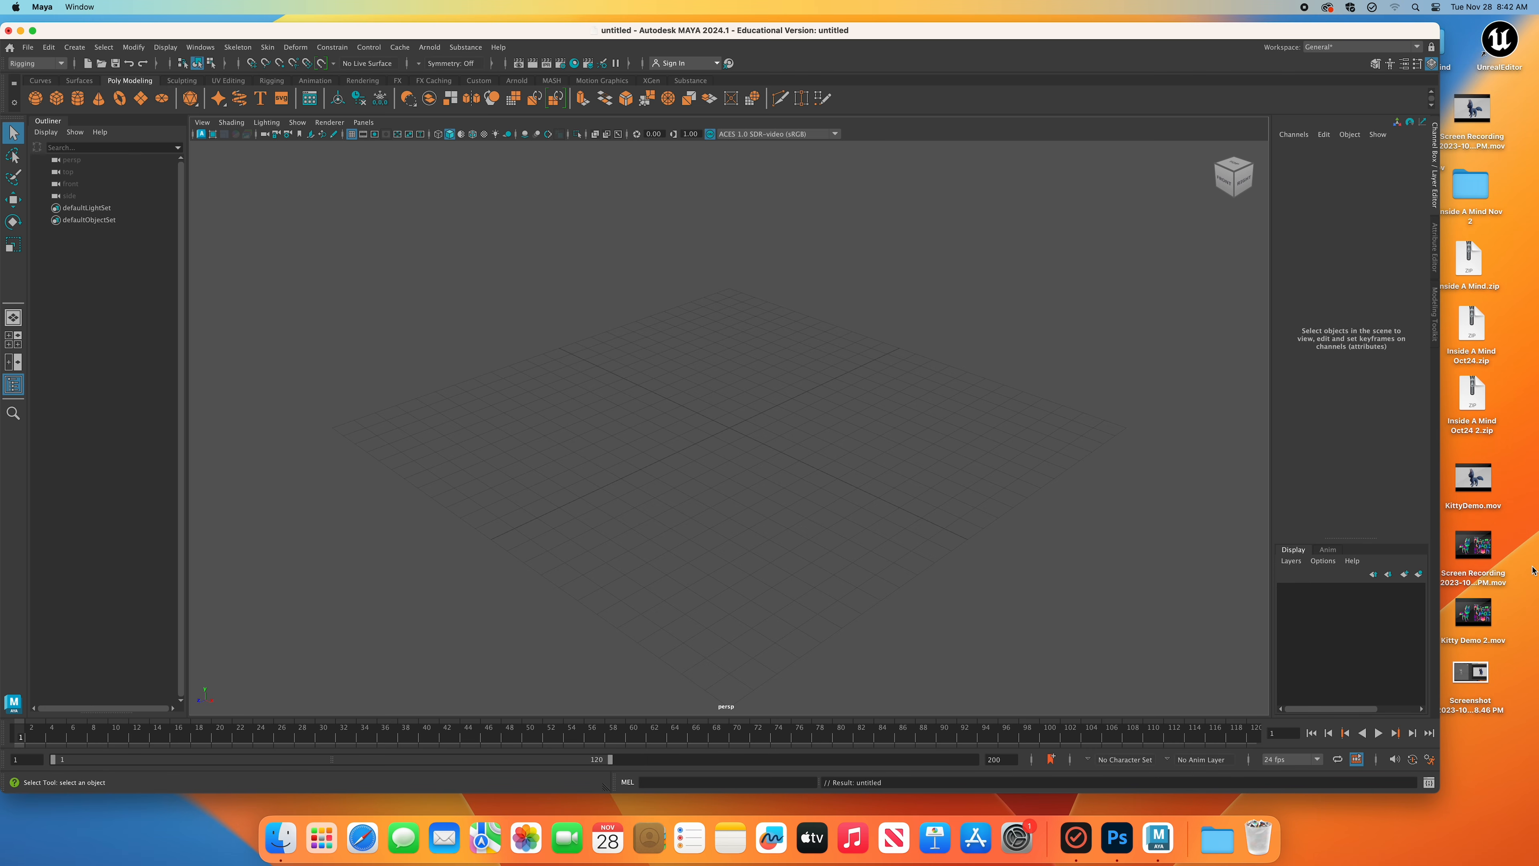
Watch part of the Kitty Demo 2.mov video from the desktop, then close it and quit QuickTime Player.
mouse_move(1492, 632)
double_click(1487, 628)
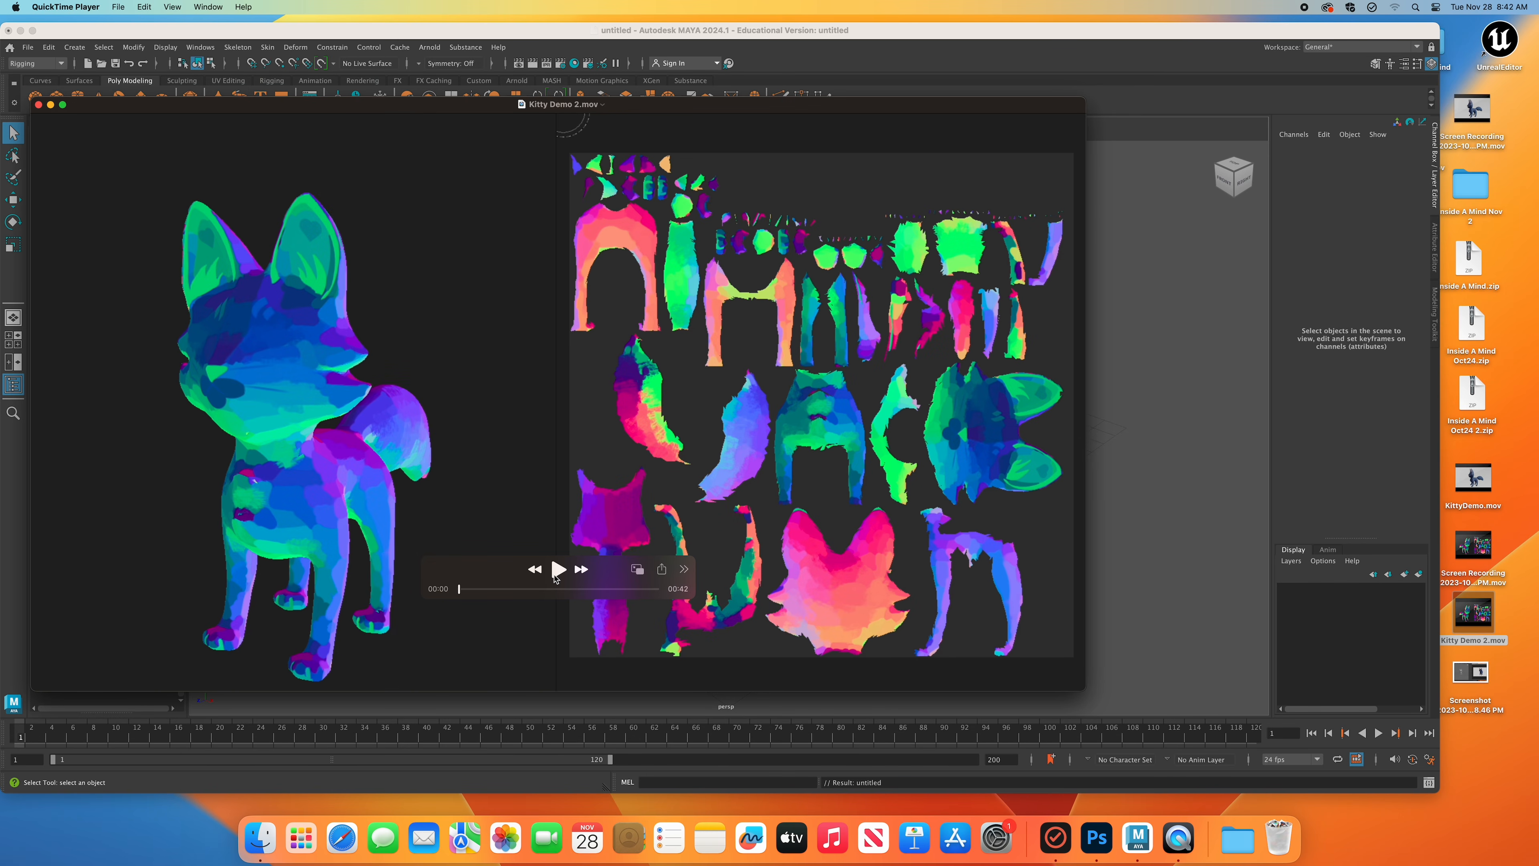
click(557, 569)
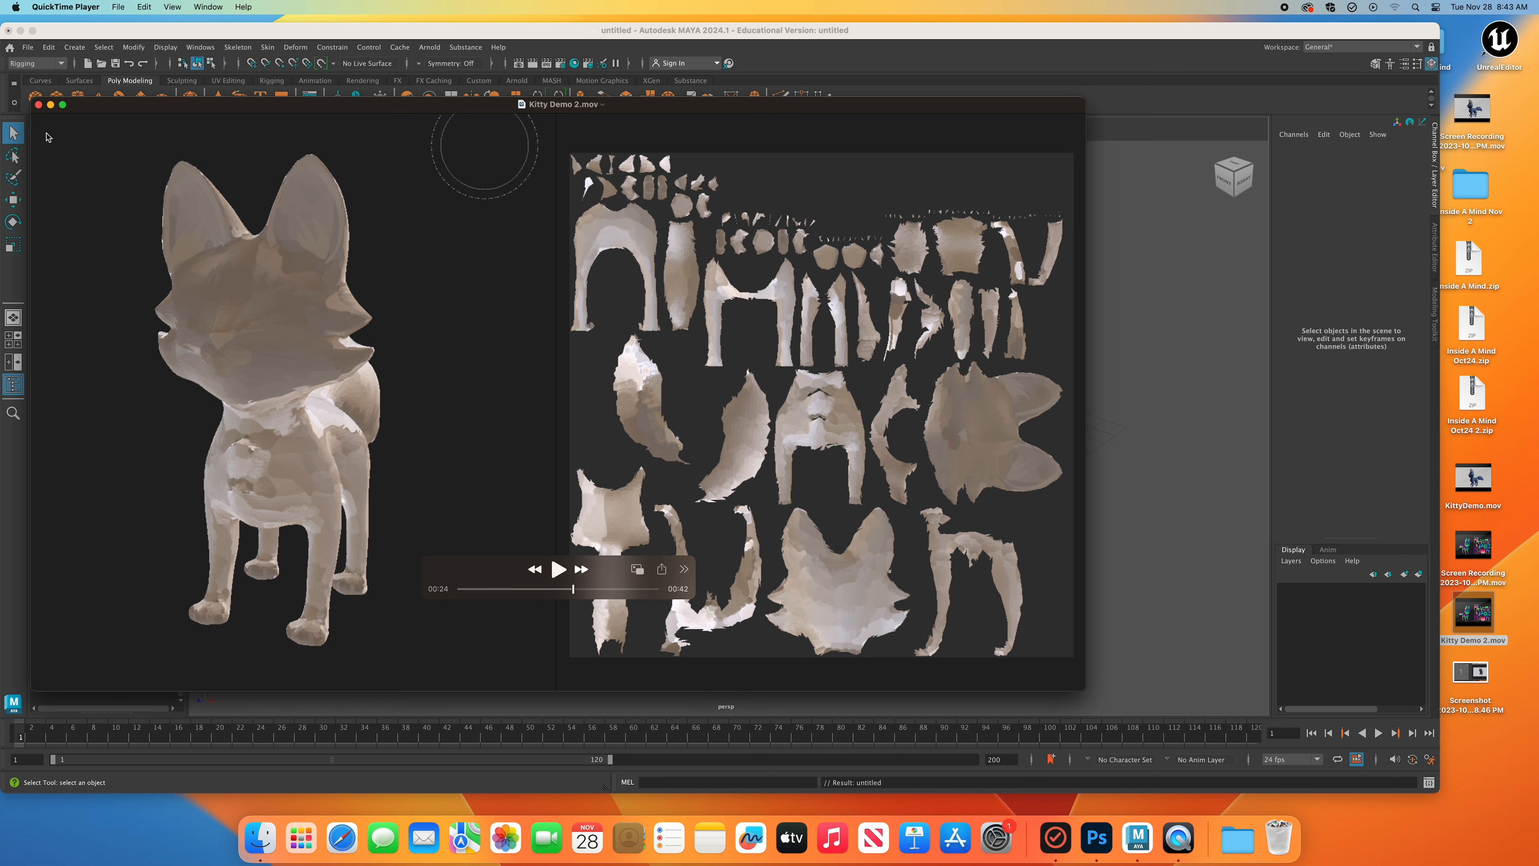
click(38, 105)
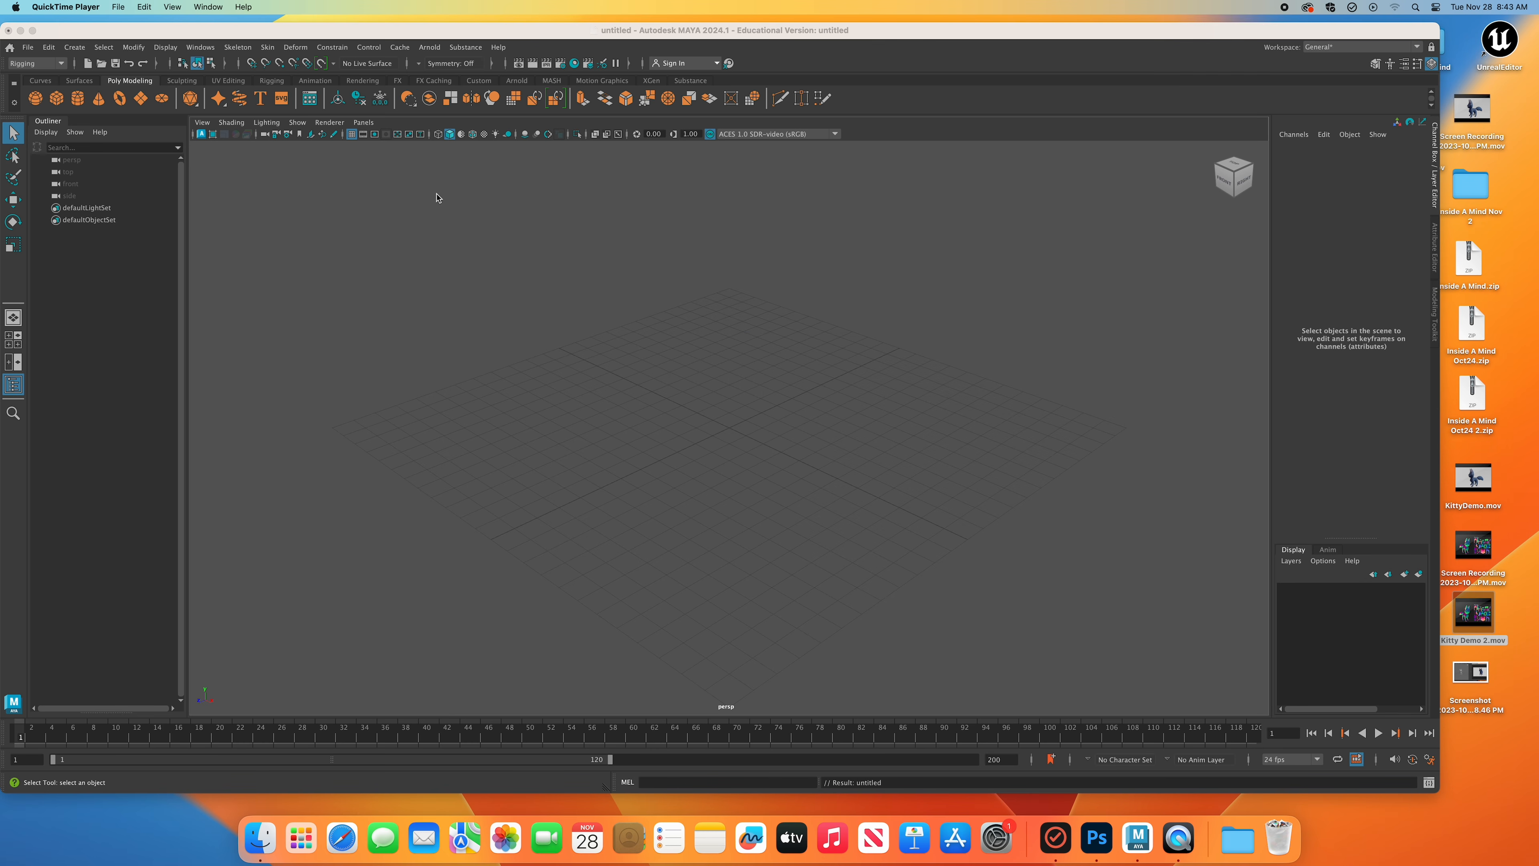
key(super+q)
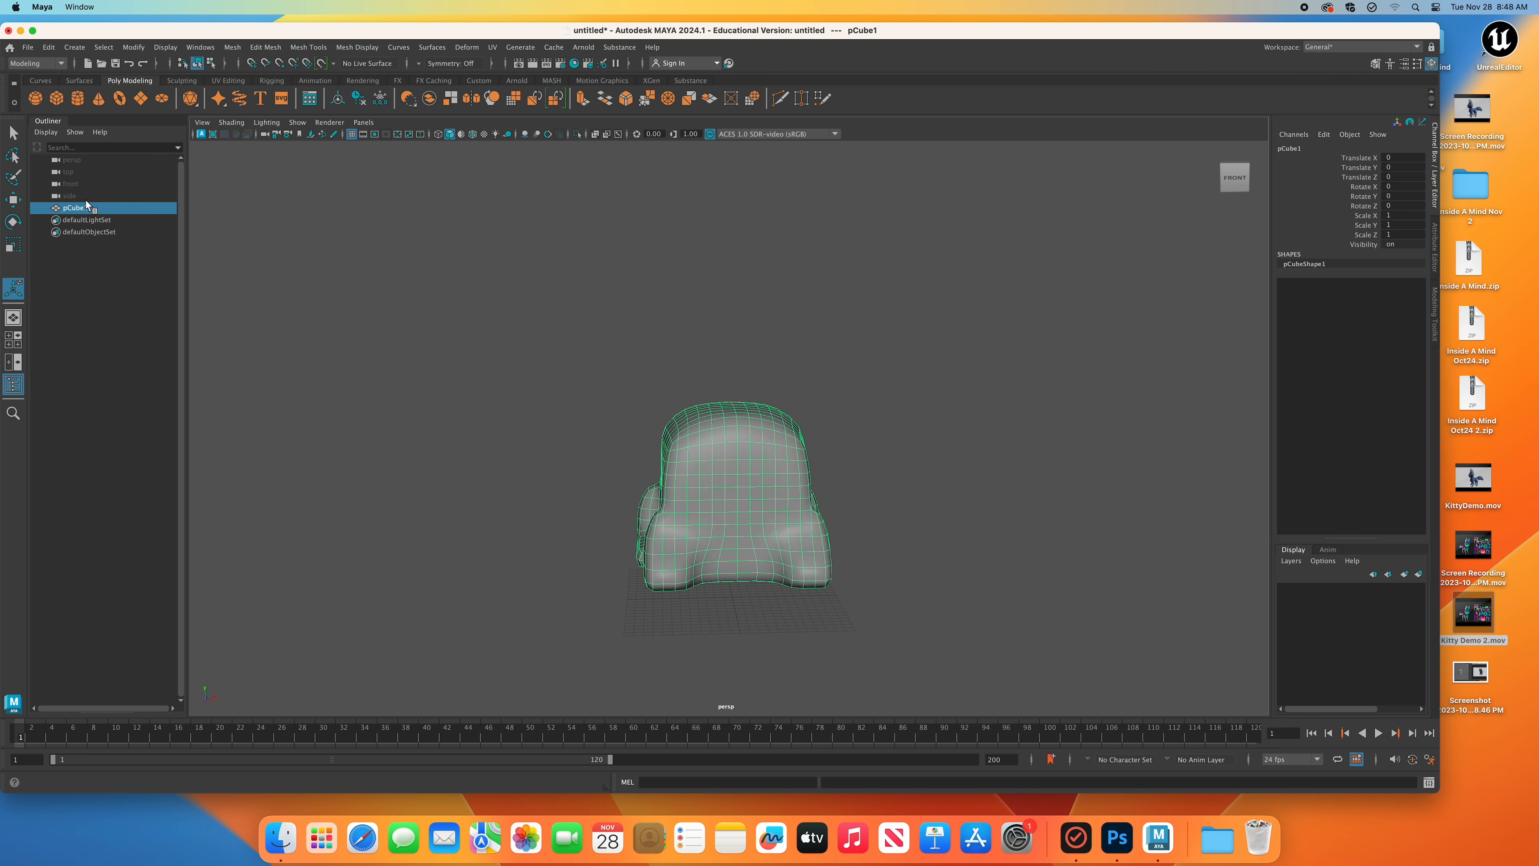
Rename the pCube1 mesh as Bob.
click(883, 408)
alt+drag(883, 407, 883, 470)
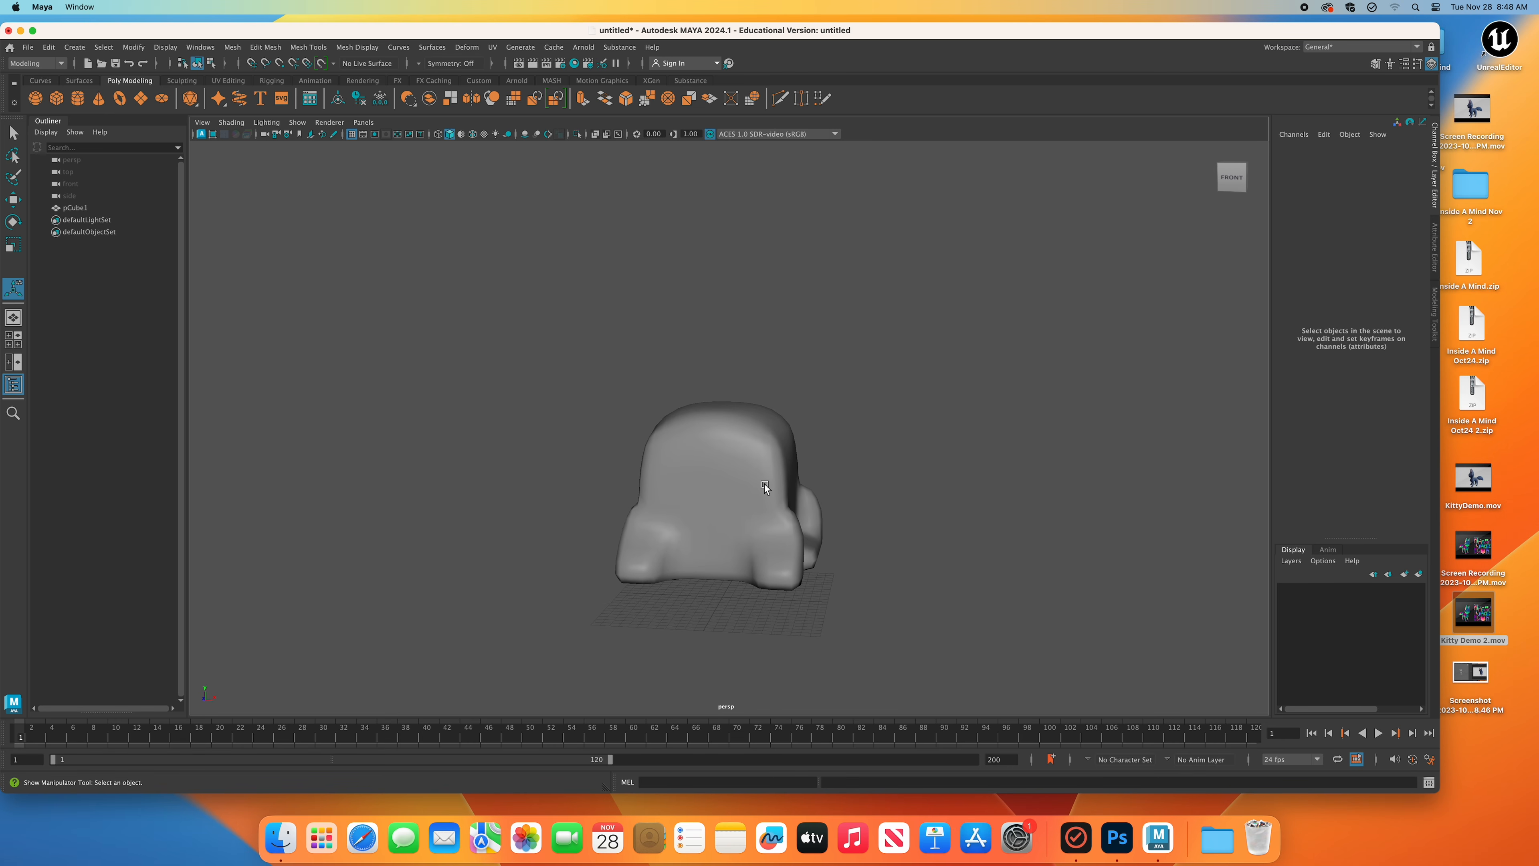
double_click(76, 208)
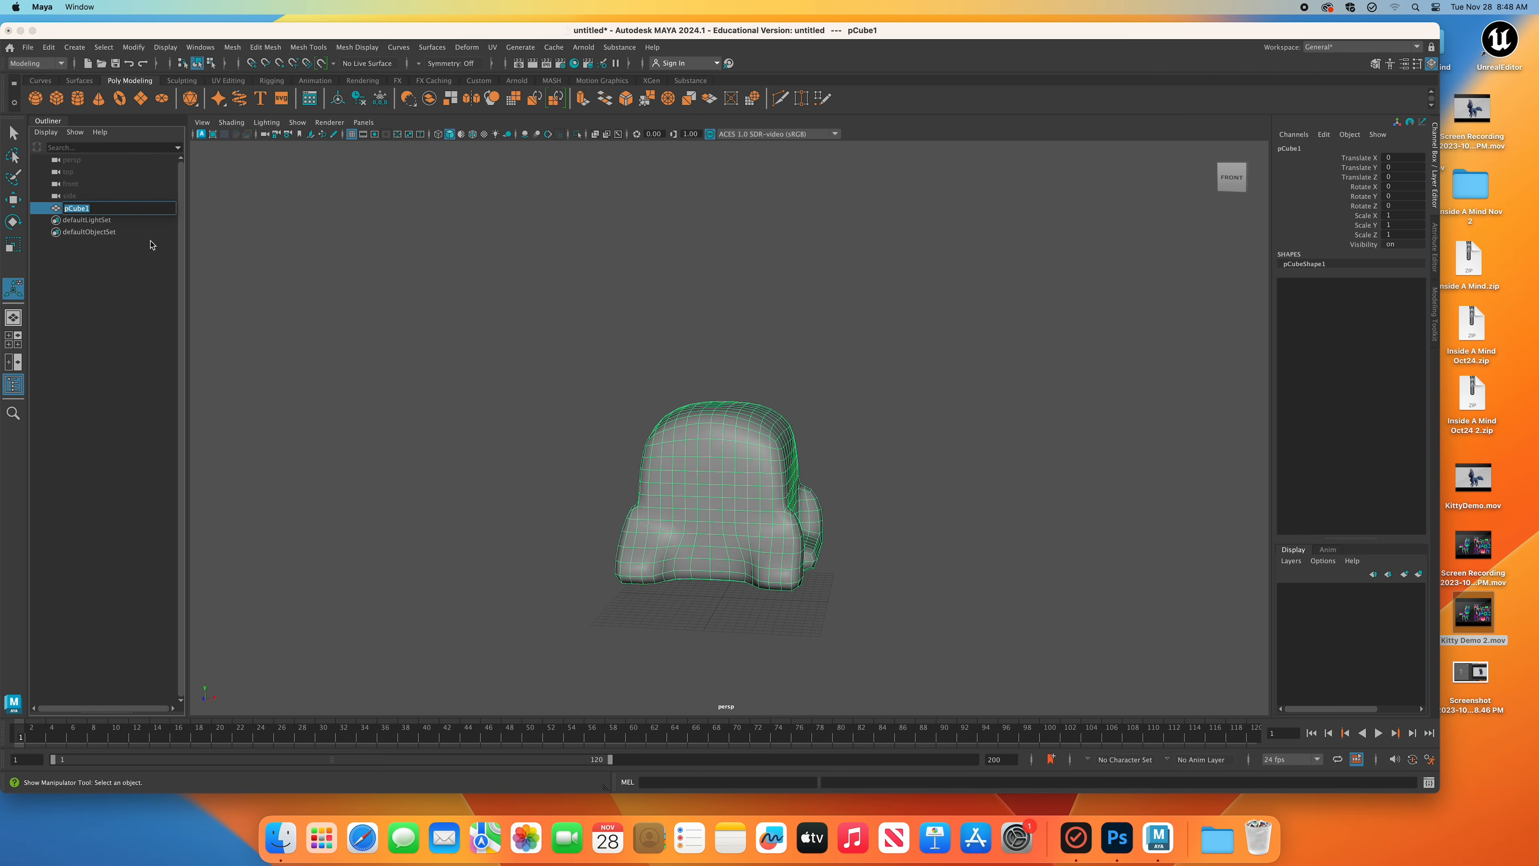
text(Bob)
key(Return)
Create UVs for the Bob mesh with Automatic mapping in the UV Editor and frame the resulting layout.
scroll(863, 552, up, 2)
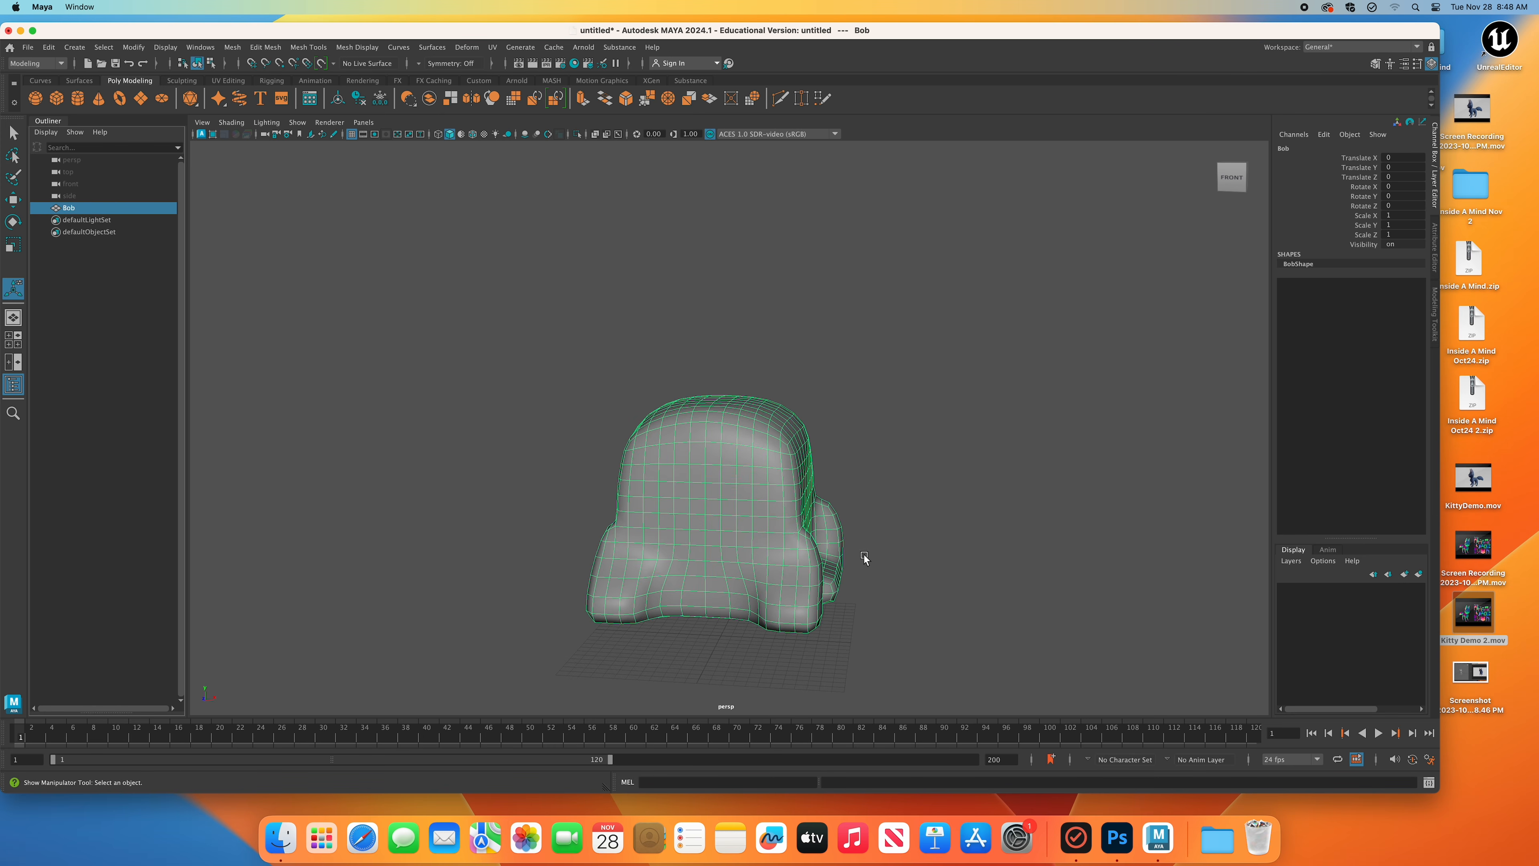
alt+drag(864, 556, 839, 584)
alt+middle_drag(839, 584, 859, 556)
alt+drag(858, 556, 796, 615)
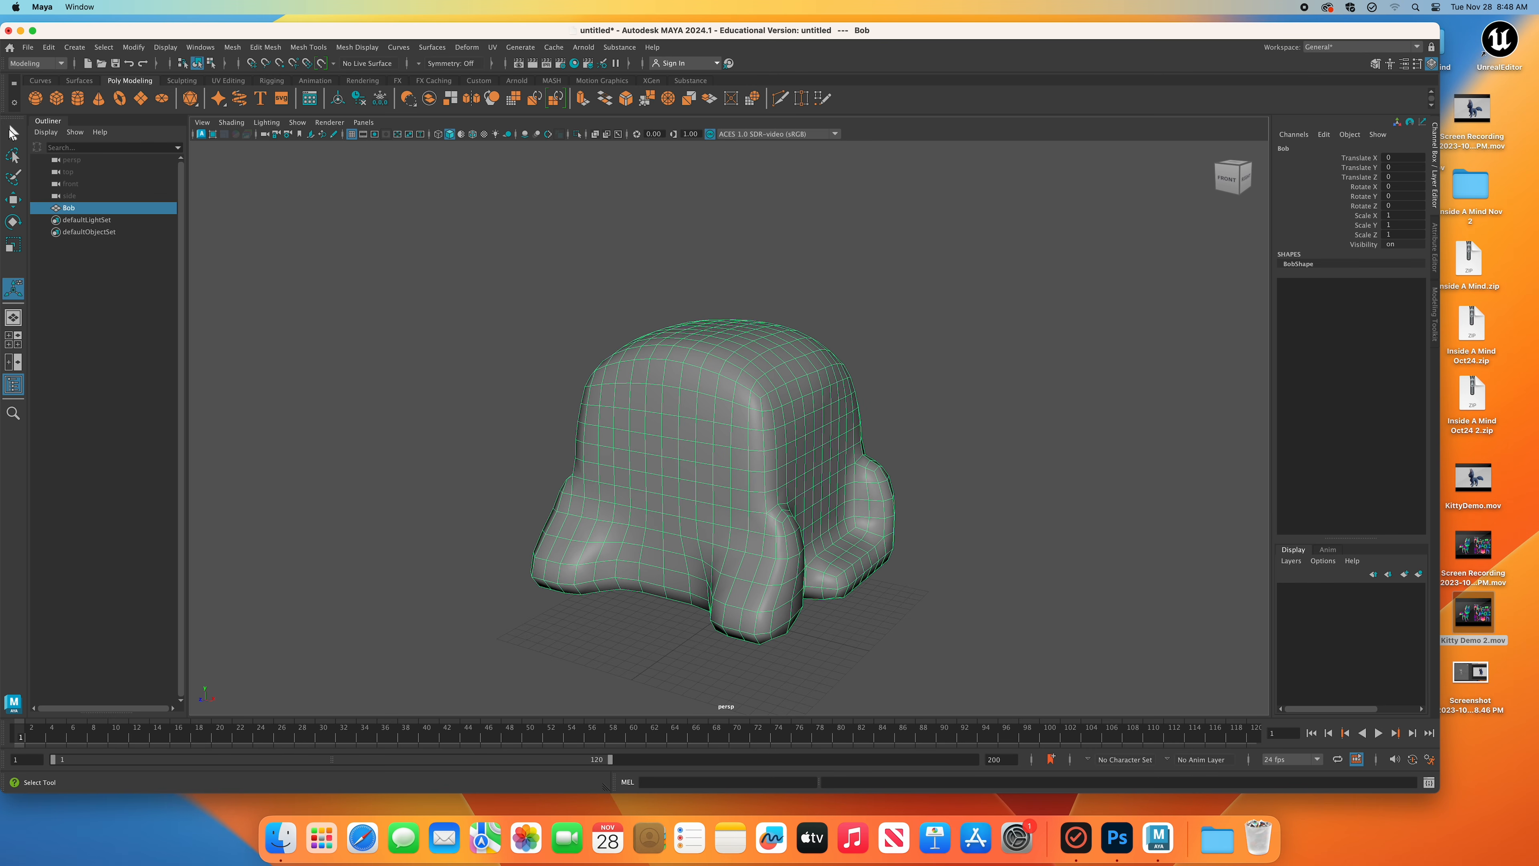
key(q)
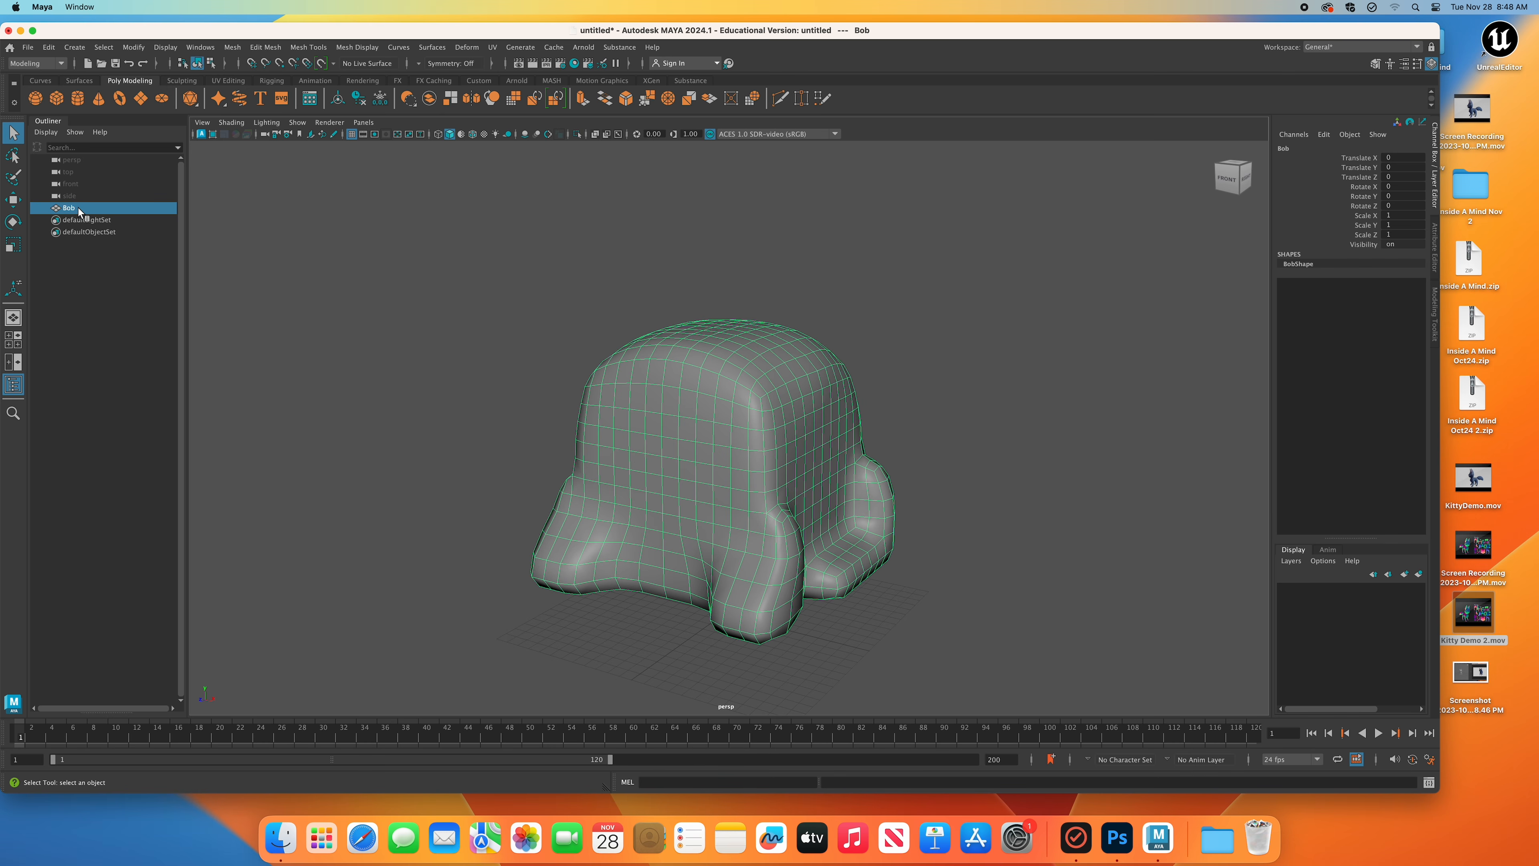
scroll(693, 435, down, 4)
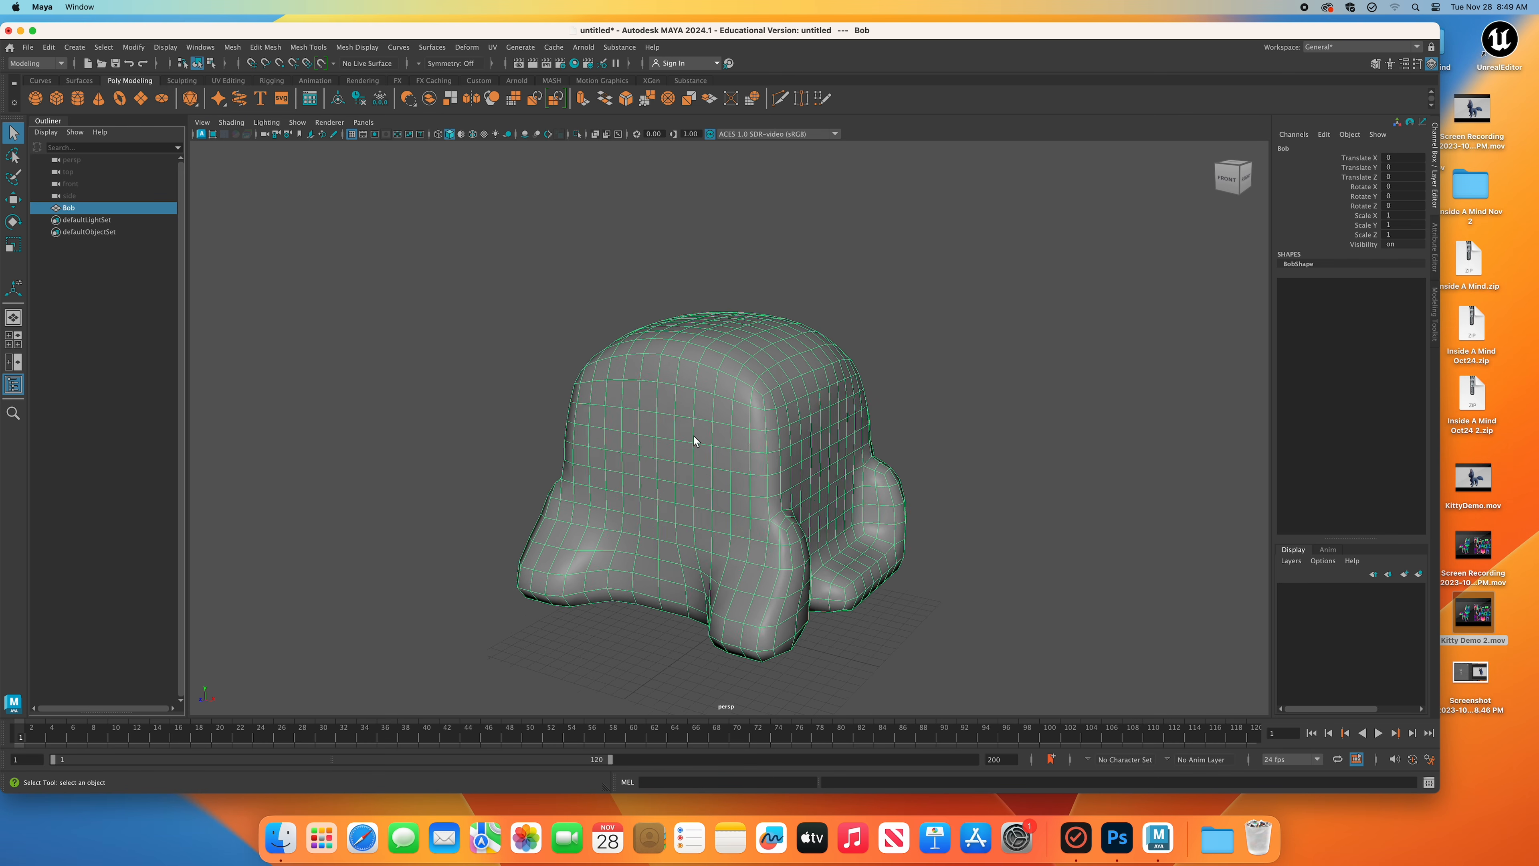
mouse_move(622, 465)
alt+mouse_down()
mouse_move(689, 460)
mouse_move(606, 456)
alt+mouse_up()
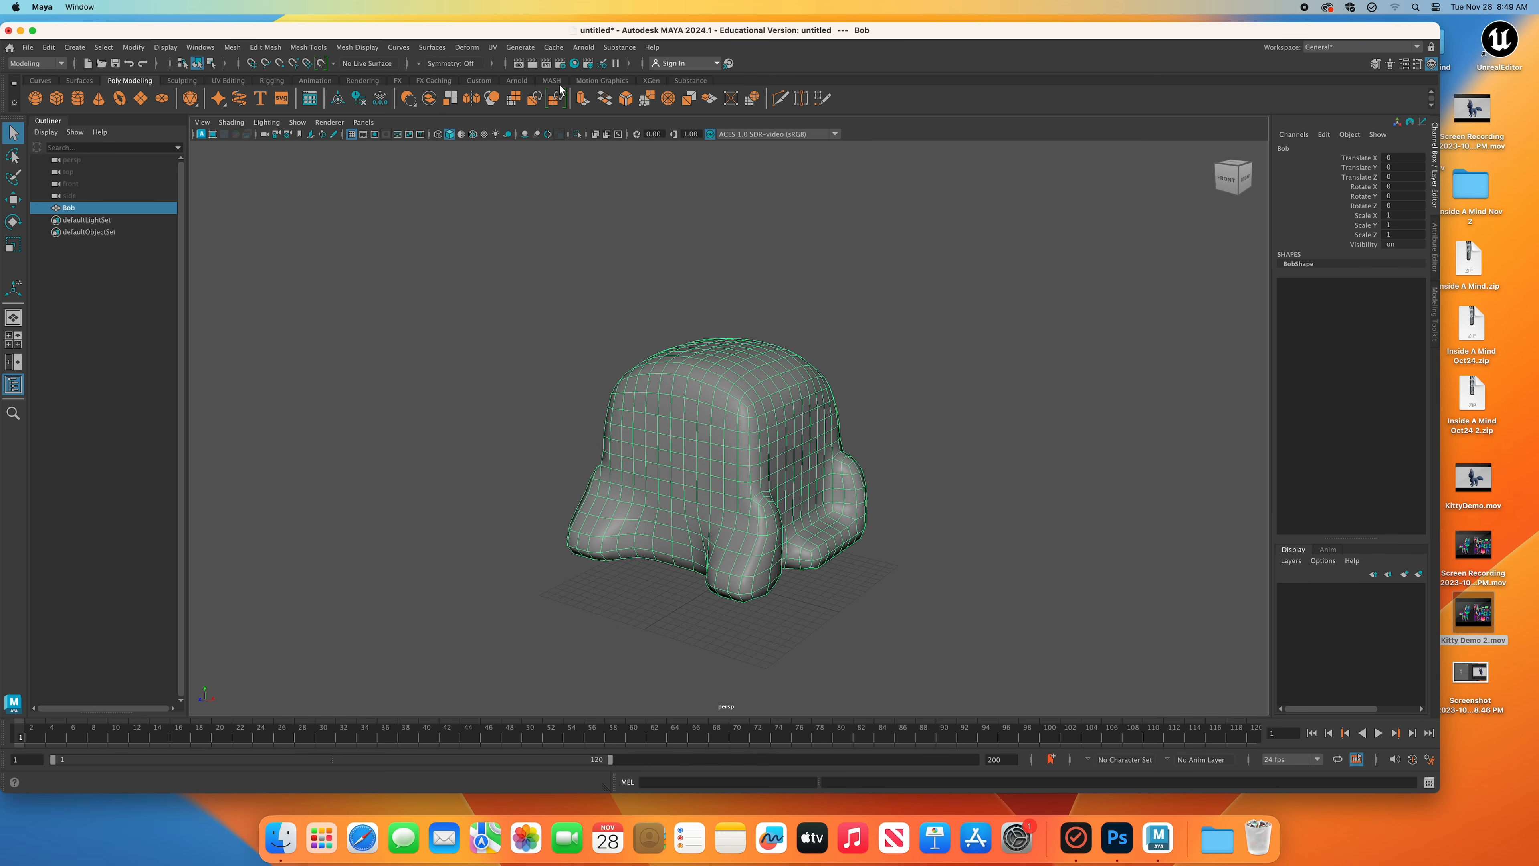
click(492, 49)
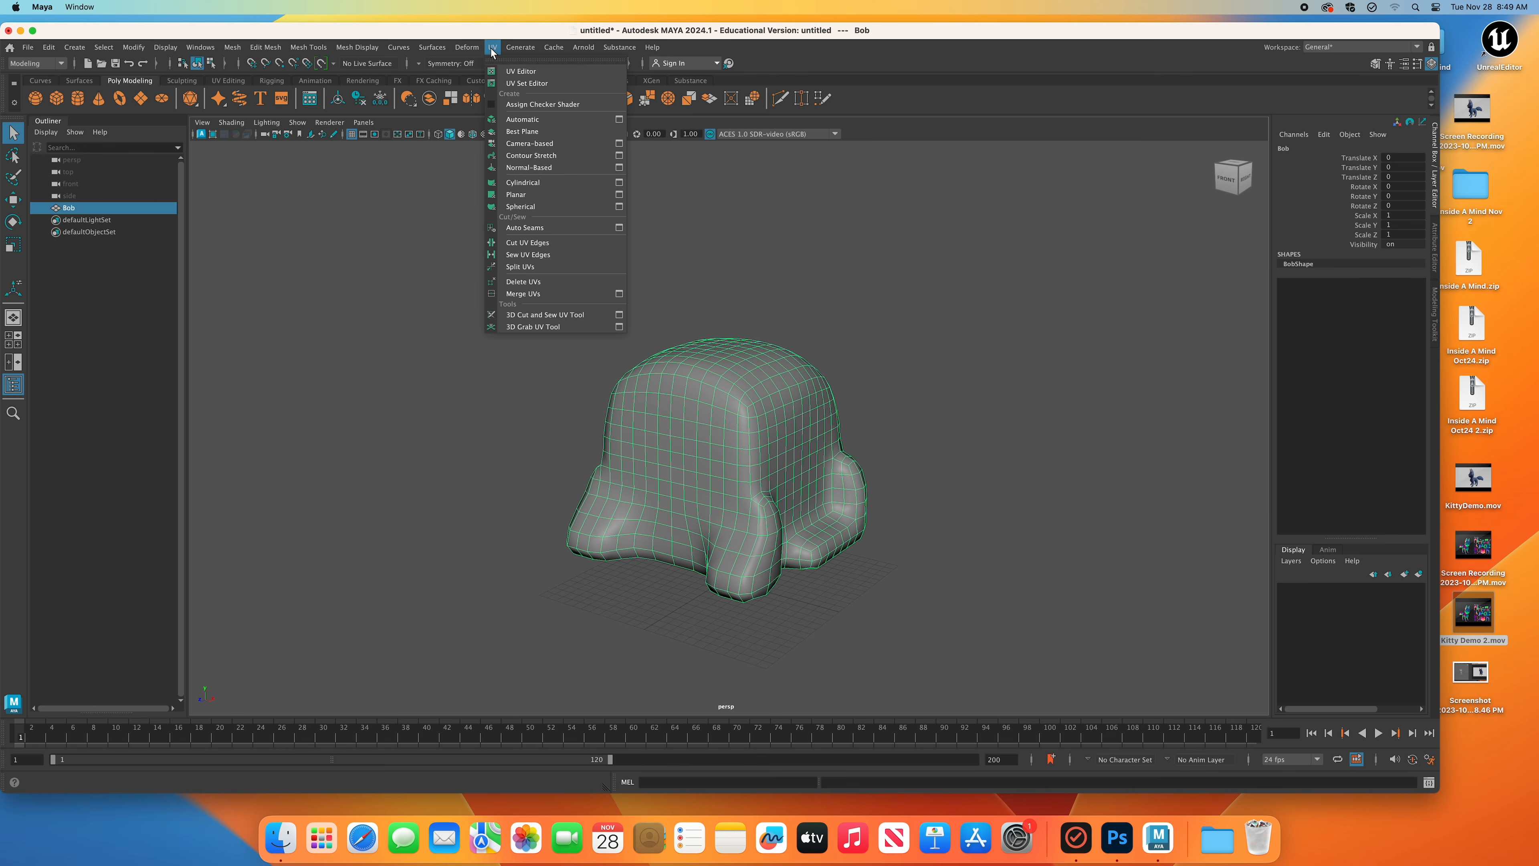
click(509, 71)
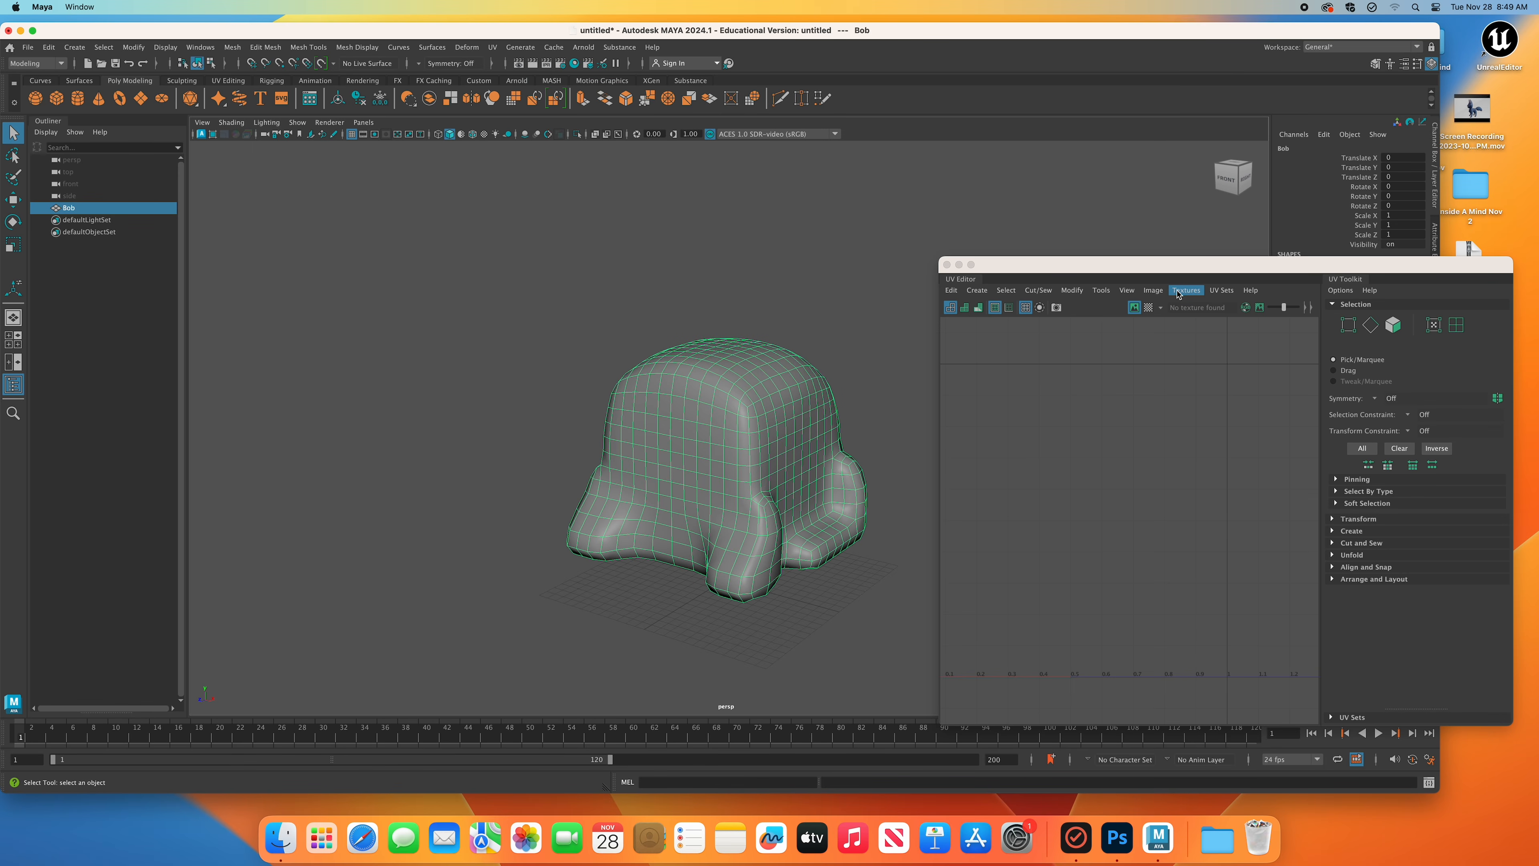
click(960, 294)
mouse_move(982, 296)
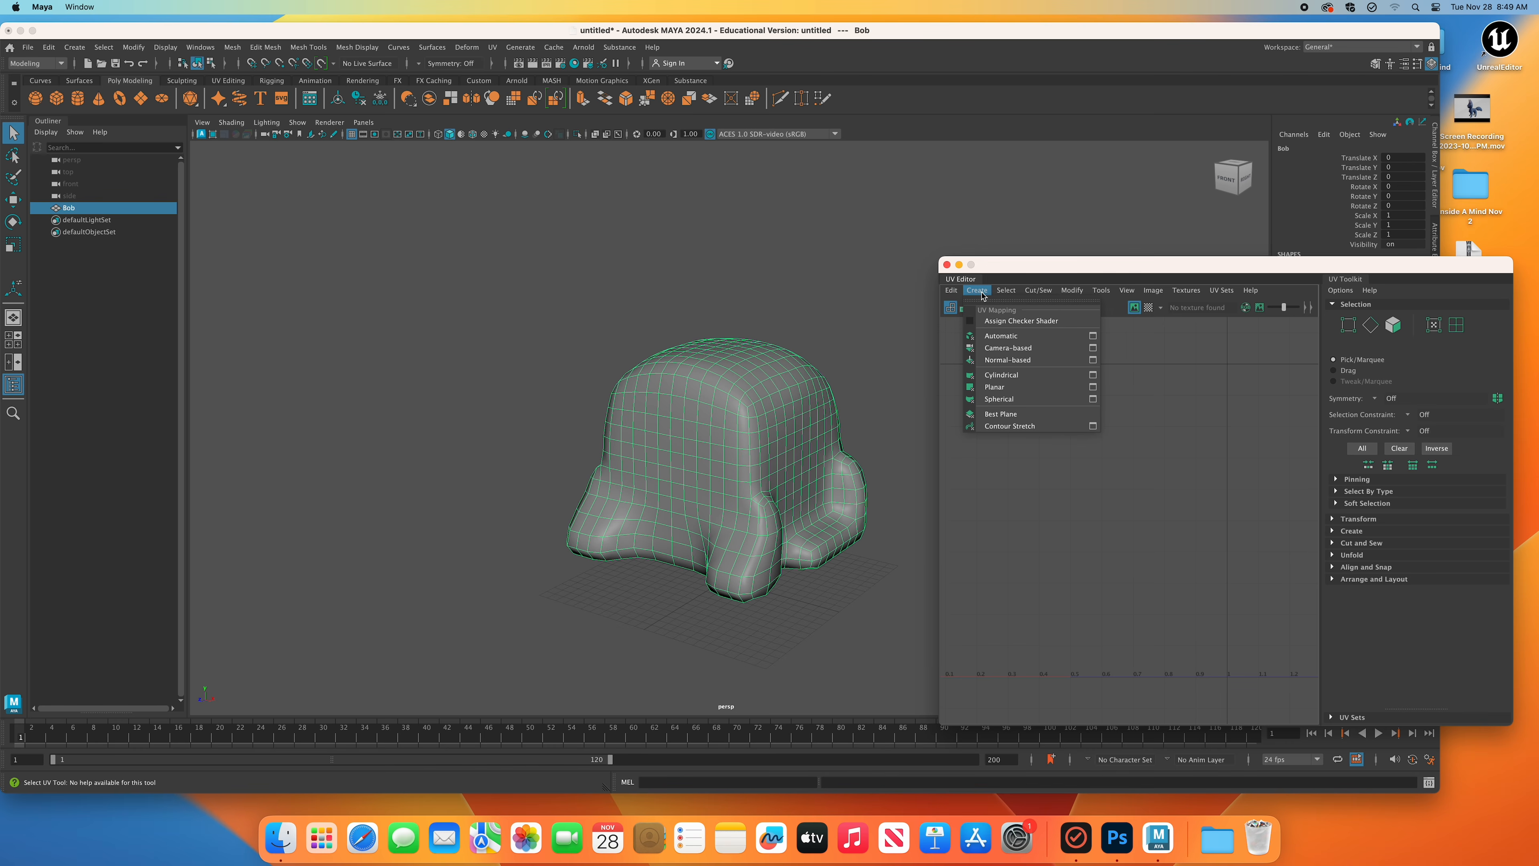
click(991, 335)
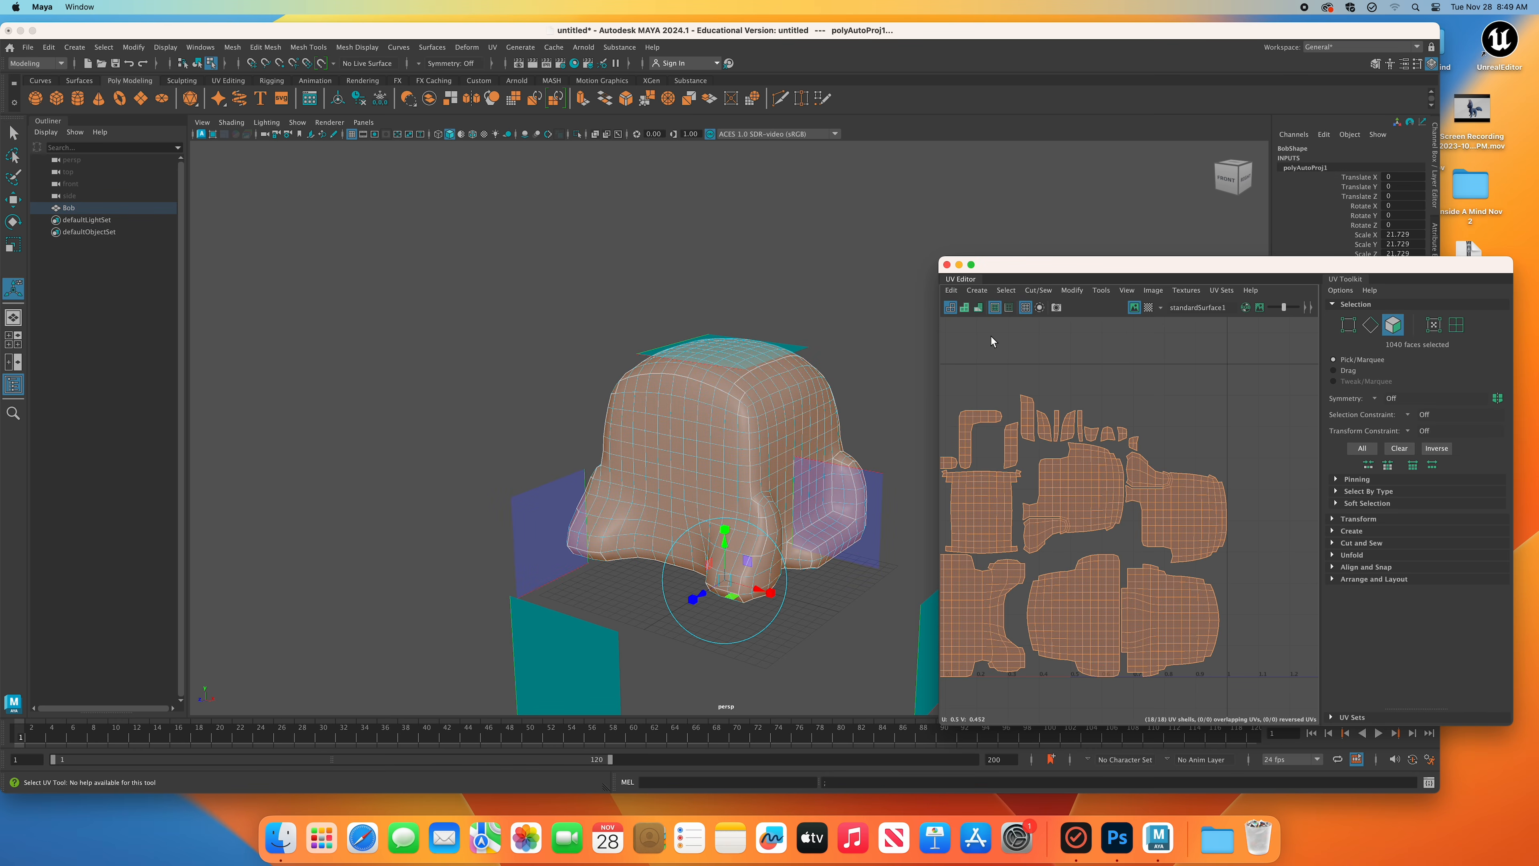
key(f)
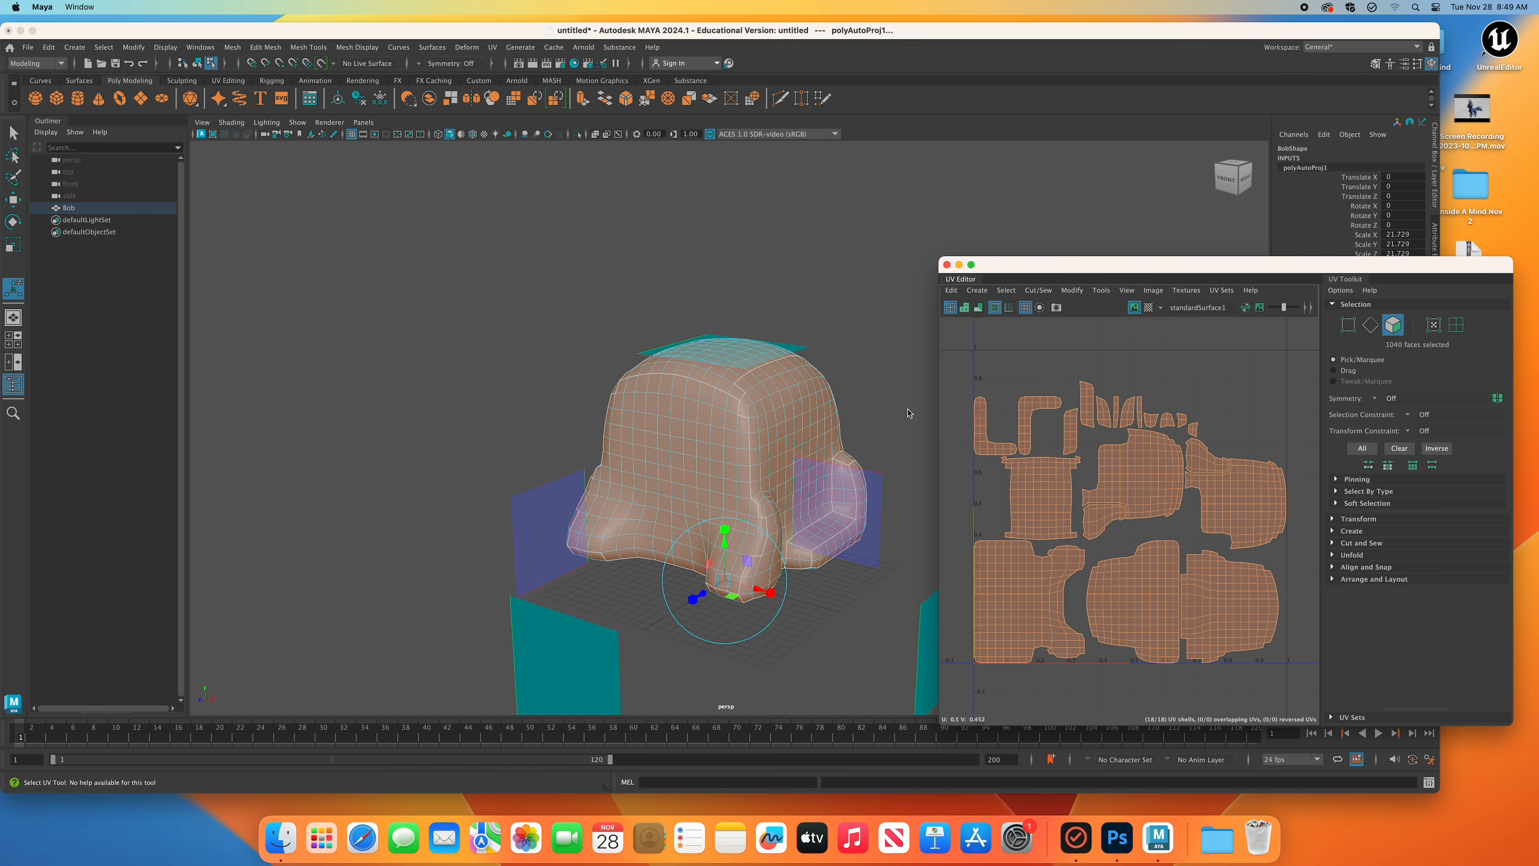
Check the automatic projection around the mesh, clear the face selection and return to object mode.
mouse_move(740, 418)
alt+mouse_down()
mouse_move(830, 413)
mouse_move(768, 406)
alt+mouse_up()
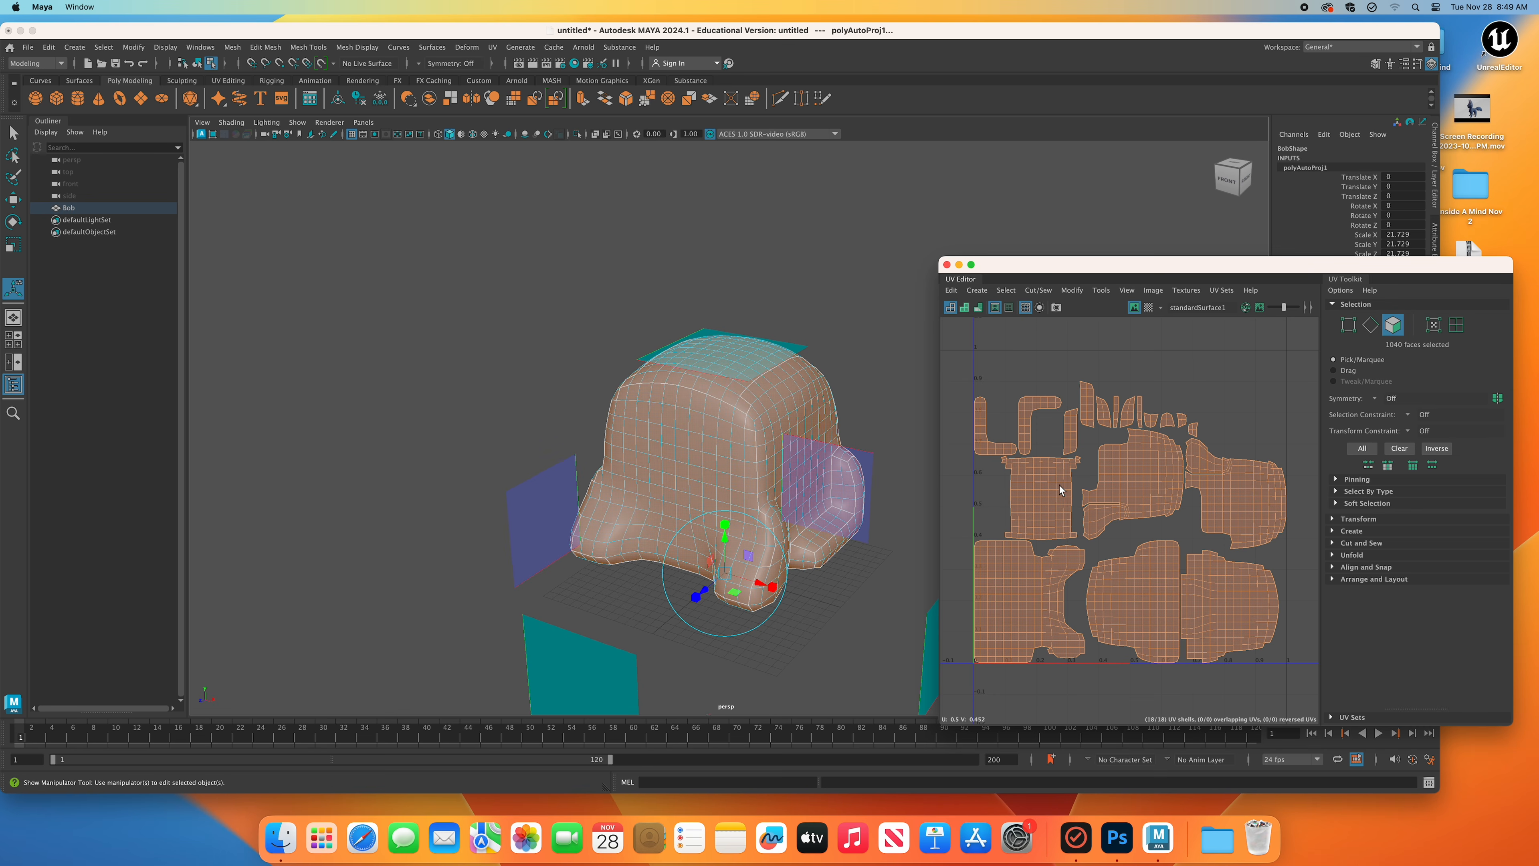
scroll(1059, 488, down, 1)
alt+drag(803, 526, 927, 510)
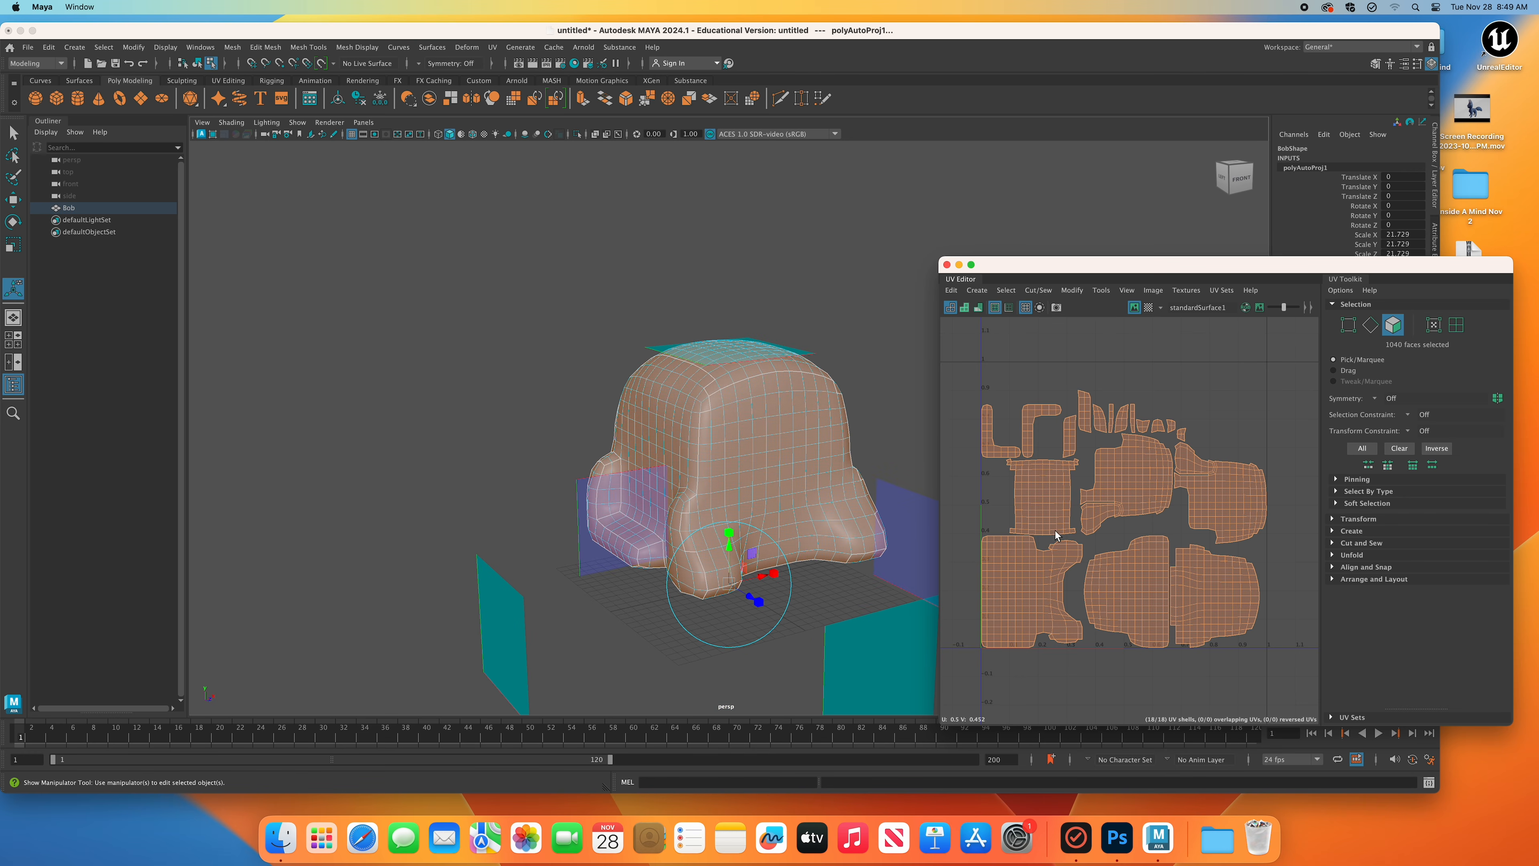
alt+drag(785, 496, 709, 492)
click(564, 404)
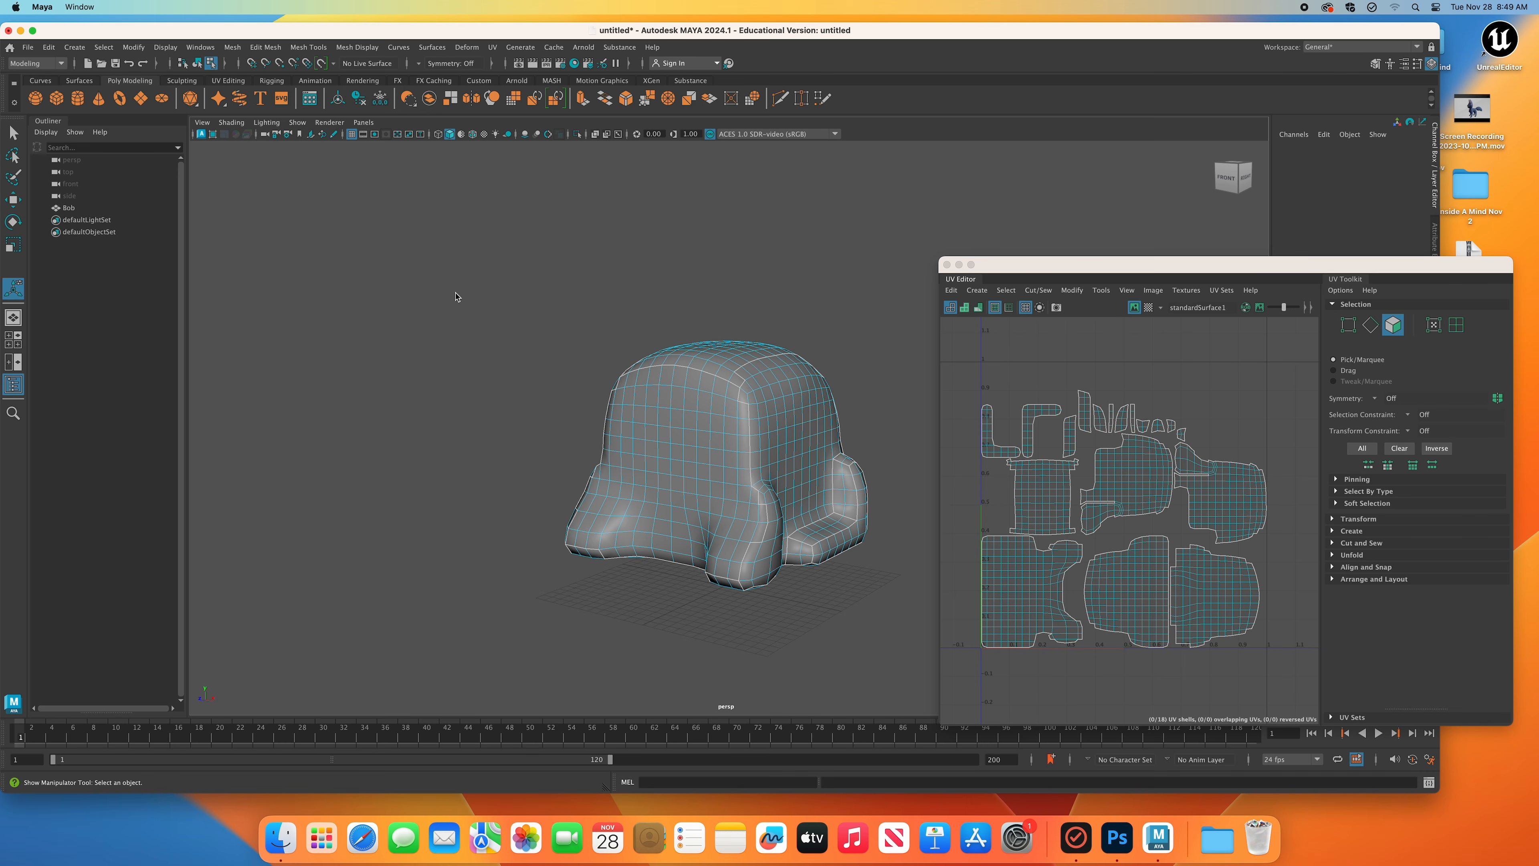
right_drag(457, 296, 474, 273)
click(474, 272)
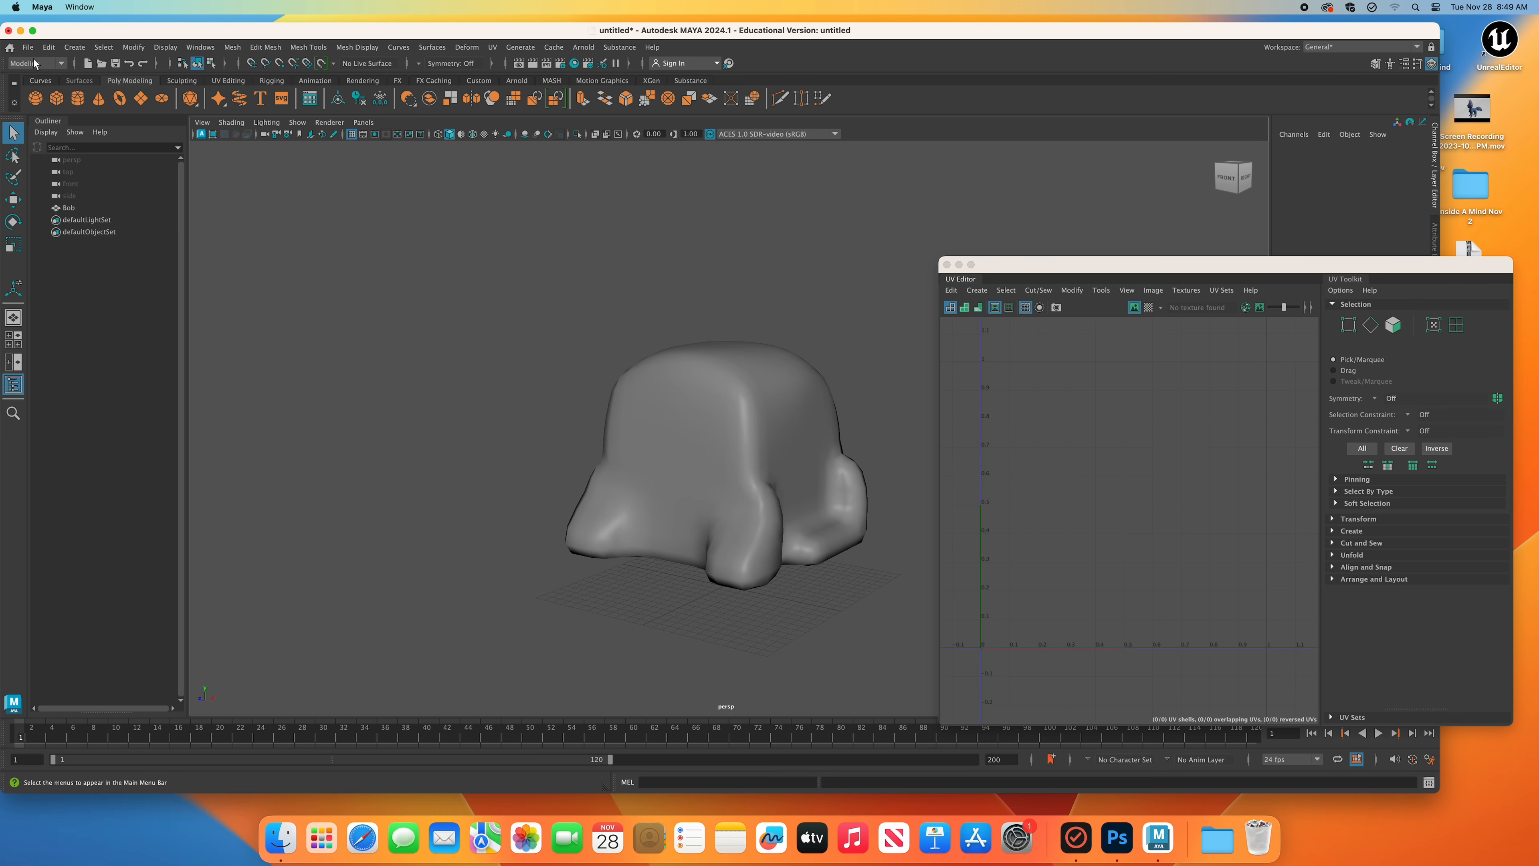
Select the Bob mesh, start an Export Selection as FBX and browse to the Demo folder on the Desktop.
click(600, 388)
click(28, 48)
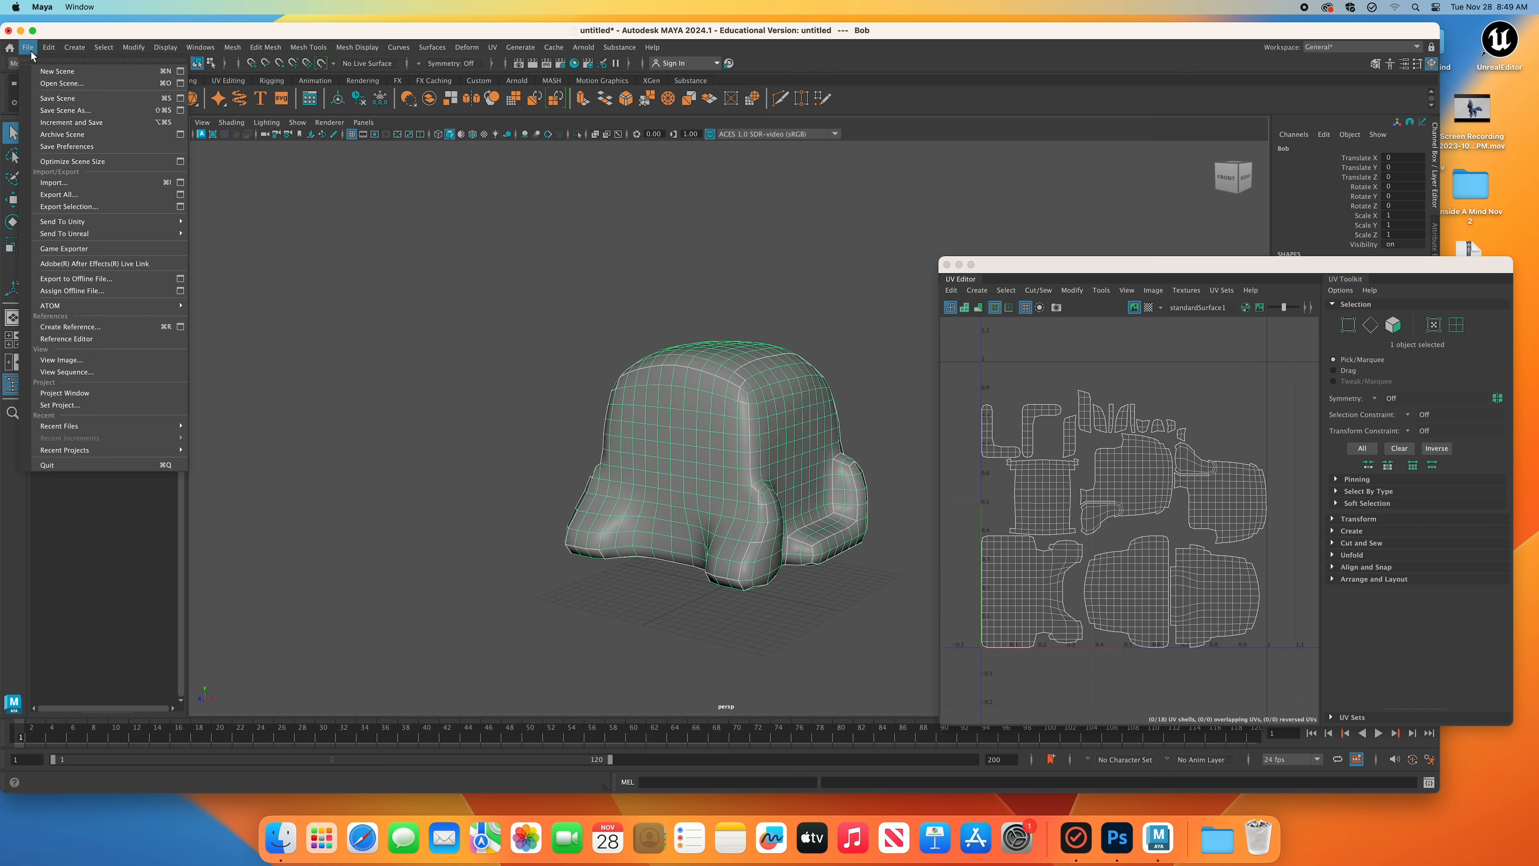
click(105, 206)
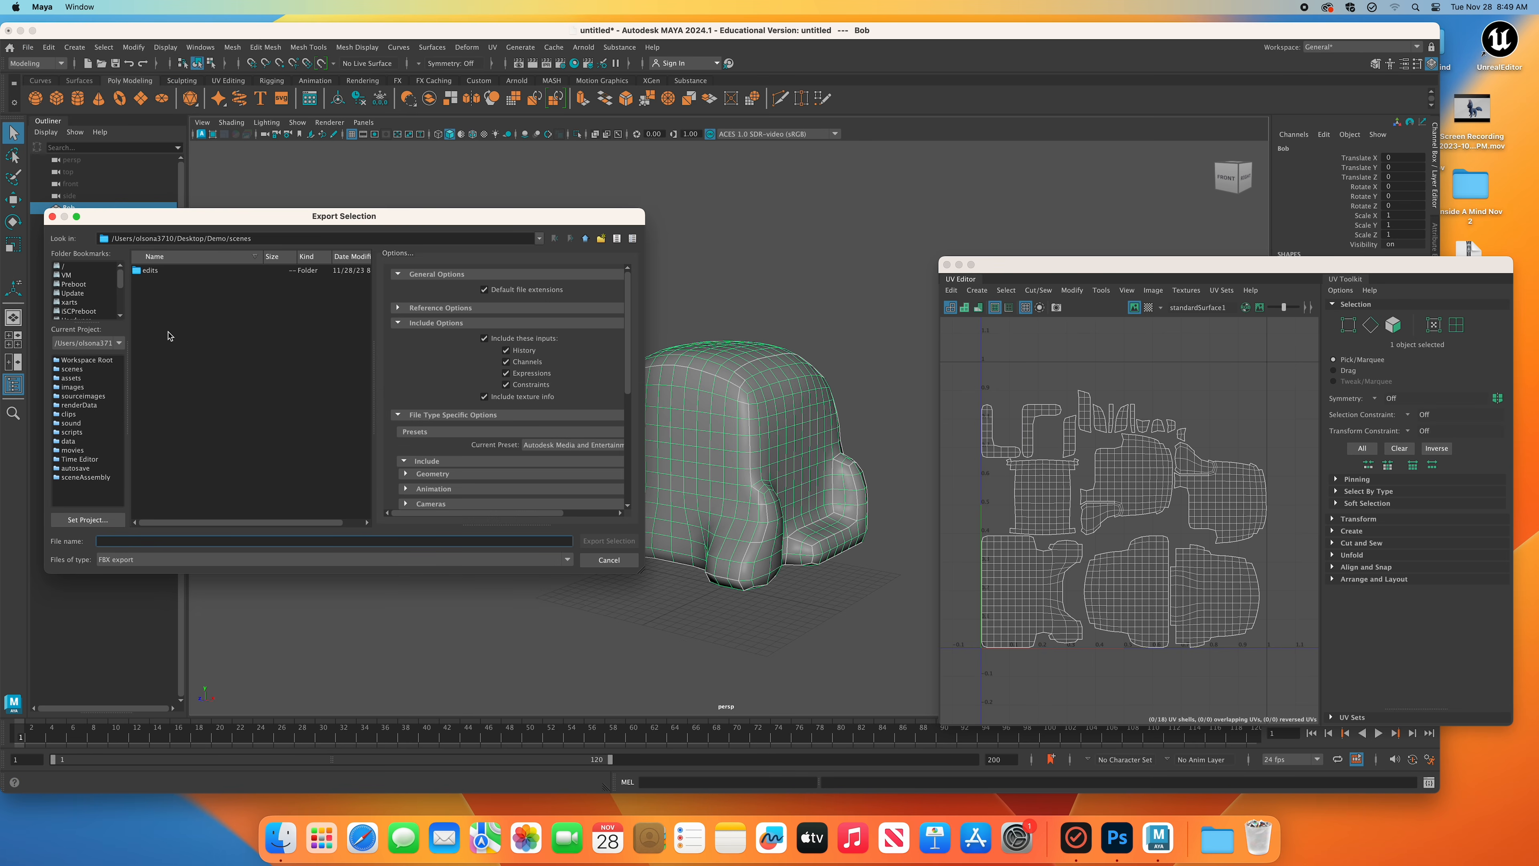
scroll(100, 306, down, 3)
click(76, 293)
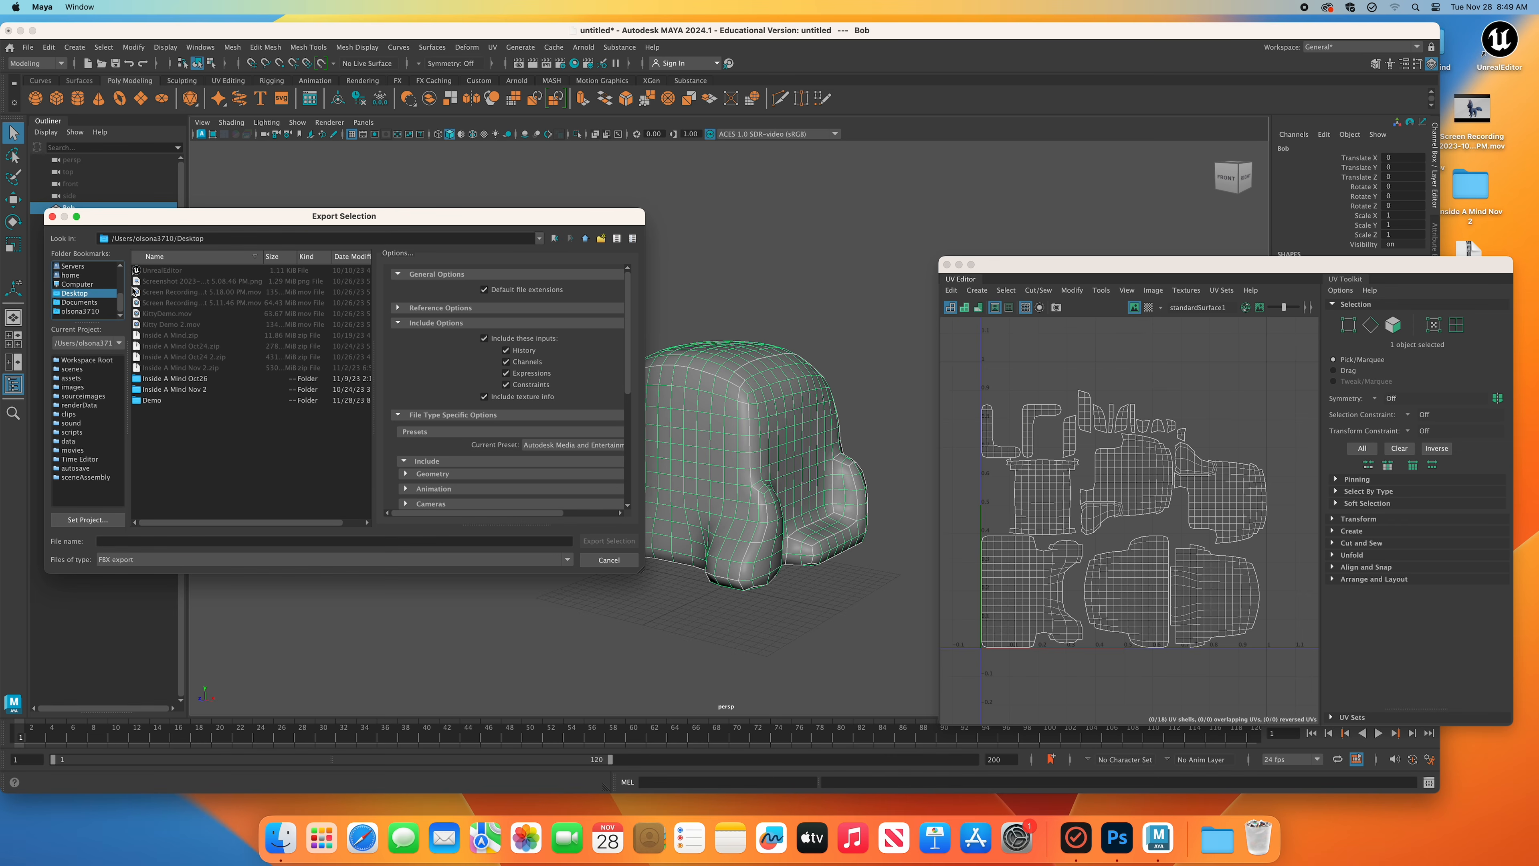
double_click(174, 400)
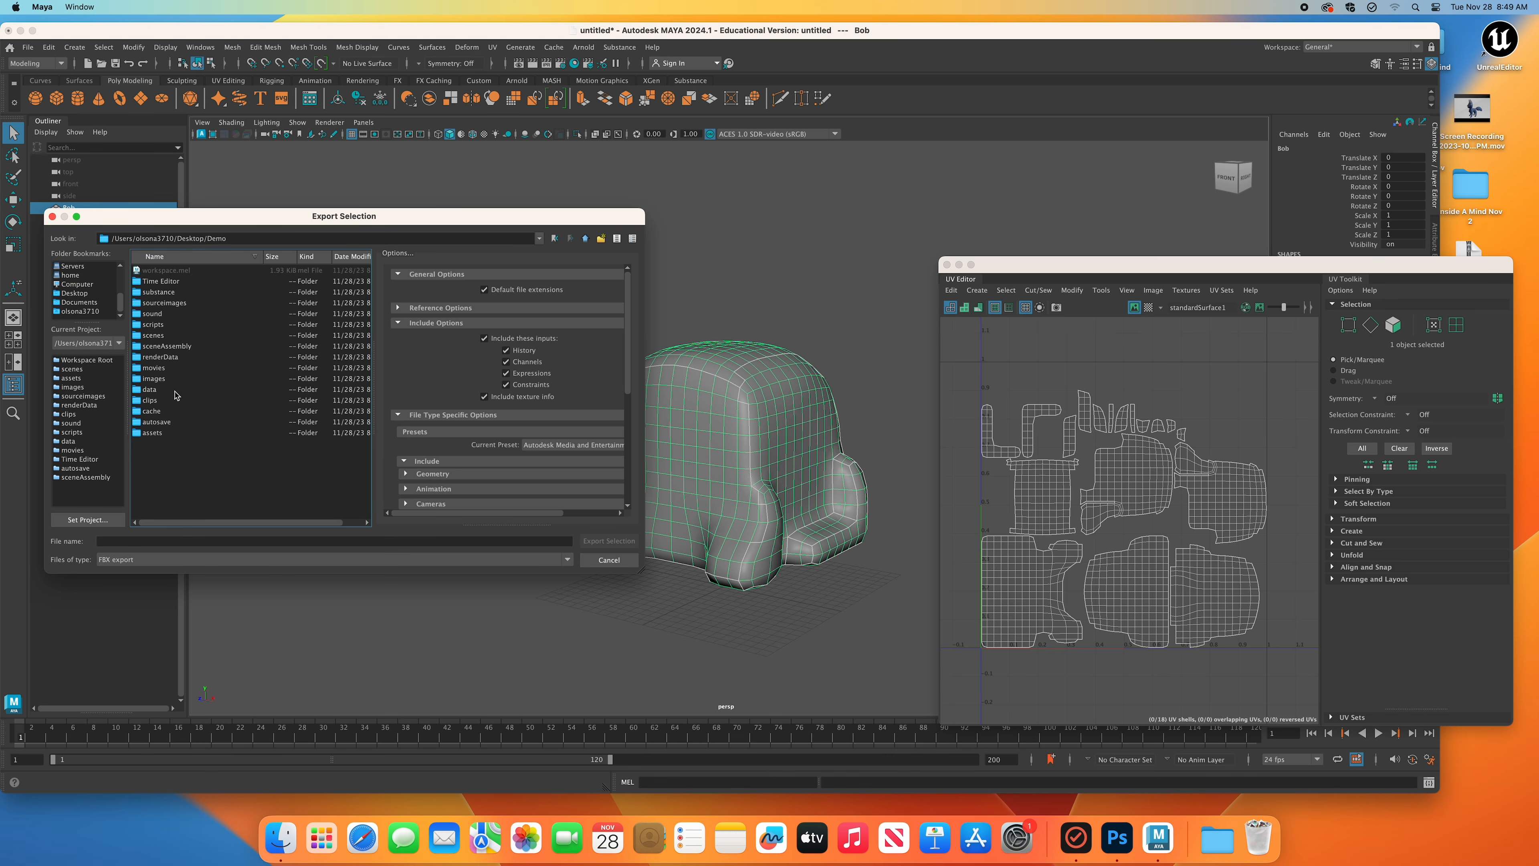
Create a new folder named FBX inside the Demo folder and open it as the export location.
right_click(169, 459)
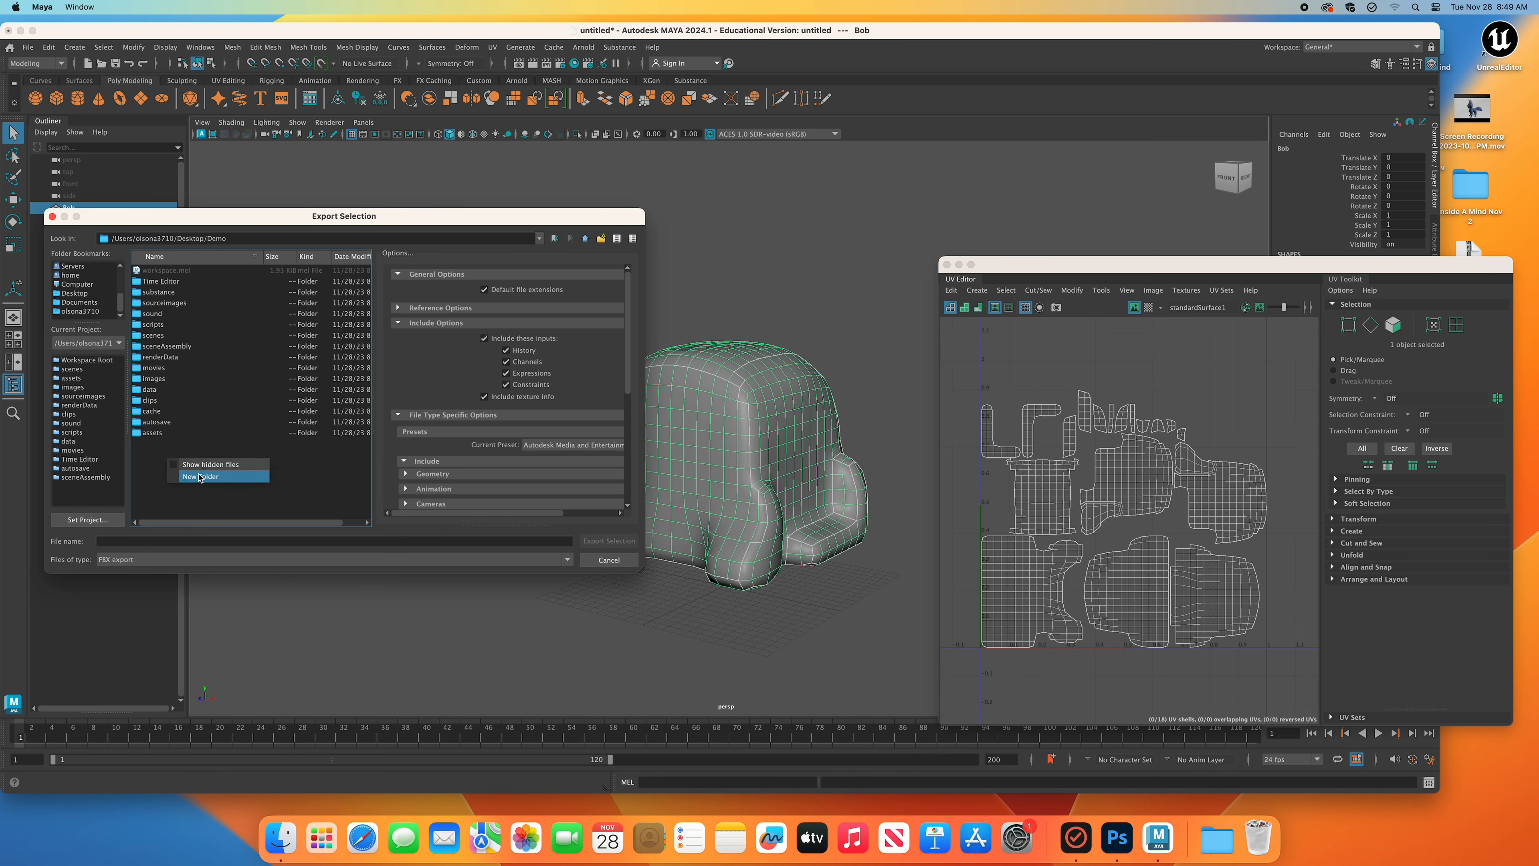
click(200, 477)
text(FBX)
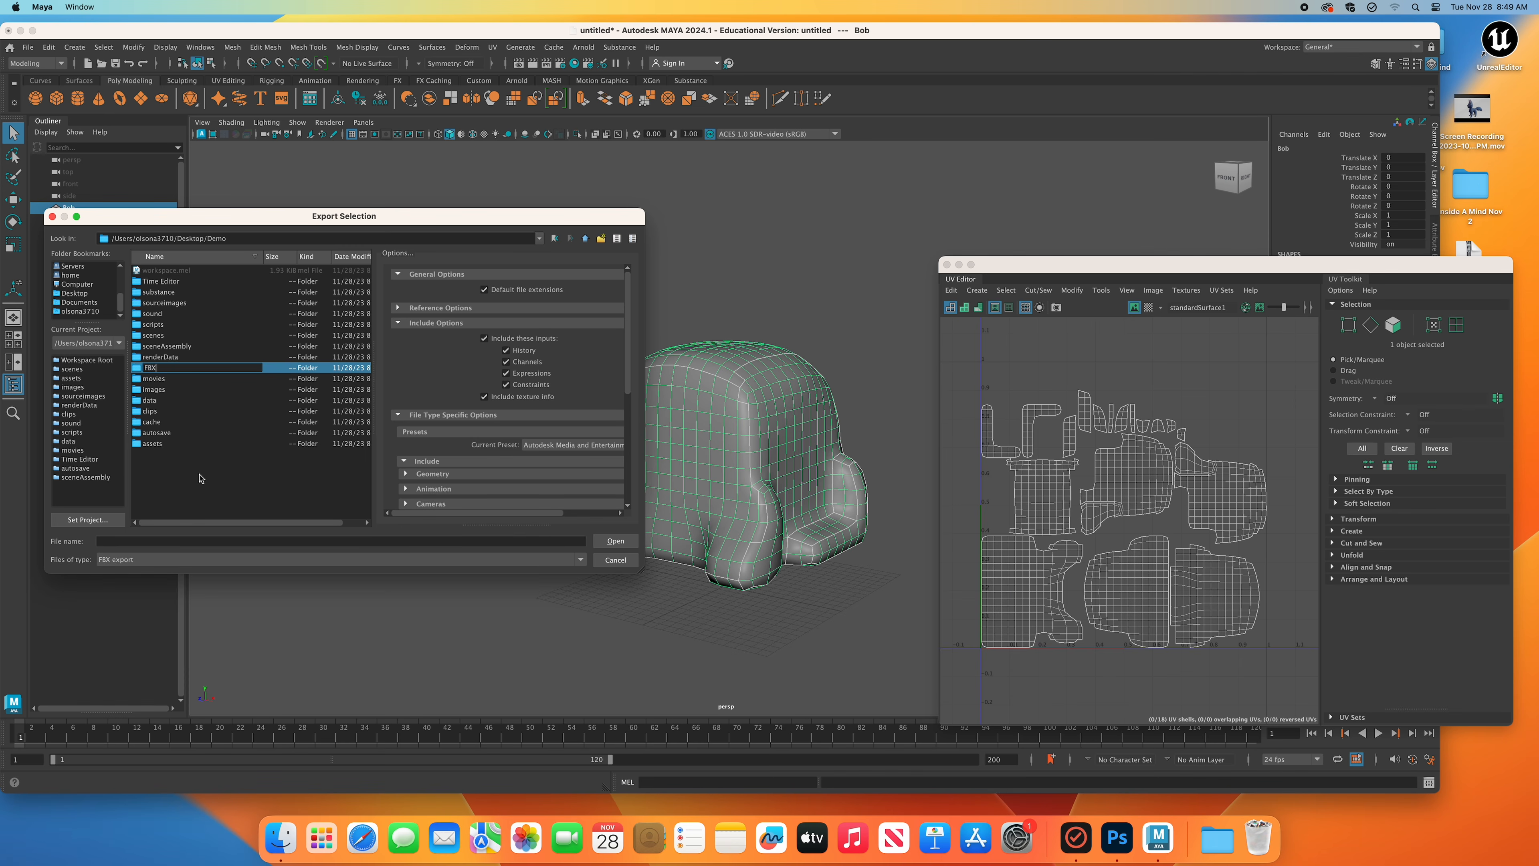
key(Return)
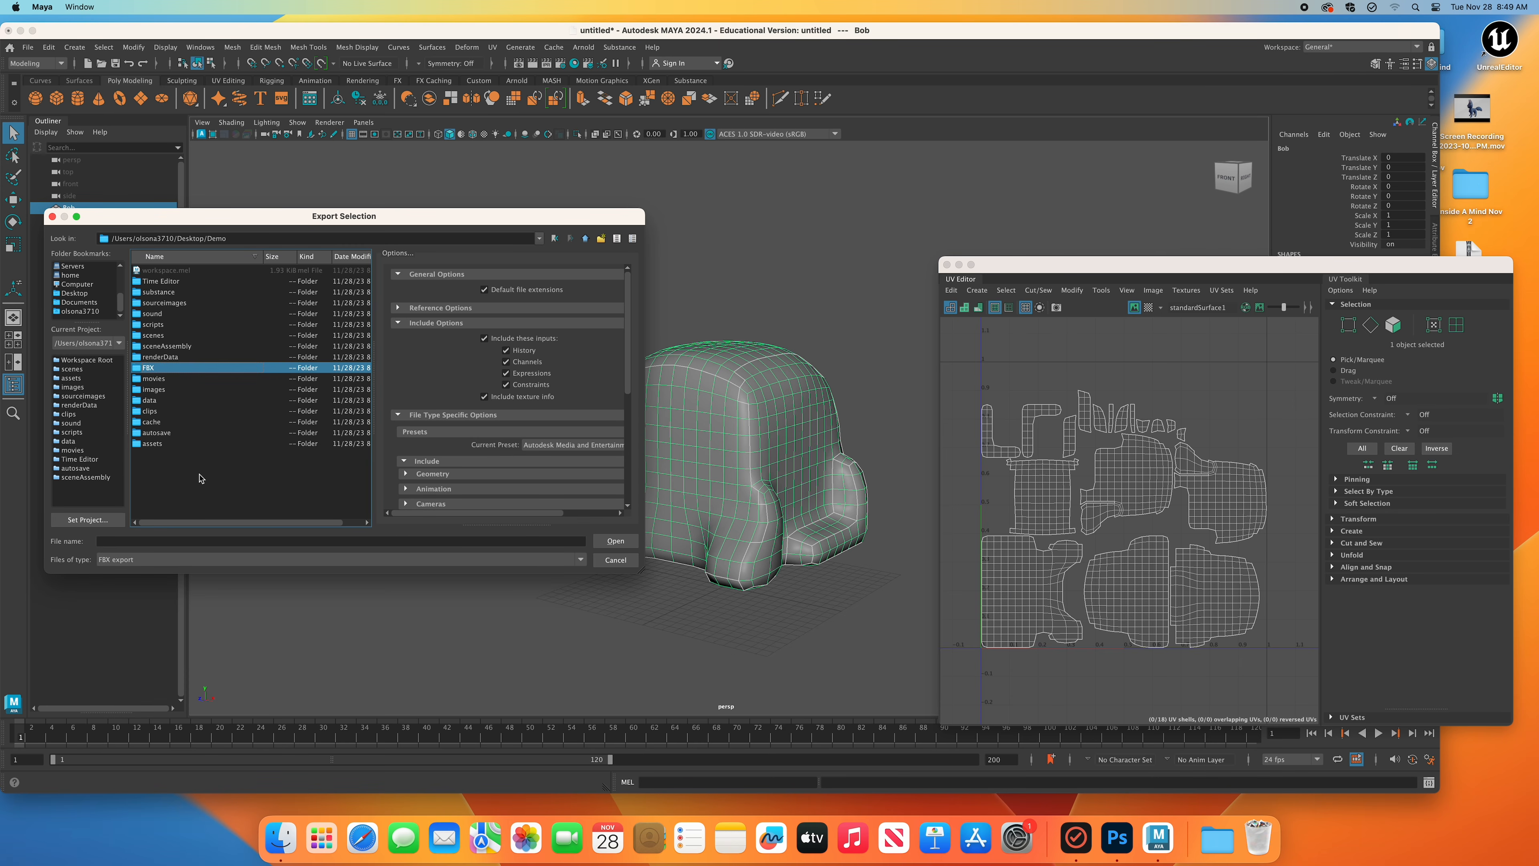
double_click(152, 368)
Export the selected mesh as an FBX file named Bob01.
click(307, 539)
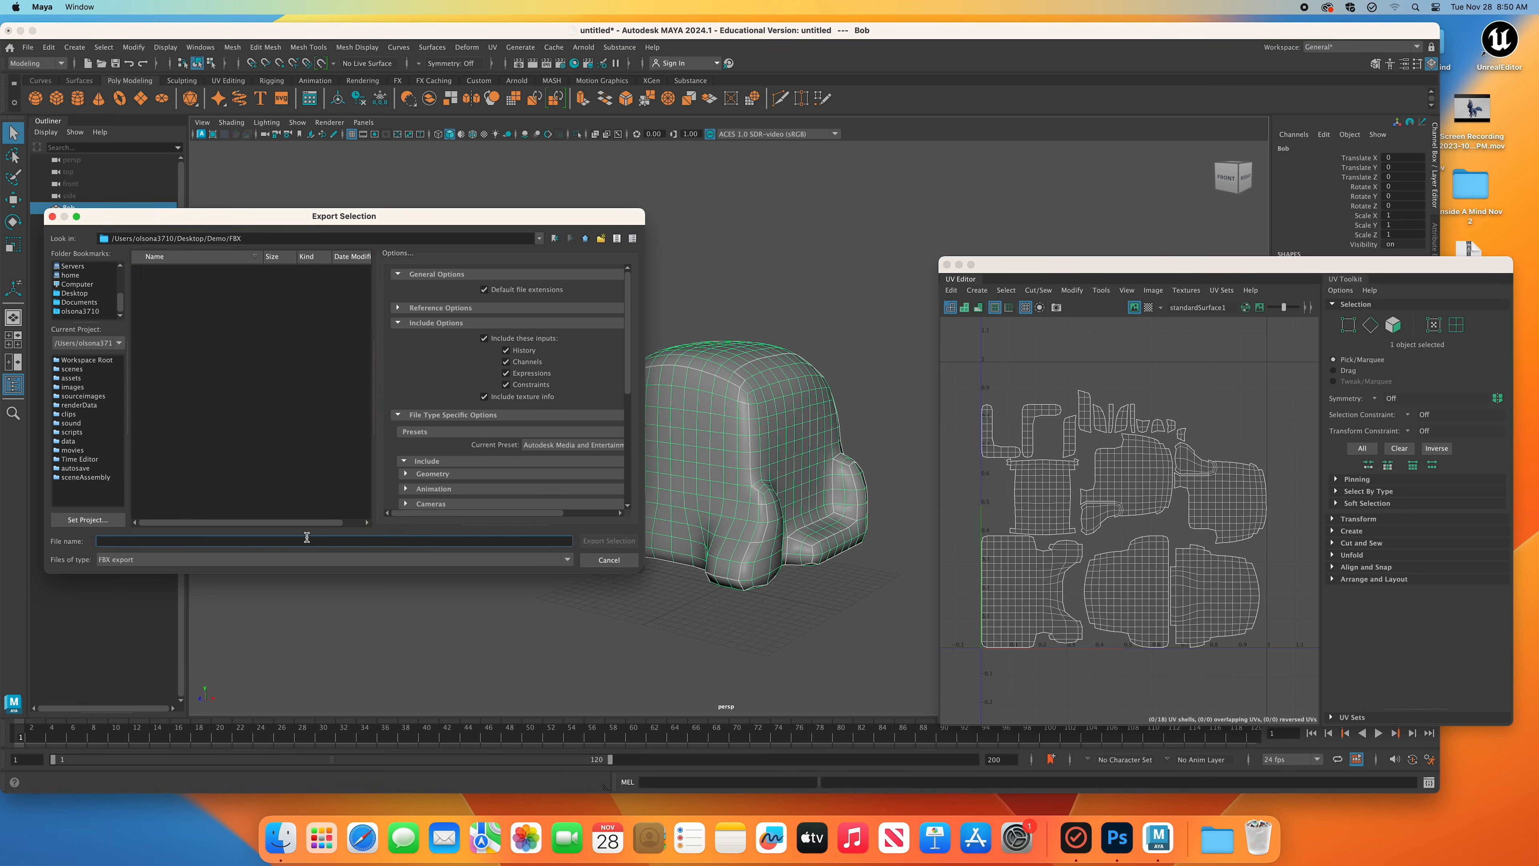
text(Bob01)
click(606, 543)
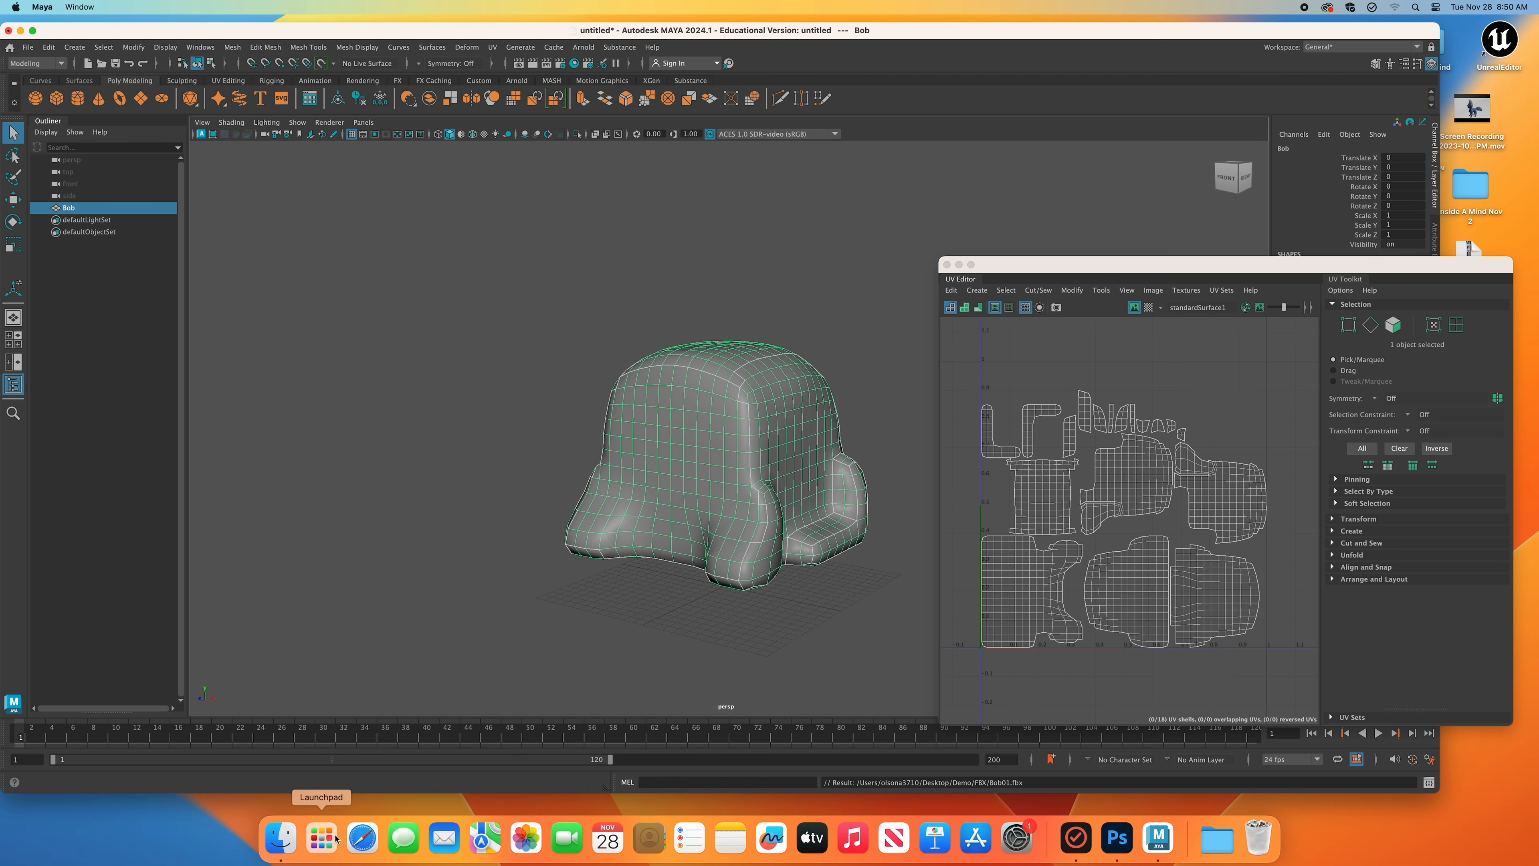
Launch Substance 3D Painter and bring up the Desktop's Demo/FBX folder in a Finder window beside the empty workspace.
click(322, 837)
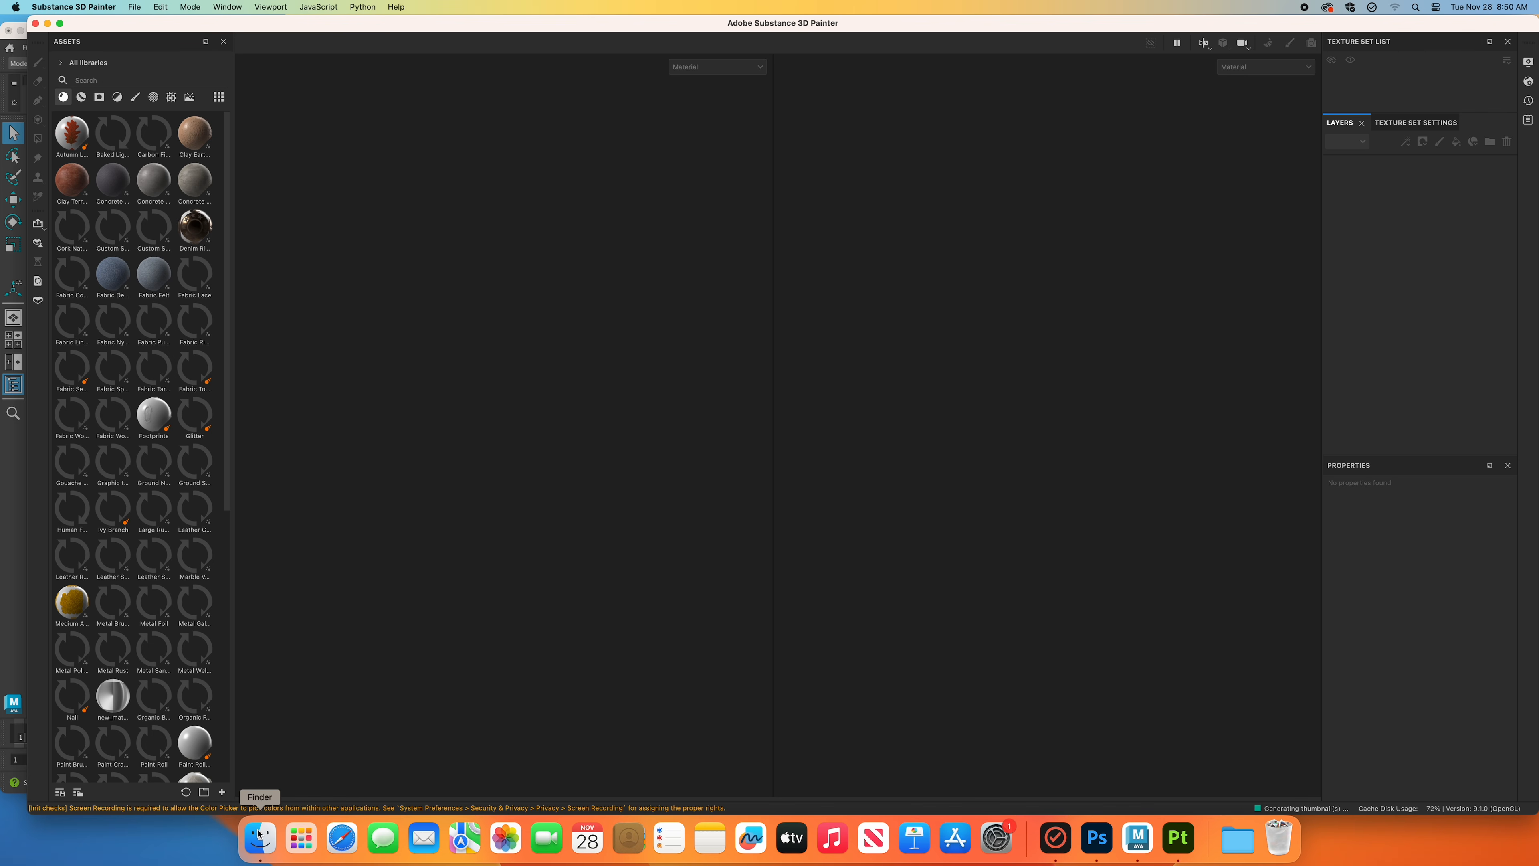
click(259, 834)
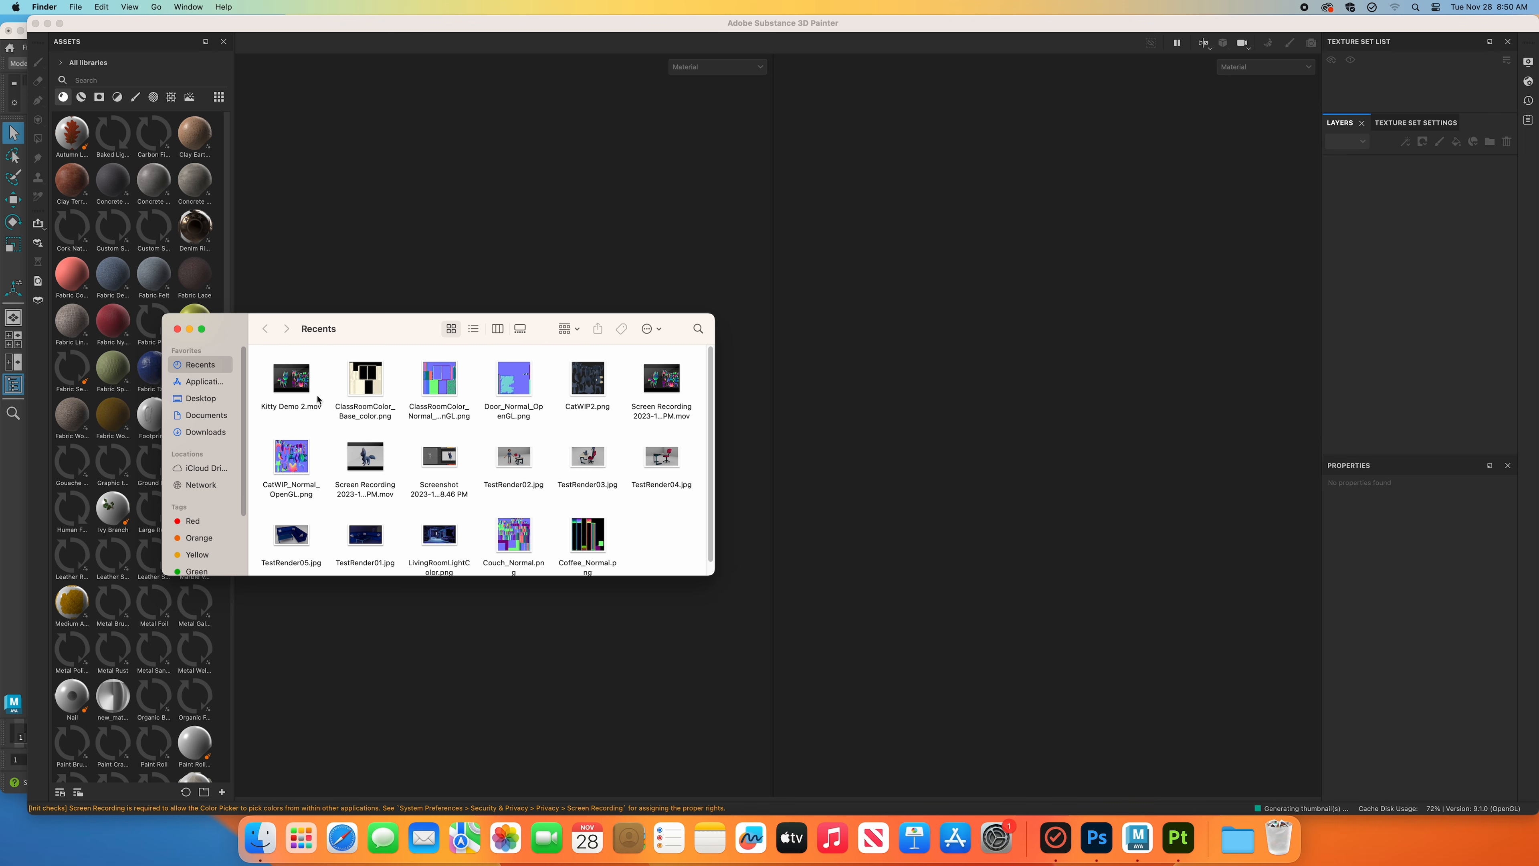
click(200, 399)
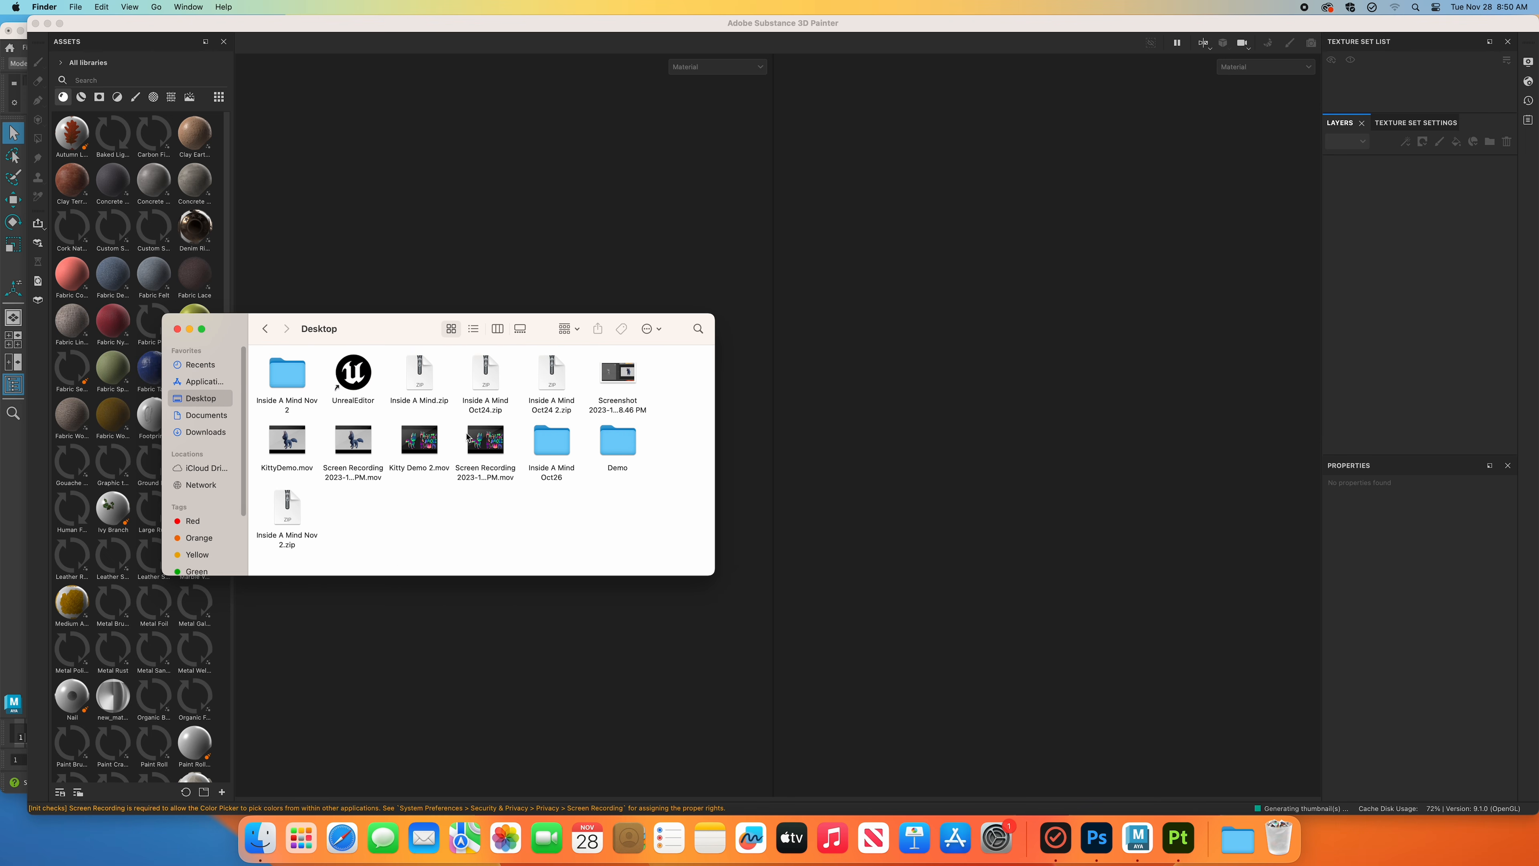
double_click(622, 446)
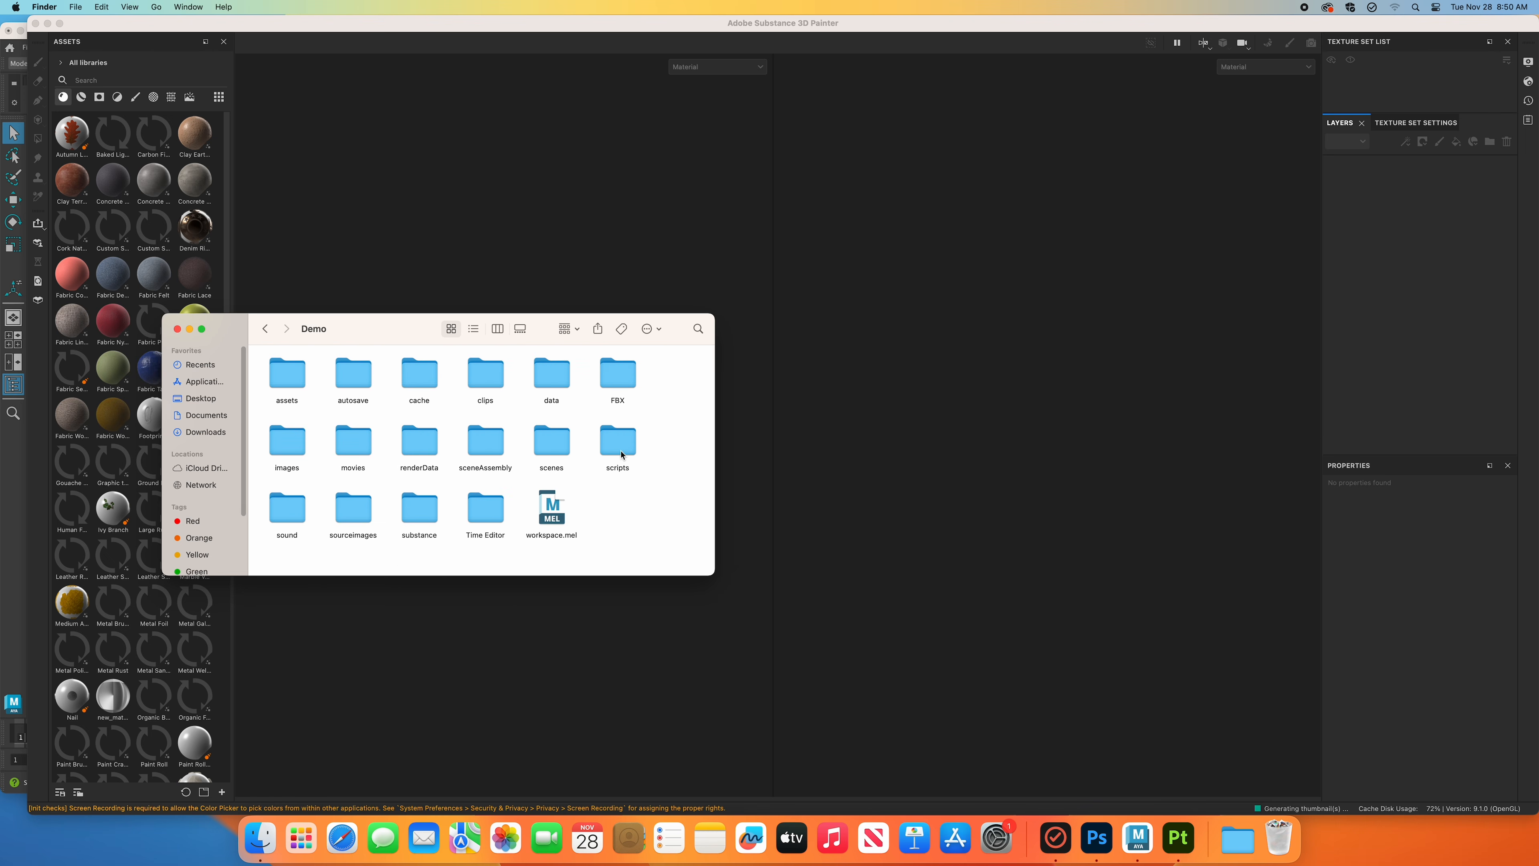
double_click(614, 363)
drag(370, 334, 1021, 454)
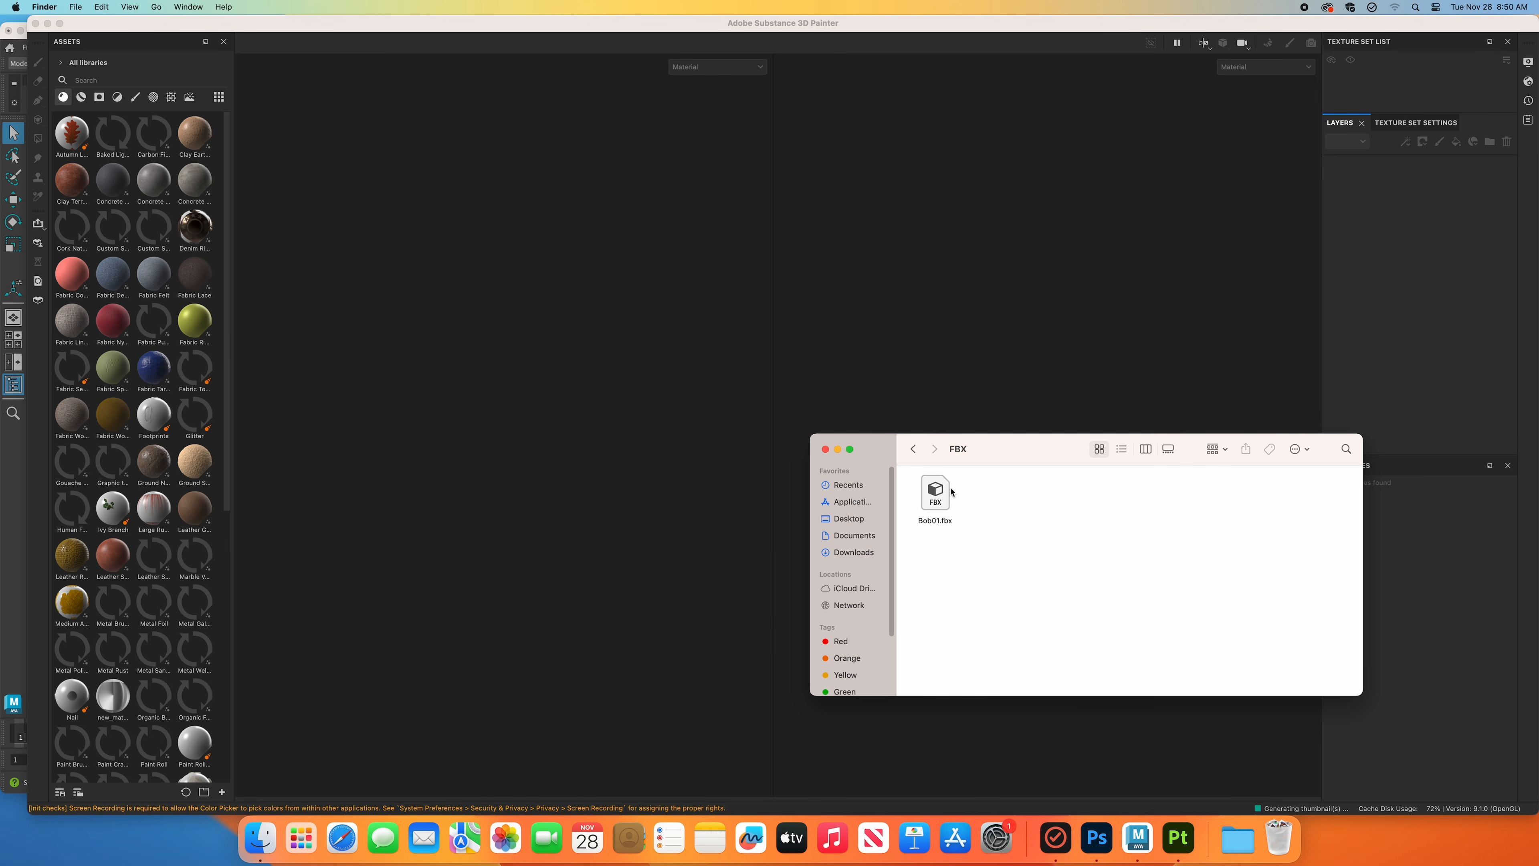
Create a new project from Bob01.fbx at 2048 resolution with the OpenGL normal format and frame the whole model.
drag(937, 497, 395, 451)
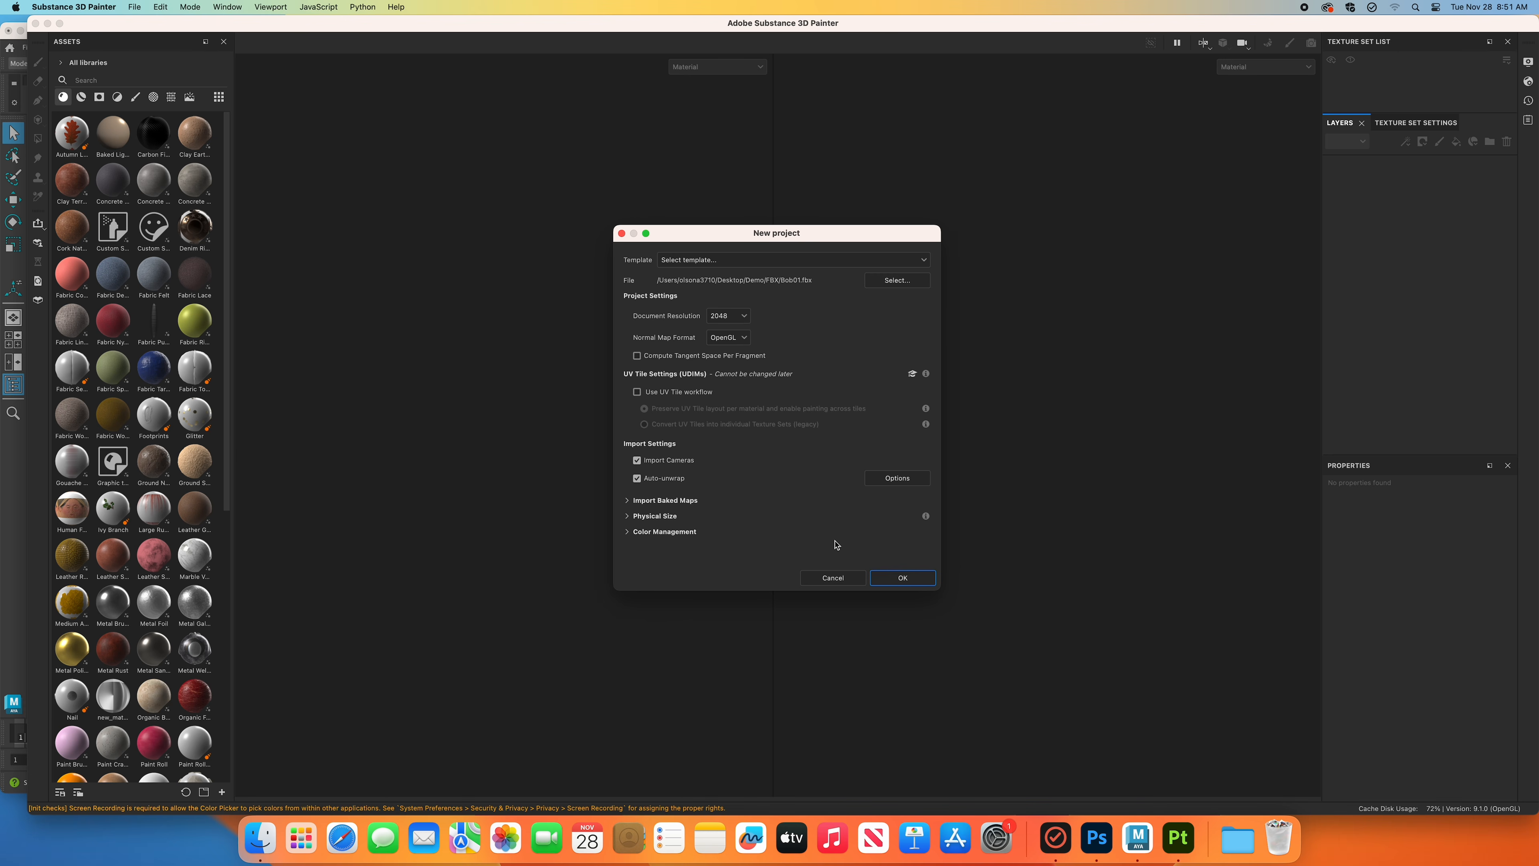
click(903, 578)
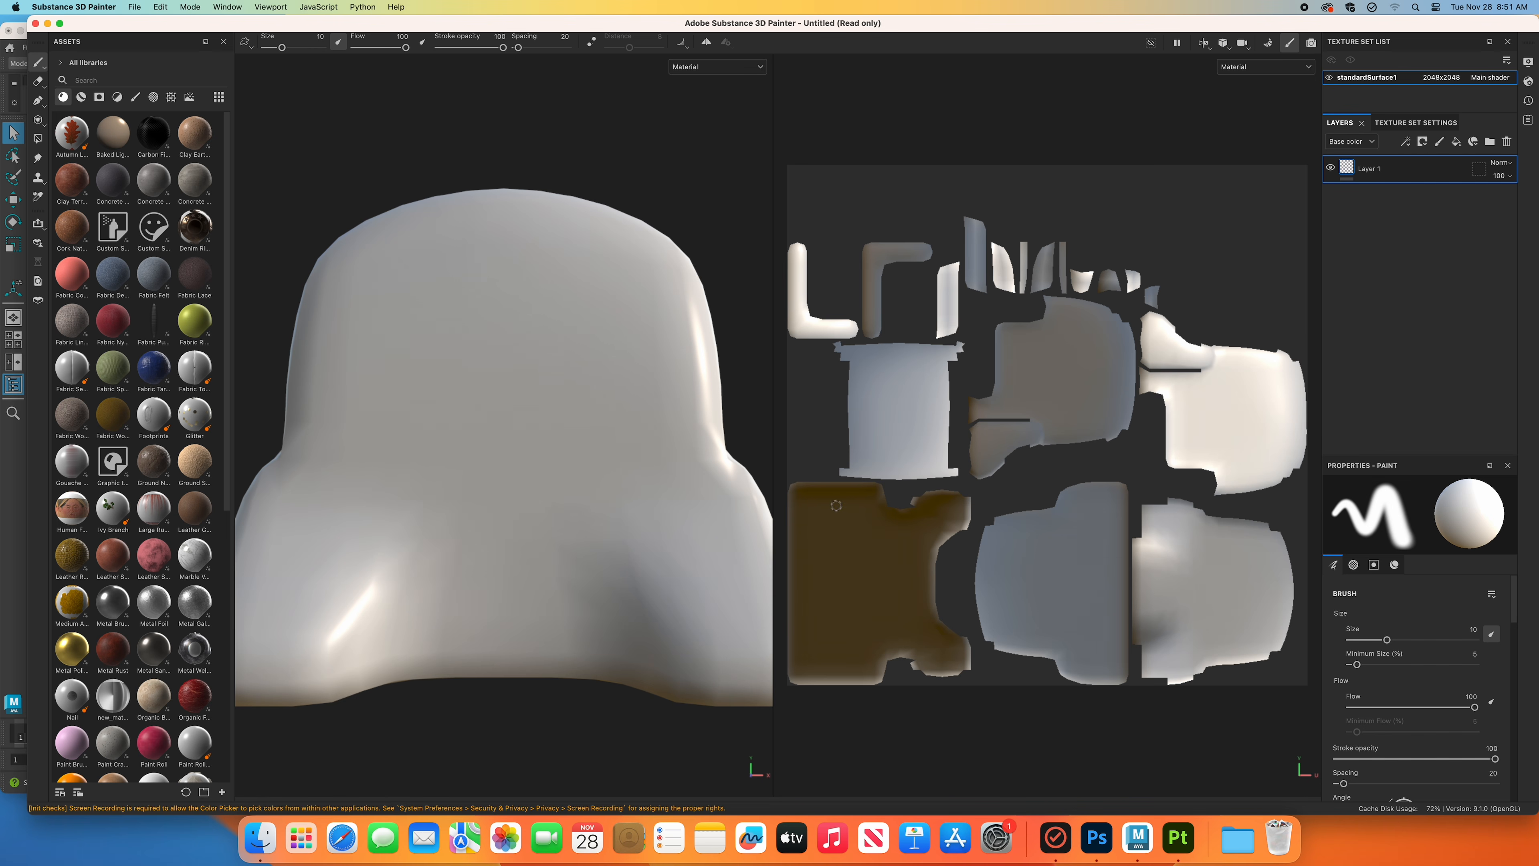
scroll(699, 460, up, 5)
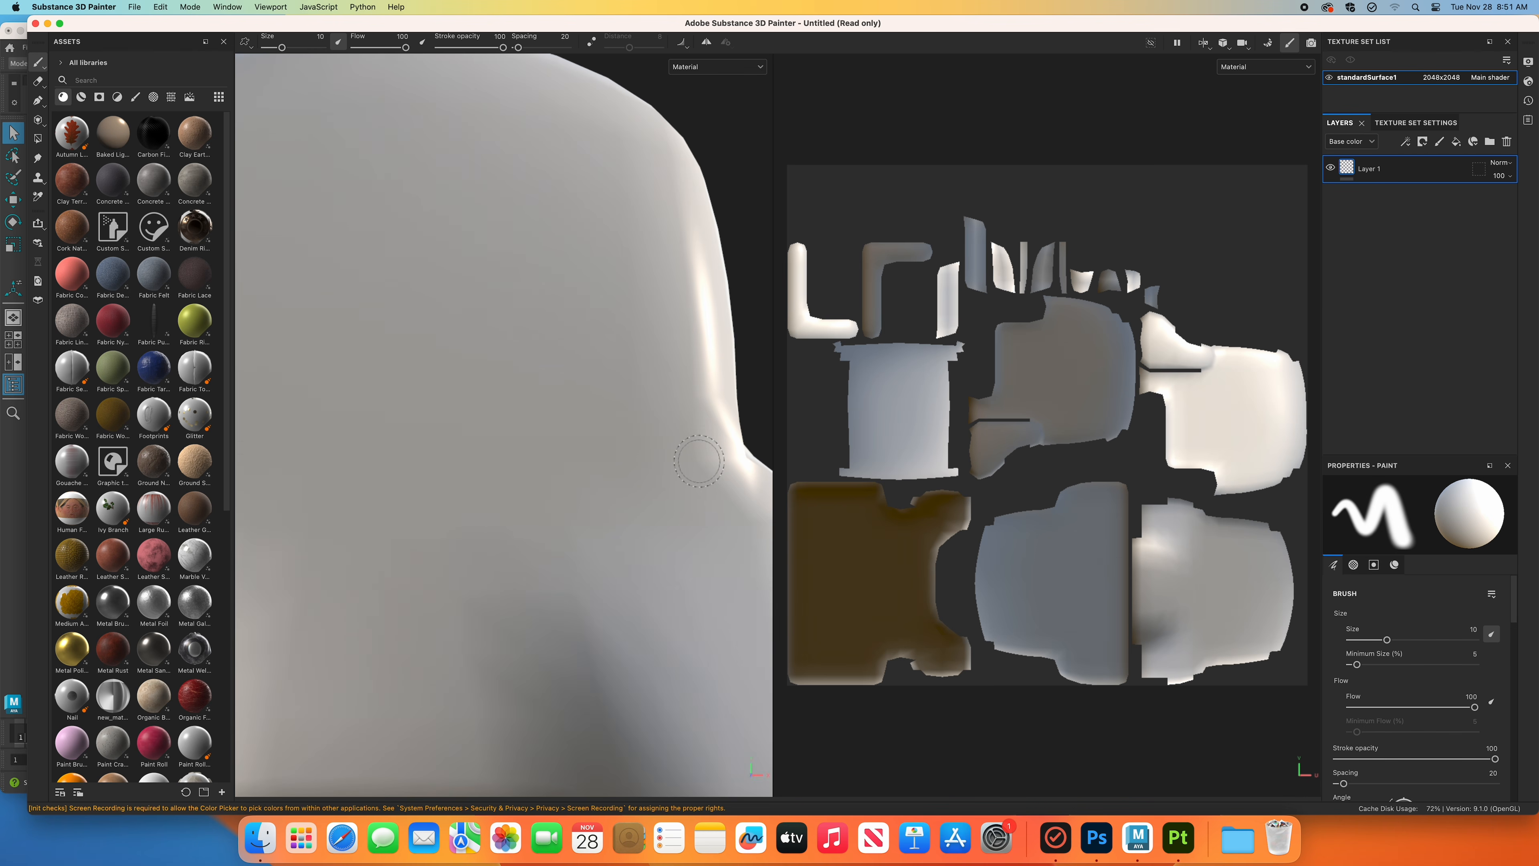
scroll(699, 461, down, 8)
ctrl+drag(747, 483, 505, 518)
mouse_move(660, 517)
alt+mouse_down()
mouse_move(781, 519)
mouse_move(436, 522)
mouse_move(646, 509)
alt+mouse_up()
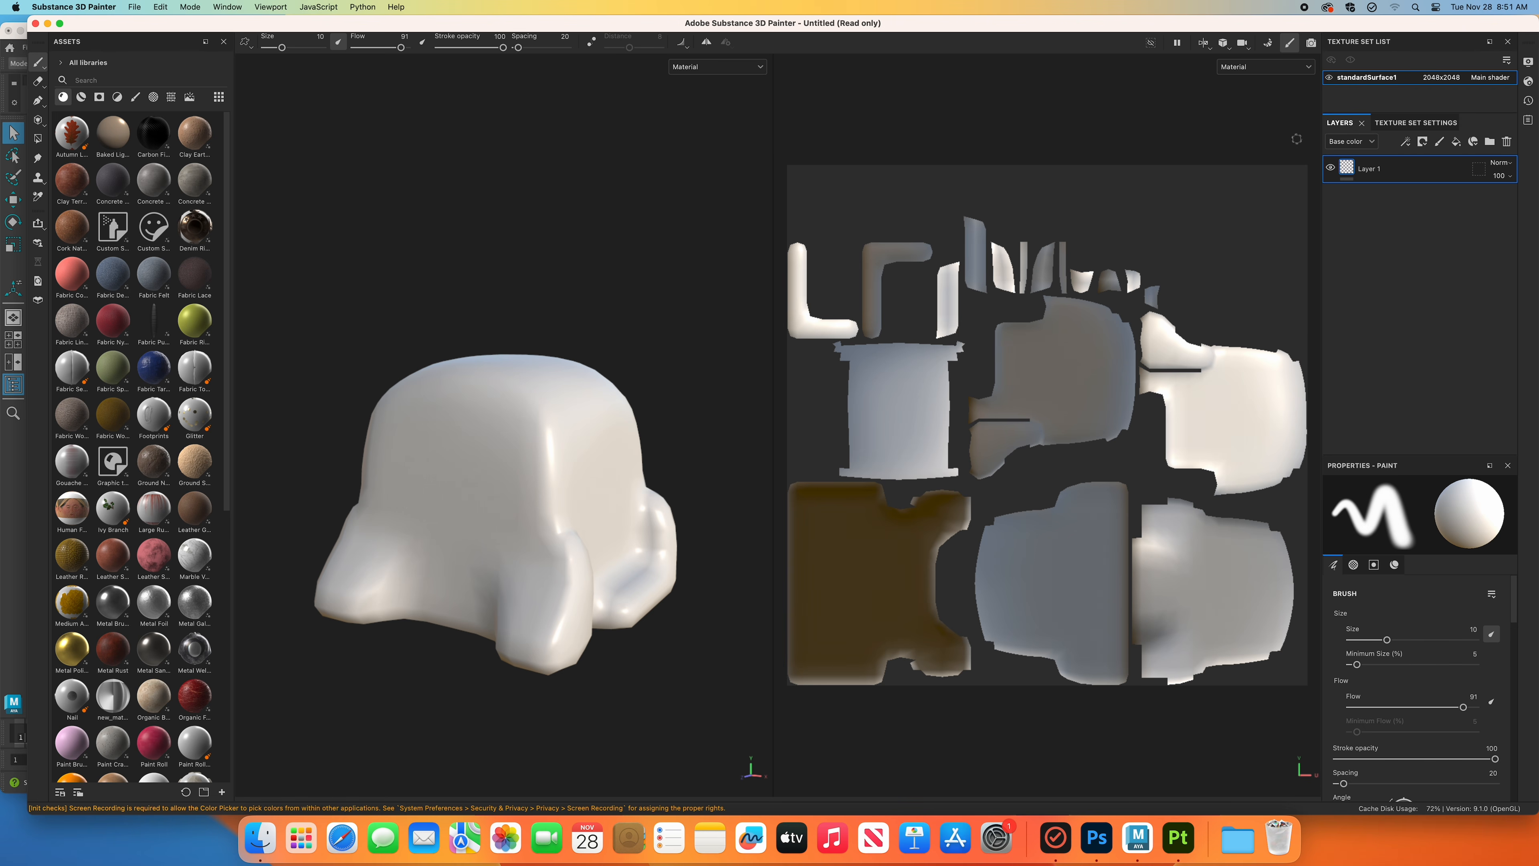
Bake only the Normal and World space normal mesh maps for standardSurface1 and return to painting mode.
click(1269, 43)
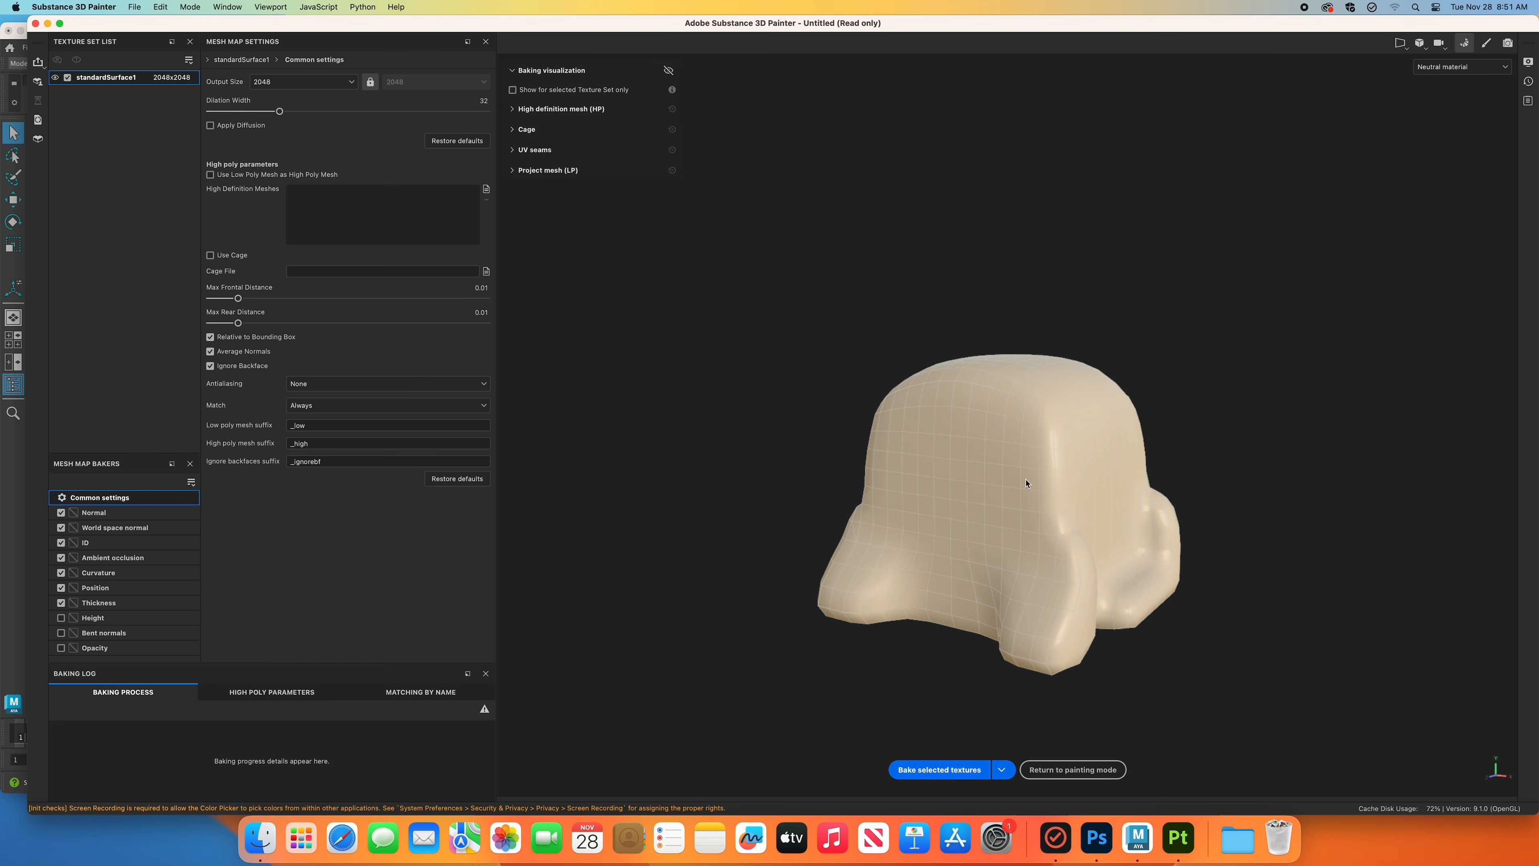
alt+drag(1026, 484, 940, 488)
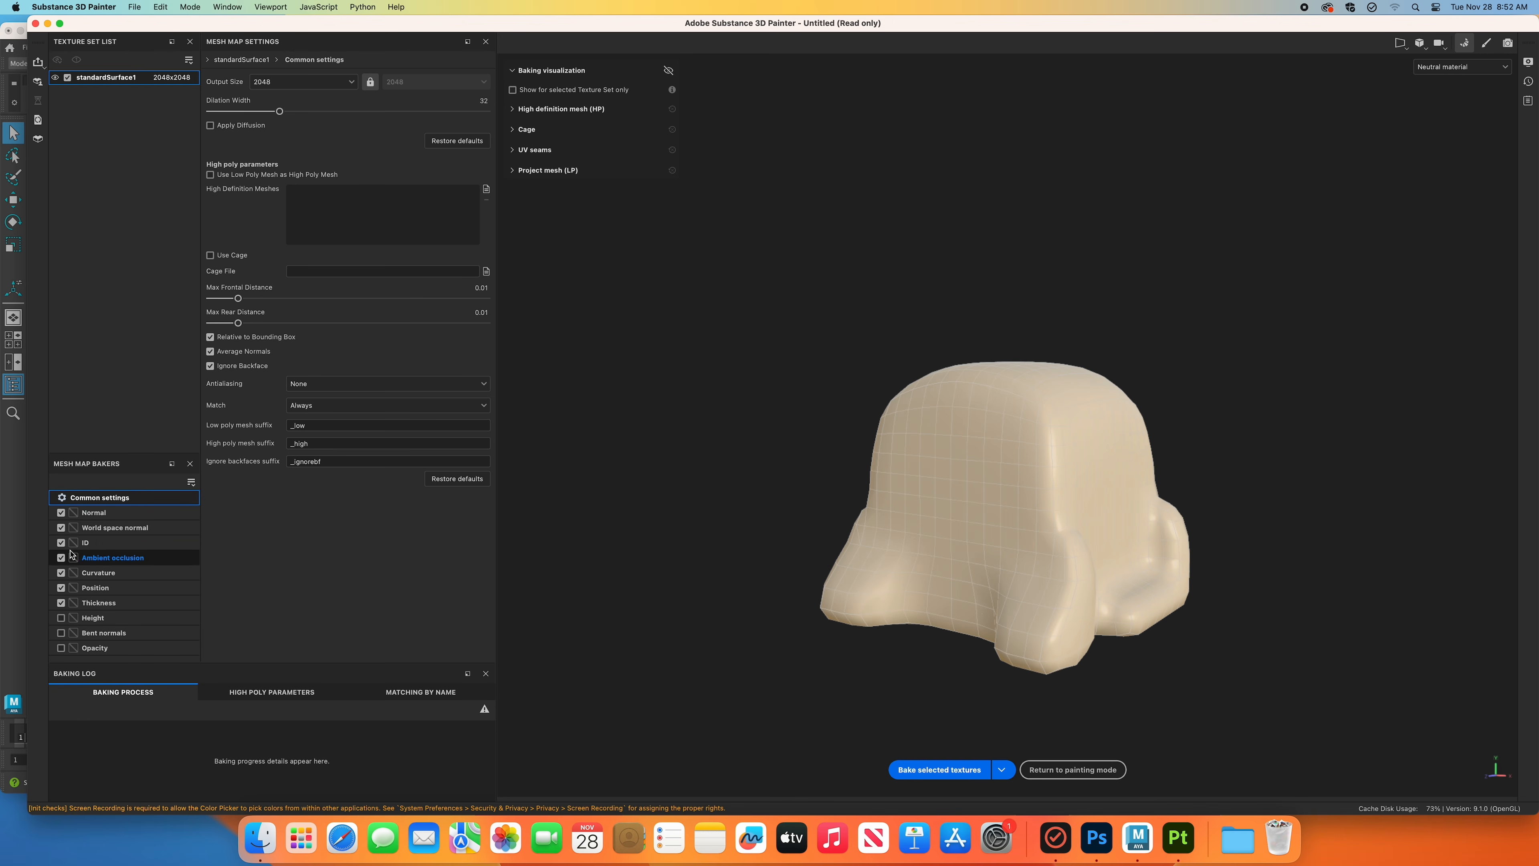
click(191, 483)
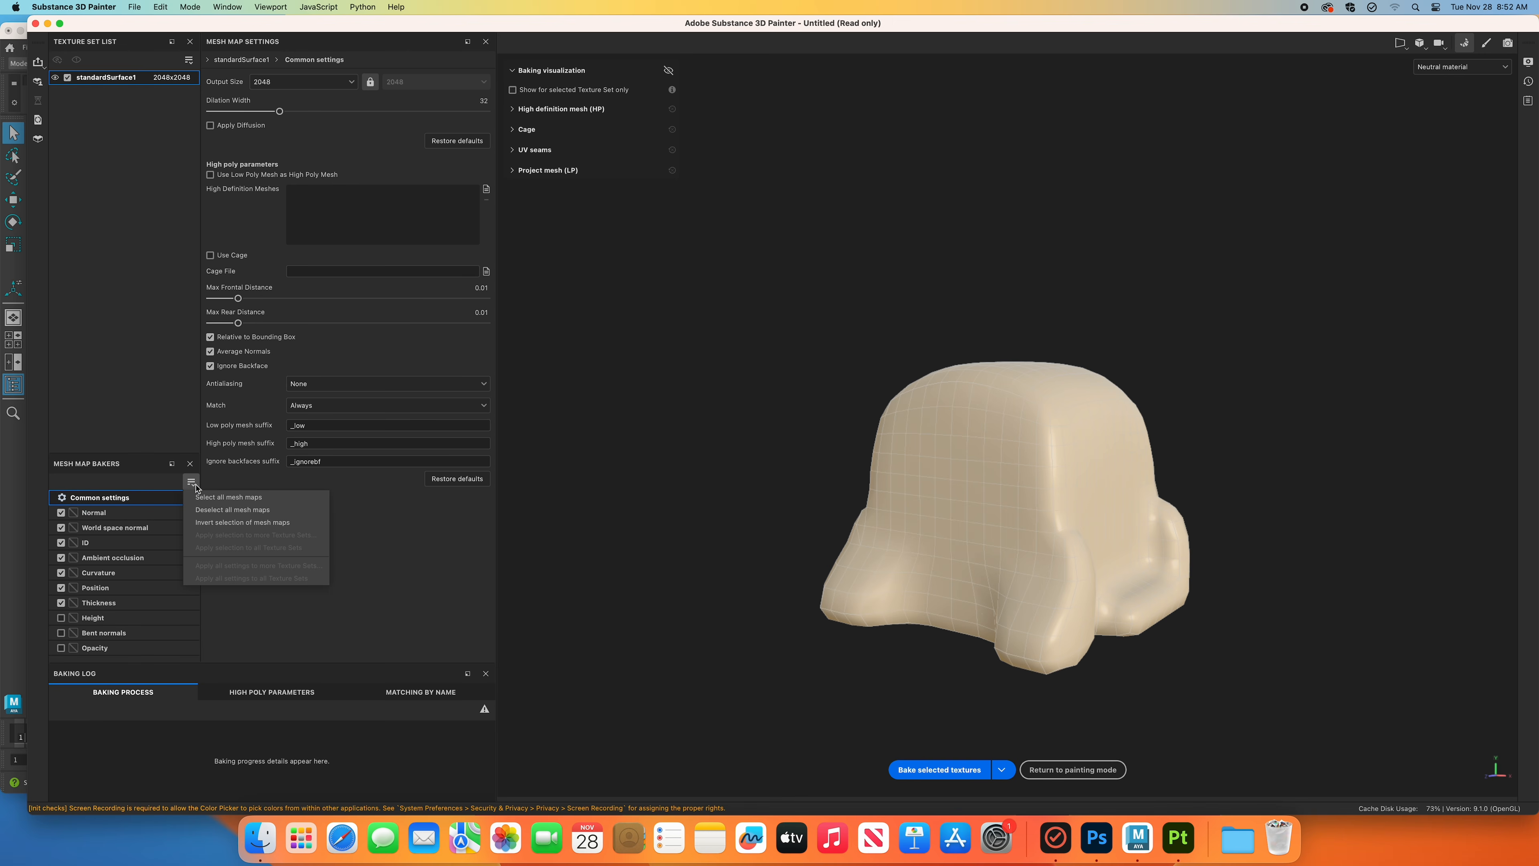
click(205, 512)
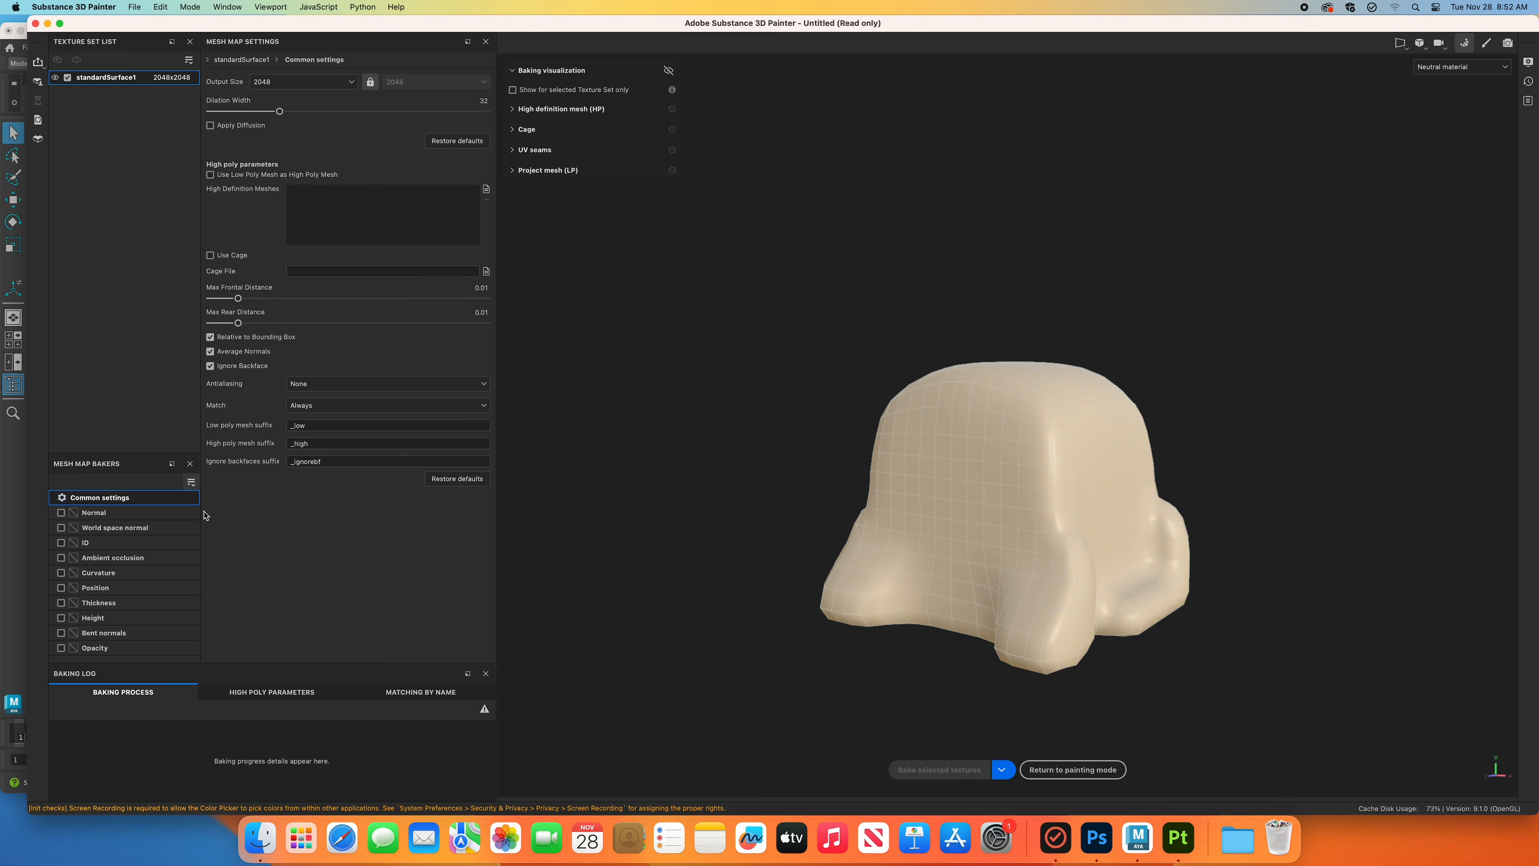
click(61, 513)
click(61, 528)
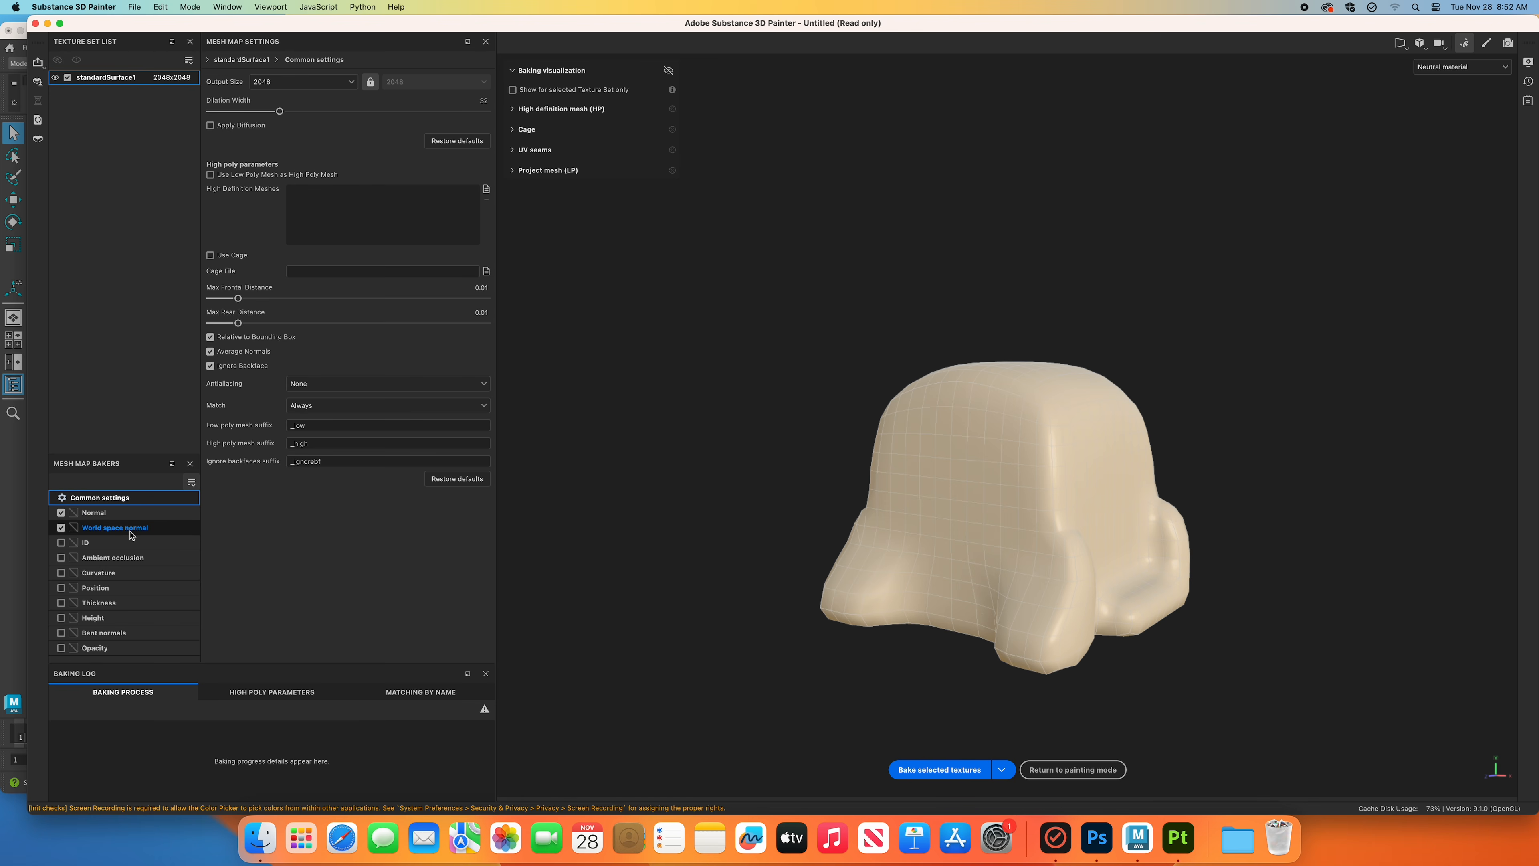
click(958, 770)
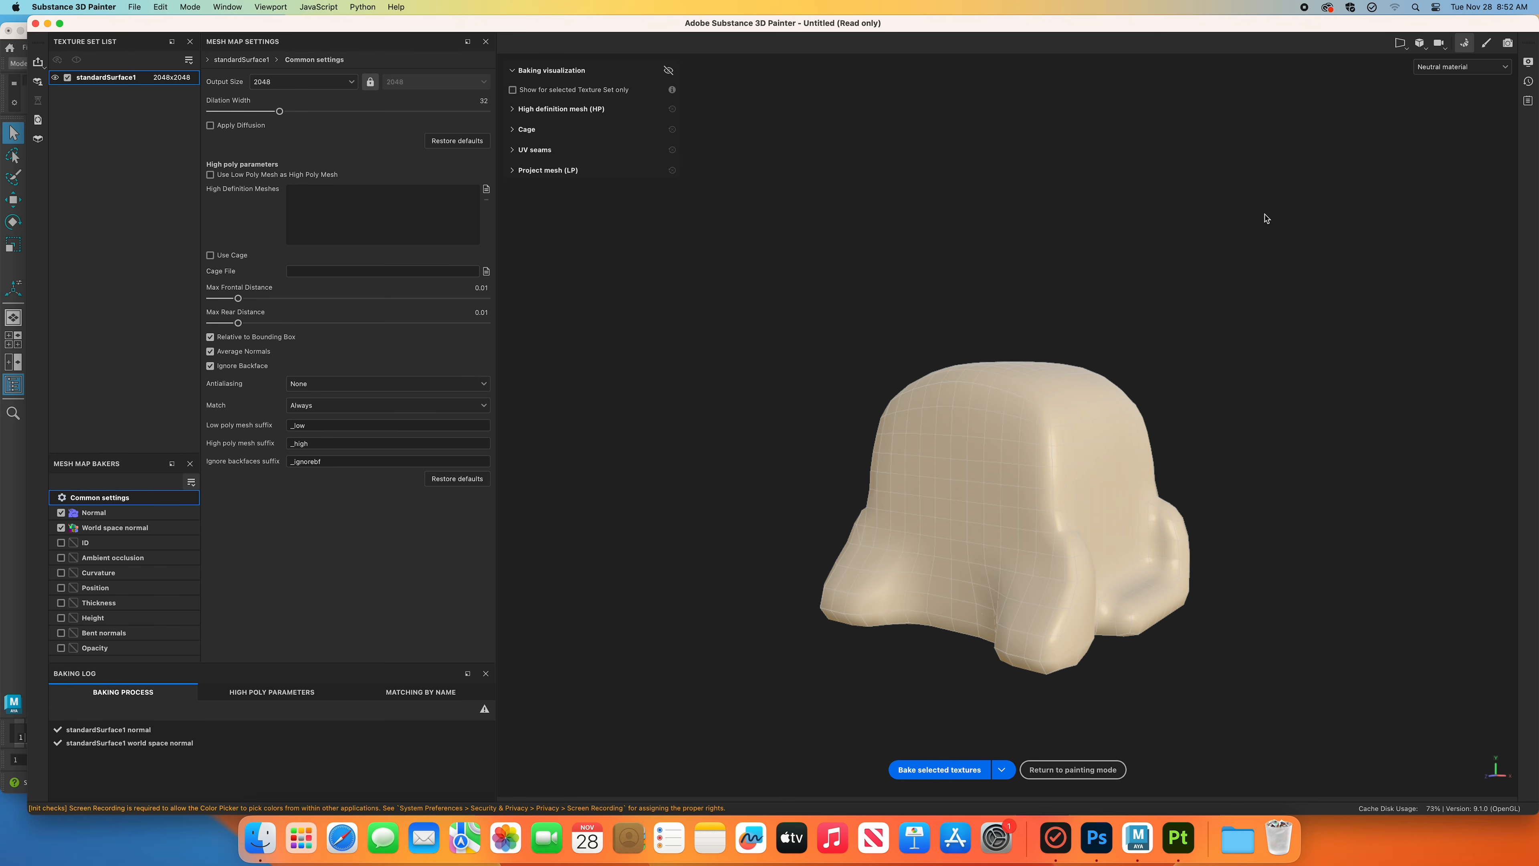
click(1073, 770)
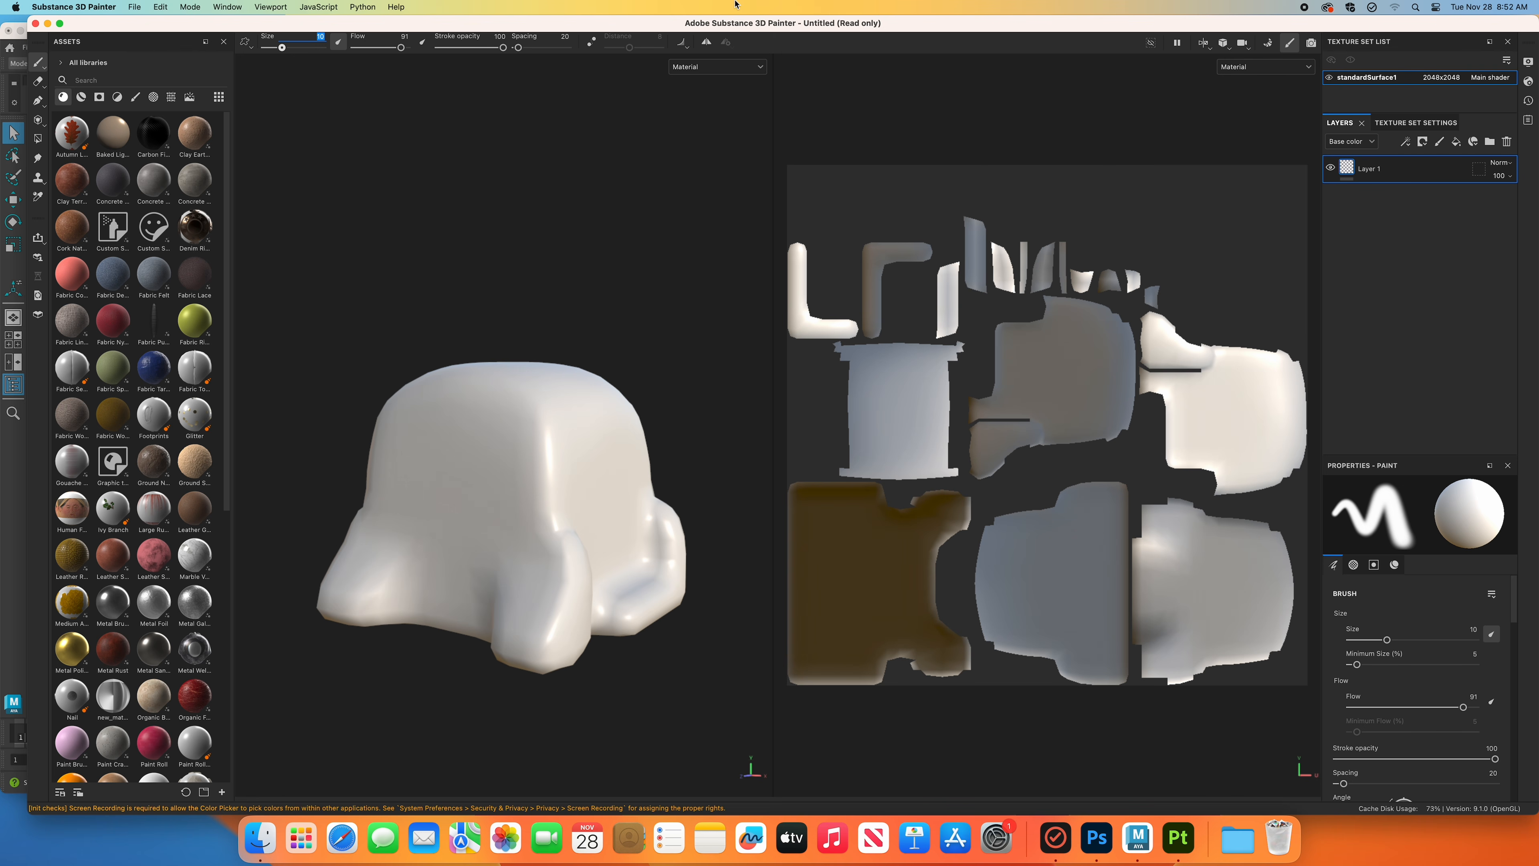
Switch the viewport display from Material to the World space normal mesh map.
click(733, 73)
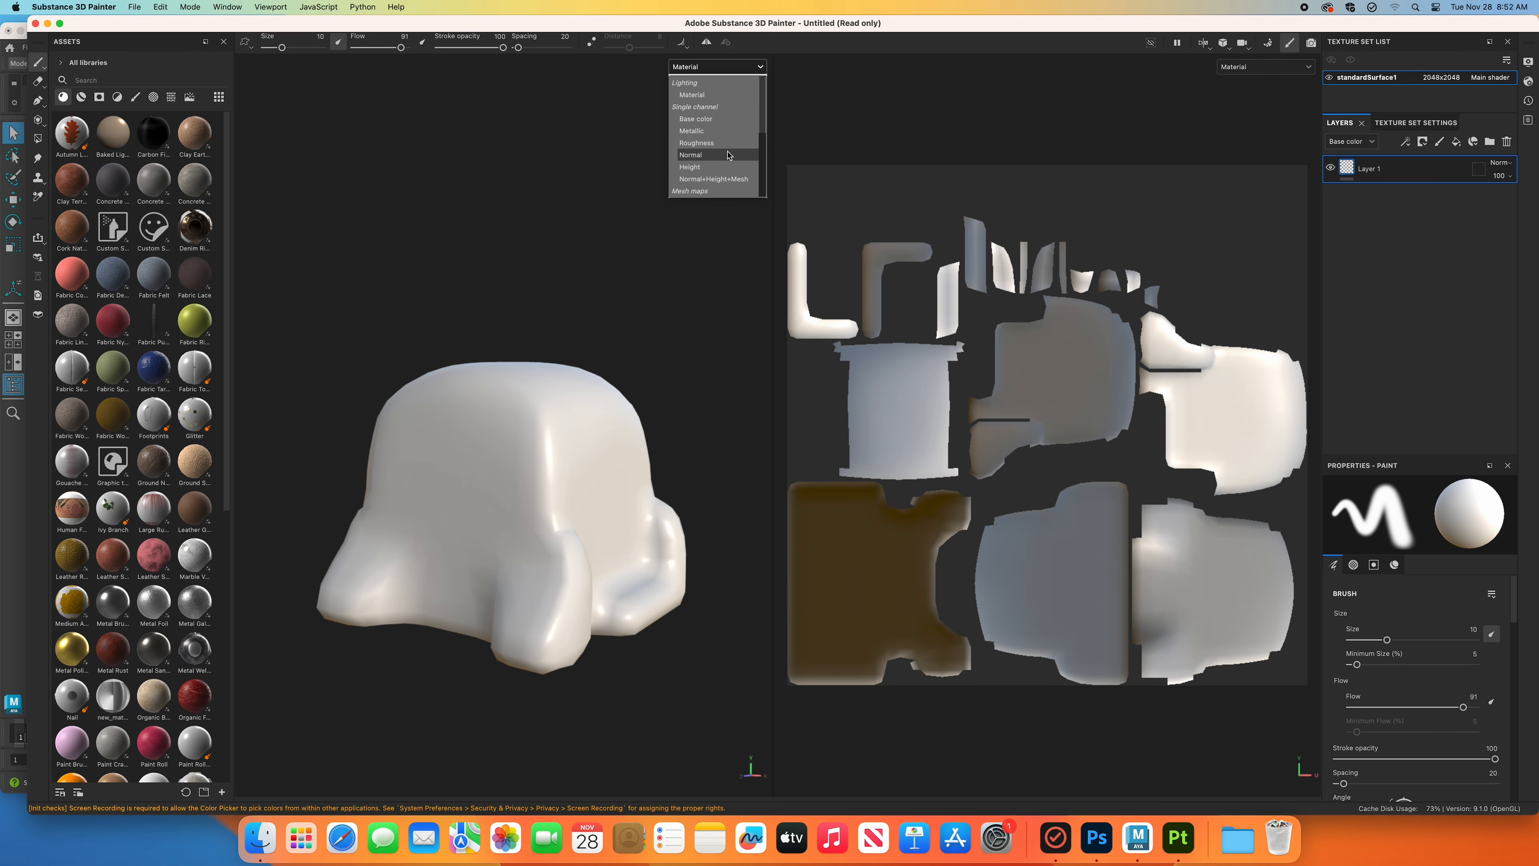
scroll(728, 155, down, 3)
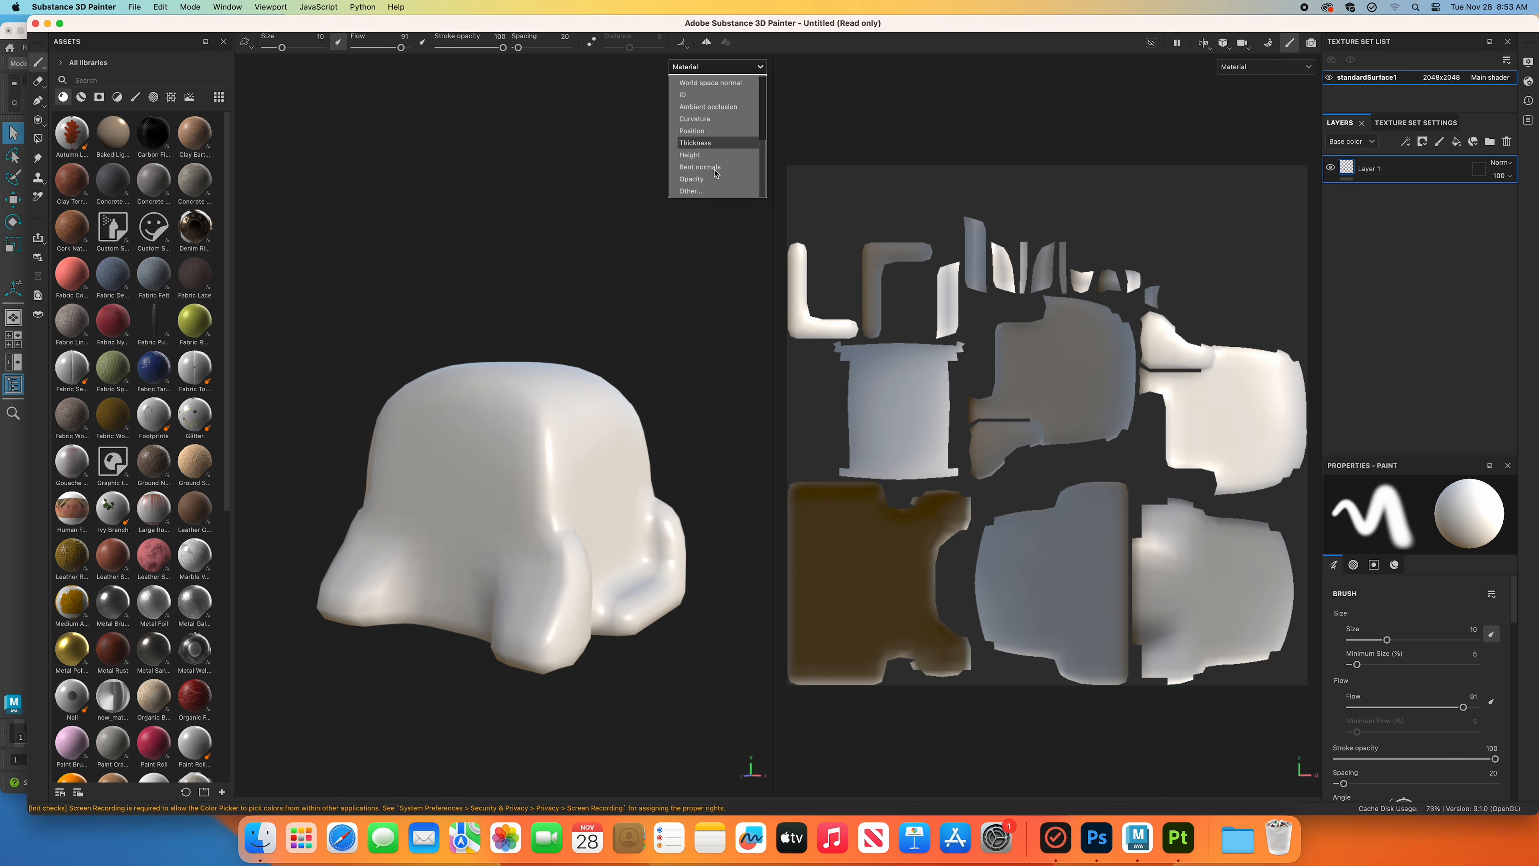
scroll(715, 164, up, 2)
click(715, 120)
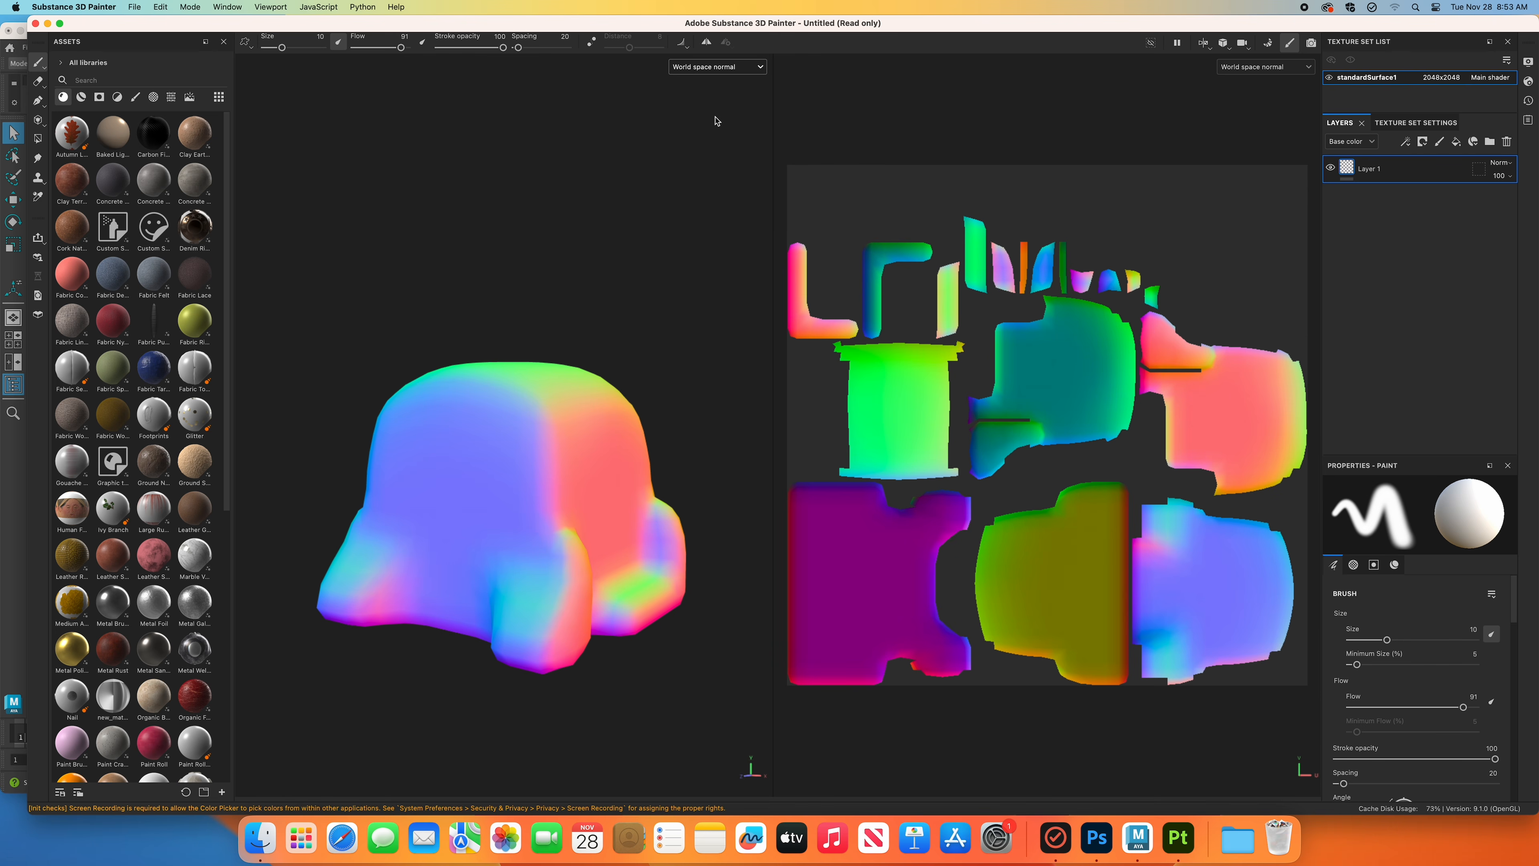
Examine the World space normal colours around the front, side and back of the model.
super+drag(635, 337, 646, 341)
mouse_move(613, 398)
alt+mouse_down()
mouse_move(749, 416)
mouse_move(457, 443)
mouse_move(806, 429)
mouse_move(601, 423)
mouse_move(564, 406)
mouse_move(566, 447)
mouse_move(538, 456)
mouse_move(625, 450)
mouse_move(611, 467)
mouse_move(411, 465)
mouse_move(571, 431)
alt+mouse_up()
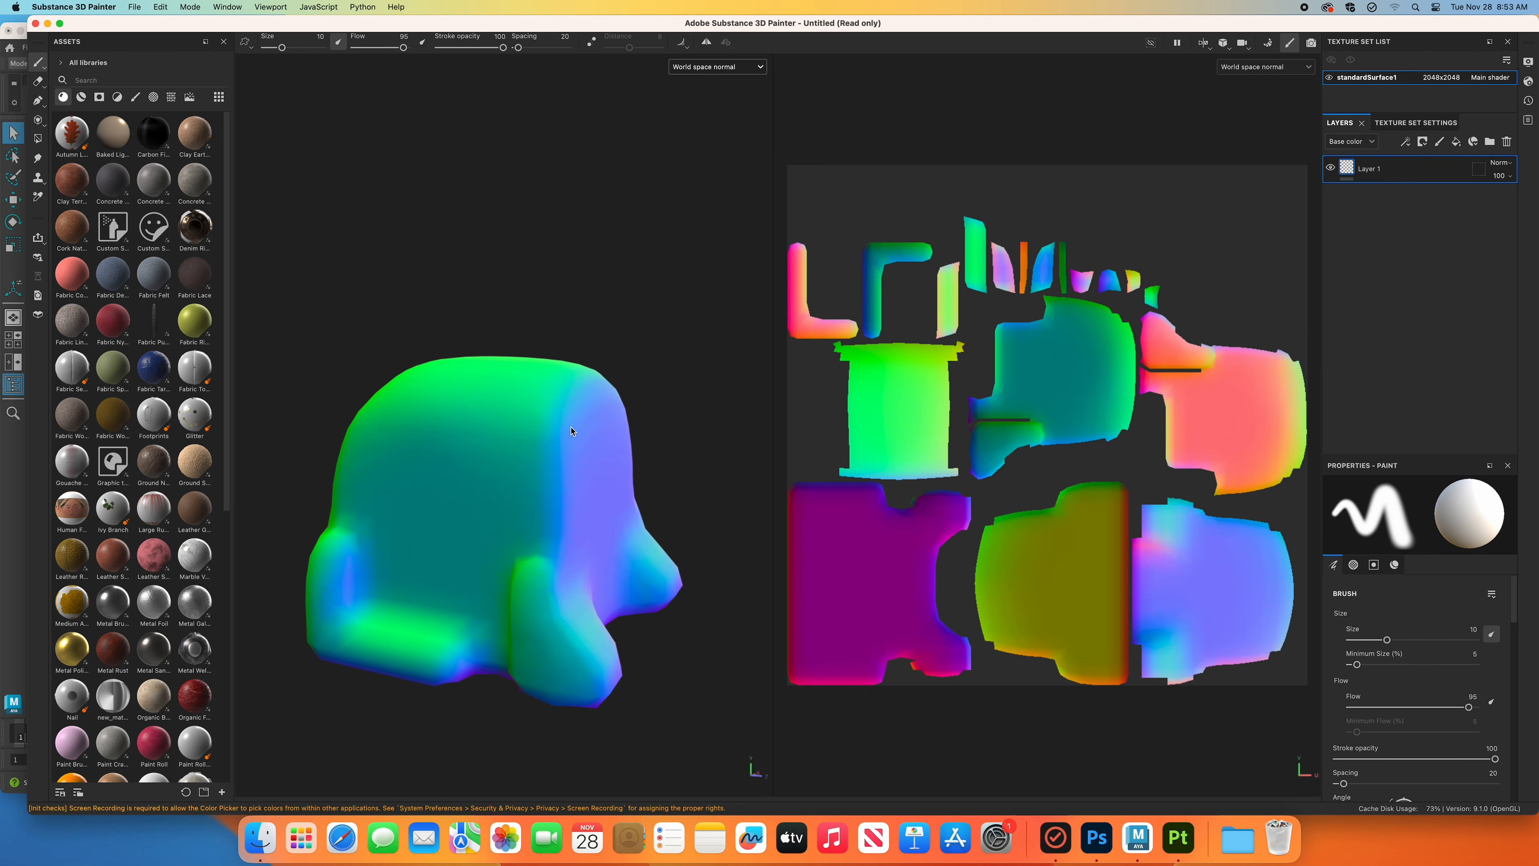
mouse_move(483, 463)
alt+mouse_down()
mouse_move(593, 458)
mouse_move(254, 466)
mouse_move(202, 432)
mouse_move(516, 509)
mouse_move(429, 371)
mouse_move(496, 441)
mouse_move(476, 453)
mouse_move(488, 474)
alt+mouse_up()
alt+middle_drag(490, 422, 512, 479)
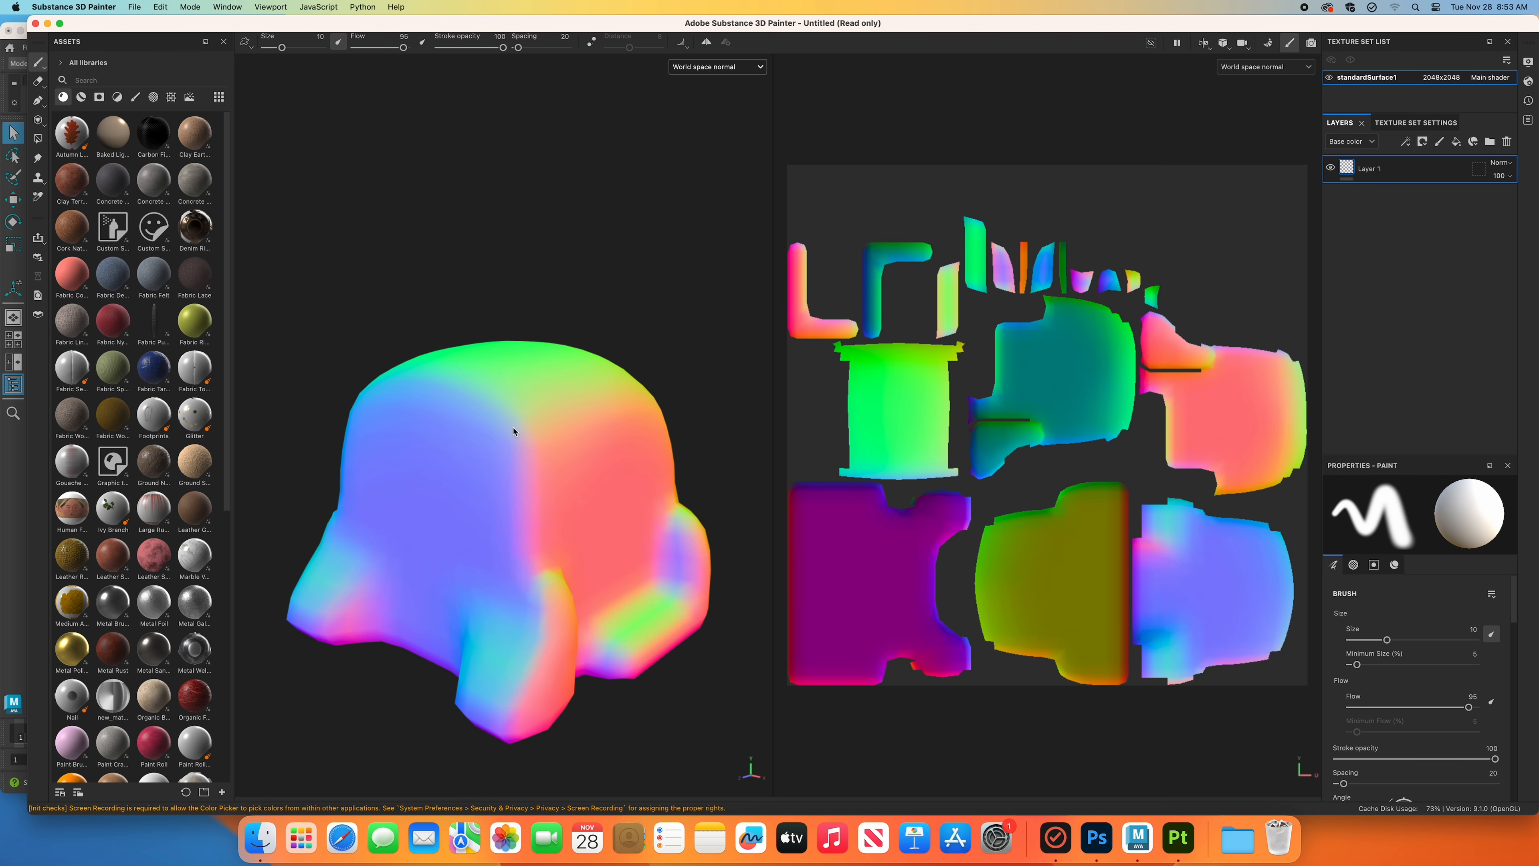
alt+drag(479, 492, 457, 503)
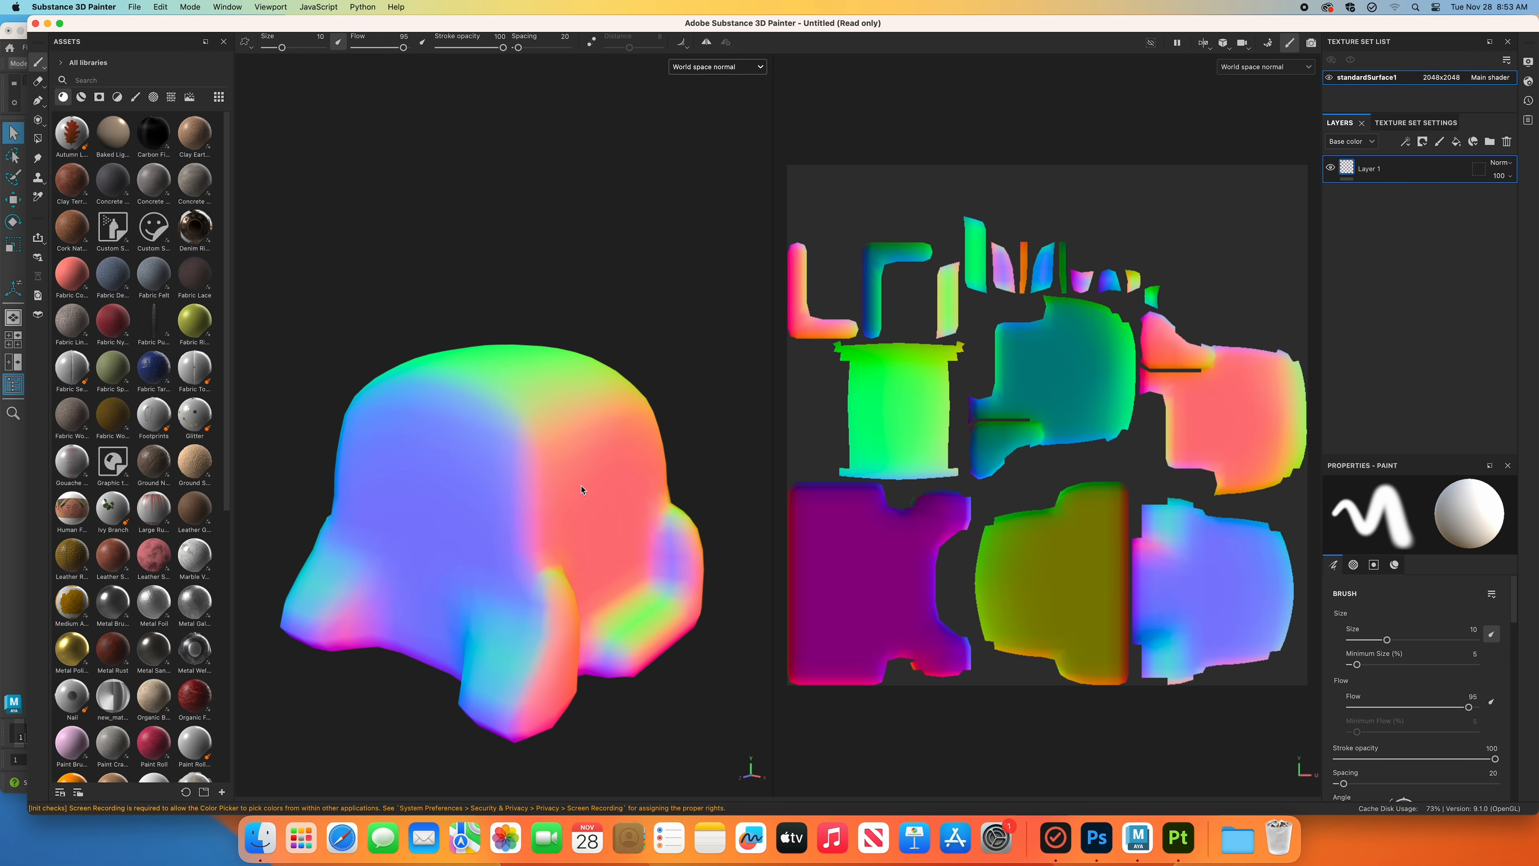
alt+drag(581, 490, 463, 488)
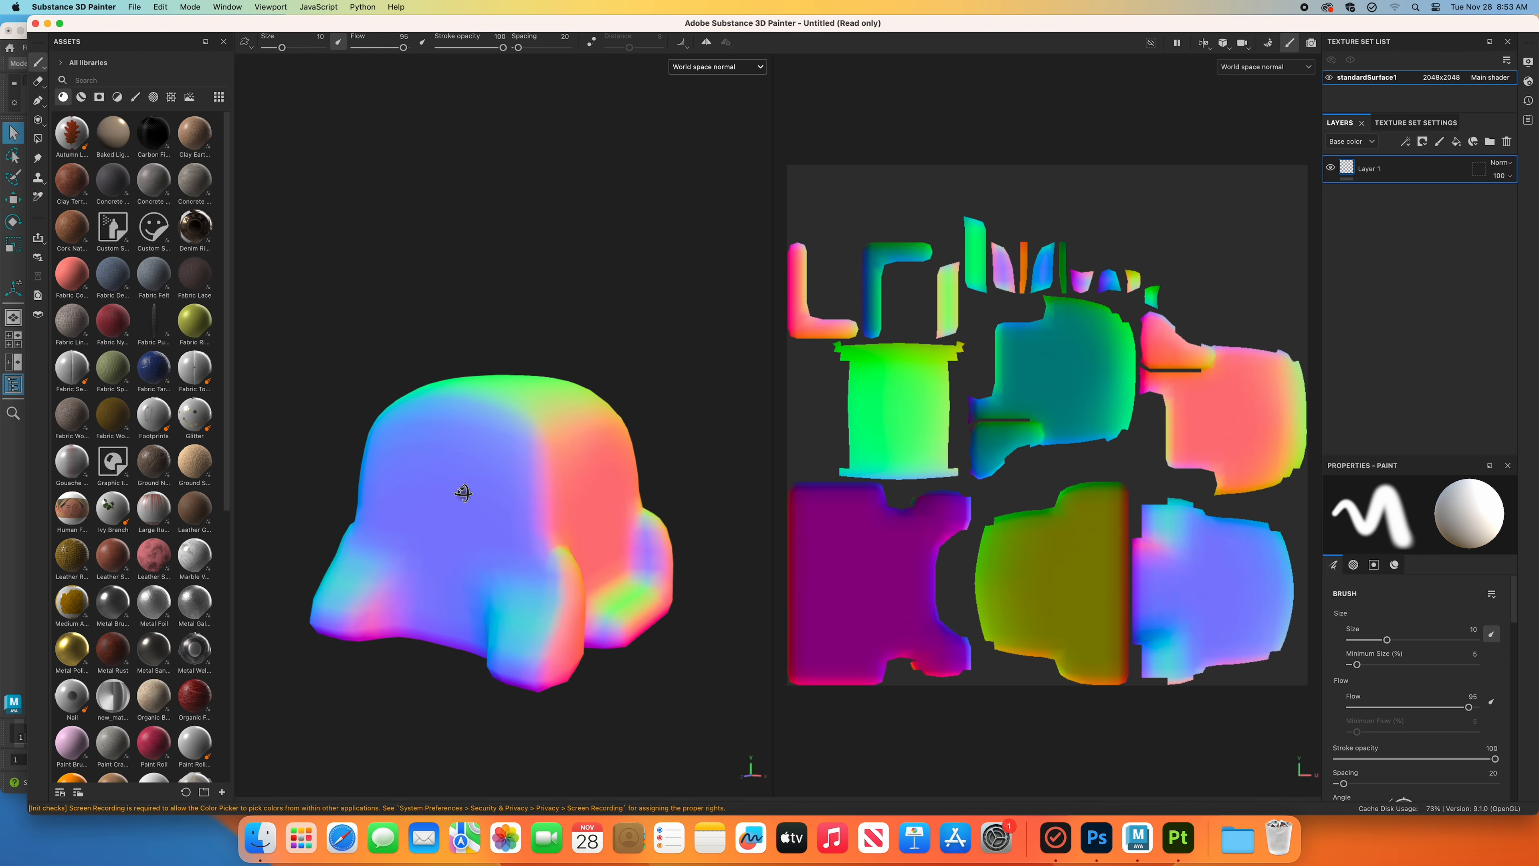
alt+middle_drag(501, 506, 493, 519)
scroll(492, 519, down, 1)
scroll(492, 519, up, 1)
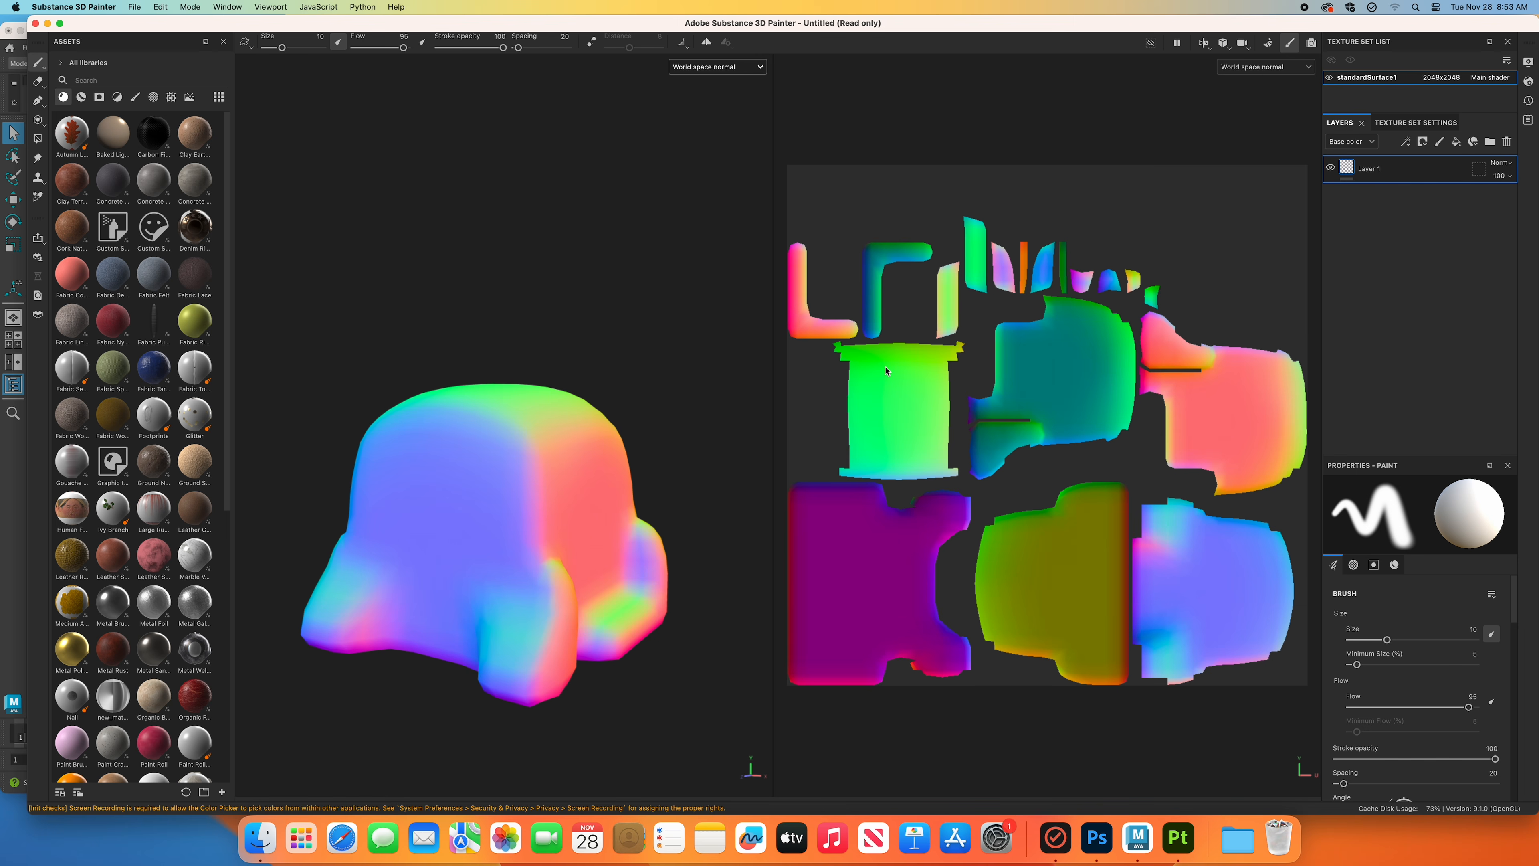
Look through the viewport display modes and choose World space normal among the mesh maps.
click(758, 65)
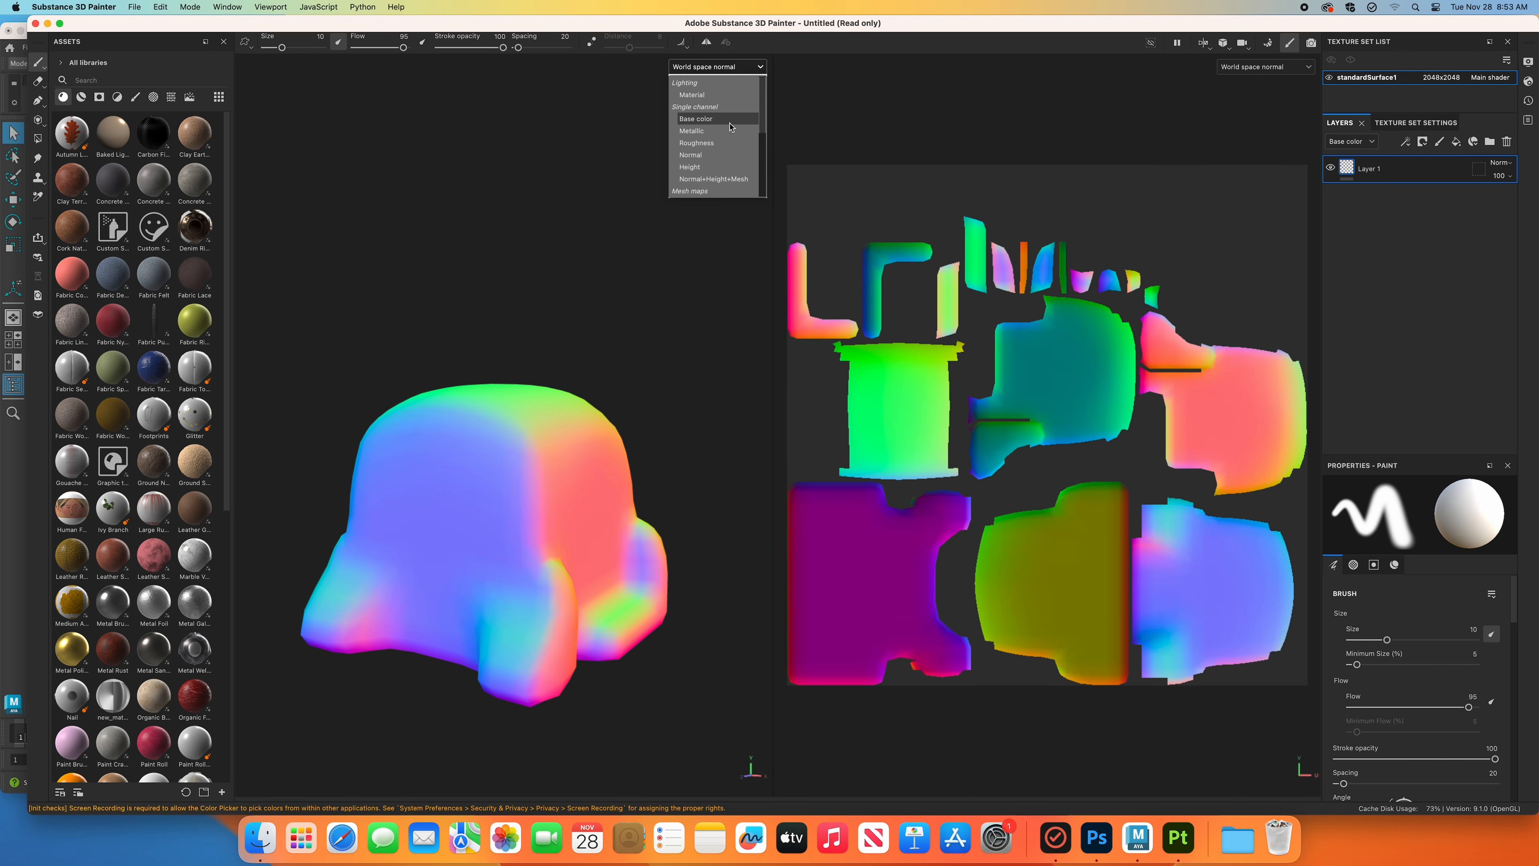
scroll(724, 130, down, 4)
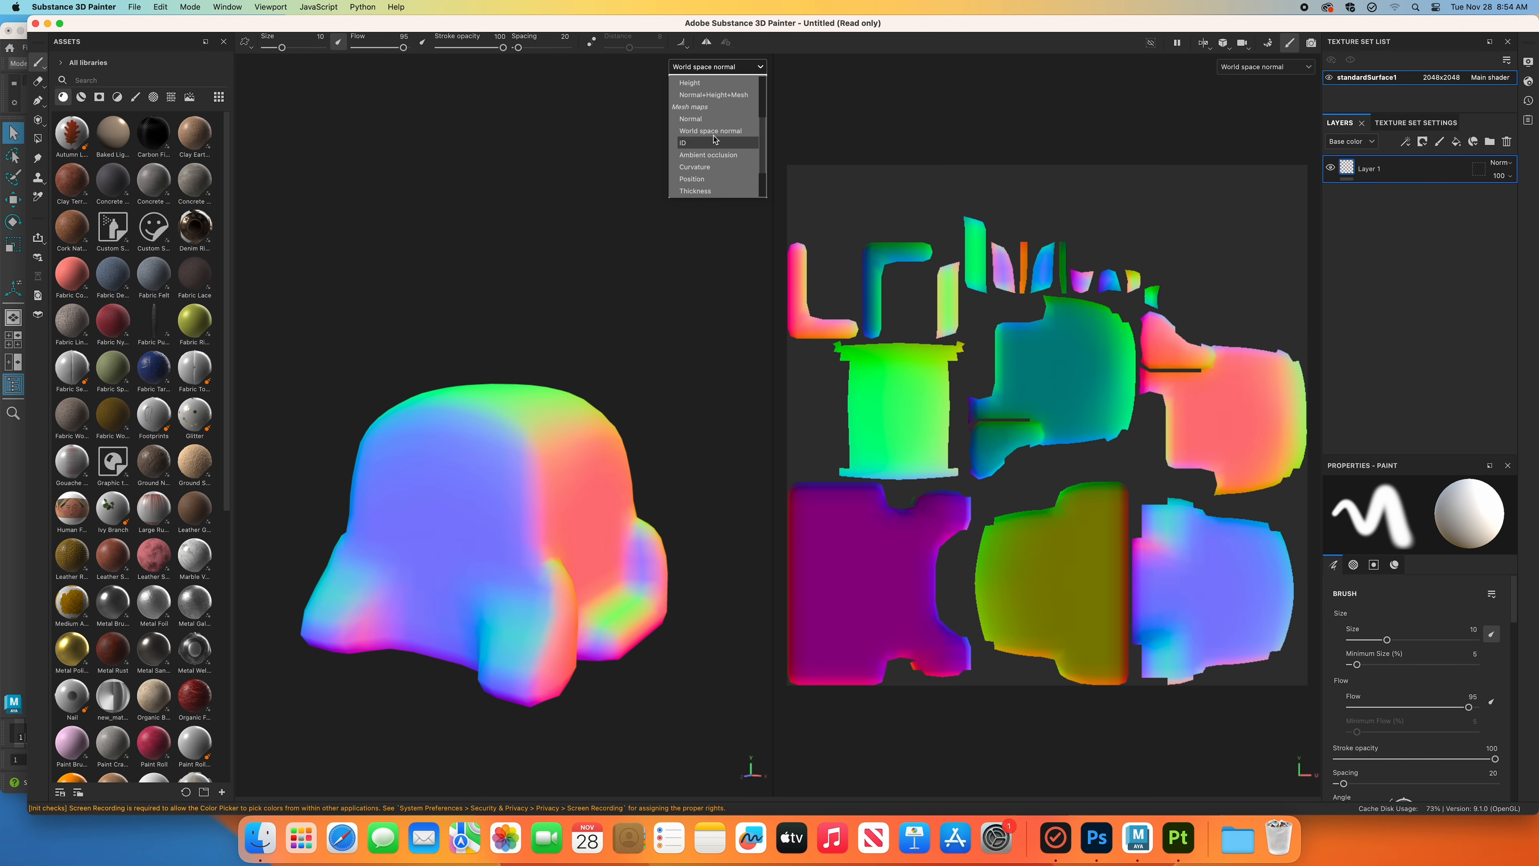
click(715, 132)
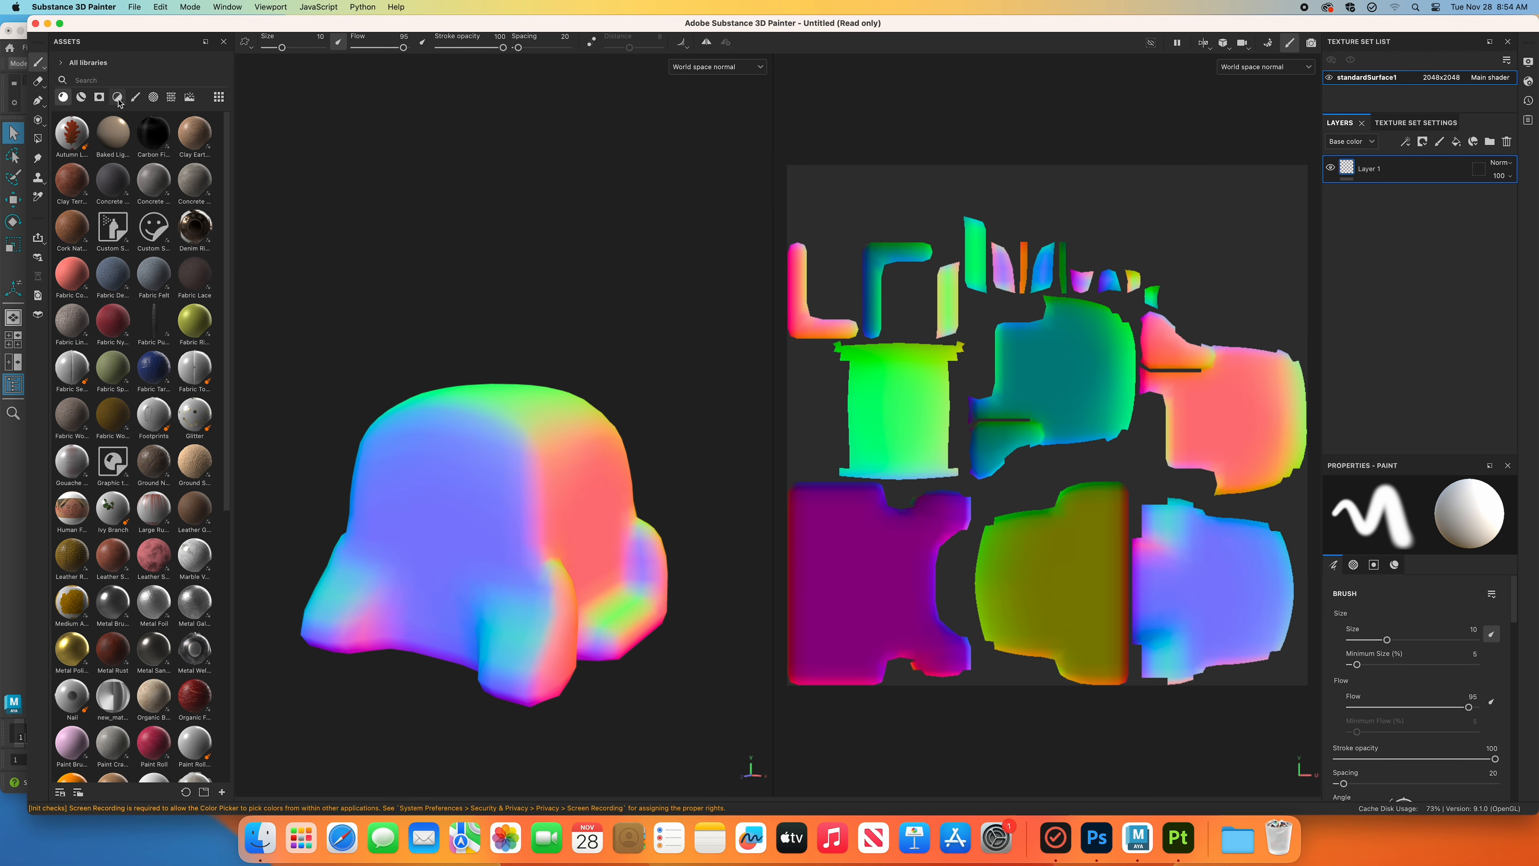
Choose the Basic Hard brush and try to paint on the model and its UV layout in the World space normal display.
click(135, 97)
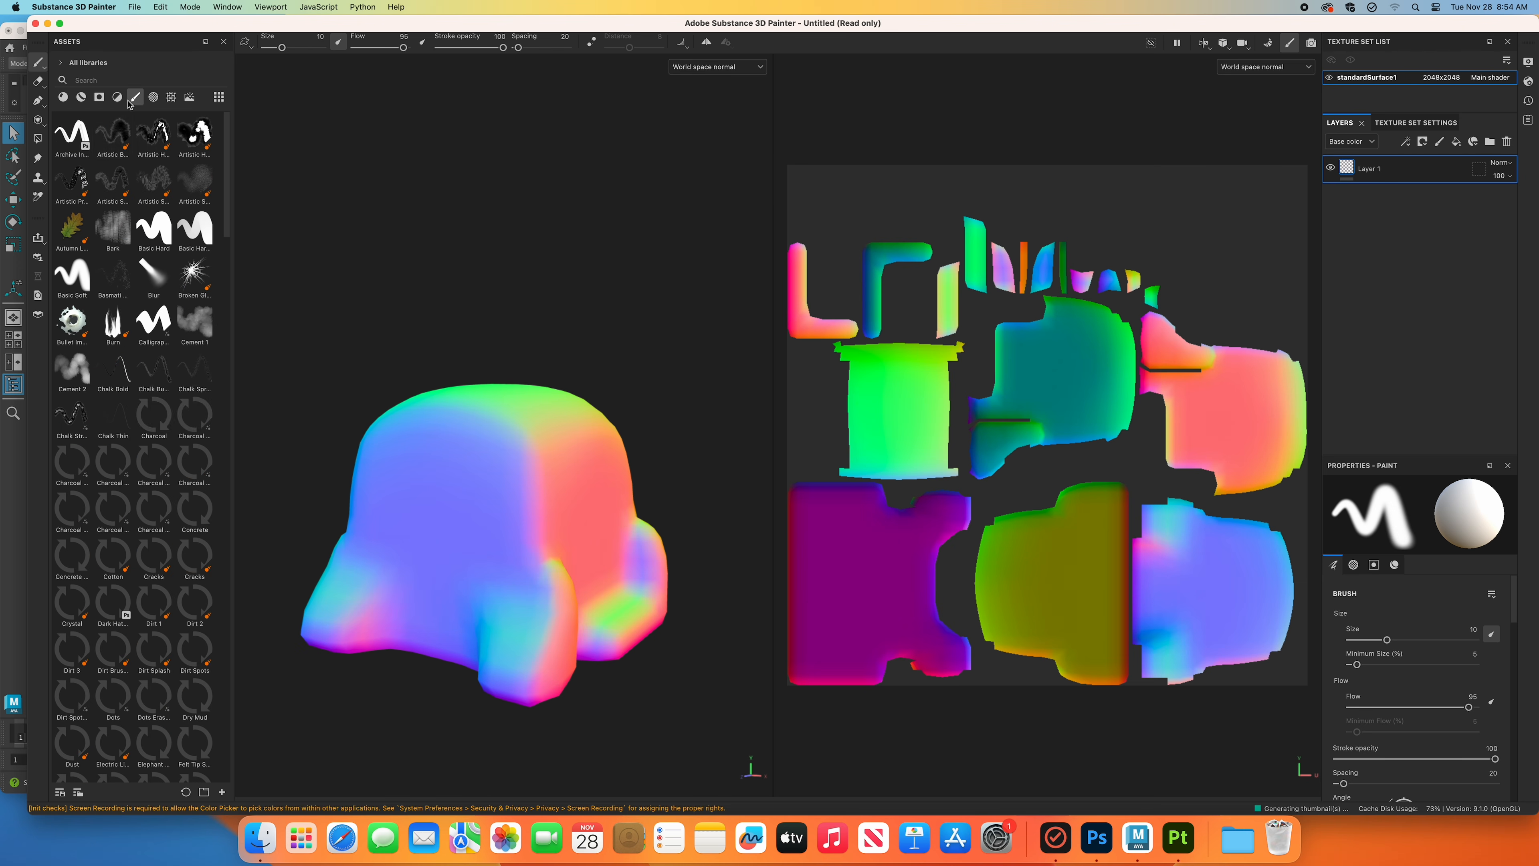
click(159, 232)
click(475, 477)
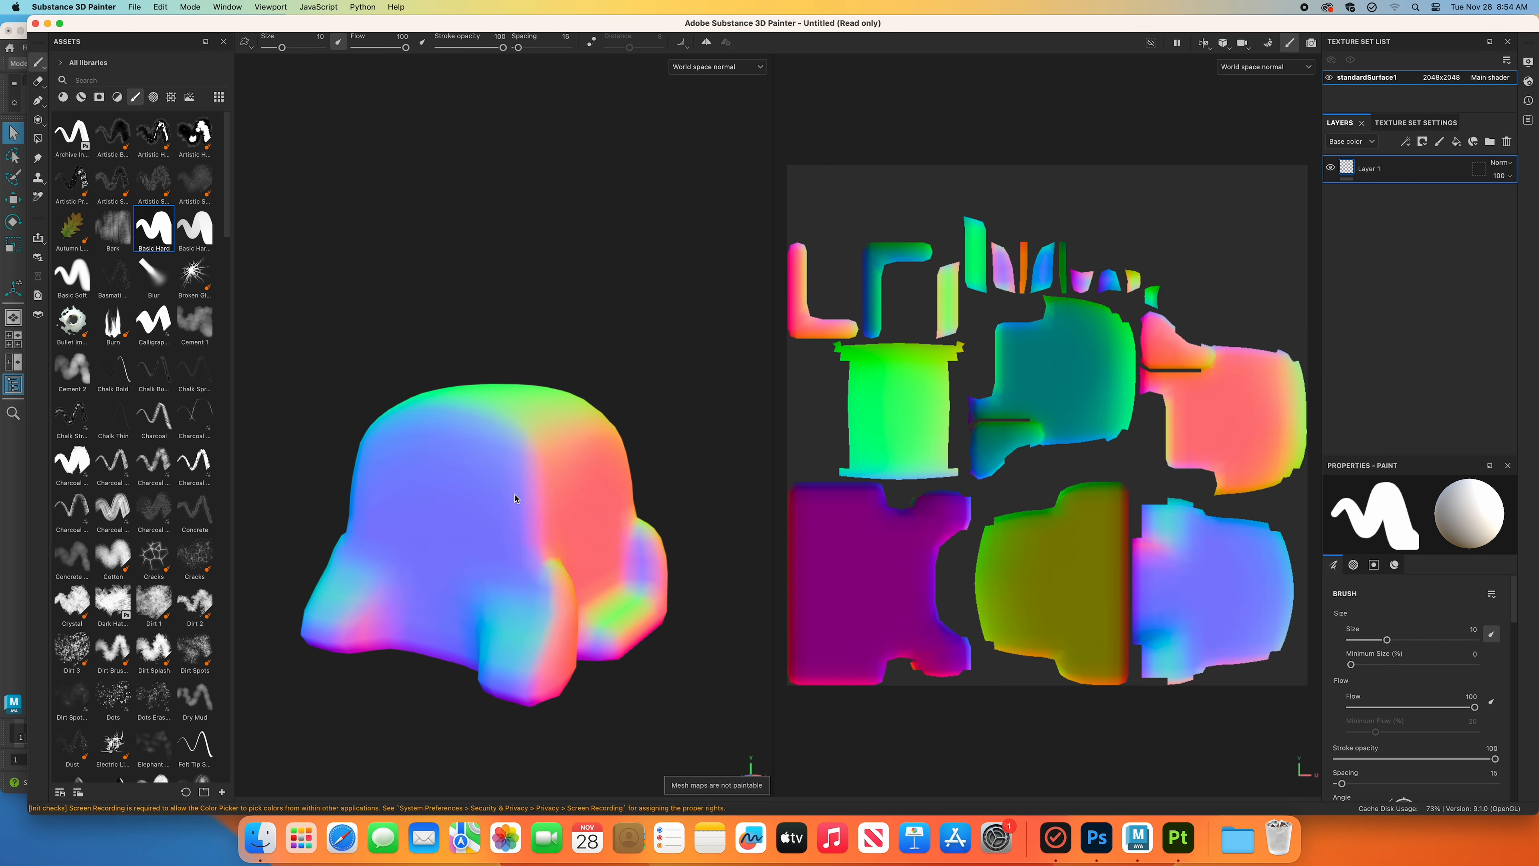
click(948, 582)
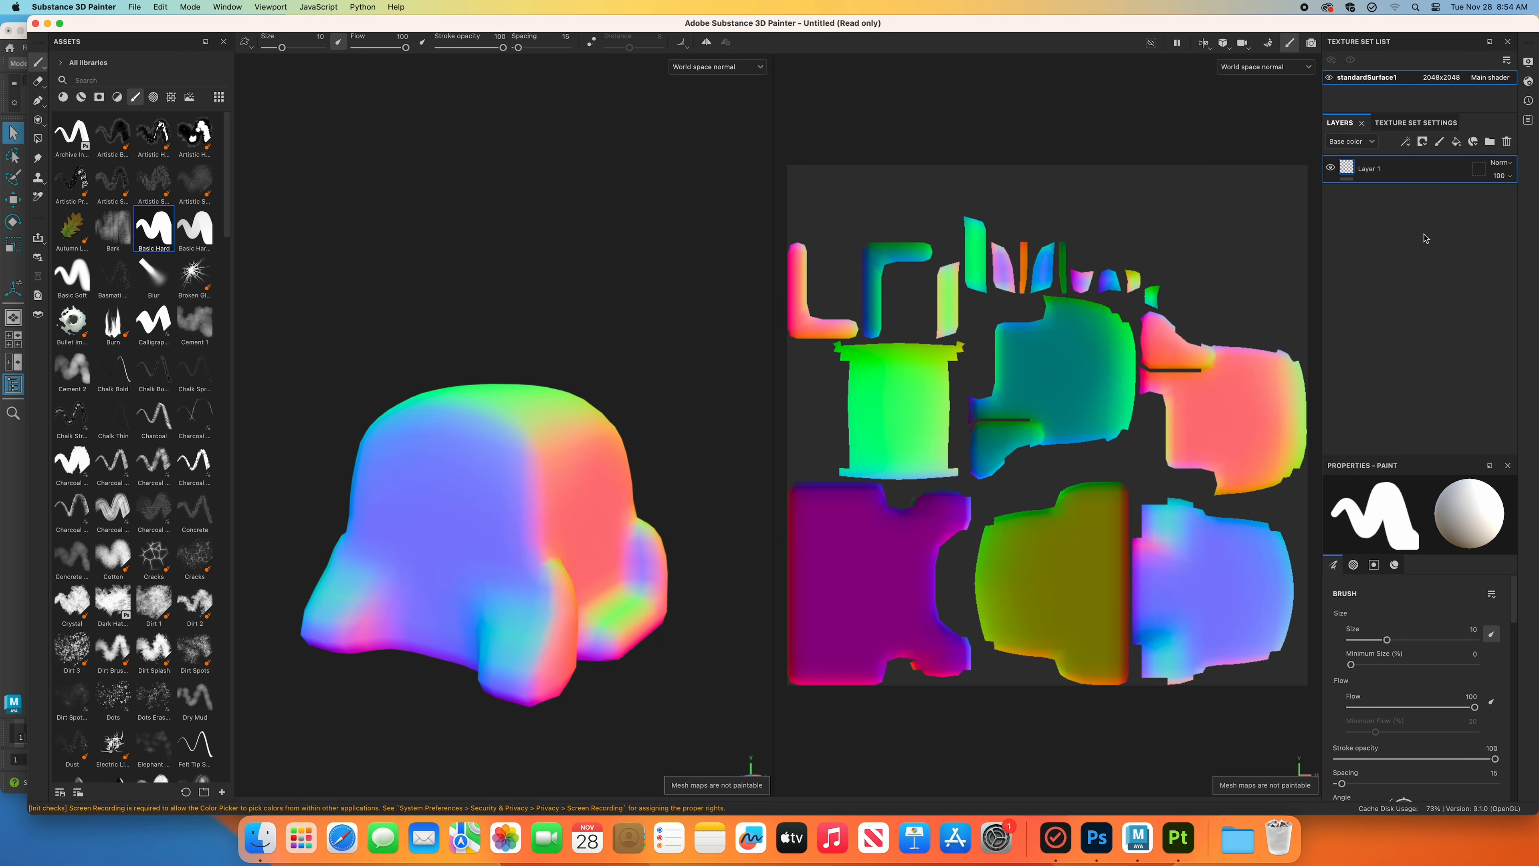
click(591, 536)
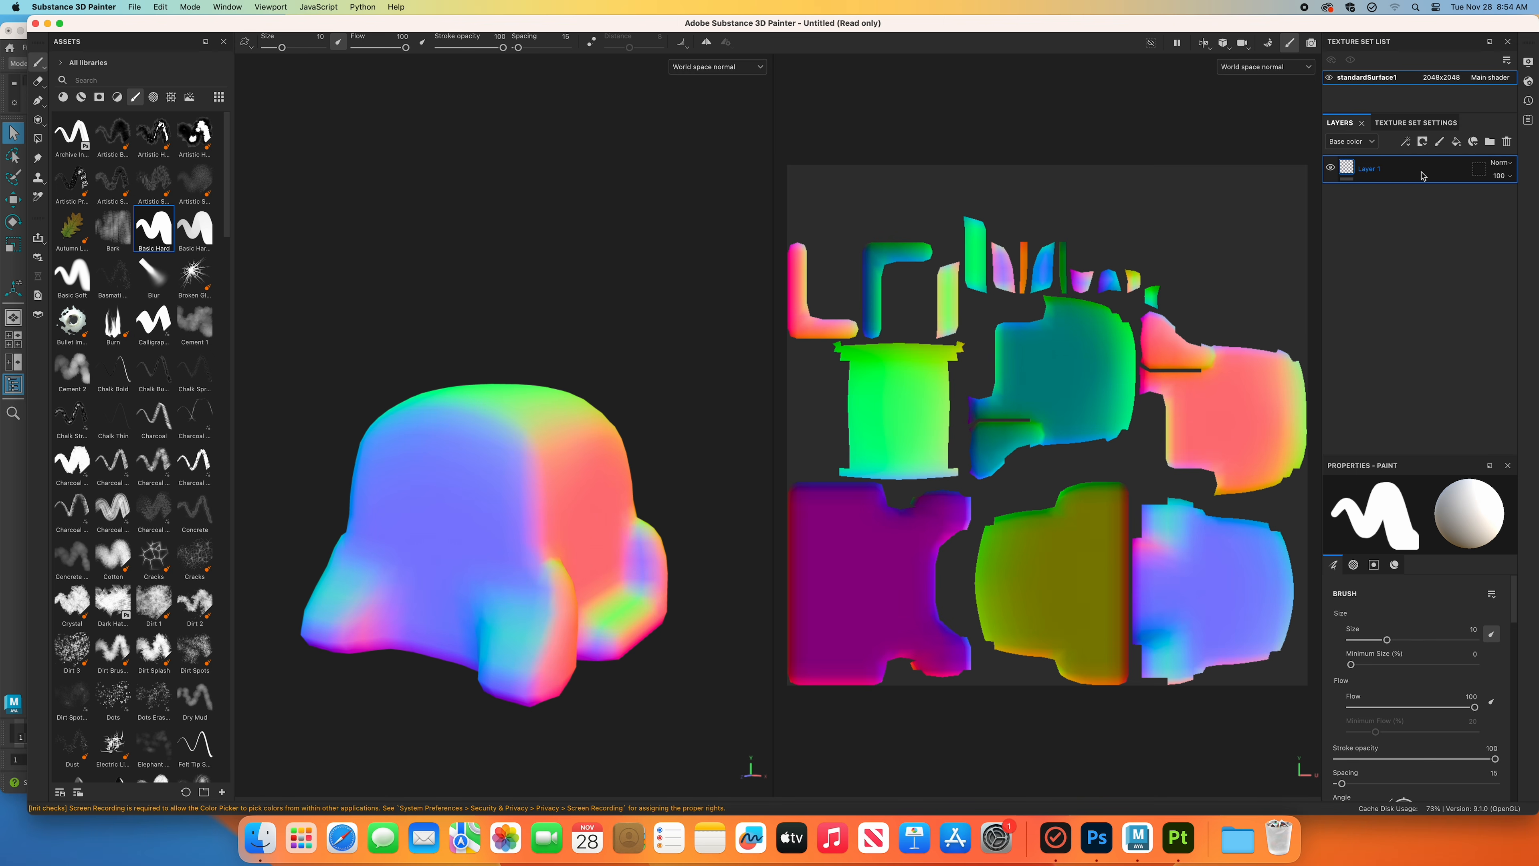
Review the texture set settings for standardSurface1, checking its channels and the baked Normal and World space normal mesh maps.
click(1423, 129)
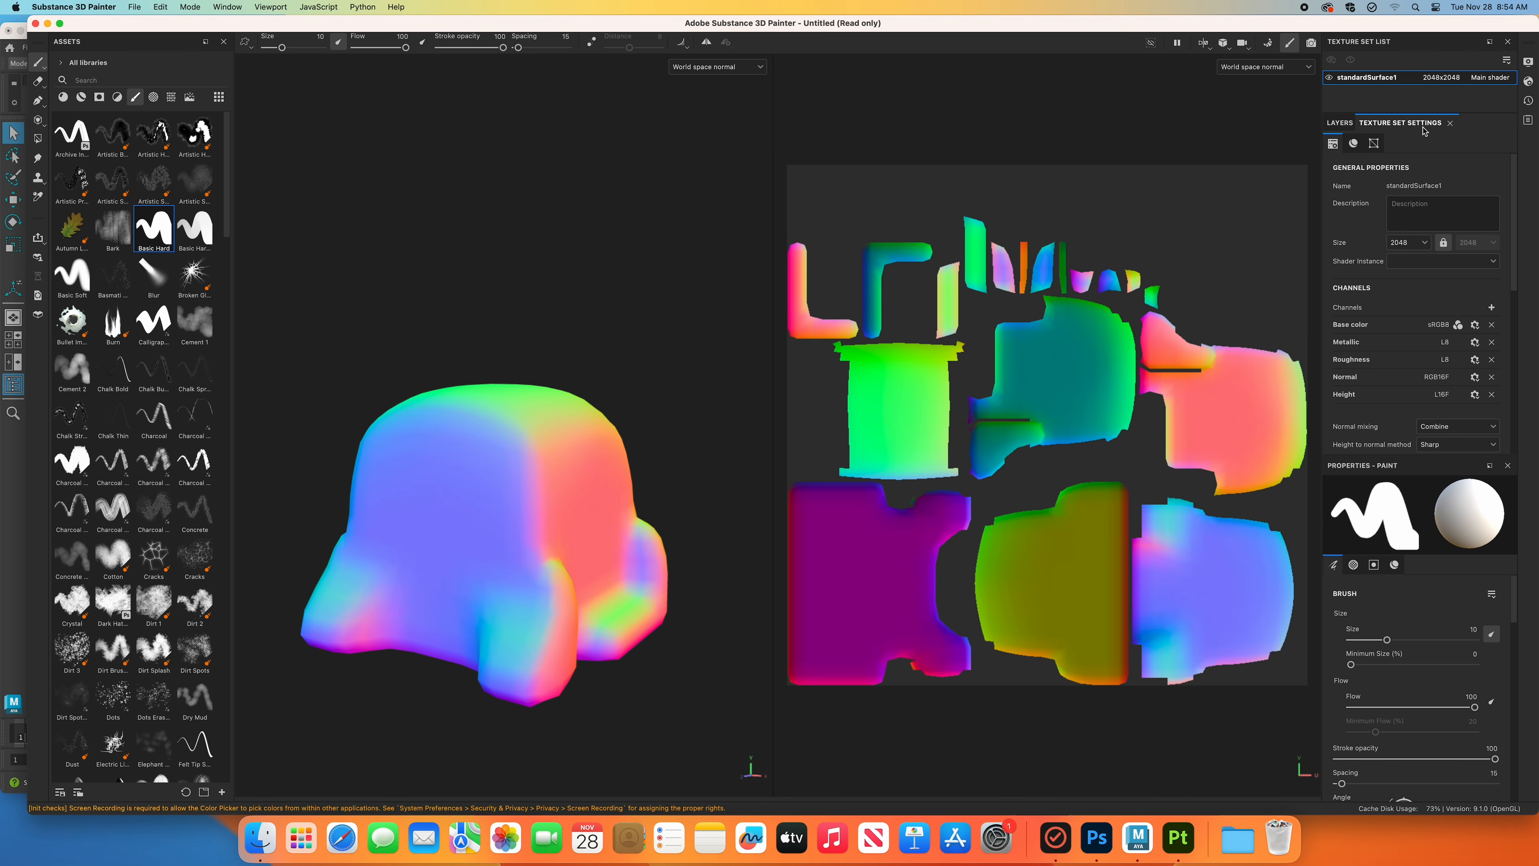
scroll(1388, 316, down, 5)
scroll(1390, 317, down, 2)
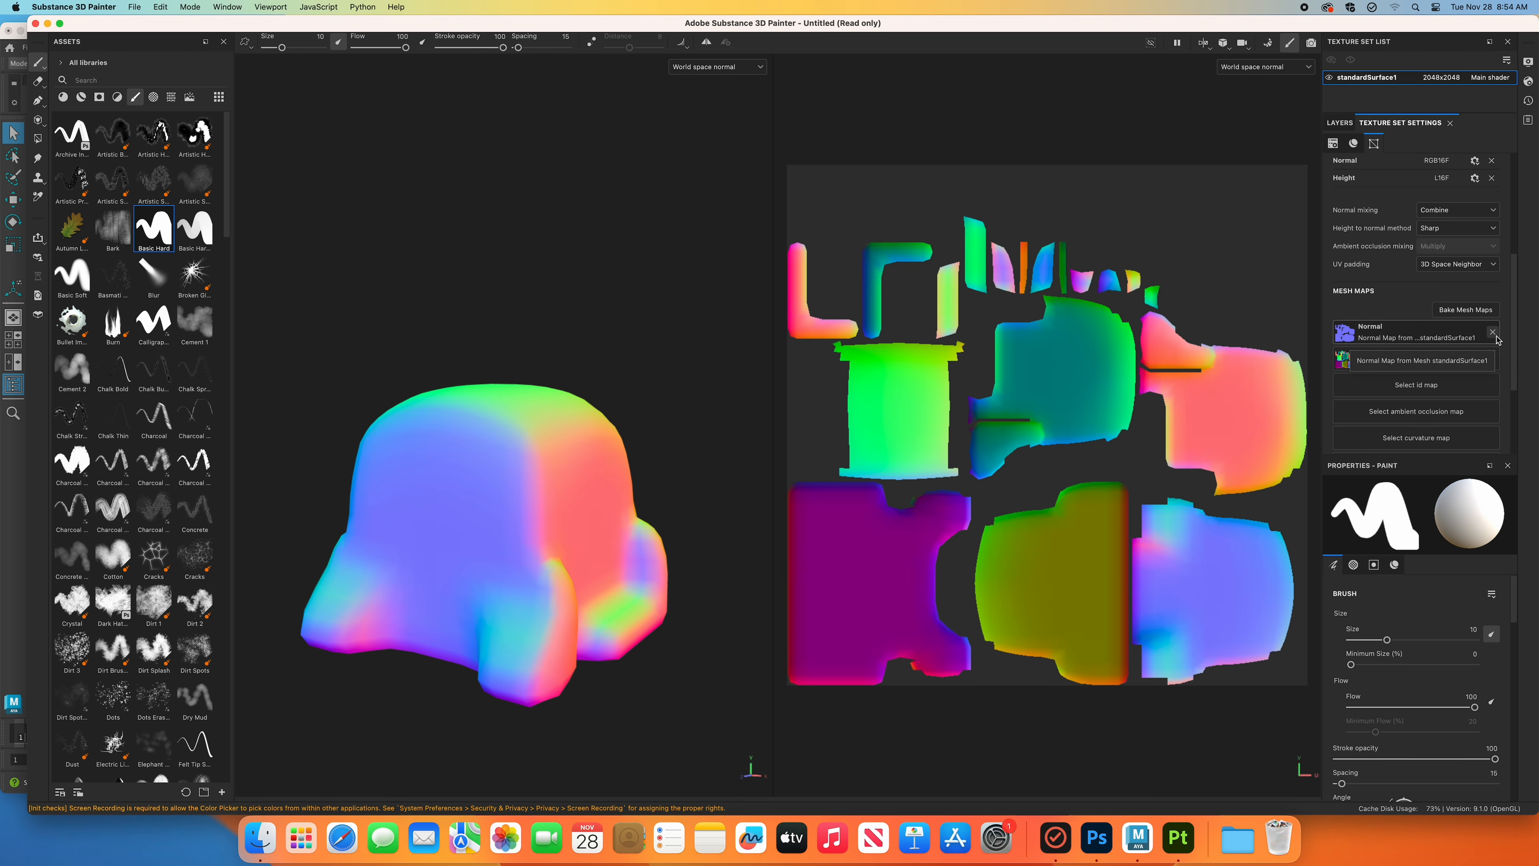
scroll(1470, 340, up, 1)
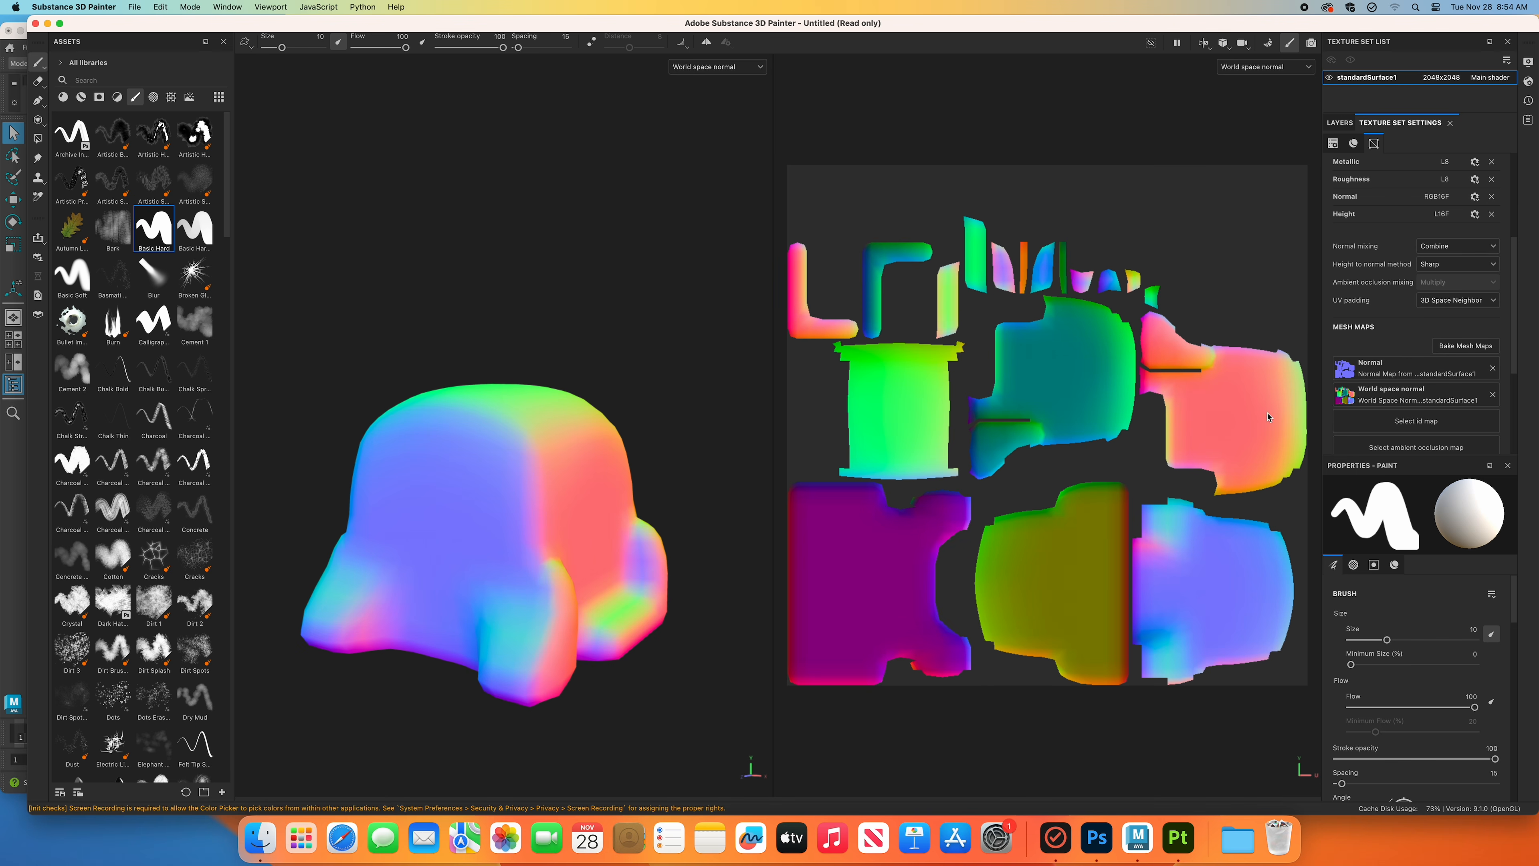
scroll(1467, 403, up, 1)
scroll(1394, 298, up, 2)
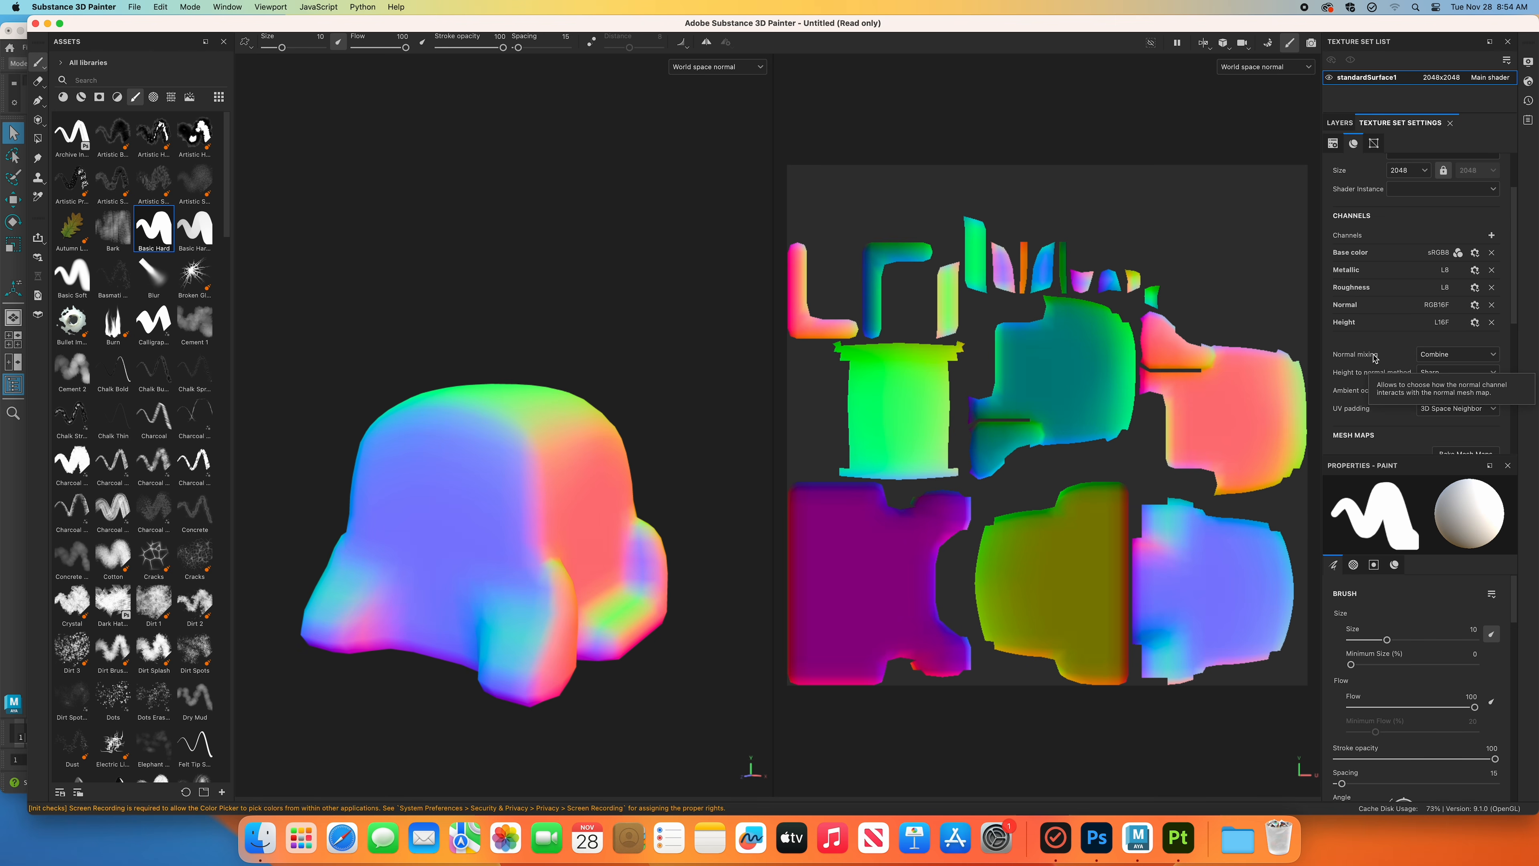
Set the normal mixing of the standardSurface1 texture set to Replace.
click(1436, 362)
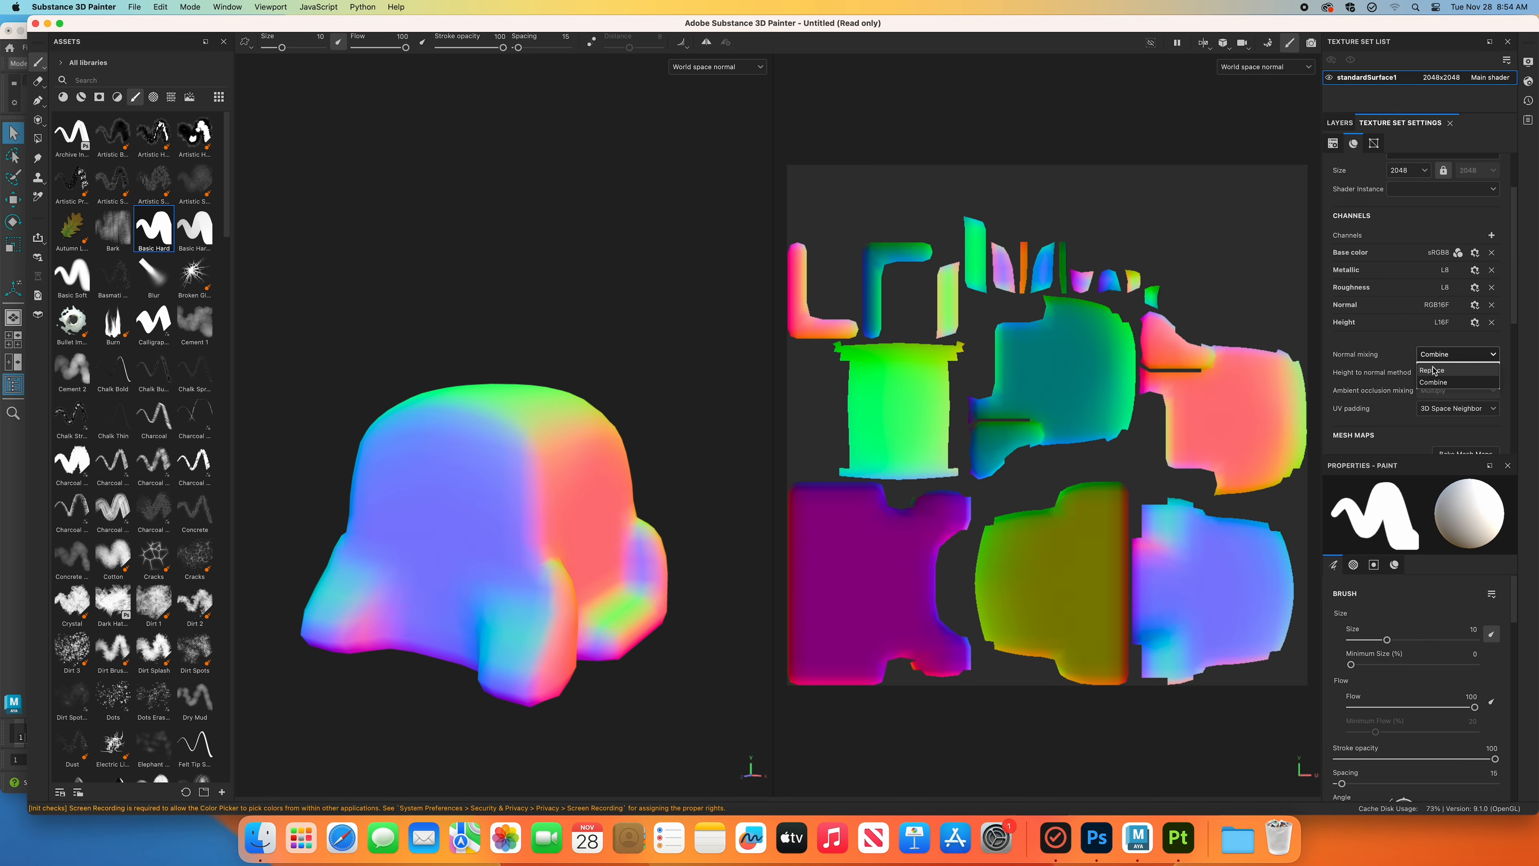
click(1427, 371)
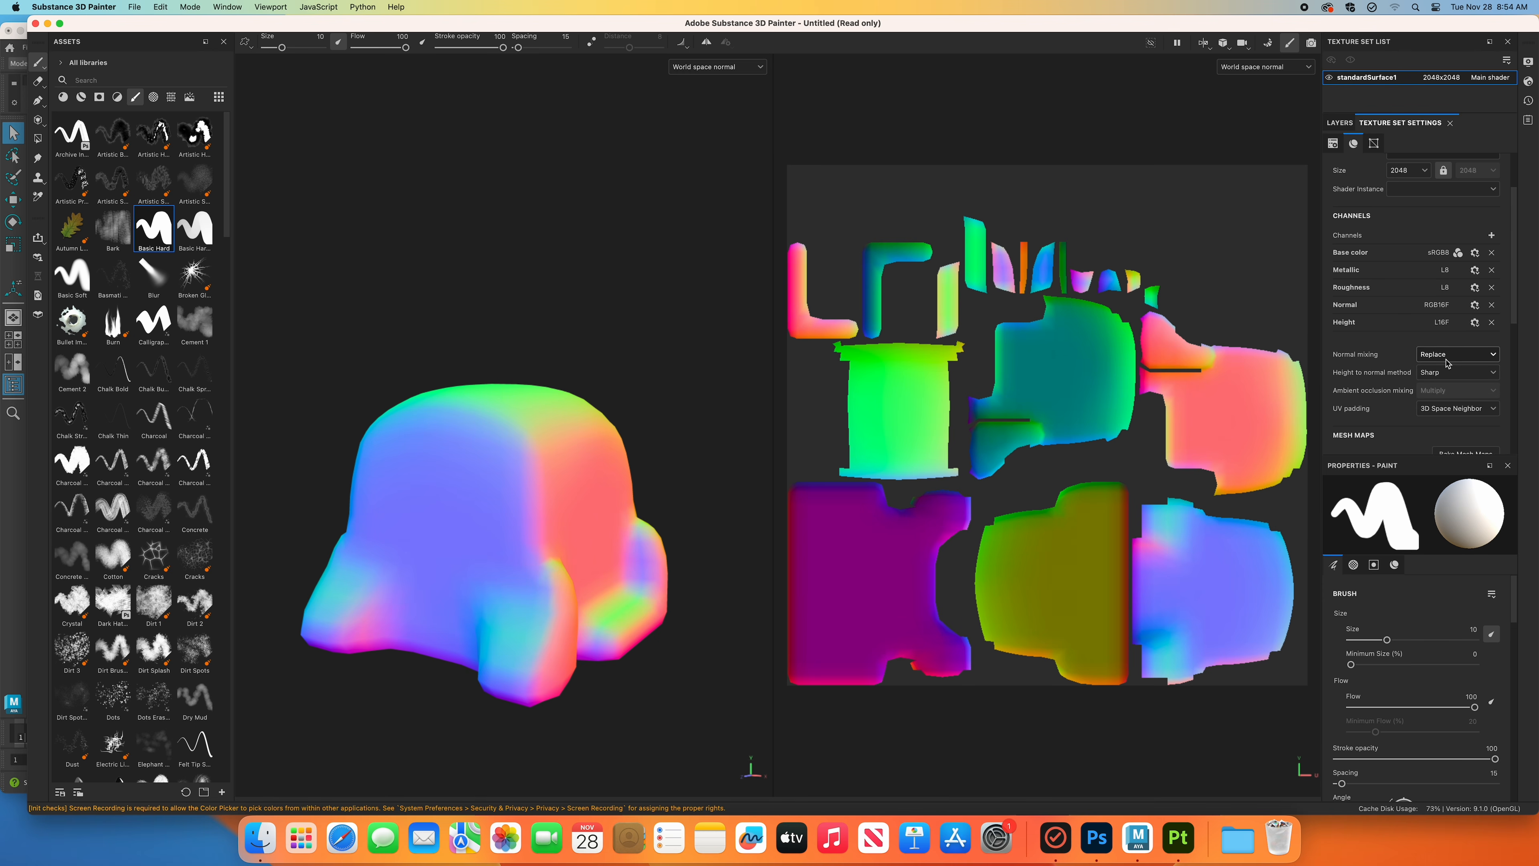
scroll(1432, 343, down, 4)
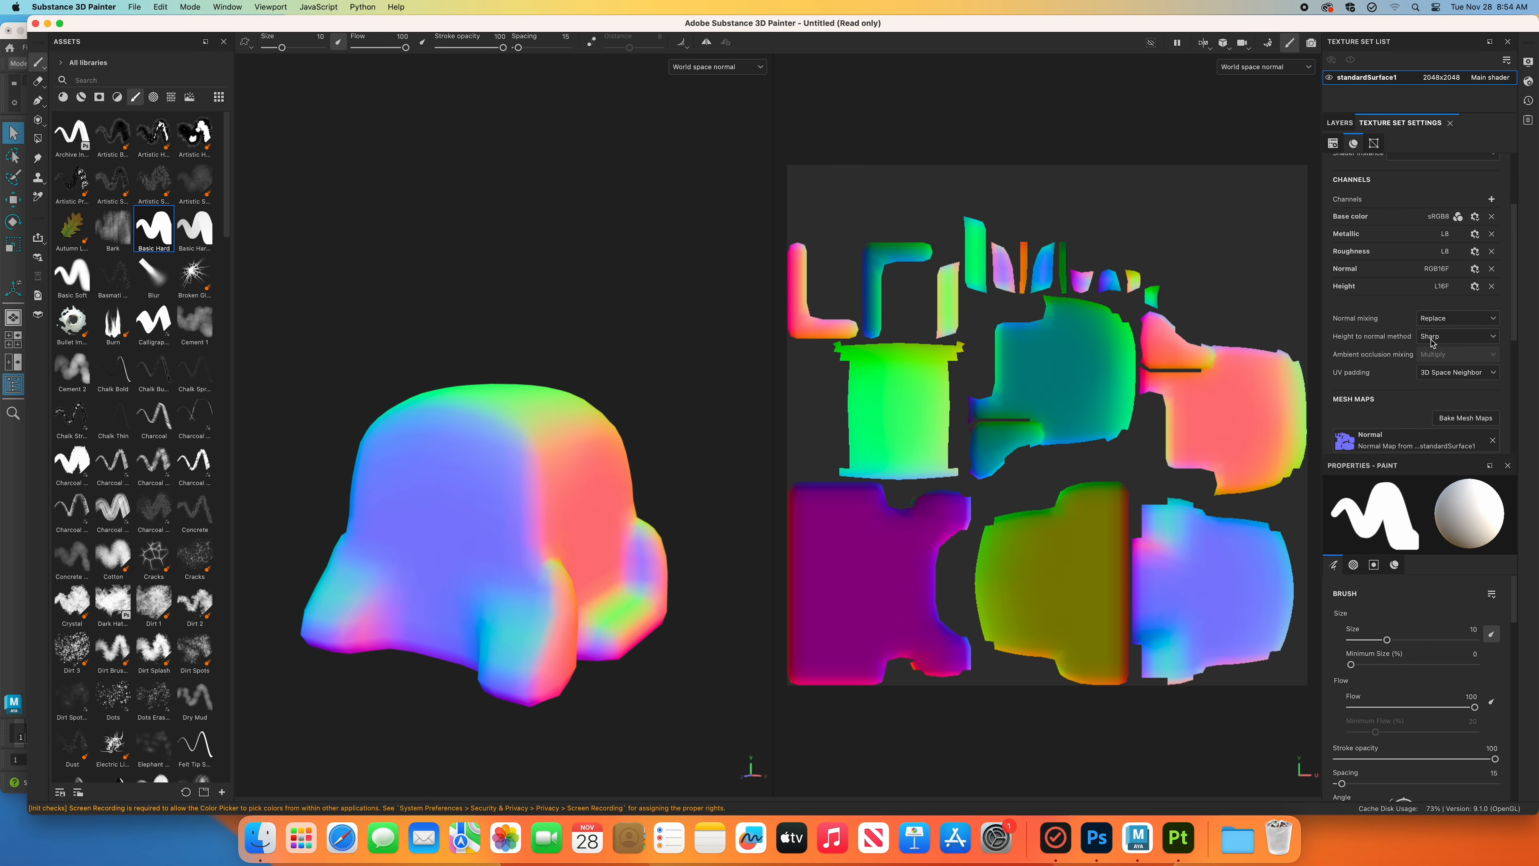
scroll(1448, 368, down, 3)
scroll(1418, 272, up, 9)
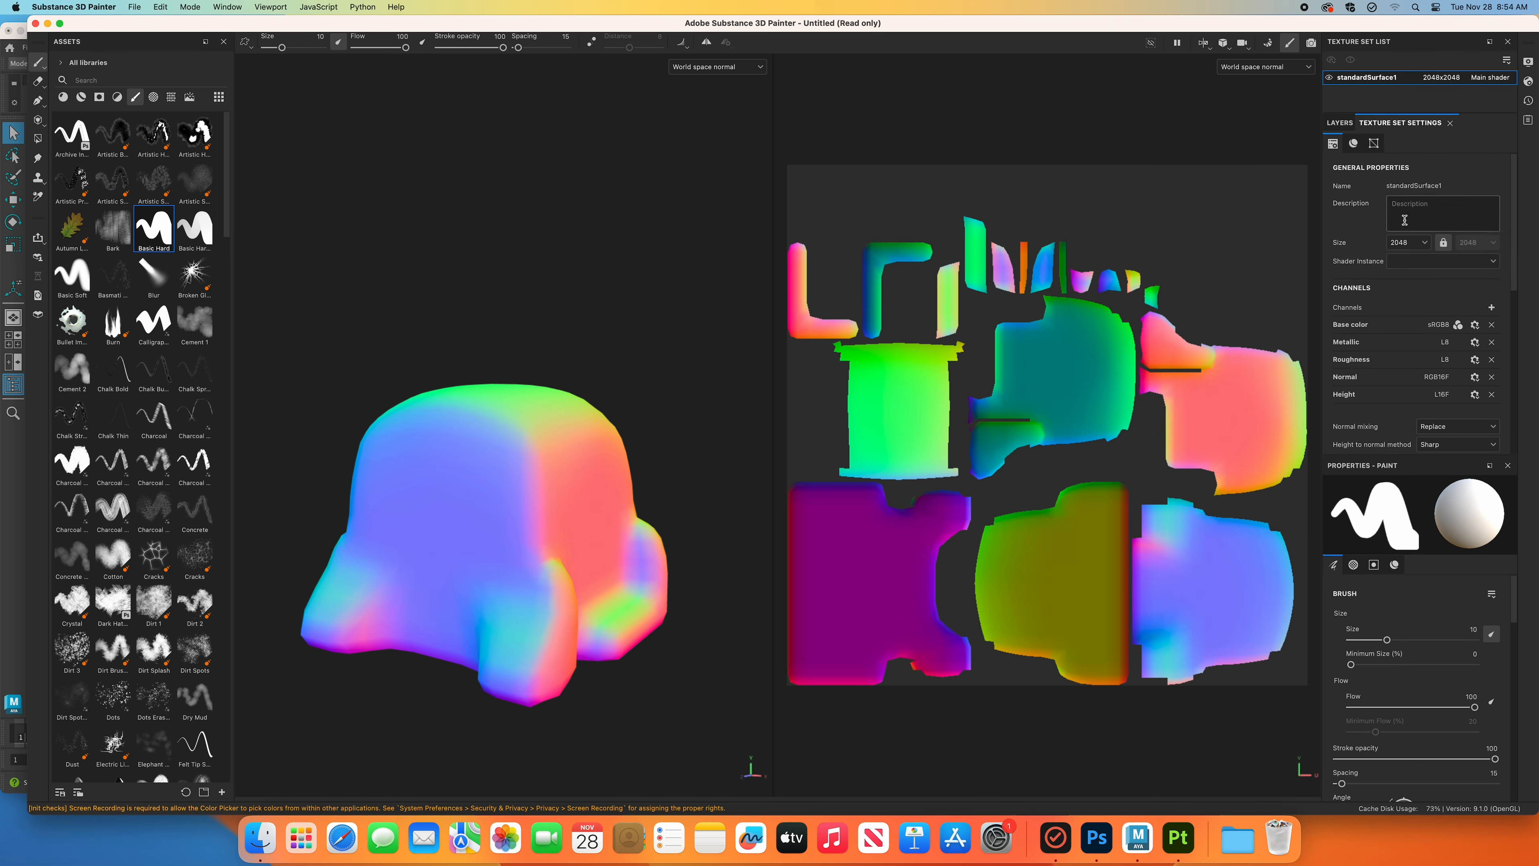
Show the layer stack's Normal channel, add a fill layer above Layer 1, and display the Normal mesh map in the viewports.
click(1343, 128)
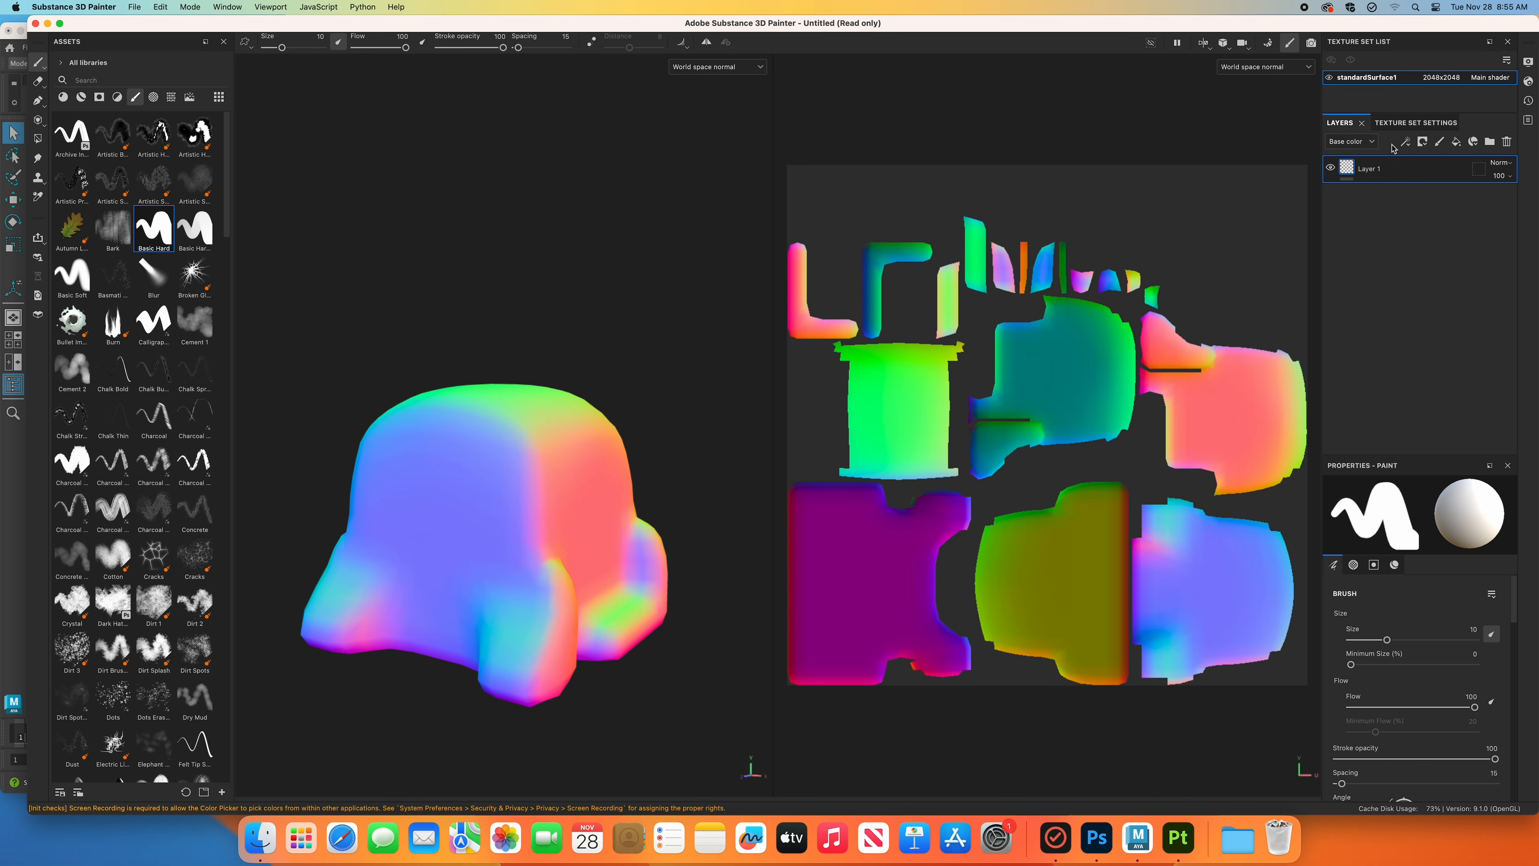
click(1370, 144)
click(1364, 194)
click(1457, 144)
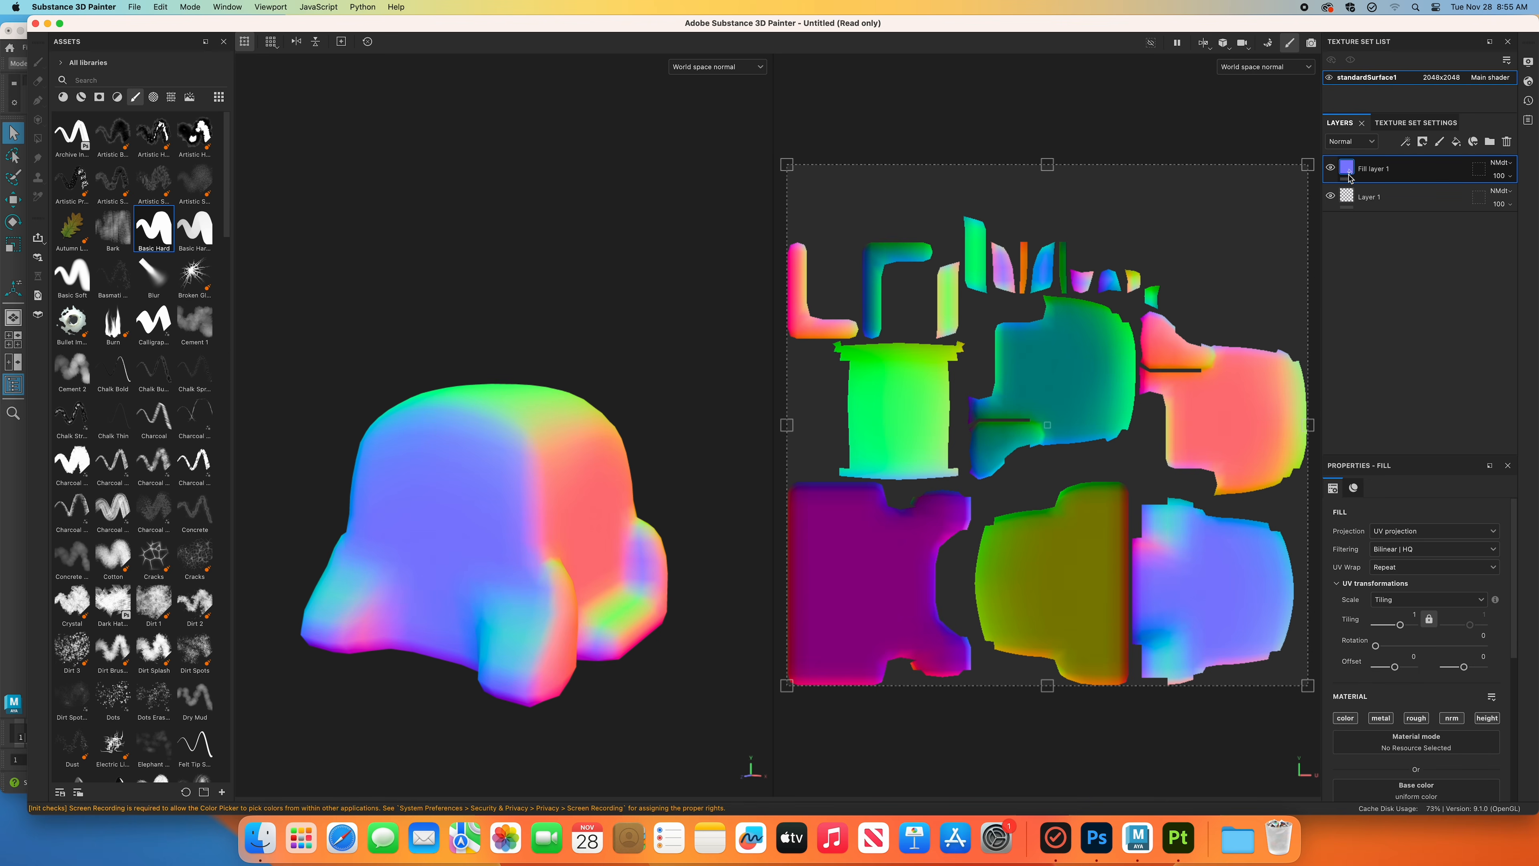
mouse_move(1349, 176)
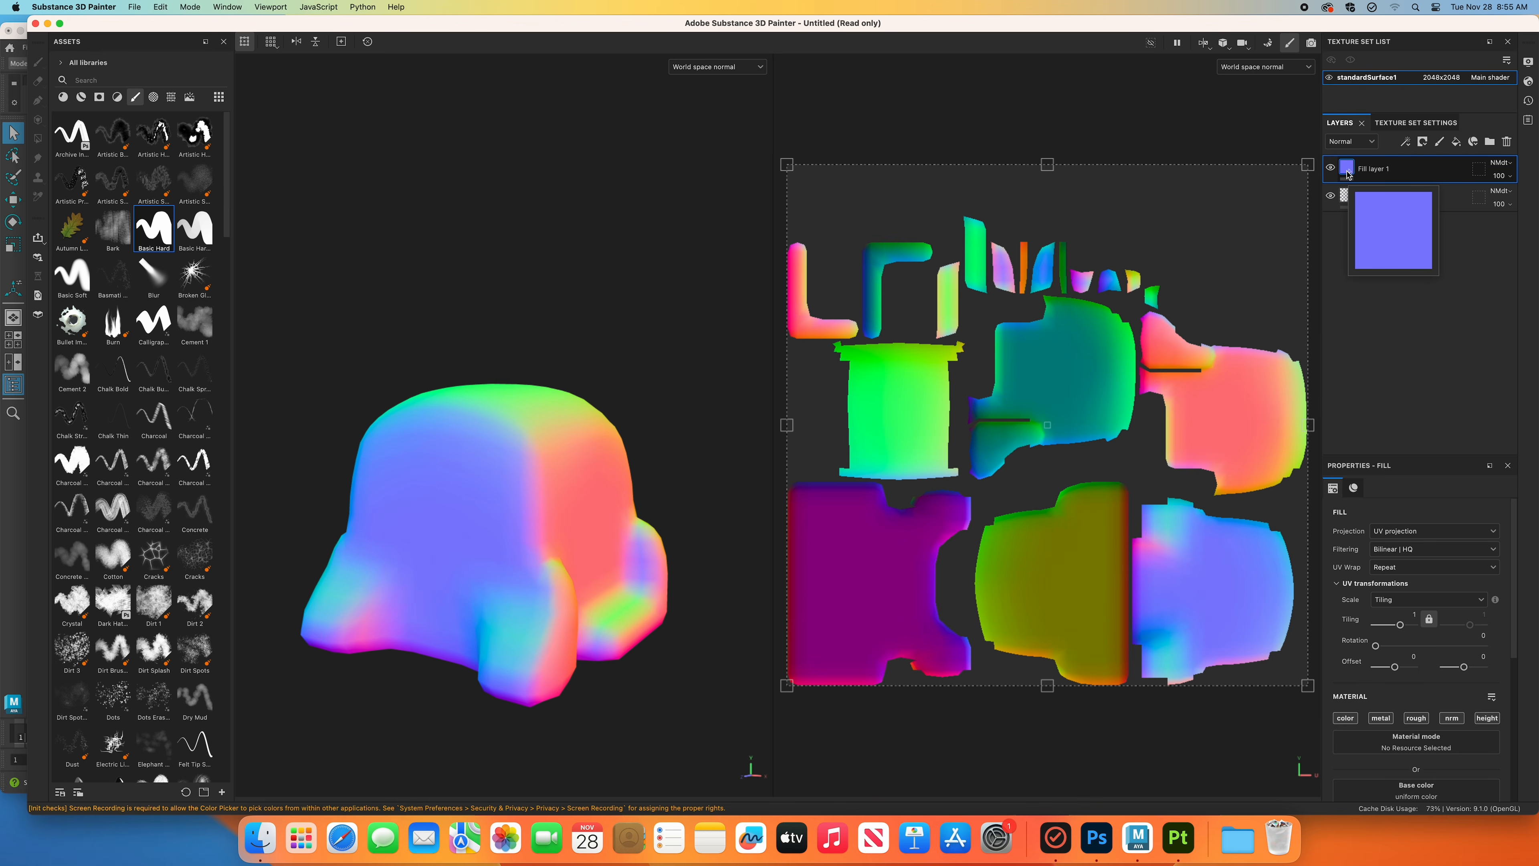
click(703, 67)
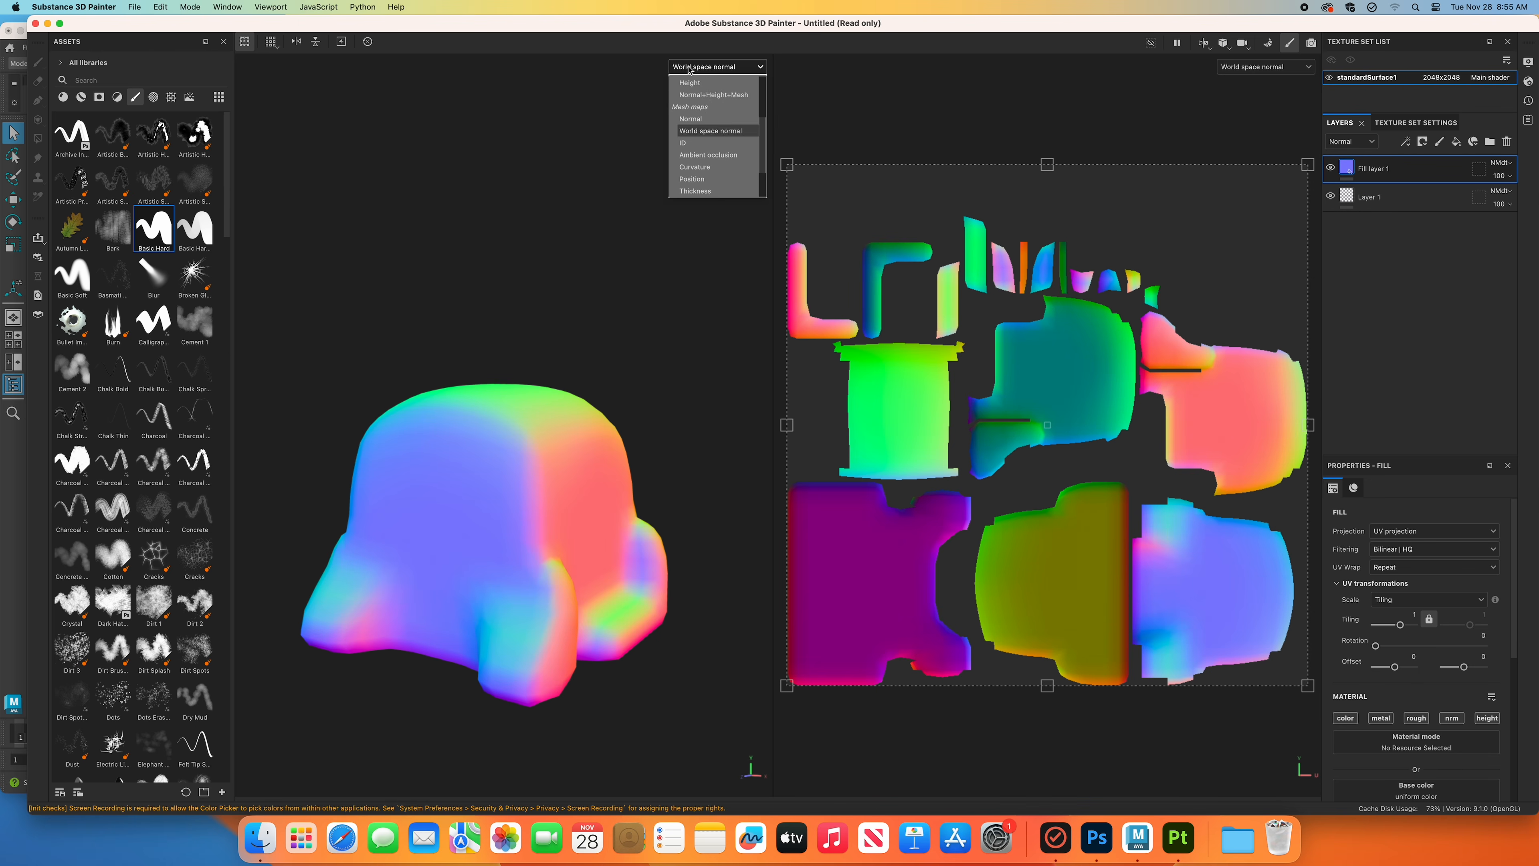
click(708, 120)
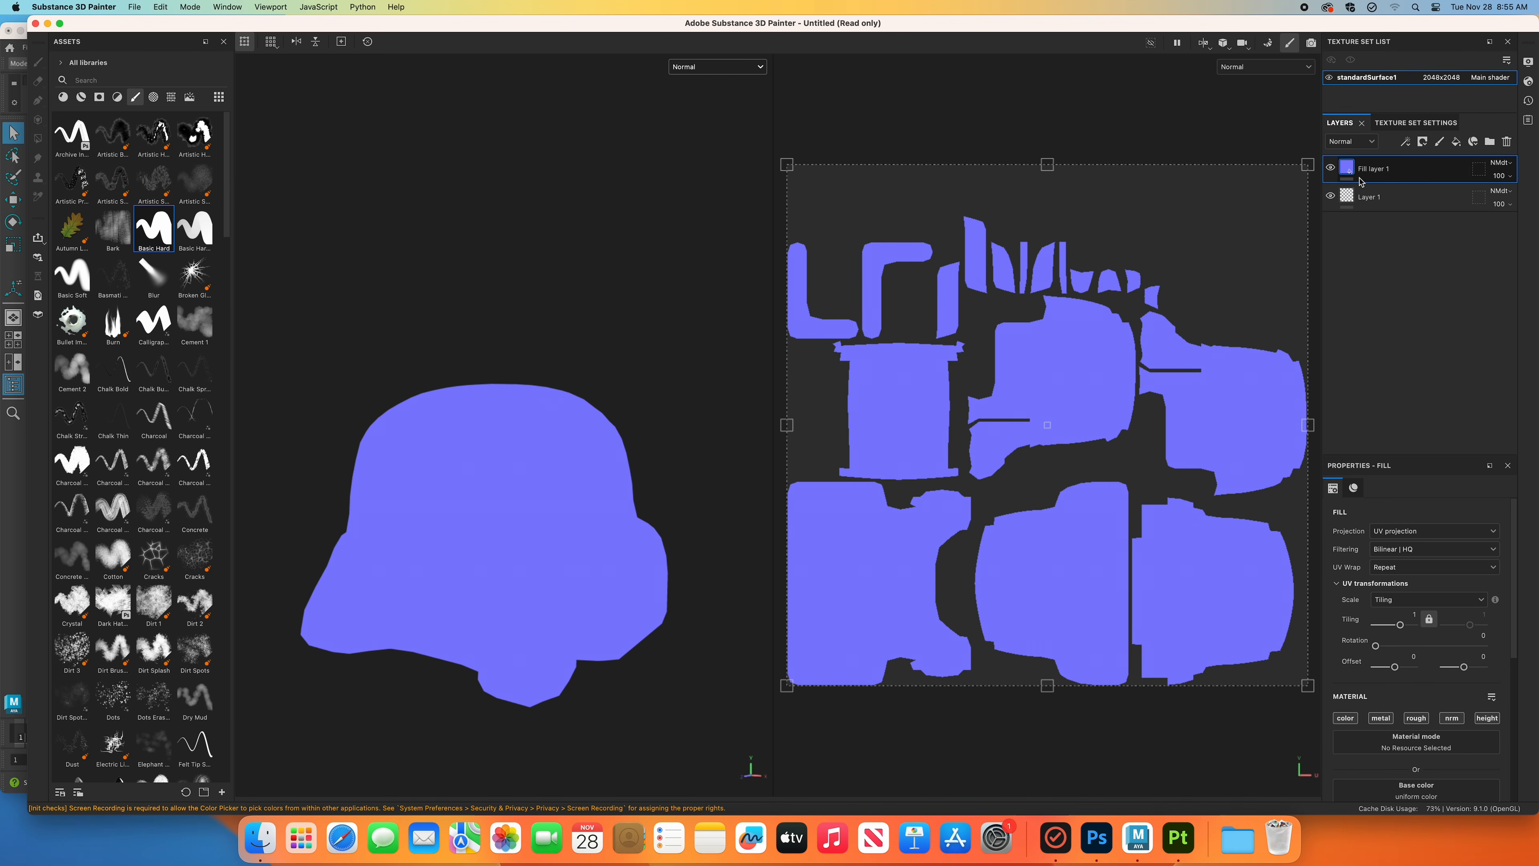
Delete the paint layer Layer 1 and set the fill layer's blending mode in the Normal channel to Normal.
click(1427, 200)
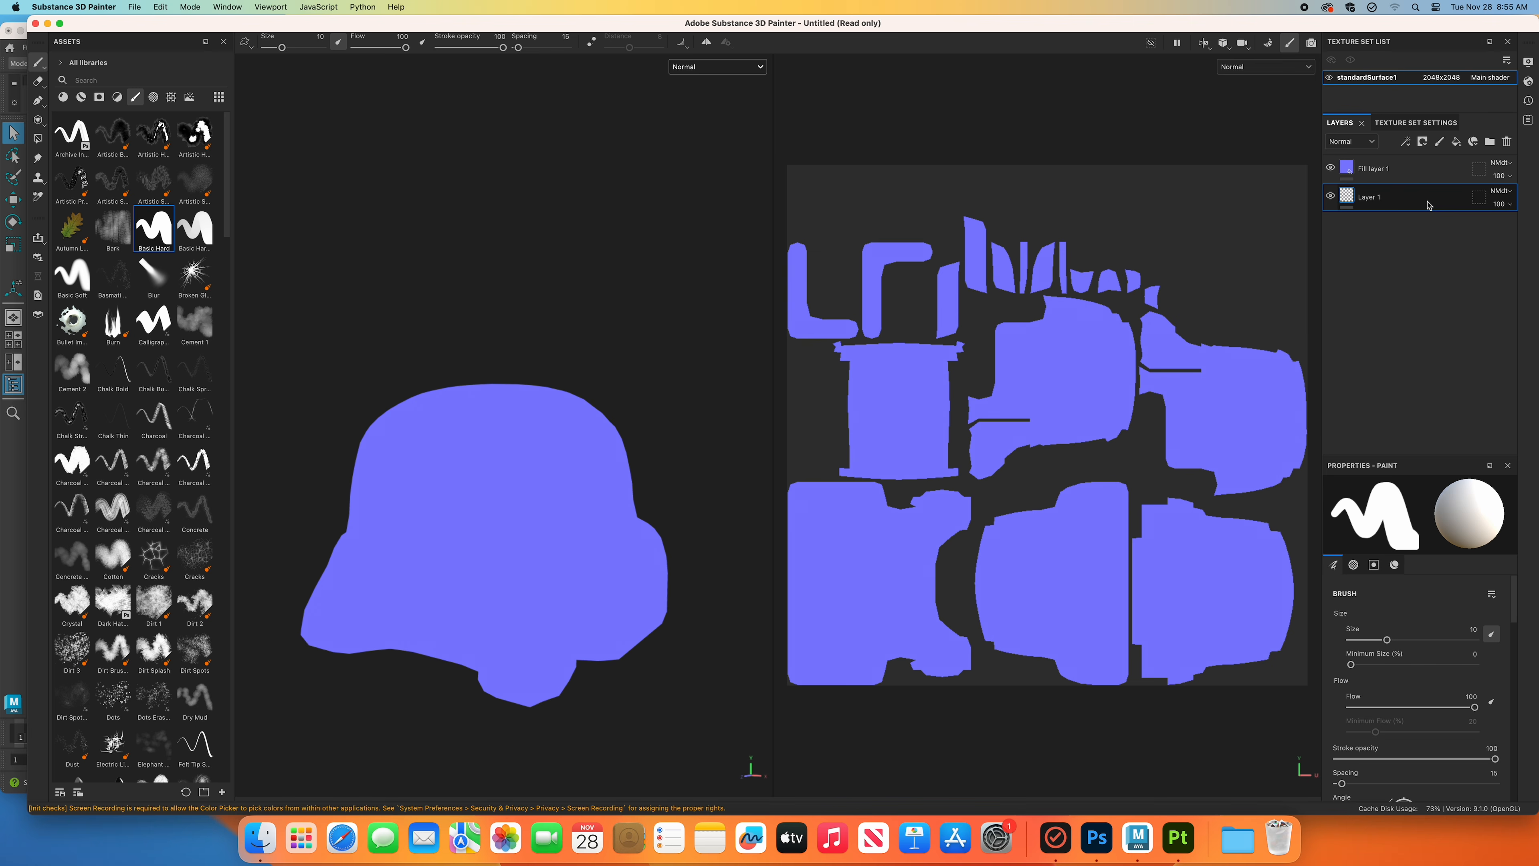
click(1509, 144)
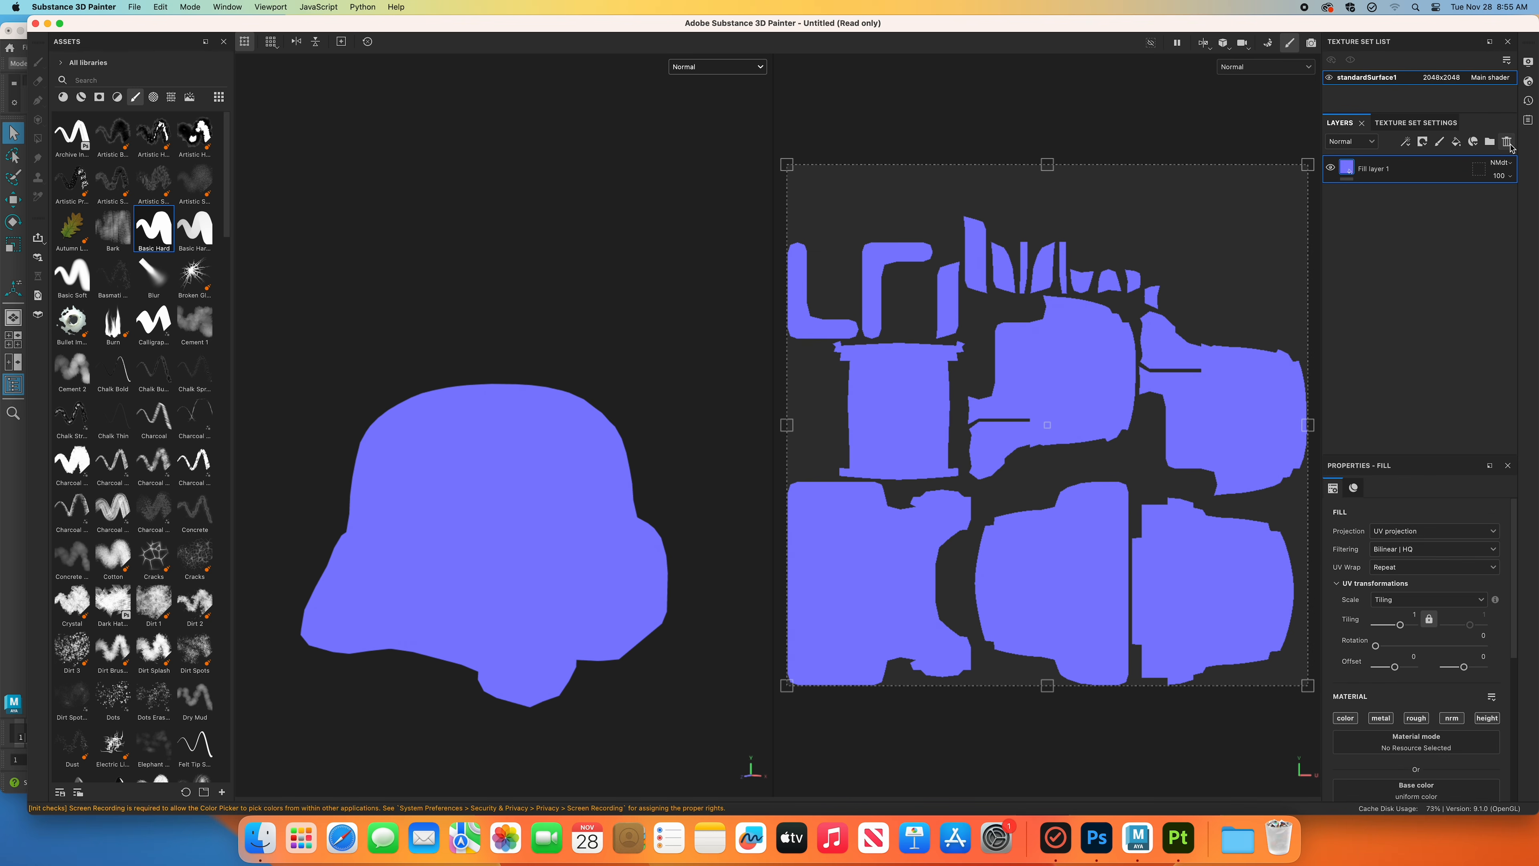
click(1505, 165)
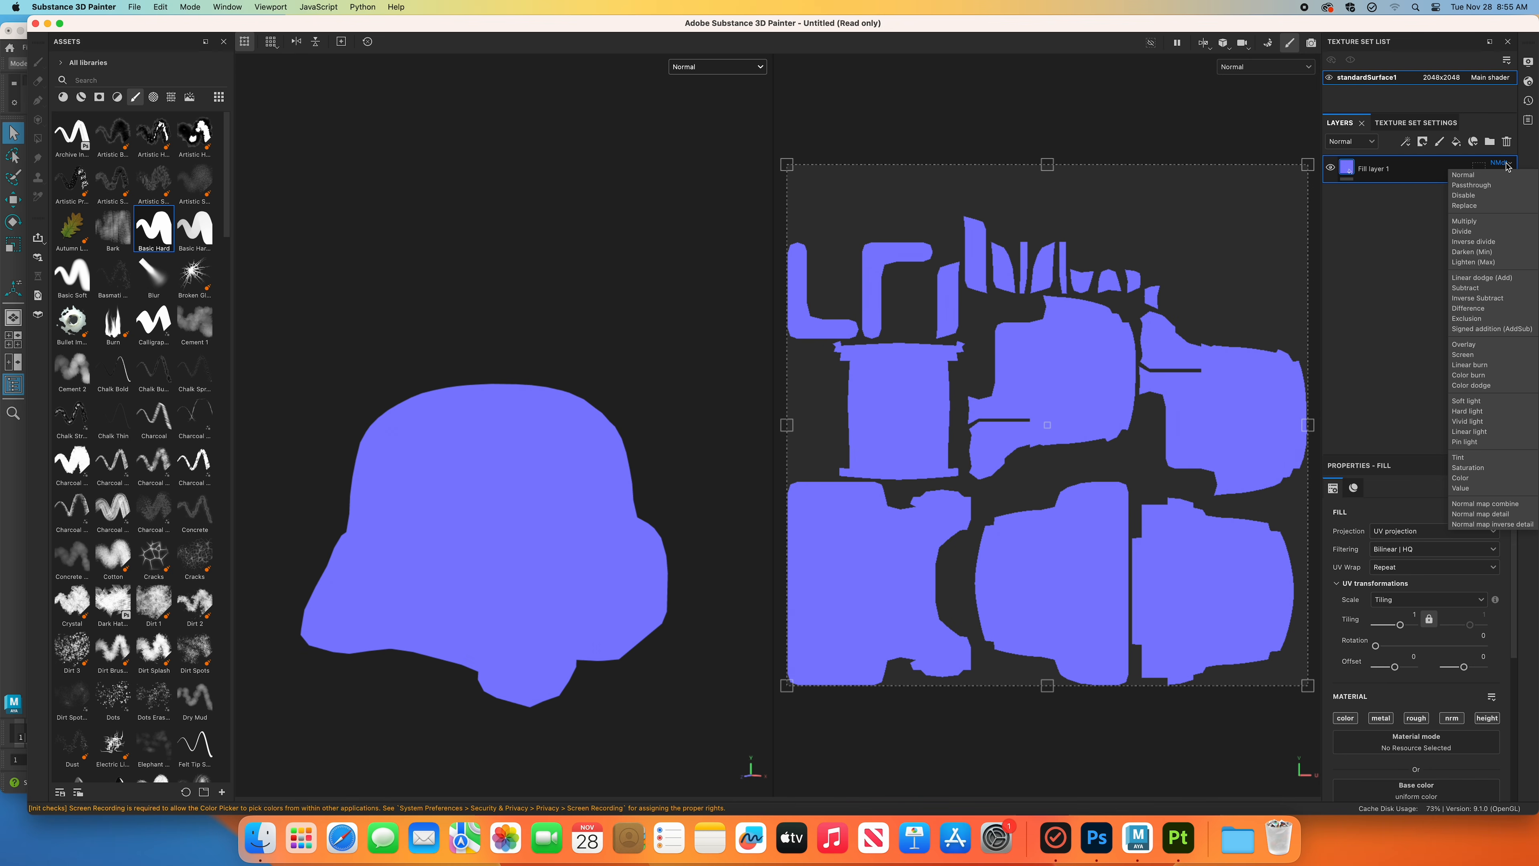
click(1479, 176)
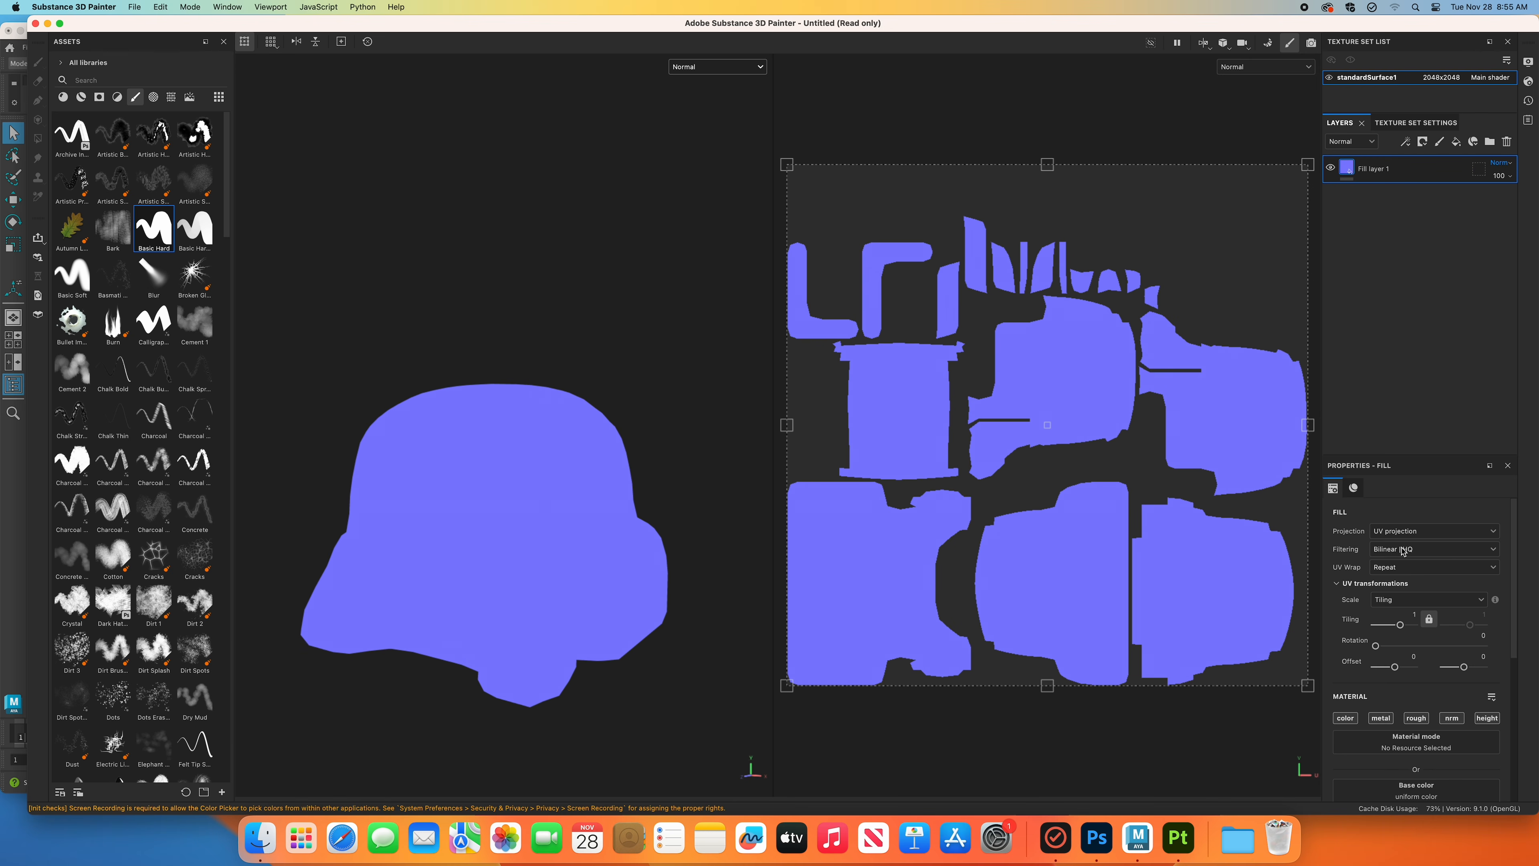
Turn off the color, metal, rough and height channels of the fill layer, keeping only nrm.
scroll(1397, 670, down, 5)
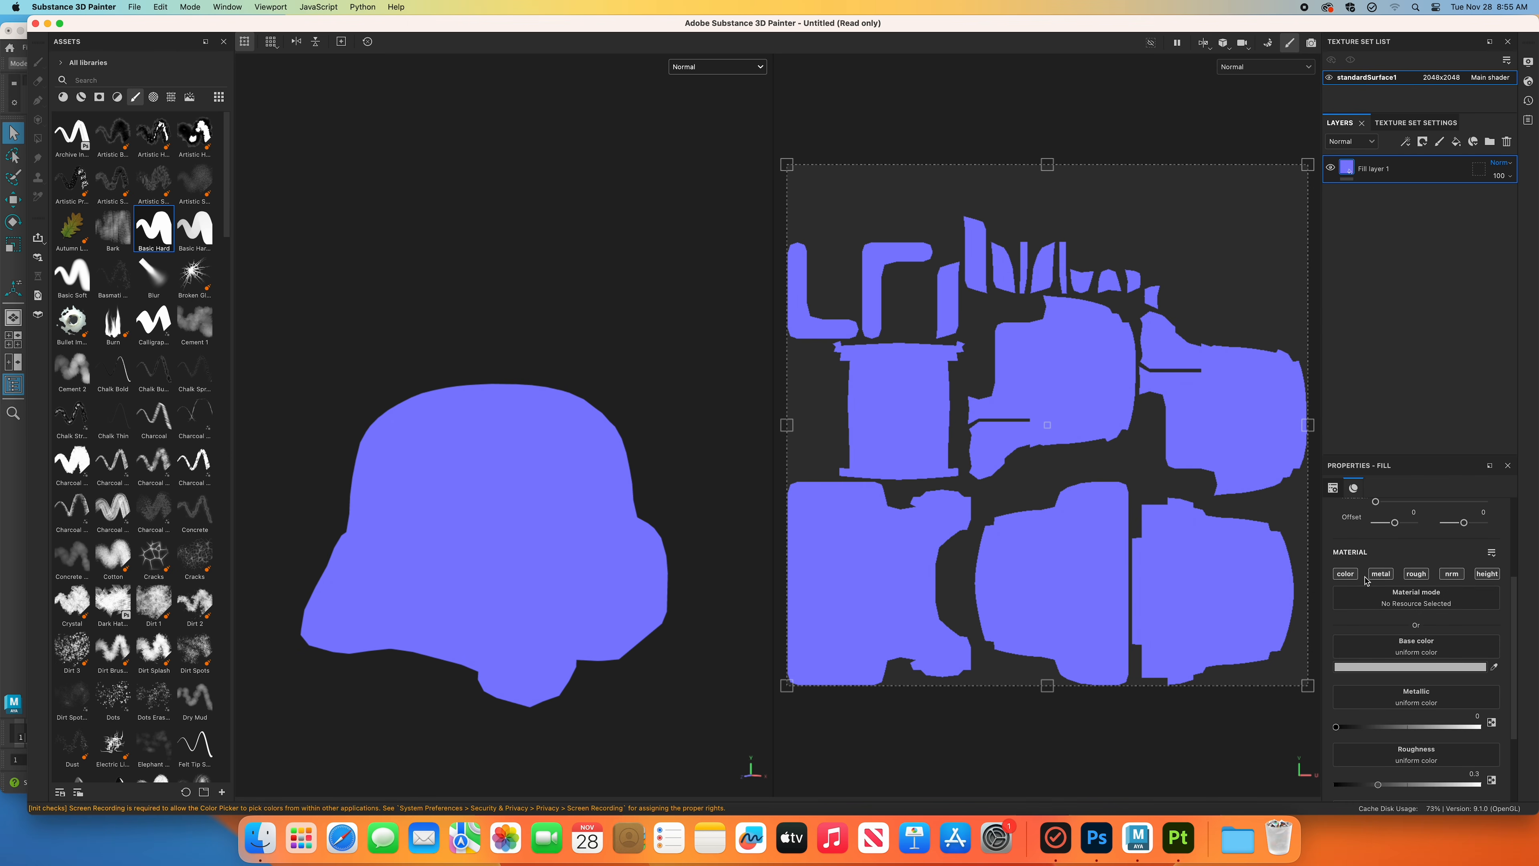
scroll(1382, 577, up, 2)
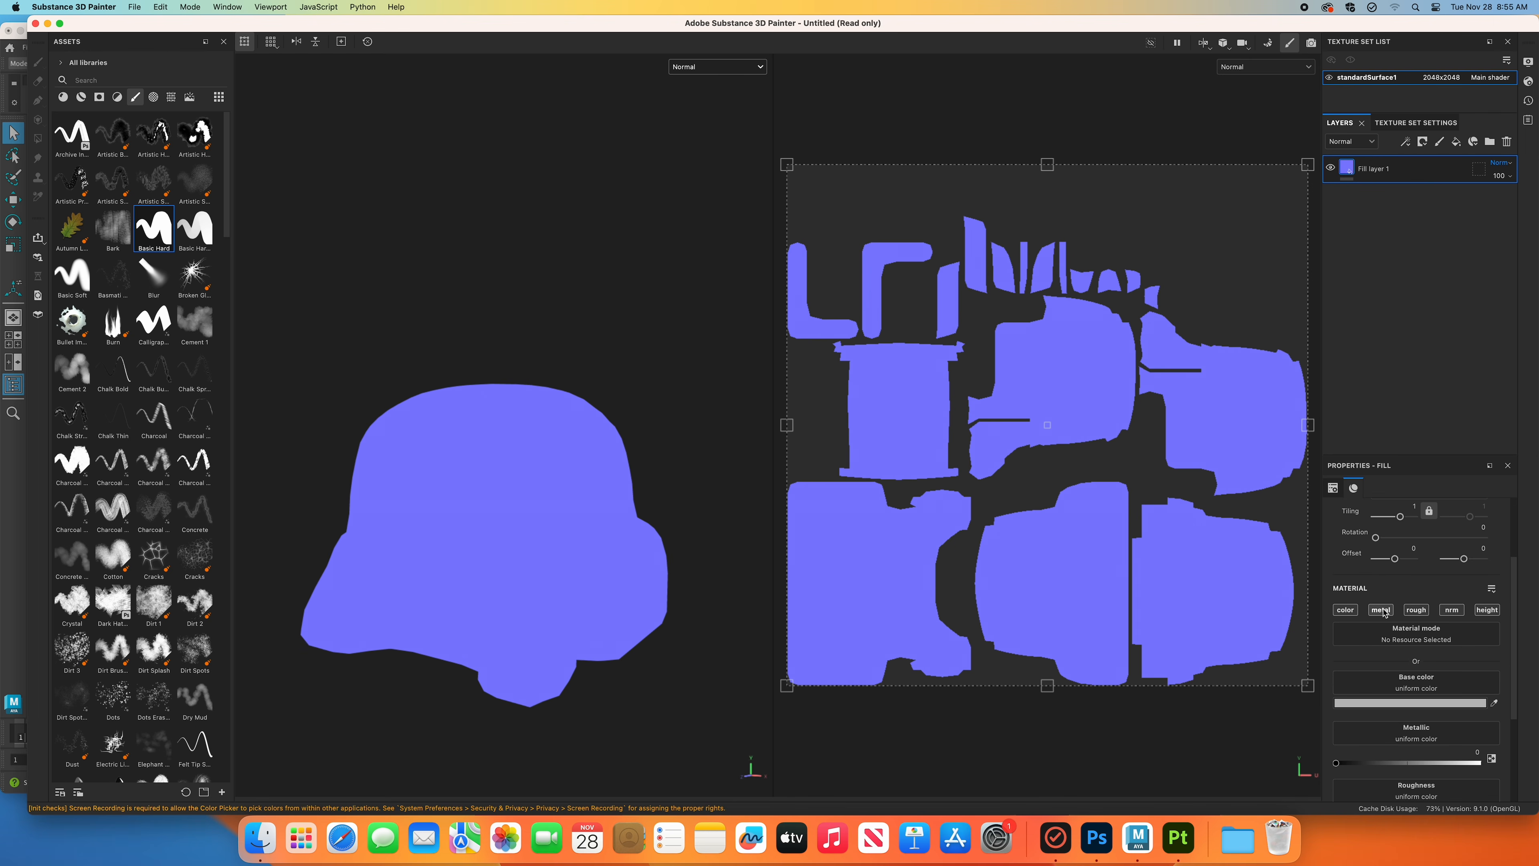
click(1345, 609)
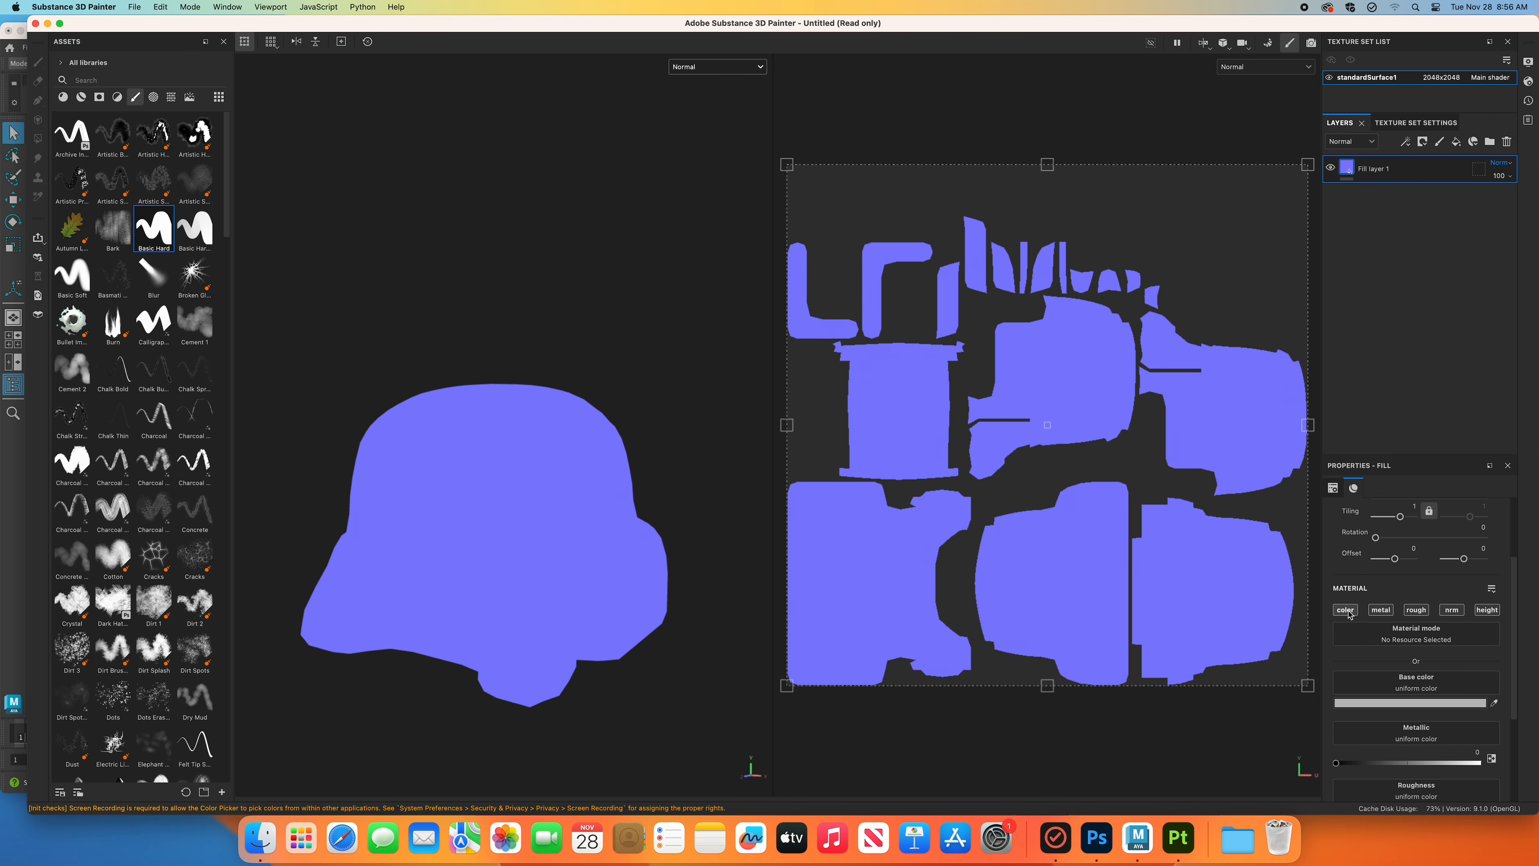
click(1381, 609)
click(1416, 609)
click(1487, 609)
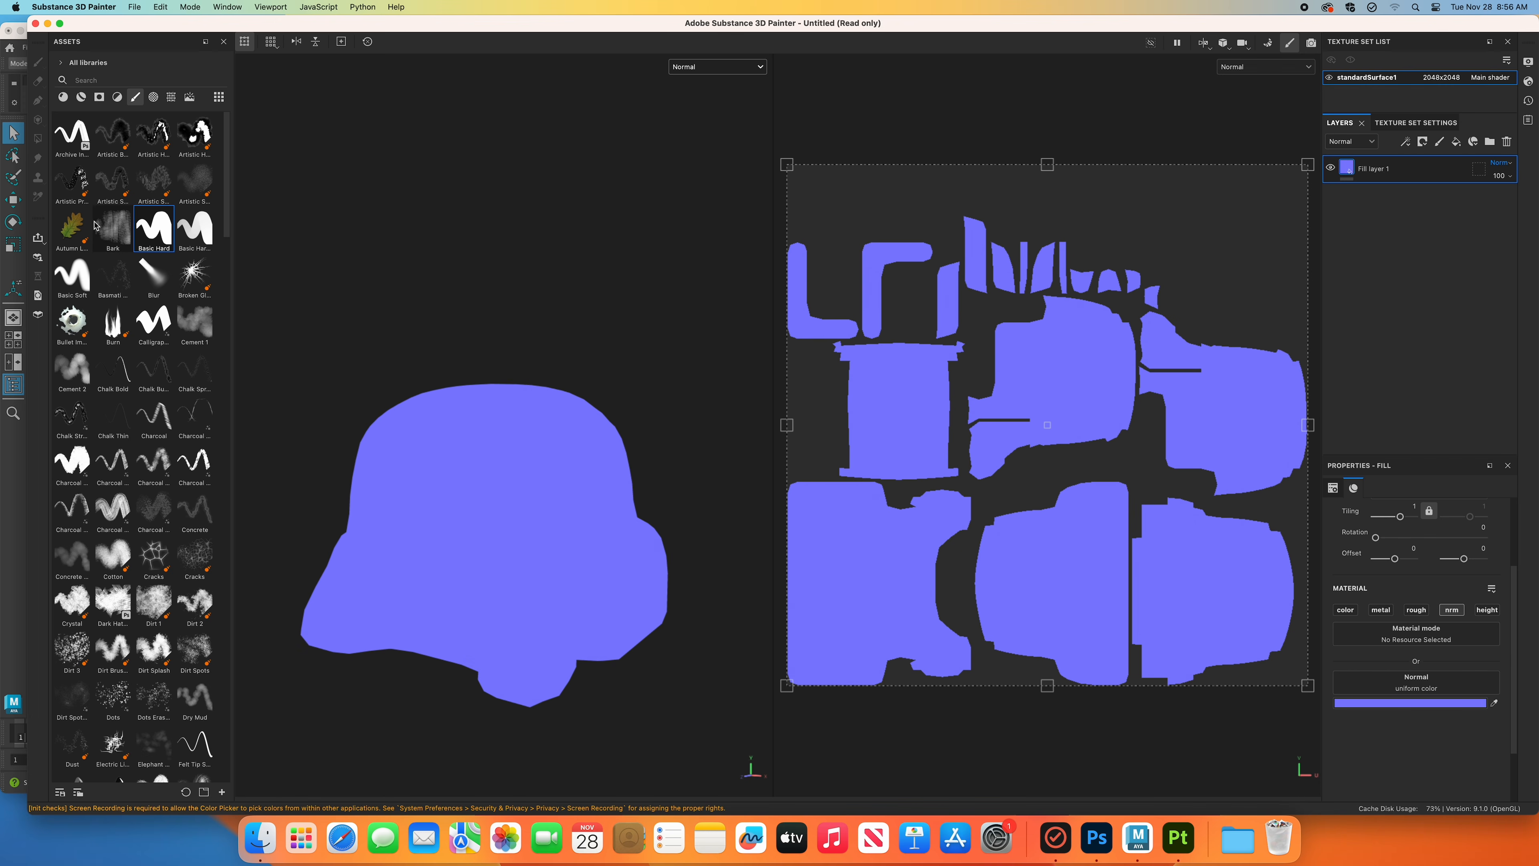
Search the texture assets for "world" and assign the World Space Normals standardSurface1 map to the fill layer's Normal channel.
drag(227, 177, 225, 730)
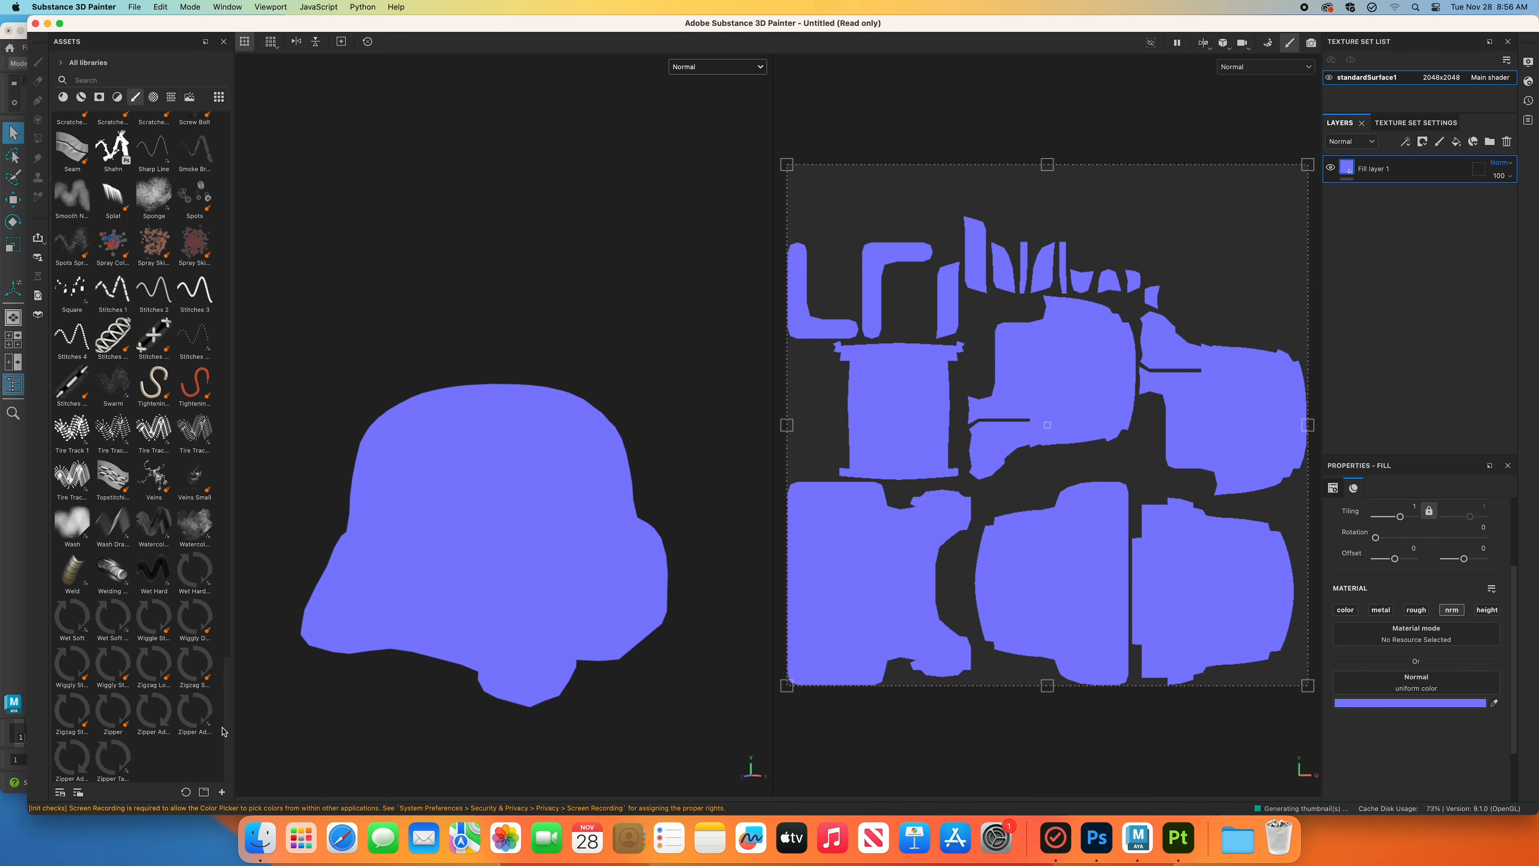
click(176, 100)
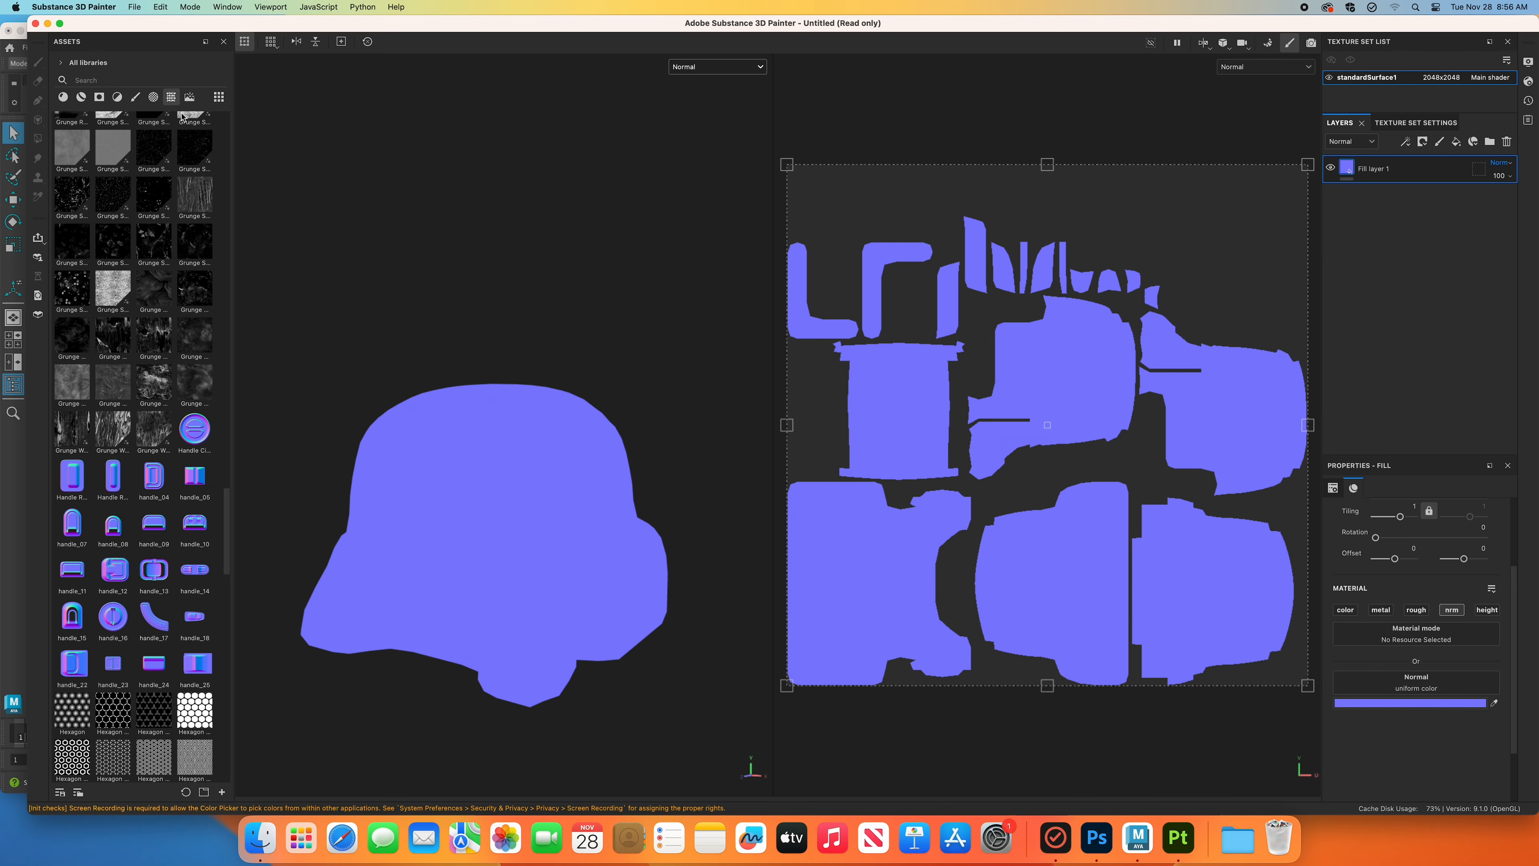
drag(227, 511, 222, 744)
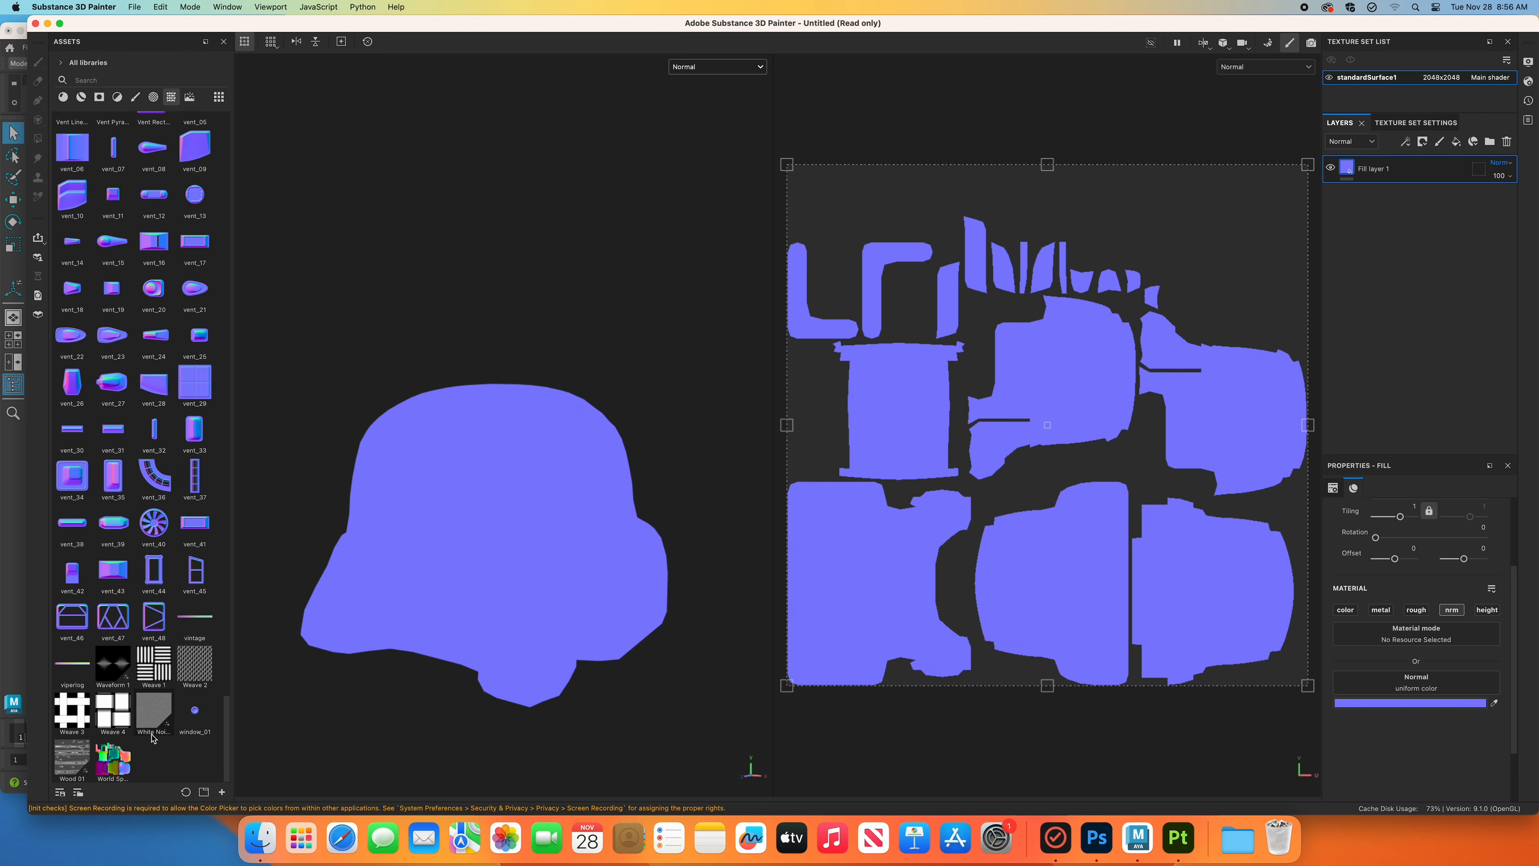
click(113, 79)
text(world)
click(99, 201)
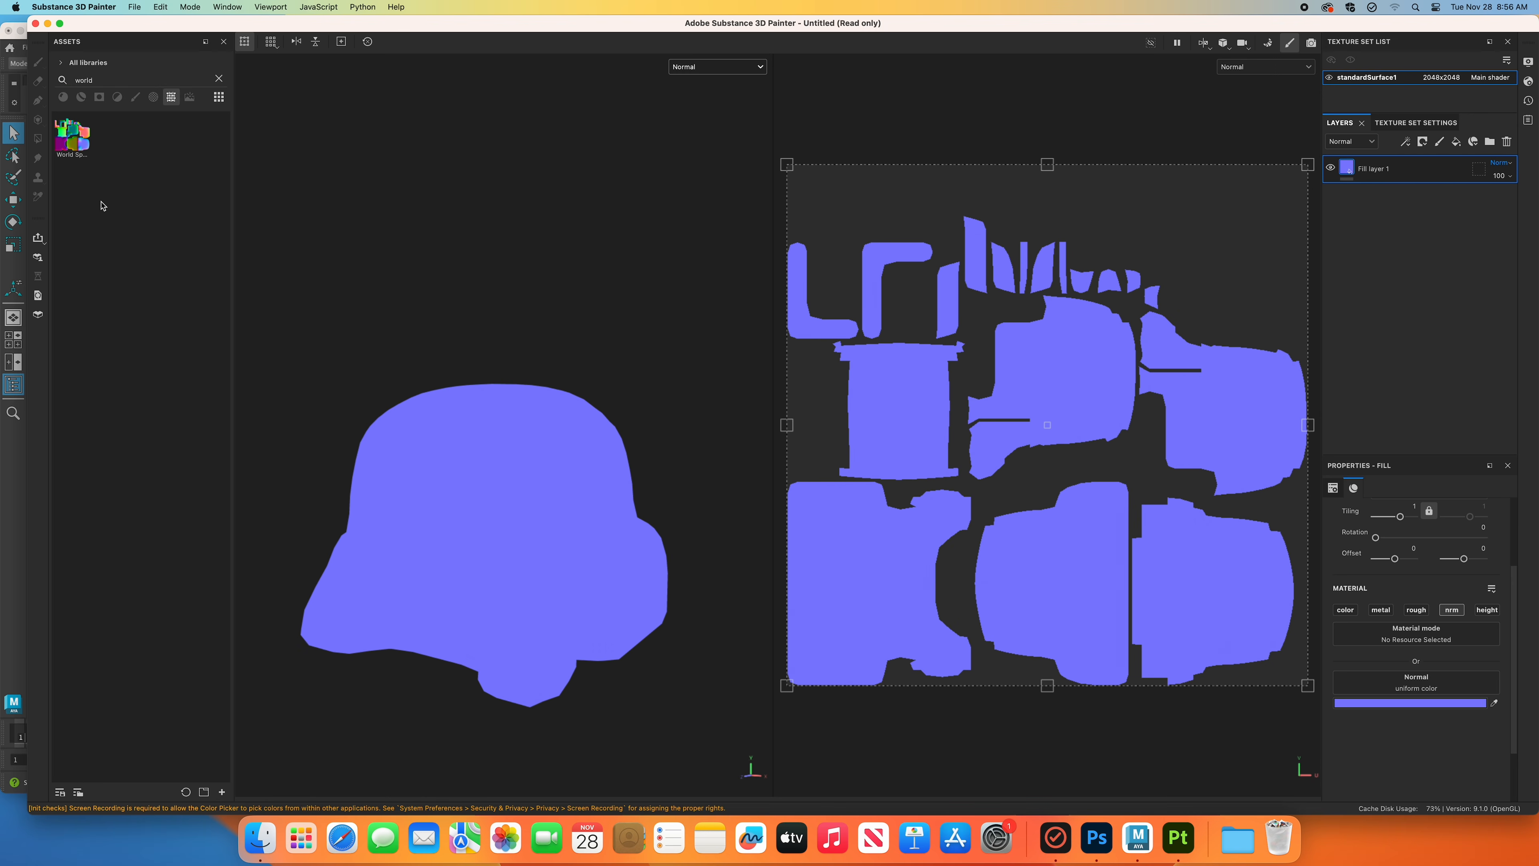
mouse_move(78, 150)
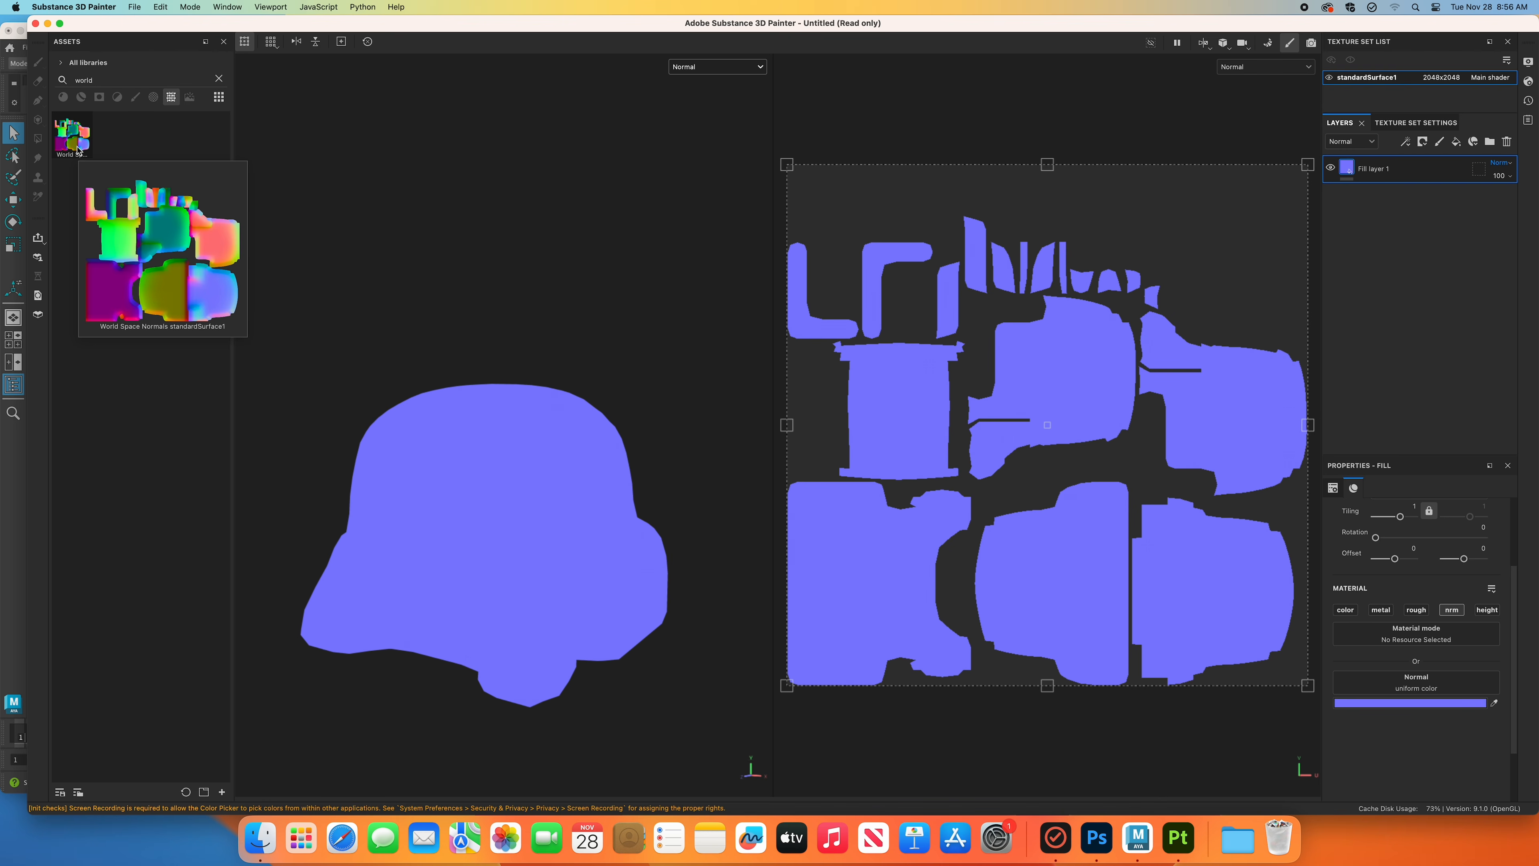
drag(78, 145, 1414, 685)
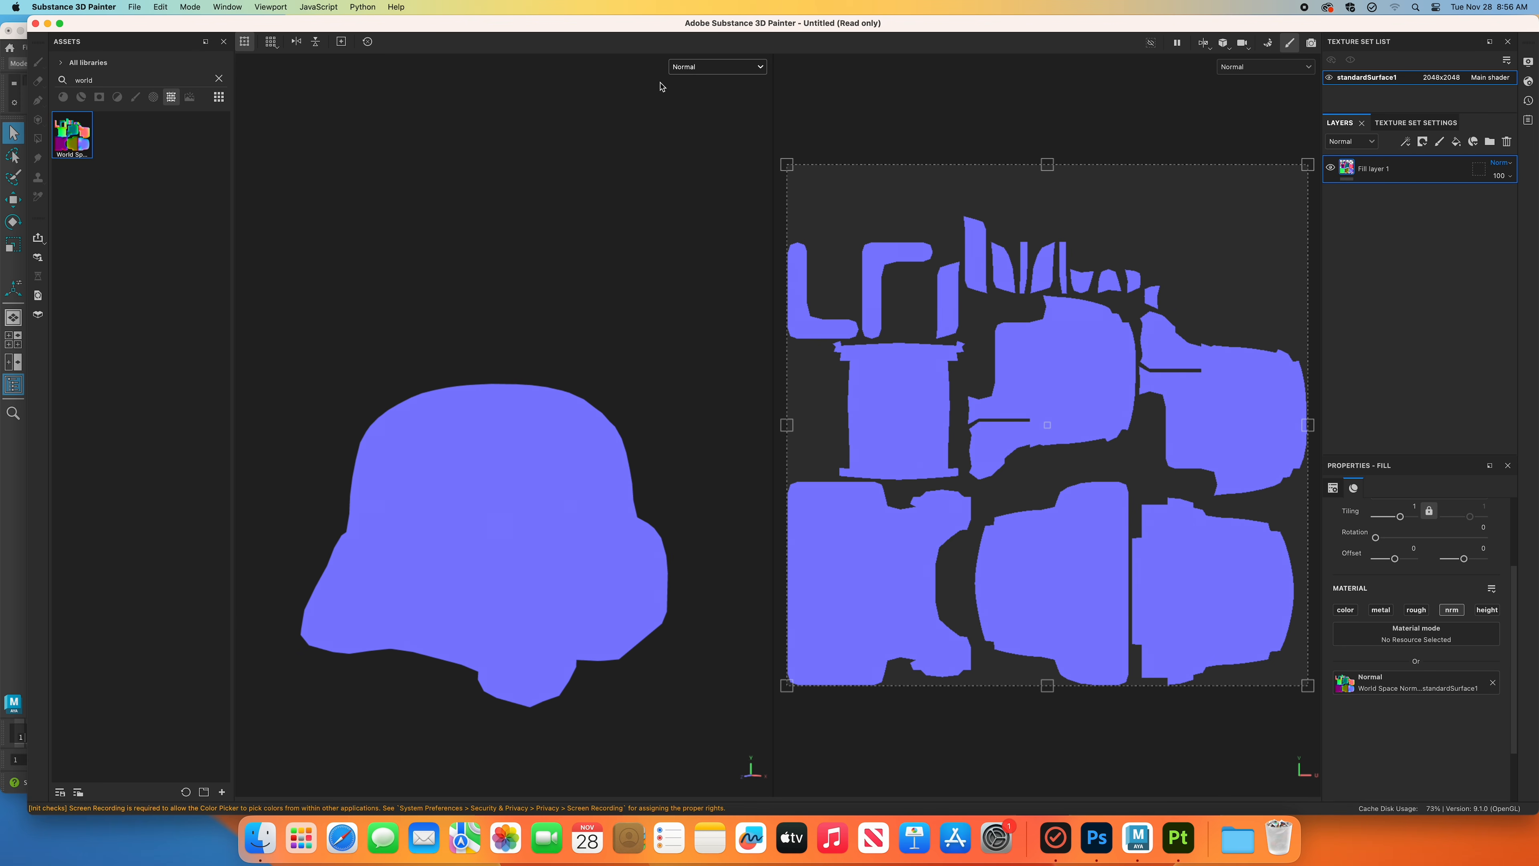
Switch the viewports to the Material display and check the shading of the model with the assigned map.
click(698, 67)
scroll(711, 125, up, 5)
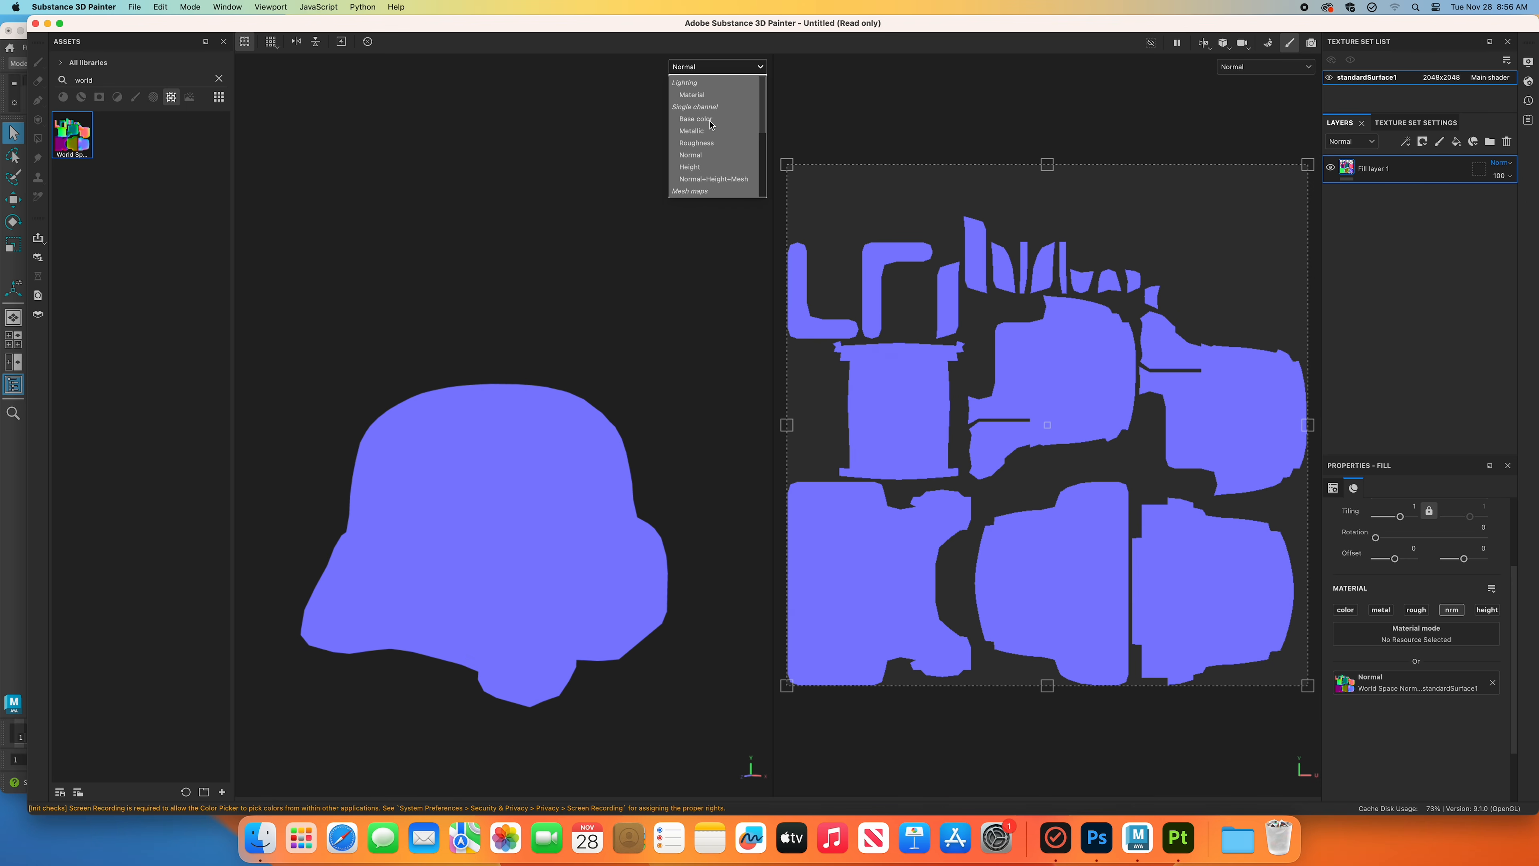
click(711, 100)
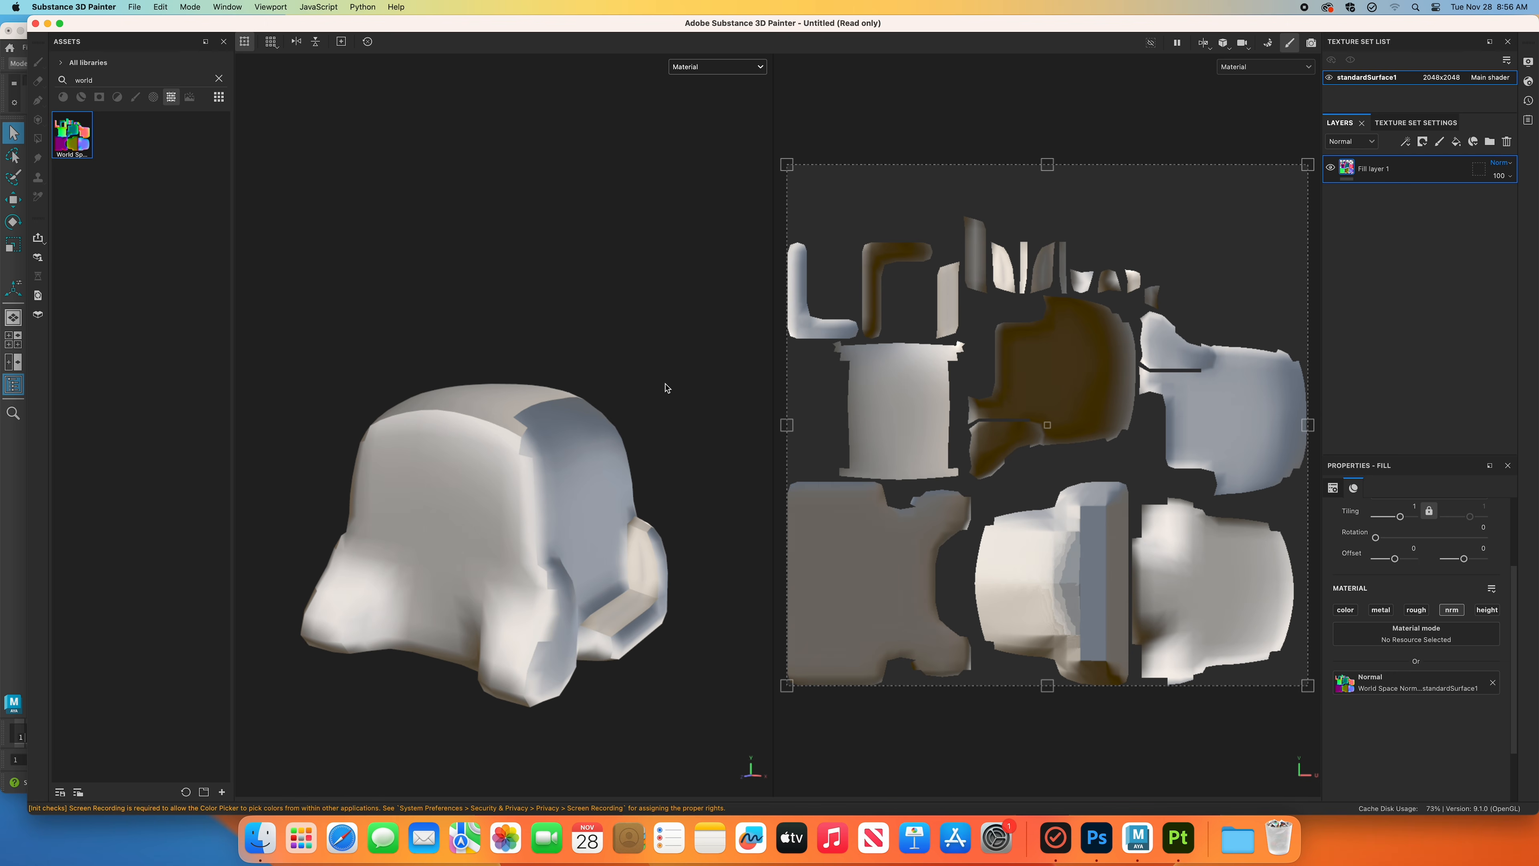
mouse_move(673, 476)
alt+mouse_down()
mouse_move(579, 493)
mouse_move(741, 502)
mouse_move(452, 482)
mouse_move(611, 492)
mouse_move(691, 473)
alt+mouse_up()
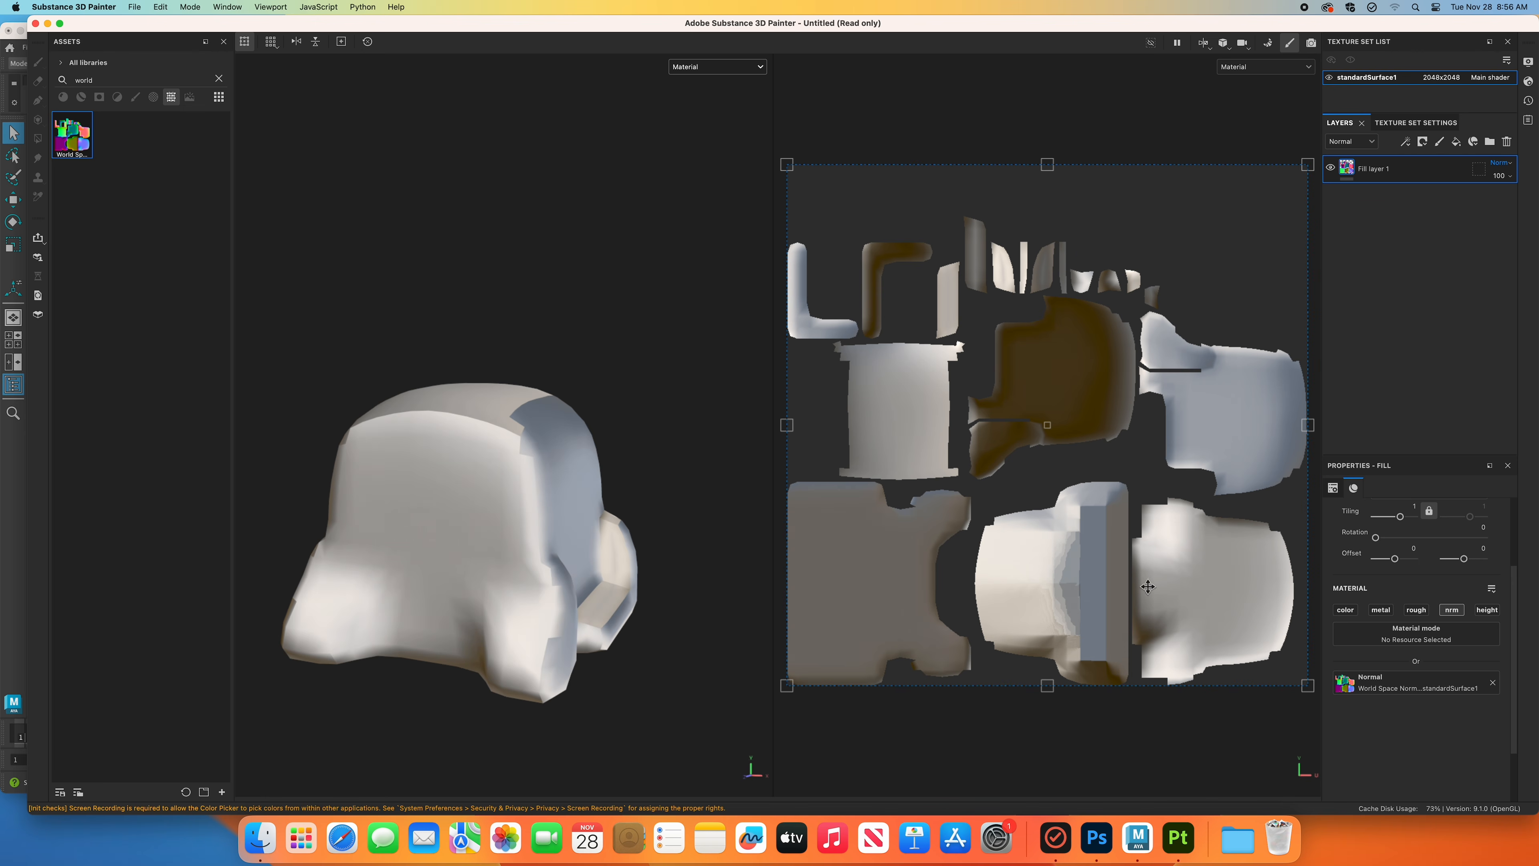
Remove the World Space Normals map from the fill layer's Normal channel and assign it again to compare the shading.
click(1492, 683)
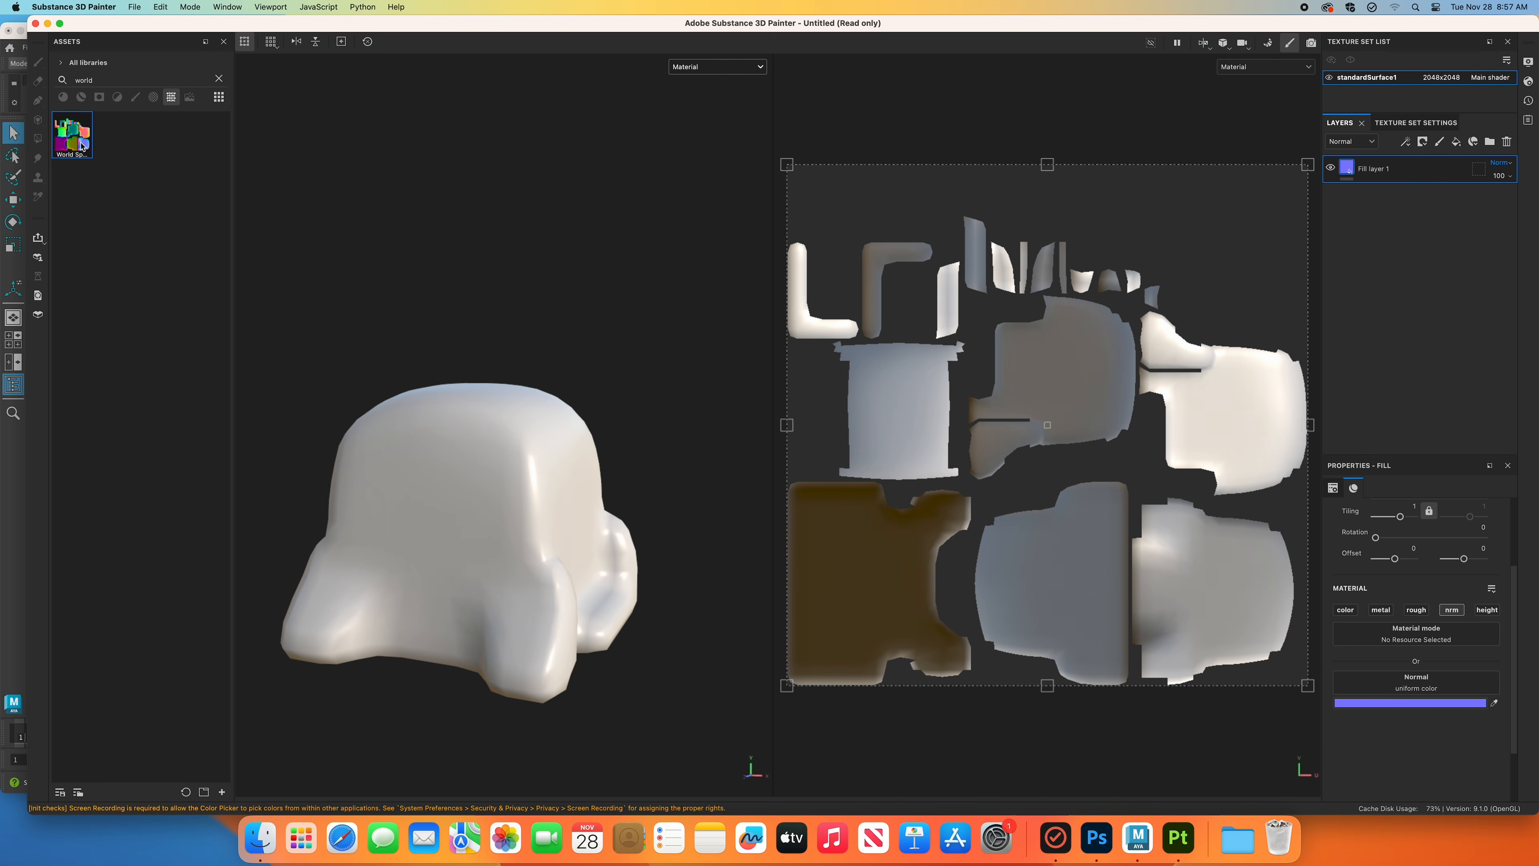
mouse_move(79, 142)
mouse_down()
mouse_move(757, 364)
mouse_move(1321, 520)
mouse_move(1400, 682)
mouse_up()
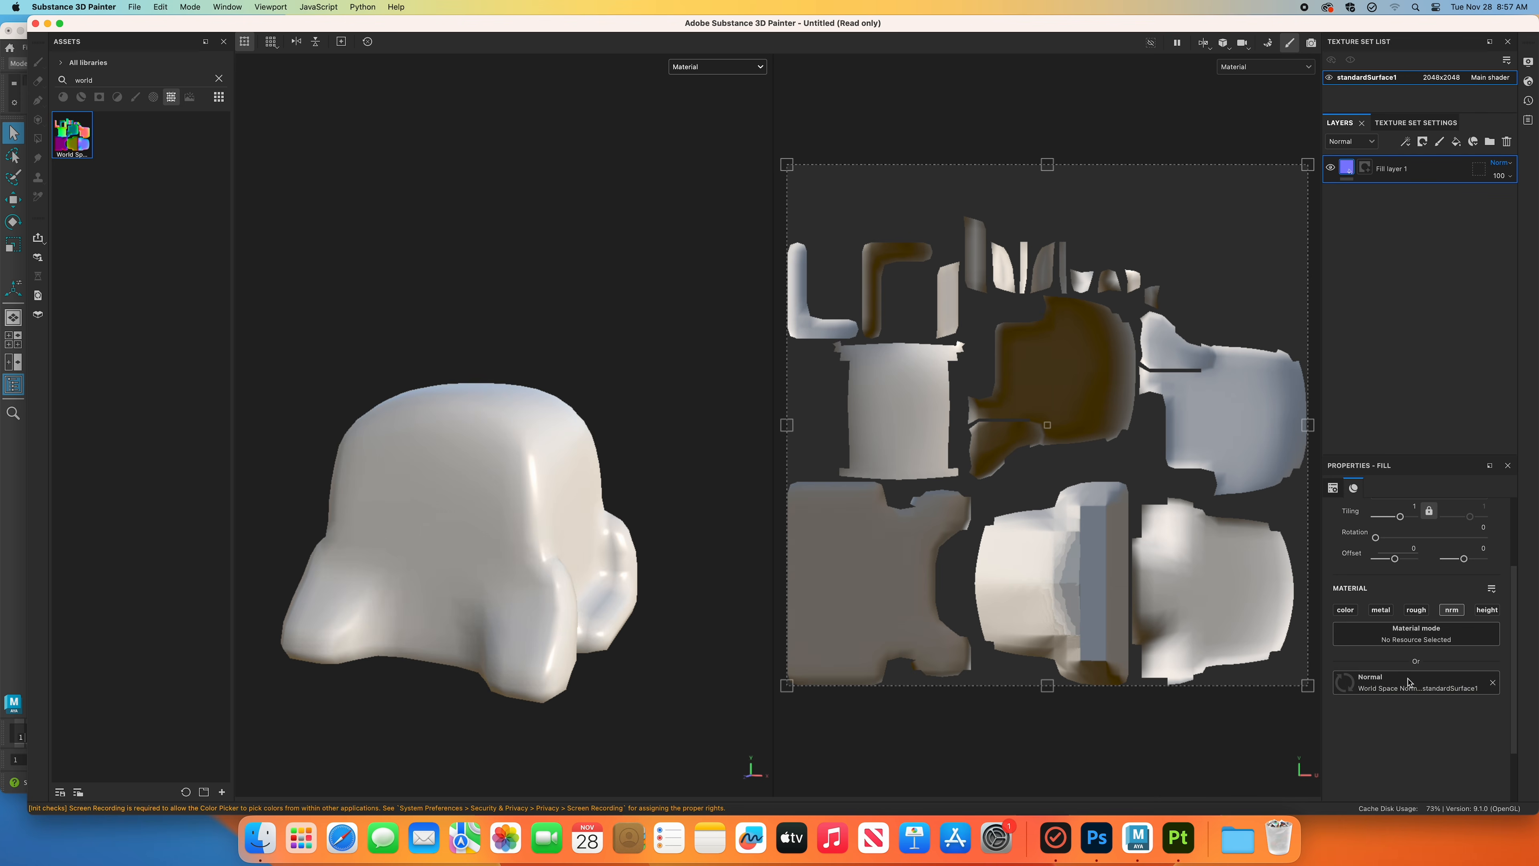
alt+drag(706, 534, 718, 498)
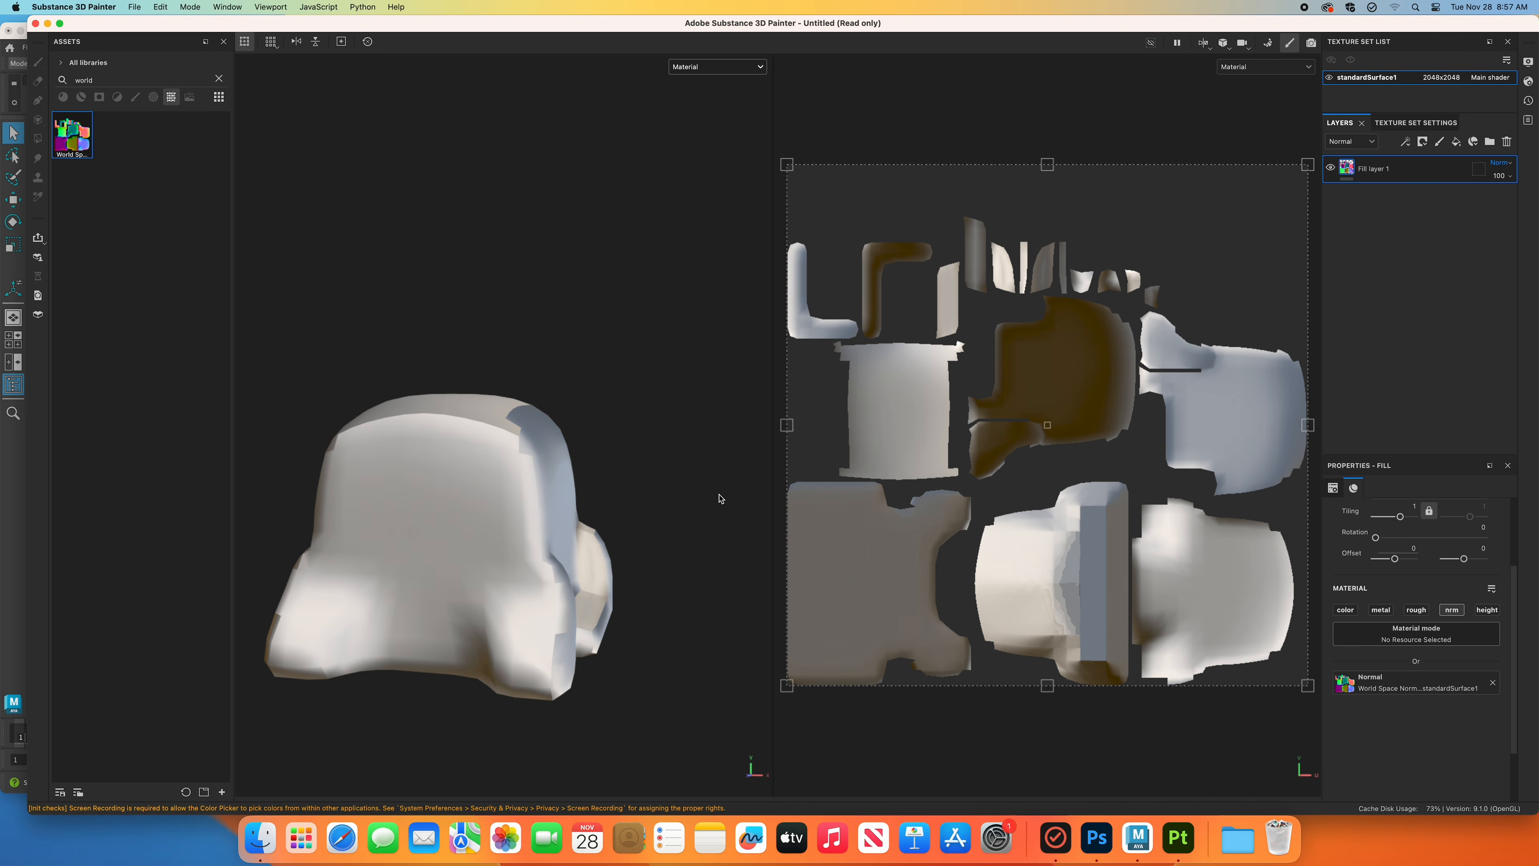
alt+shift+drag(546, 362, 582, 328)
Display the single Normal channel in the viewports and examine its colours on the front, side and top of the model.
click(696, 64)
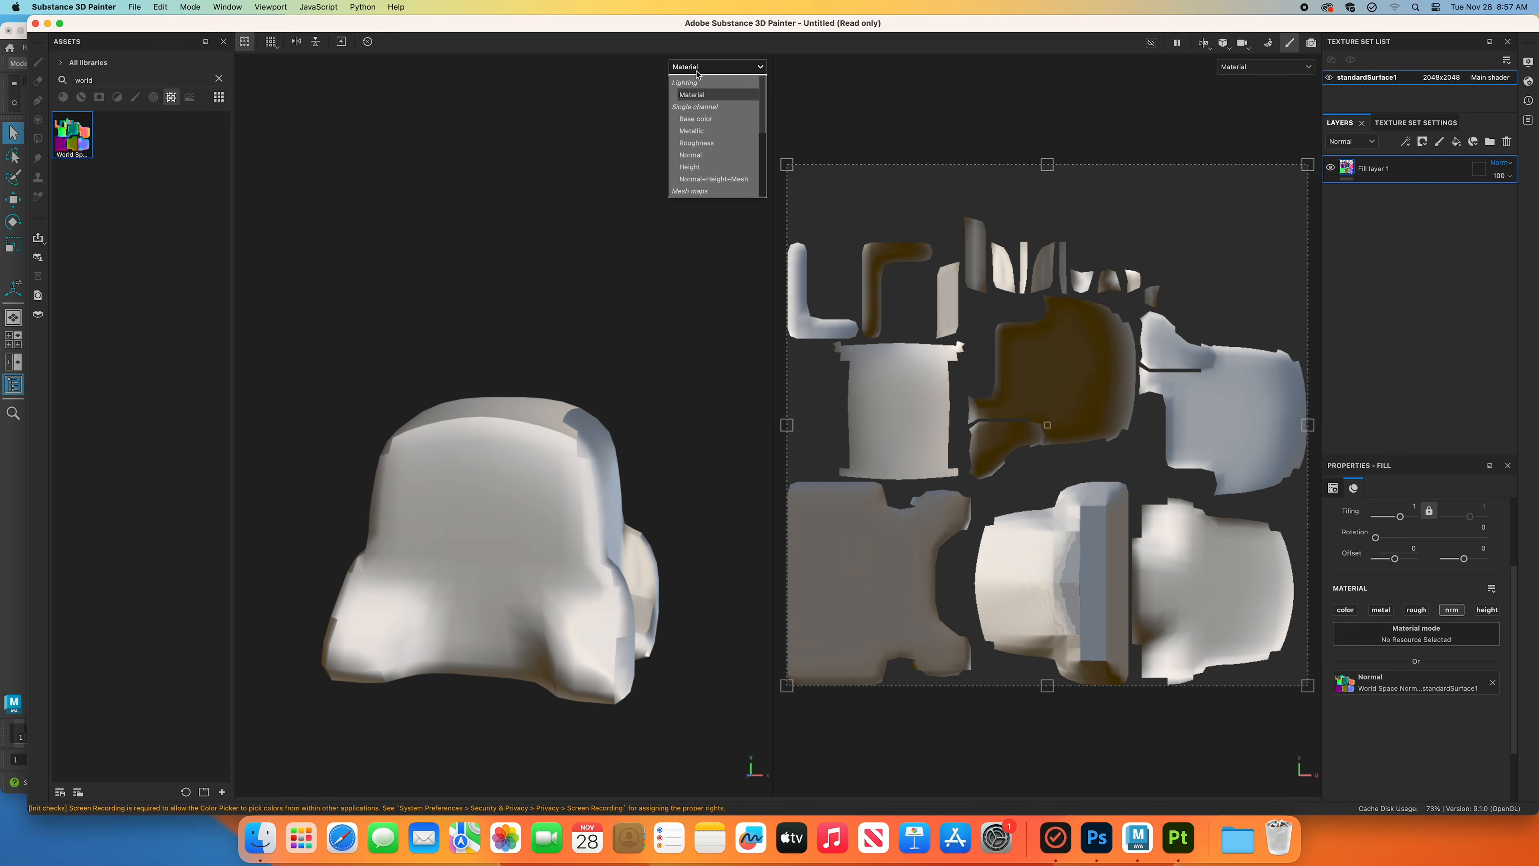
click(716, 155)
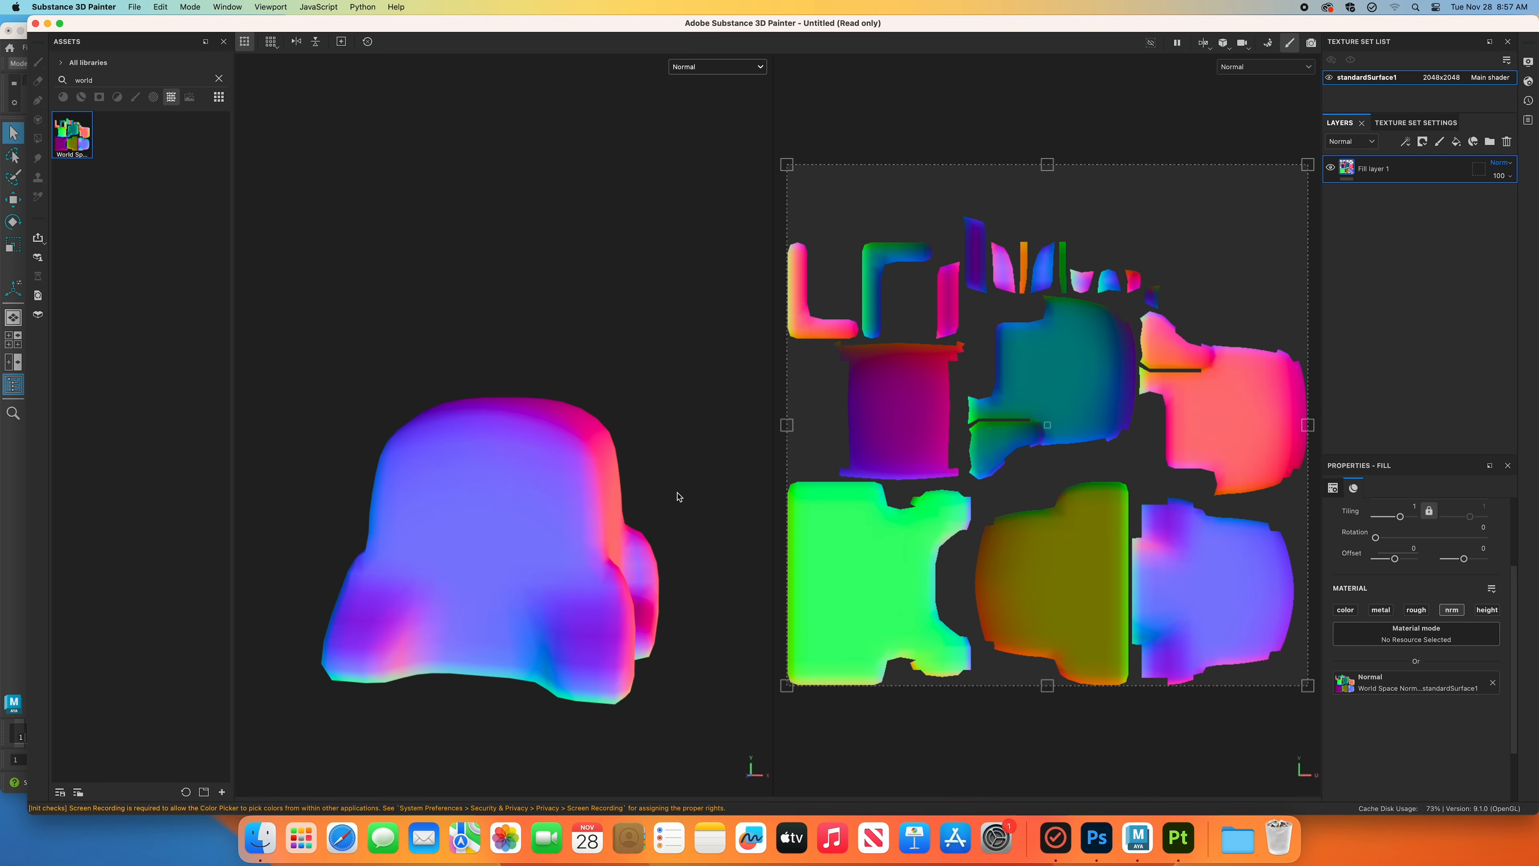
alt+drag(677, 494, 603, 544)
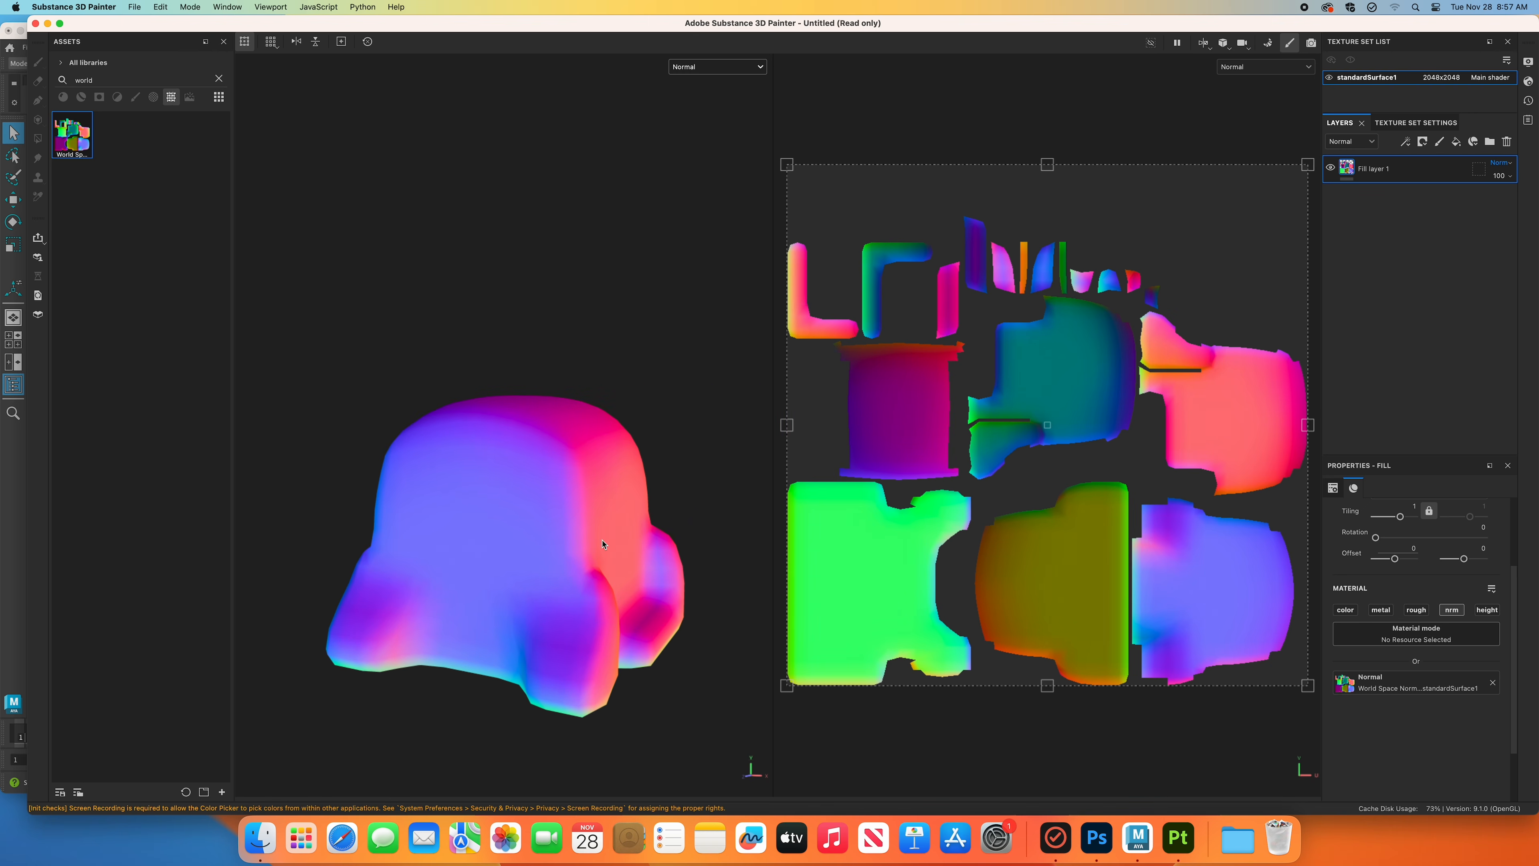
alt+drag(712, 508, 678, 525)
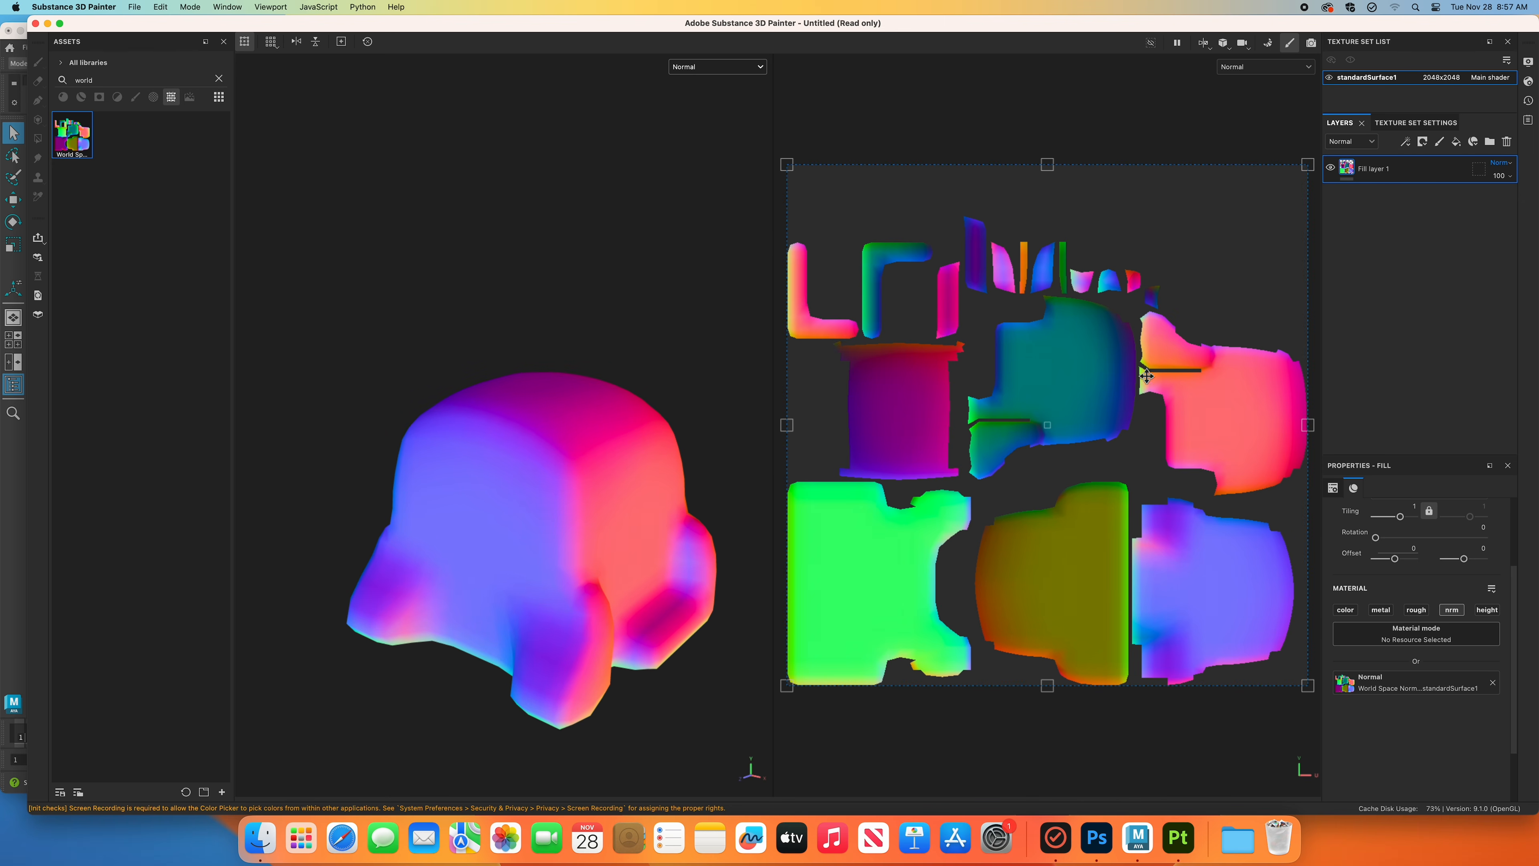
click(733, 68)
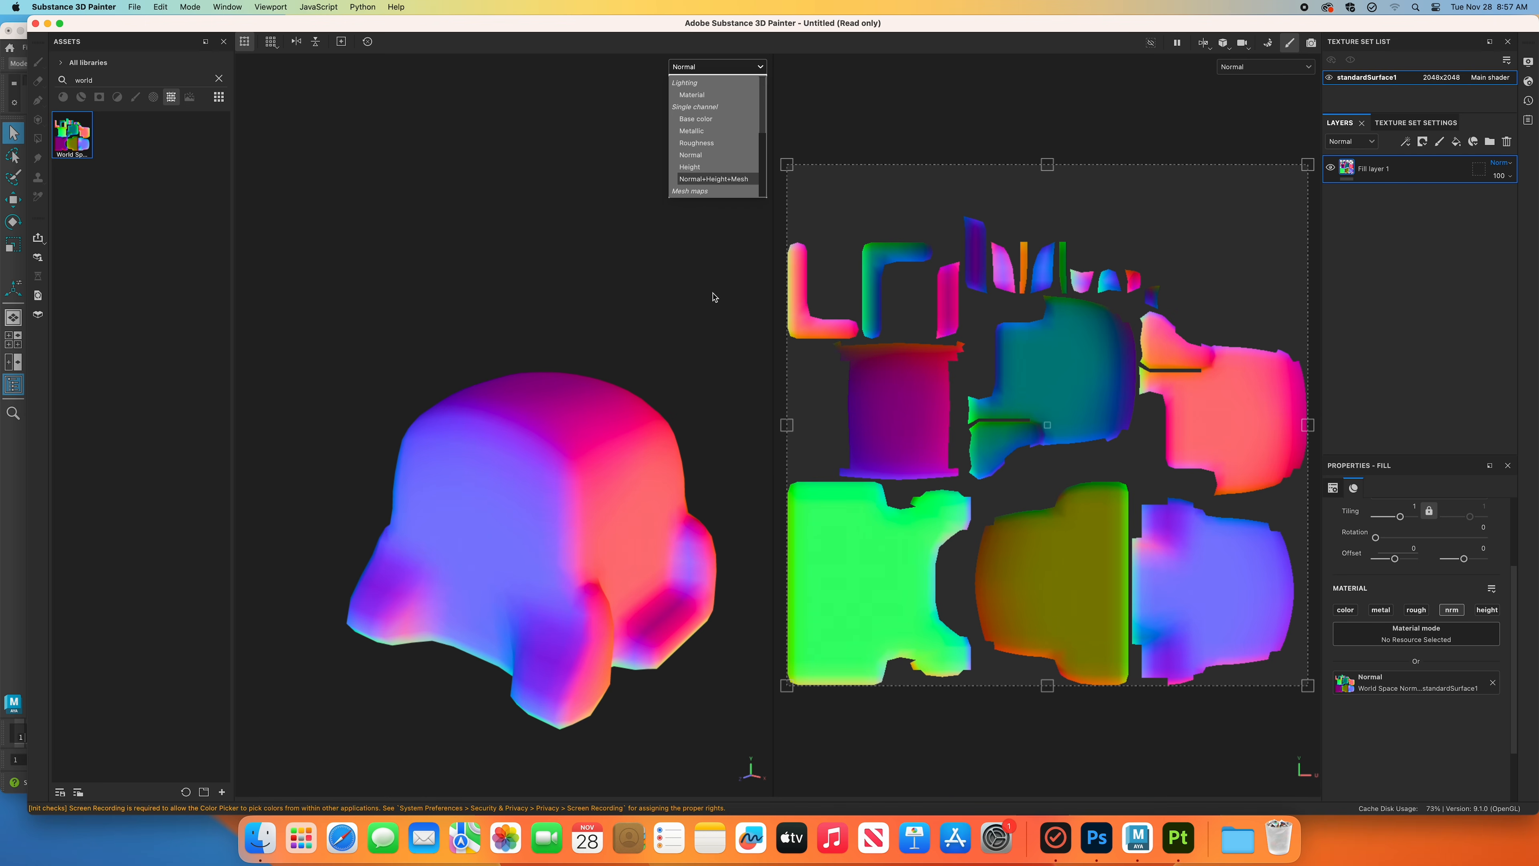
click(634, 230)
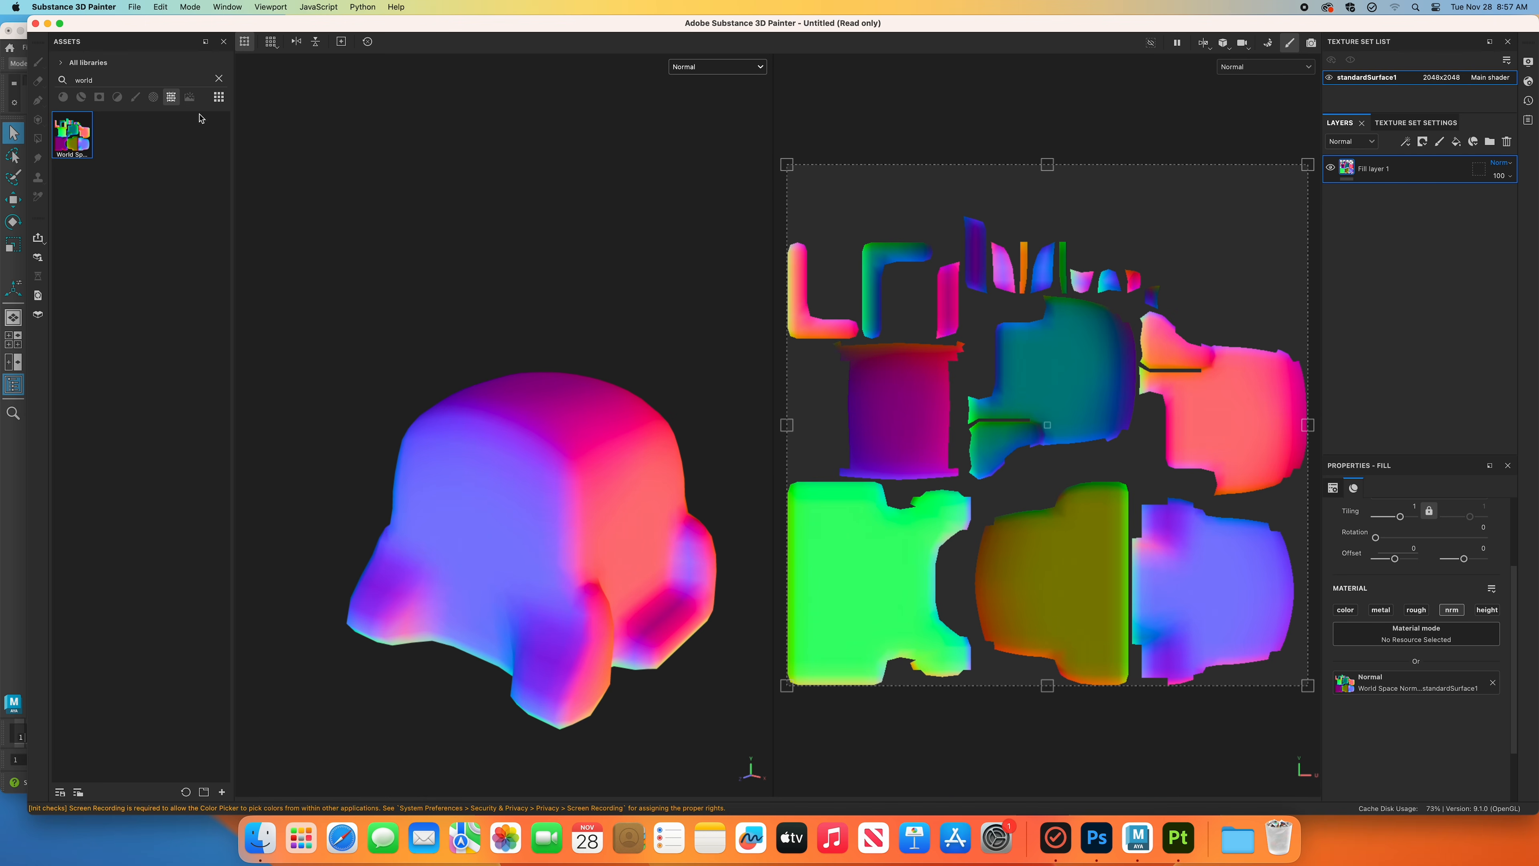
Clear the asset search, show the brush library and add a paint effect to the fill layer.
click(219, 79)
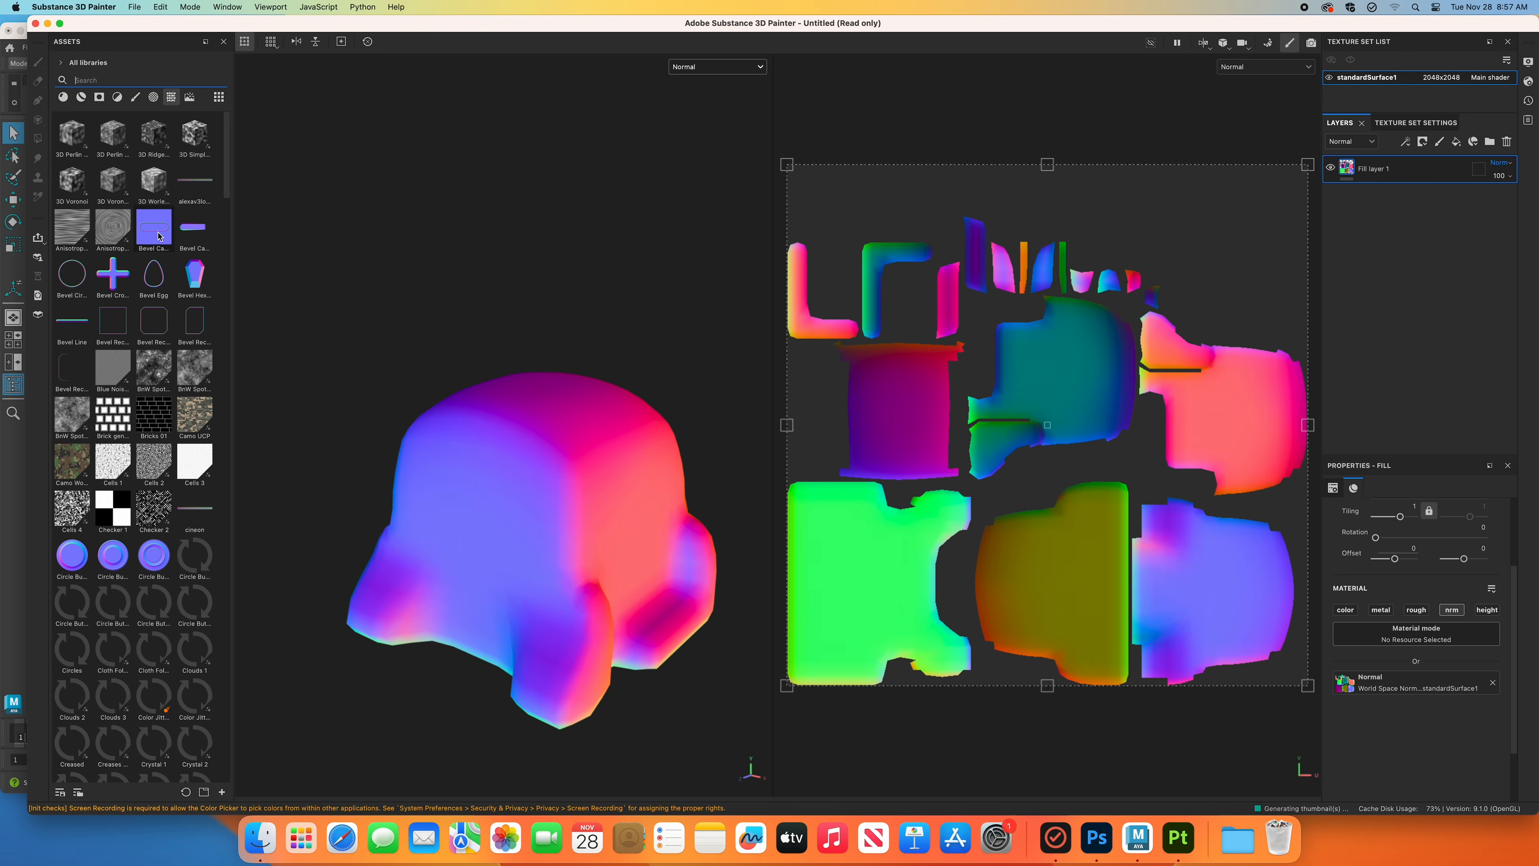
click(135, 97)
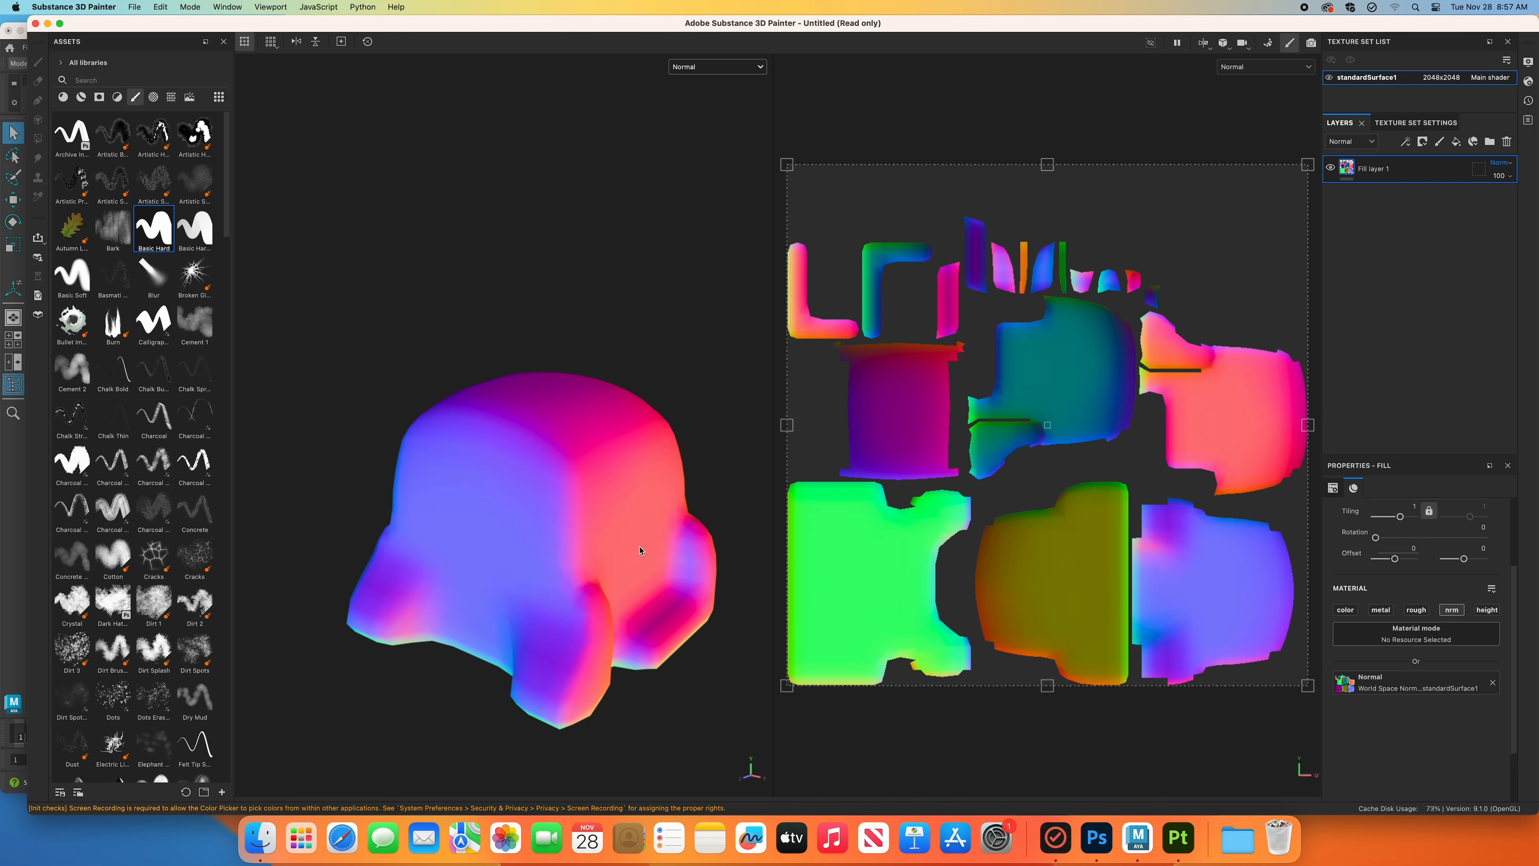
click(587, 528)
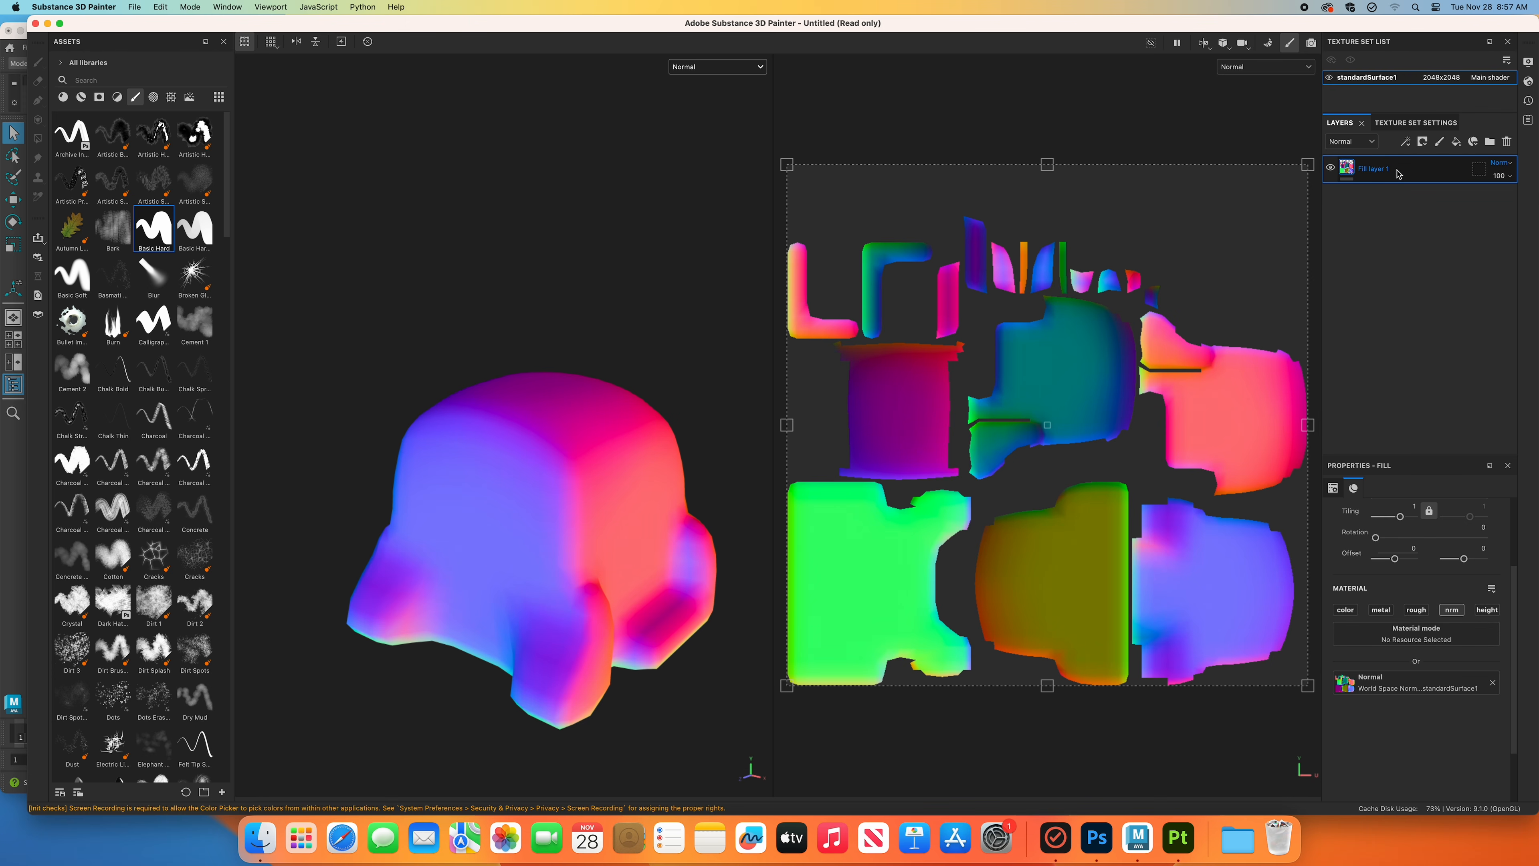
right_click(1369, 172)
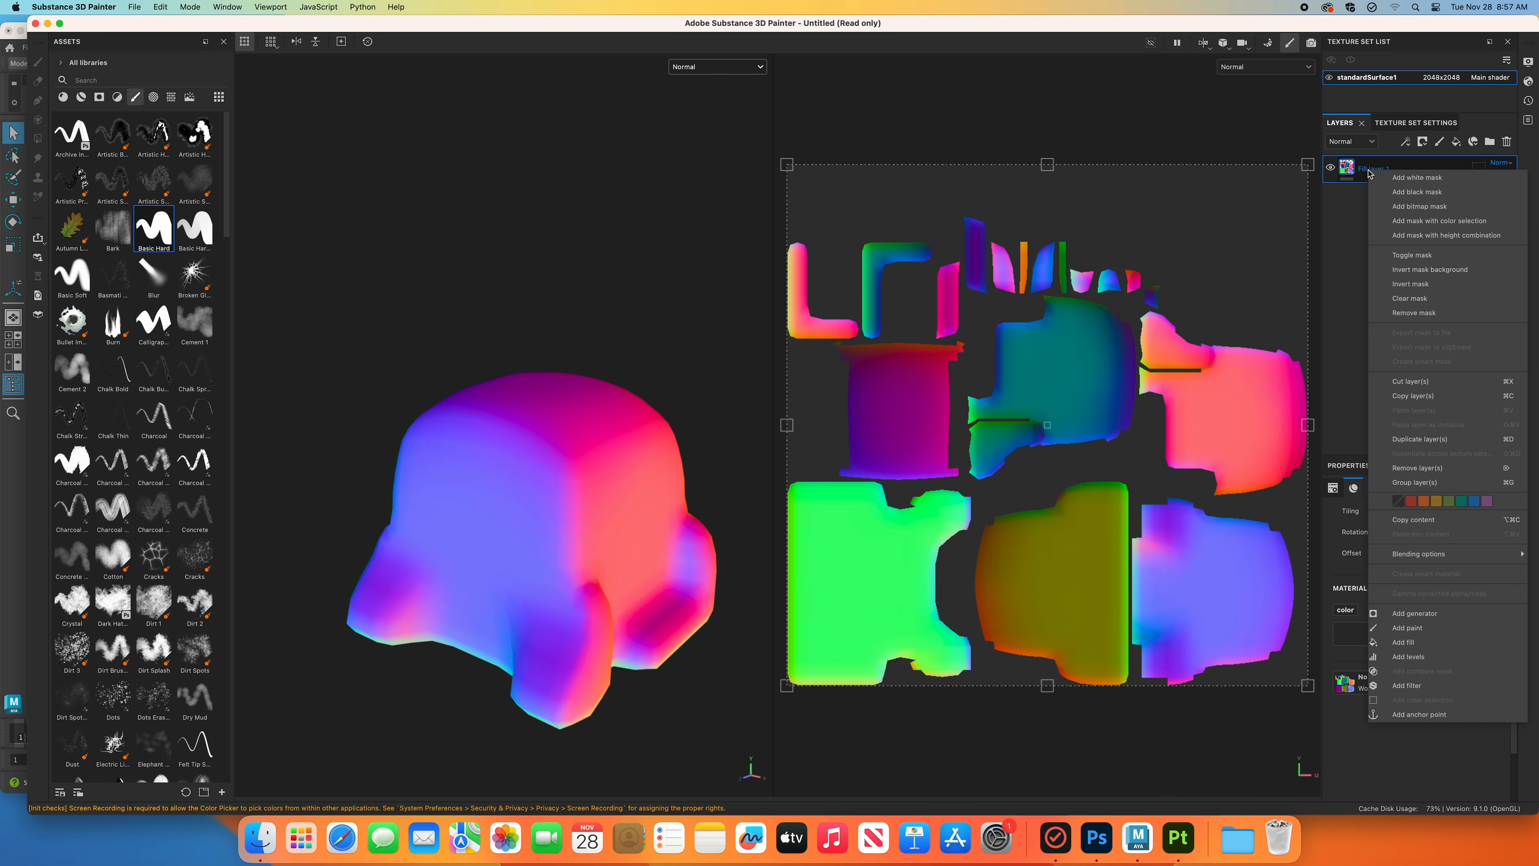
click(1412, 629)
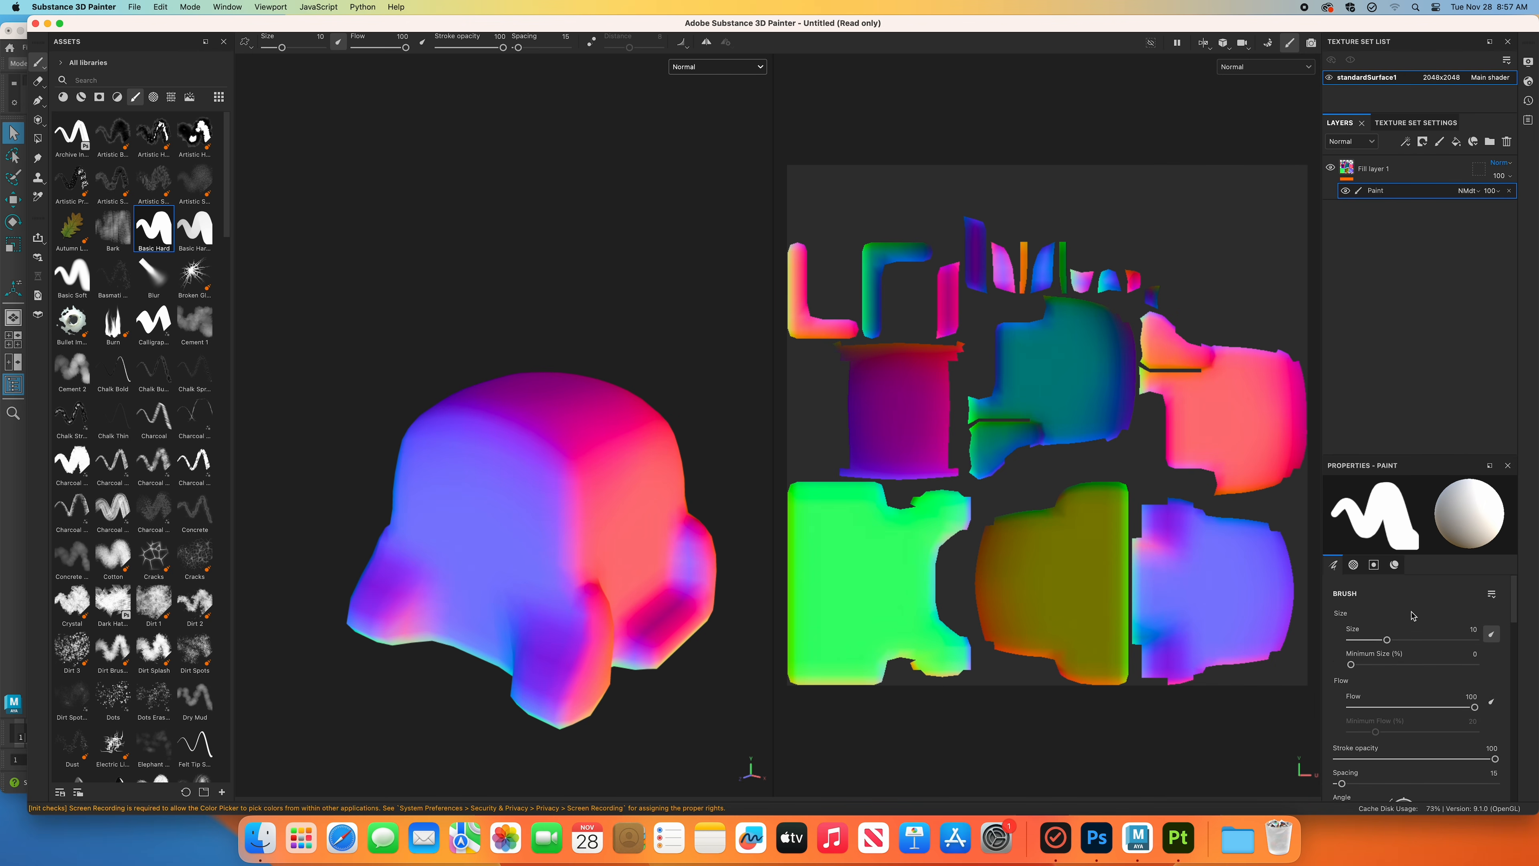
Disable the color, metal, rough and height channels for the paint effect, keeping only nrm active.
scroll(1416, 625, down, 8)
scroll(1418, 613, down, 5)
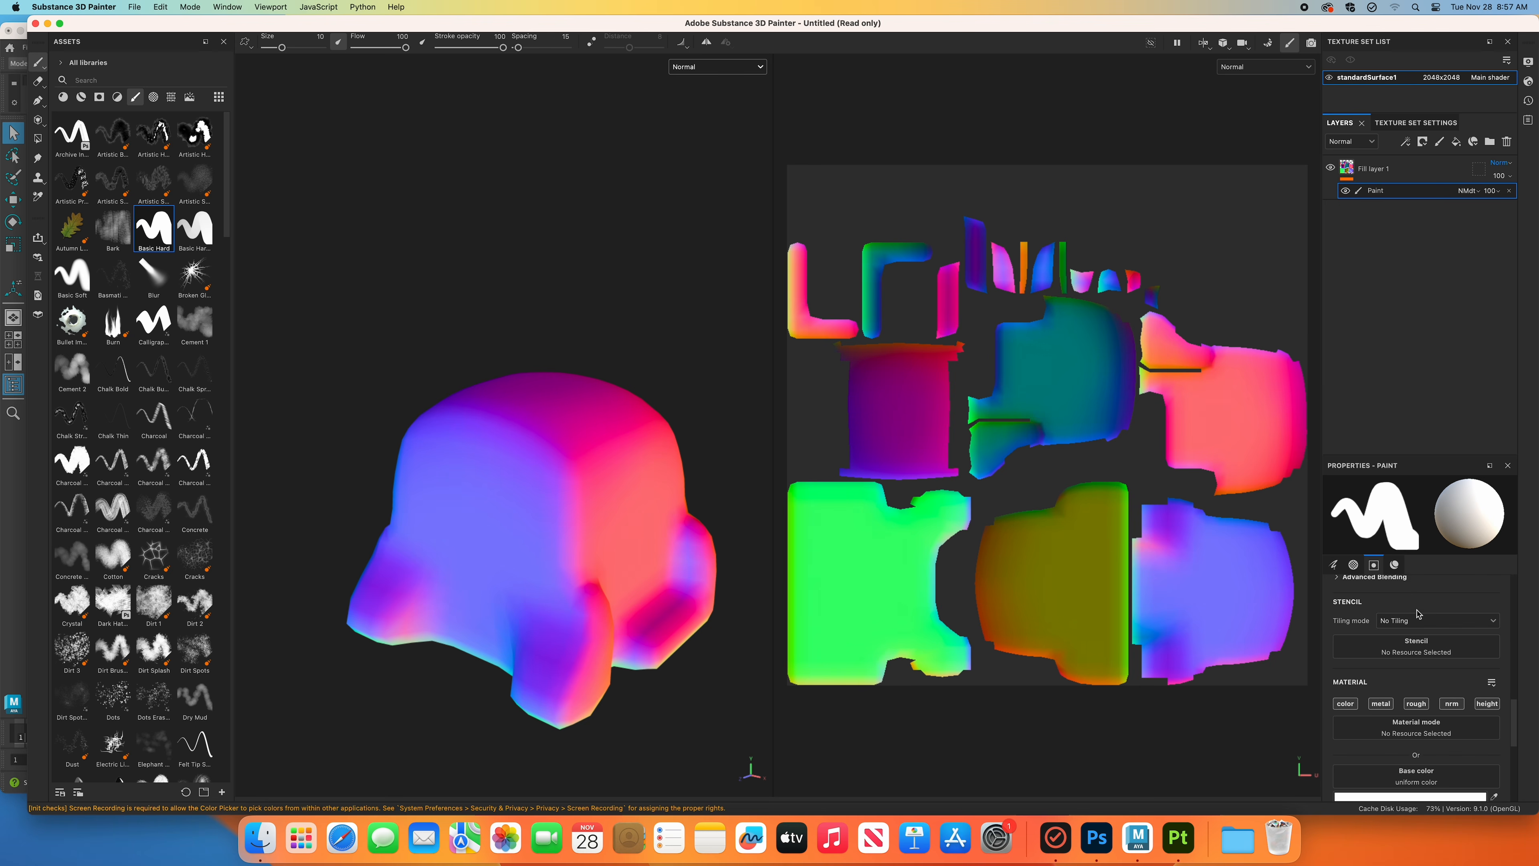
click(1345, 595)
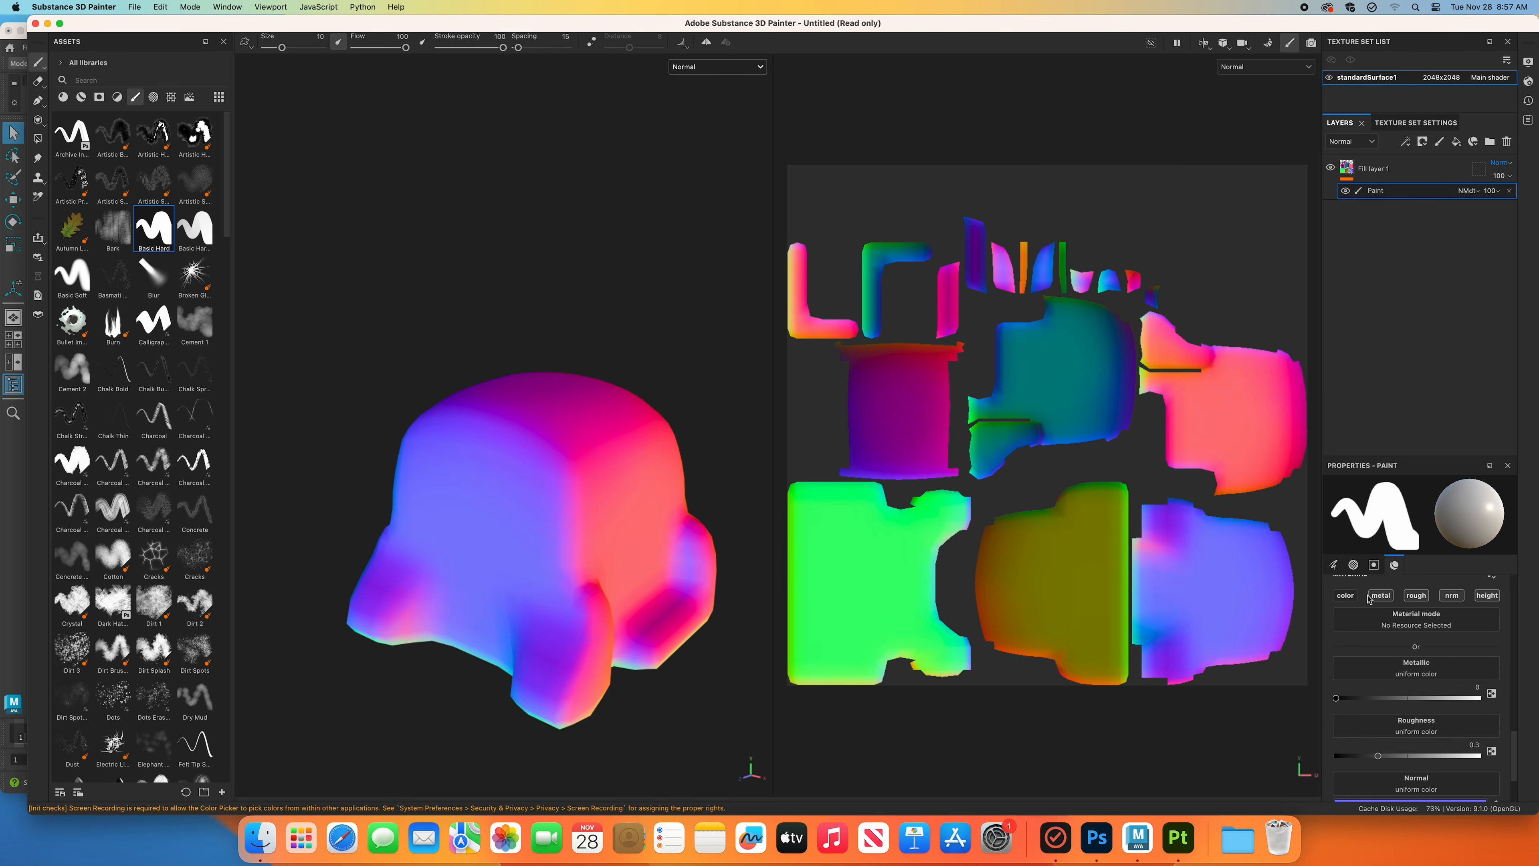
click(1381, 595)
click(1416, 595)
click(1487, 610)
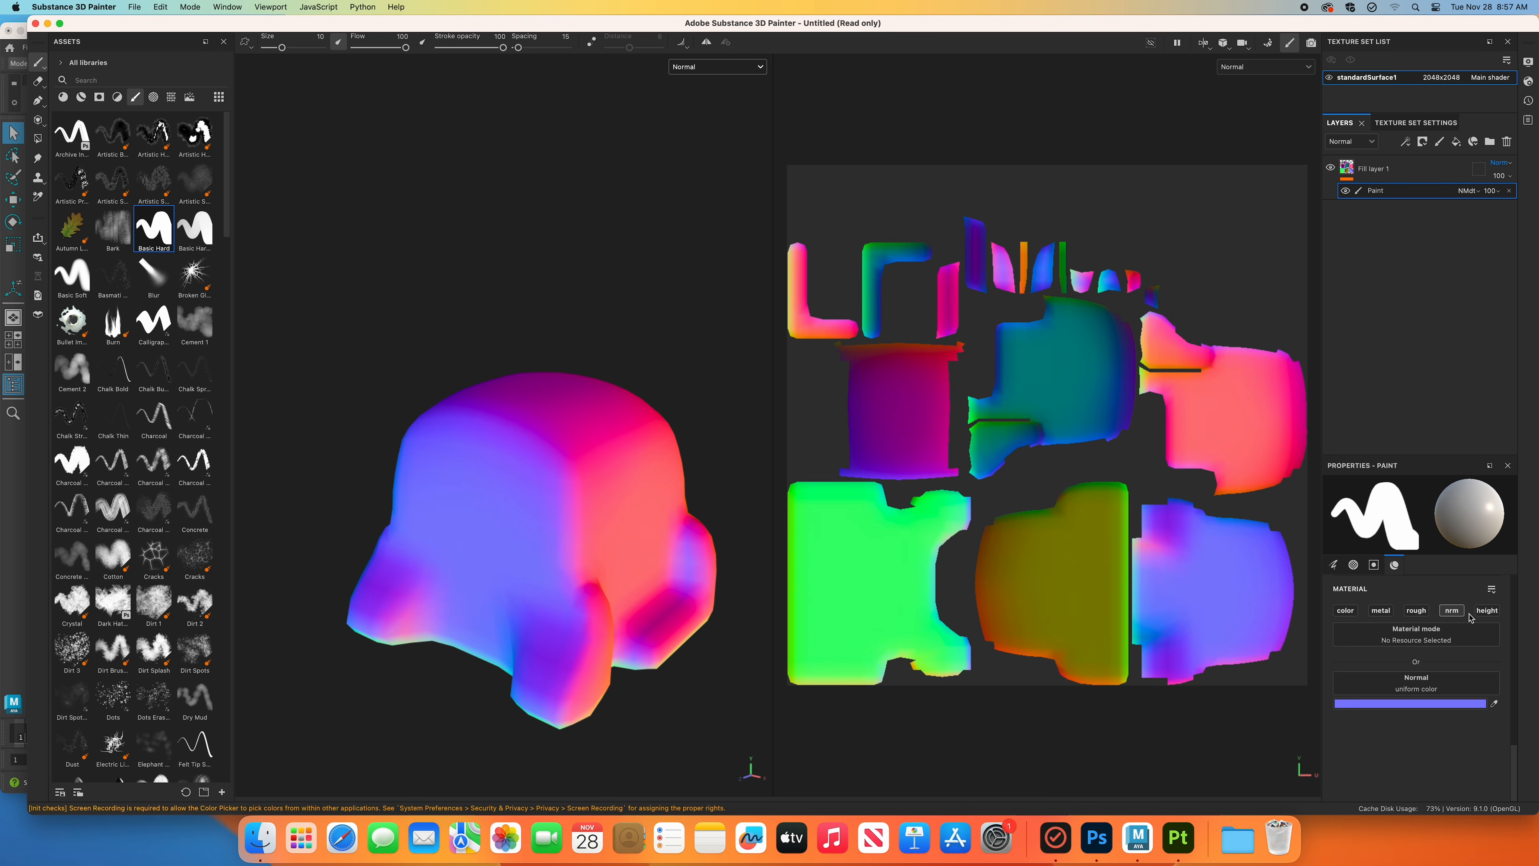
Set the paint effect's blending mode to Normal and sample the magenta colour at the model's front-side edge as its Normal colour.
click(1467, 191)
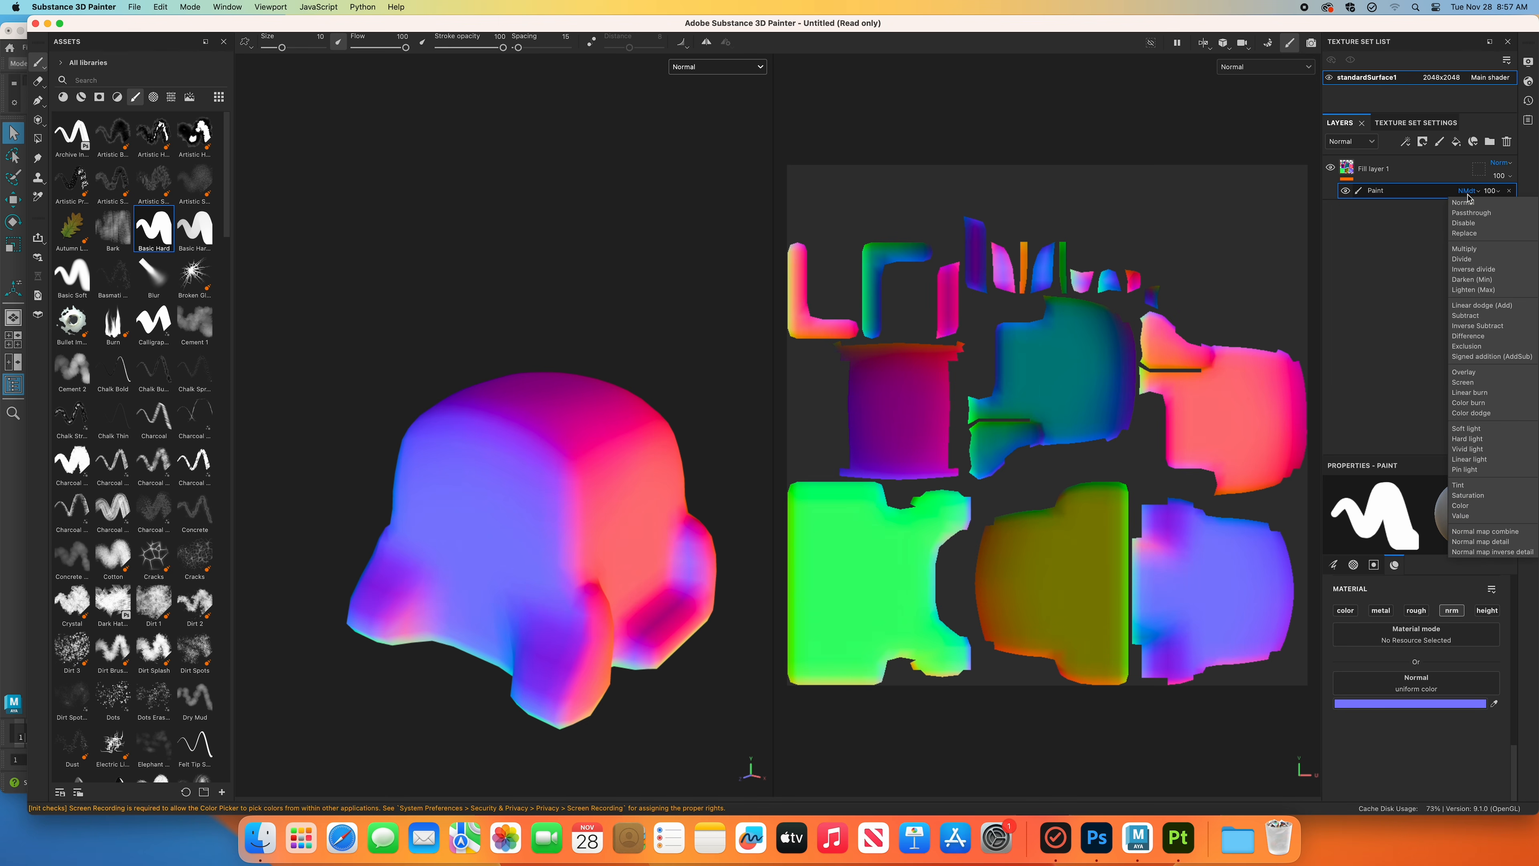
click(1468, 203)
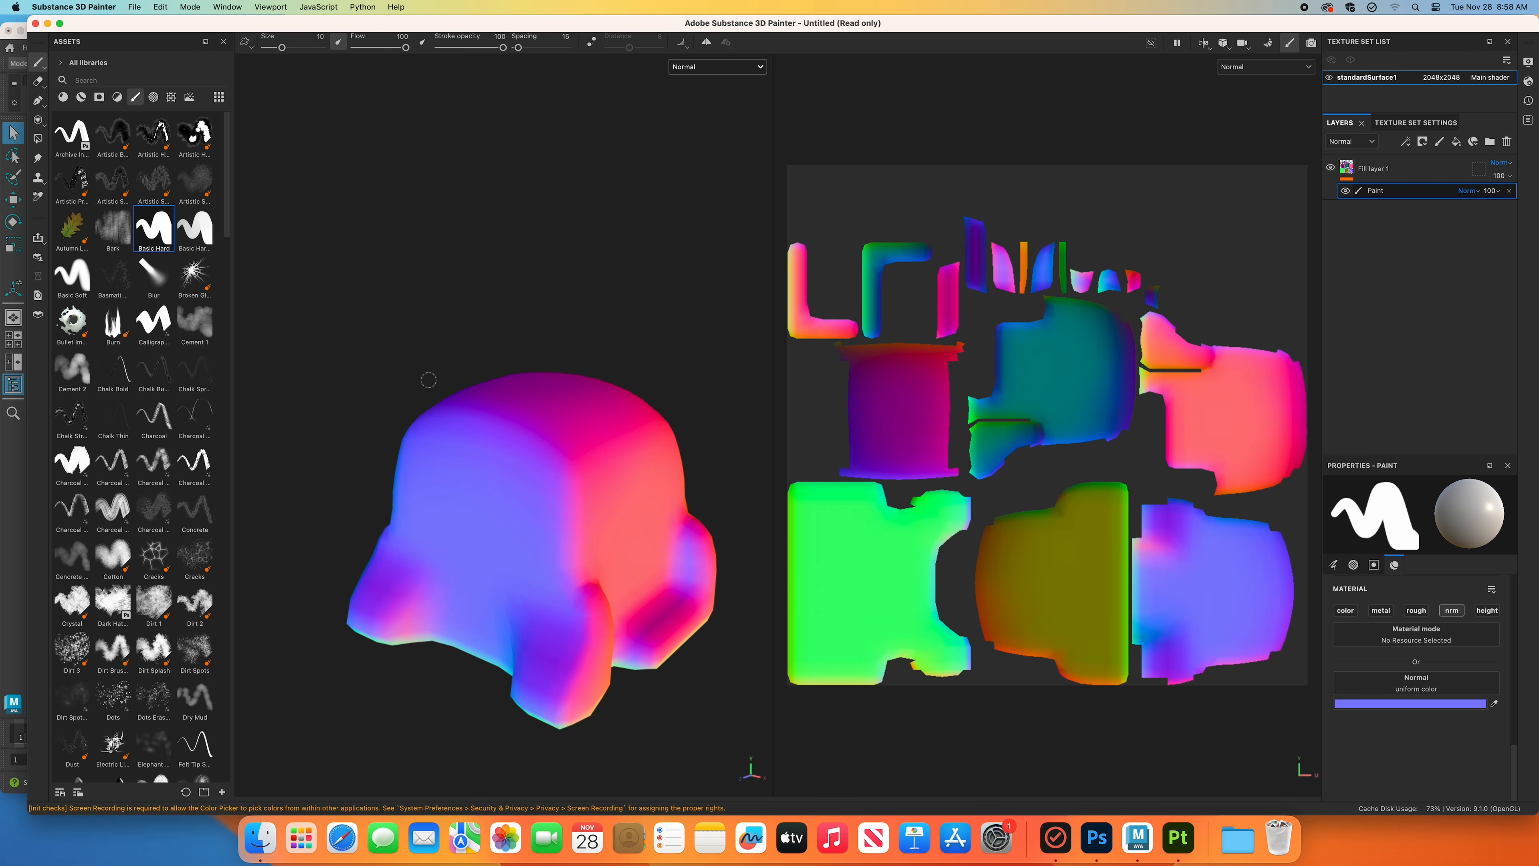
click(1495, 704)
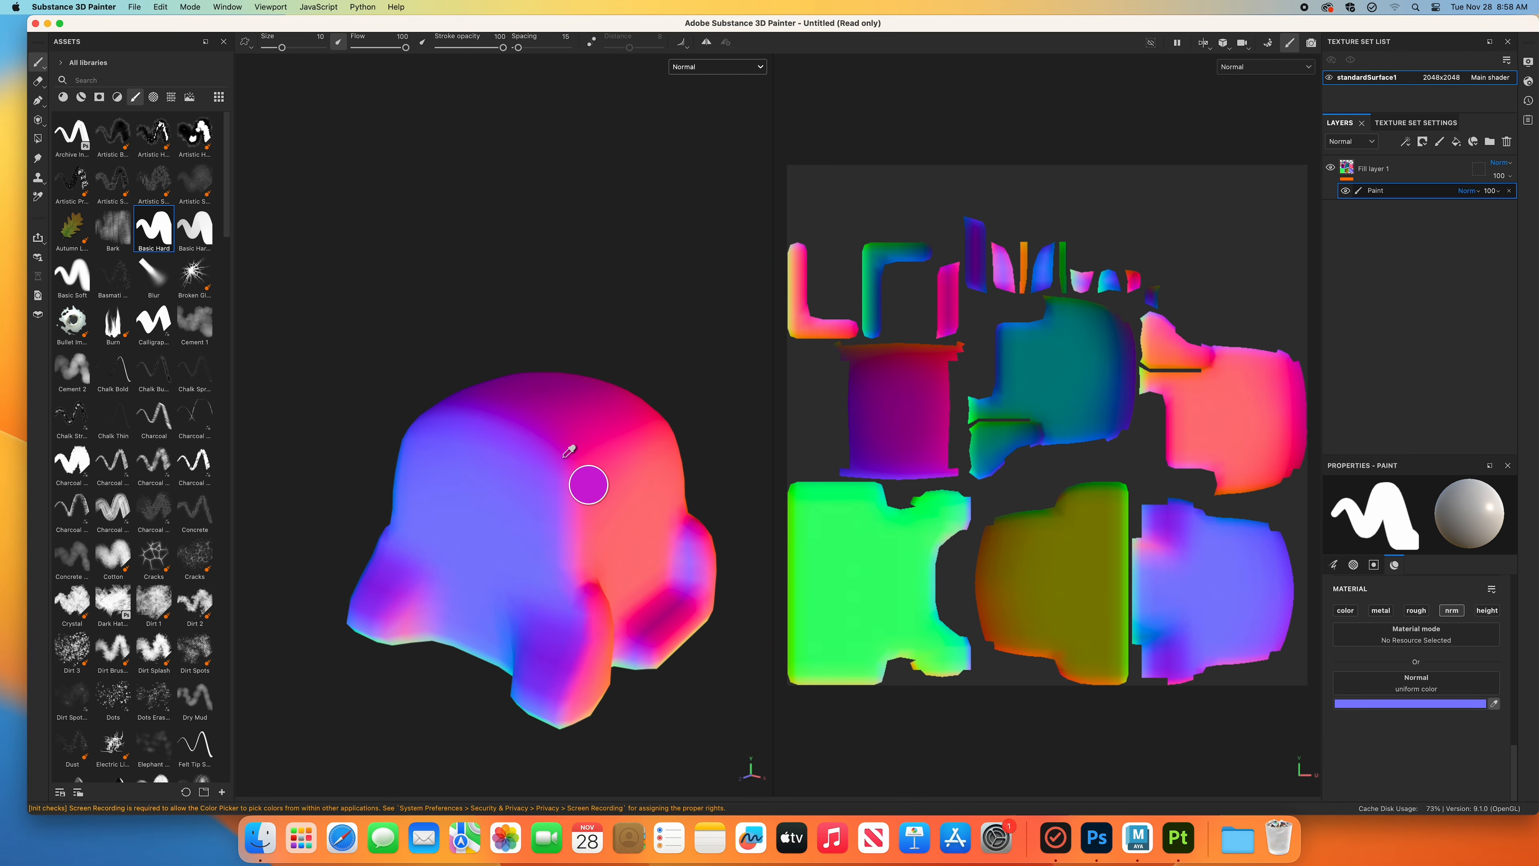
click(570, 477)
Paint several test strokes in the sampled magenta across the edge between the model's front and side.
scroll(574, 520, up, 5)
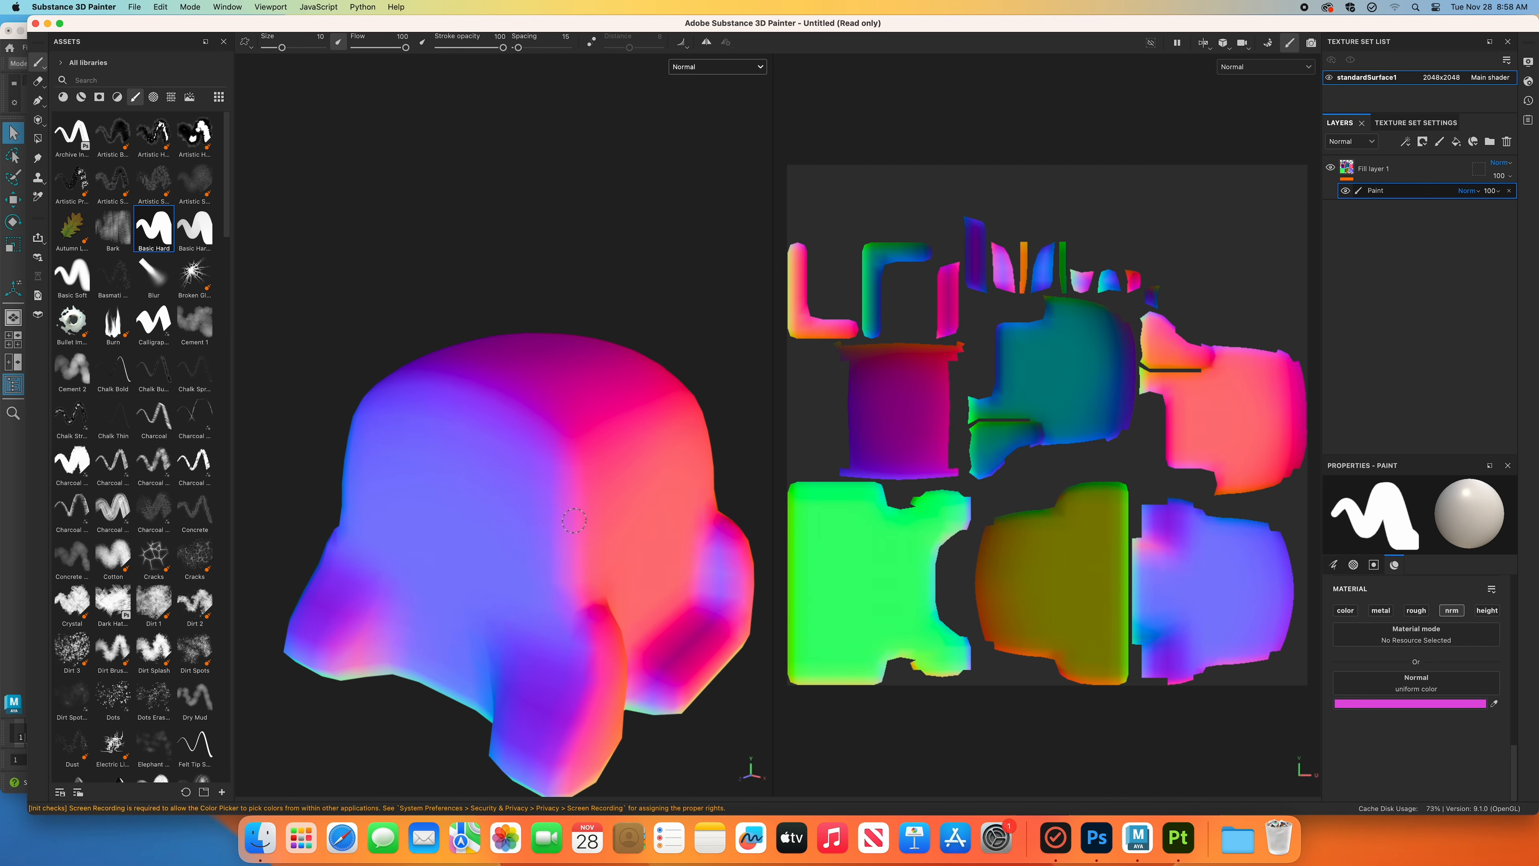
scroll(573, 520, up, 2)
mouse_move(574, 520)
alt+mouse_down()
mouse_move(629, 509)
mouse_move(576, 526)
alt+mouse_up()
drag(576, 423, 576, 648)
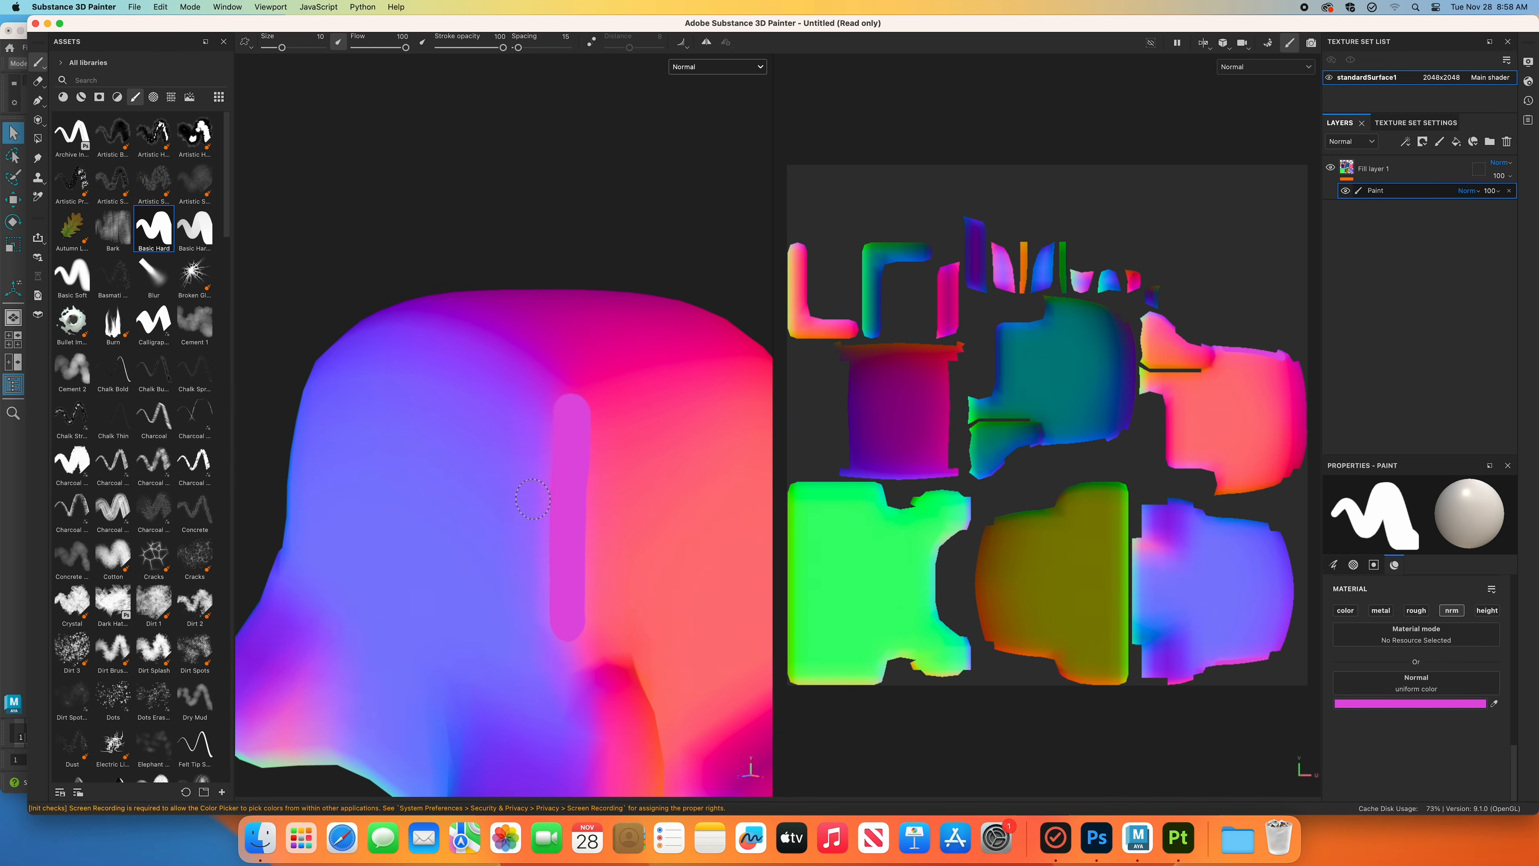
drag(534, 447, 534, 591)
mouse_move(603, 485)
mouse_down()
mouse_move(605, 600)
mouse_move(625, 570)
mouse_move(606, 540)
mouse_up()
drag(652, 463, 653, 570)
mouse_move(688, 466)
mouse_down()
mouse_move(678, 618)
mouse_move(757, 612)
mouse_move(712, 611)
mouse_up()
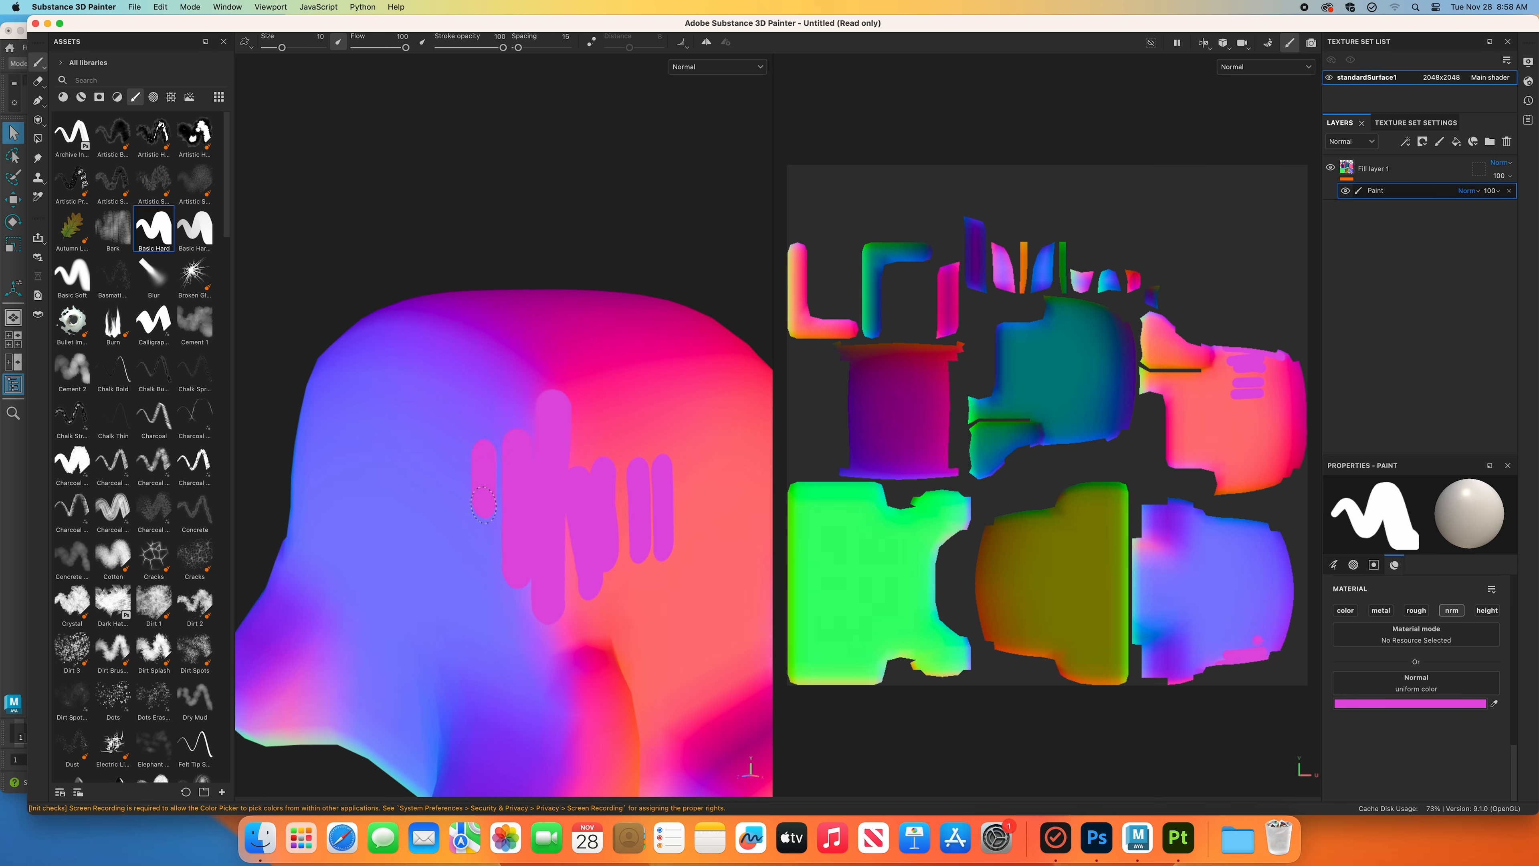
mouse_move(484, 505)
mouse_down()
mouse_move(451, 485)
mouse_move(388, 485)
mouse_up()
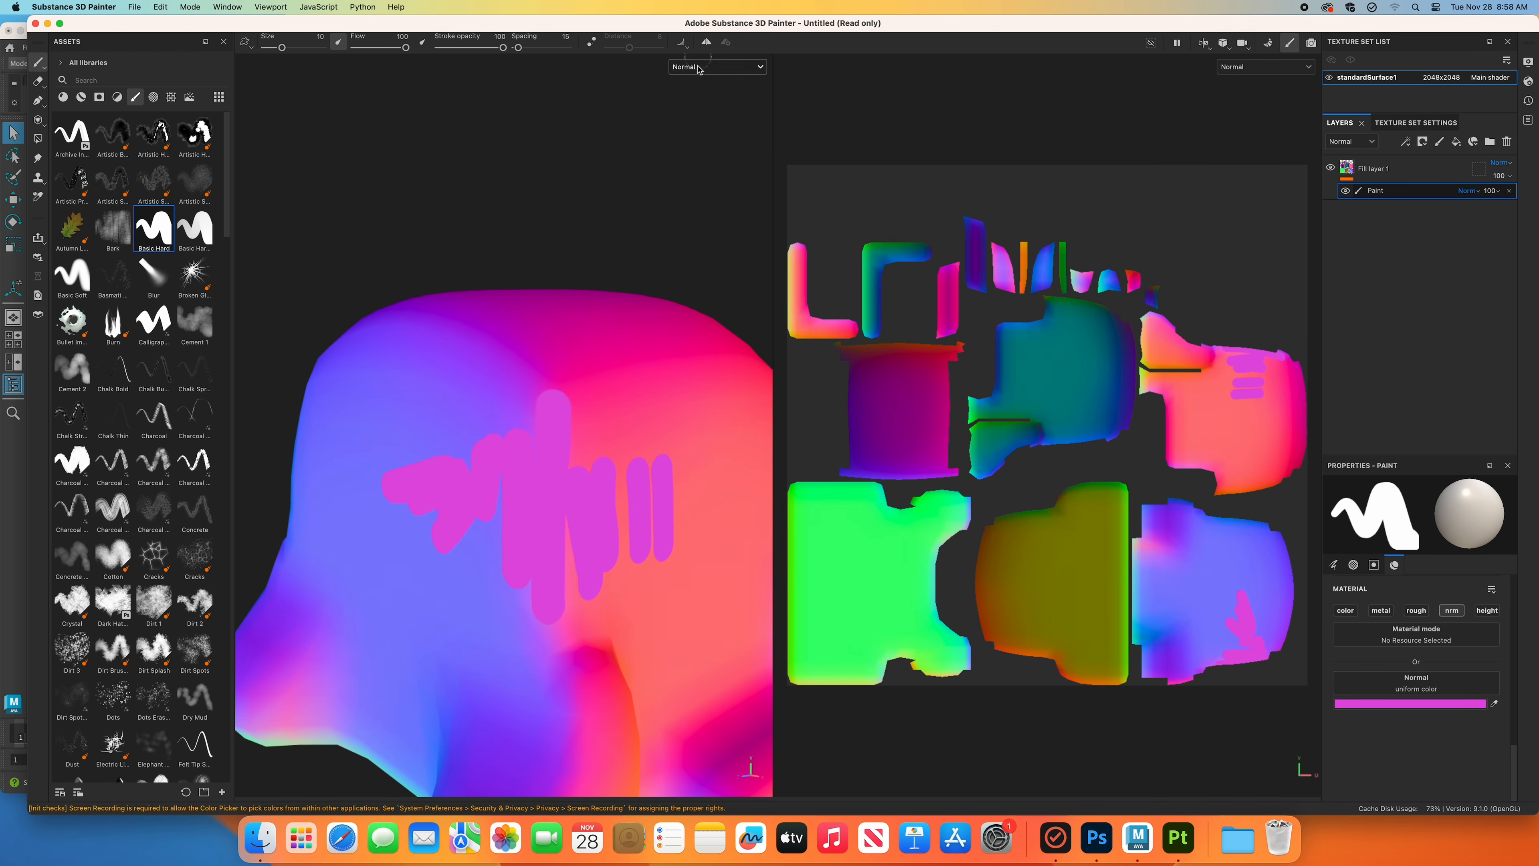
Switch the viewports to the Material display and examine how the painted normal strokes change the shading on the front and side.
alt+drag(457, 385, 724, 97)
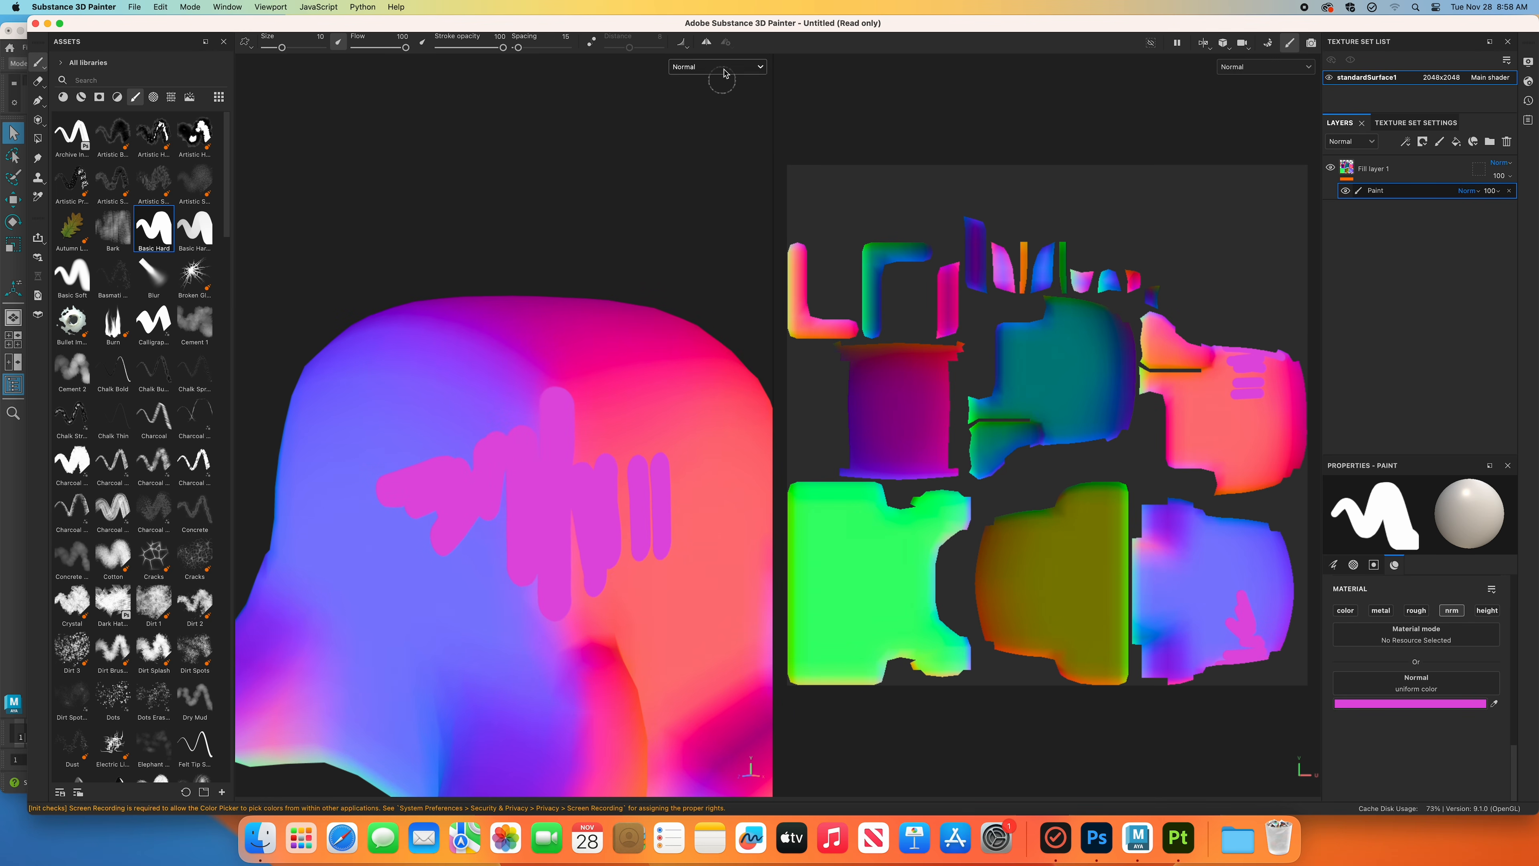
click(724, 68)
click(724, 101)
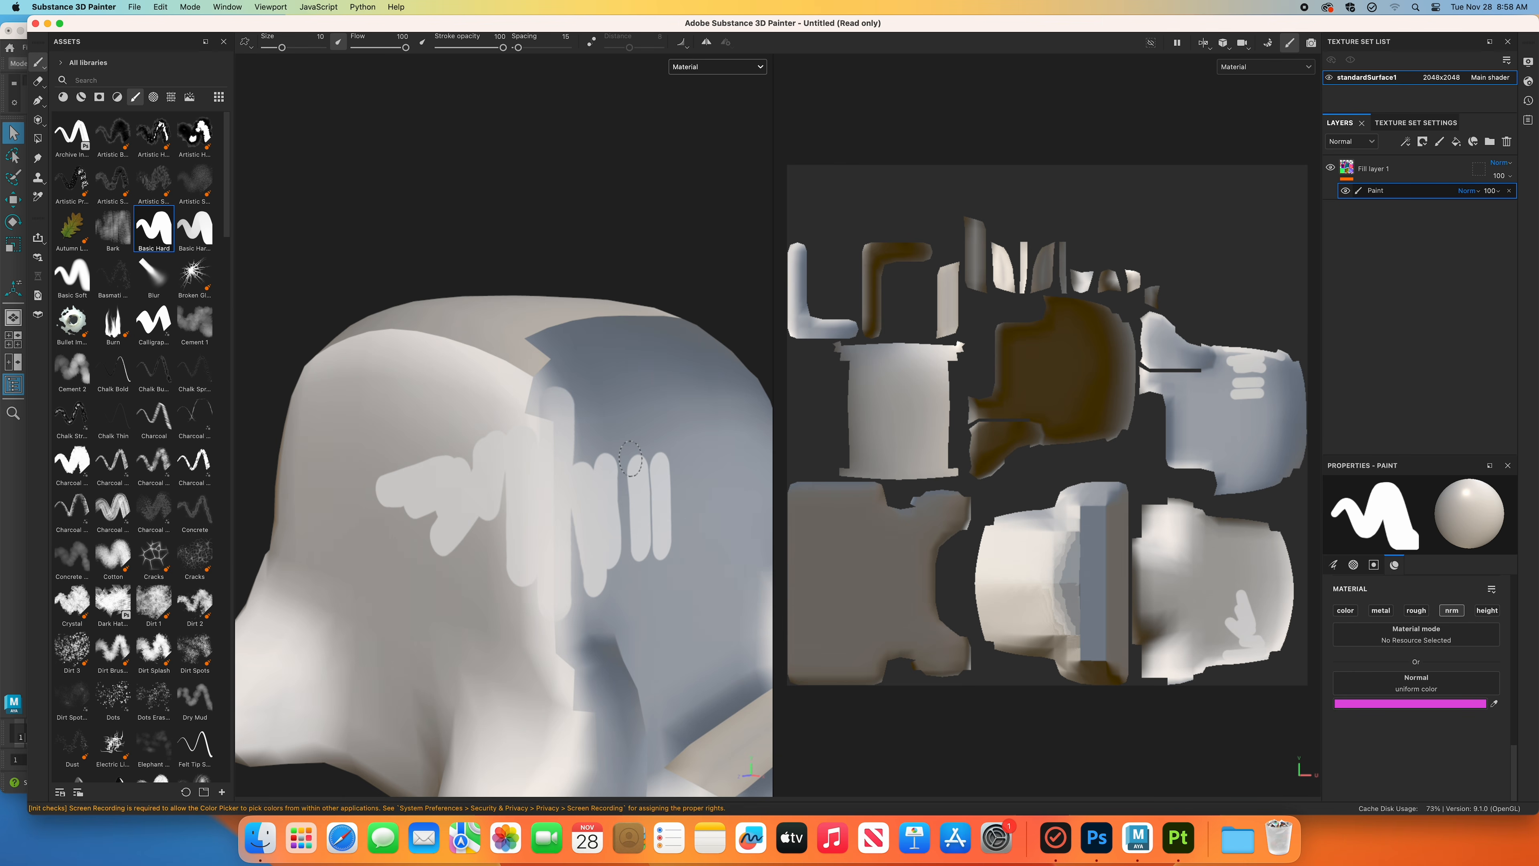
mouse_move(630, 459)
alt+right_down()
mouse_move(622, 435)
mouse_move(644, 468)
alt+right_up()
mouse_move(644, 468)
alt+mouse_down()
mouse_move(626, 491)
mouse_move(580, 499)
mouse_move(549, 474)
mouse_move(582, 533)
mouse_move(642, 516)
mouse_move(553, 489)
mouse_move(697, 550)
mouse_move(596, 557)
mouse_move(678, 547)
alt+mouse_up()
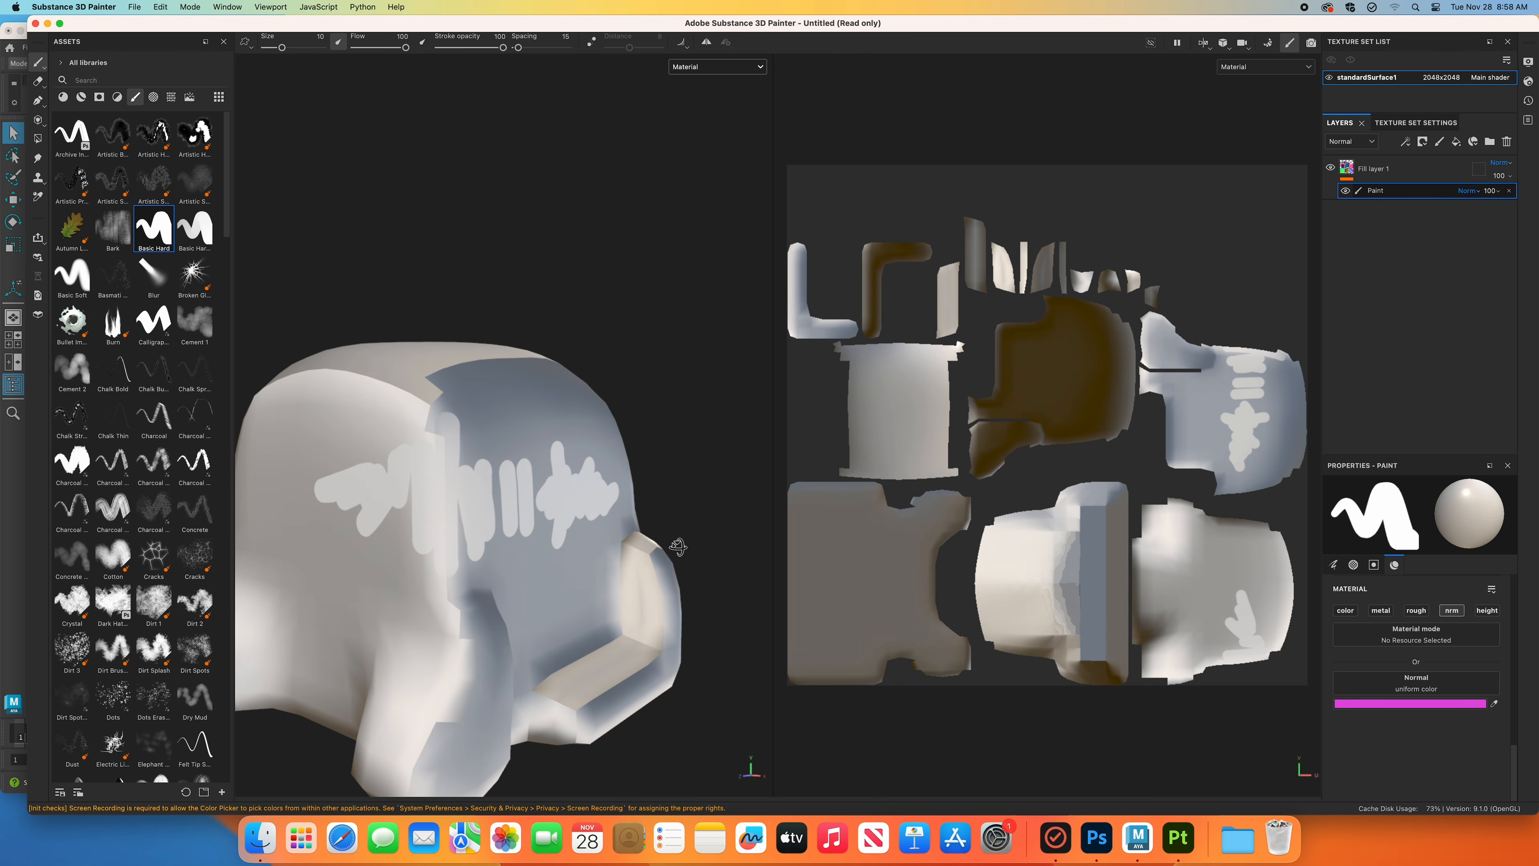
alt+drag(525, 570, 562, 571)
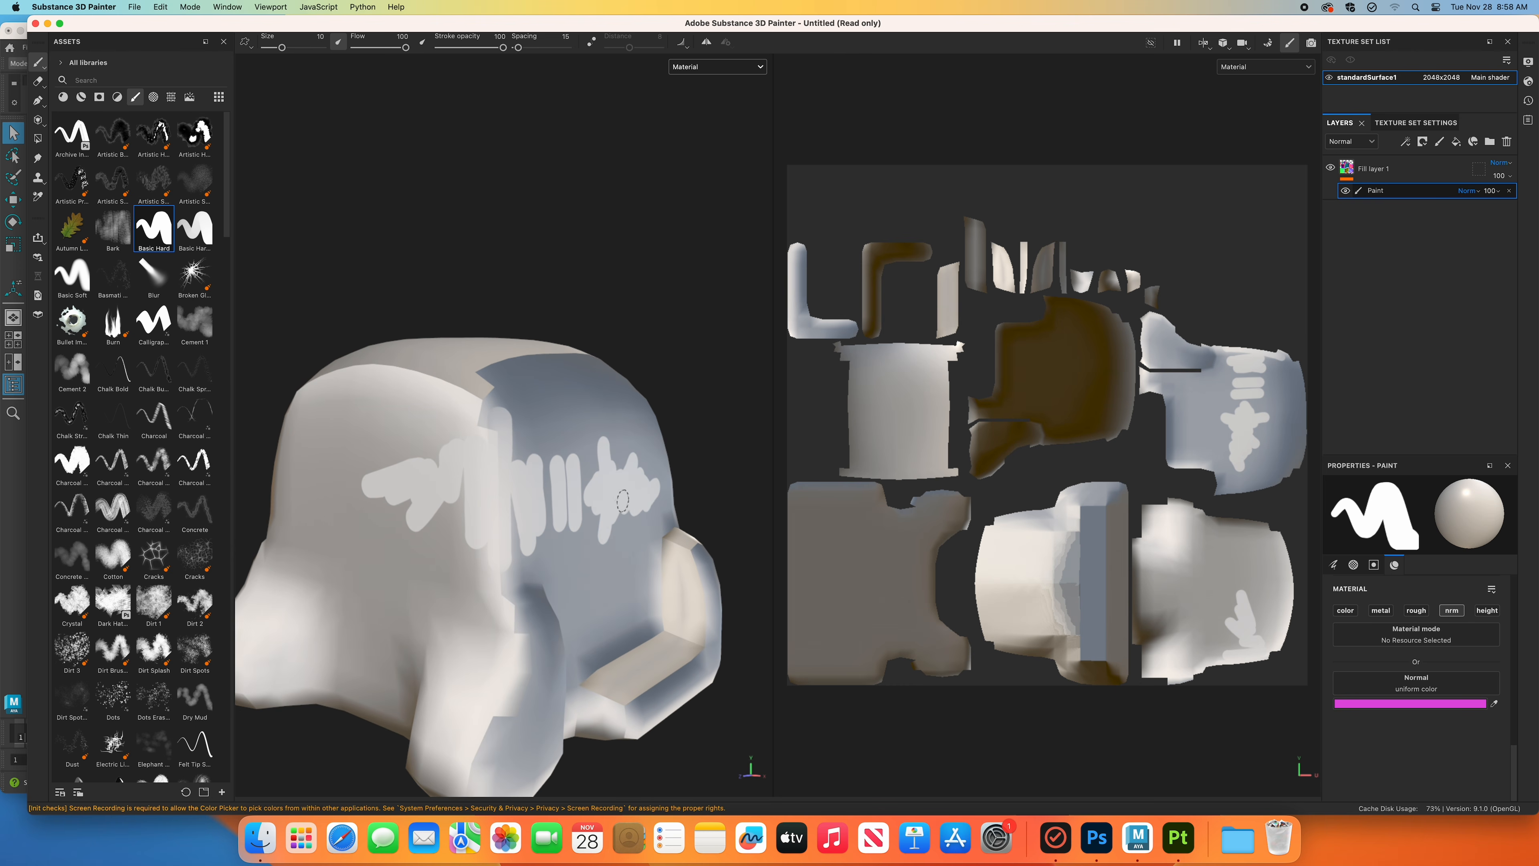
alt+drag(622, 501, 598, 445)
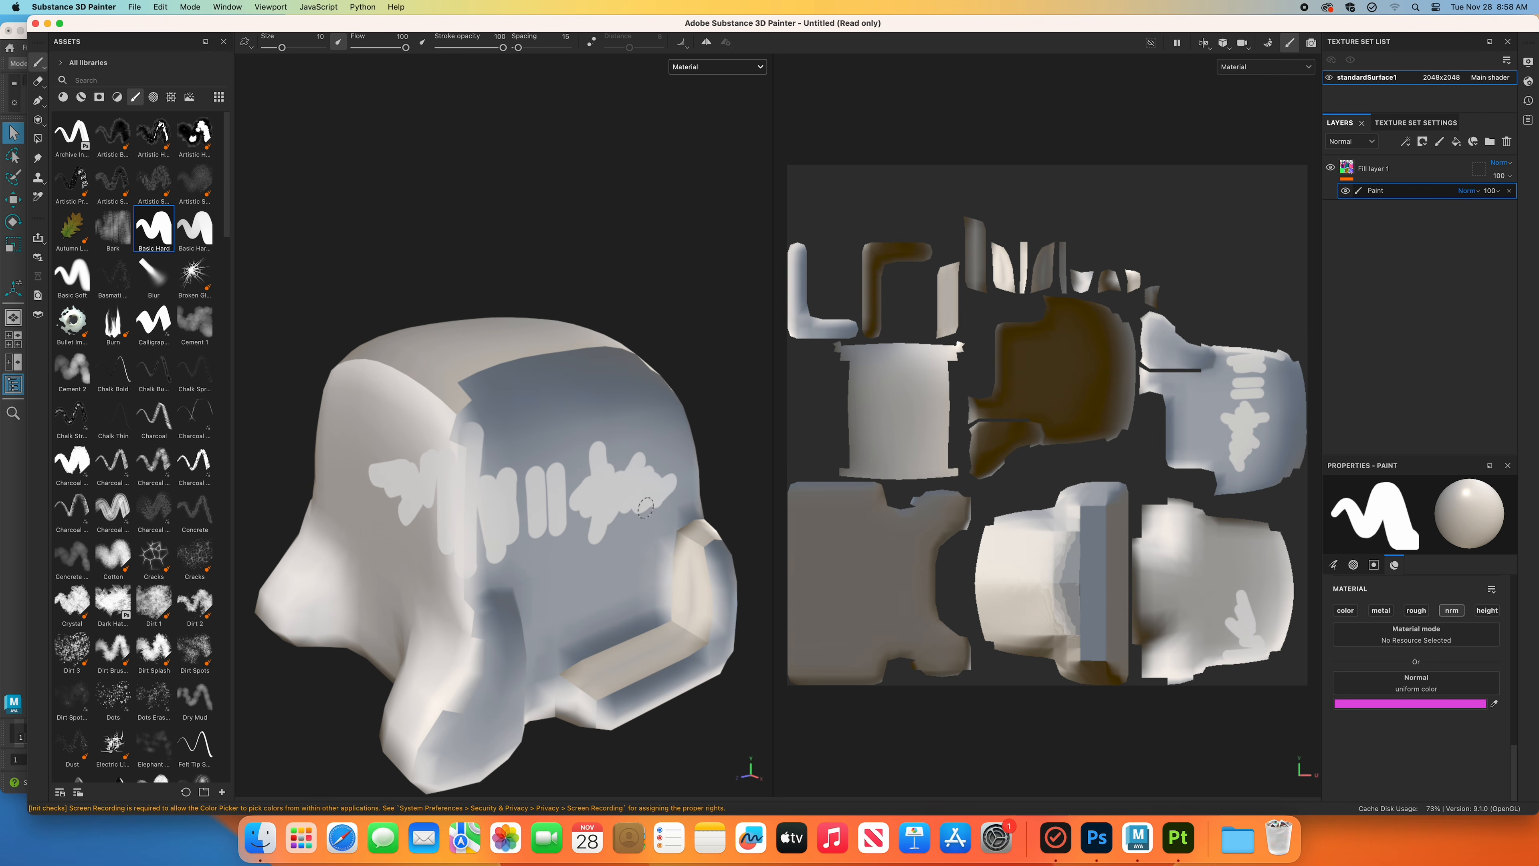
alt+middle_drag(581, 556, 618, 559)
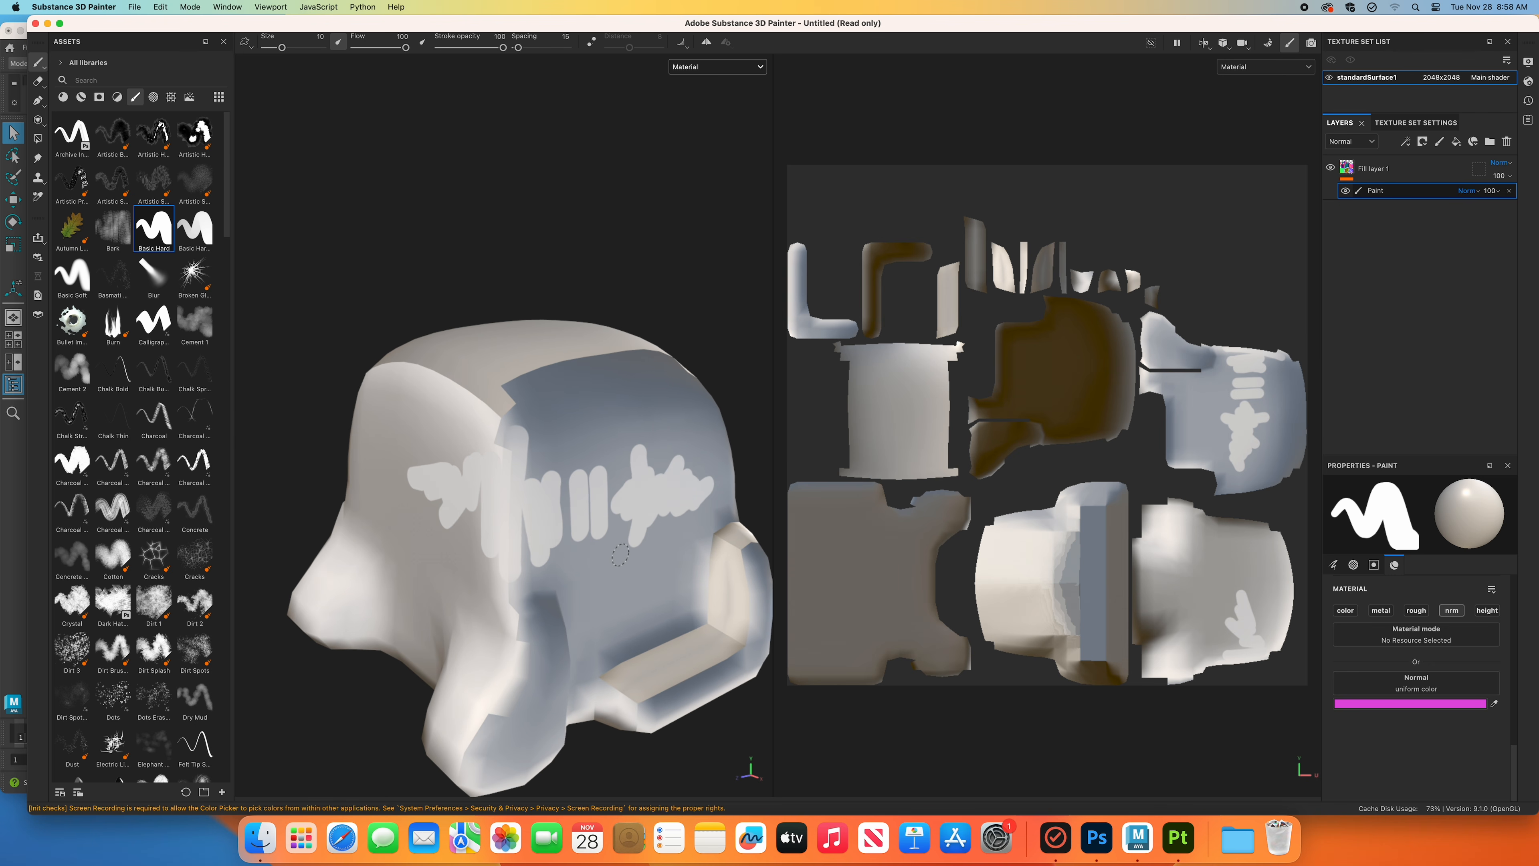
mouse_move(544, 557)
alt+mouse_down()
mouse_move(619, 539)
mouse_move(520, 546)
alt+mouse_up()
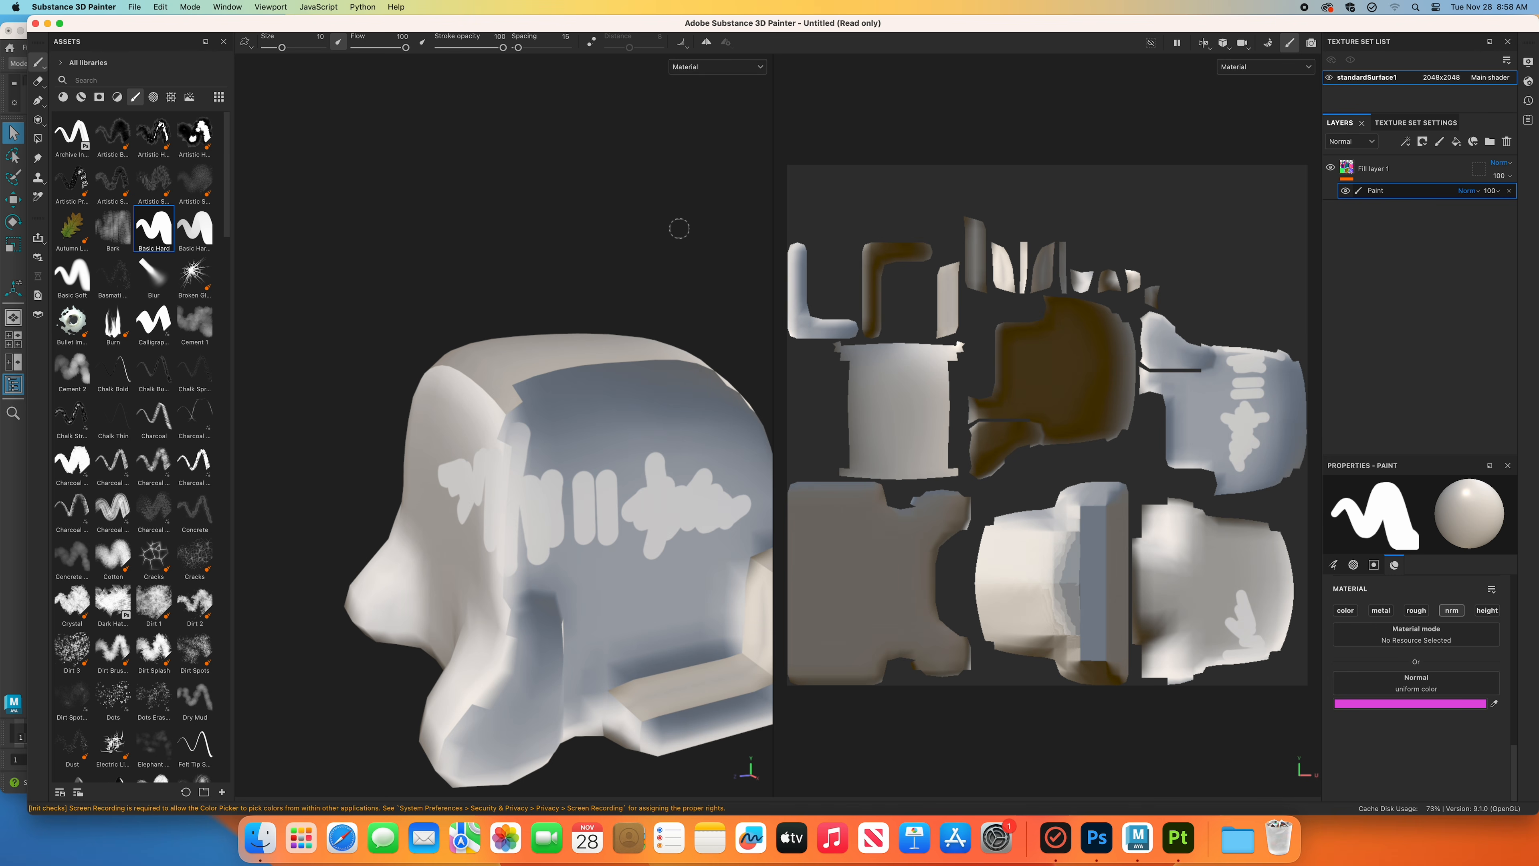
Undo all the magenta test strokes and return the viewports to the single Normal channel display.
key(super+z)
key(super+z)
key(super+z)
key(super+z)
key(super+z)
key(super+z)
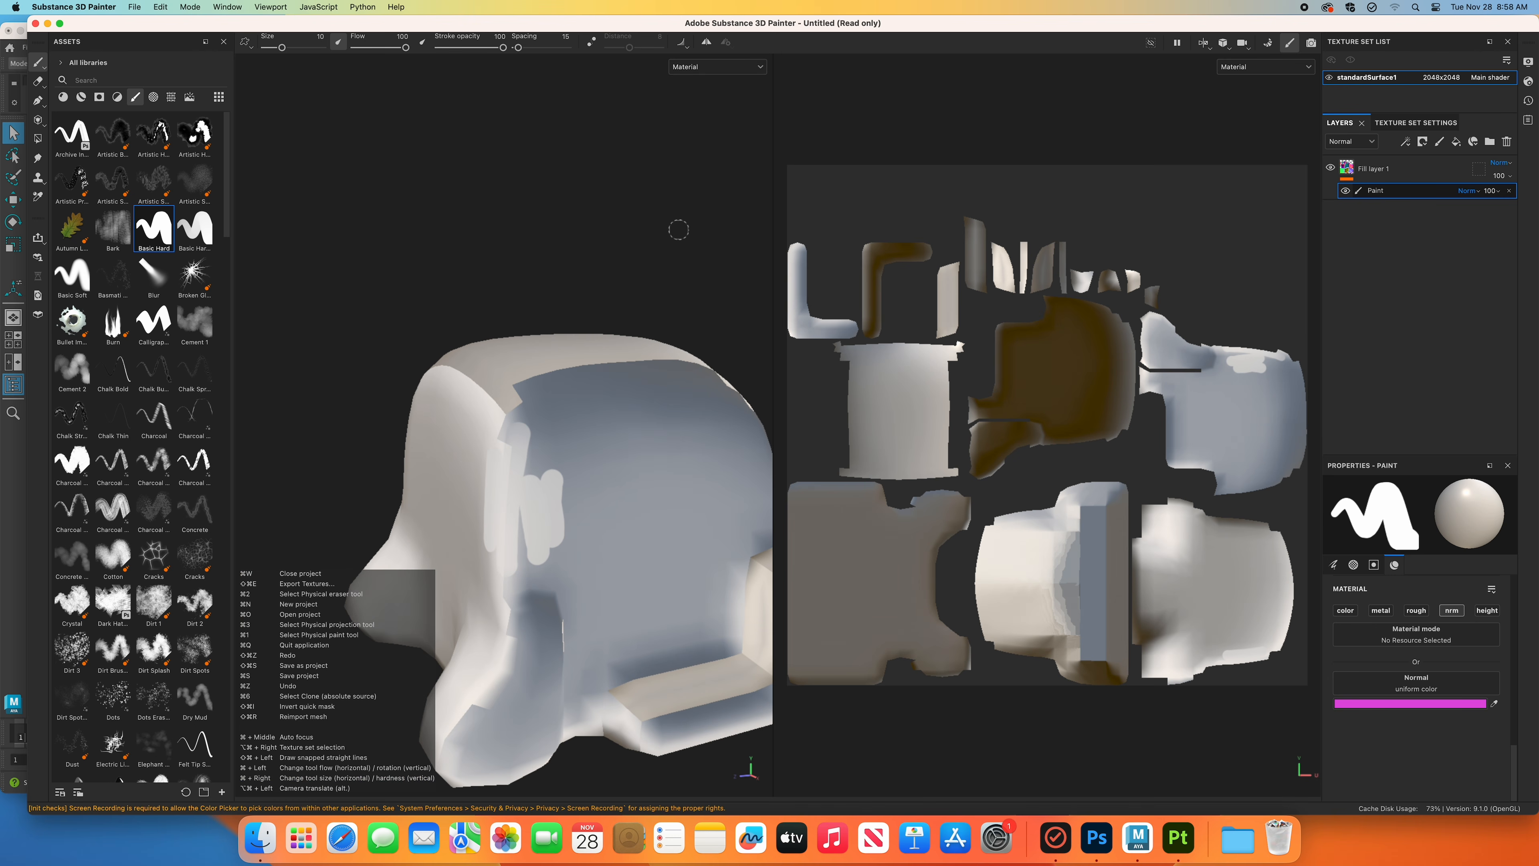
key(super+z)
key(super+z)
click(721, 66)
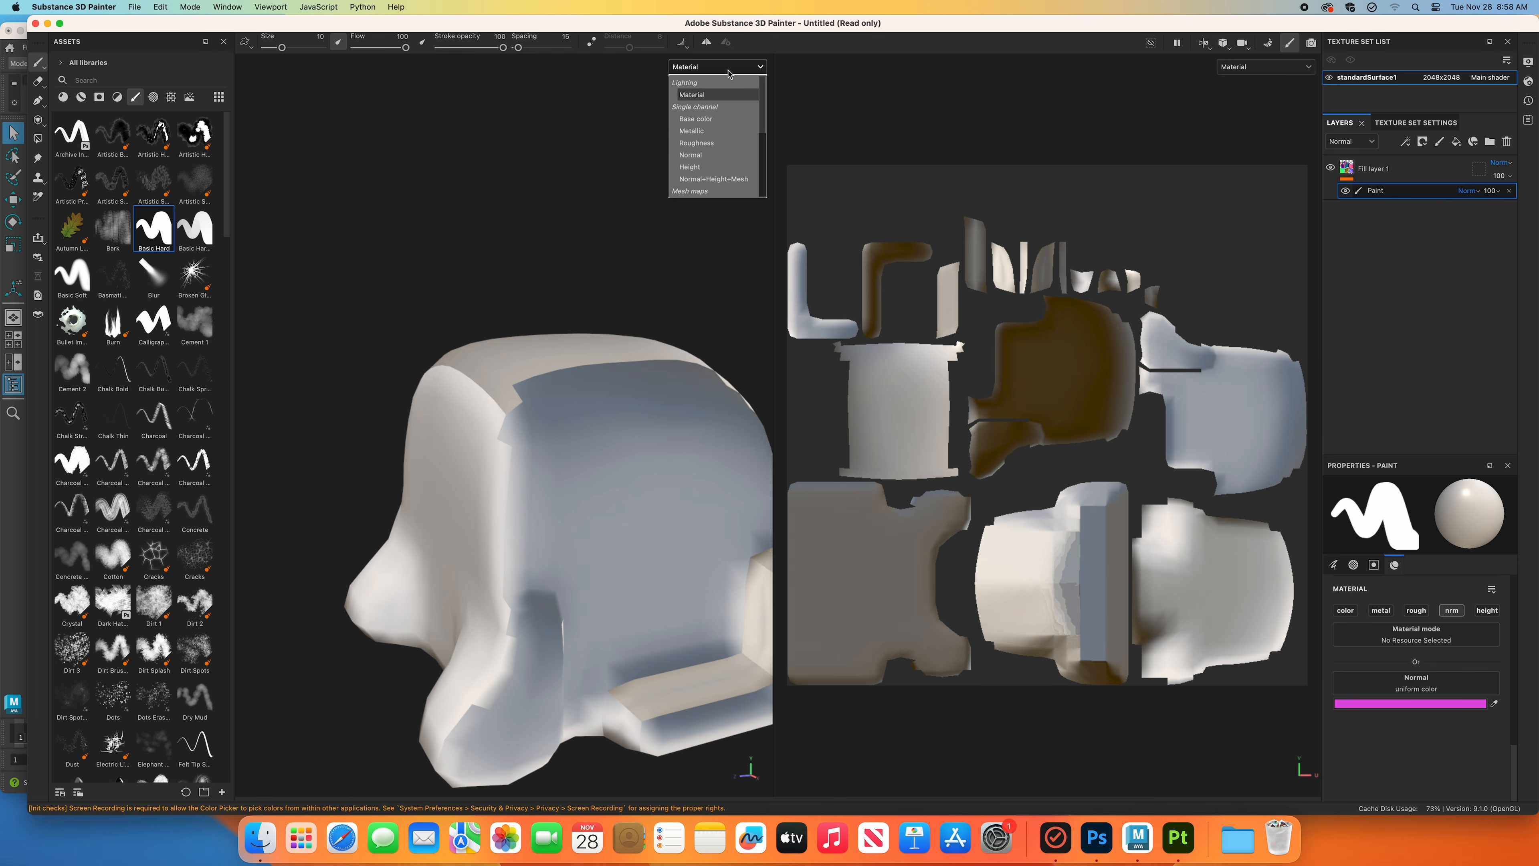
click(691, 155)
mouse_move(460, 458)
alt+mouse_down()
mouse_move(533, 443)
mouse_move(504, 447)
mouse_move(518, 442)
alt+mouse_up()
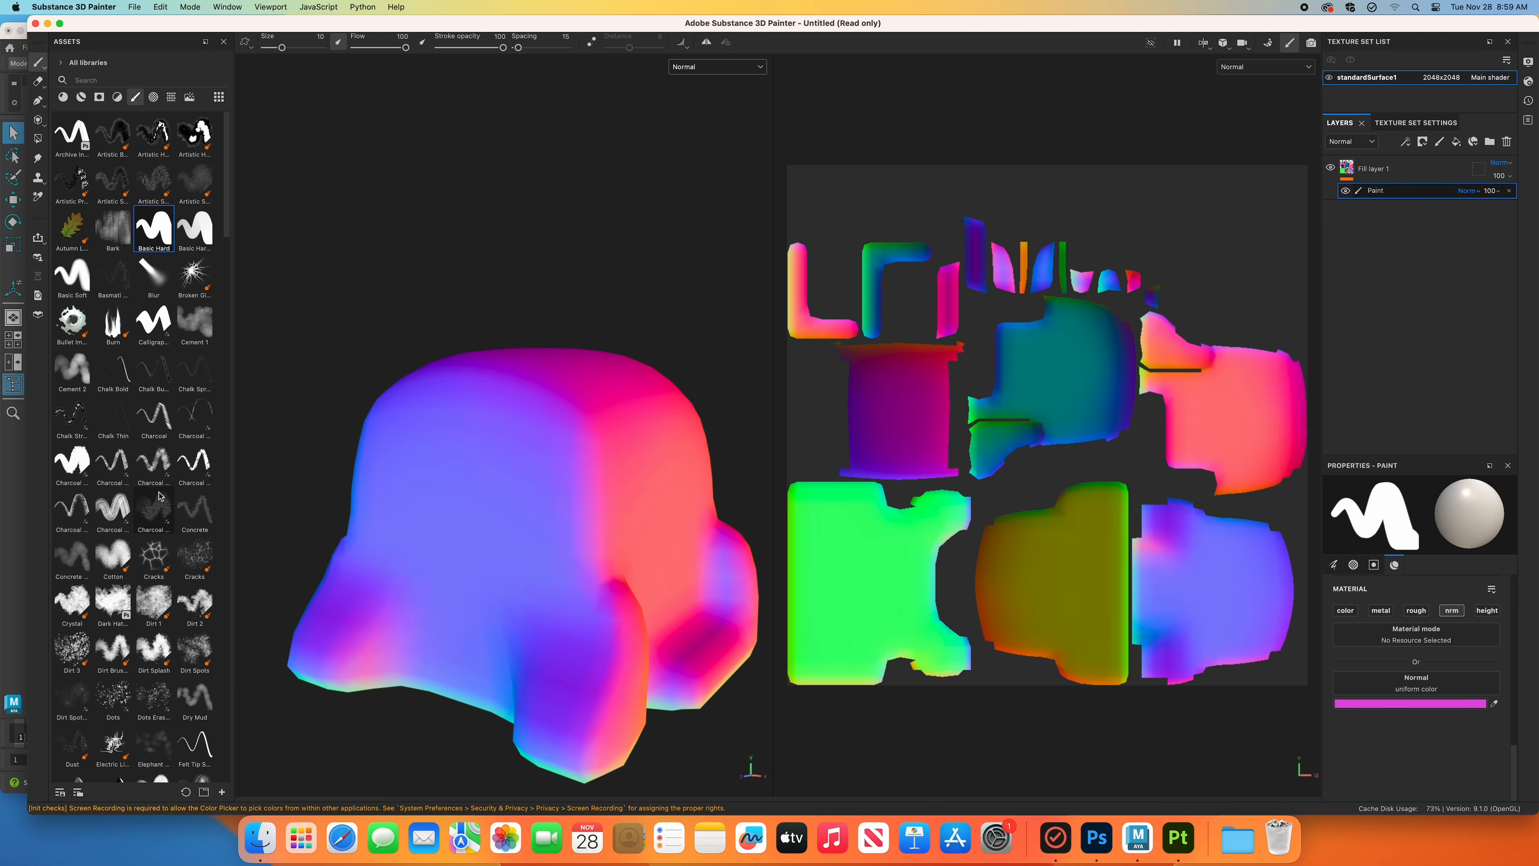
Try the Kyle's Concept Brushes - Dragon Scales brush on the model's side and front, and undo its strokes.
scroll(157, 473, down, 10)
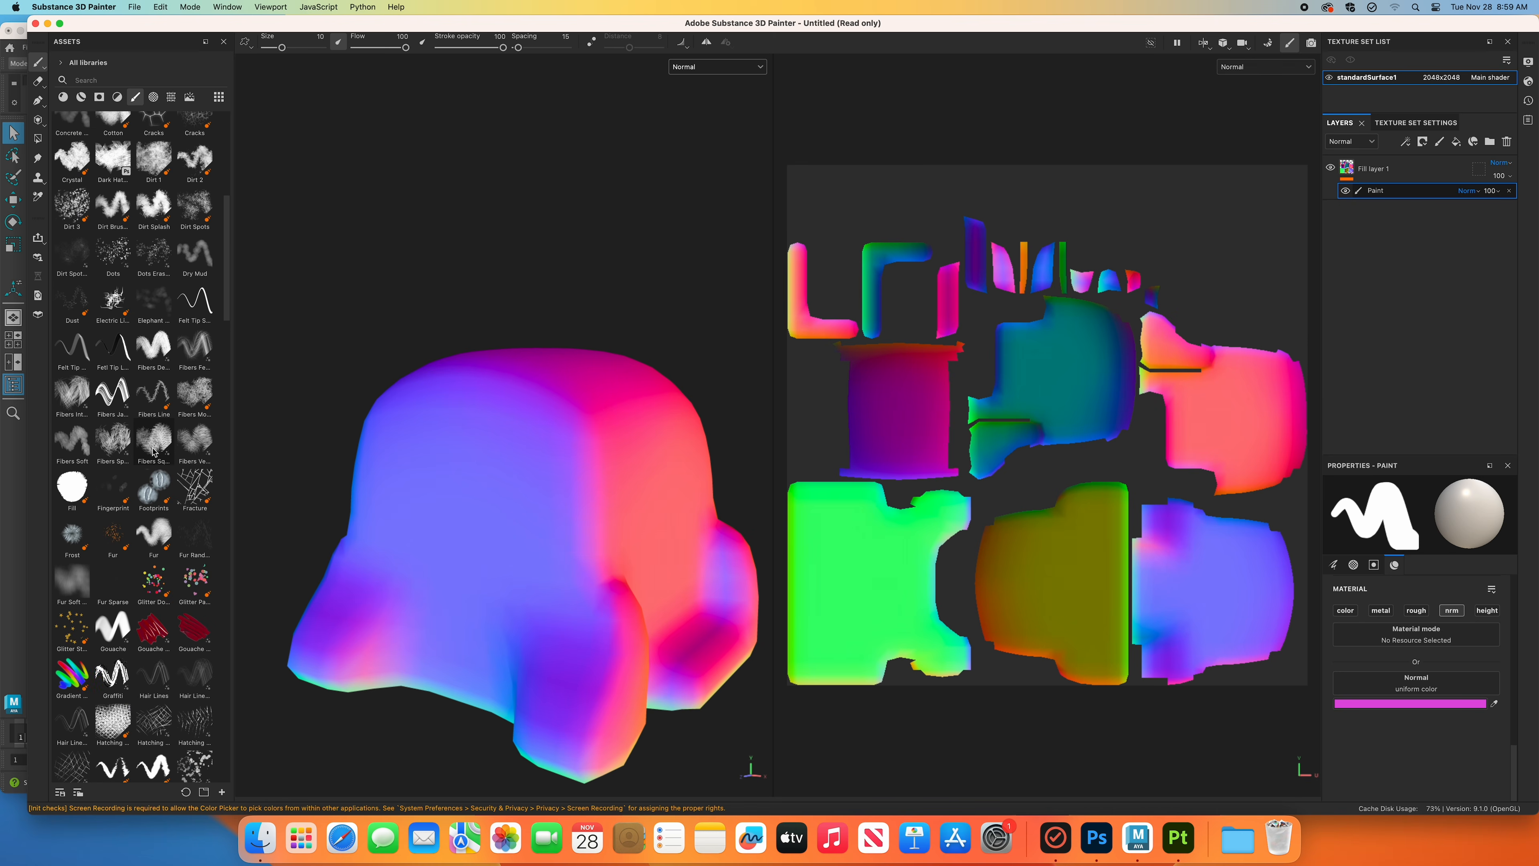
scroll(155, 461, down, 13)
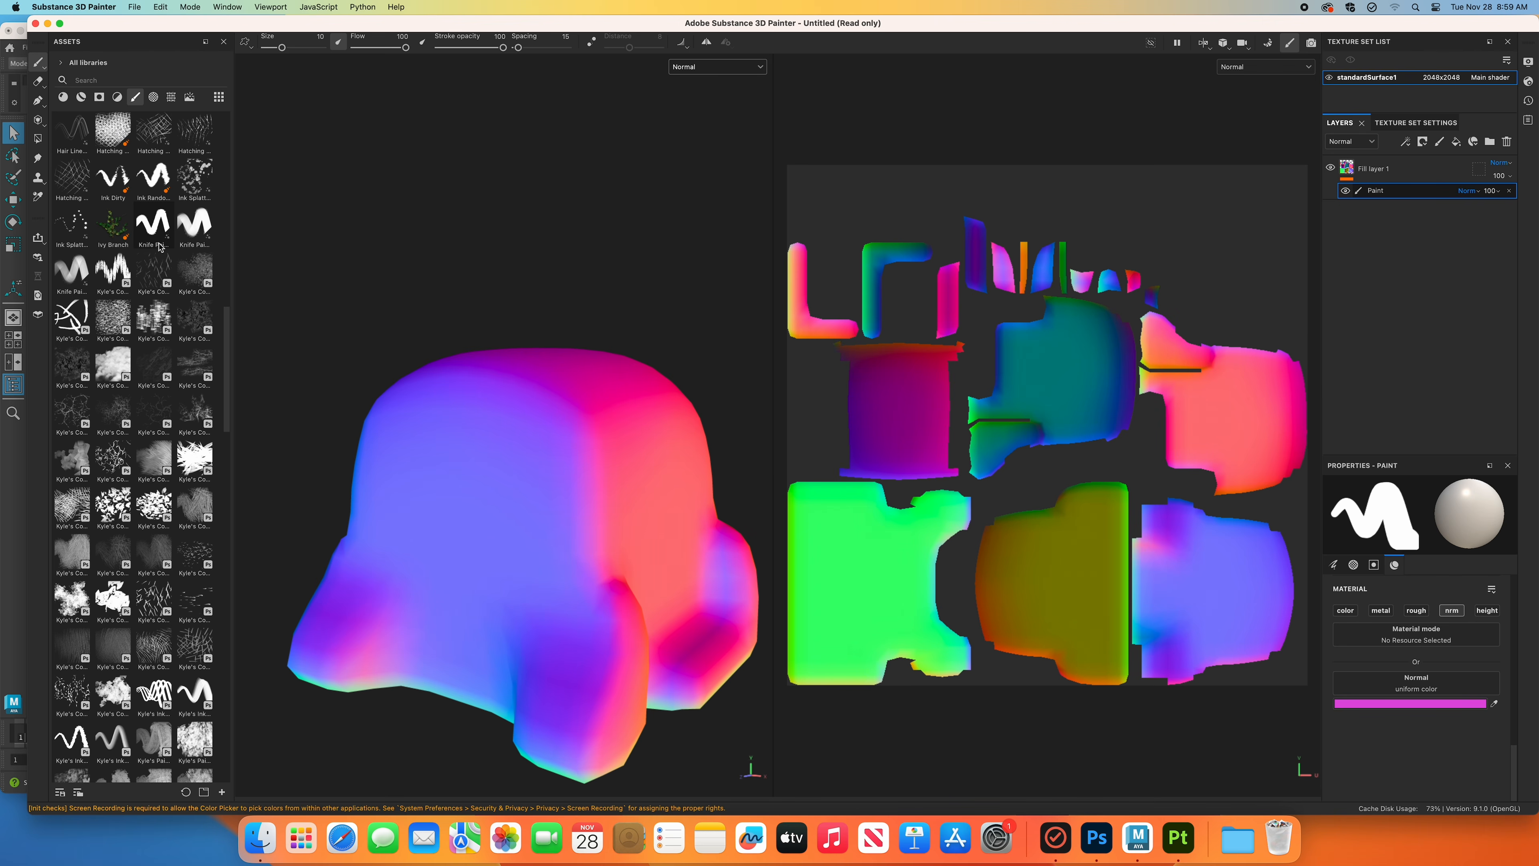
mouse_move(117, 465)
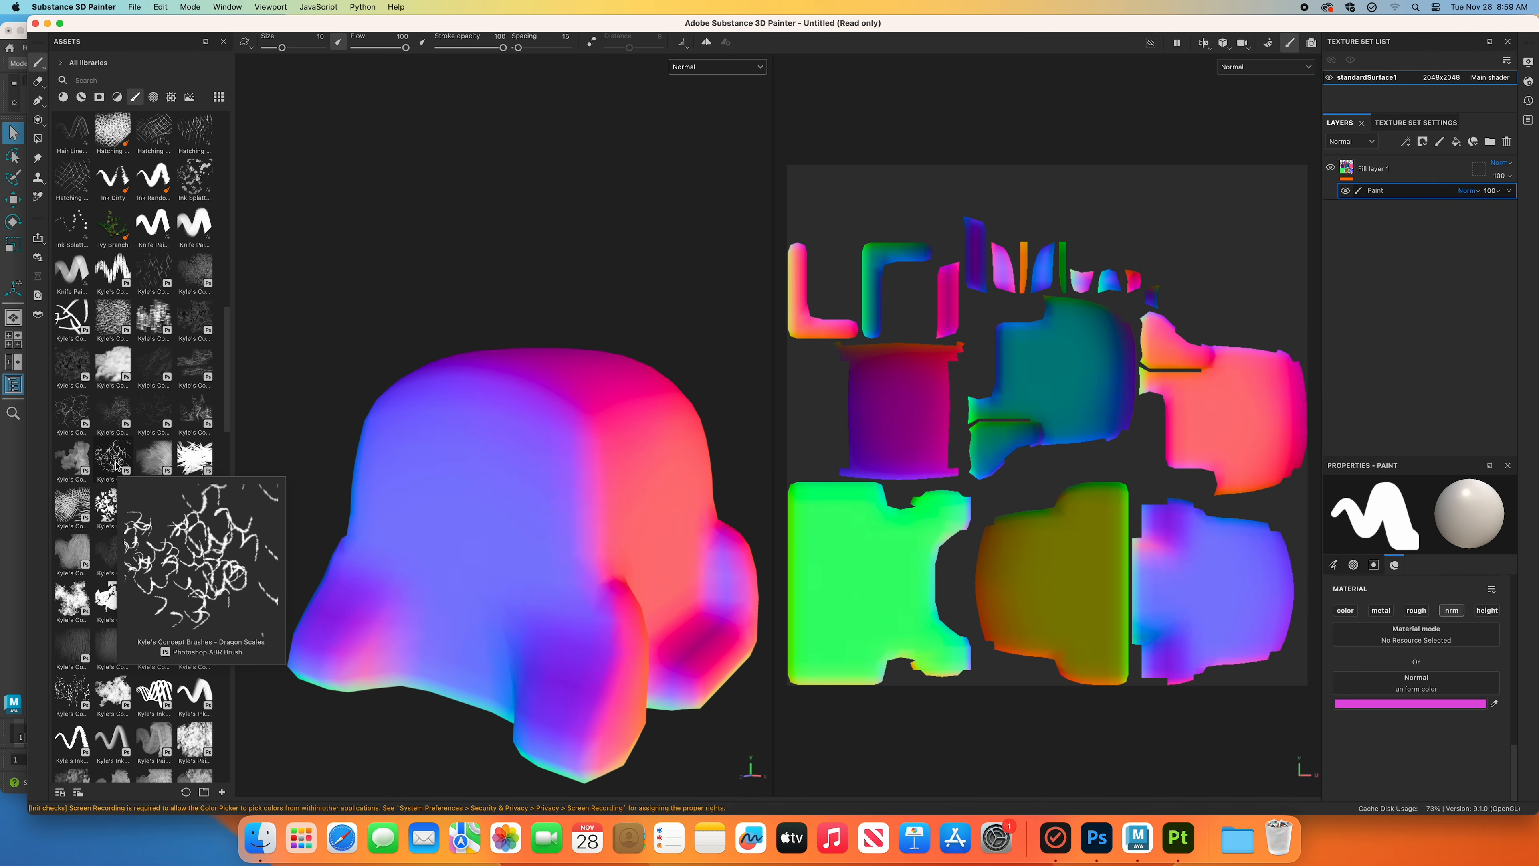
click(117, 465)
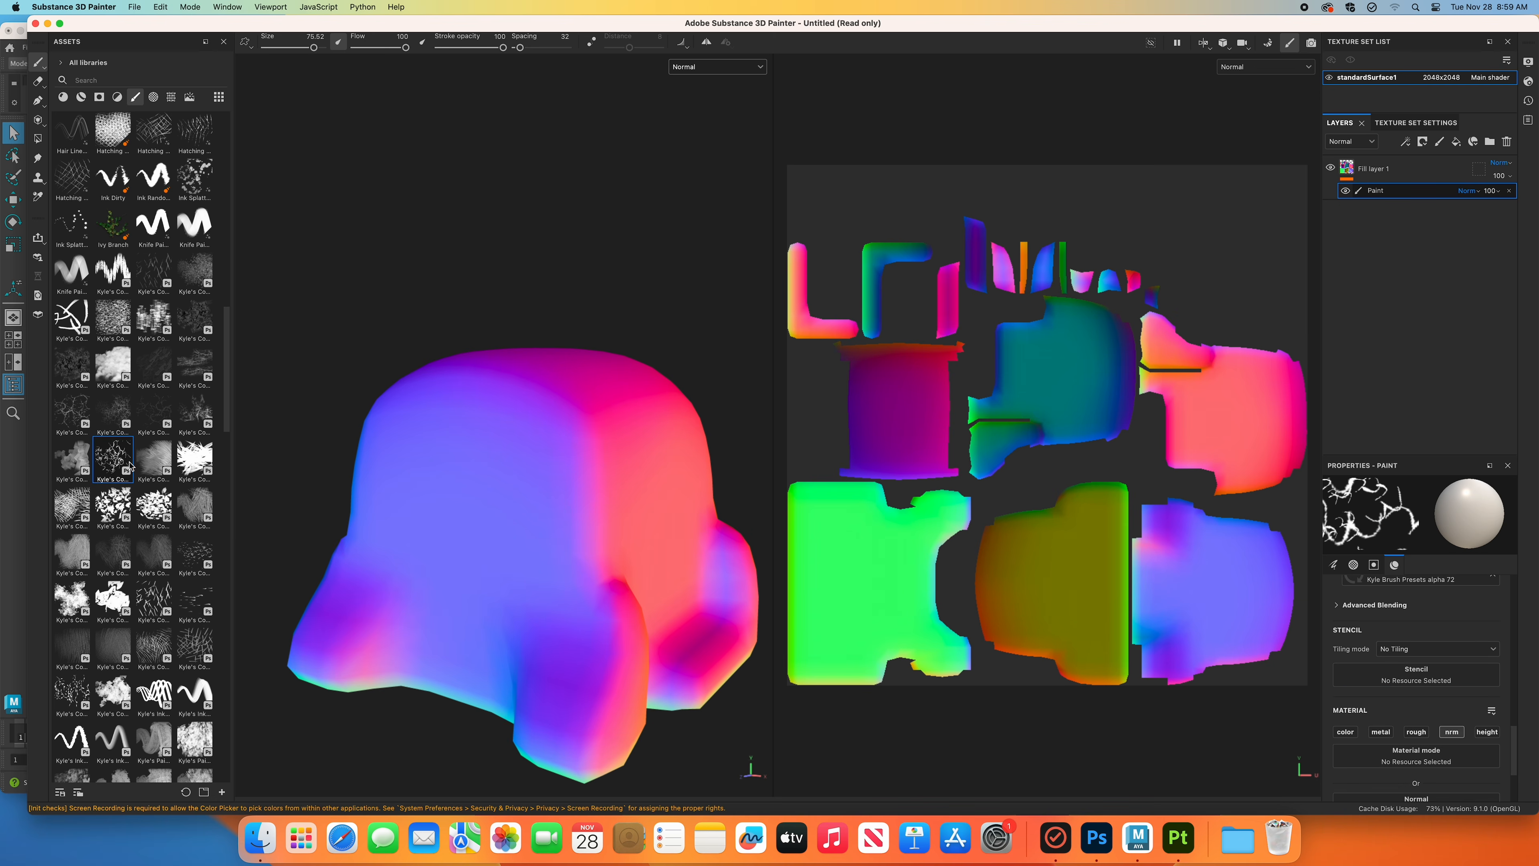
mouse_move(578, 534)
alt+mouse_down()
mouse_move(591, 522)
mouse_move(507, 512)
mouse_move(560, 524)
mouse_move(509, 507)
mouse_move(558, 491)
alt+mouse_up()
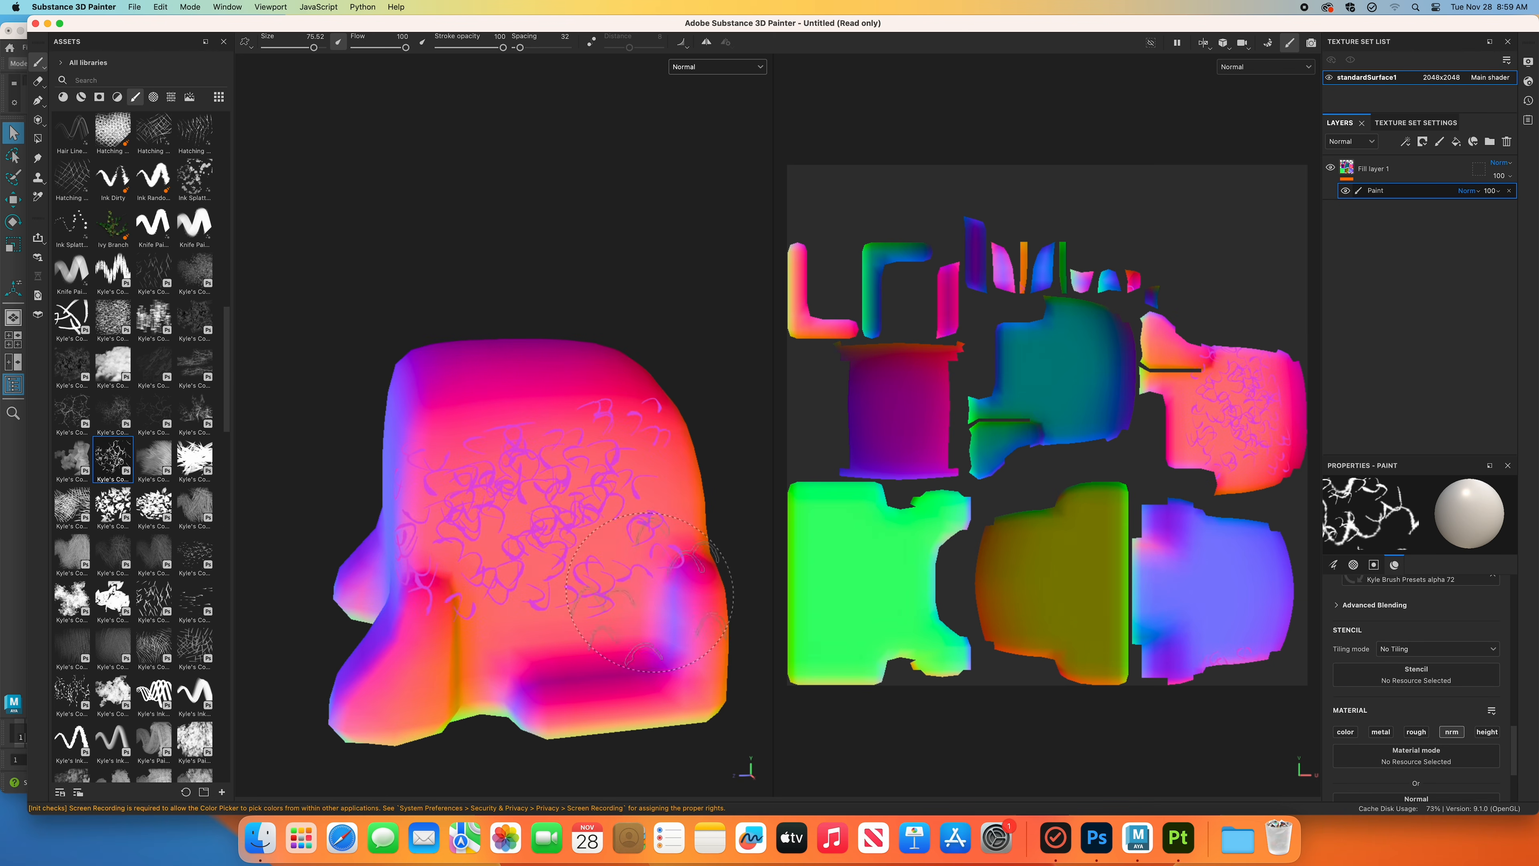
mouse_move(515, 580)
alt+mouse_down()
mouse_move(567, 590)
mouse_move(515, 545)
mouse_move(582, 569)
mouse_move(589, 548)
mouse_move(643, 560)
mouse_move(570, 535)
mouse_move(570, 560)
alt+mouse_up()
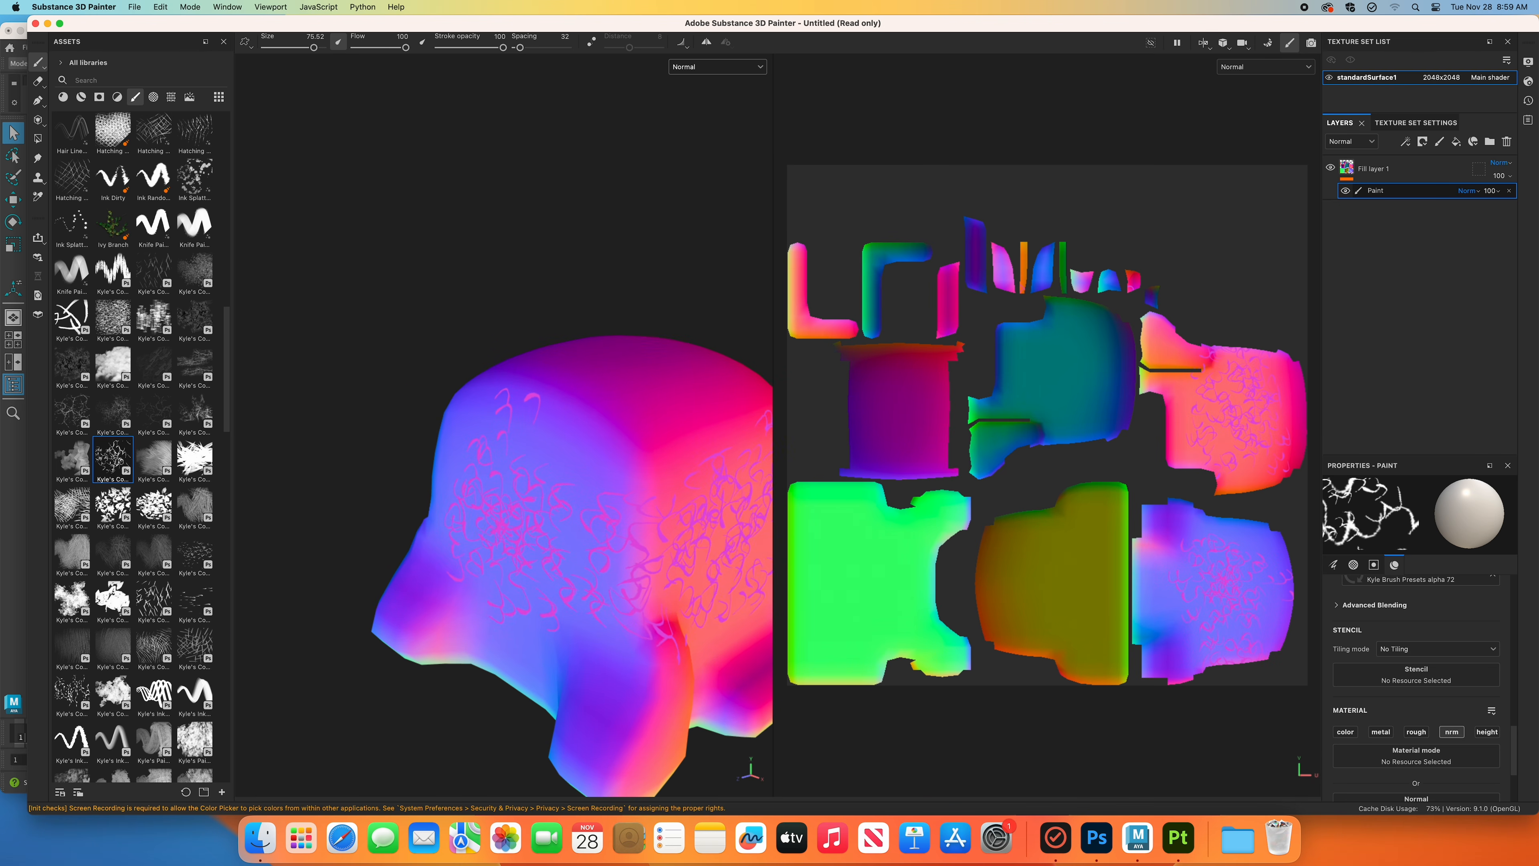
key(super+z)
key(super+z)
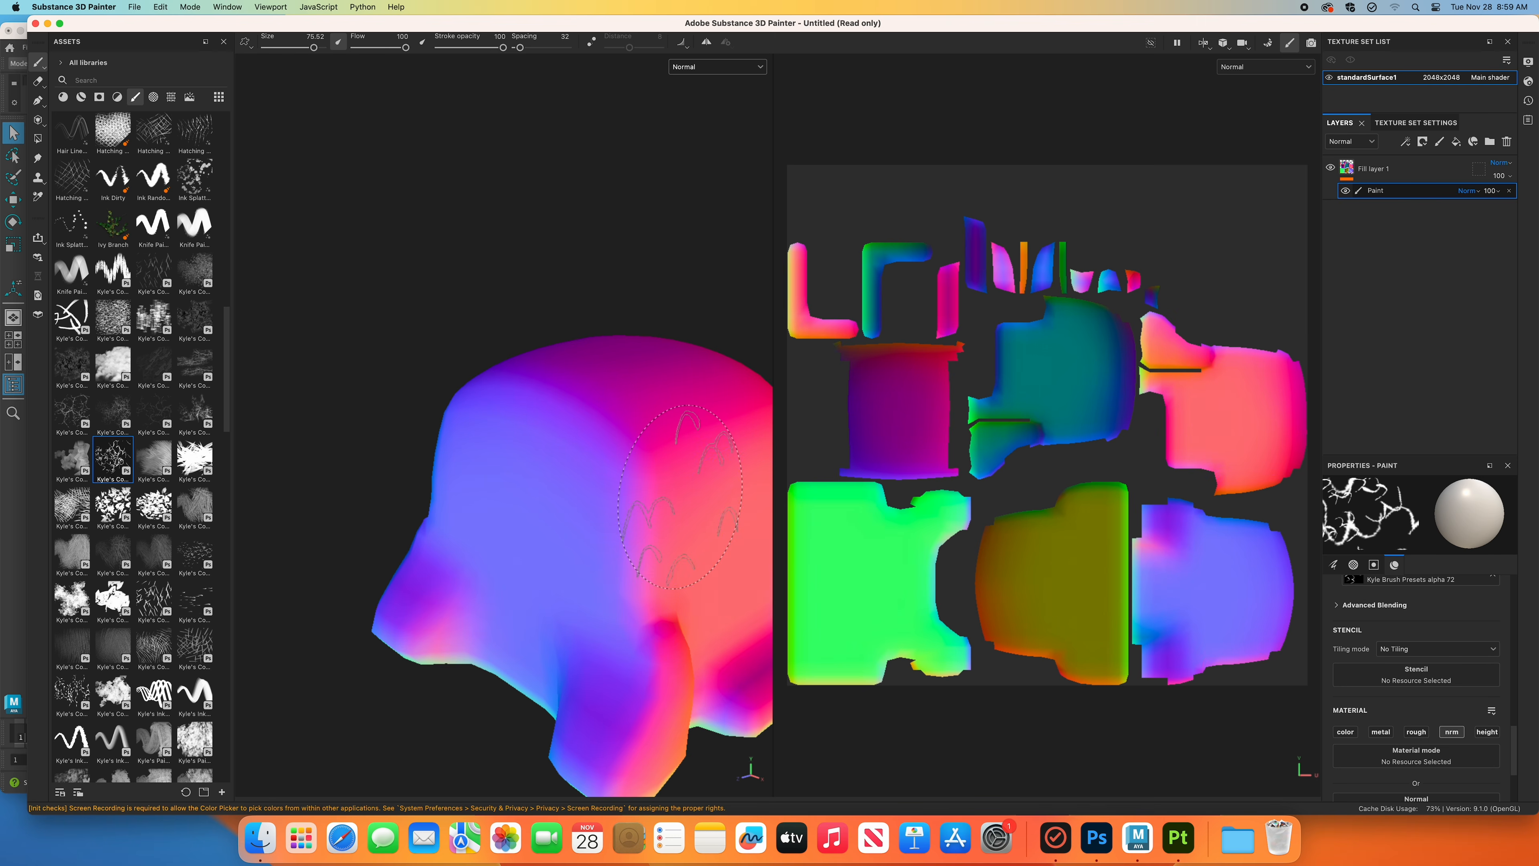
Browse the brush library and pick the Archive In... brush at its start for painting the normals.
scroll(167, 440, down, 10)
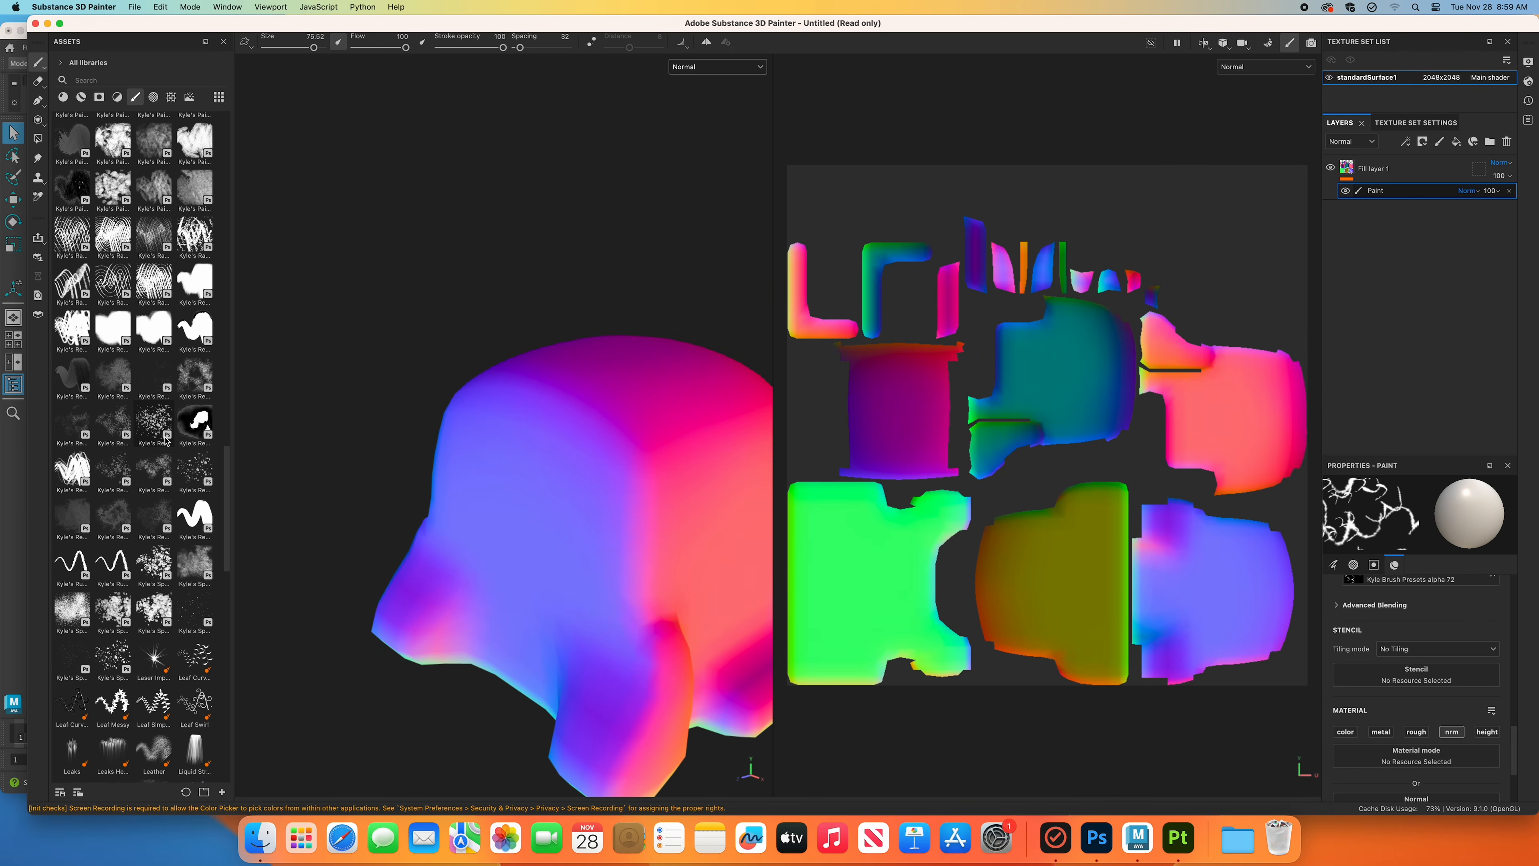
scroll(167, 440, up, 15)
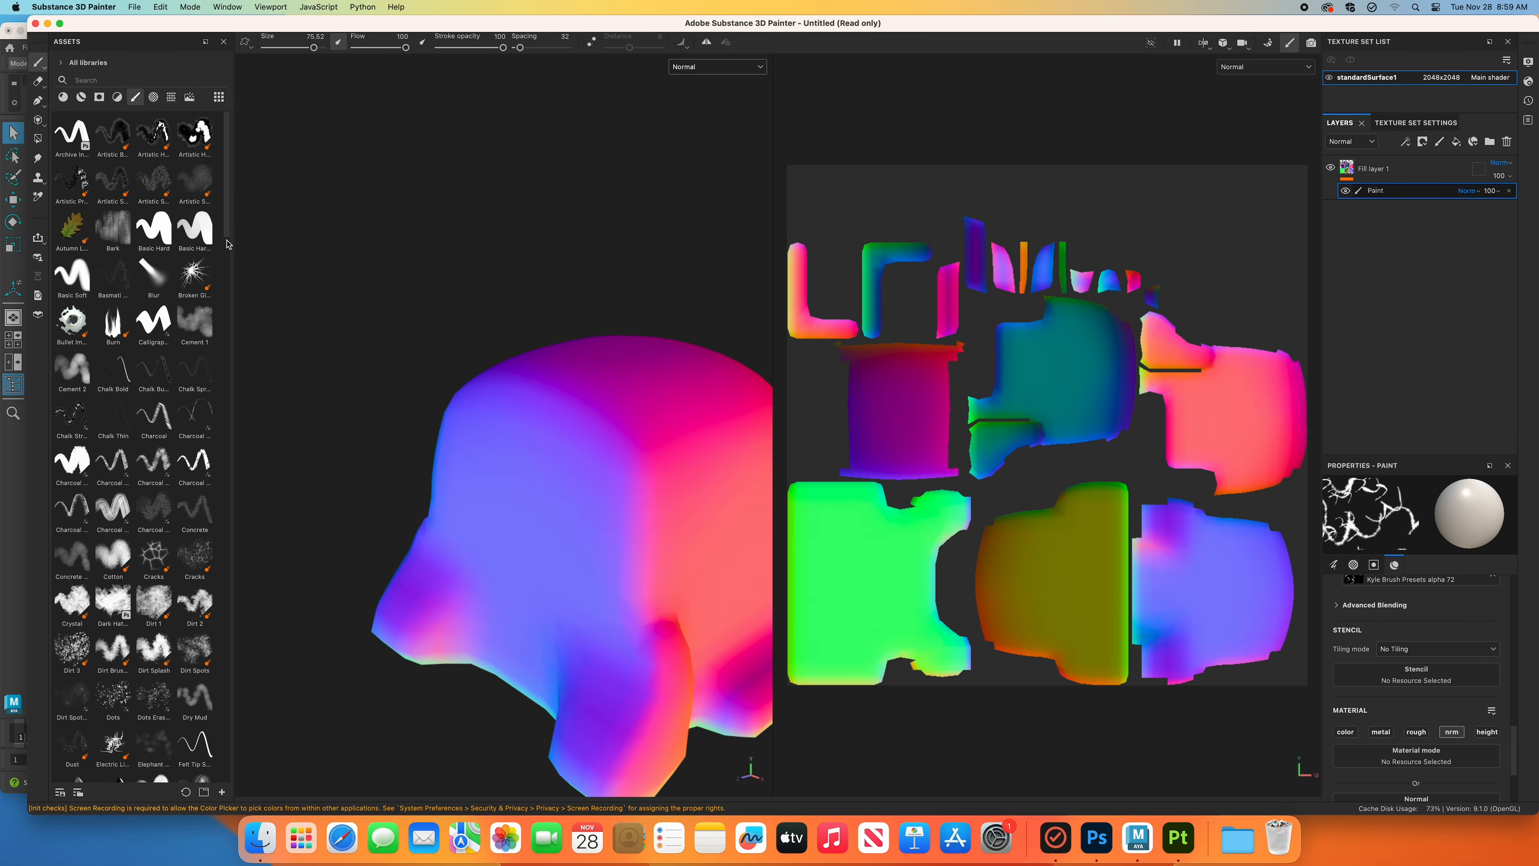
click(86, 153)
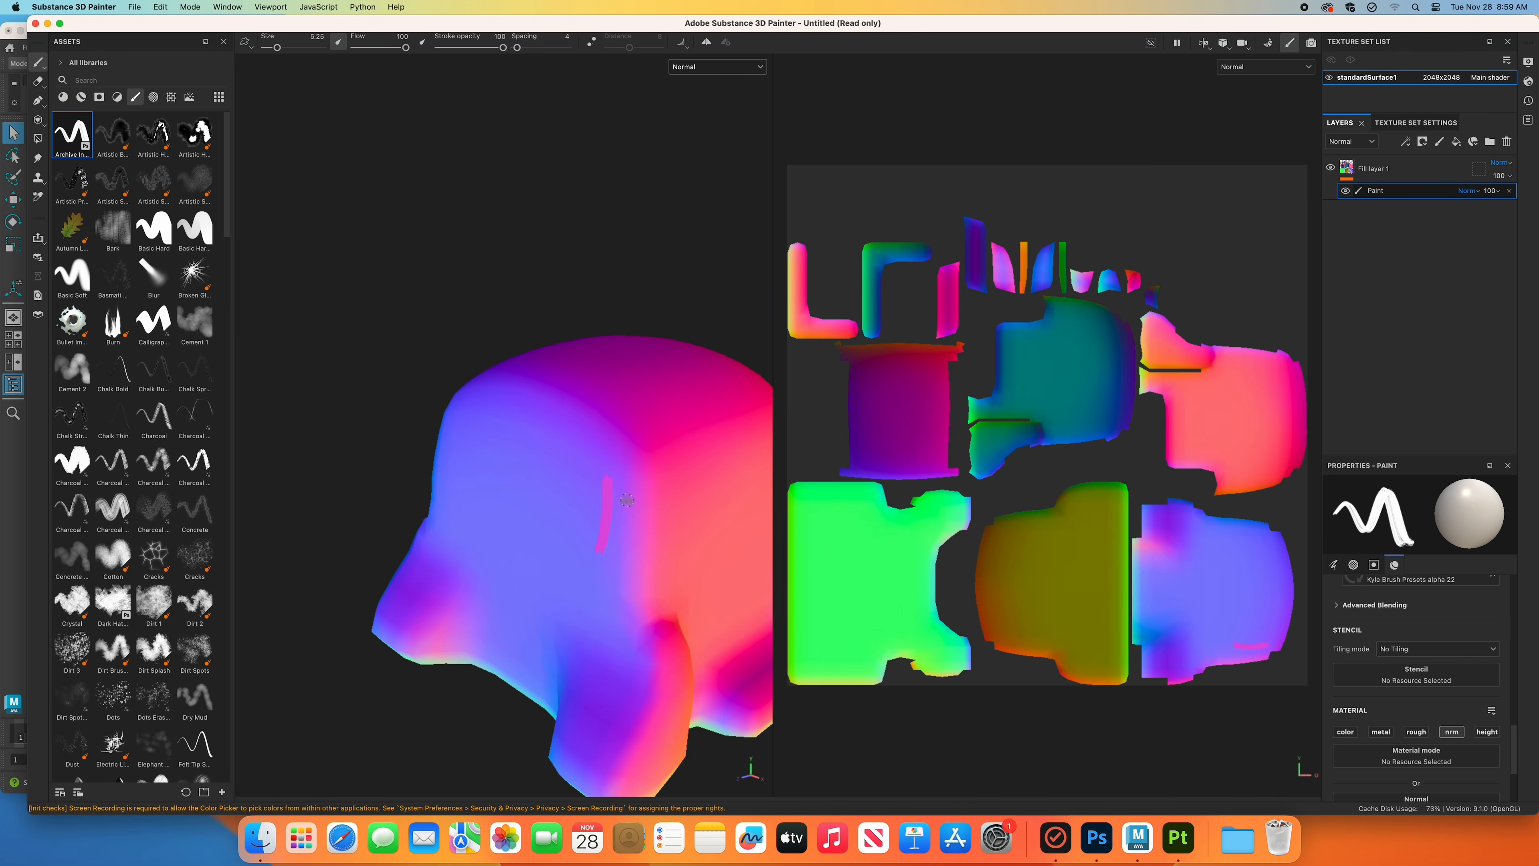
Try the Archive Inker brush with two magenta strokes on the model's front, and undo them.
mouse_move(628, 479)
mouse_down()
mouse_move(618, 561)
mouse_move(646, 567)
mouse_up()
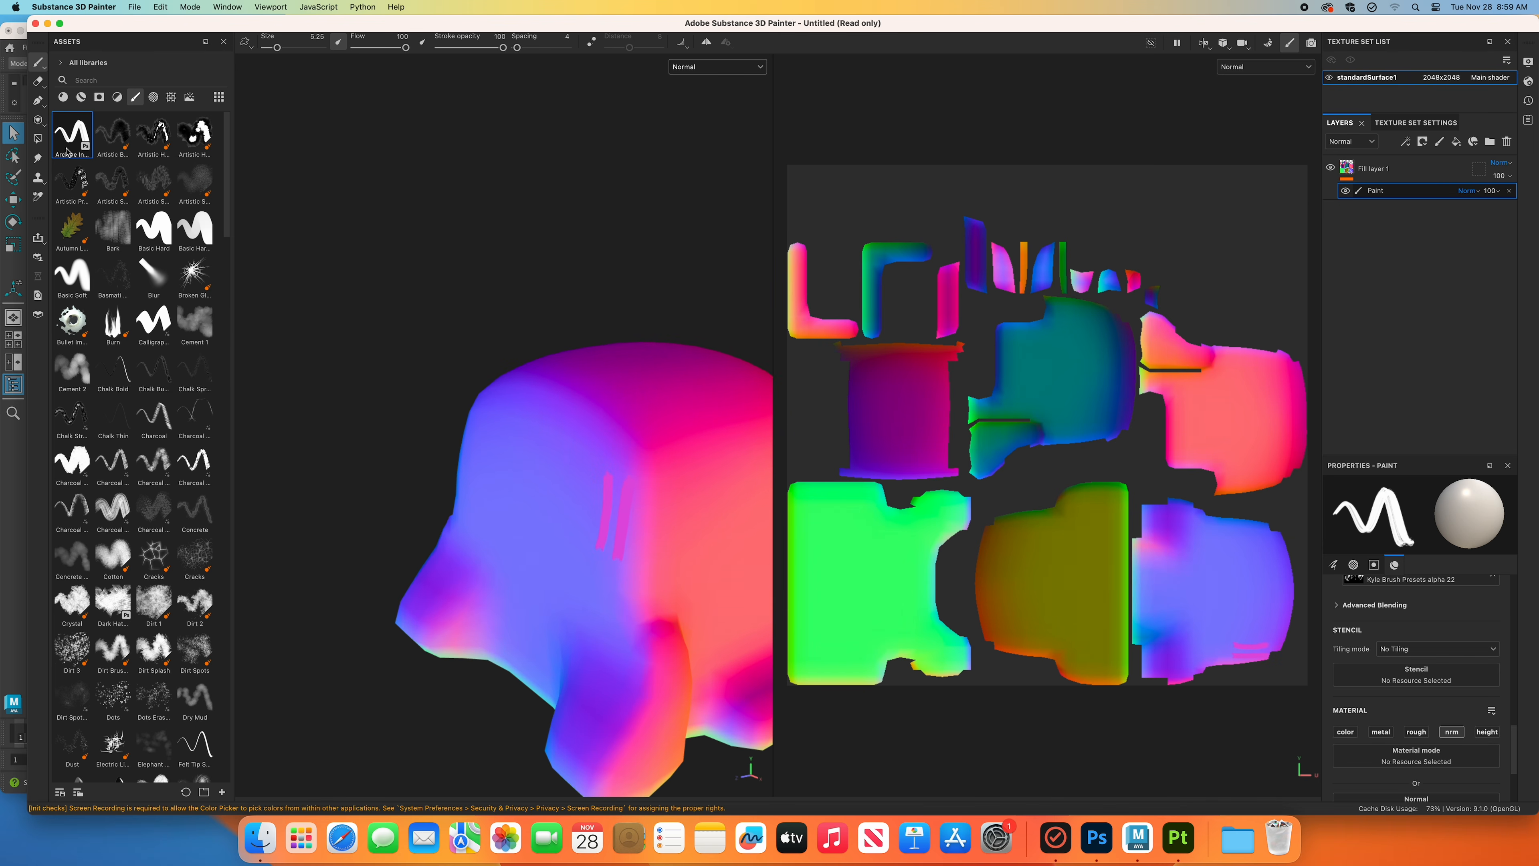
mouse_move(66, 152)
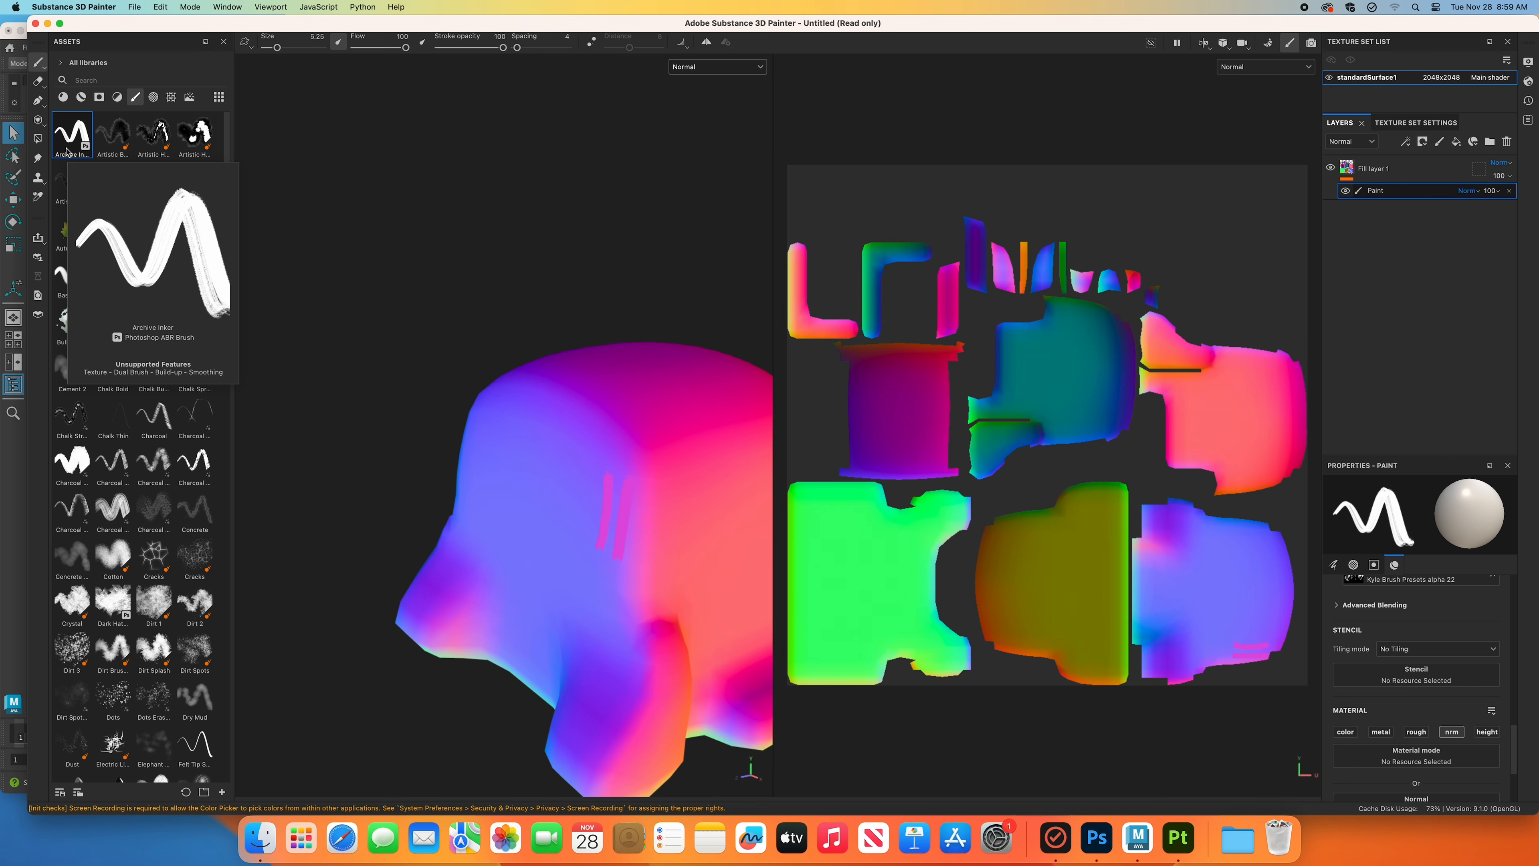
scroll(665, 525, up, 5)
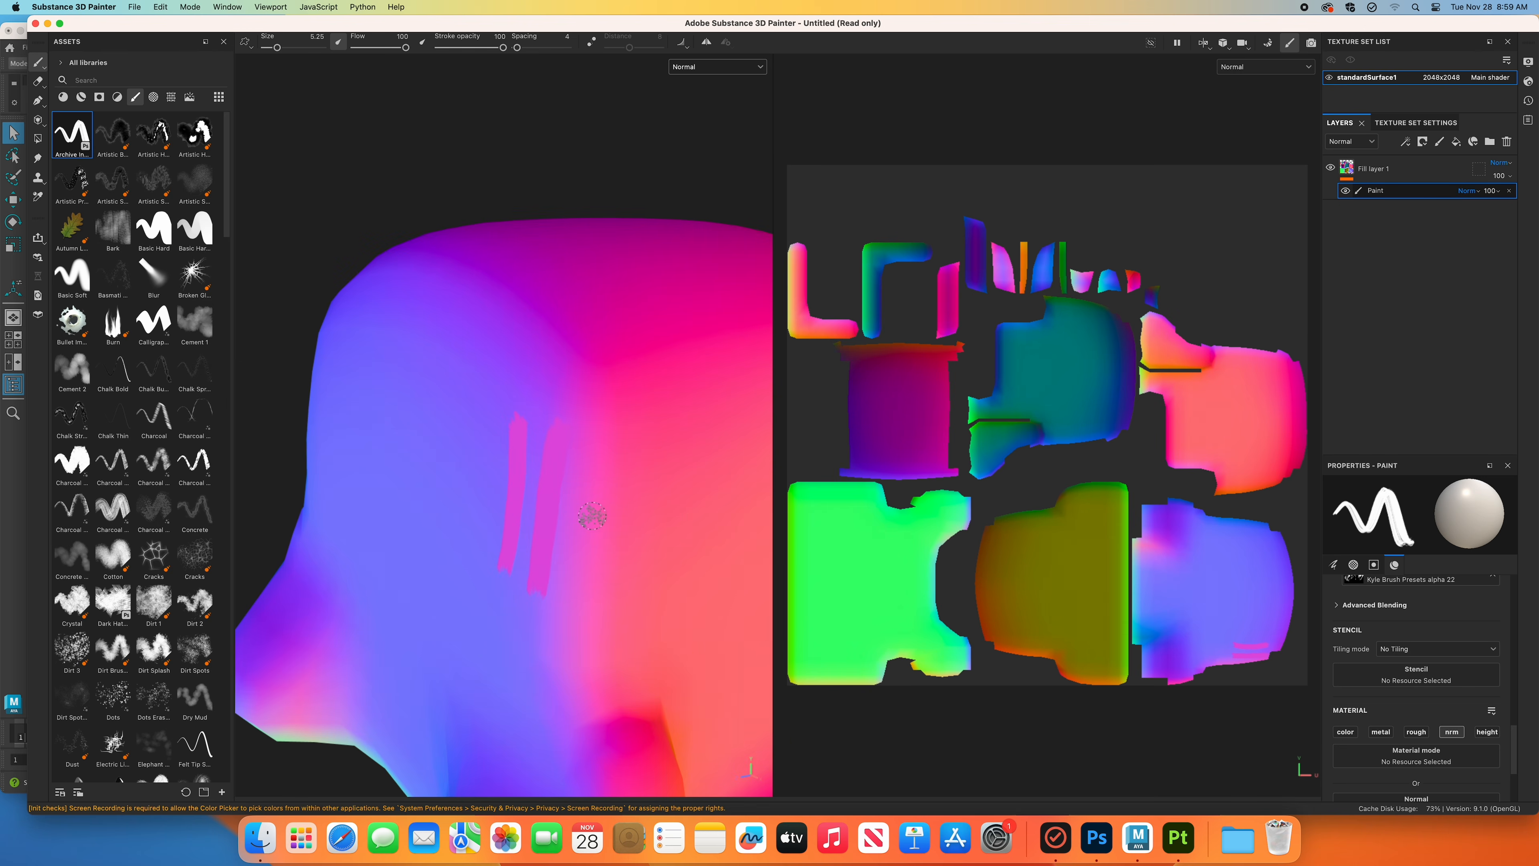
key(super+z)
key(super+z)
scroll(592, 516, down, 5)
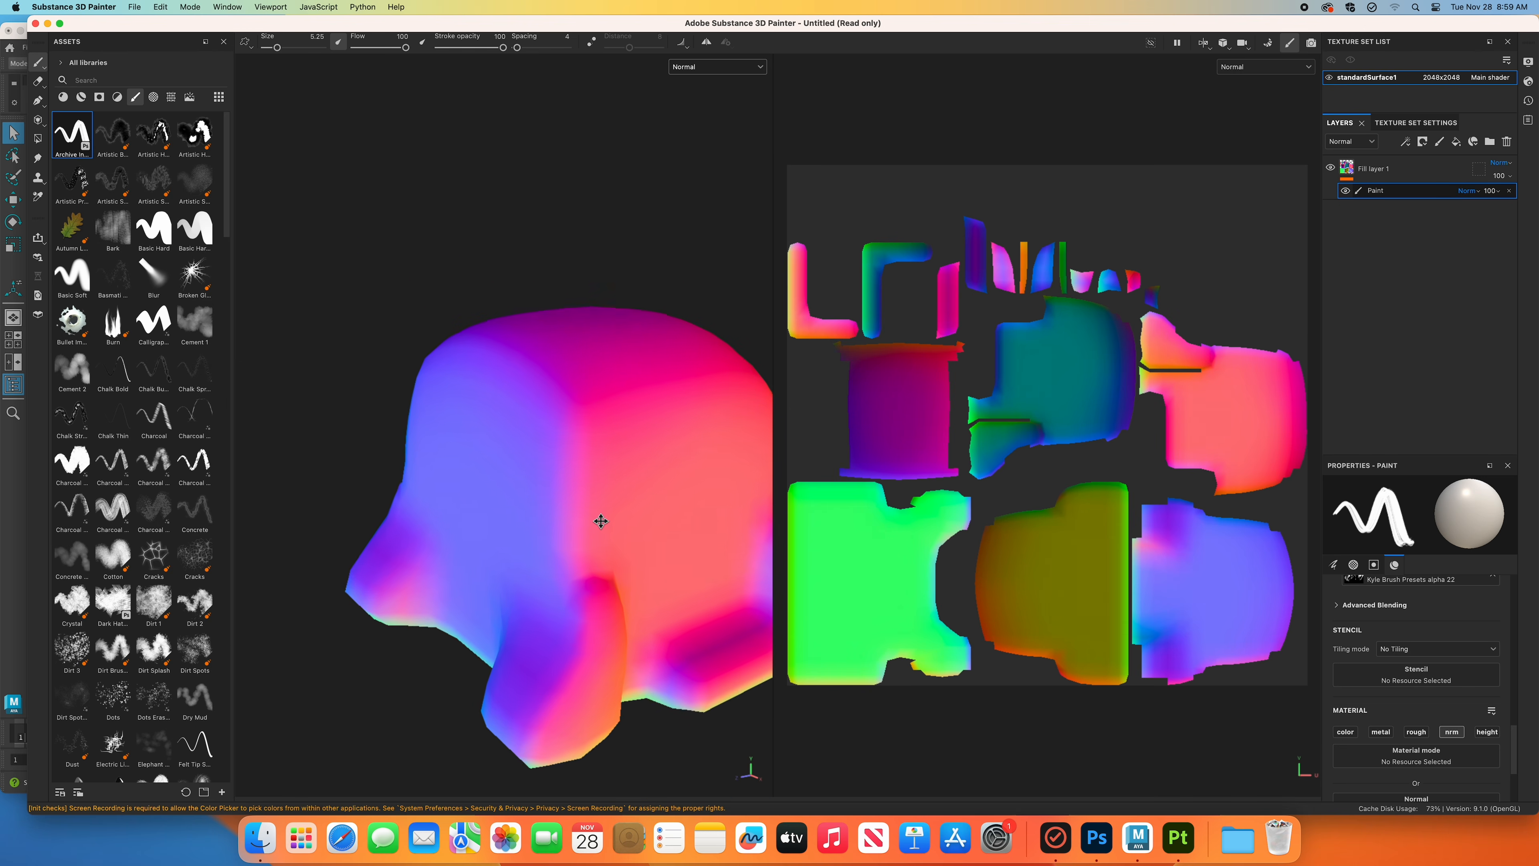
Set the brush size to 10.44, test a stroke on the vertical edge between the front and side, and undo it.
alt+middle_drag(602, 521, 587, 507)
alt+drag(624, 557, 646, 543)
alt+middle_drag(647, 543, 597, 523)
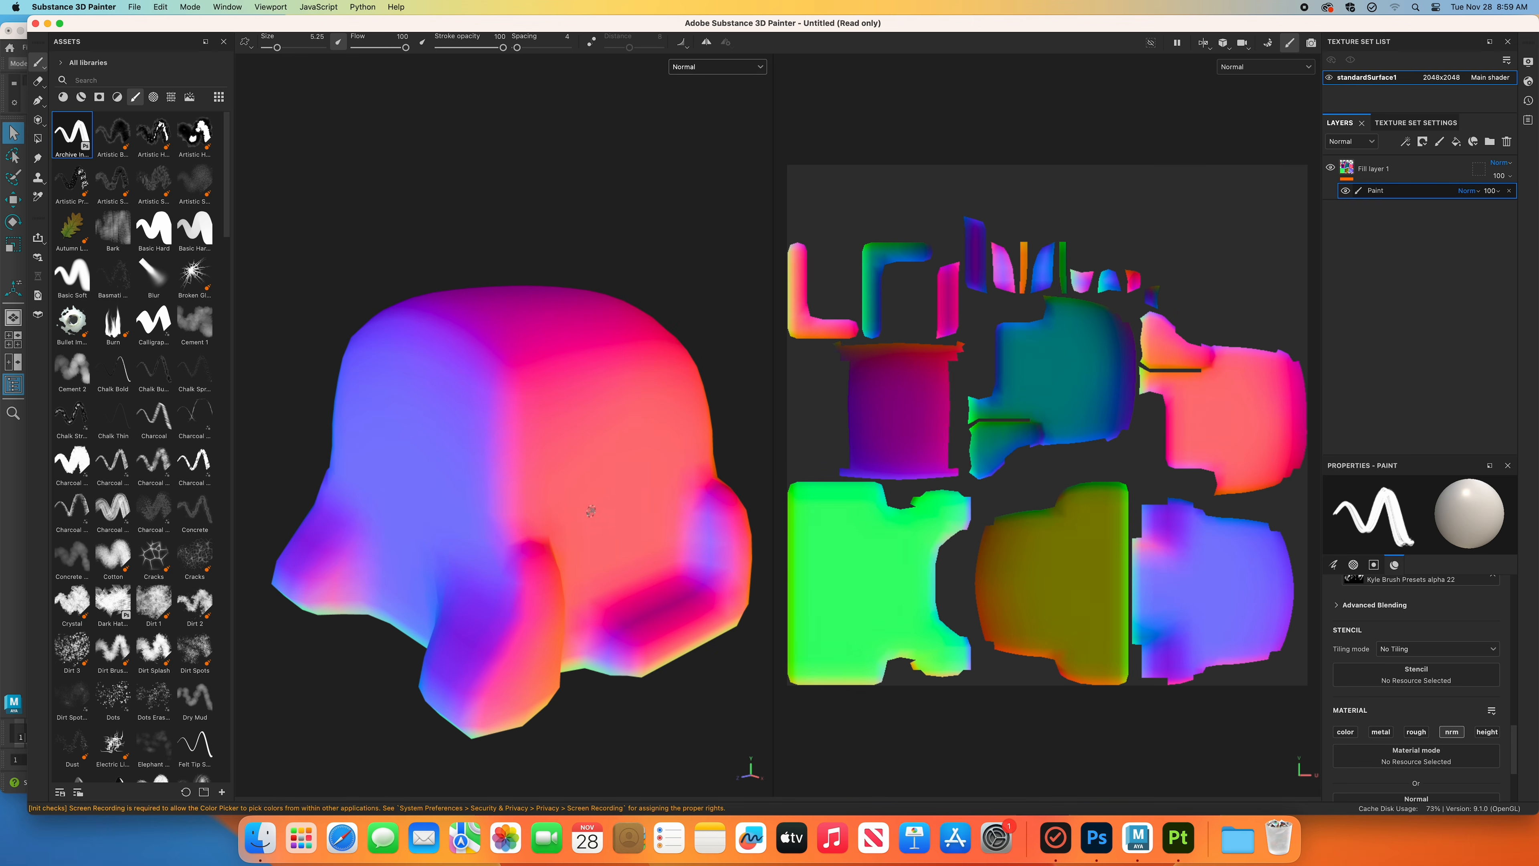
drag(278, 50, 283, 51)
drag(509, 401, 507, 509)
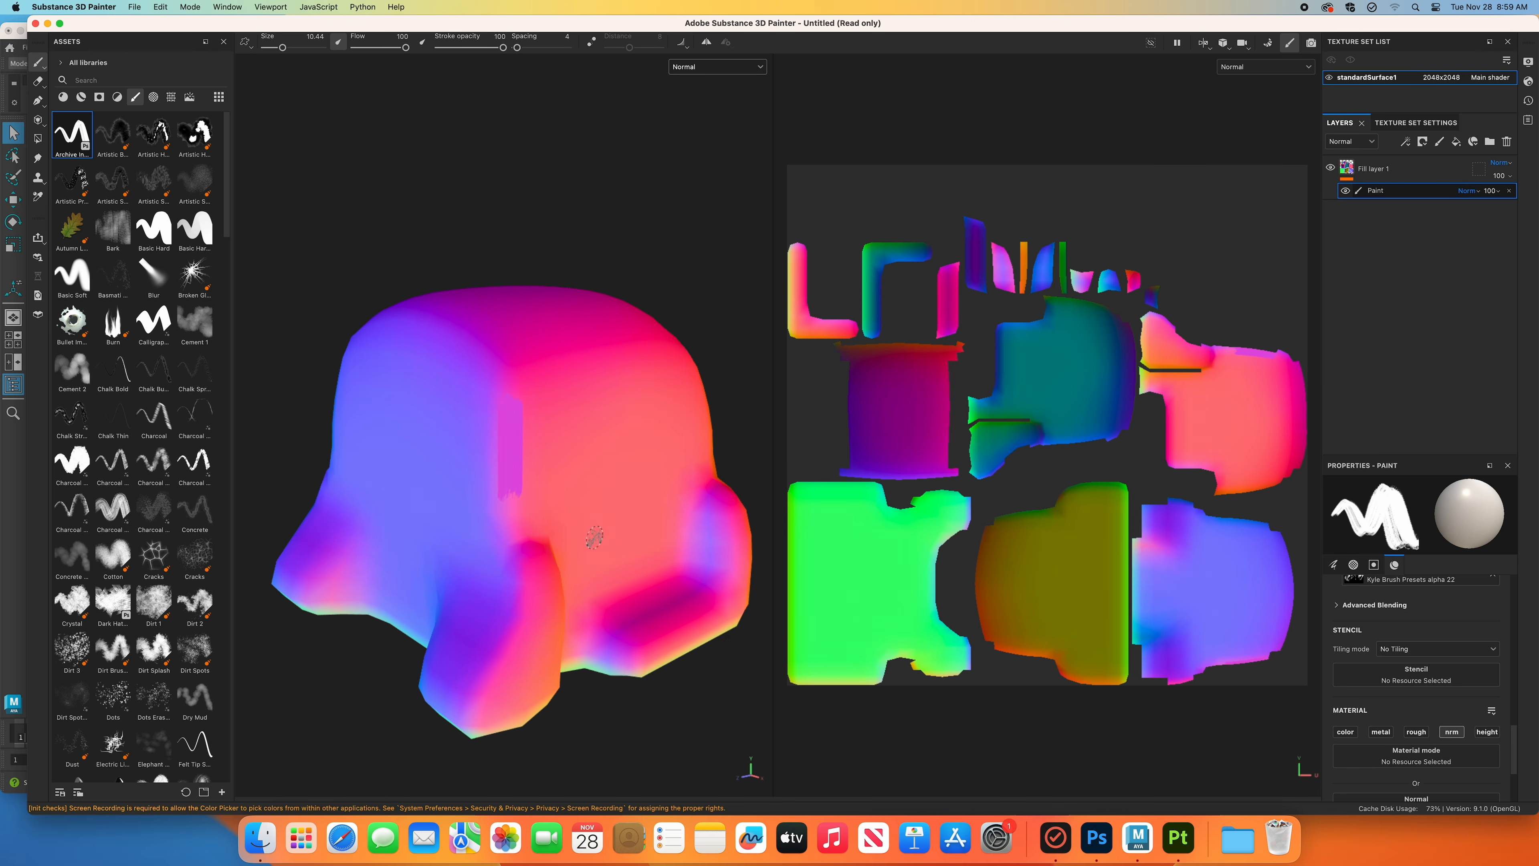
key(super+z)
Sample the pink normal colour from the vertical edge between front and side and paint a stroke along that edge.
scroll(606, 539, up, 3)
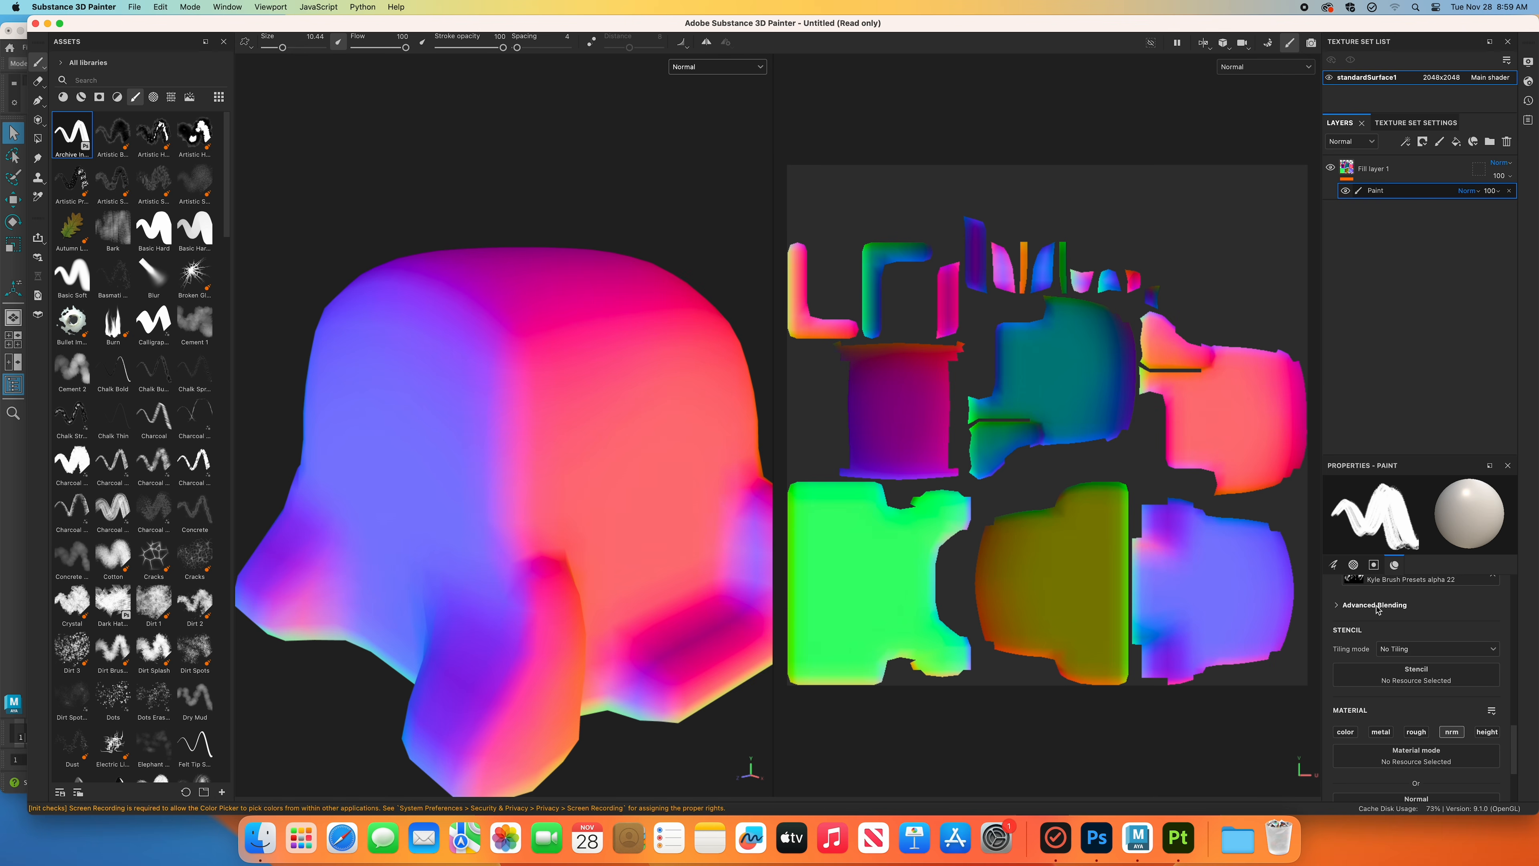
scroll(1400, 630, down, 3)
click(1495, 704)
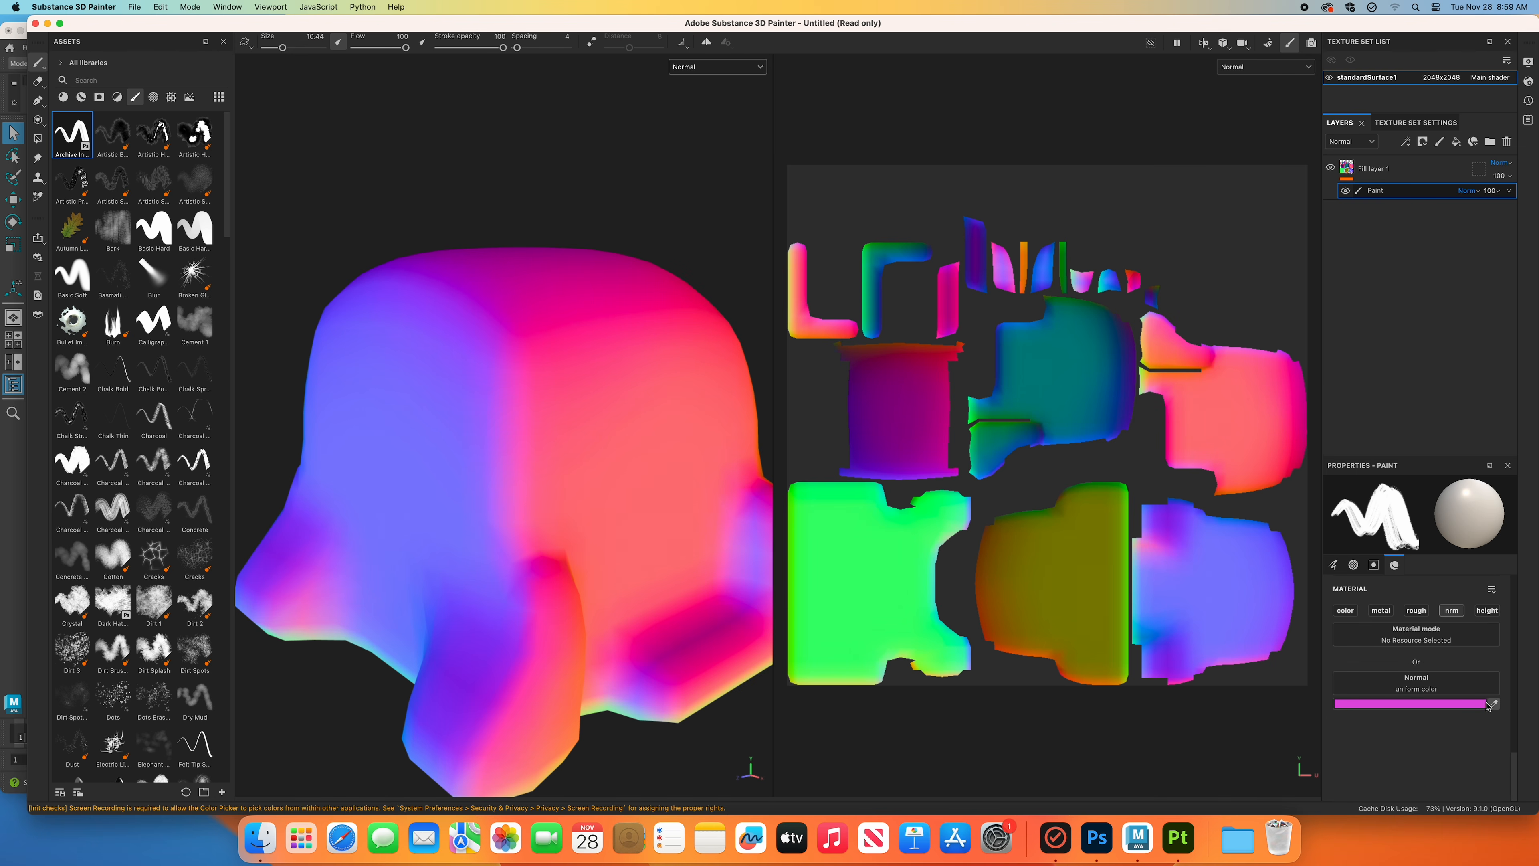
click(519, 488)
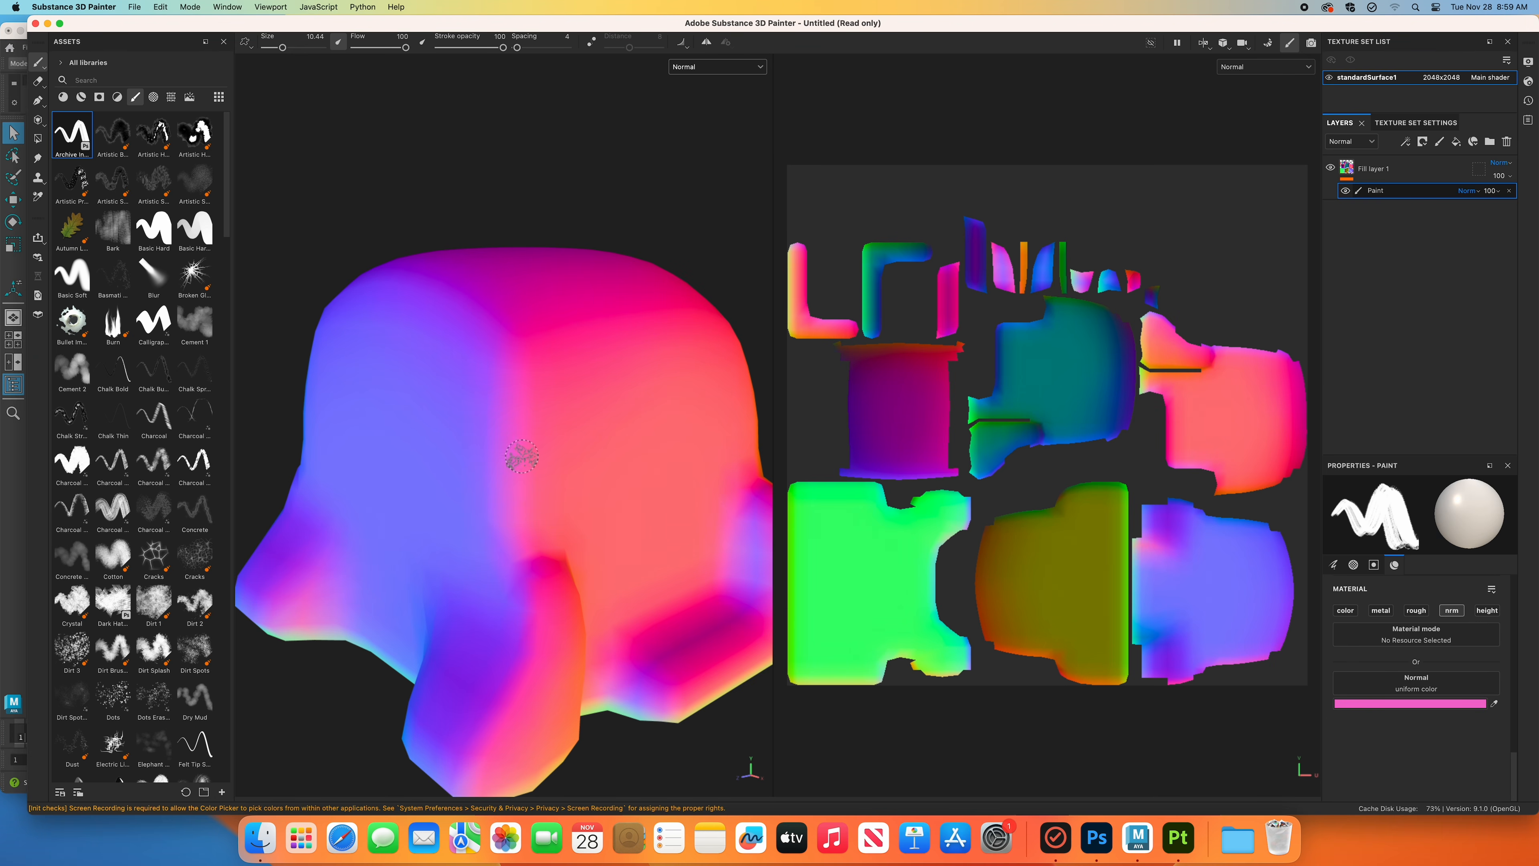
drag(520, 388, 519, 490)
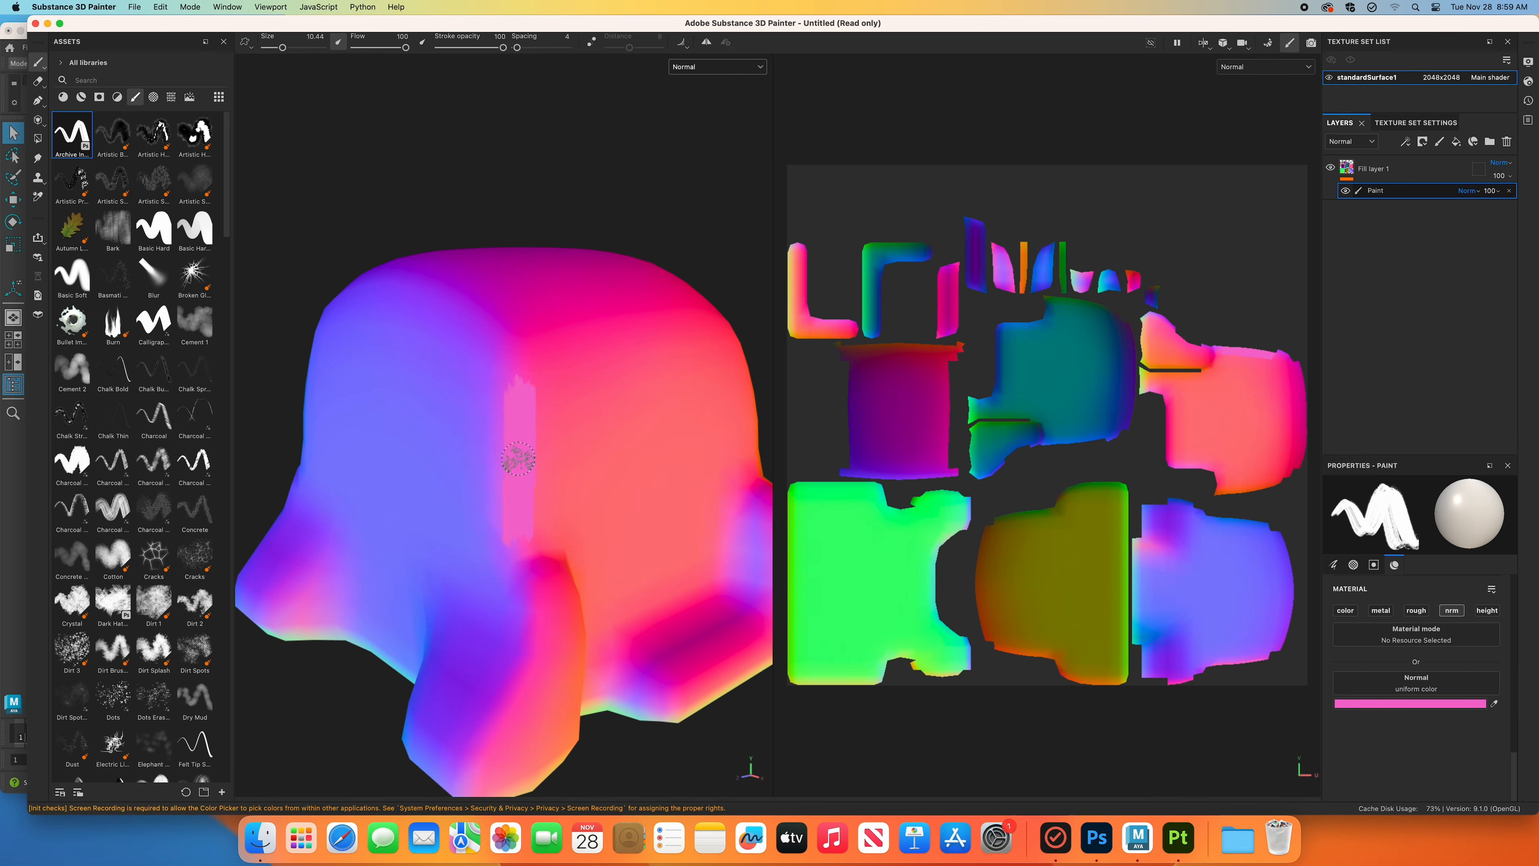
Sample a lilac normal colour from the front beside the pink stroke and paint a parallel vertical stroke there.
click(1495, 703)
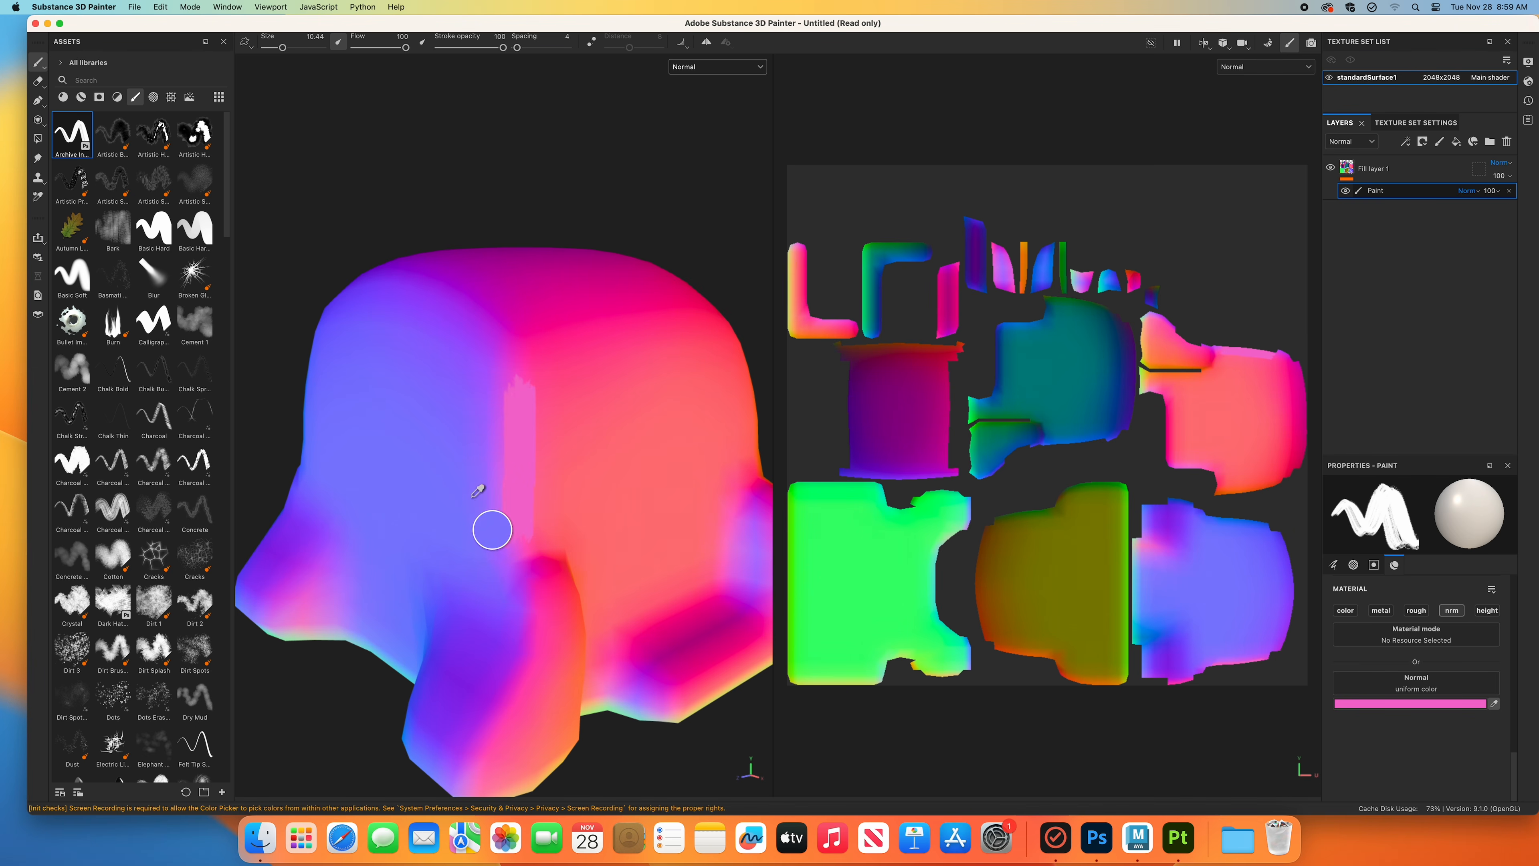
click(498, 512)
alt+drag(498, 513, 521, 509)
drag(494, 405, 491, 510)
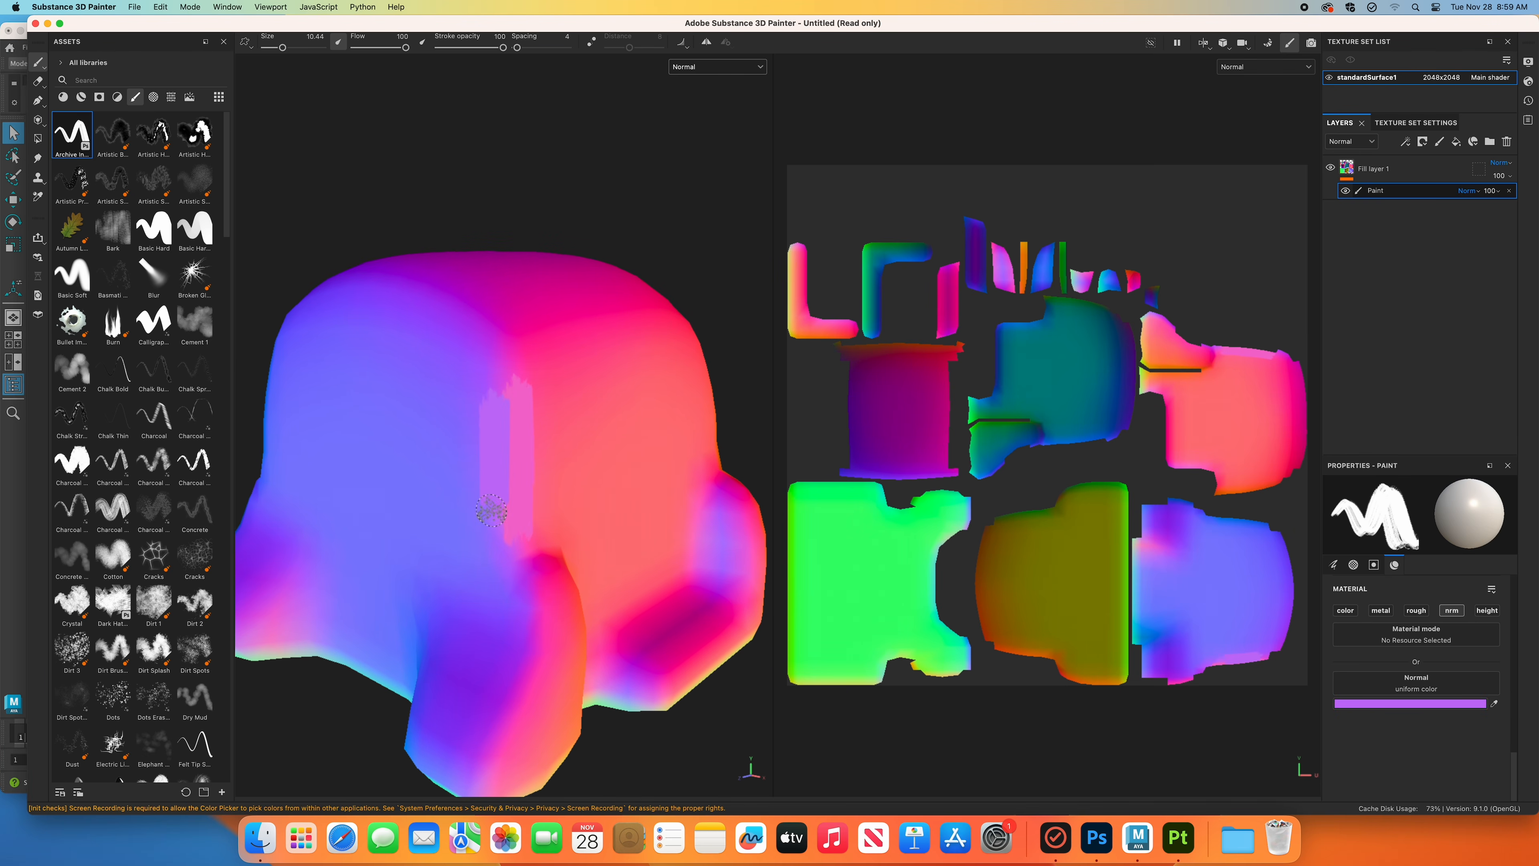
Sample the magenta normal colour near the front's upper corner and paint a stroke curving from the edge strokes around that corner.
alt+drag(490, 608, 969, 571)
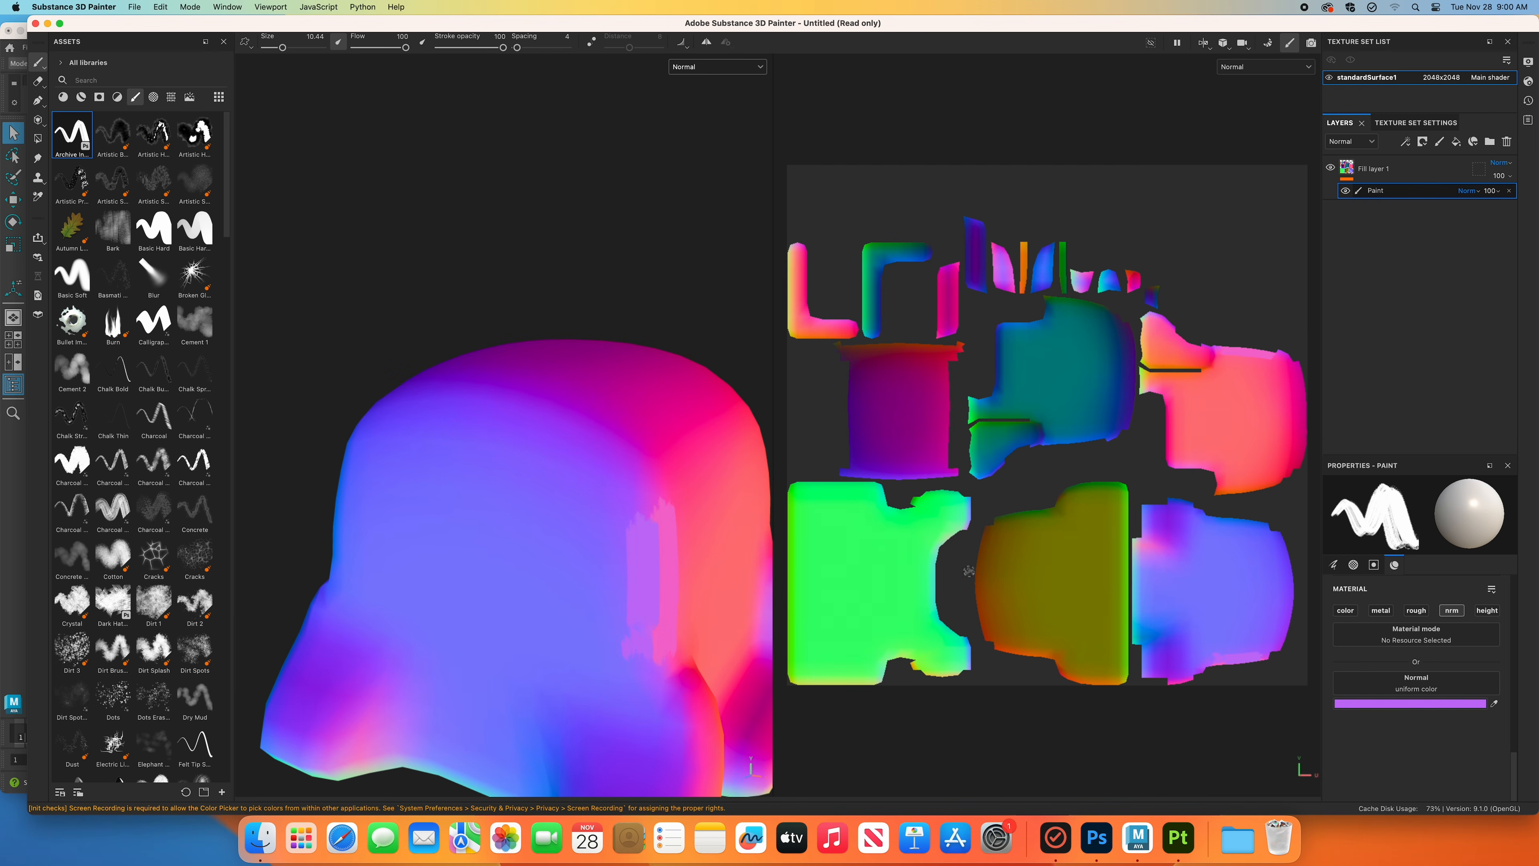
click(1495, 704)
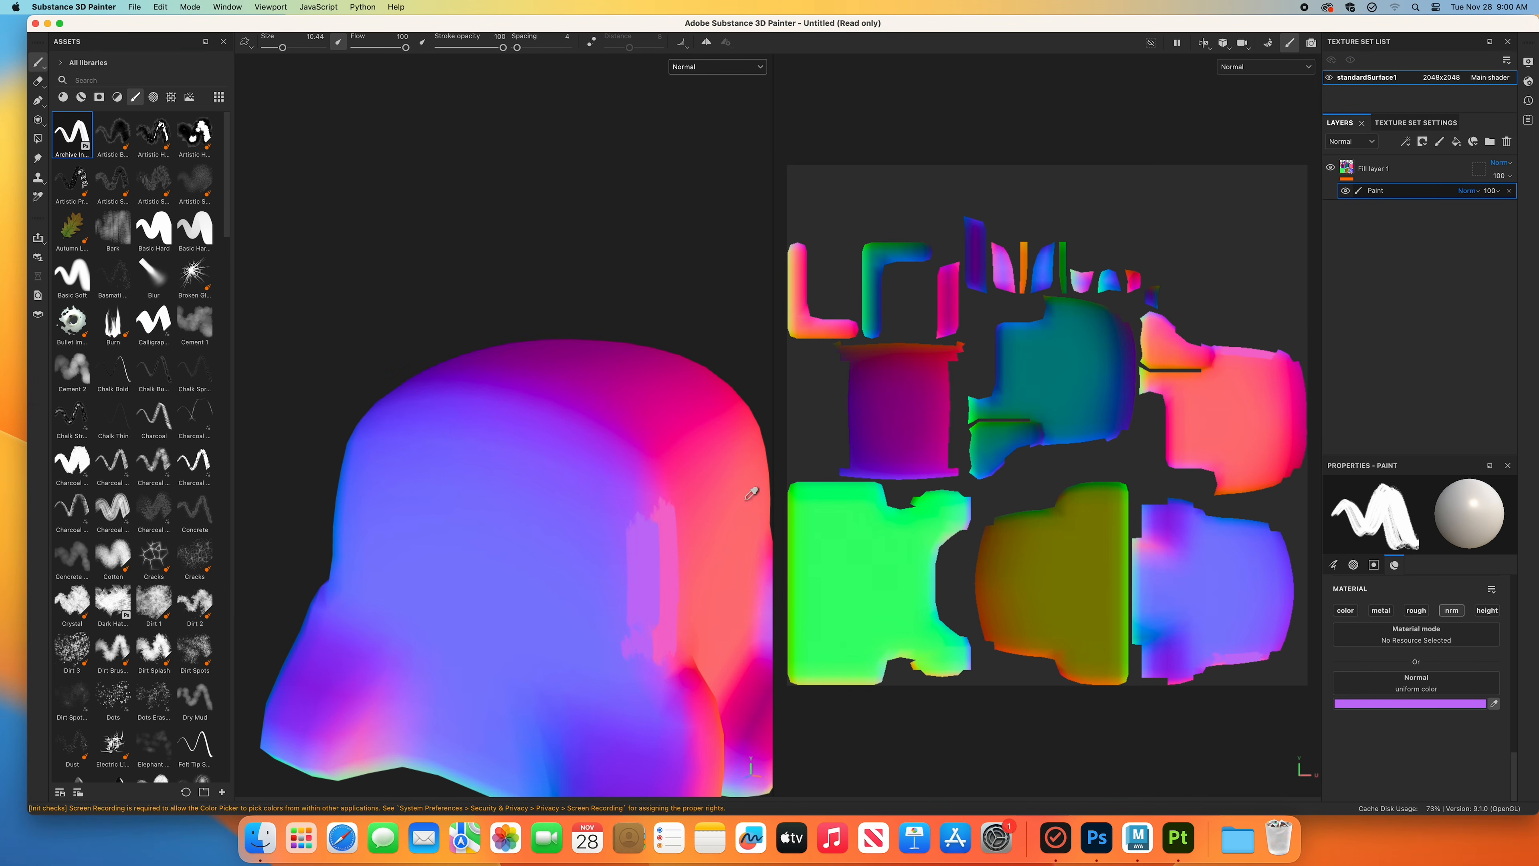
click(658, 488)
drag(653, 501, 615, 448)
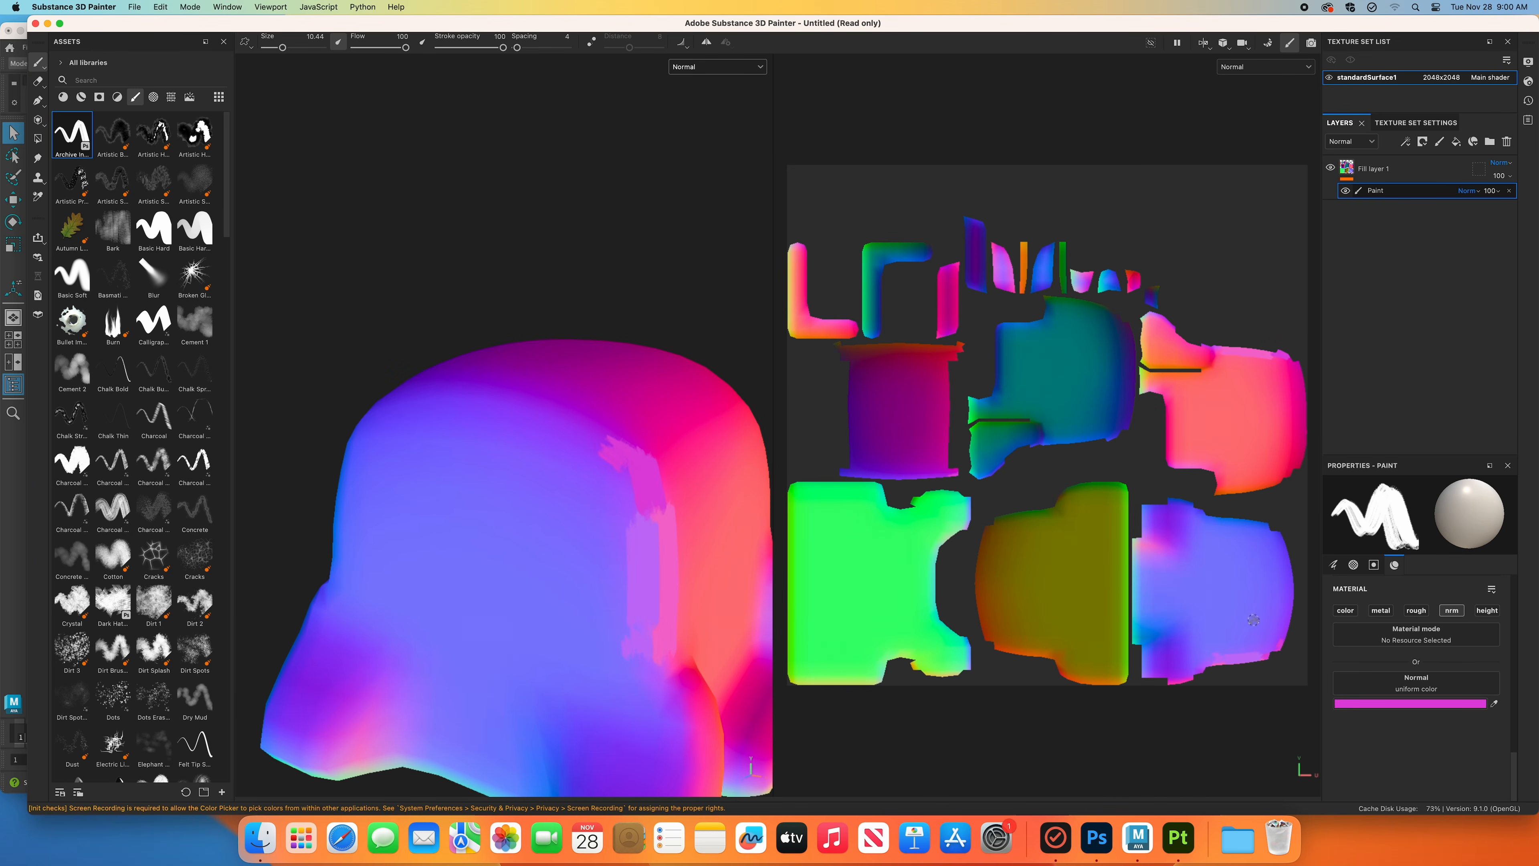
Sample the purple normal colour from the roof edge and paint horizontal strokes along the front's upper edge.
click(591, 429)
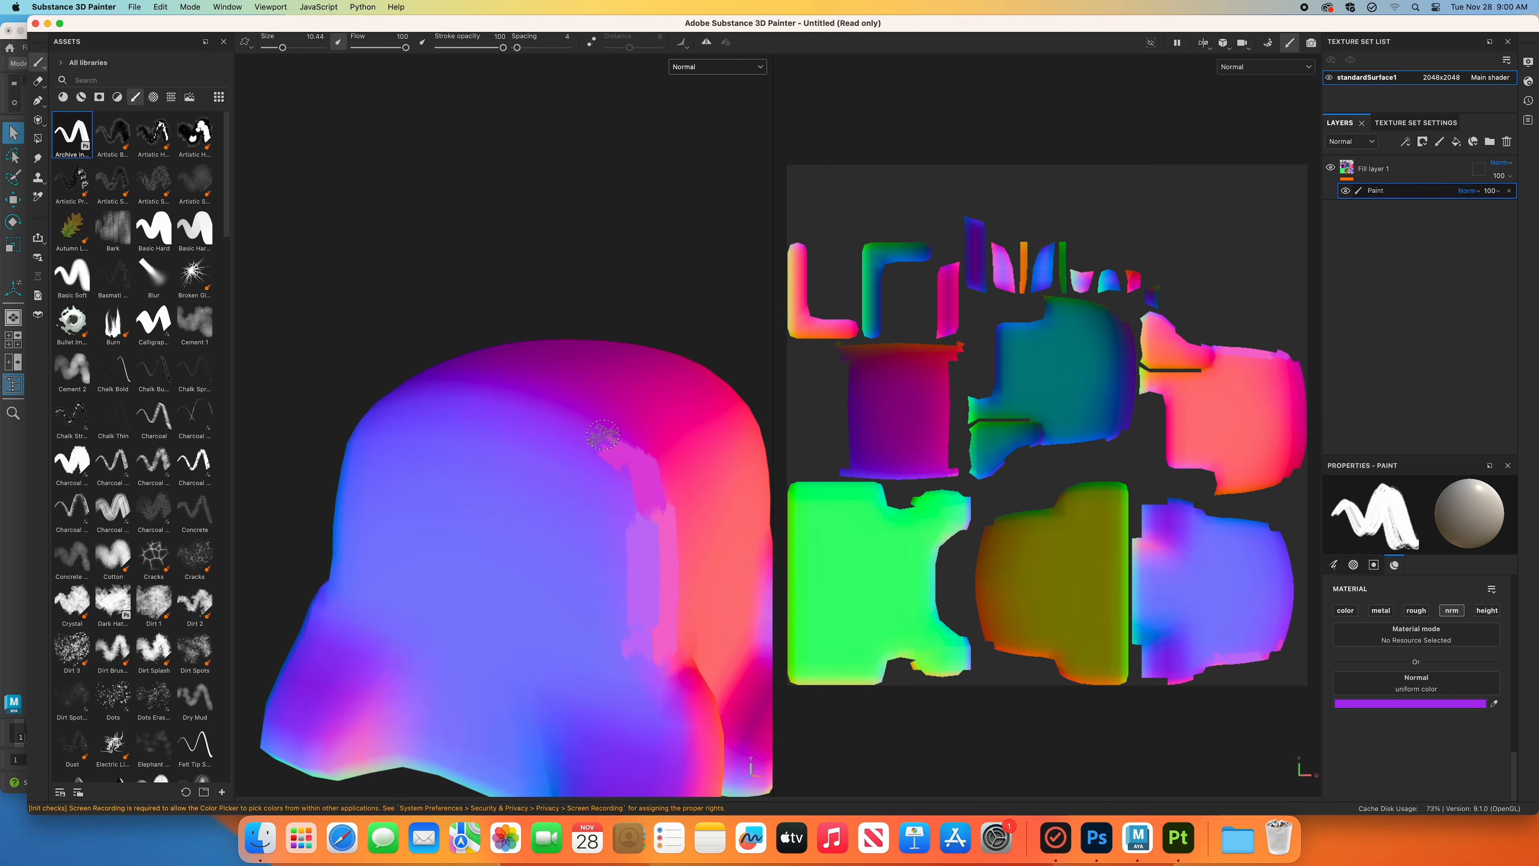
mouse_move(605, 438)
mouse_down()
mouse_move(464, 410)
mouse_move(560, 464)
mouse_move(632, 460)
mouse_up()
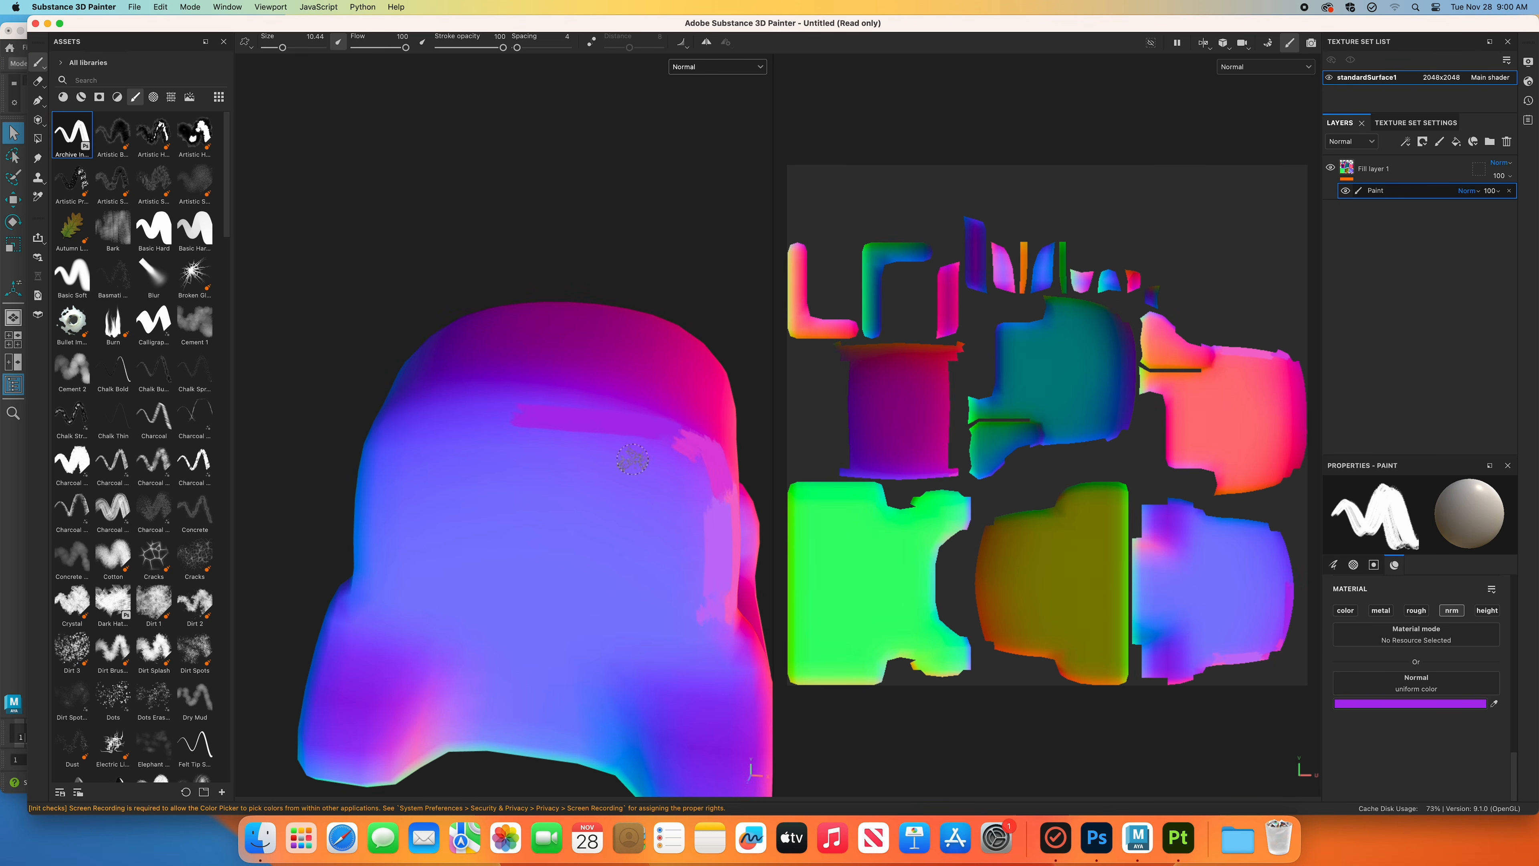
drag(388, 443, 471, 420)
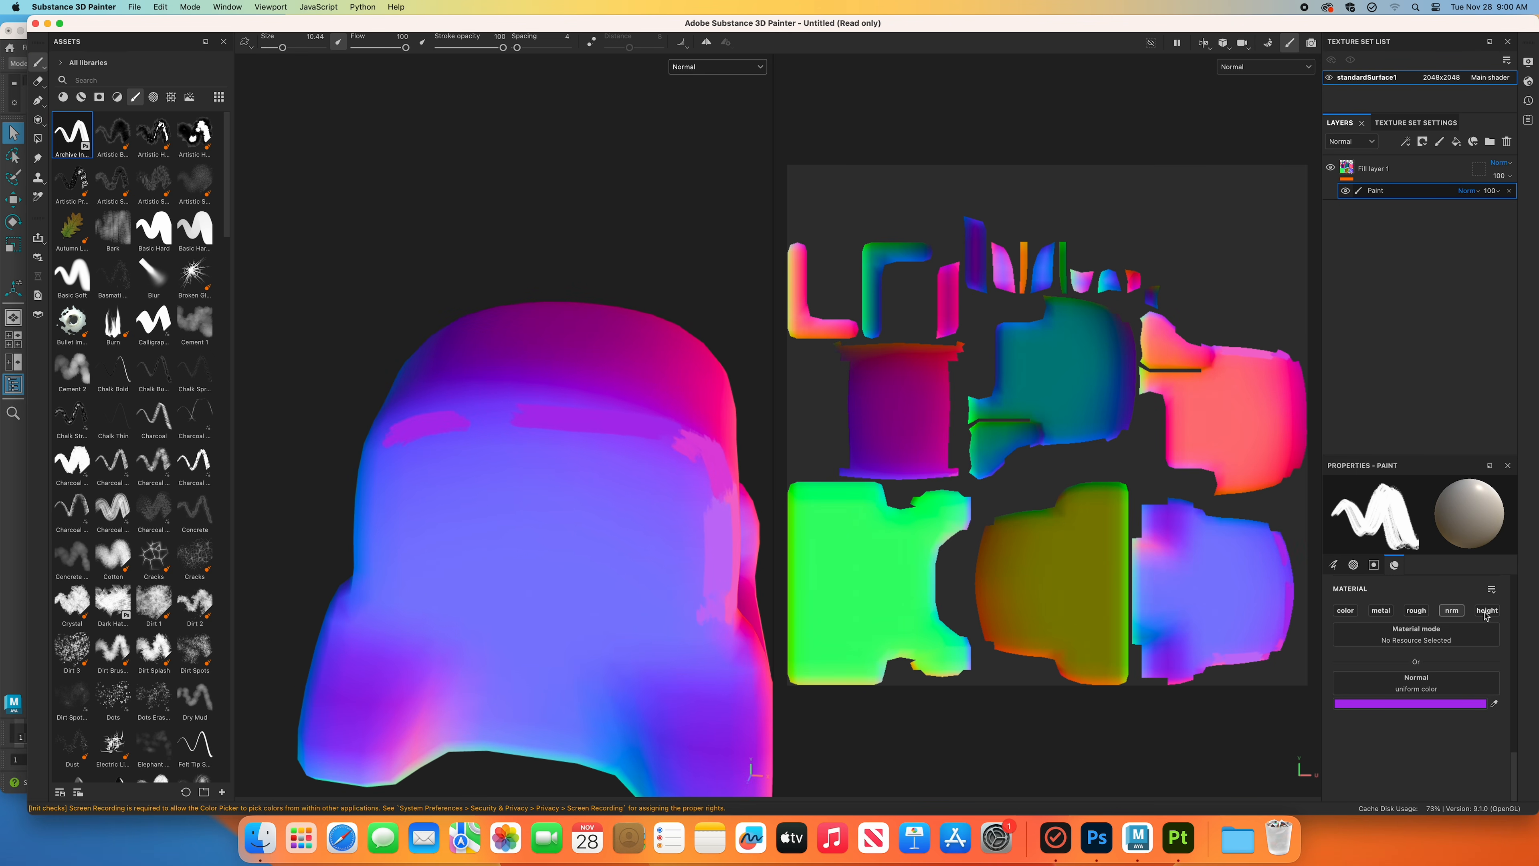
Sample blue-violet normal colours and paint strokes beneath the purple band and down beside the corner strokes.
click(675, 490)
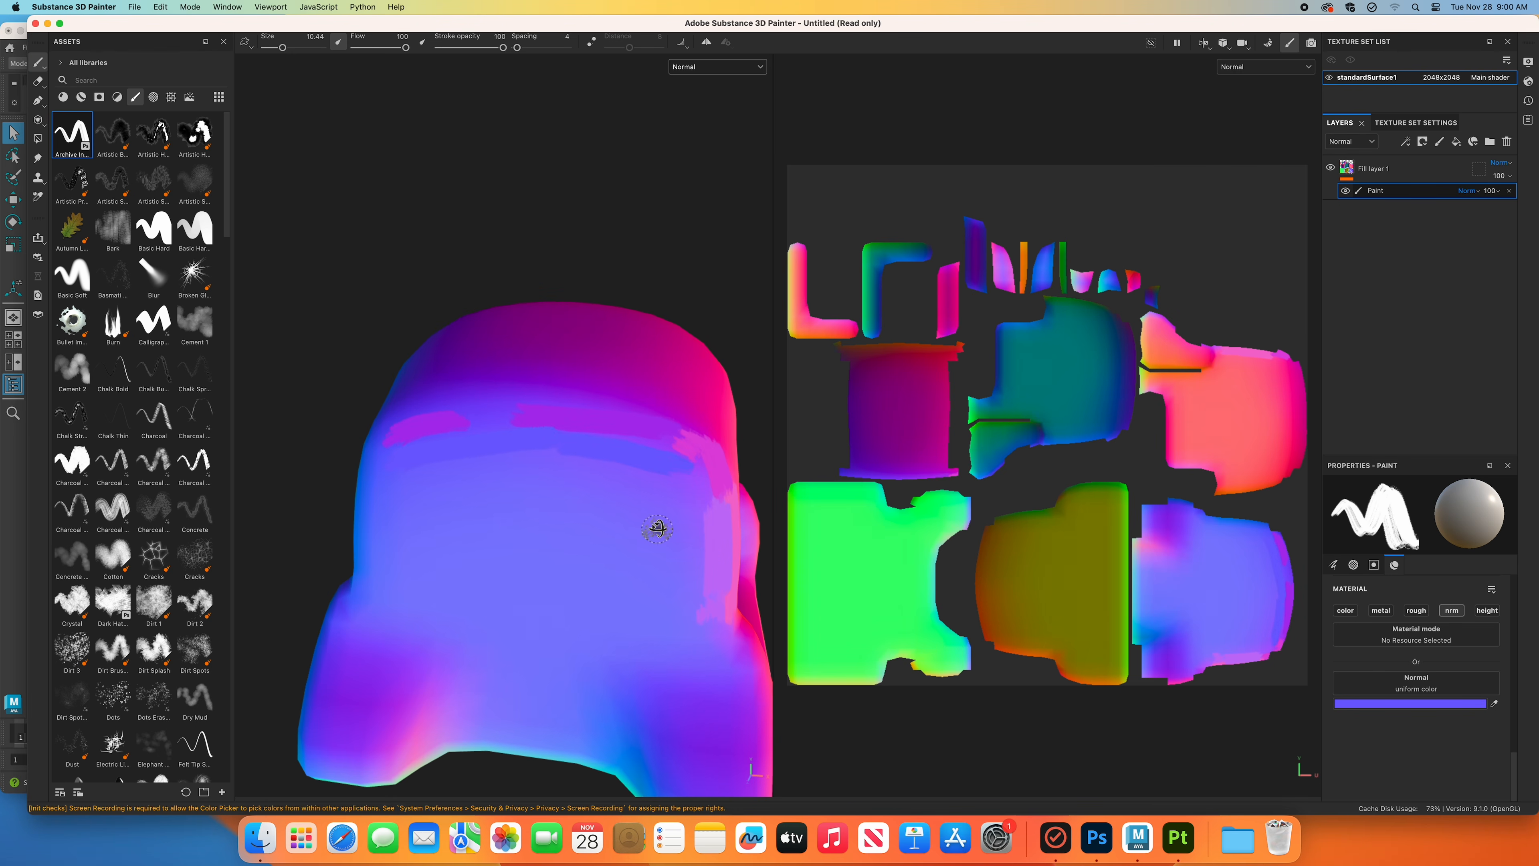
mouse_move(658, 528)
alt+mouse_down()
mouse_move(682, 509)
mouse_move(706, 529)
alt+mouse_up()
click(688, 487)
alt+middle_drag(697, 584, 673, 502)
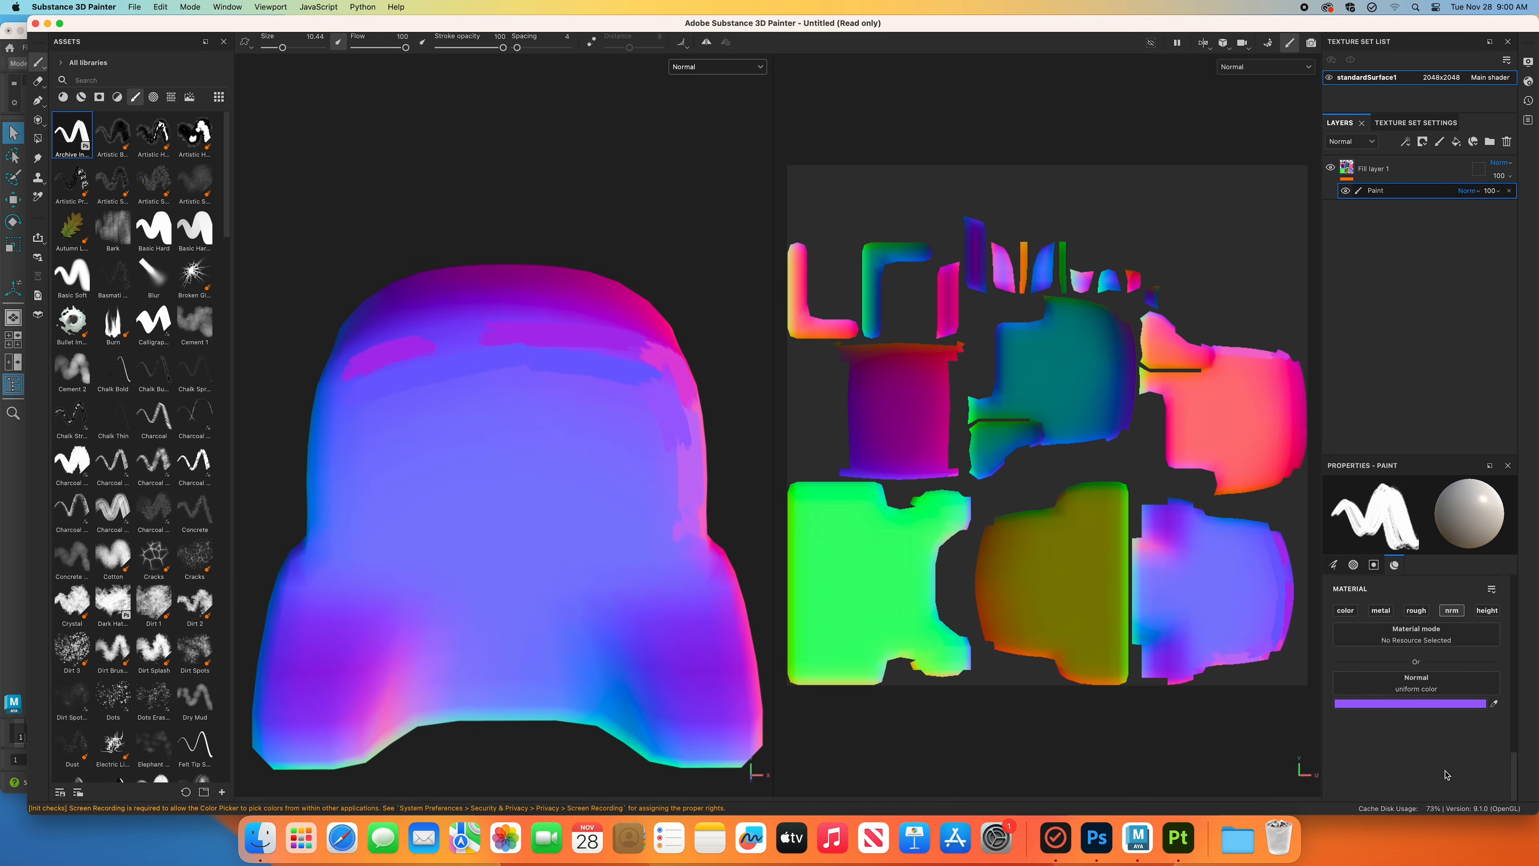
Sample a lighter periwinkle normal colour from the front and paint an inner band of strokes inside the existing ones.
click(670, 531)
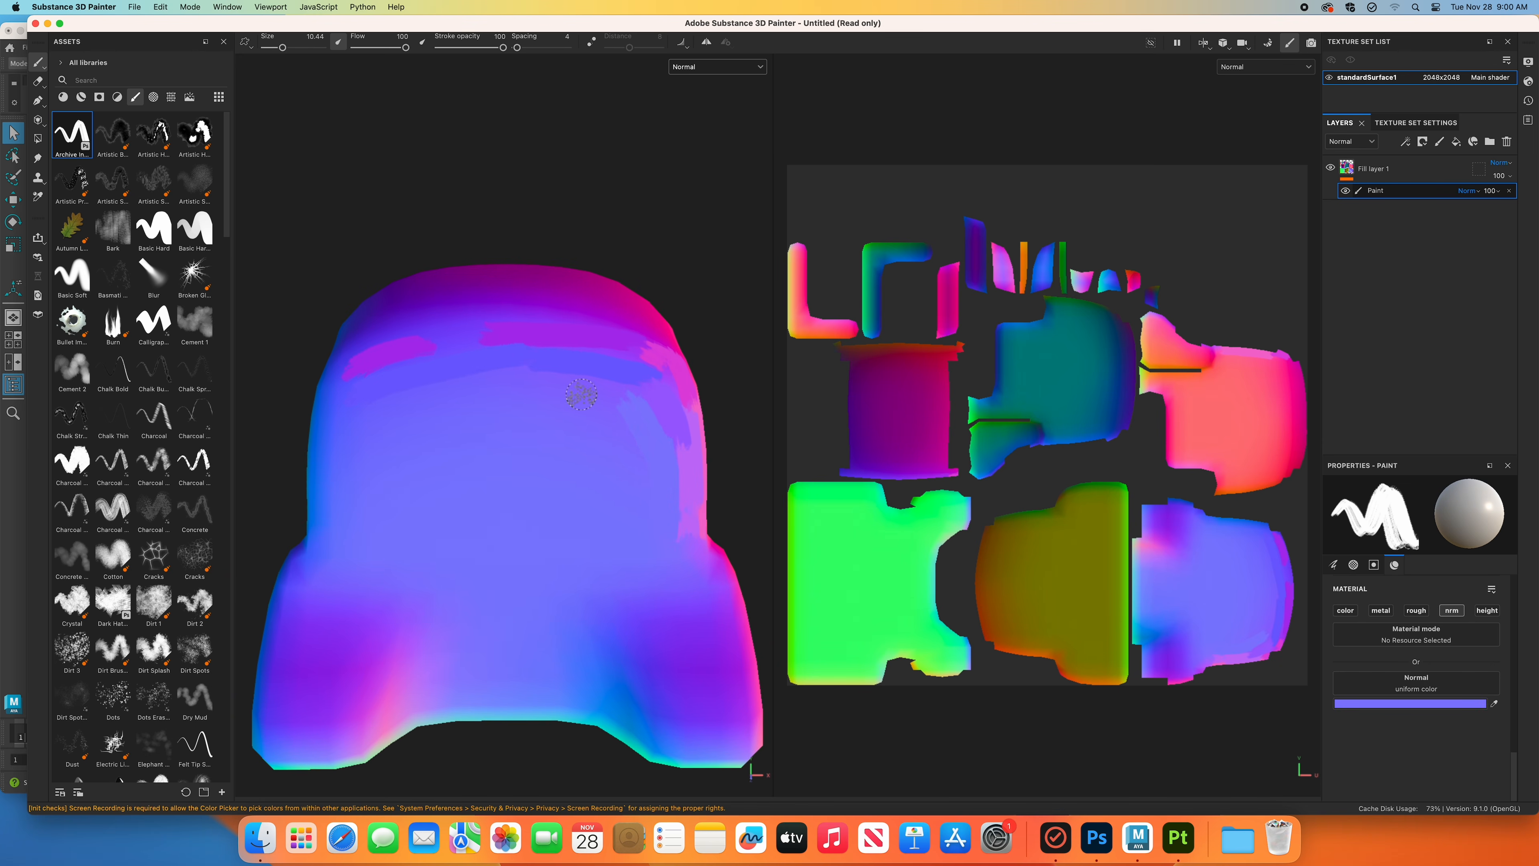
drag(581, 394, 653, 408)
mouse_move(612, 494)
alt+mouse_down()
mouse_move(625, 529)
mouse_move(666, 539)
alt+mouse_up()
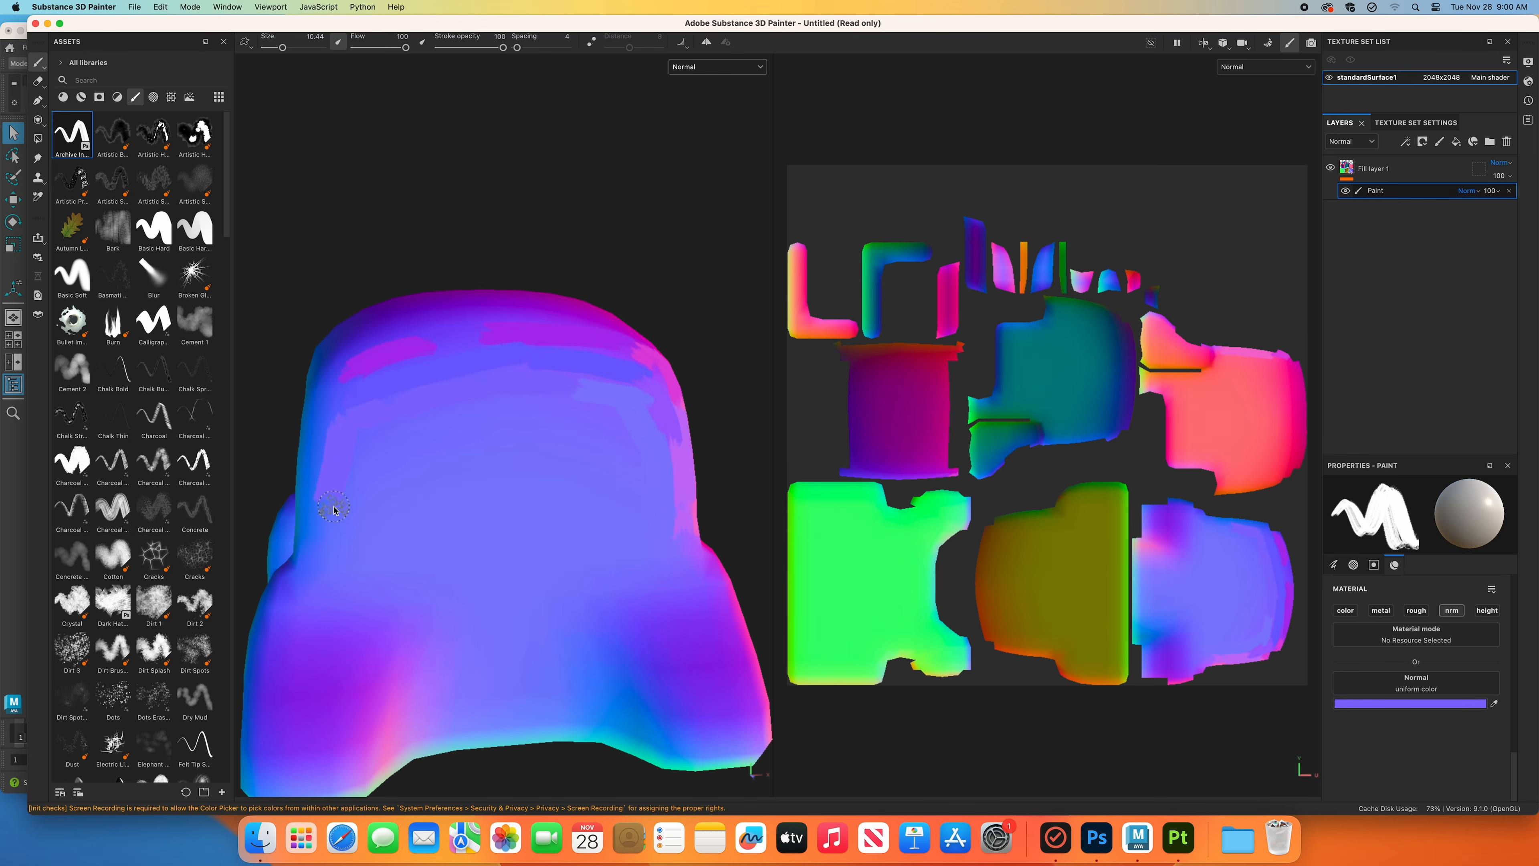
Fill the middle of the front face with concentric blue-violet strokes that follow its outline.
alt+drag(330, 578, 577, 452)
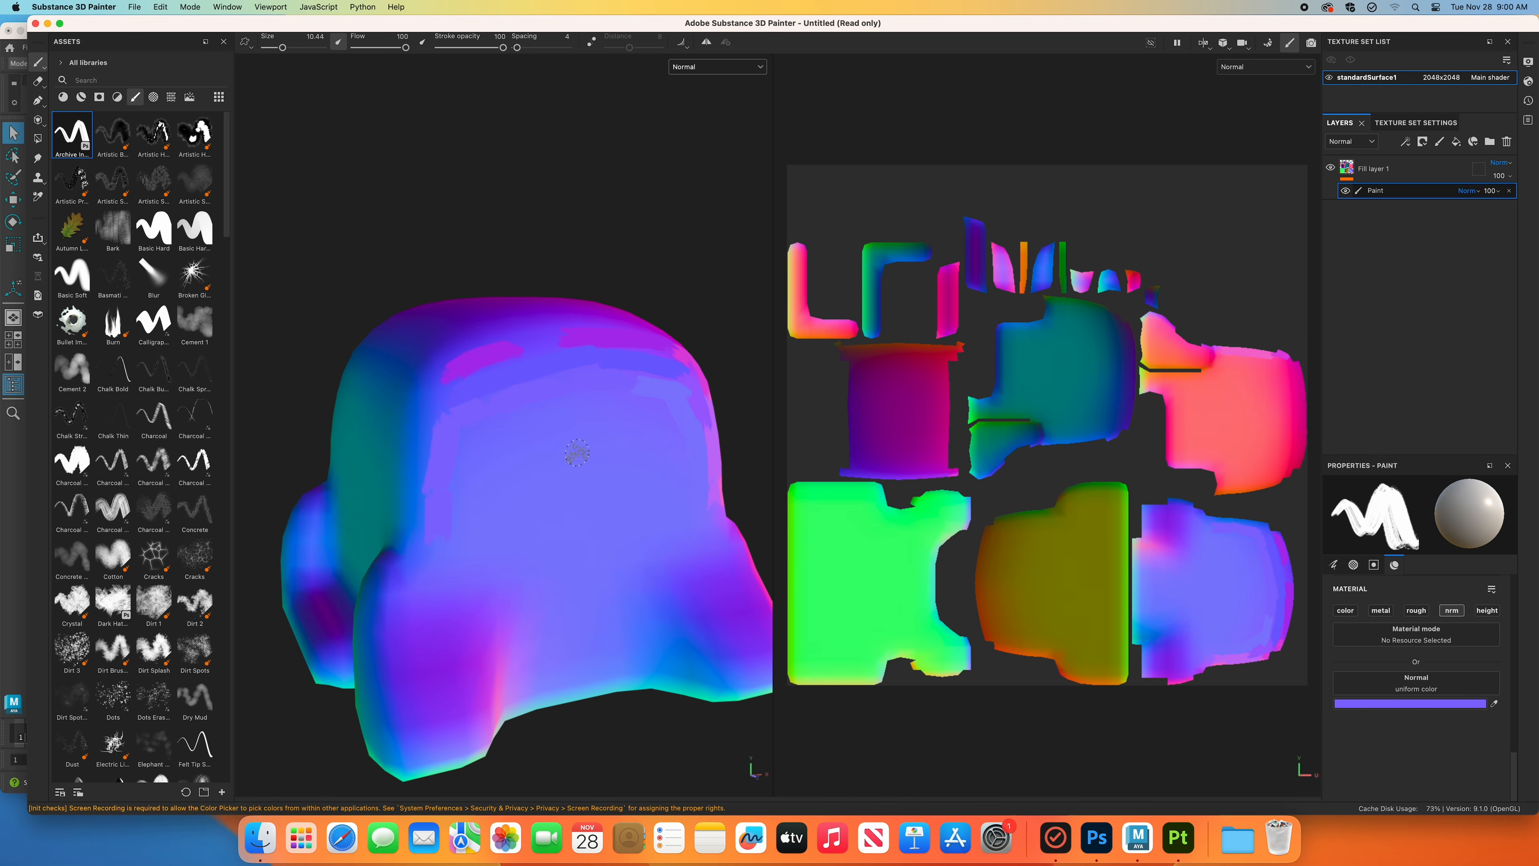
alt+drag(685, 583, 583, 548)
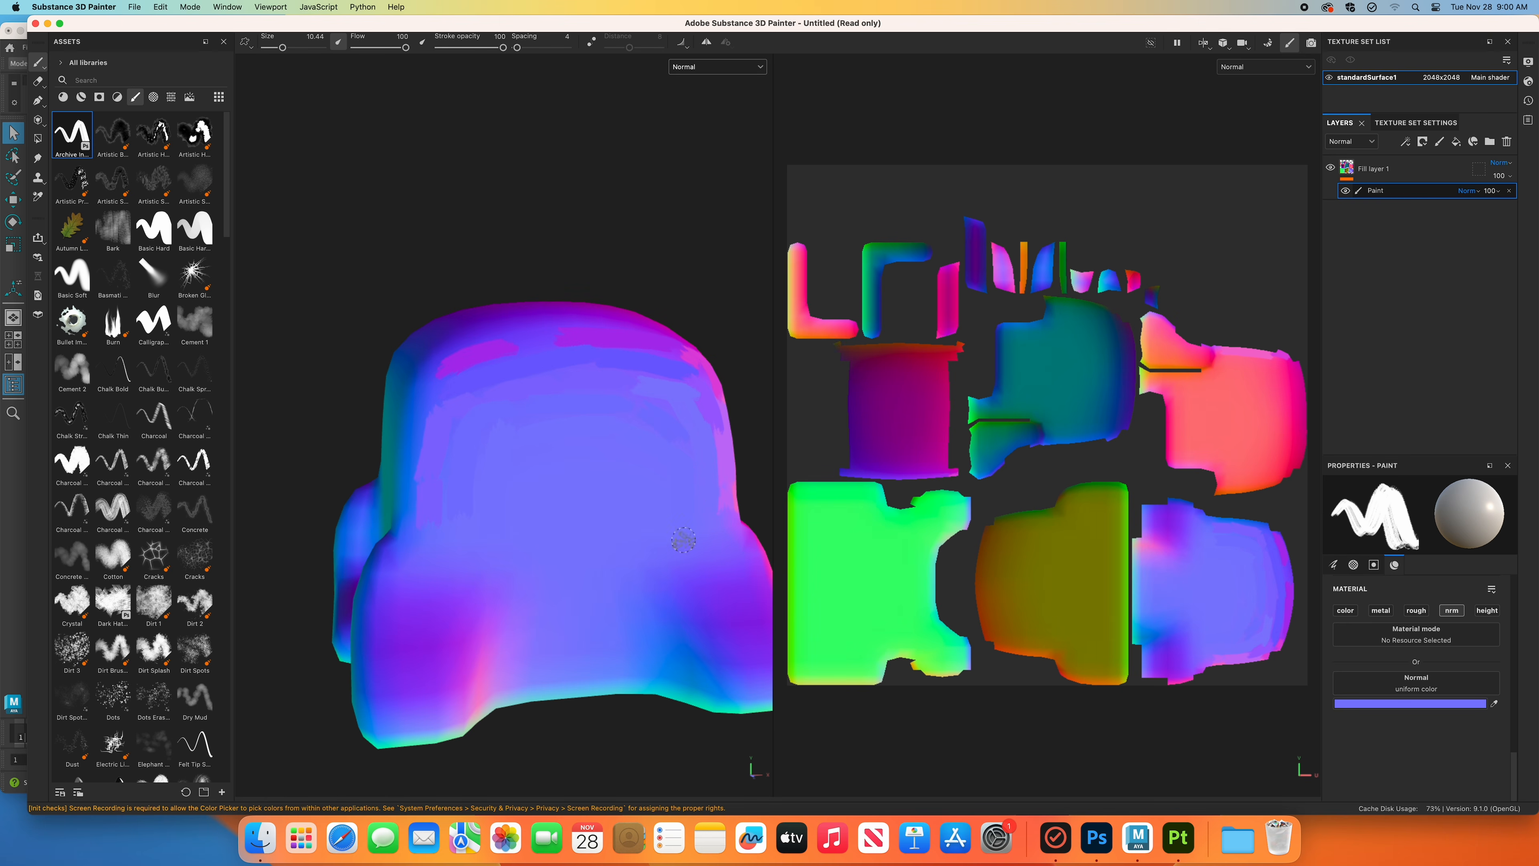
mouse_move(684, 539)
alt+mouse_down()
mouse_move(546, 578)
mouse_move(625, 560)
mouse_move(604, 595)
mouse_move(578, 501)
mouse_move(673, 526)
mouse_move(515, 533)
mouse_move(562, 371)
alt+mouse_up()
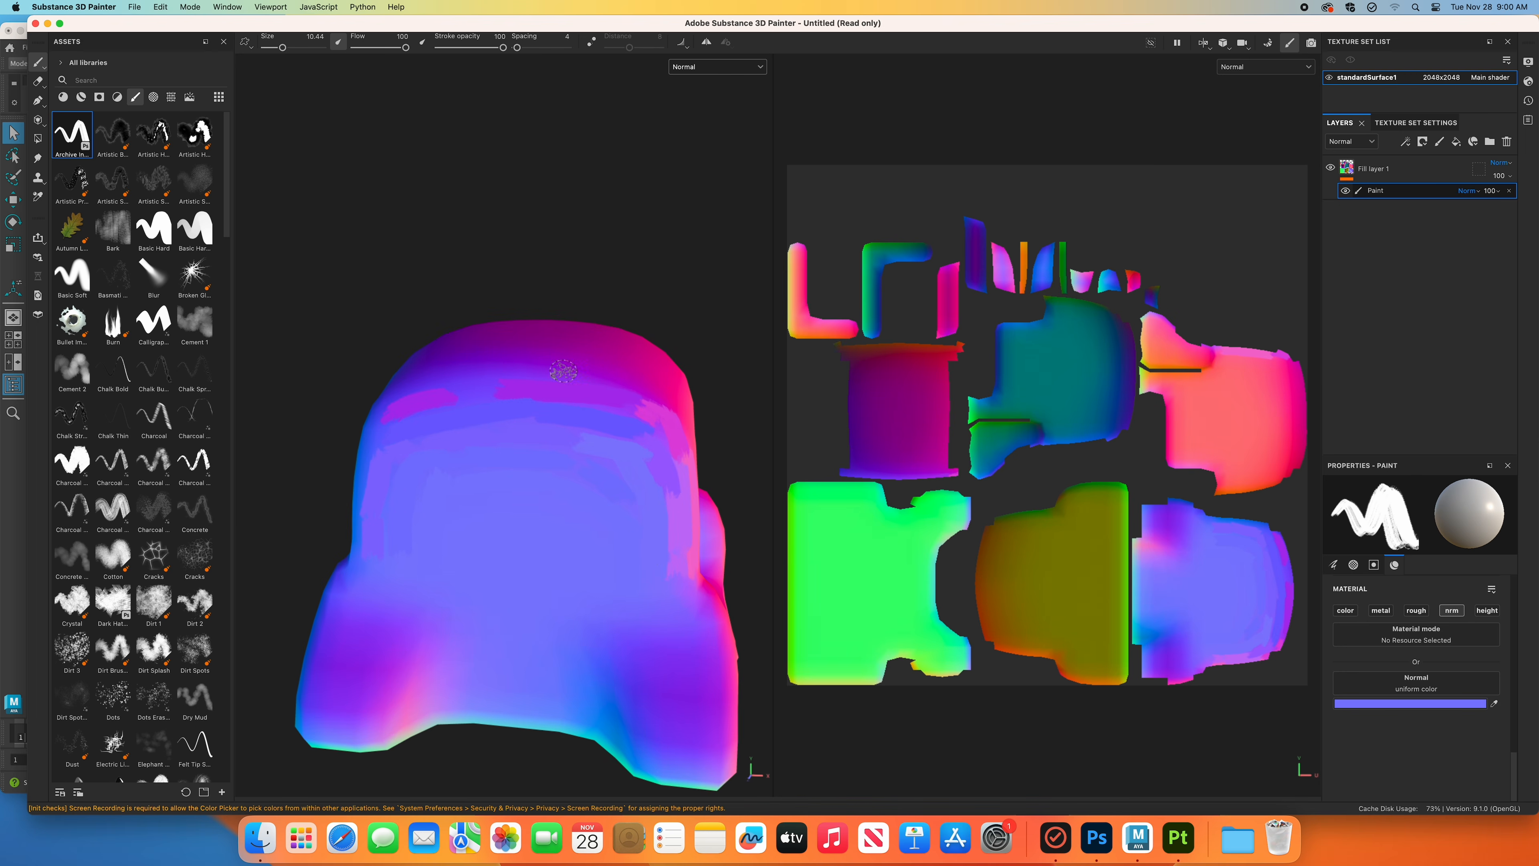
mouse_move(451, 534)
alt+mouse_down()
mouse_move(549, 571)
mouse_move(681, 567)
alt+mouse_up()
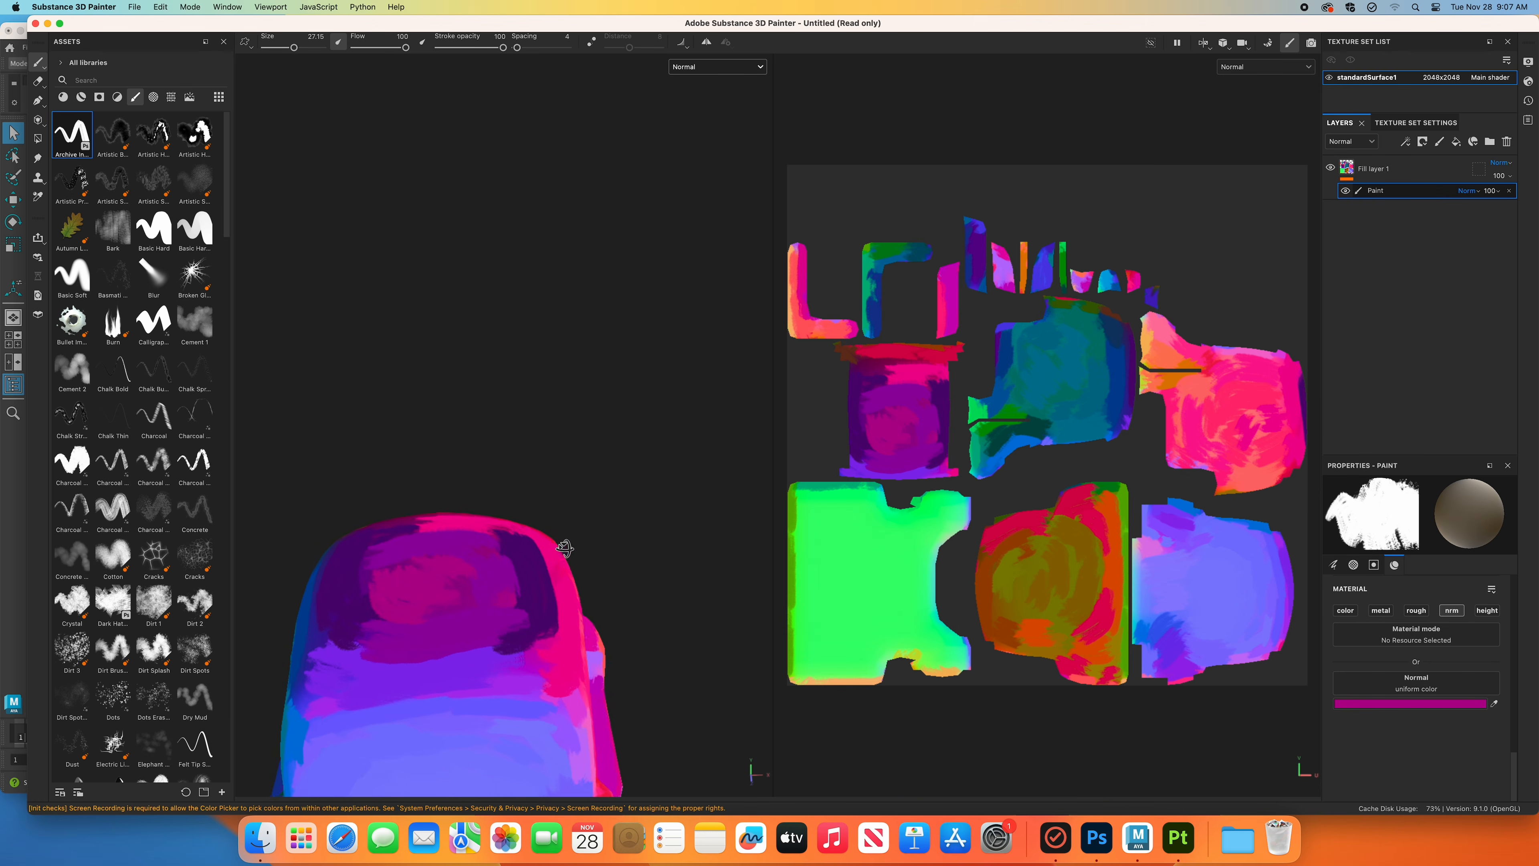
Examine the painted normal strokes on the model's top, front, side and underside.
mouse_move(563, 547)
alt+mouse_down()
mouse_move(549, 521)
mouse_move(600, 570)
mouse_move(564, 485)
mouse_move(546, 501)
mouse_move(629, 547)
mouse_move(672, 605)
mouse_move(582, 534)
mouse_move(523, 616)
mouse_move(875, 599)
mouse_move(494, 614)
alt+mouse_up()
alt+middle_drag(630, 589, 606, 603)
alt+drag(606, 603, 662, 607)
alt+middle_drag(669, 614, 675, 634)
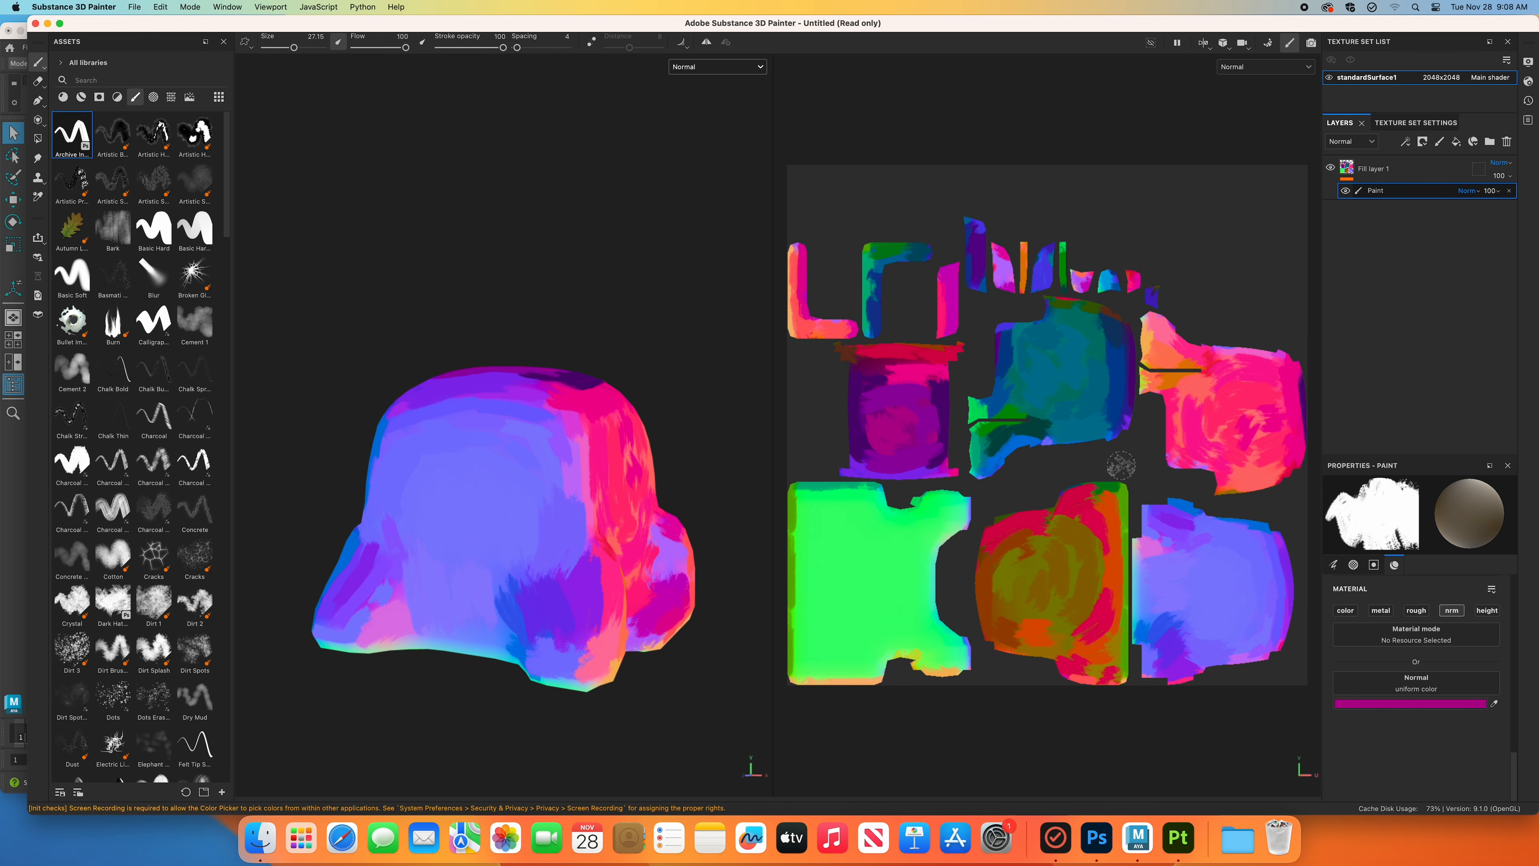
mouse_move(584, 584)
alt+mouse_down()
mouse_move(614, 546)
mouse_move(639, 327)
mouse_move(618, 592)
mouse_move(687, 319)
mouse_move(601, 447)
mouse_move(664, 357)
alt+mouse_up()
alt+drag(611, 303, 606, 539)
Sample a light blue normal colour from the lower front and paint it along the area between the two front fenders.
click(1494, 703)
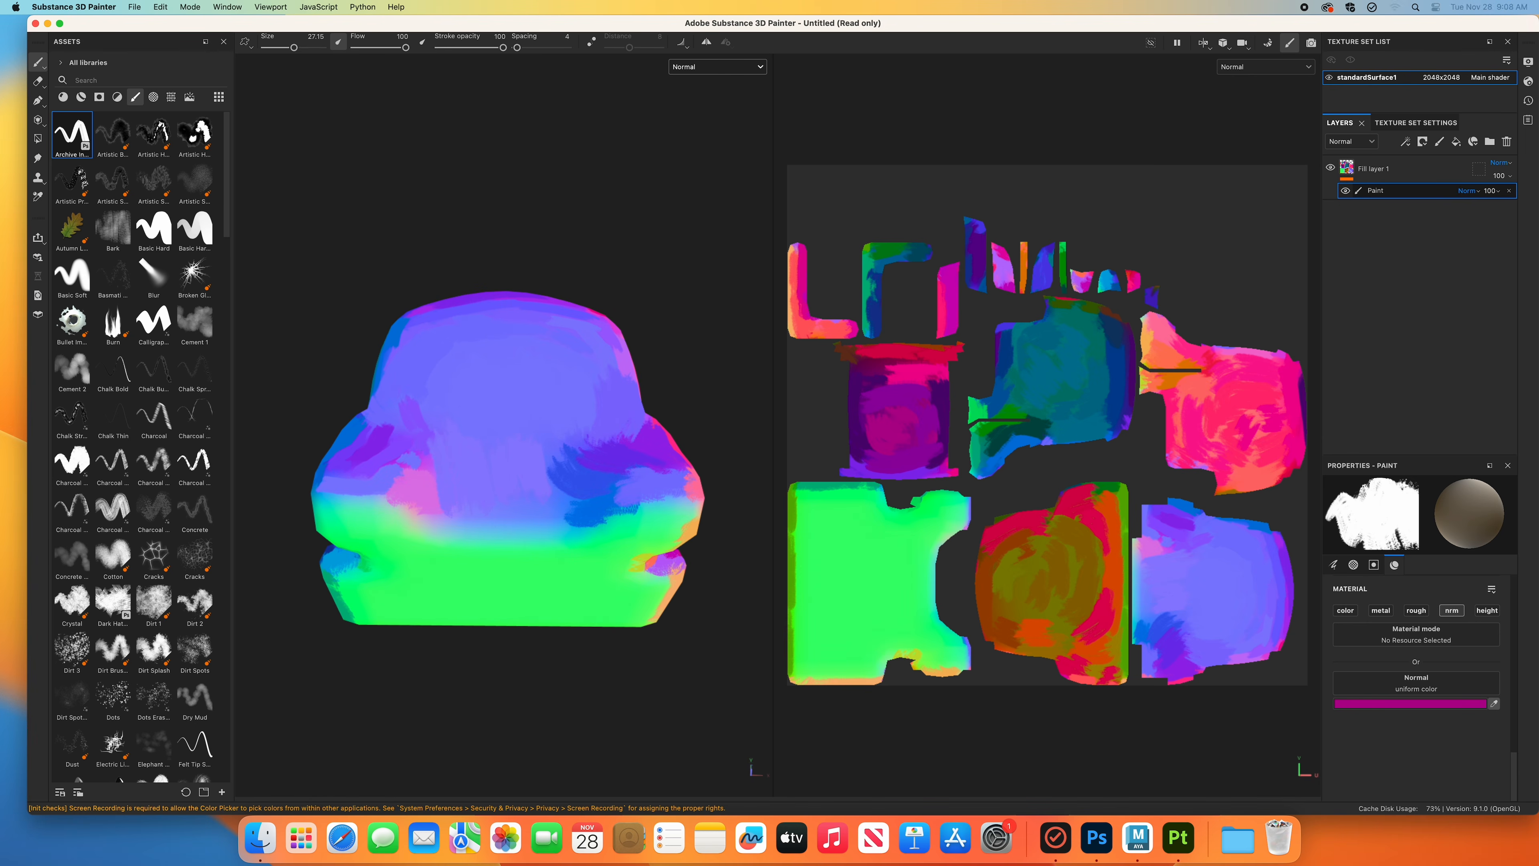
click(533, 515)
alt+drag(570, 506, 569, 557)
alt+drag(512, 553, 608, 558)
alt+middle_drag(607, 558, 611, 591)
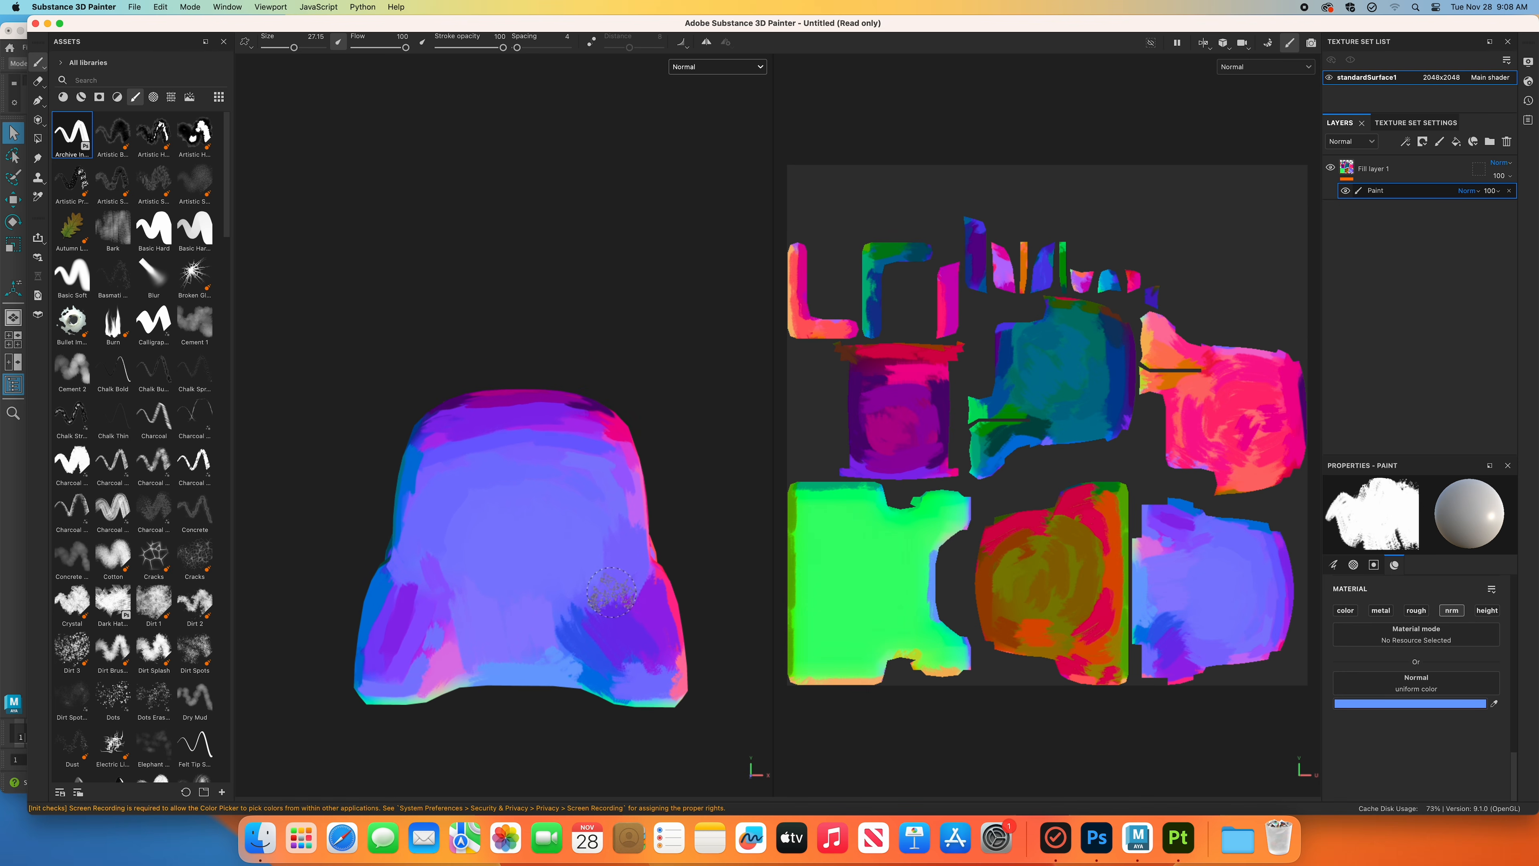
alt+drag(597, 599, 617, 572)
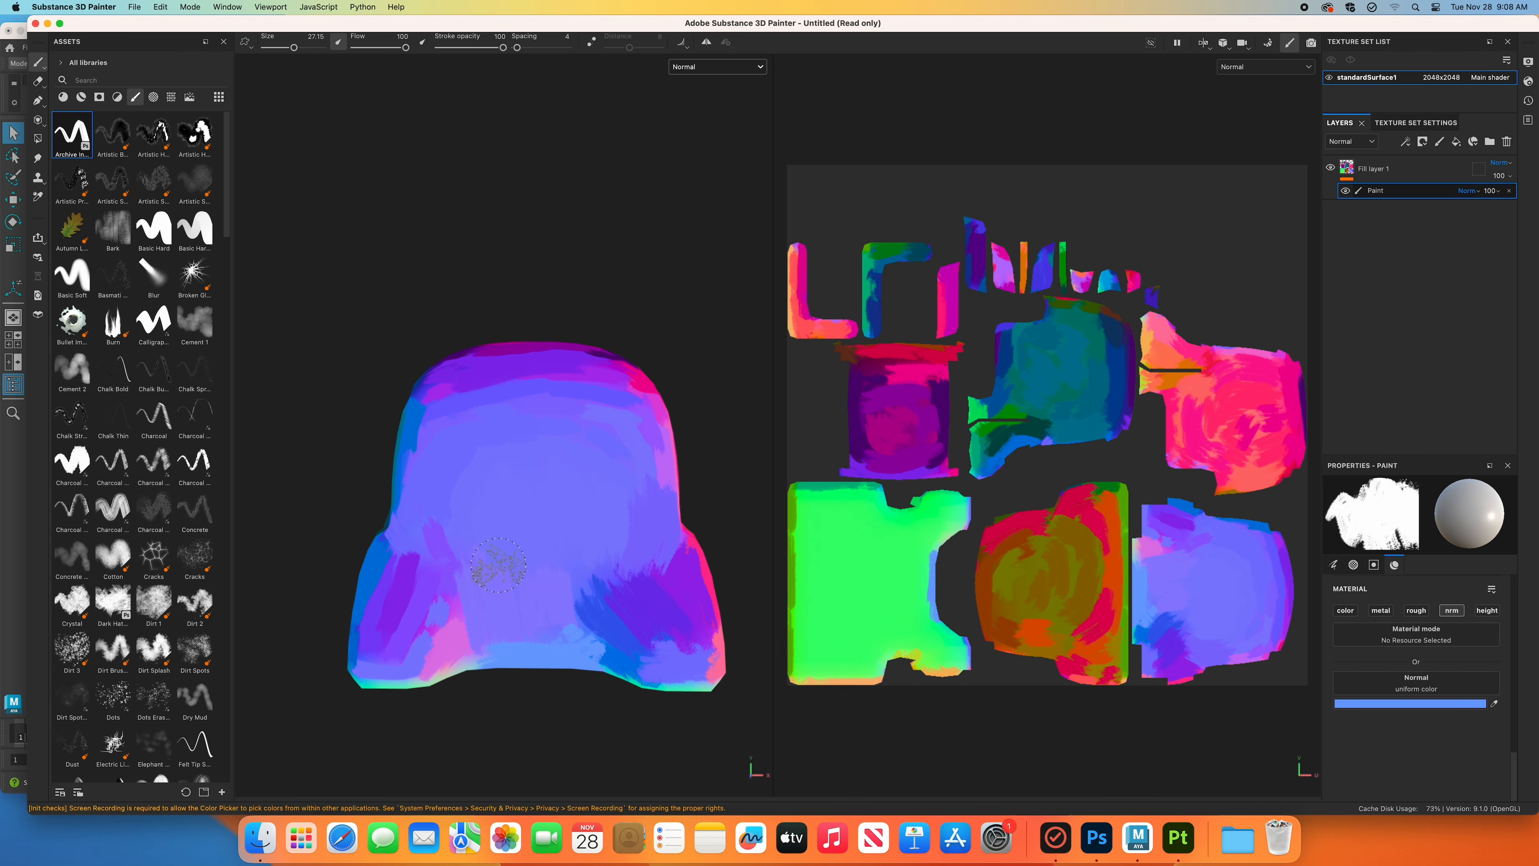
Blend more light blue strokes into the front's lower area and beside the pink patch at the fender's inner edge.
alt+drag(498, 564, 569, 557)
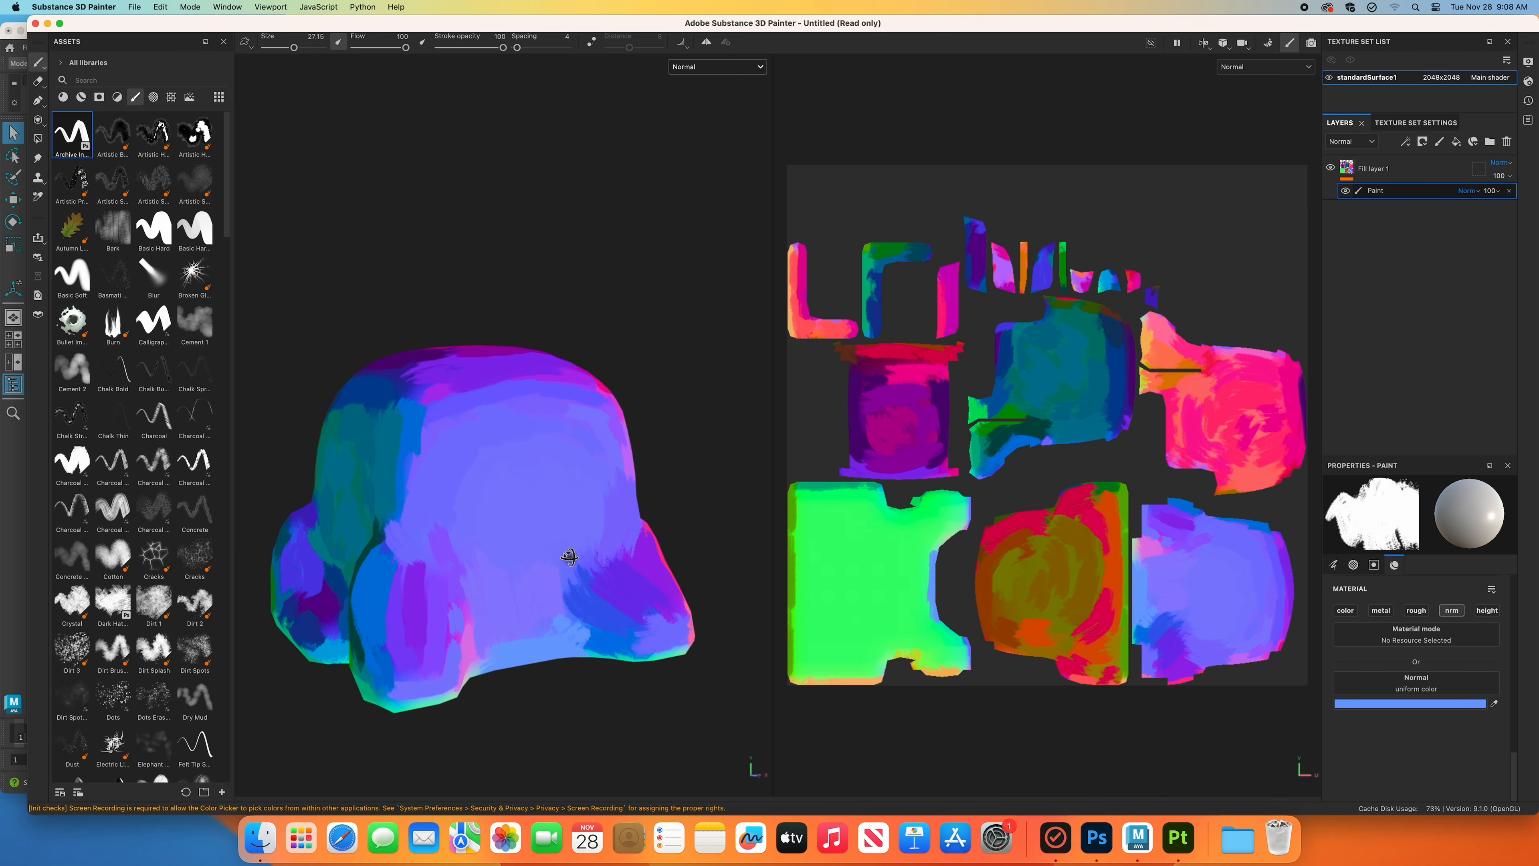
alt+middle_drag(560, 585, 601, 577)
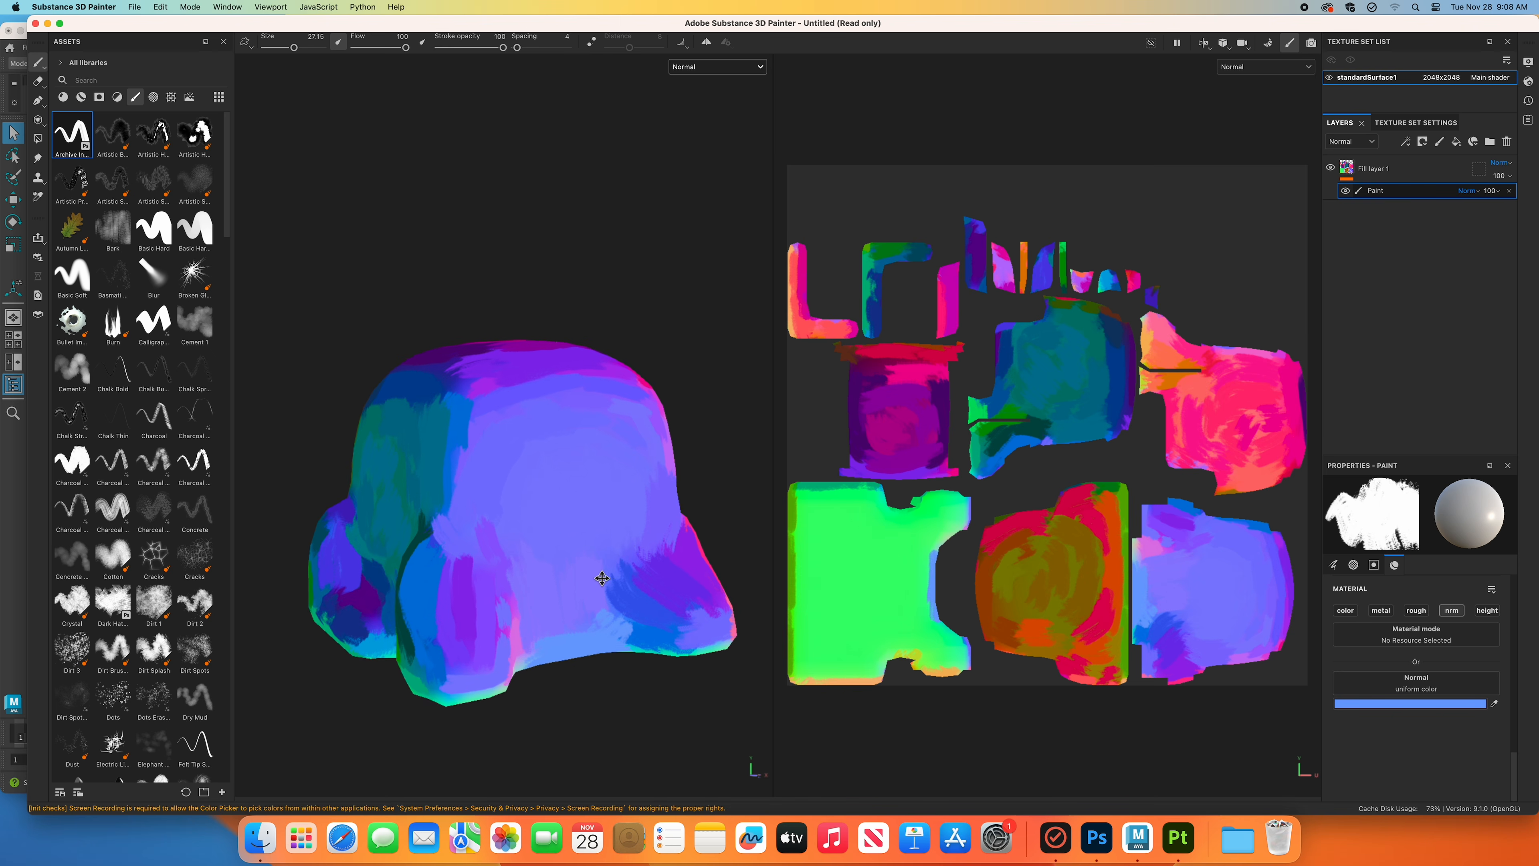
alt+drag(601, 577, 609, 588)
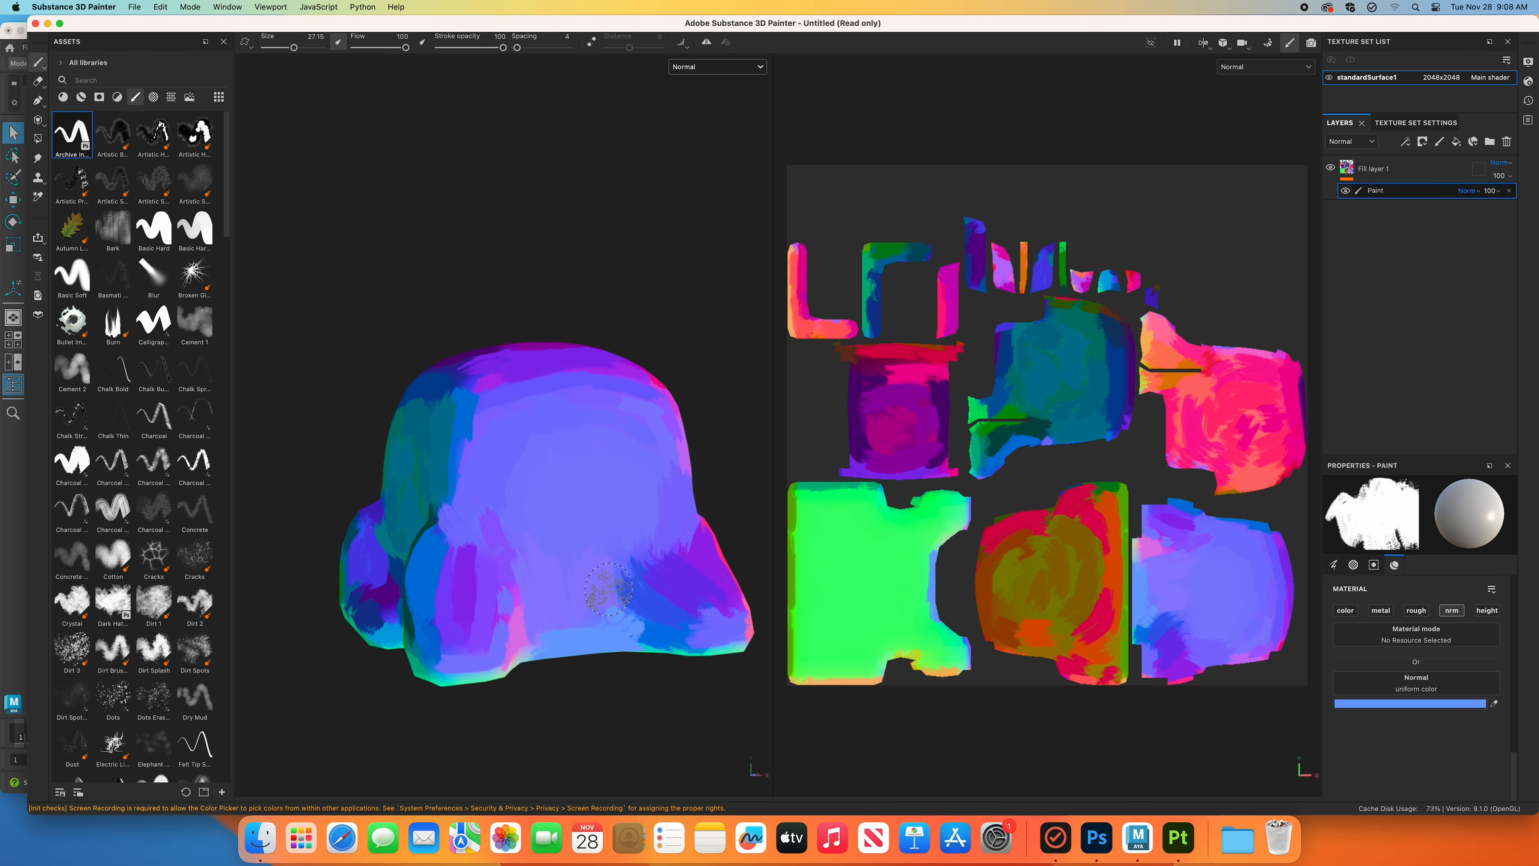
alt+drag(532, 515, 632, 518)
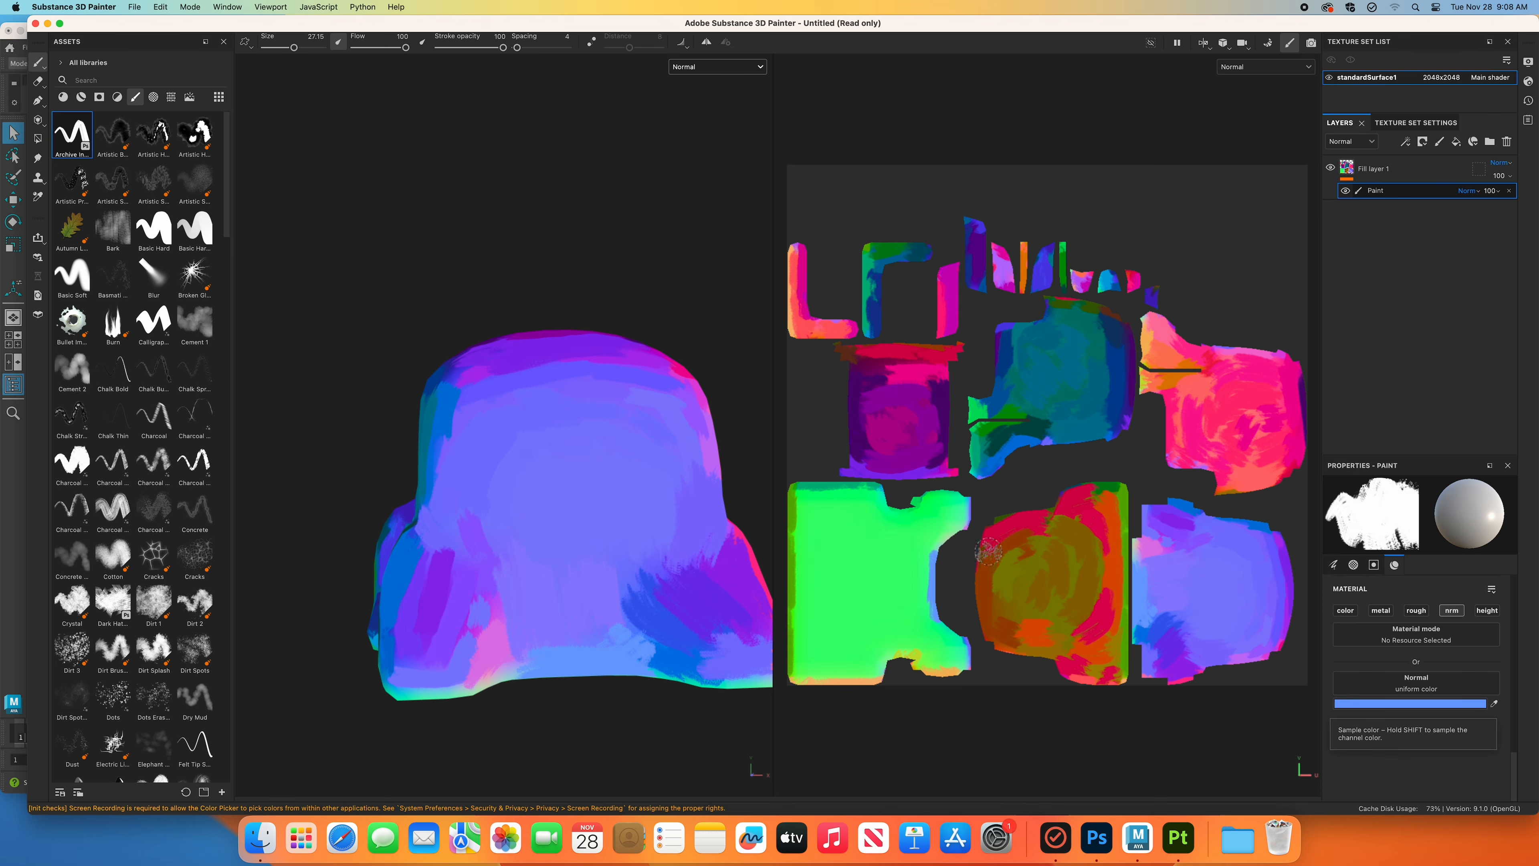
alt+drag(630, 503, 737, 580)
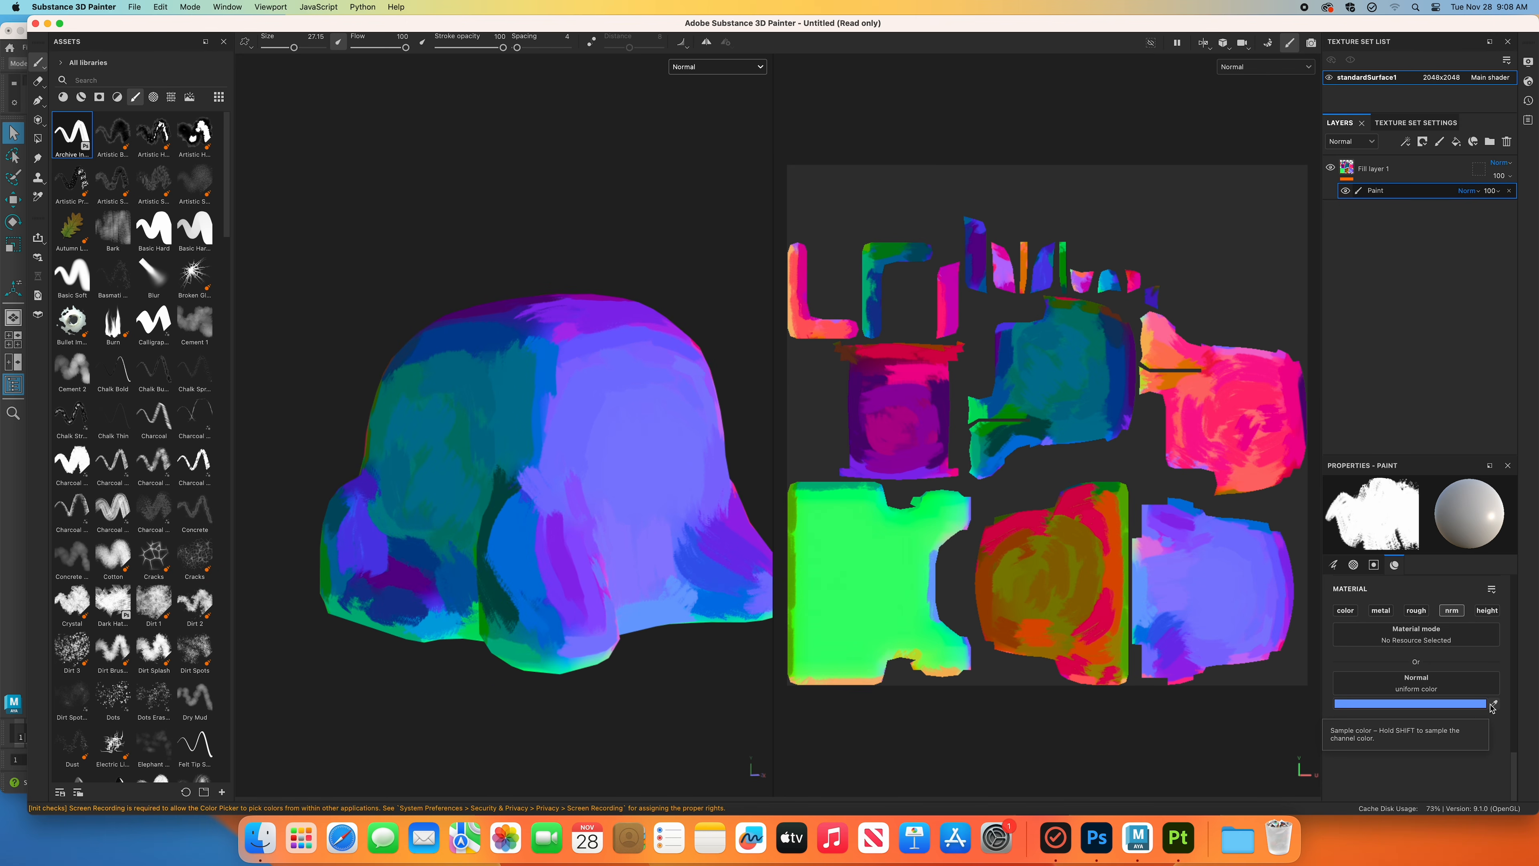
Switch the viewport display from Normal to Material and examine the painted strokes on the model's front.
alt+drag(630, 534, 577, 566)
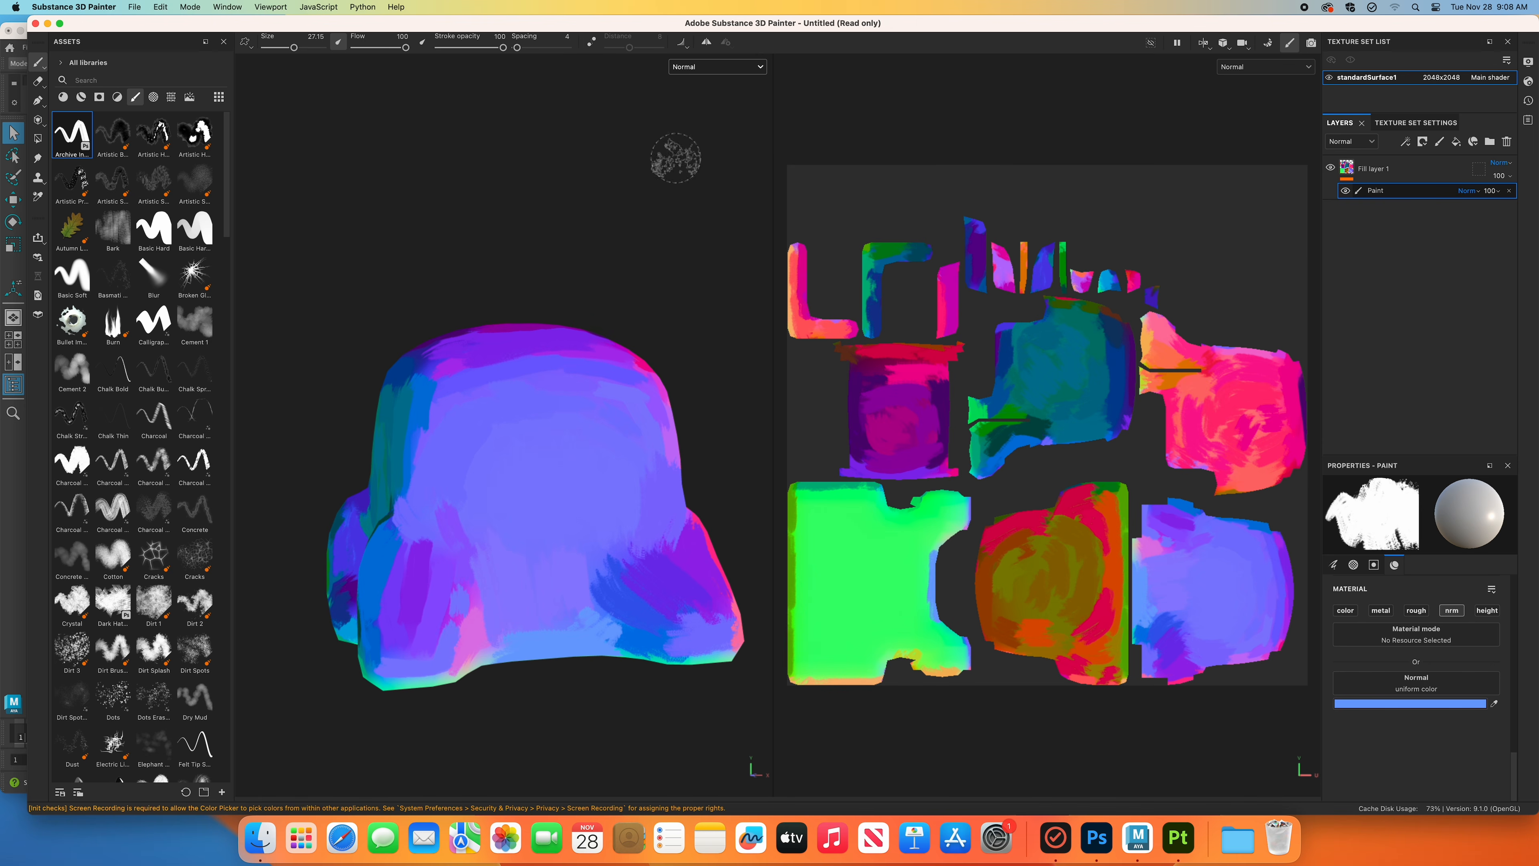
click(701, 69)
click(703, 153)
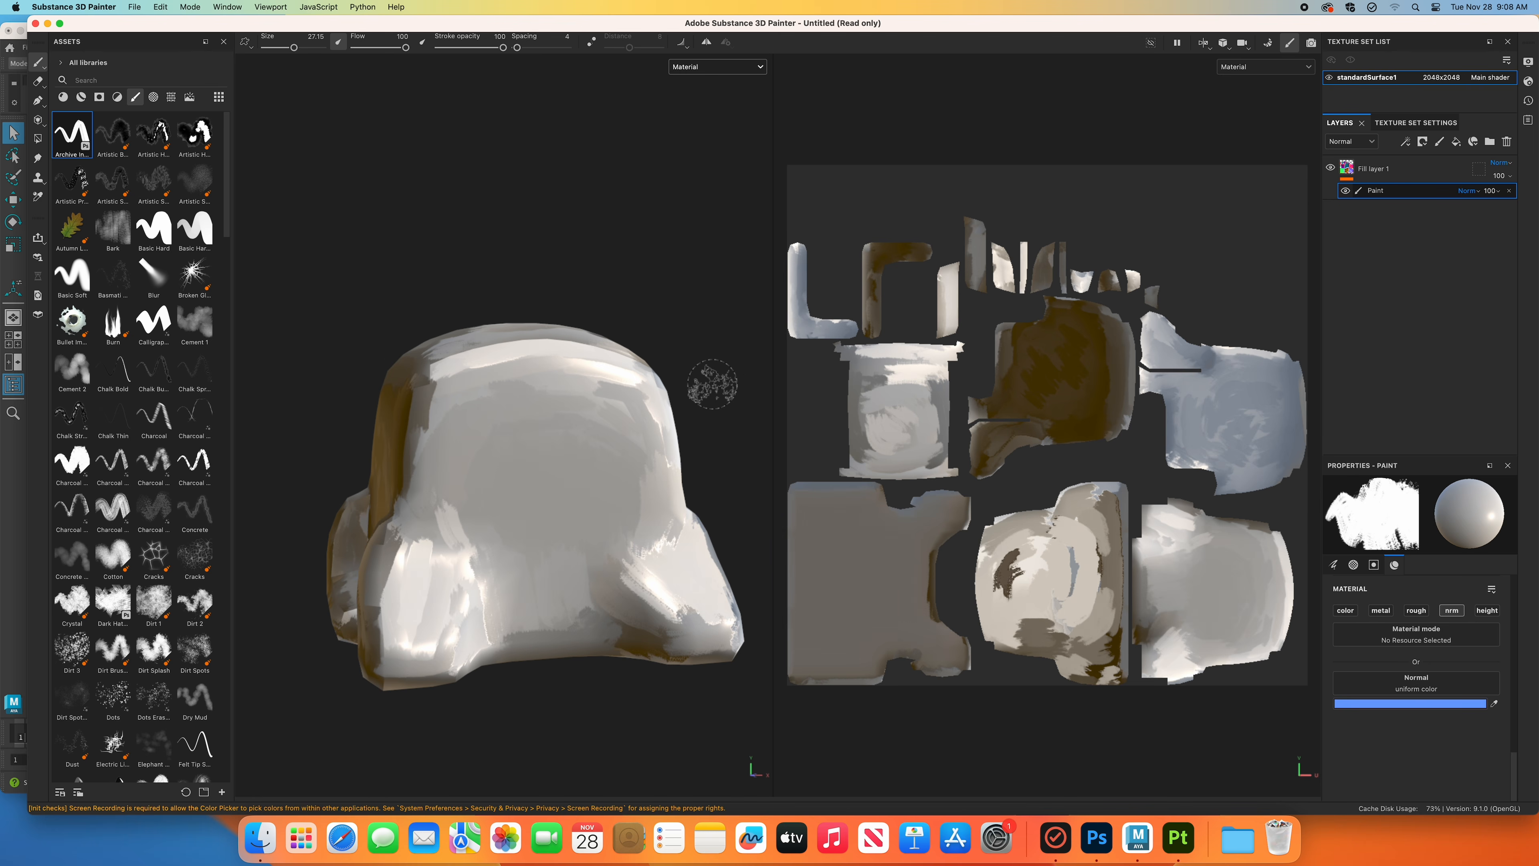
mouse_move(697, 383)
alt+mouse_down()
mouse_move(760, 368)
mouse_move(704, 371)
mouse_move(811, 385)
mouse_move(813, 352)
mouse_move(697, 394)
mouse_move(712, 371)
alt+mouse_up()
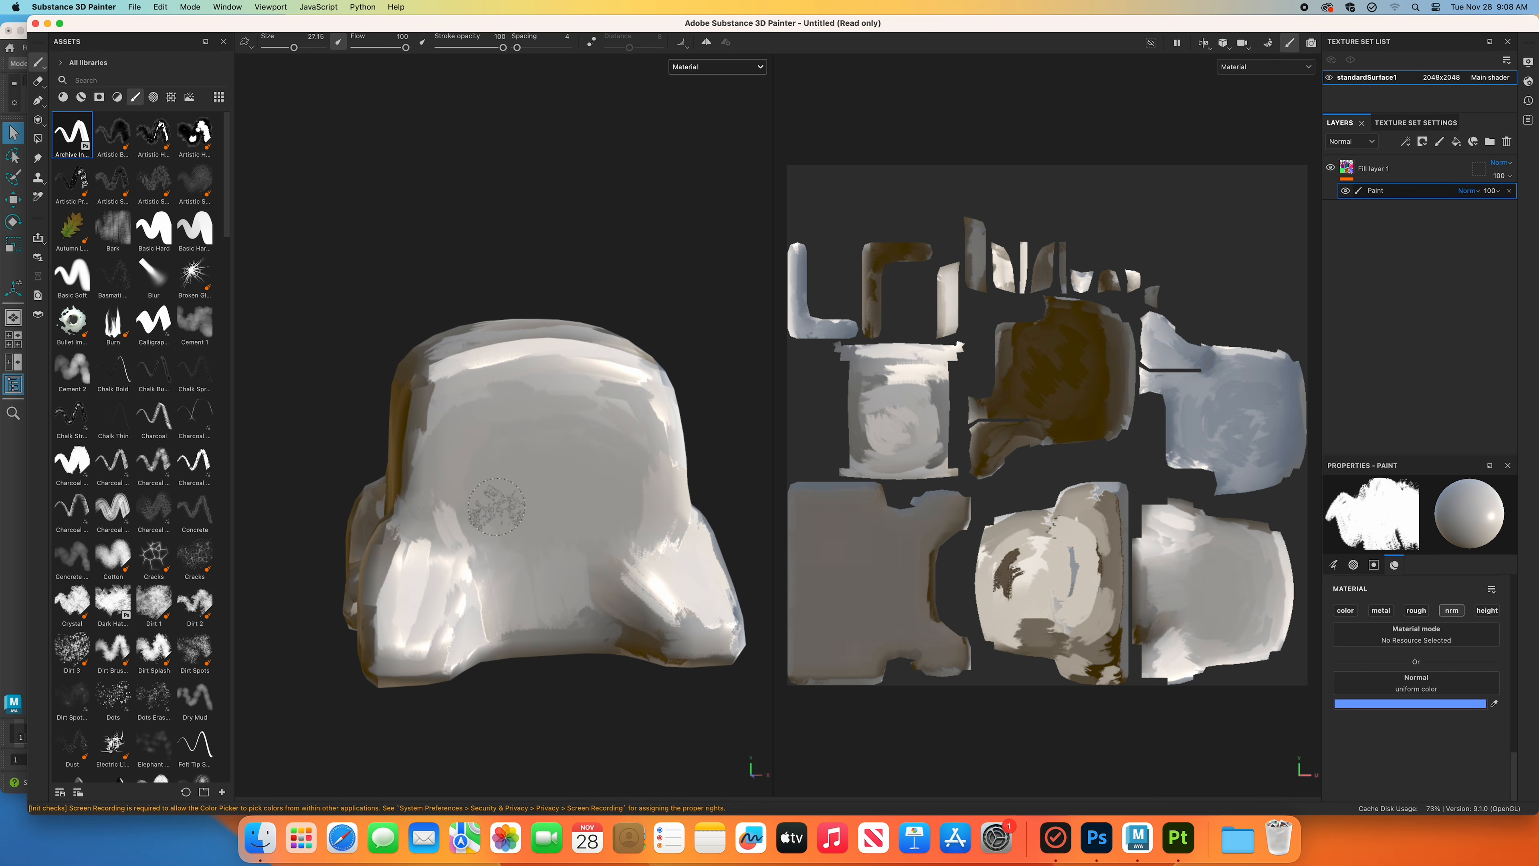
Reduce the brush size to 13.31 and paint a curved smile in light blue normal colour on the front face's lower middle.
mouse_move(495, 517)
mouse_down()
mouse_move(558, 537)
mouse_move(630, 523)
mouse_move(674, 543)
mouse_up()
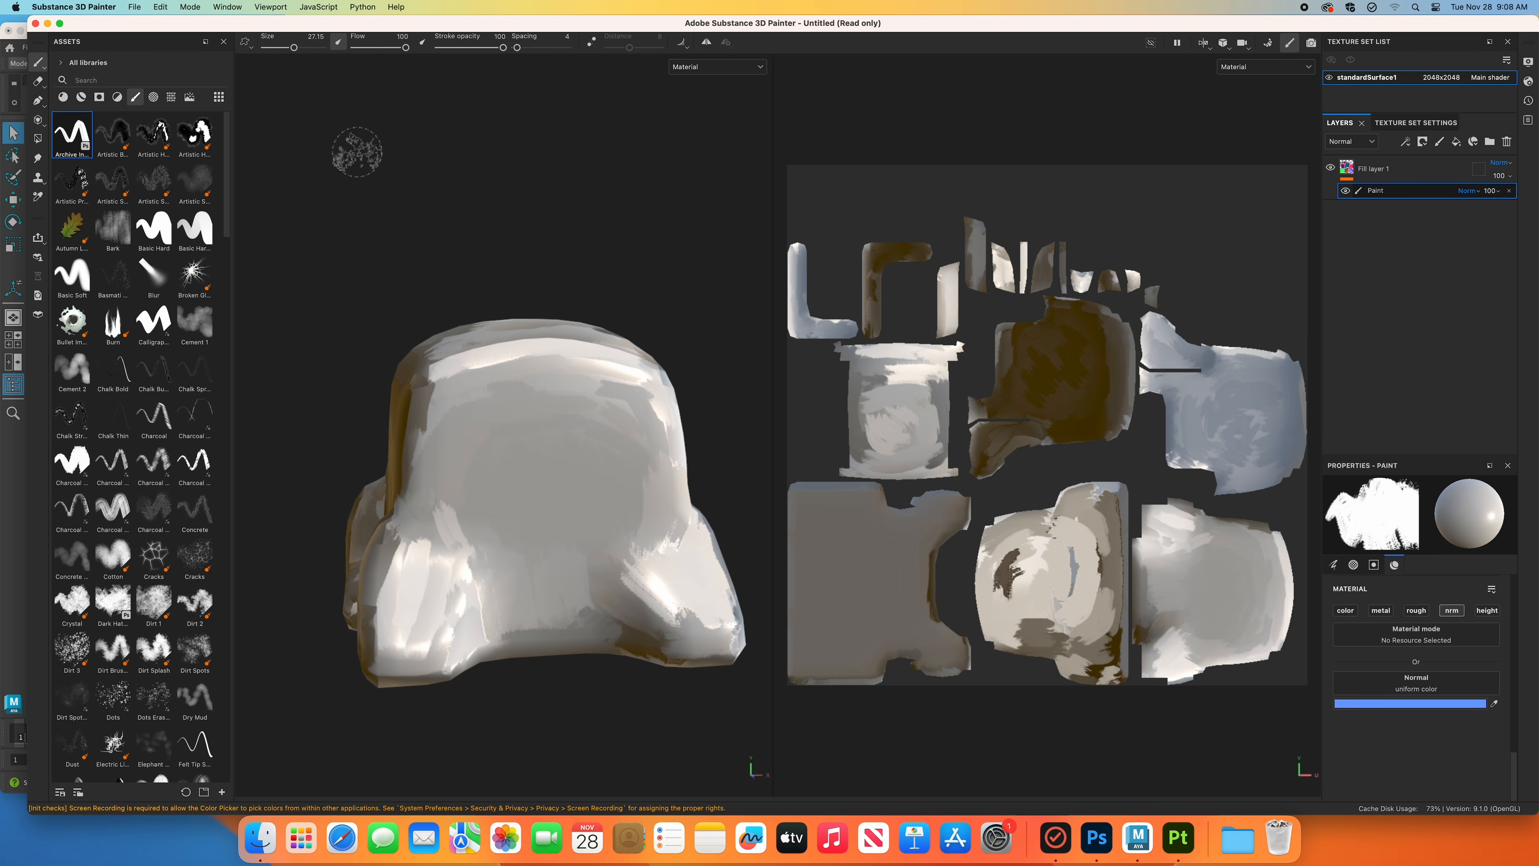
drag(292, 49, 285, 50)
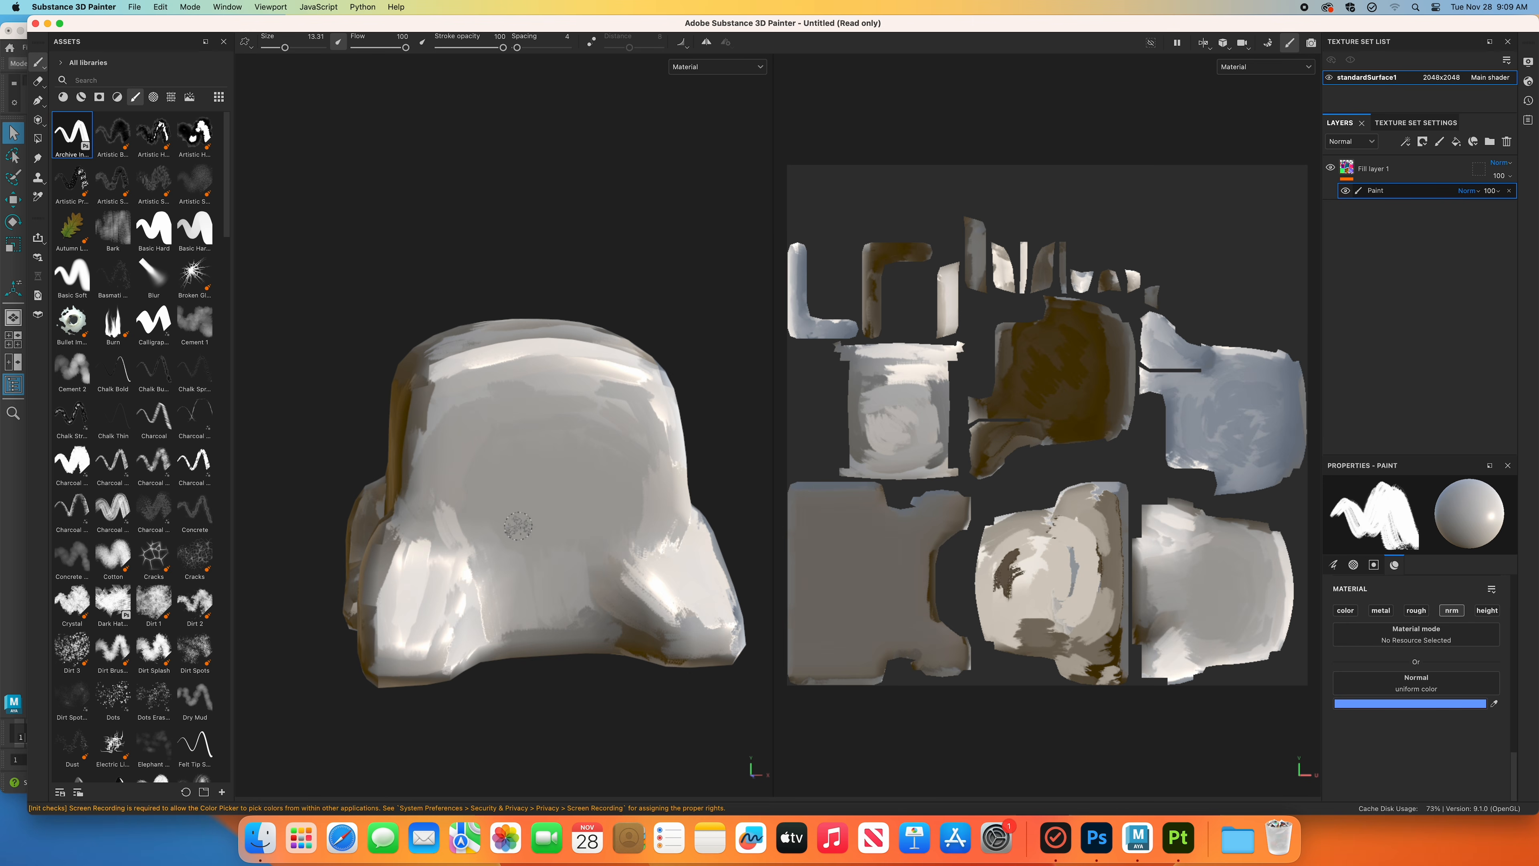
mouse_move(510, 525)
mouse_down()
mouse_move(534, 547)
mouse_move(577, 531)
mouse_up()
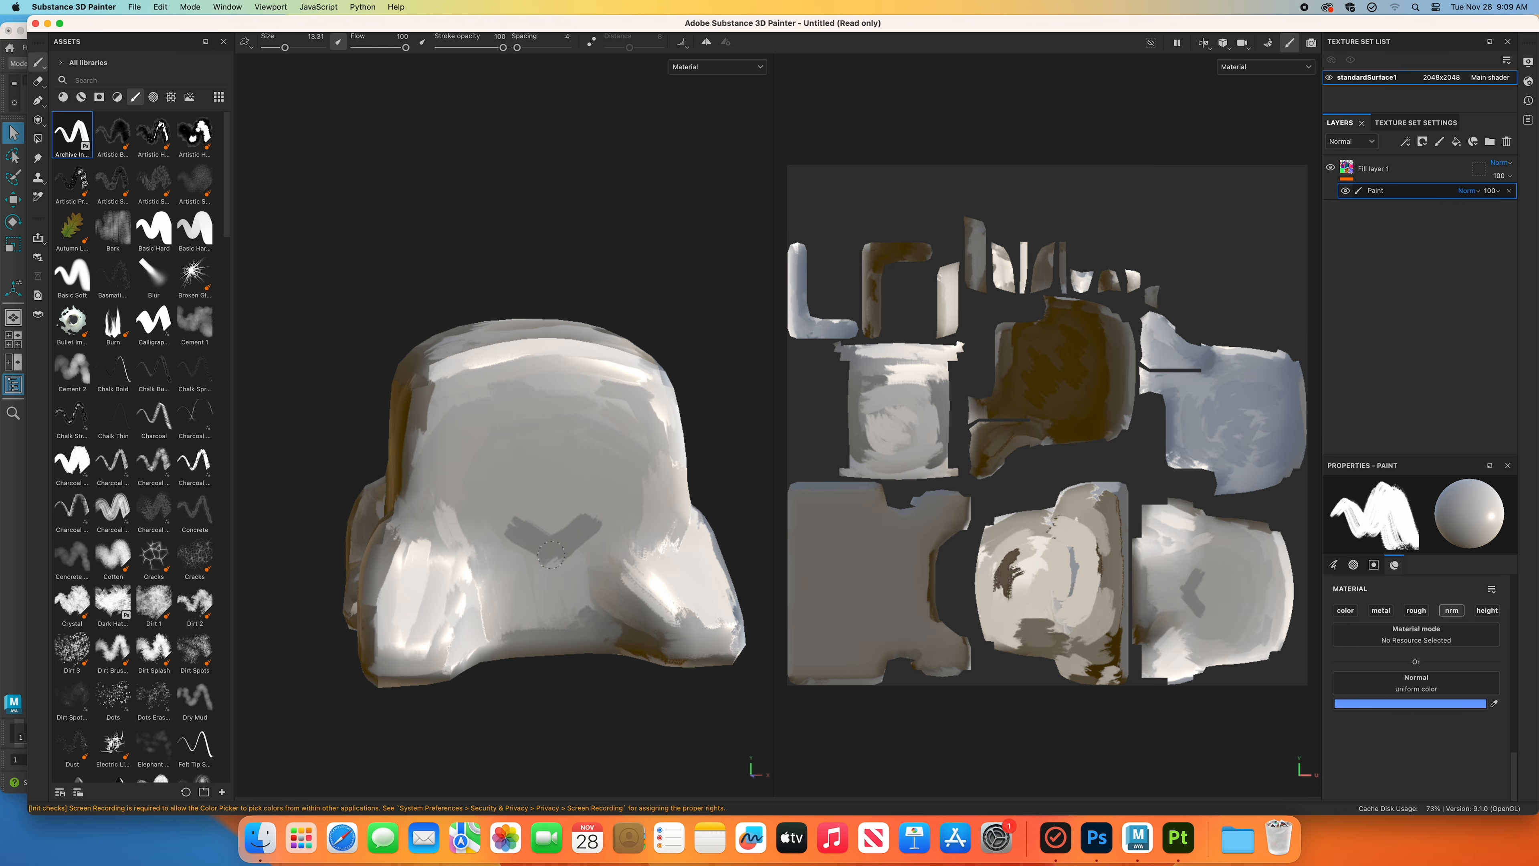
key(super+z)
mouse_move(514, 527)
mouse_down()
mouse_move(555, 539)
mouse_move(597, 510)
mouse_move(524, 534)
mouse_move(570, 536)
mouse_move(605, 508)
mouse_up()
key(super+z)
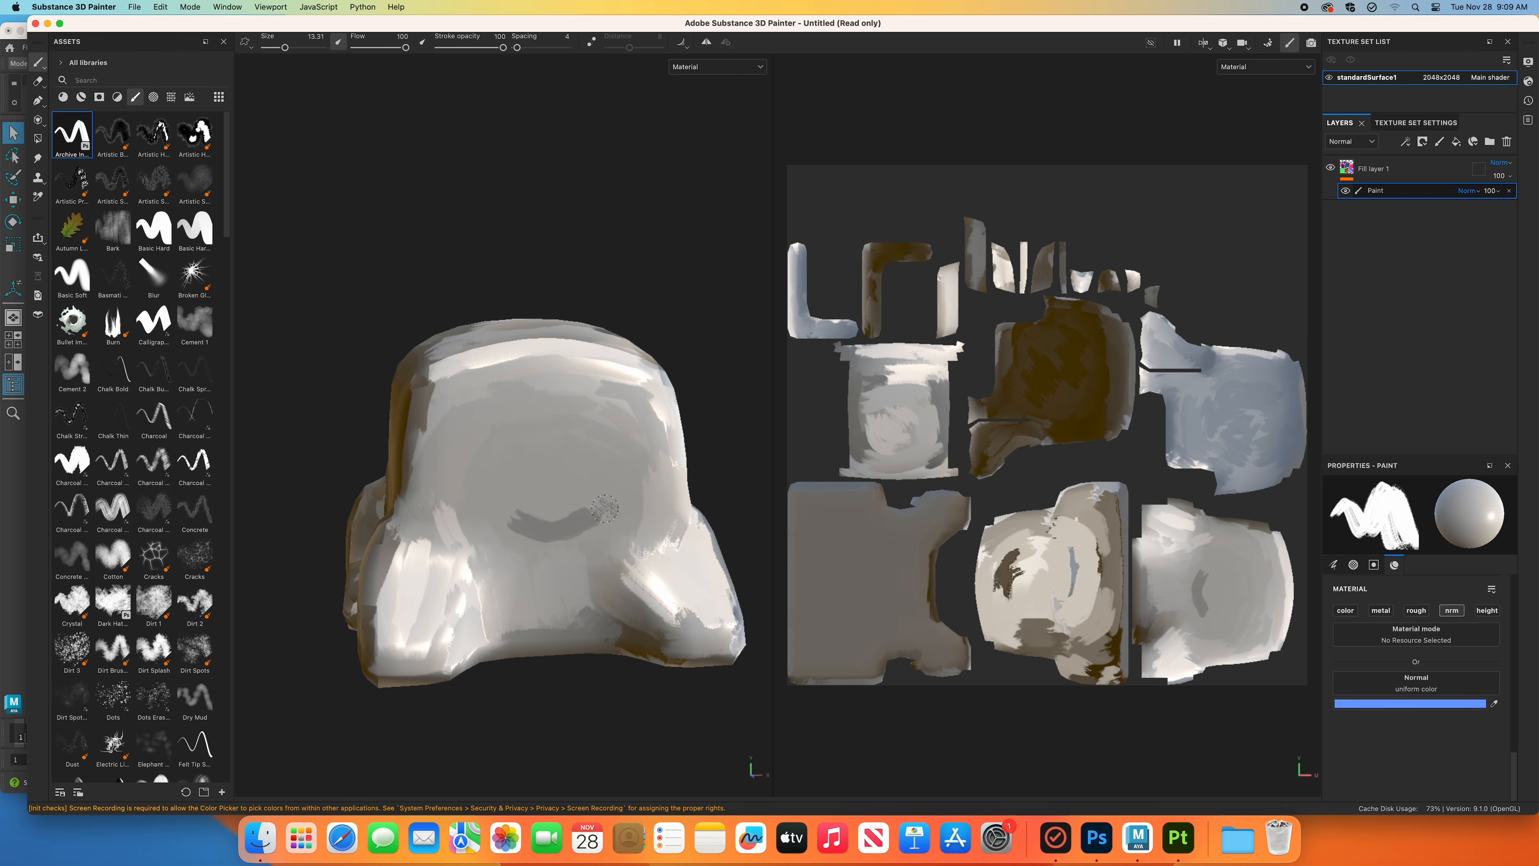
mouse_move(579, 562)
alt+mouse_down()
mouse_move(431, 501)
mouse_move(434, 482)
mouse_move(408, 482)
mouse_move(404, 525)
alt+mouse_up()
key(super+z)
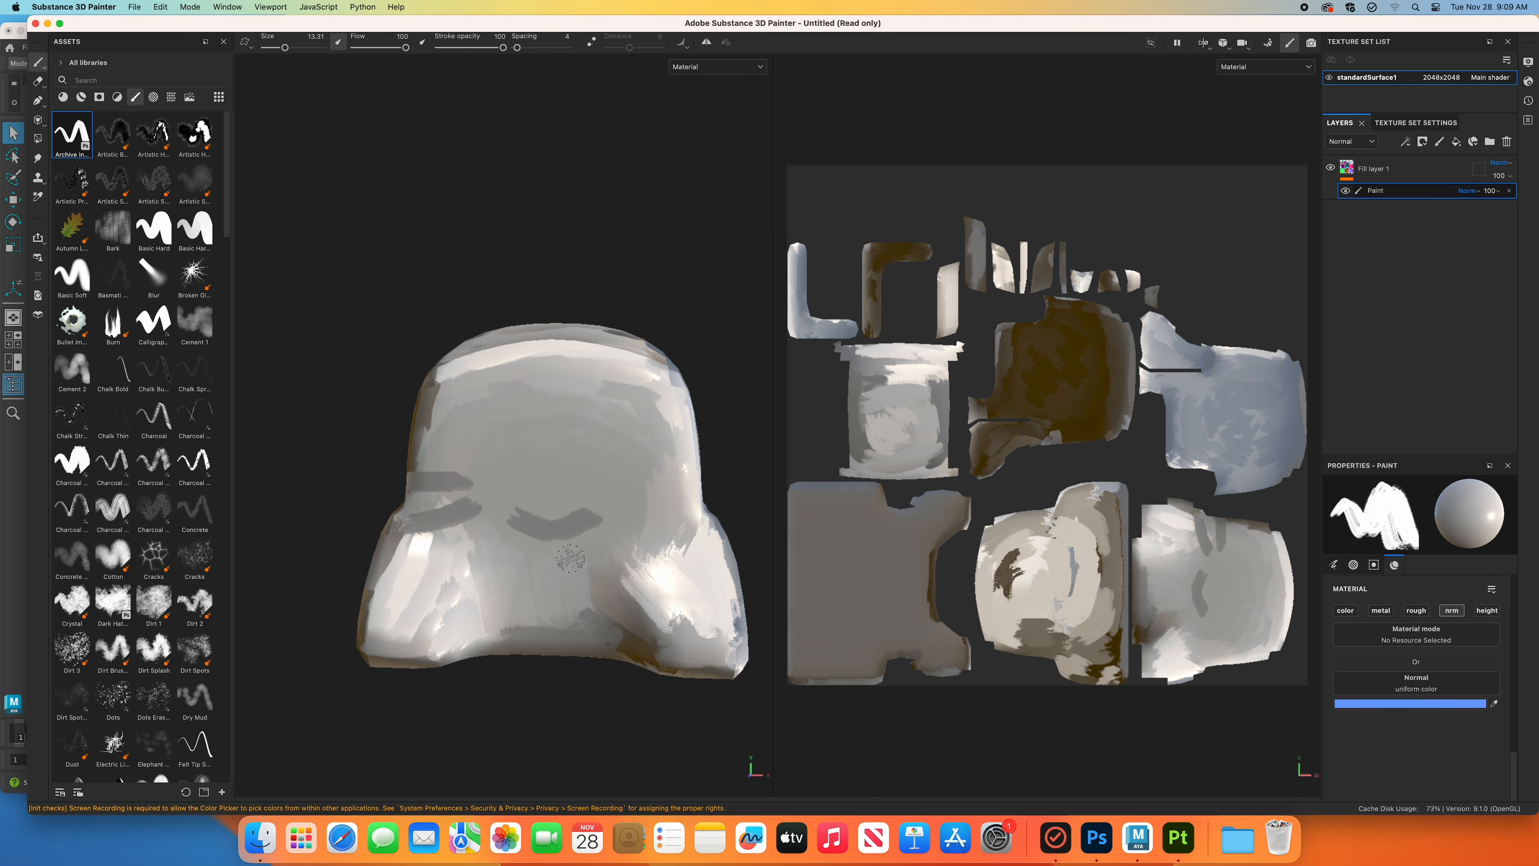
key(super+z)
key(super+z)
Make the brush smaller and paint short vertical toe strokes along the lower end of the front foot beside the smile.
alt+drag(495, 616, 506, 669)
alt+middle_drag(468, 634, 508, 613)
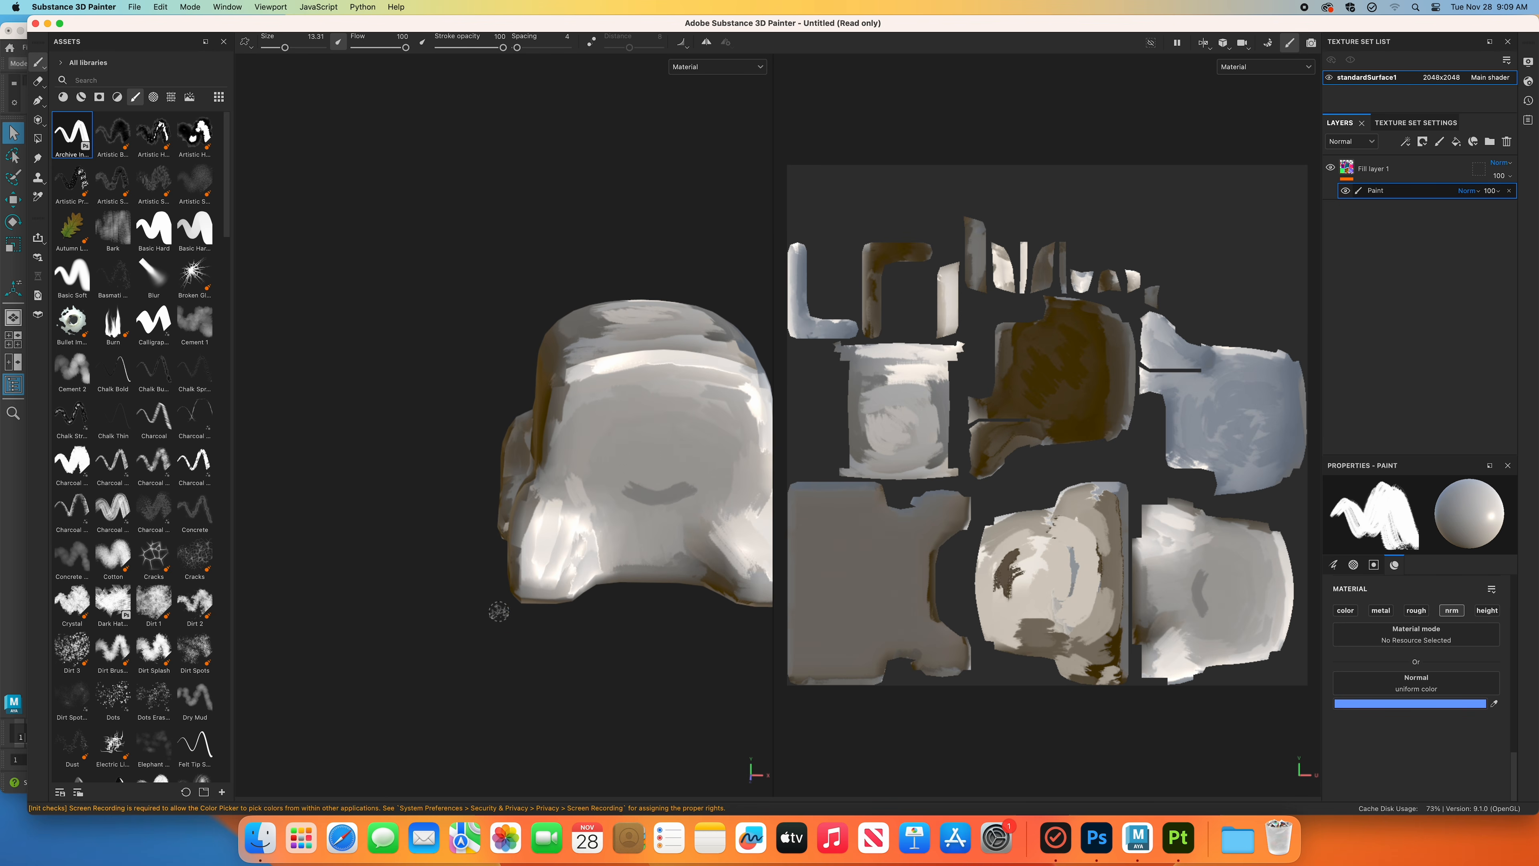
drag(285, 49, 278, 49)
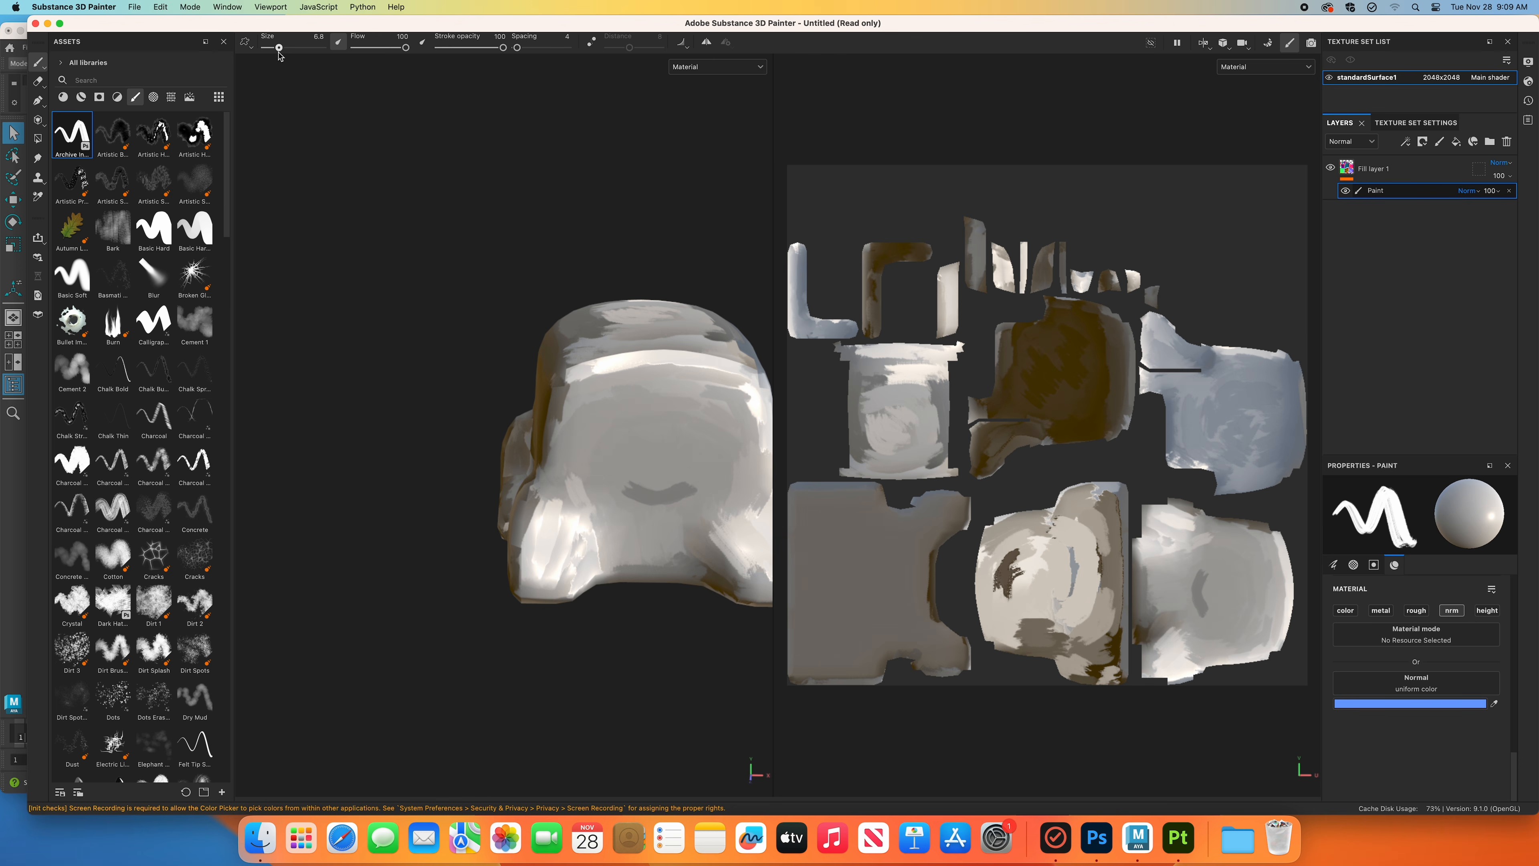
alt+right_drag(565, 573, 494, 563)
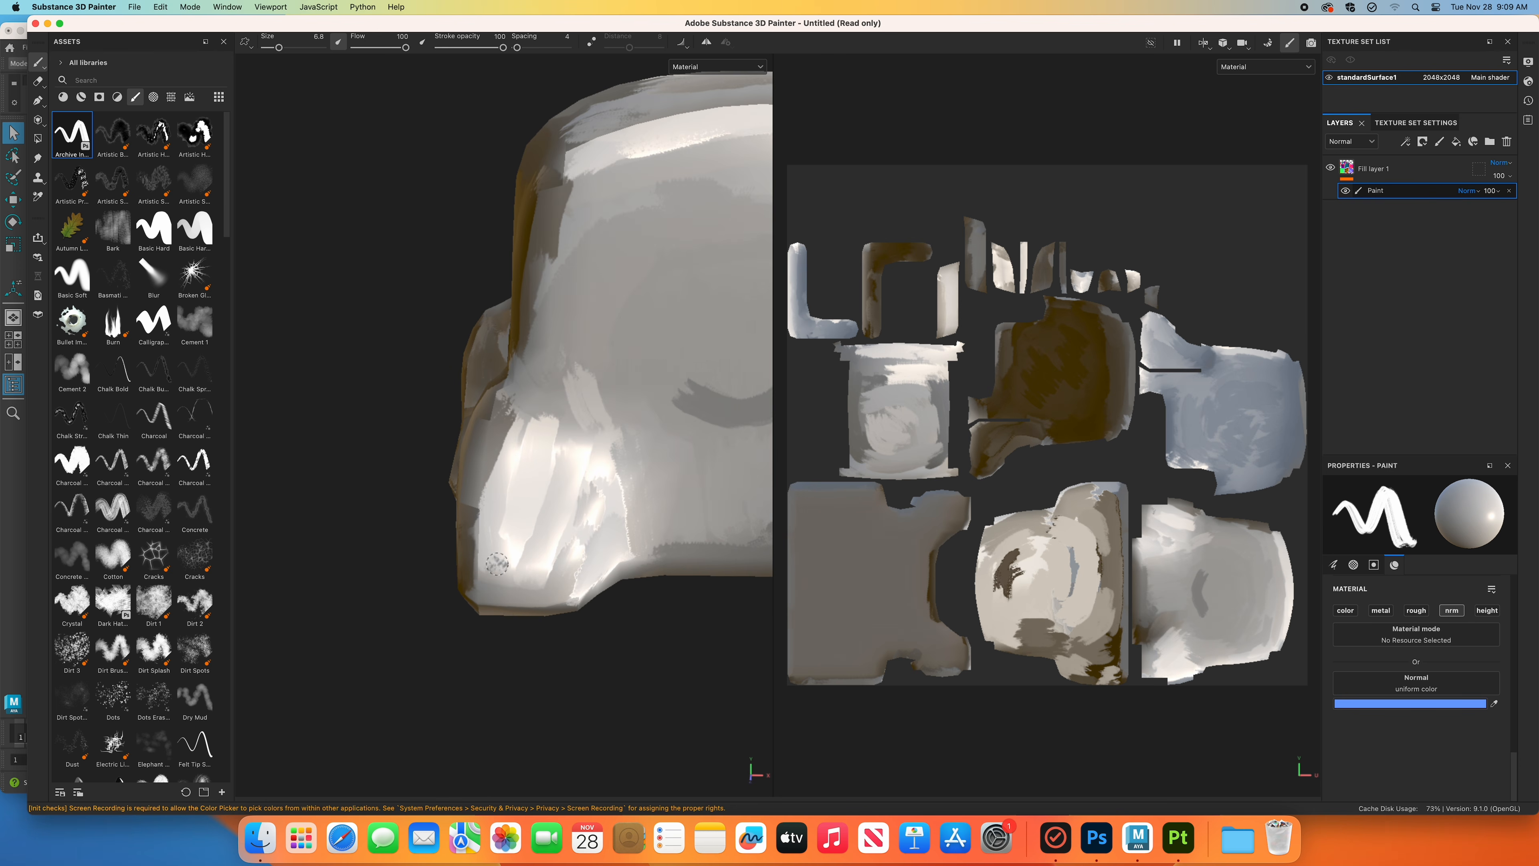
drag(497, 564, 498, 595)
Sample the dark purple normal colour from the rear foot in the Normal display, and return to the Material display.
alt+drag(661, 599, 449, 667)
alt+middle_drag(449, 667, 732, 718)
alt+right_drag(540, 670, 591, 659)
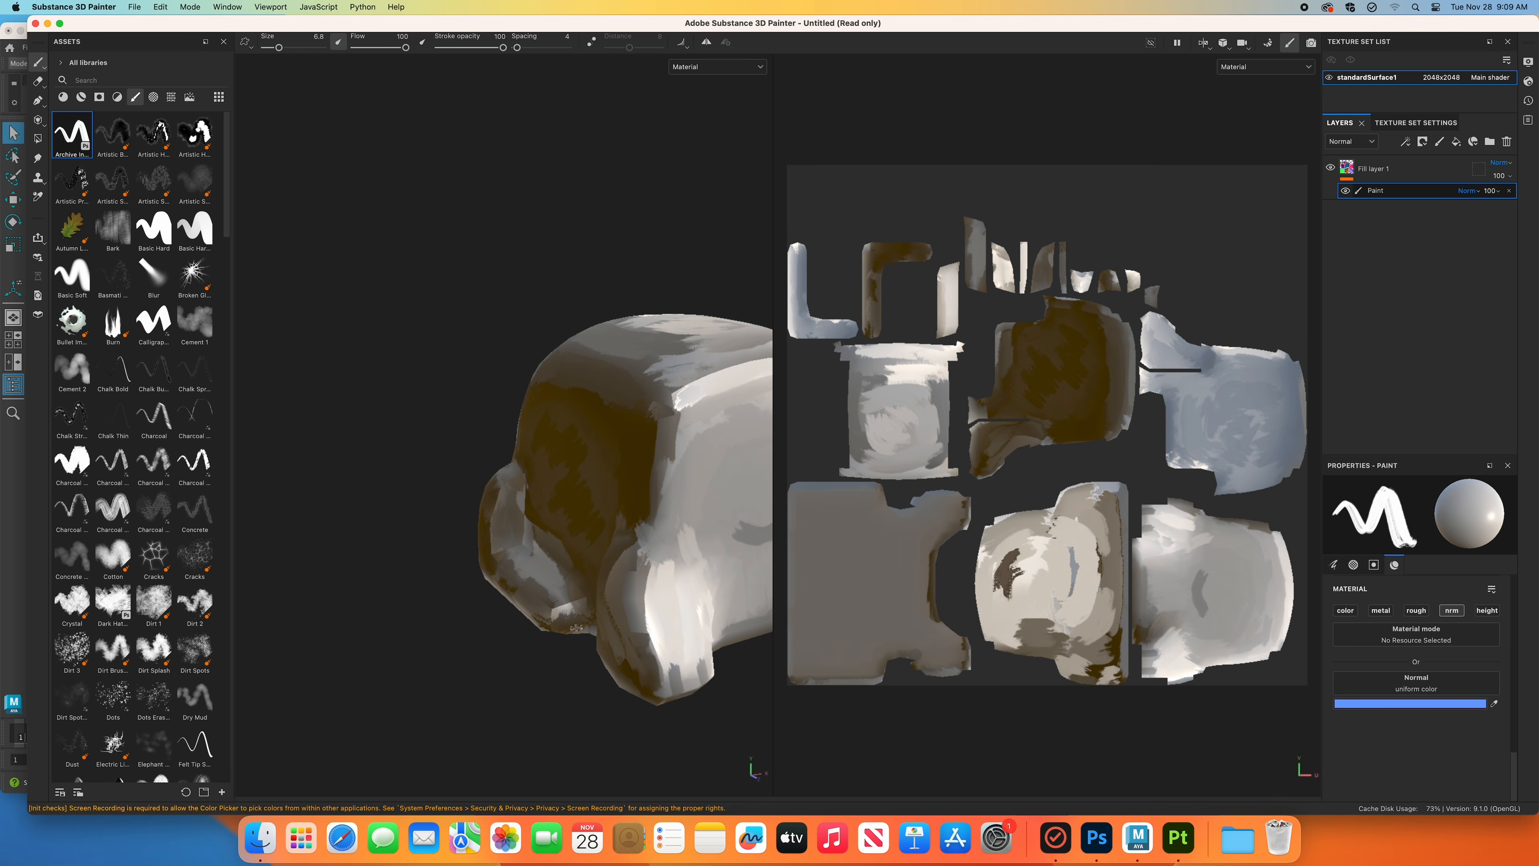
alt+drag(557, 661, 527, 678)
scroll(527, 678, up, 5)
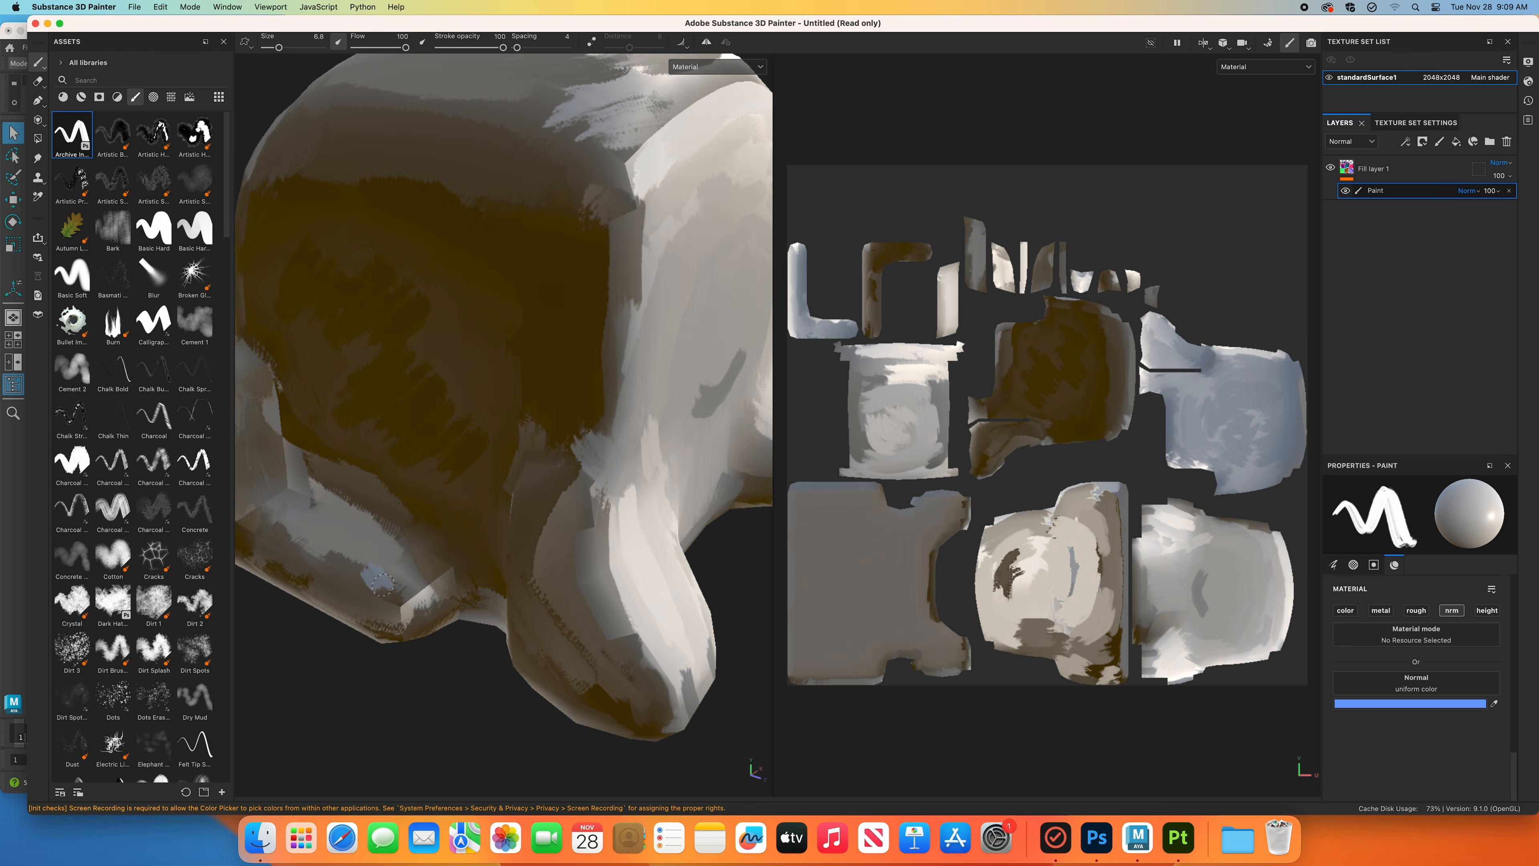
click(683, 64)
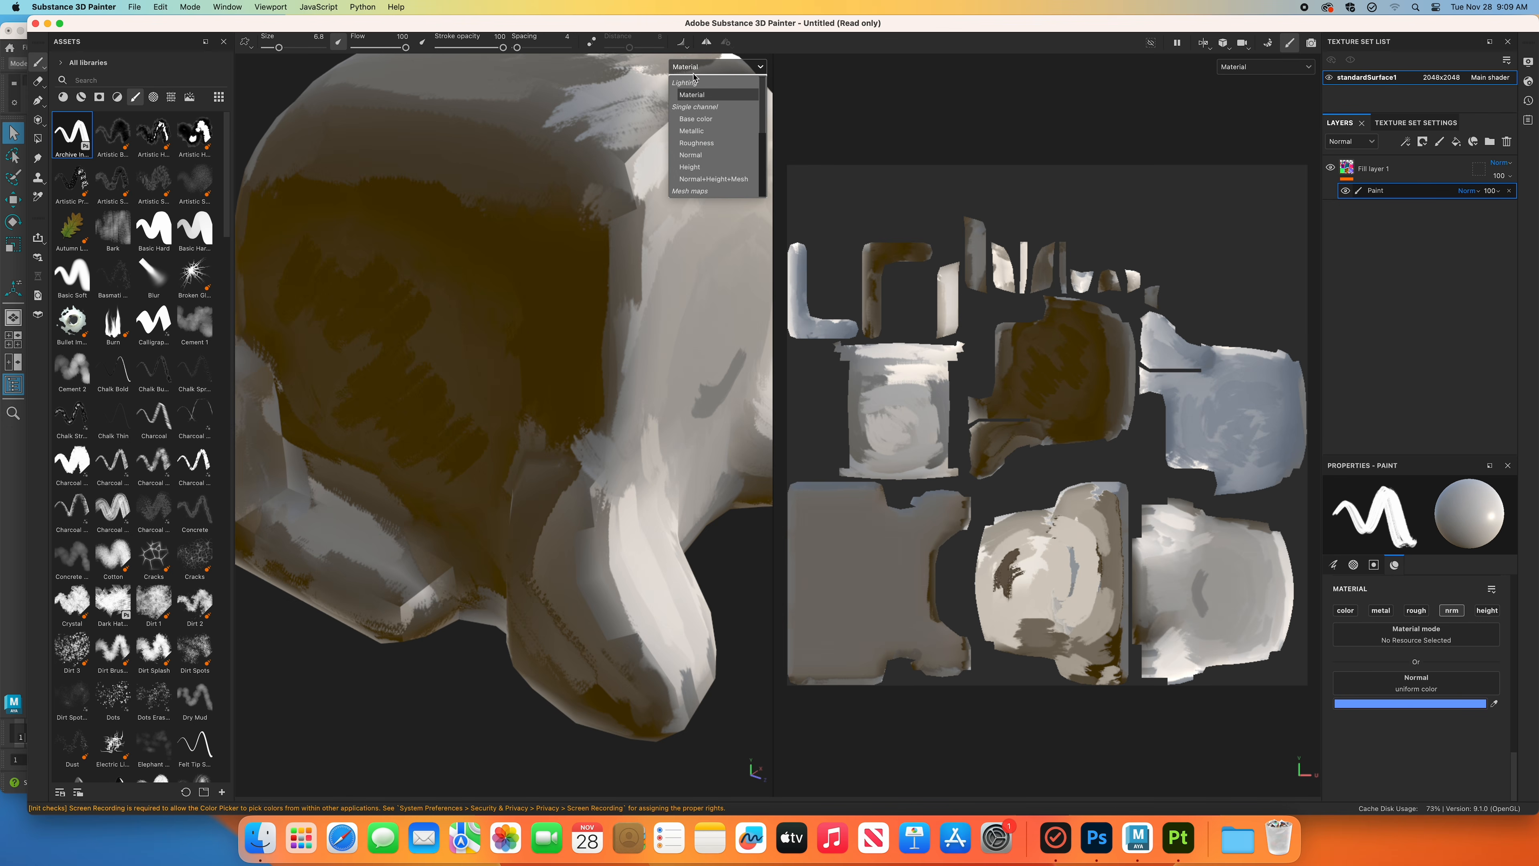
click(694, 155)
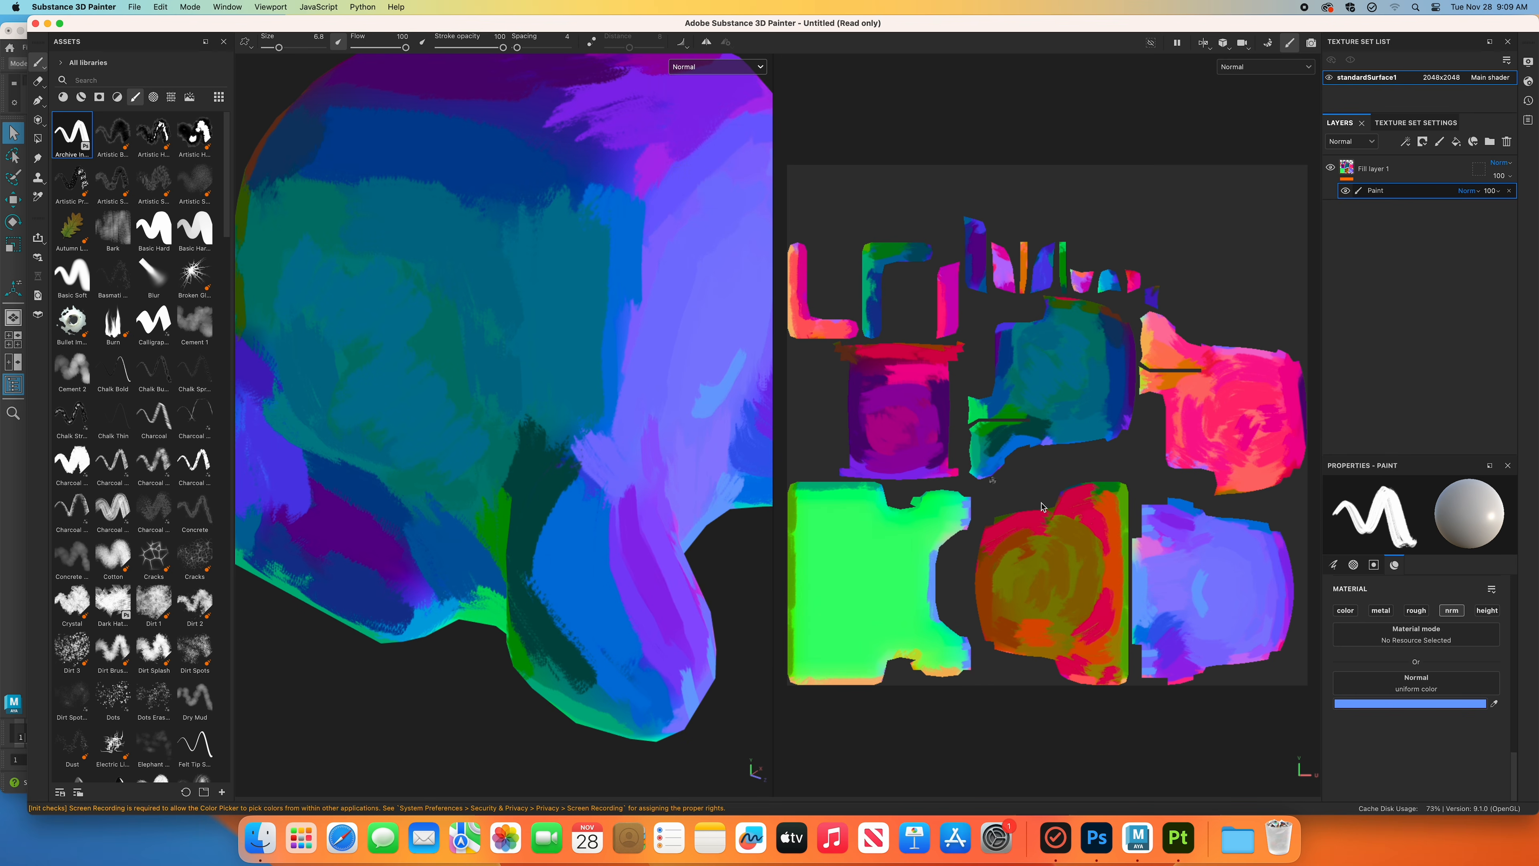
alt+middle_drag(440, 501, 581, 507)
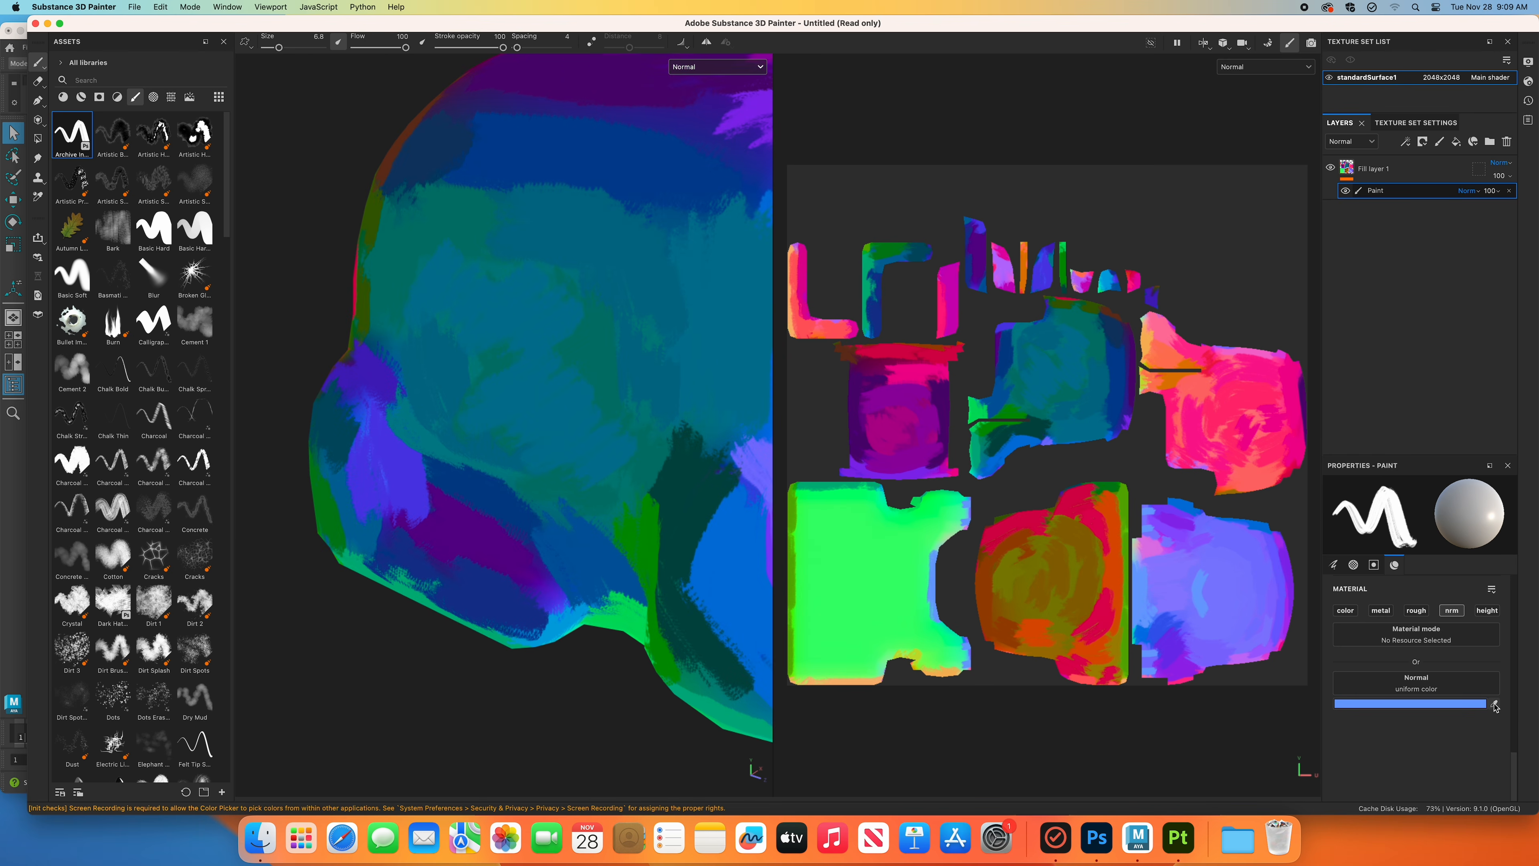
click(462, 542)
click(678, 67)
click(697, 97)
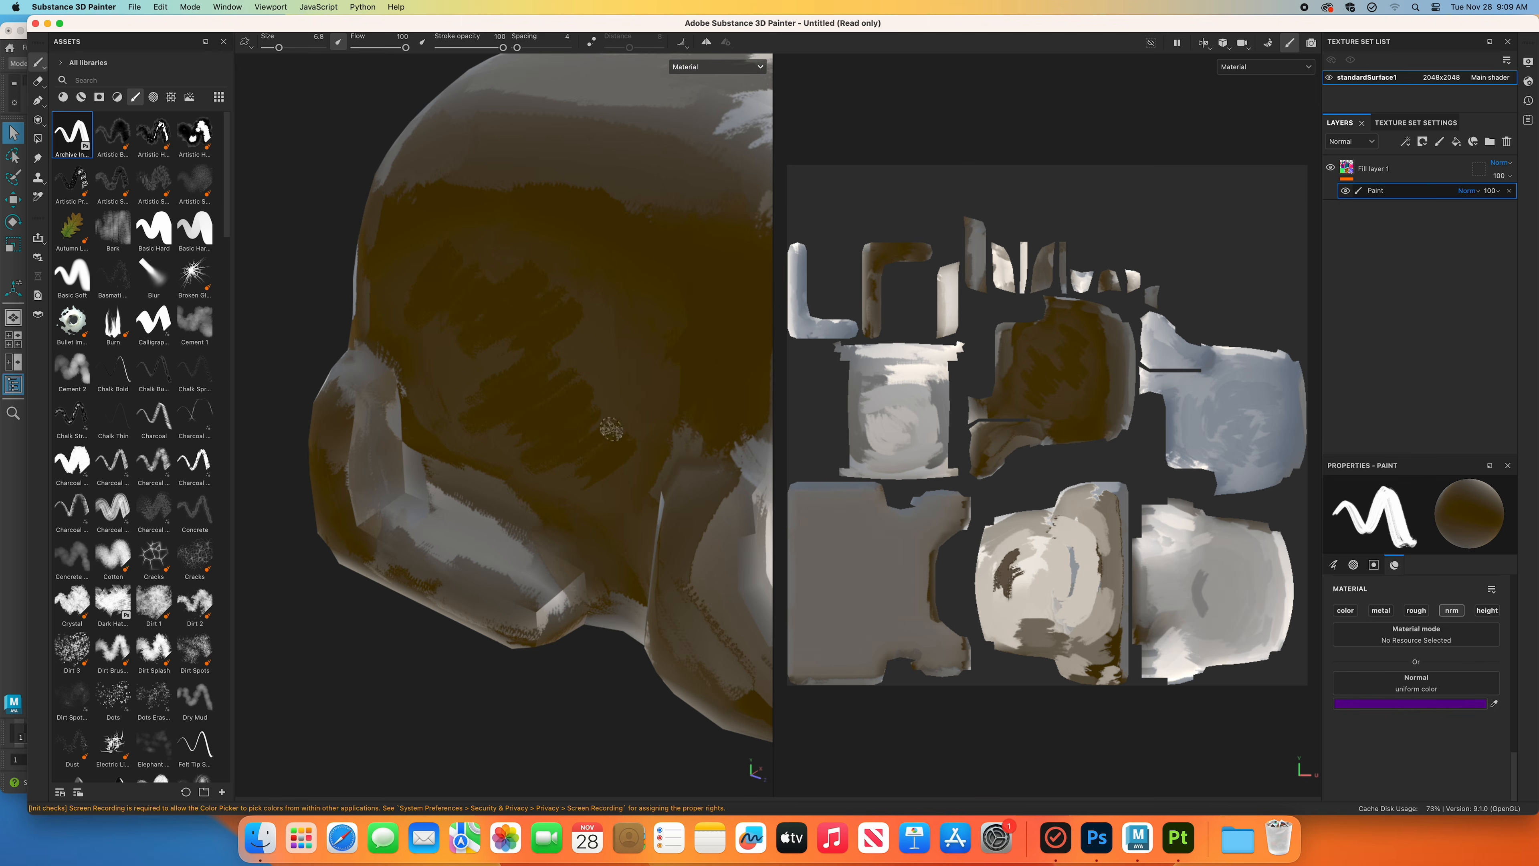
Try dark purple toe strokes on the rear foot's lower tip and undo them.
drag(519, 581, 540, 637)
mouse_move(565, 584)
mouse_down()
mouse_move(583, 630)
mouse_move(539, 639)
mouse_move(509, 607)
mouse_move(533, 611)
mouse_up()
key(super+z)
key(super+z)
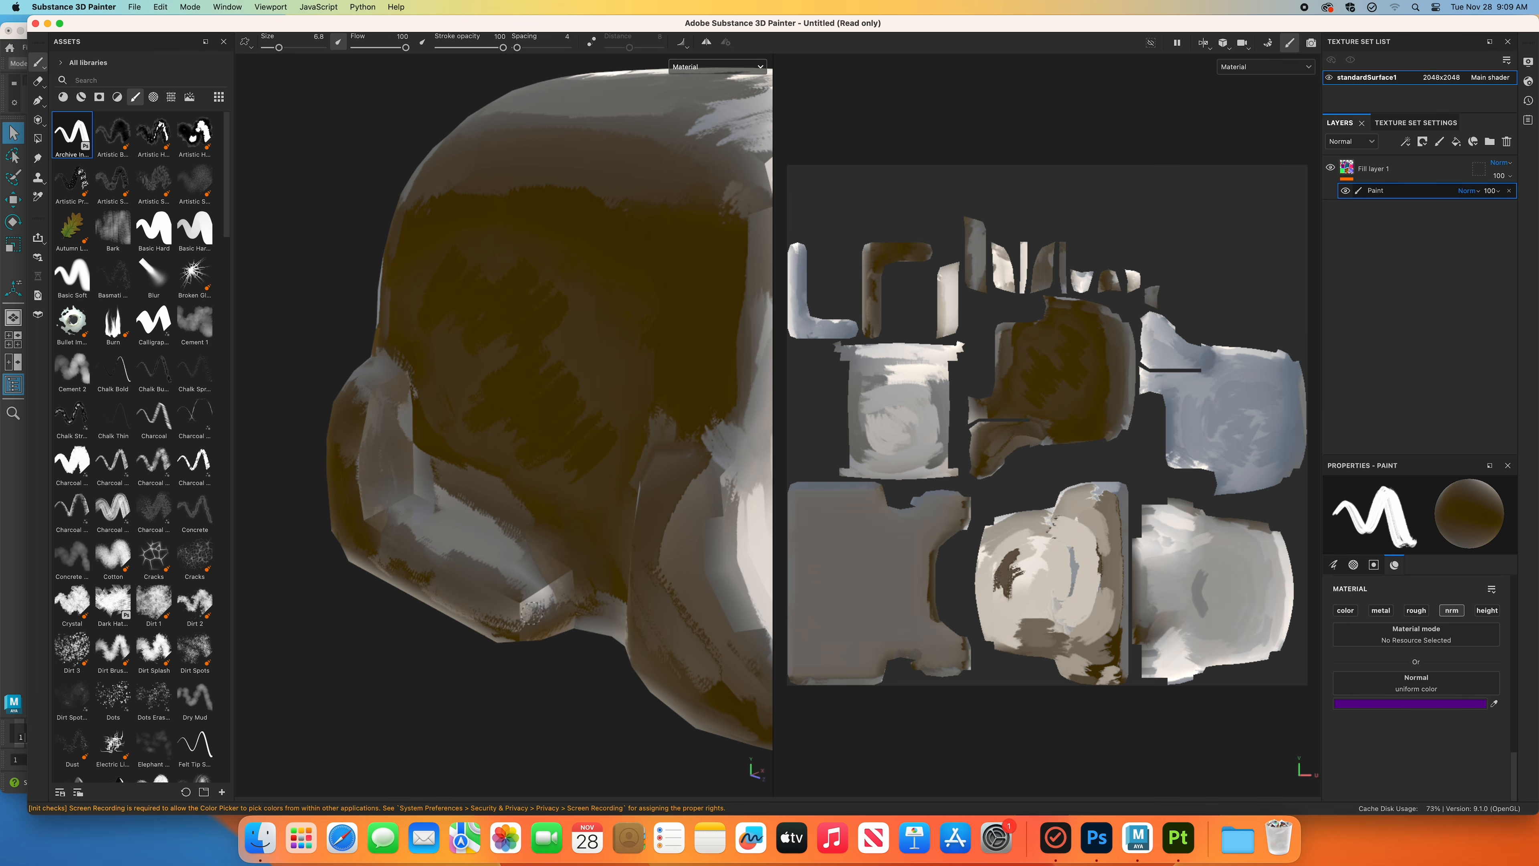
Sample the bright blue normal colour at the rear foot's lower edge, paint short toe strokes there, and return to the Material display.
click(694, 73)
click(712, 149)
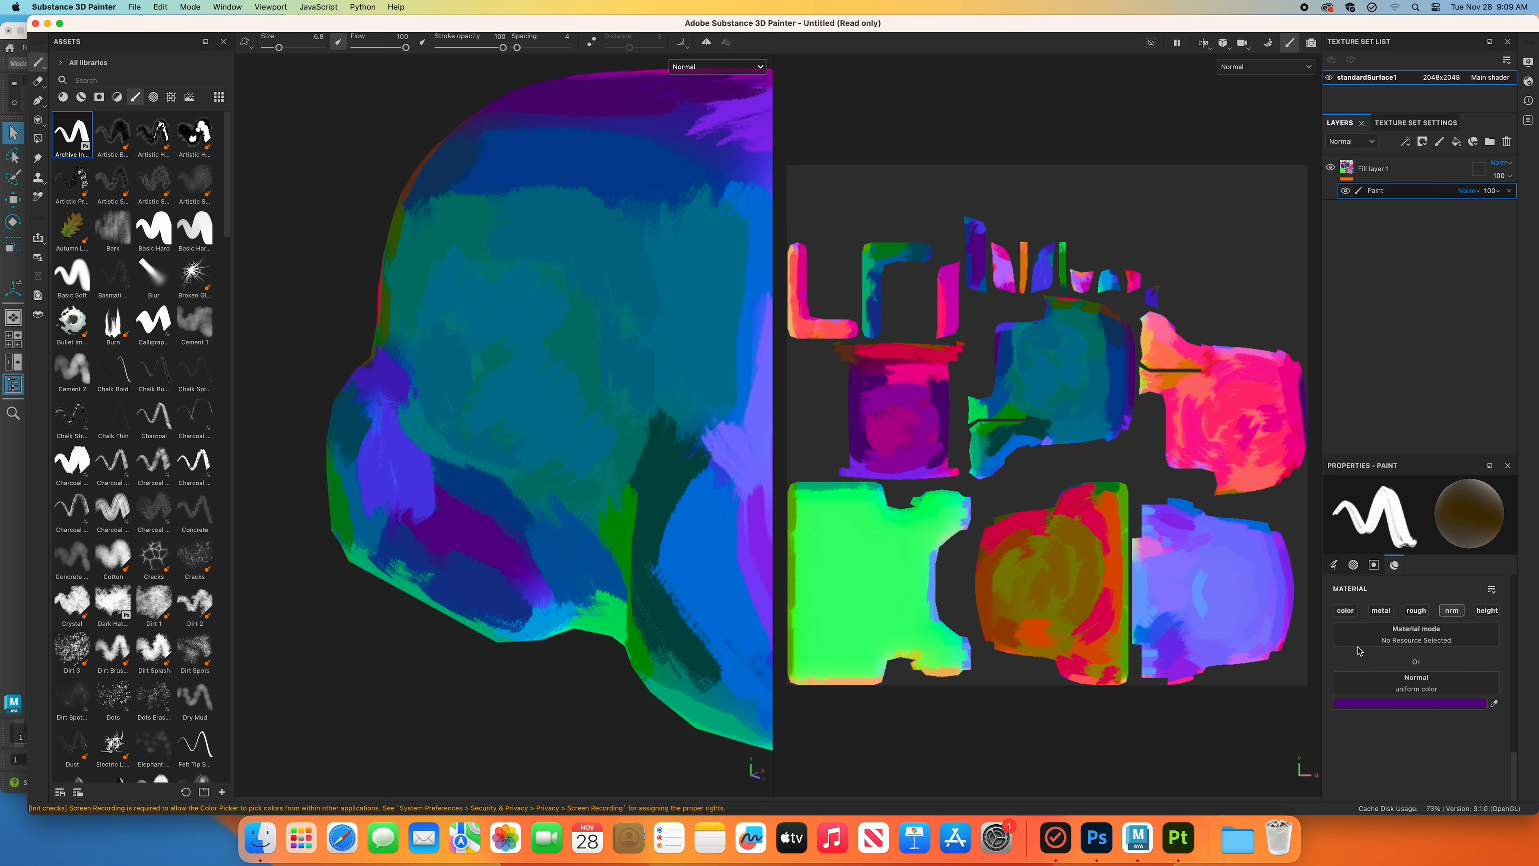
click(1494, 704)
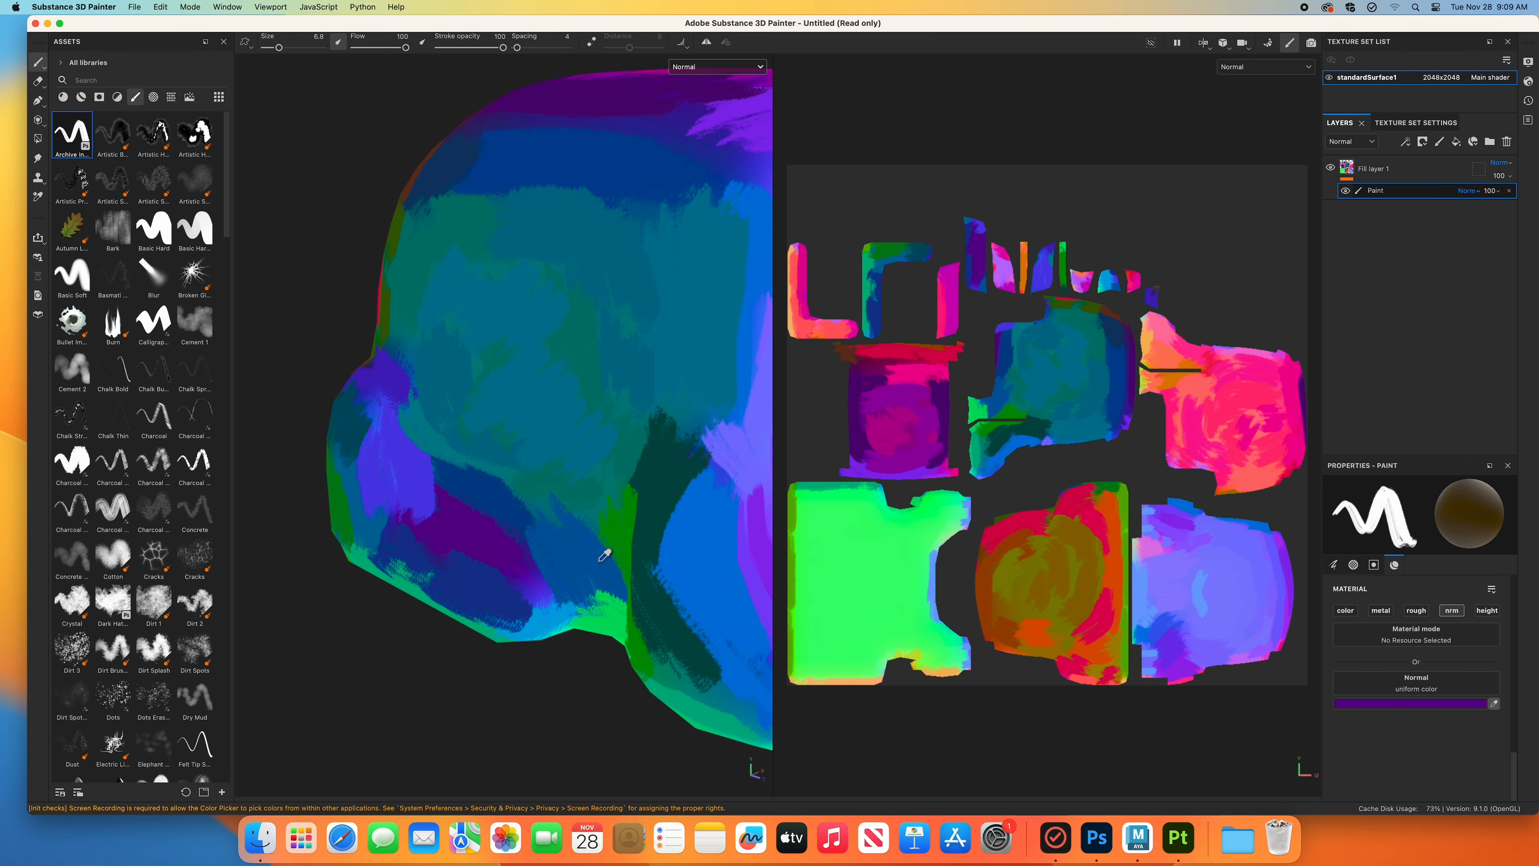
click(536, 627)
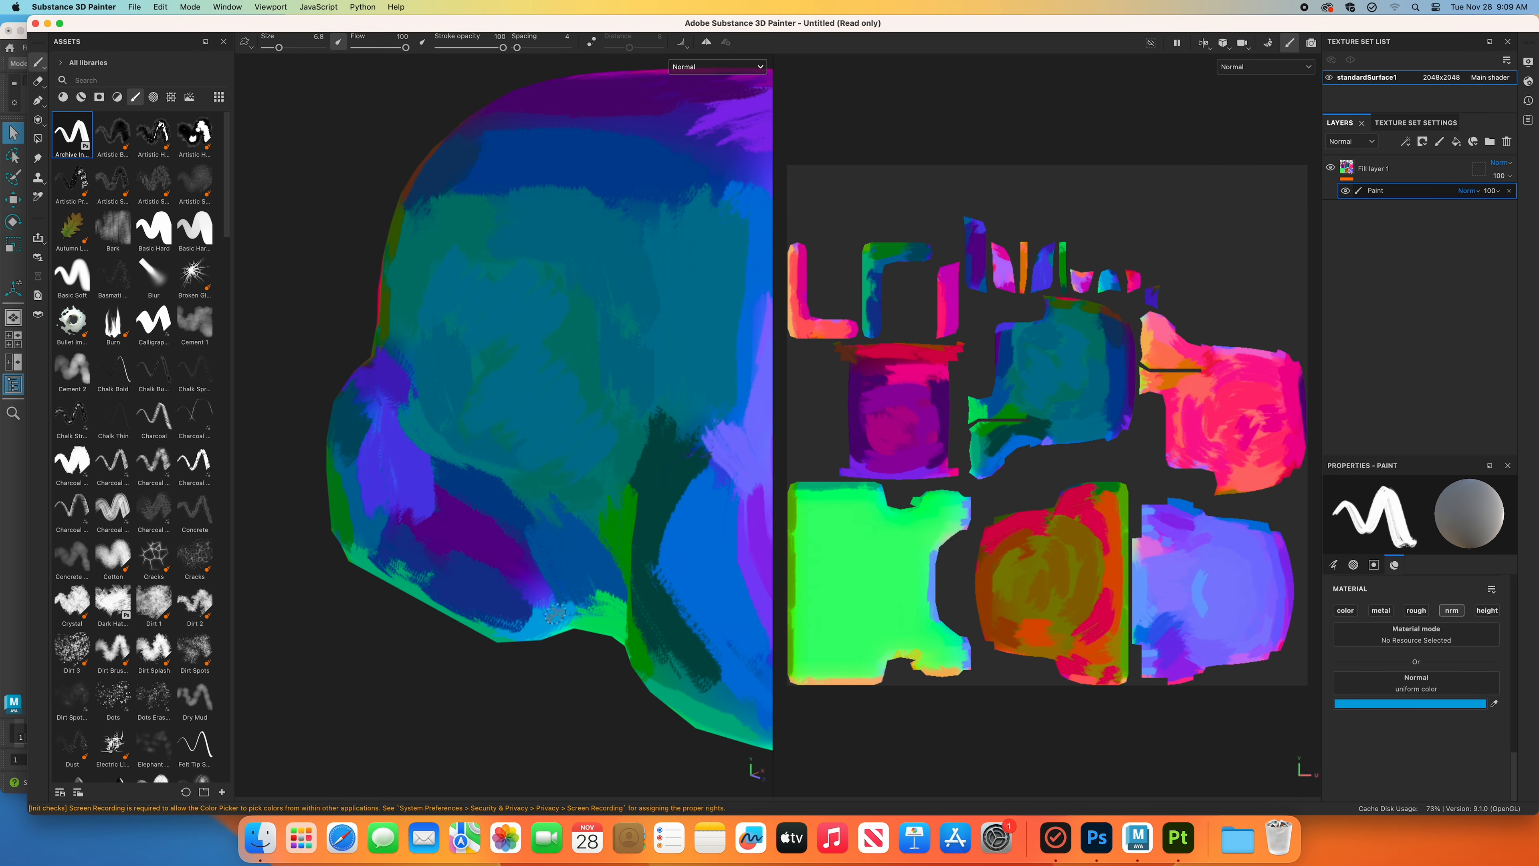
mouse_move(554, 613)
alt+mouse_down()
mouse_move(533, 607)
mouse_move(568, 645)
alt+mouse_up()
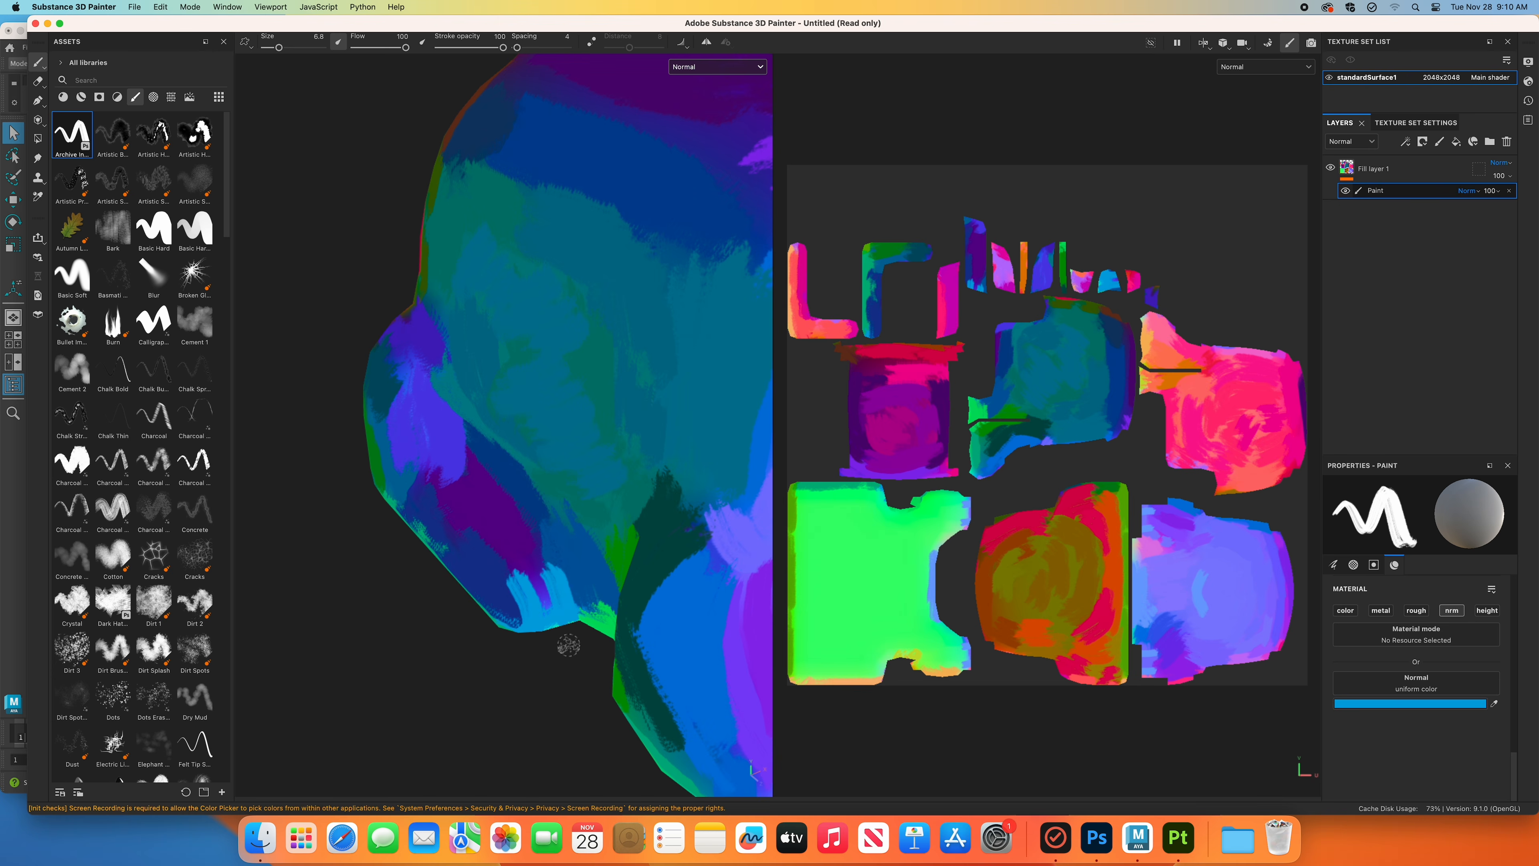
click(703, 67)
click(701, 79)
Sample the light violet normal colour from the rear foot on the model's opposite side, and return to the Material display.
mouse_move(607, 447)
alt+mouse_down()
mouse_move(559, 508)
mouse_move(475, 508)
mouse_move(509, 497)
mouse_move(421, 520)
mouse_move(413, 620)
alt+mouse_up()
scroll(509, 497, down, 5)
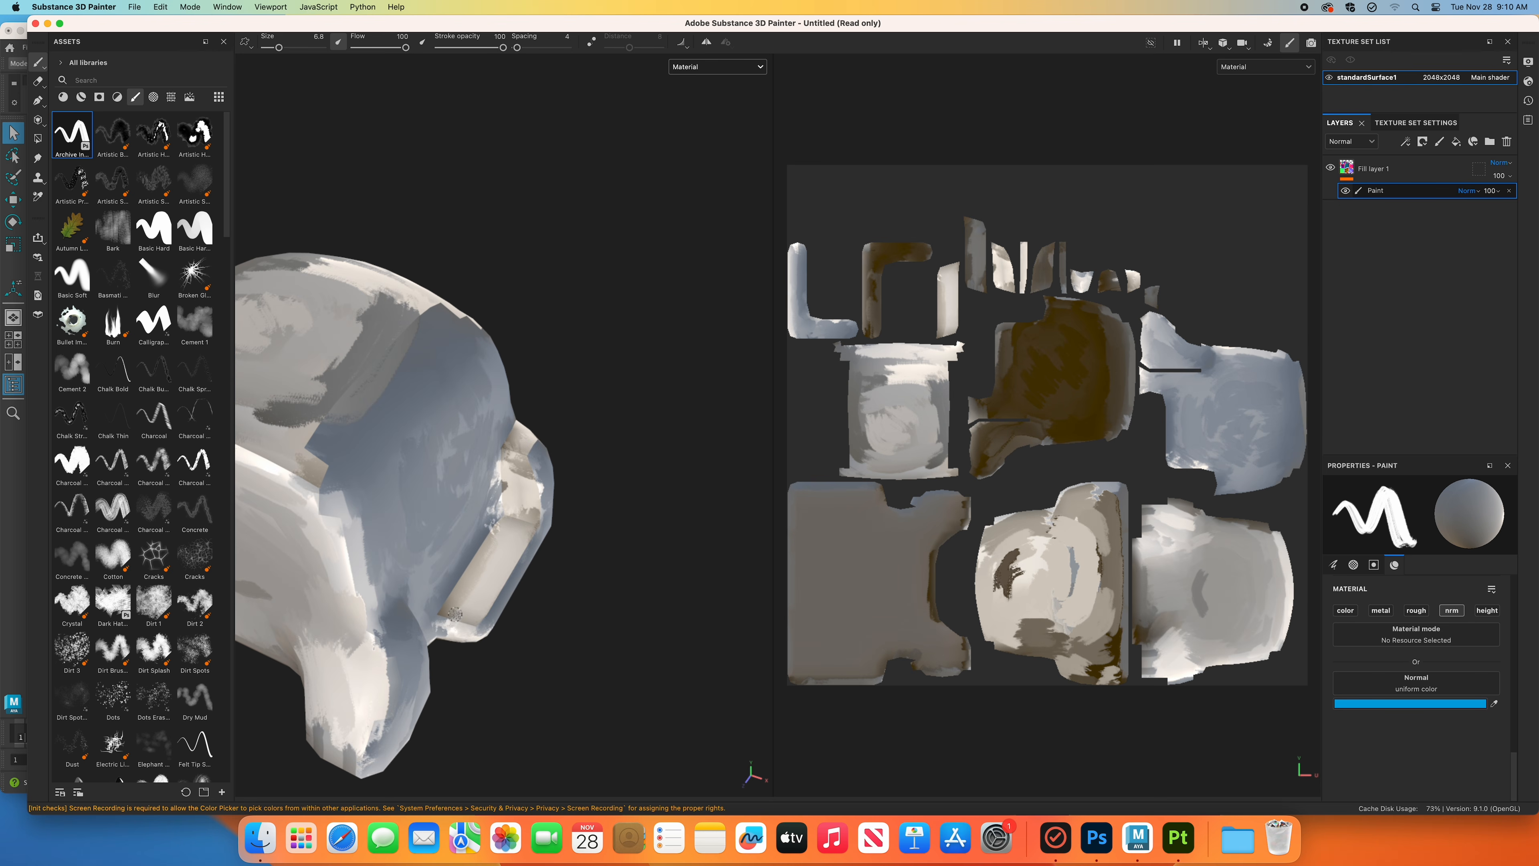
scroll(455, 625, up, 5)
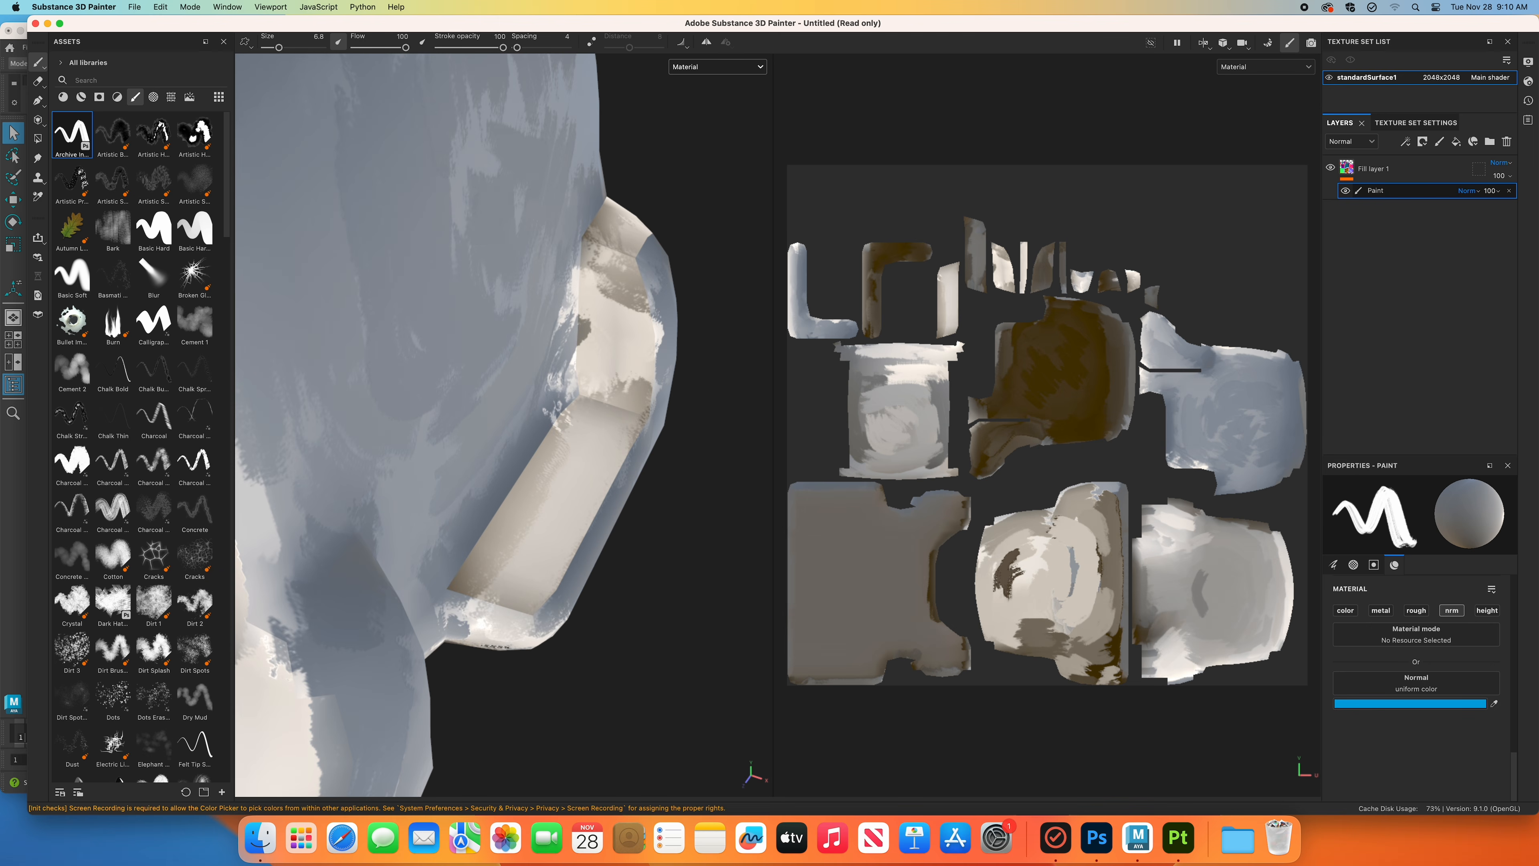
click(707, 70)
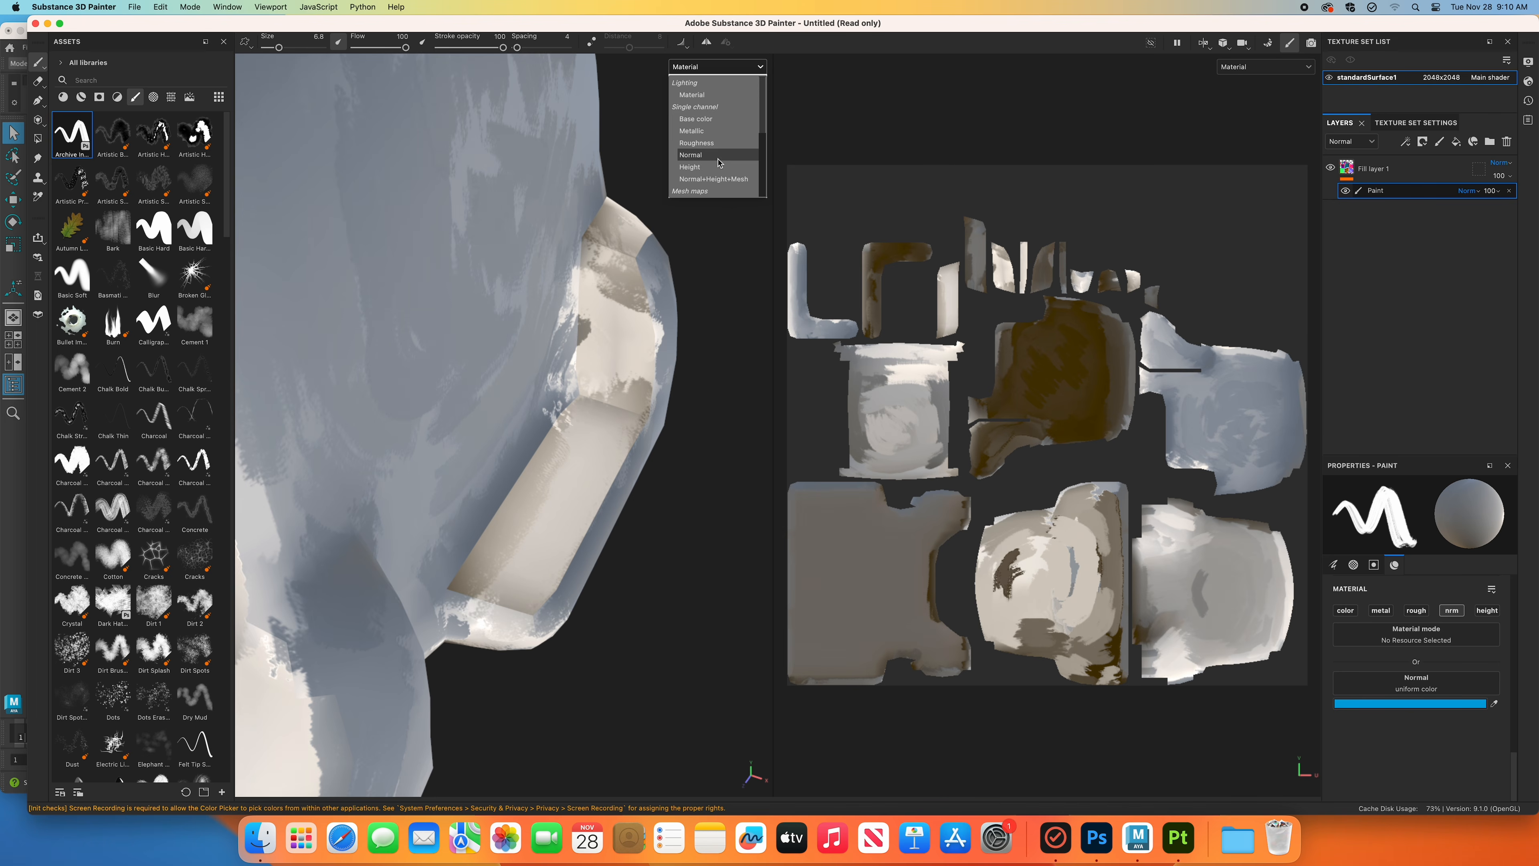
click(721, 170)
click(1495, 702)
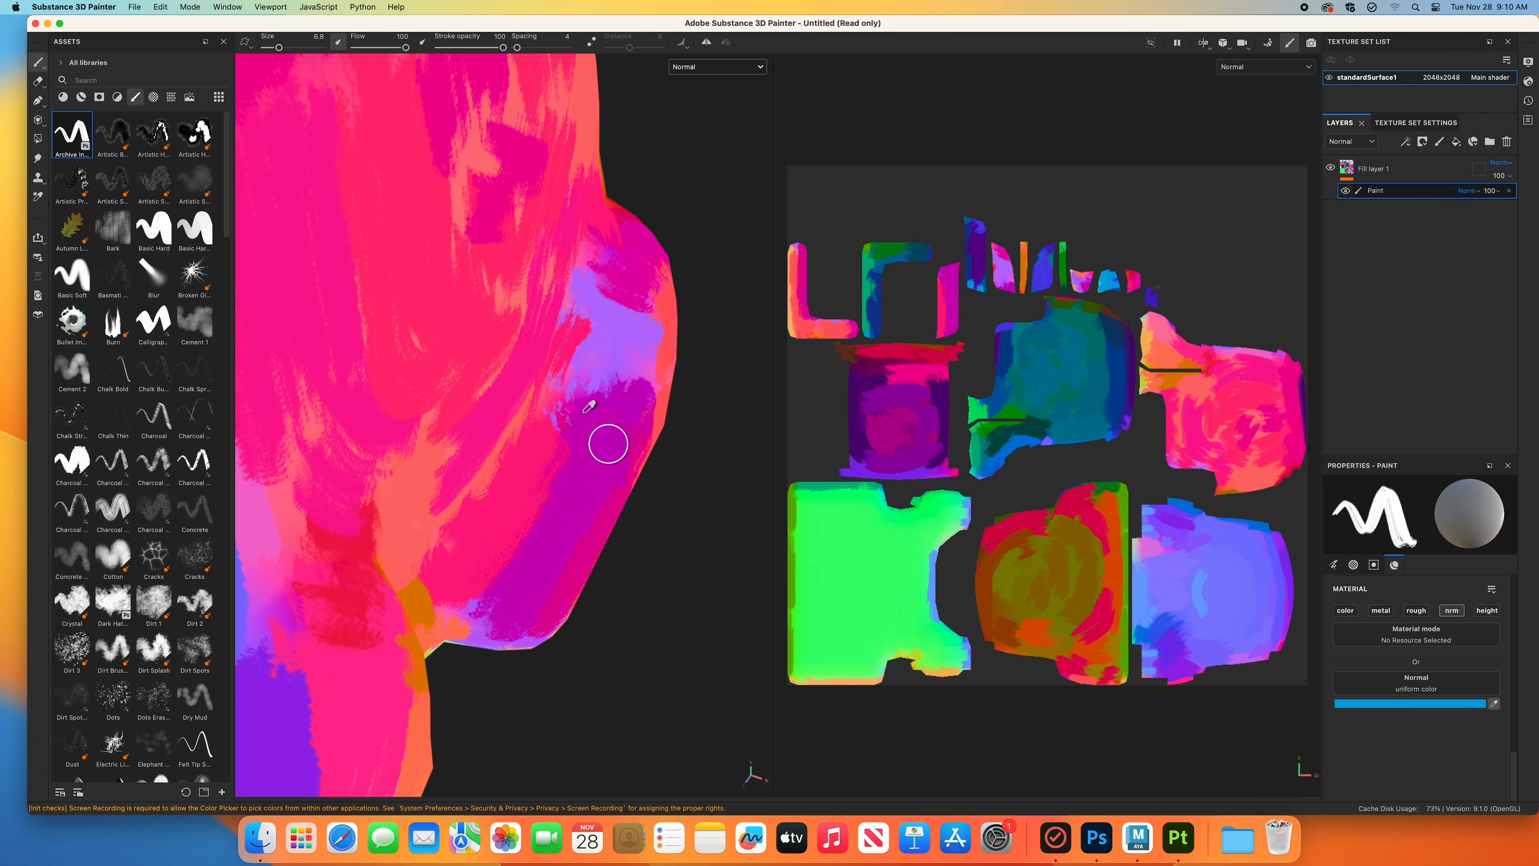
click(609, 327)
click(717, 66)
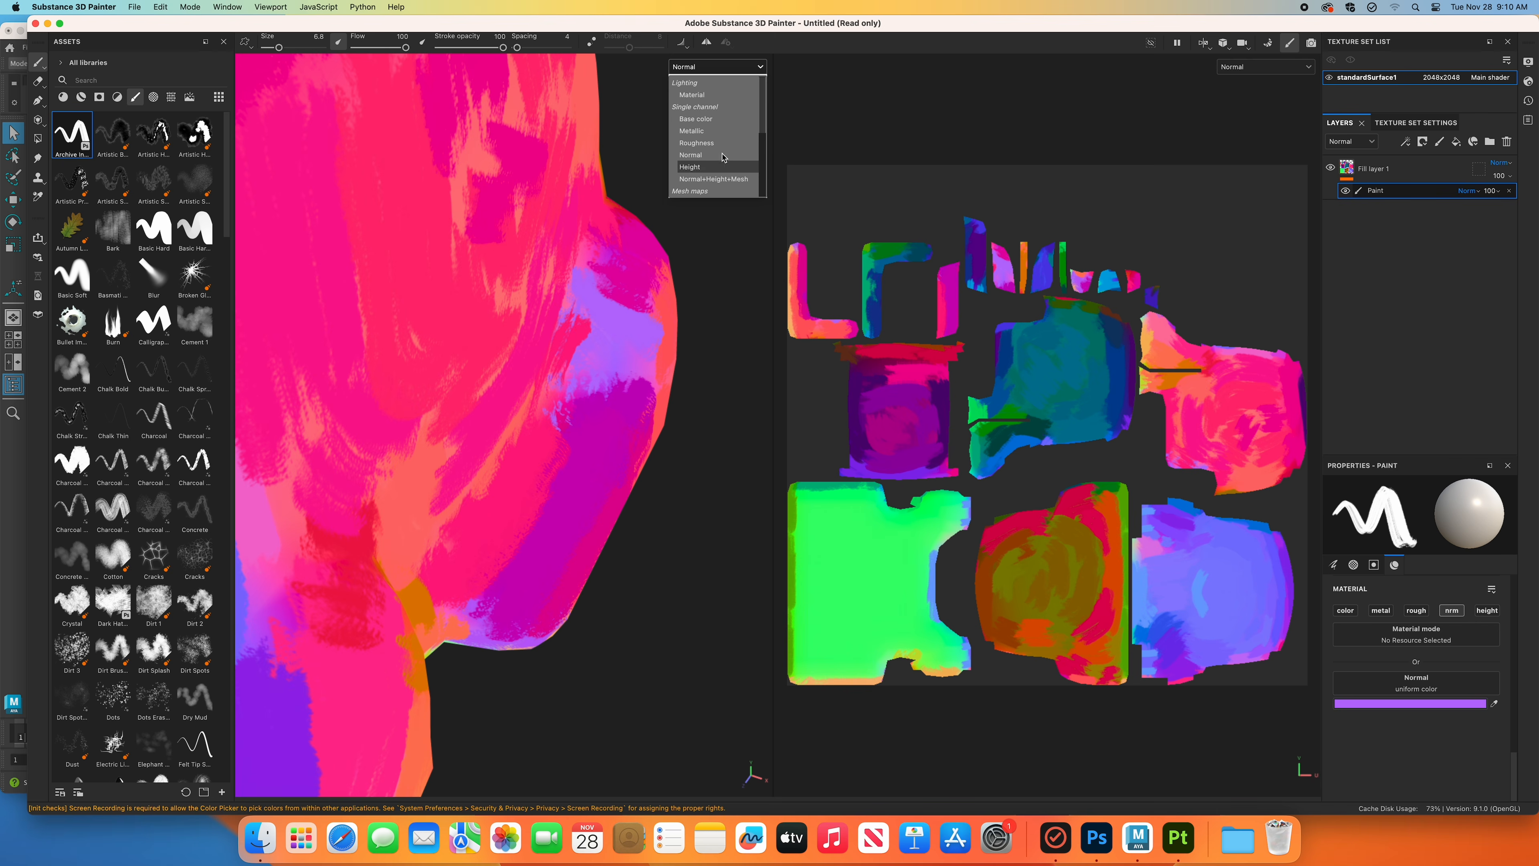
click(715, 94)
Paint short light violet toe strokes across the lower end of that rear foot, undoing a misplaced stroke.
drag(484, 588, 465, 656)
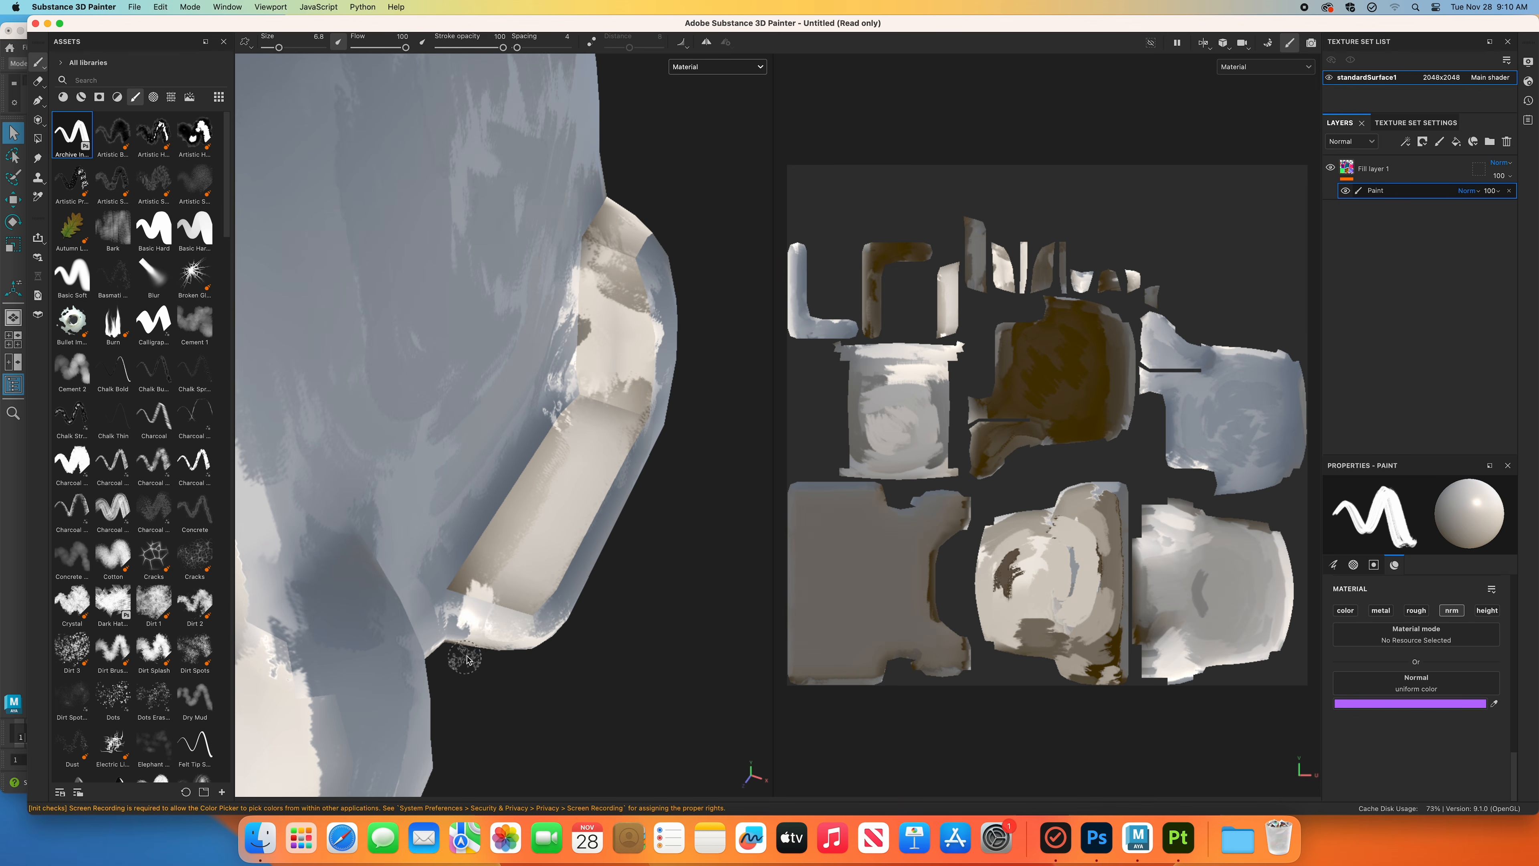
drag(516, 608, 503, 659)
key(super+z)
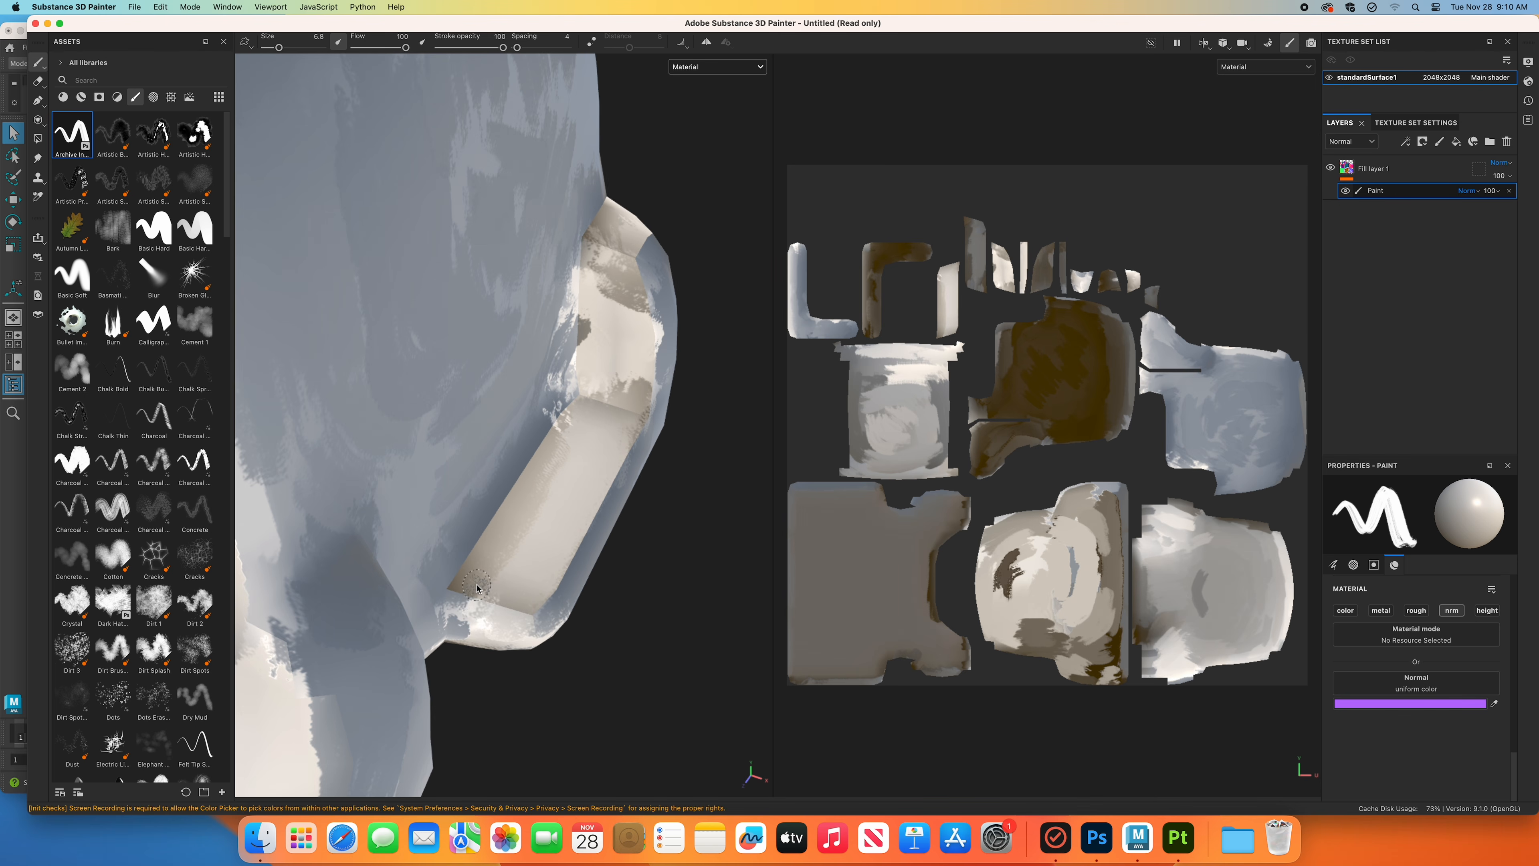
mouse_move(483, 589)
mouse_down()
mouse_move(445, 659)
mouse_move(504, 651)
mouse_move(588, 678)
mouse_move(515, 591)
mouse_move(514, 561)
mouse_up()
Paint two small round eyes in light violet above the ends of the smile, undoing the first misplaced one.
scroll(511, 680, down, 5)
alt+middle_drag(514, 561, 547, 568)
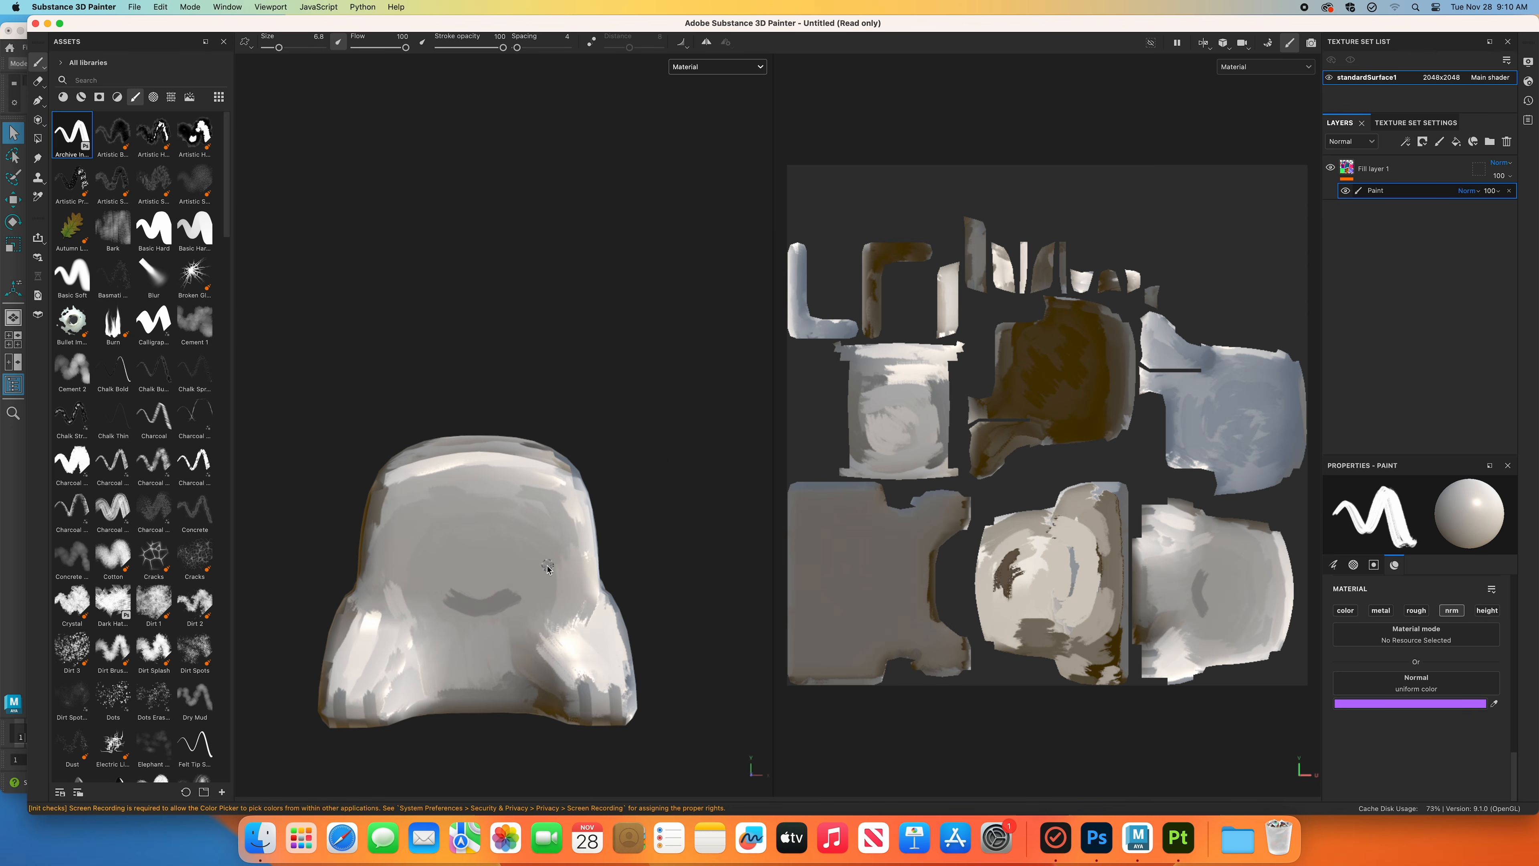
scroll(502, 584, down, 4)
scroll(455, 577, up, 8)
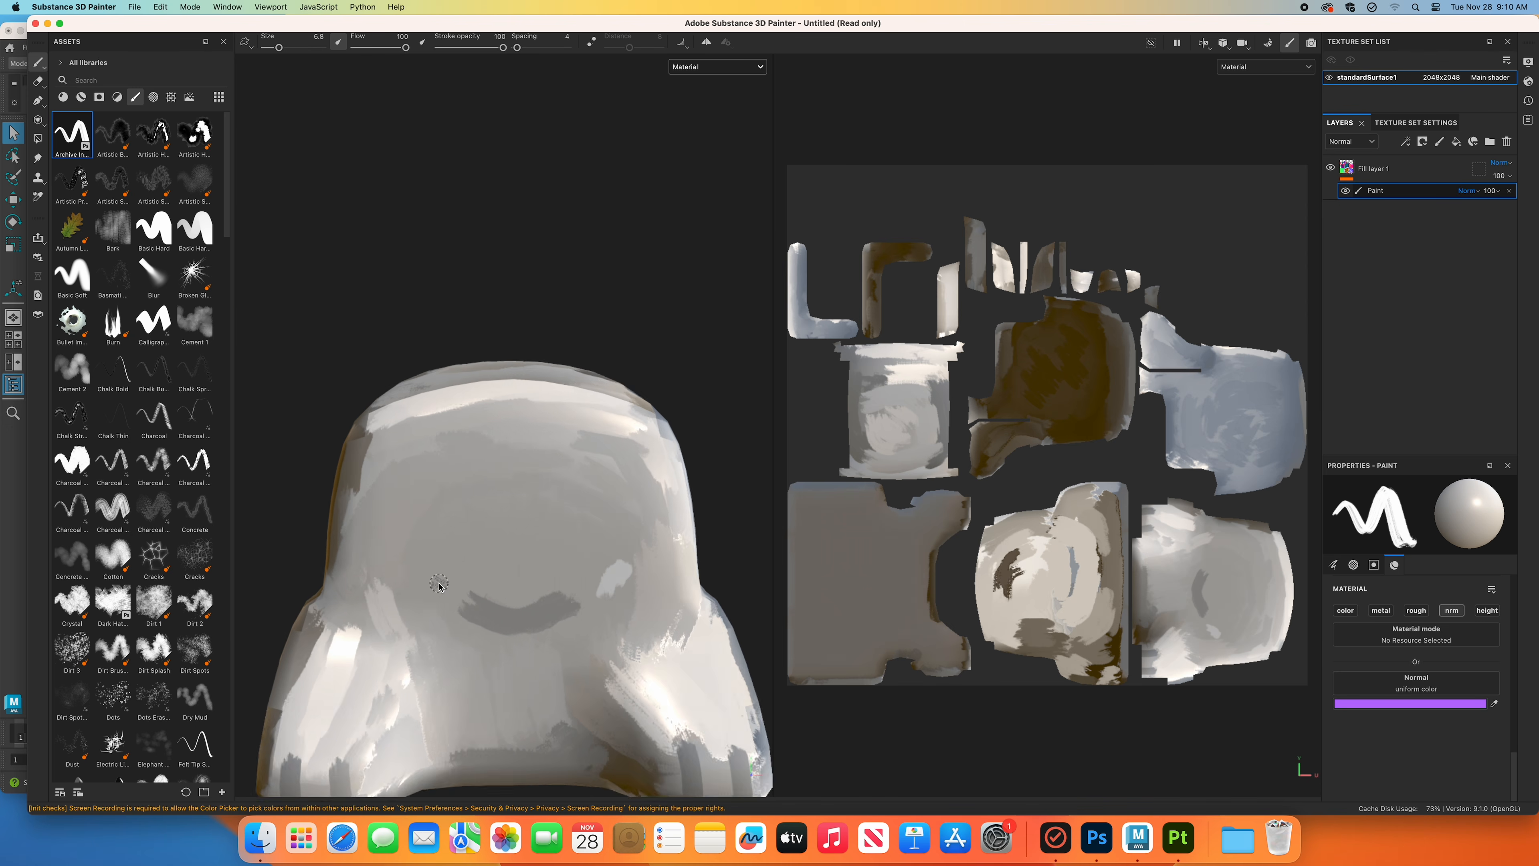
key(super+z)
drag(433, 582, 428, 570)
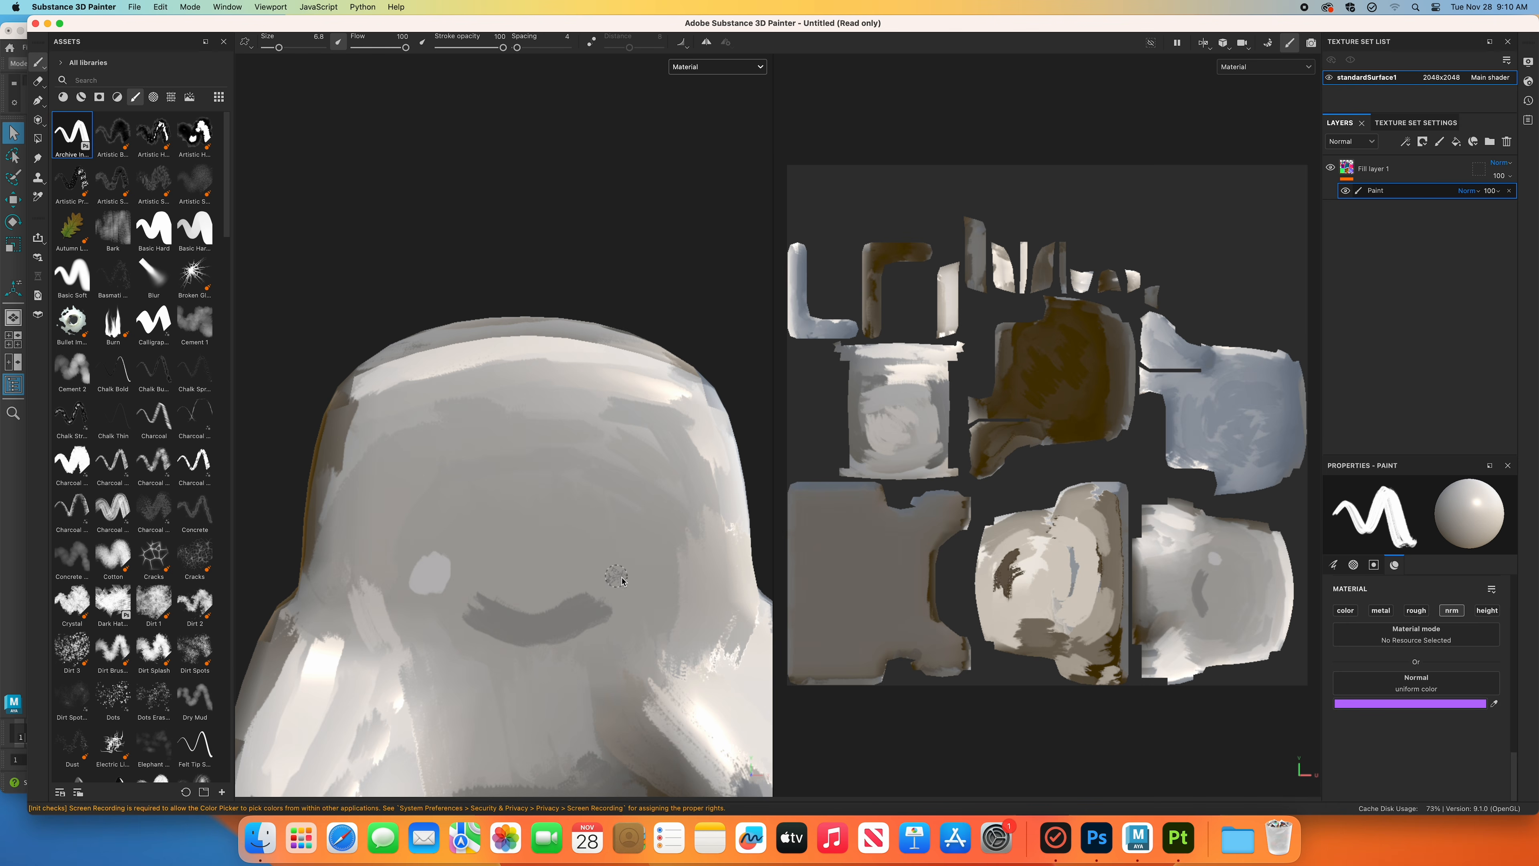
click(635, 576)
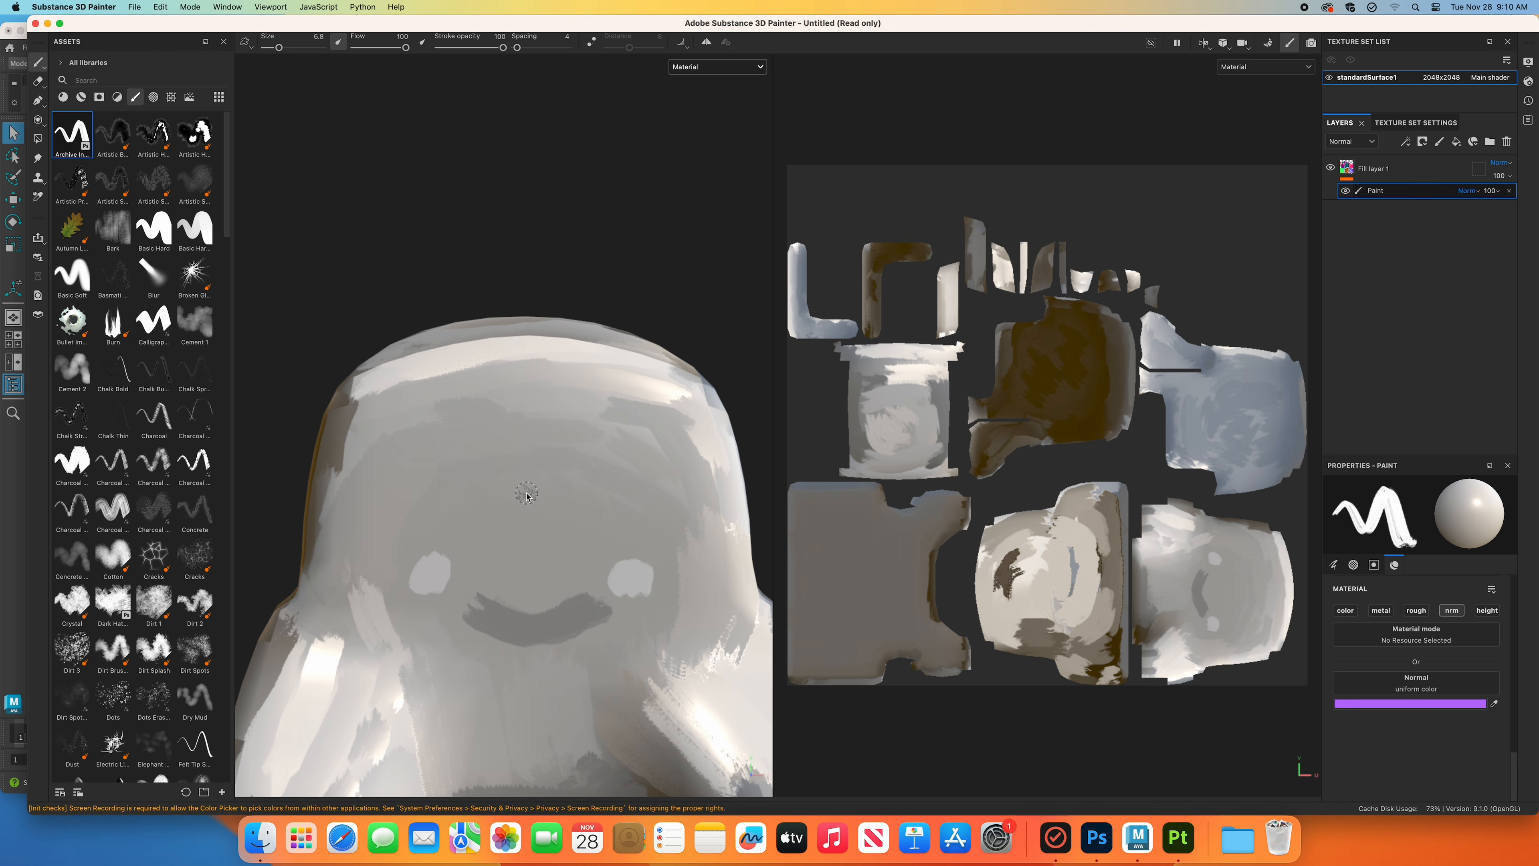
scroll(527, 496, down, 3)
scroll(450, 460, up, 2)
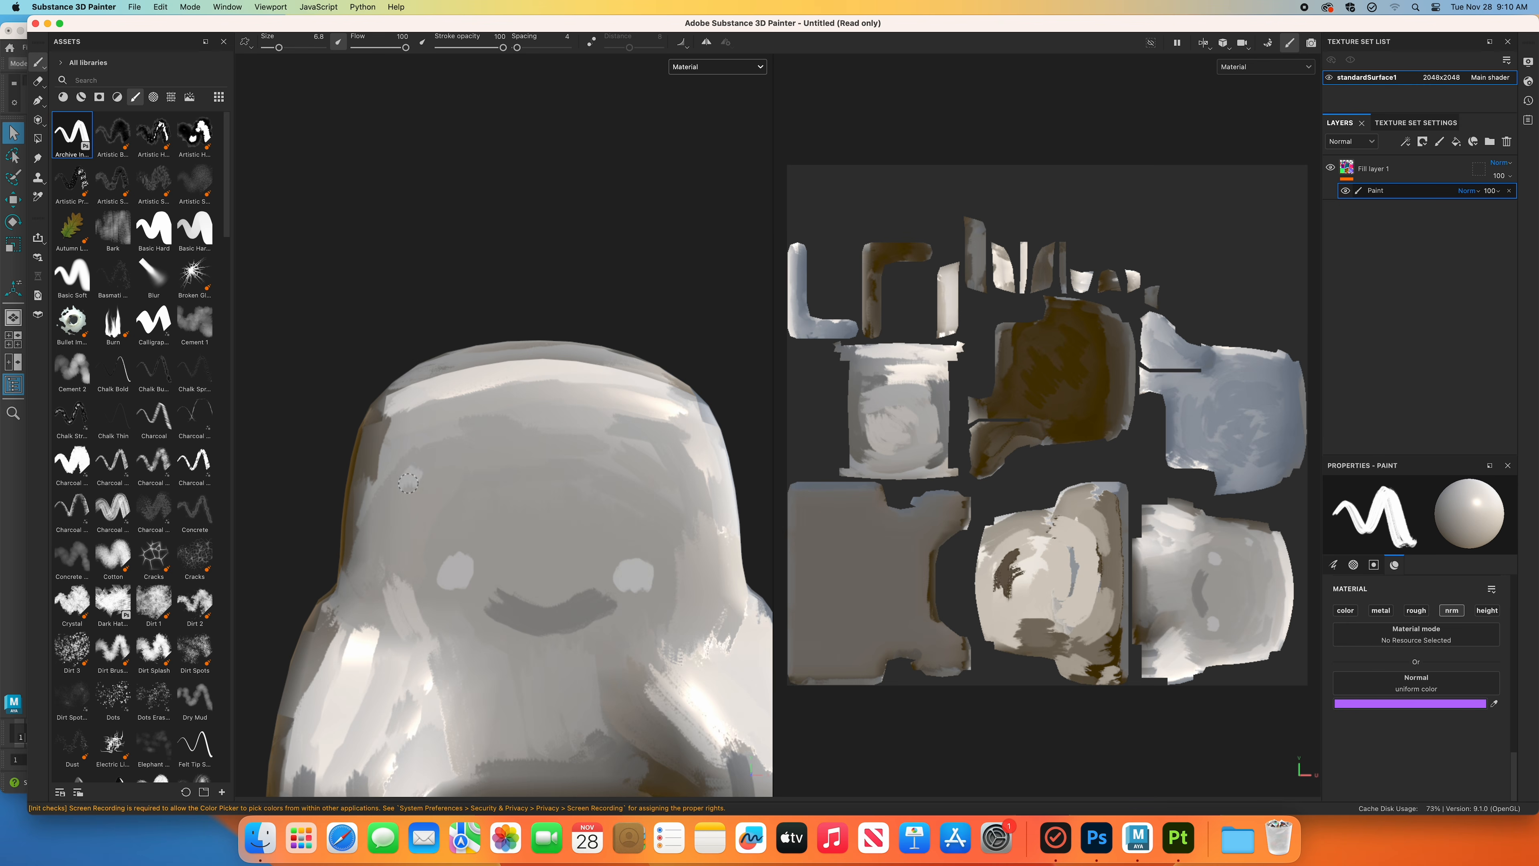
drag(416, 479, 472, 482)
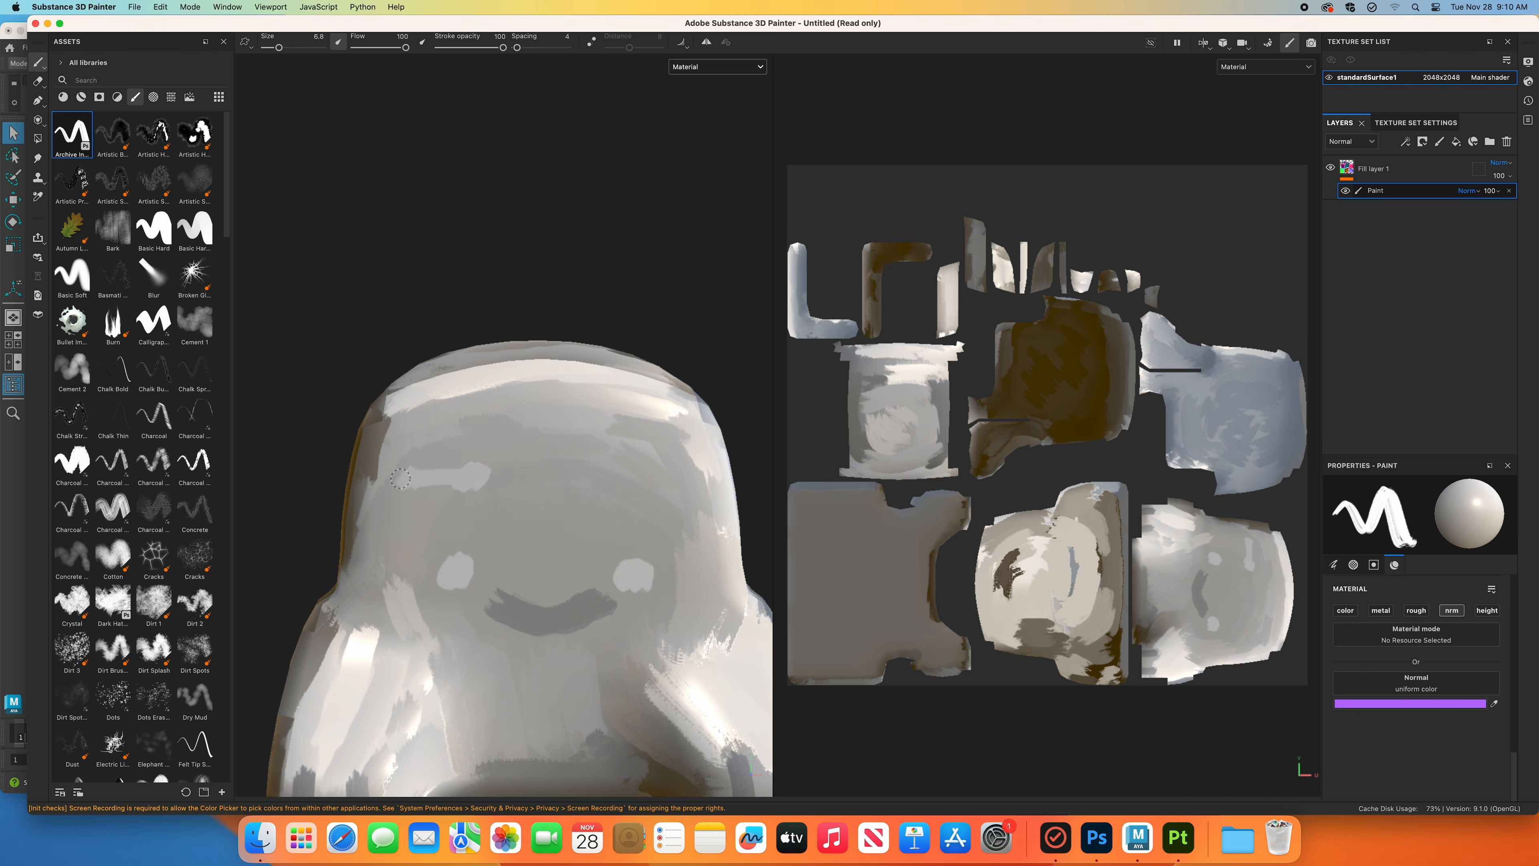
key(super+z)
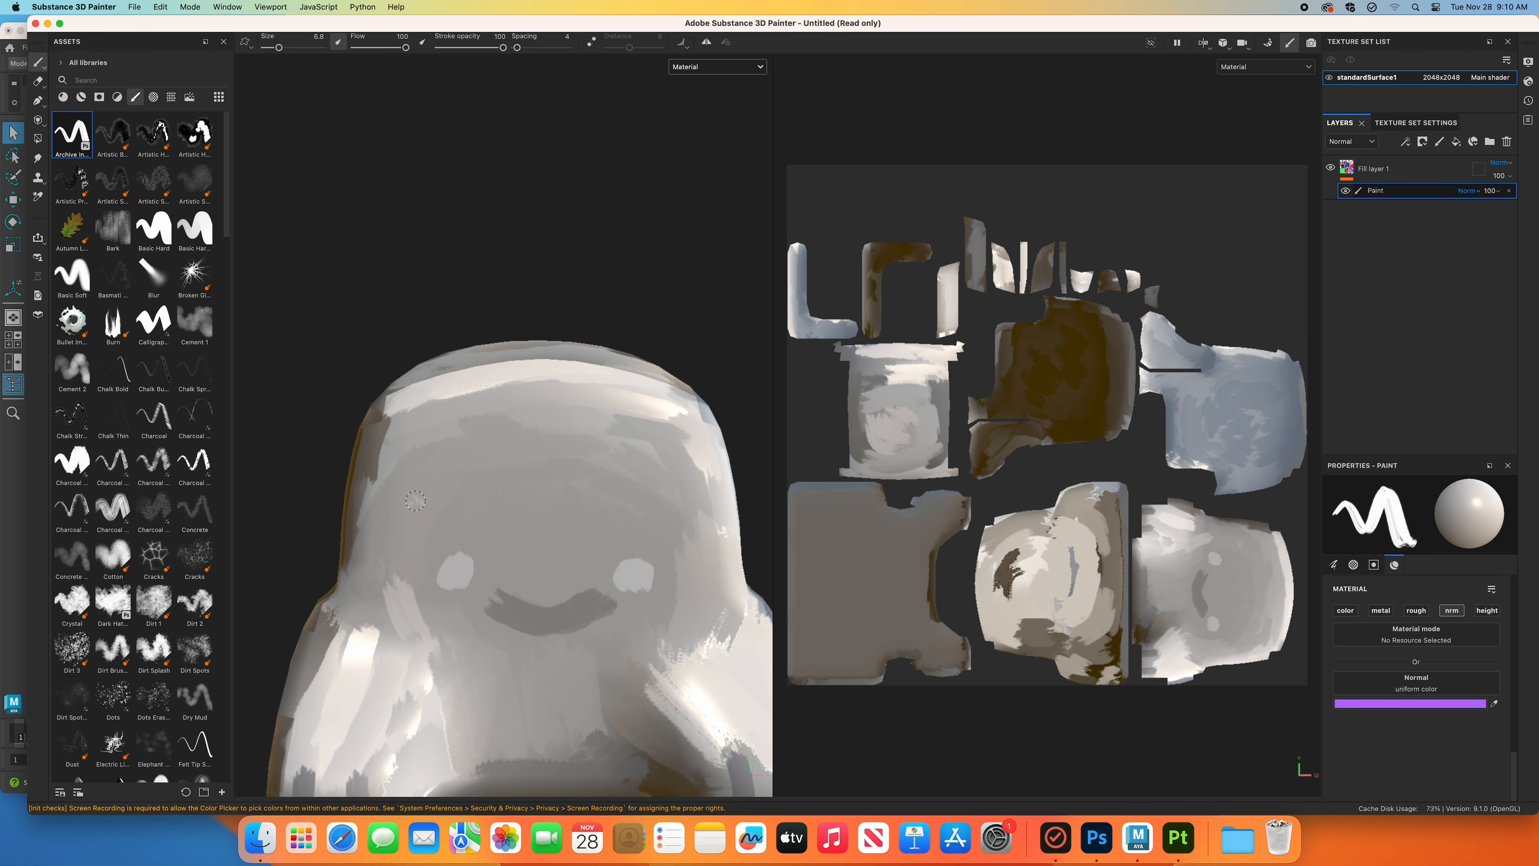
Sample a dark blue from the character's lower body in the Normal channel view as the brush's normal colour, and return to Material view.
click(701, 69)
click(706, 154)
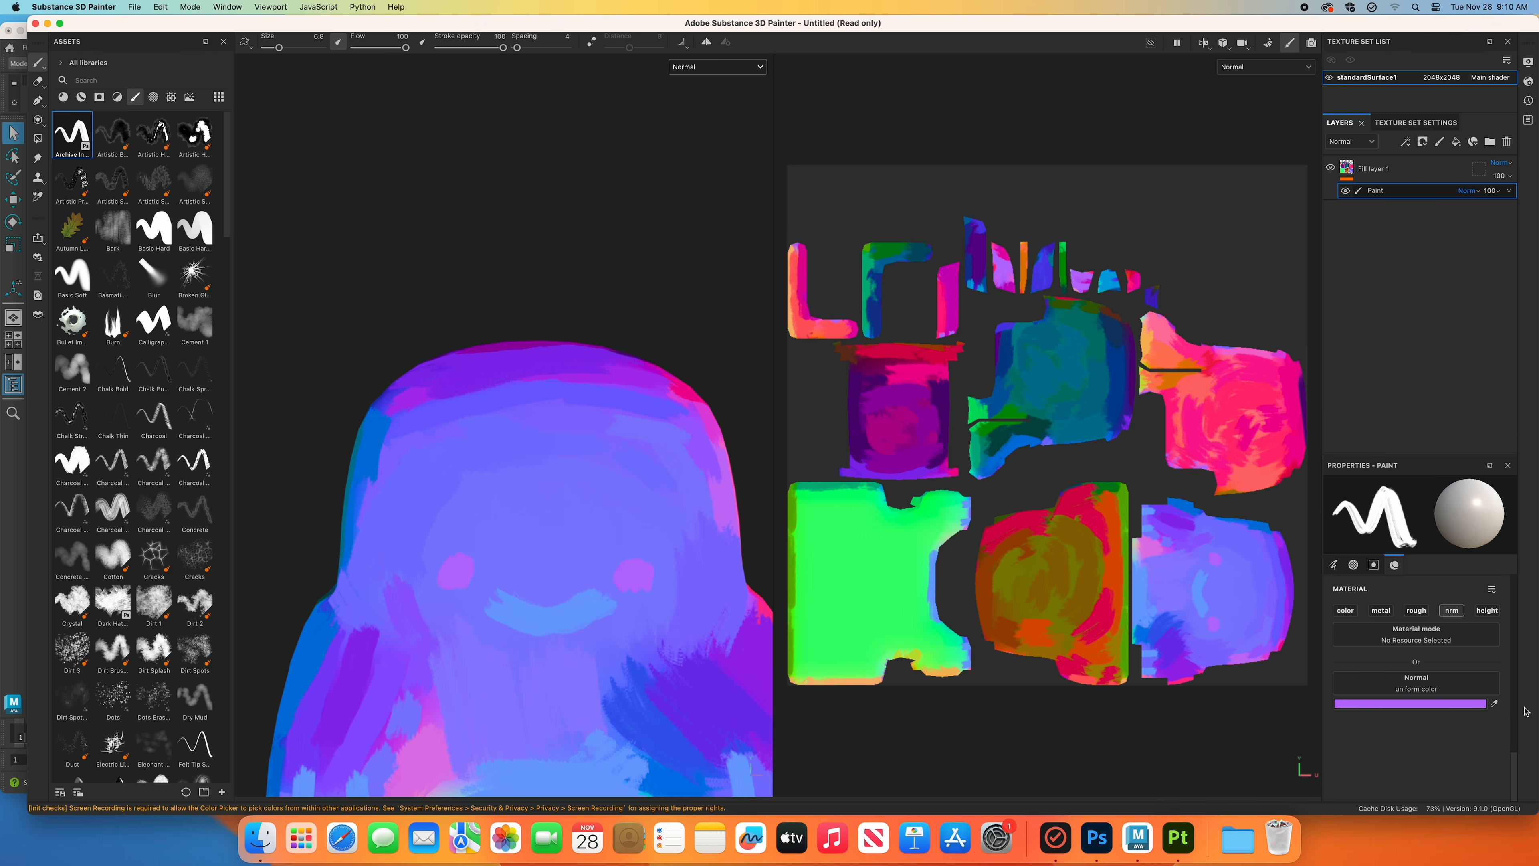
click(1495, 703)
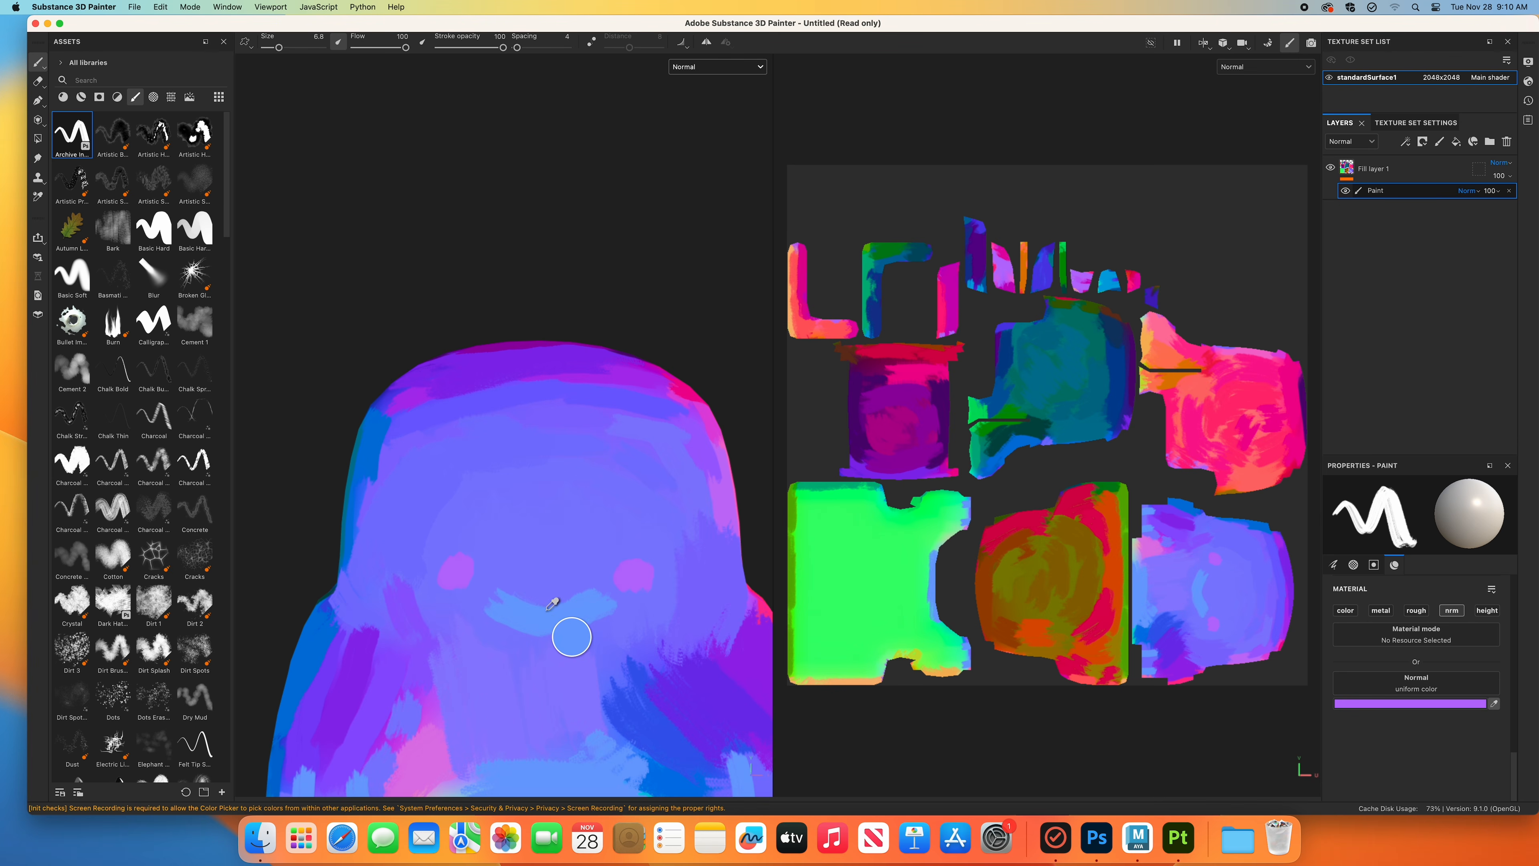
click(656, 710)
click(711, 71)
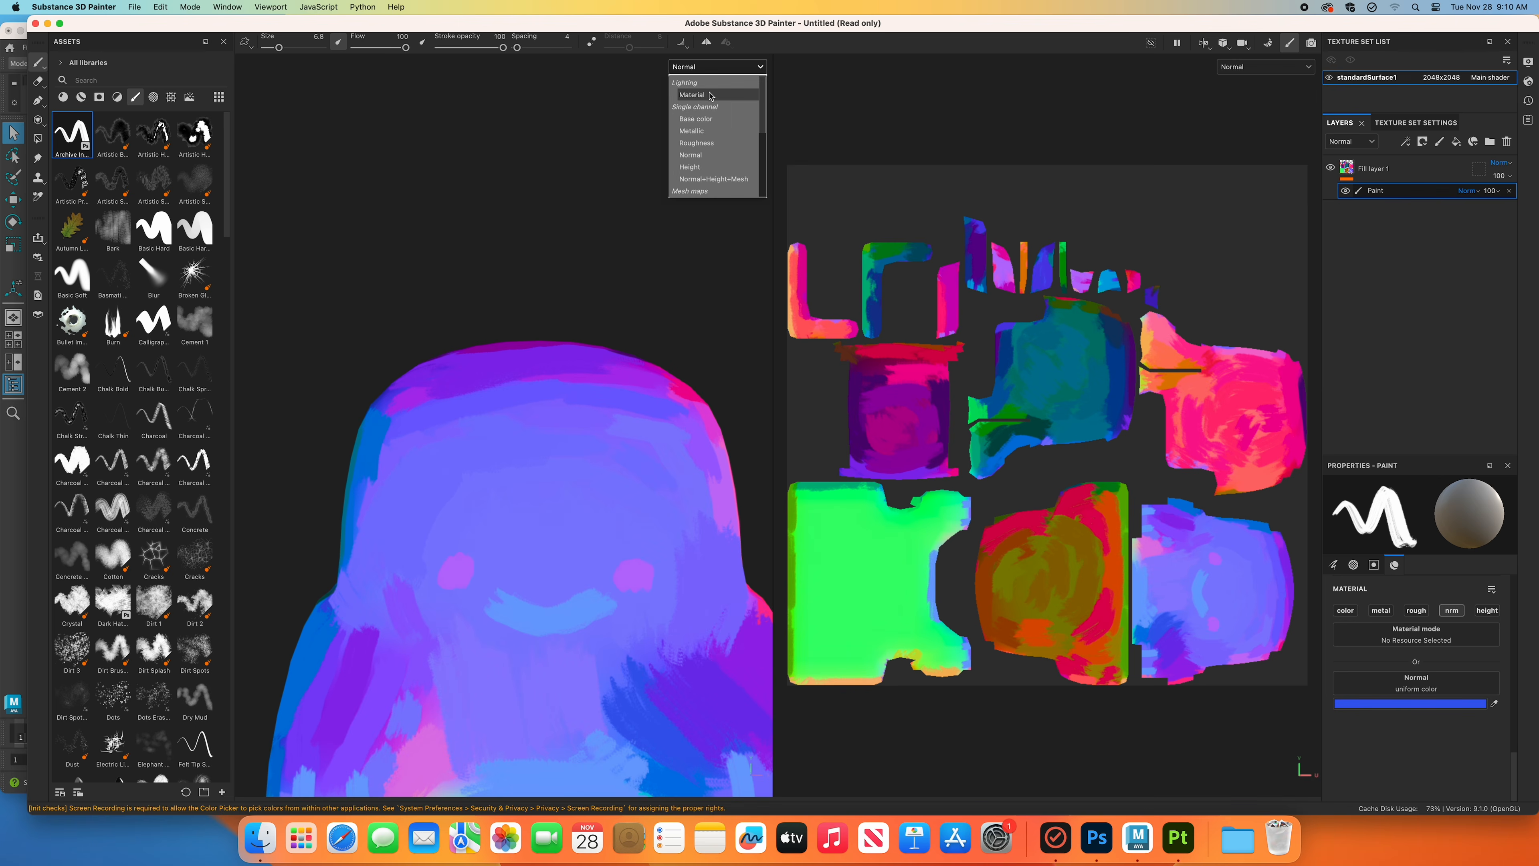
click(705, 91)
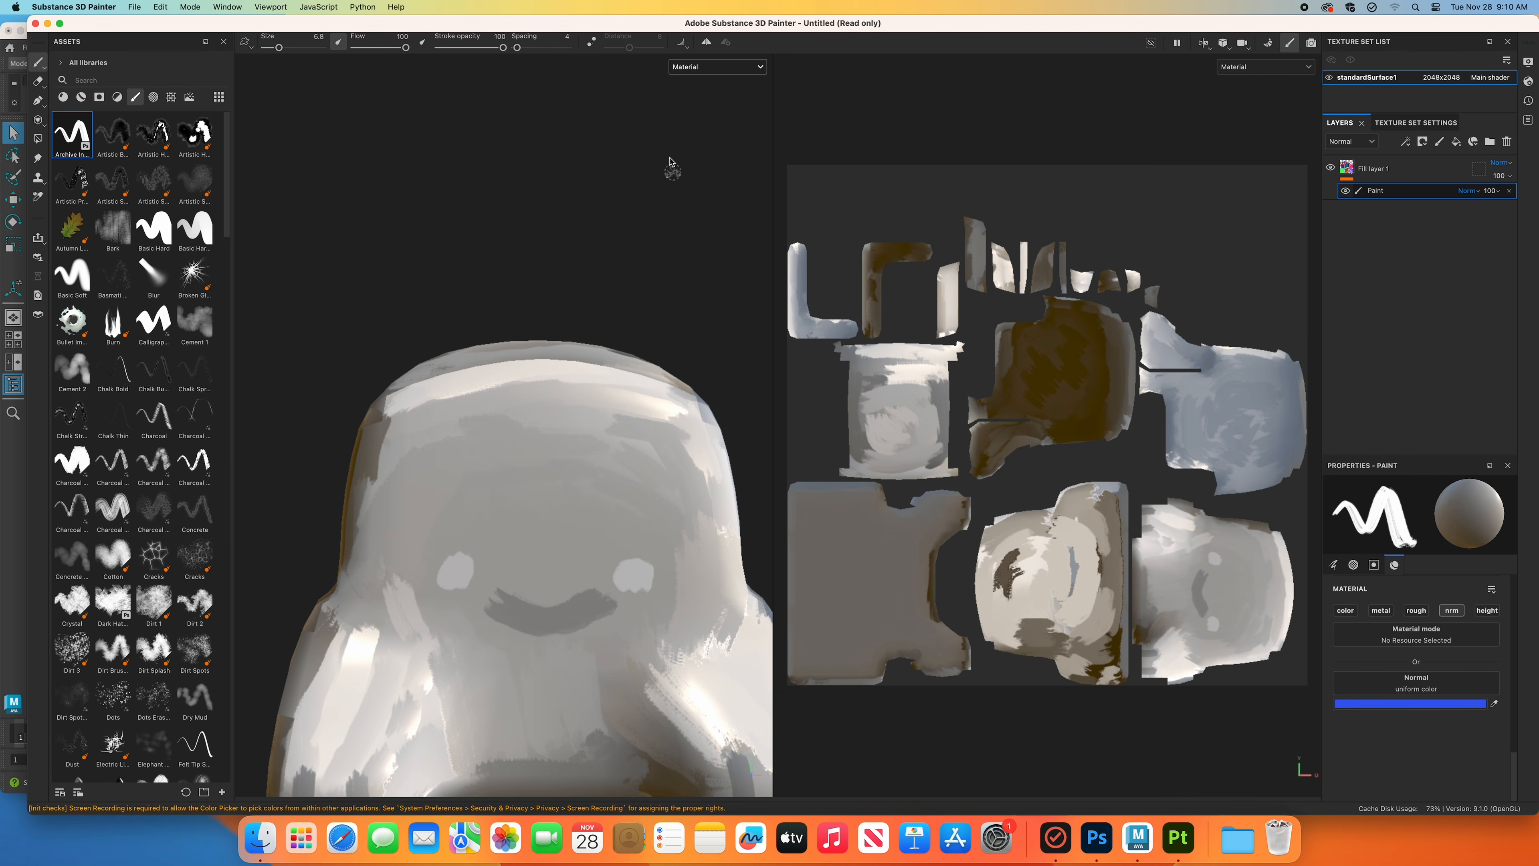
Sample the smile's light blue in the Normal channel view as the brush's normal colour, and return to Material view.
click(698, 65)
click(717, 156)
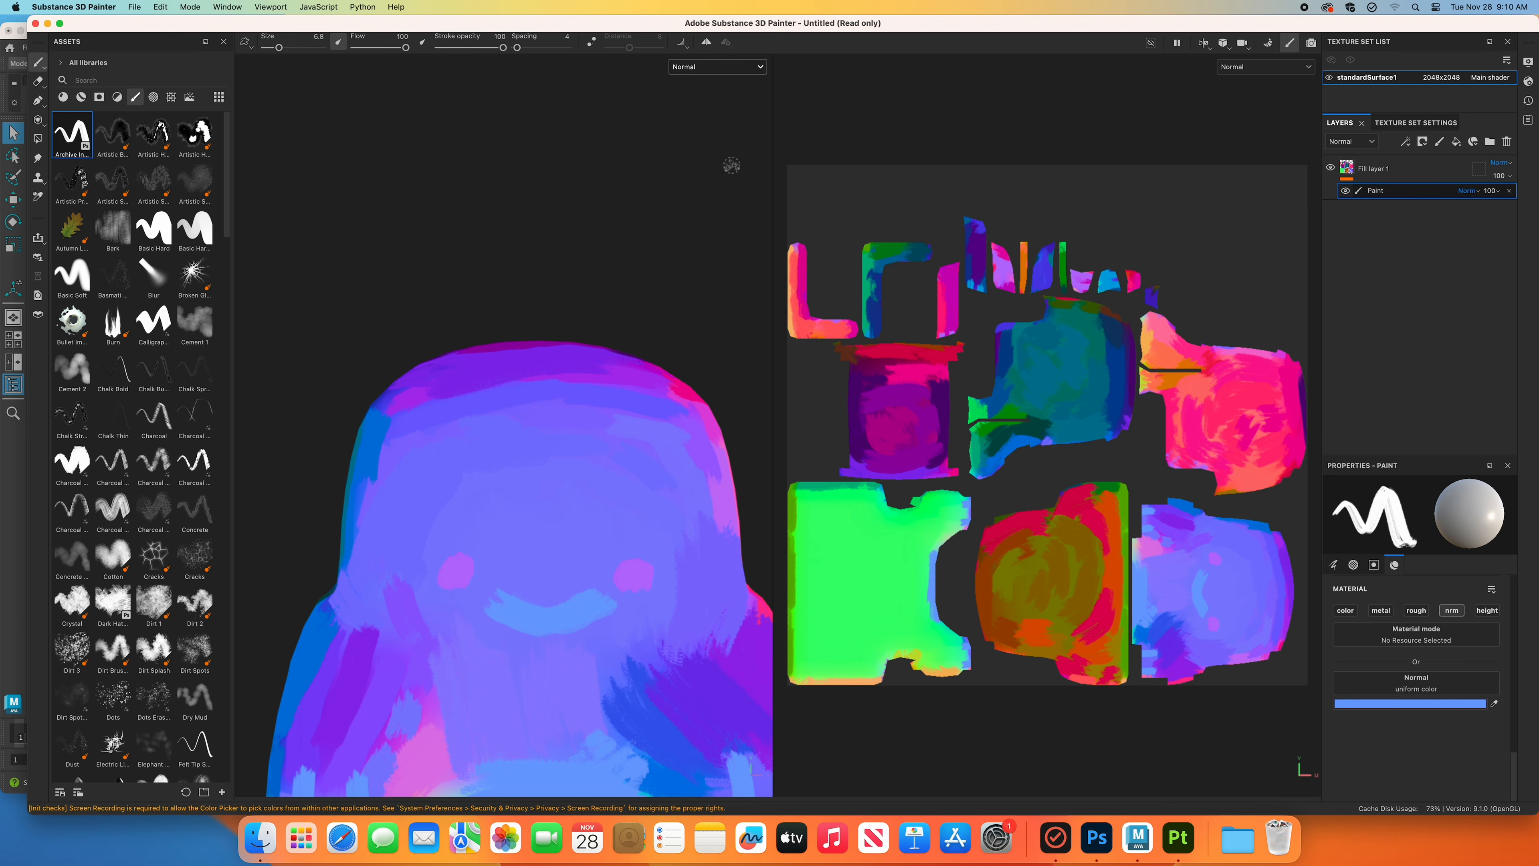
click(731, 67)
click(715, 82)
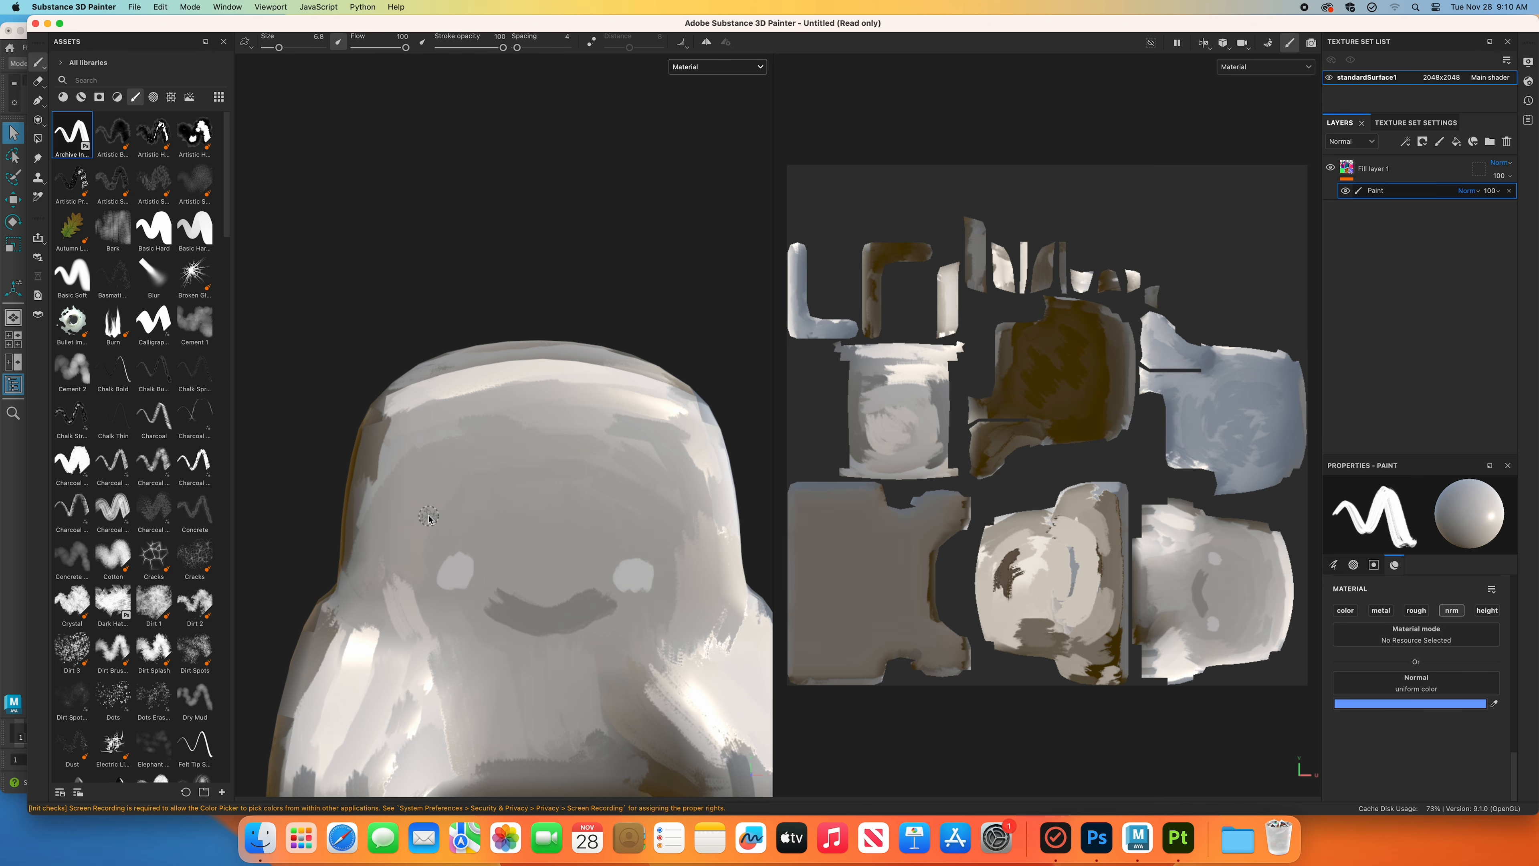
Paint two arched eyebrows on the forehead above the cheek spots.
mouse_move(428, 517)
mouse_down()
mouse_move(478, 506)
mouse_move(494, 525)
mouse_up()
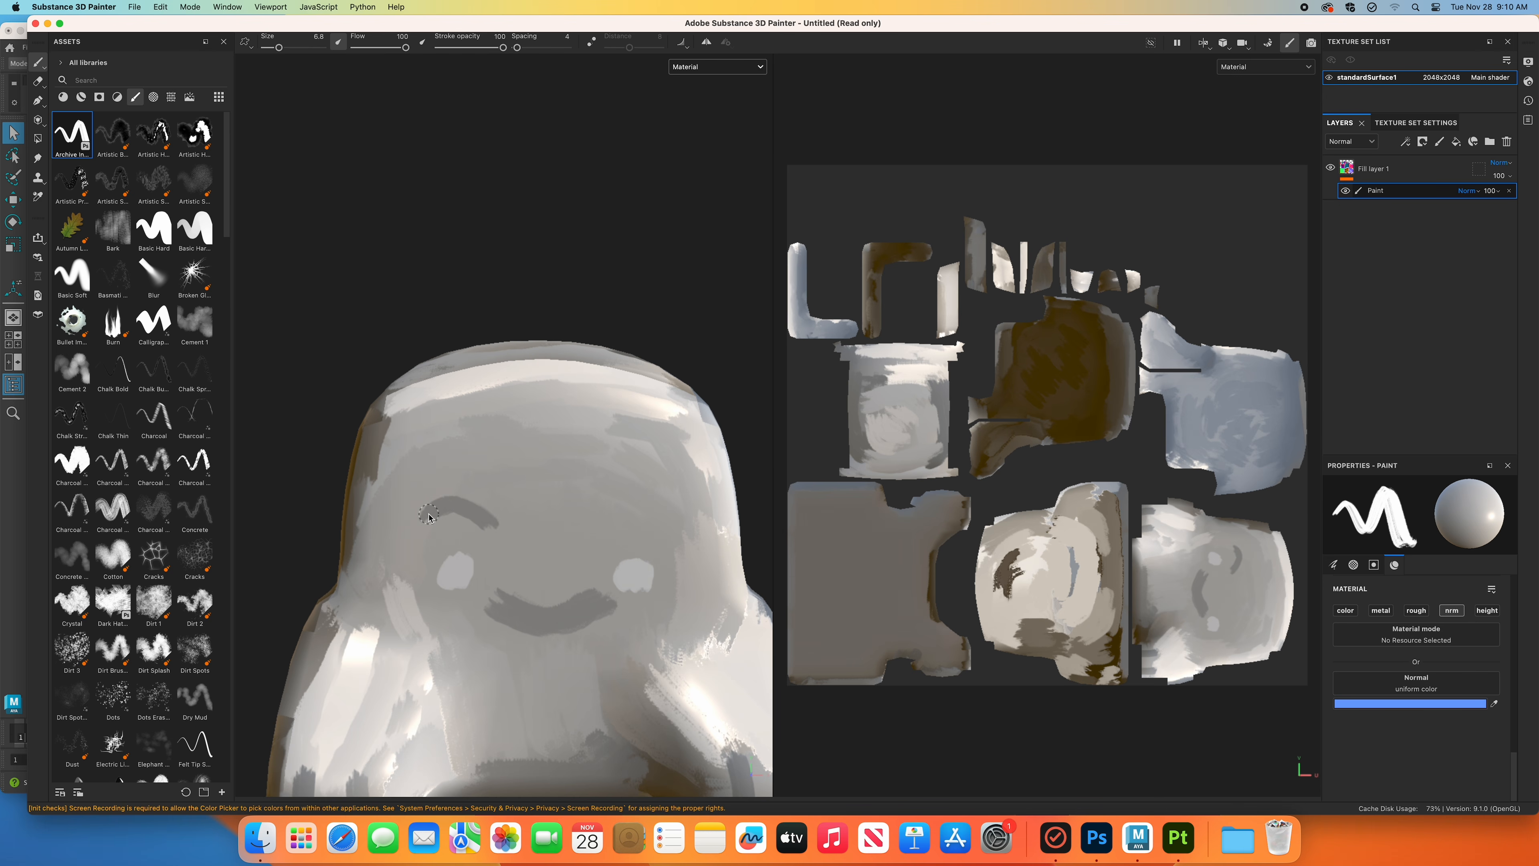
drag(589, 526, 651, 510)
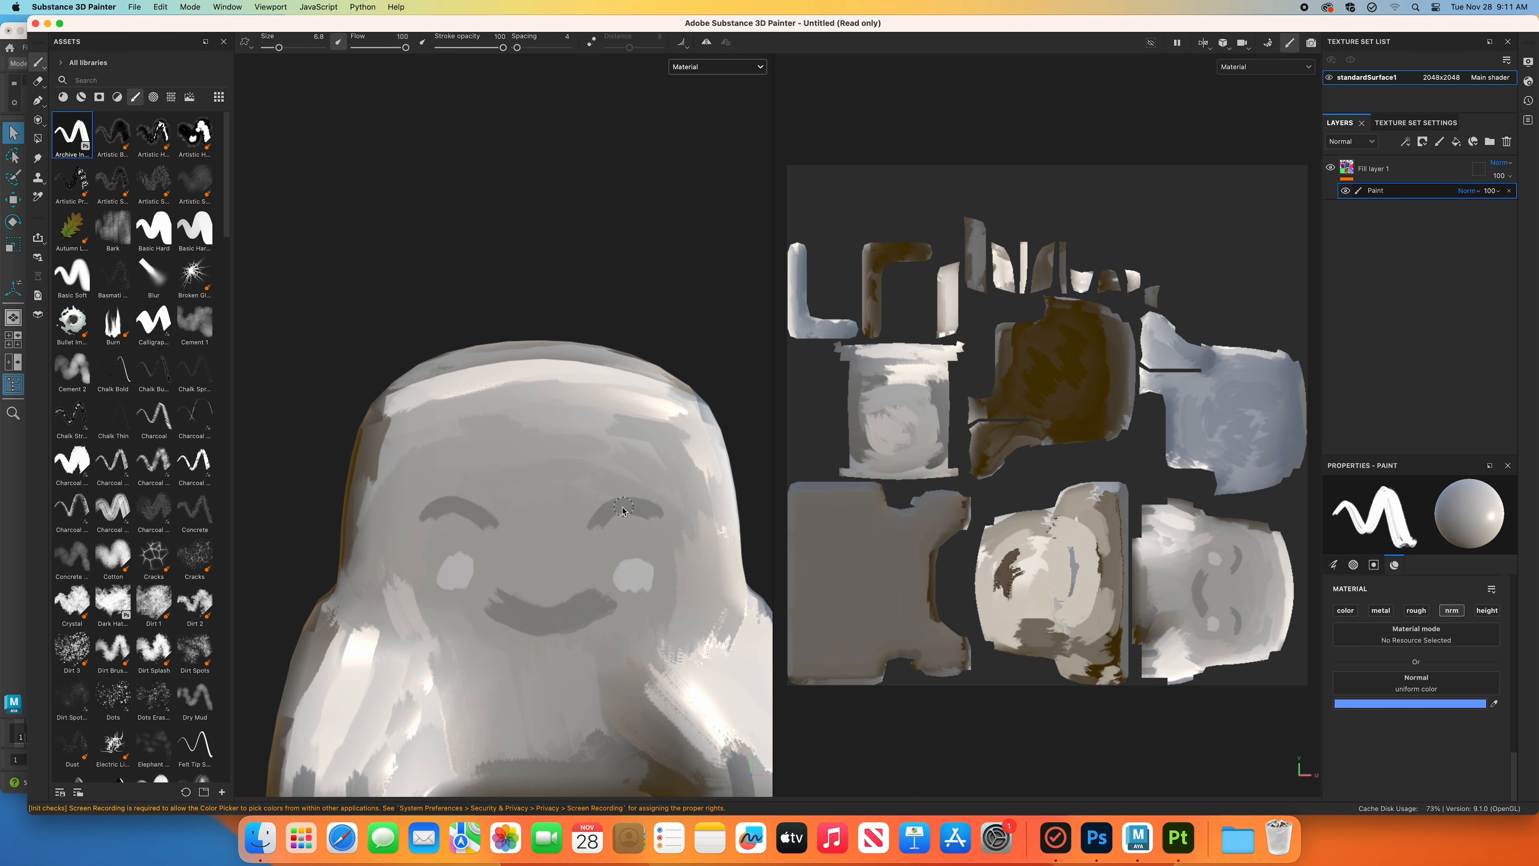
scroll(699, 534, up, 3)
scroll(684, 532, down, 6)
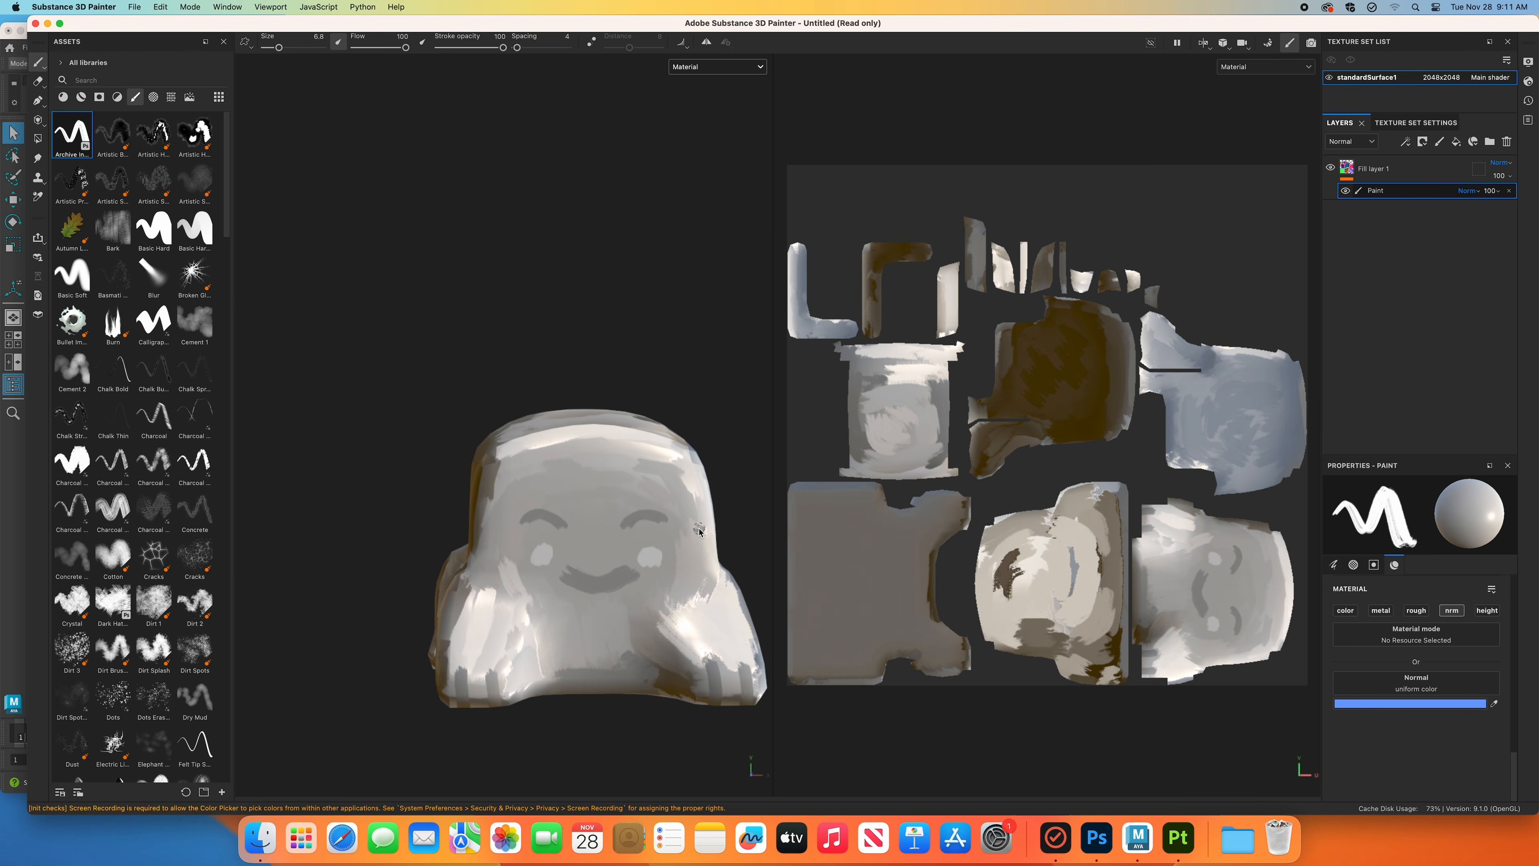
Examine the painted character from several angles, comparing the Material view with the Normal channel view.
alt+middle_drag(700, 531, 637, 509)
alt+drag(588, 531, 633, 559)
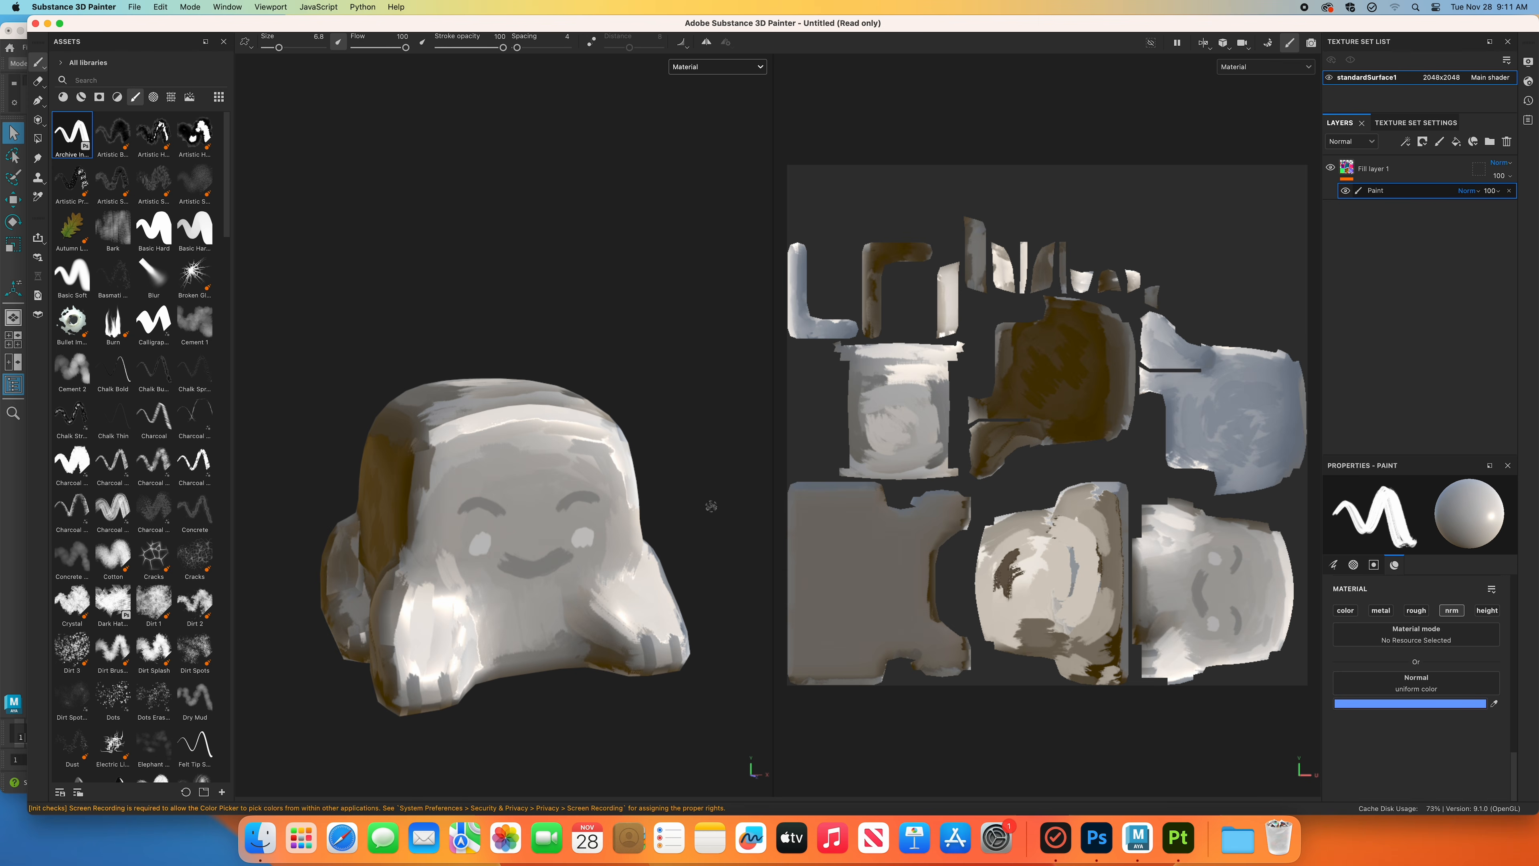
mouse_move(588, 417)
alt+mouse_down()
mouse_move(605, 358)
mouse_move(804, 392)
mouse_move(402, 415)
mouse_move(550, 553)
mouse_move(600, 394)
mouse_move(553, 393)
mouse_move(583, 373)
mouse_move(588, 399)
alt+mouse_up()
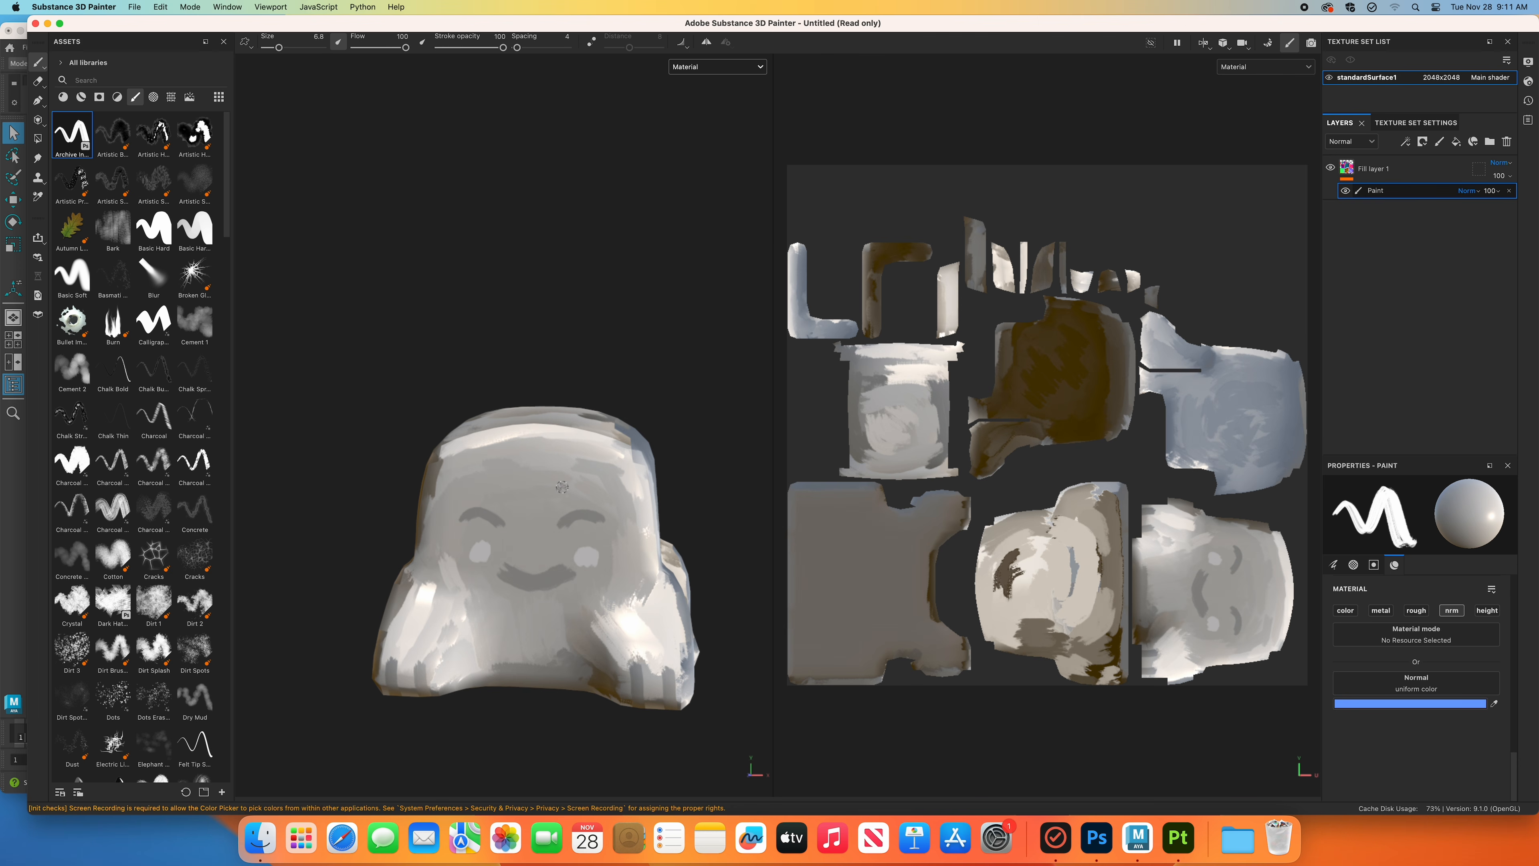
click(697, 66)
click(703, 153)
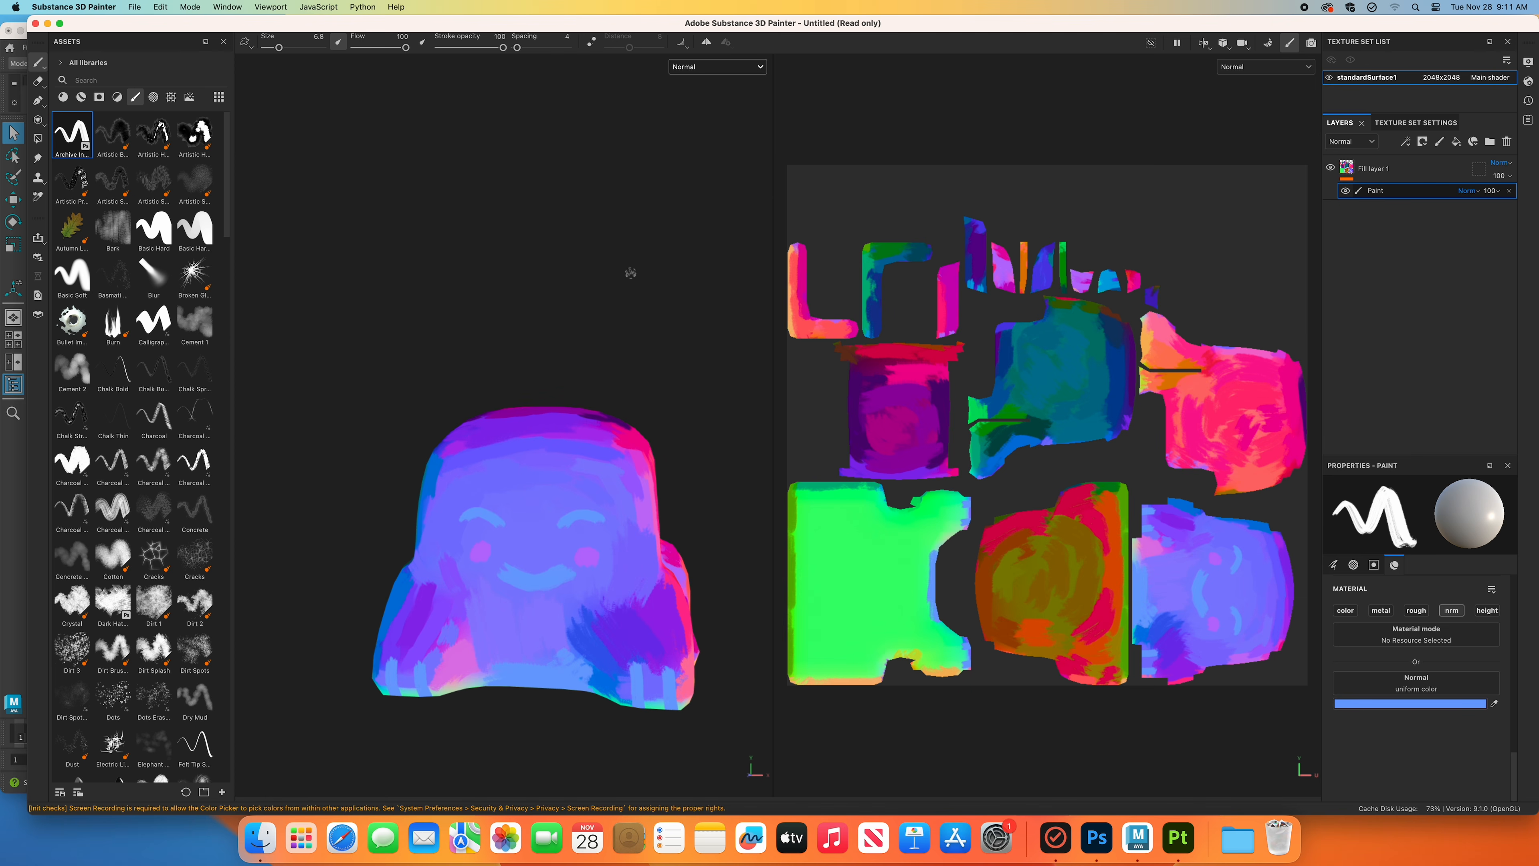
alt+drag(627, 266, 263, 536)
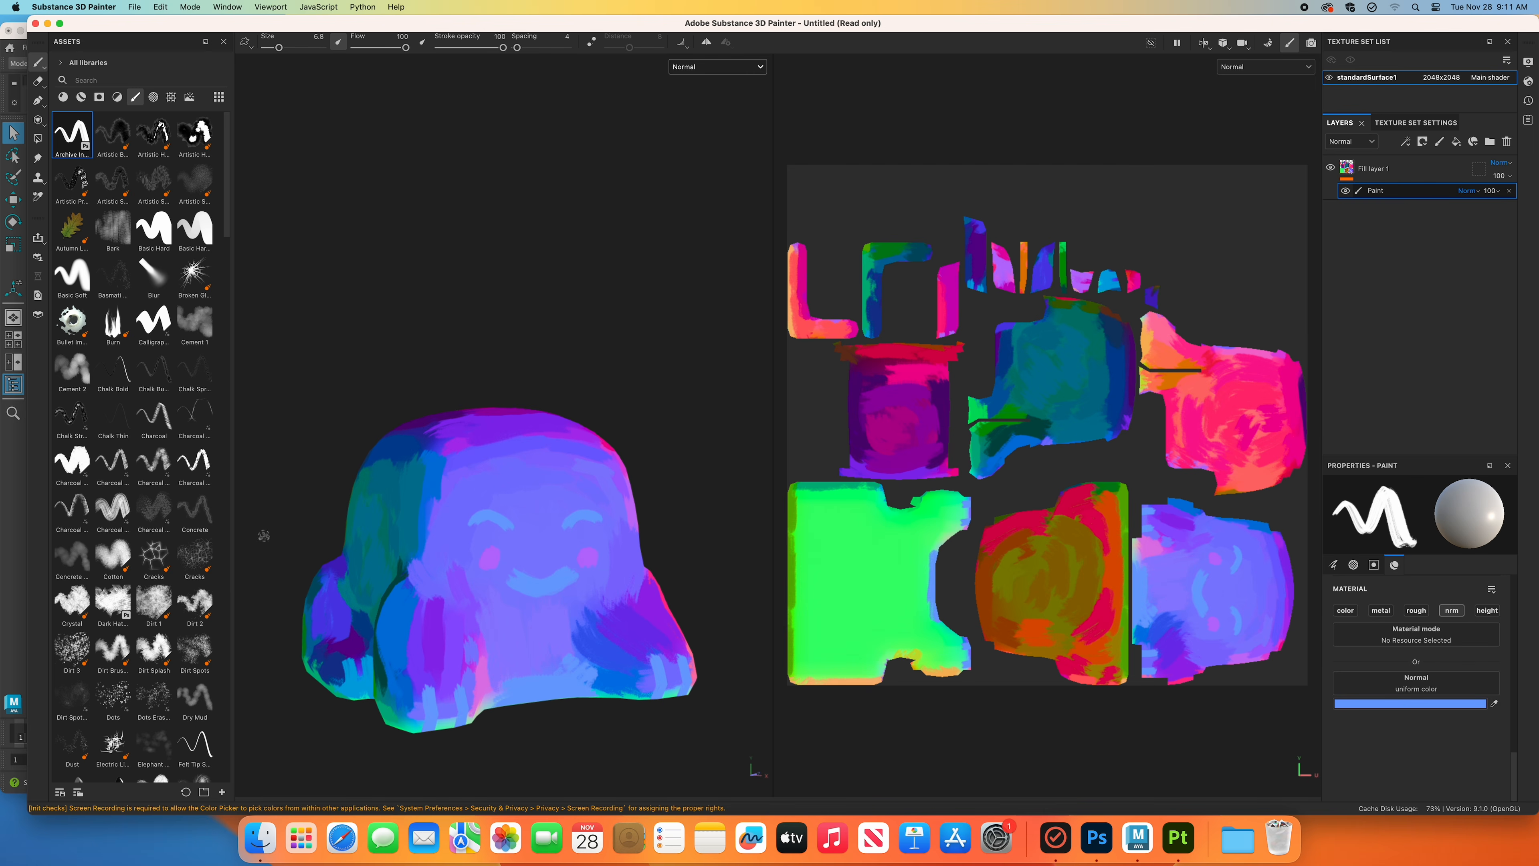
click(707, 69)
click(707, 94)
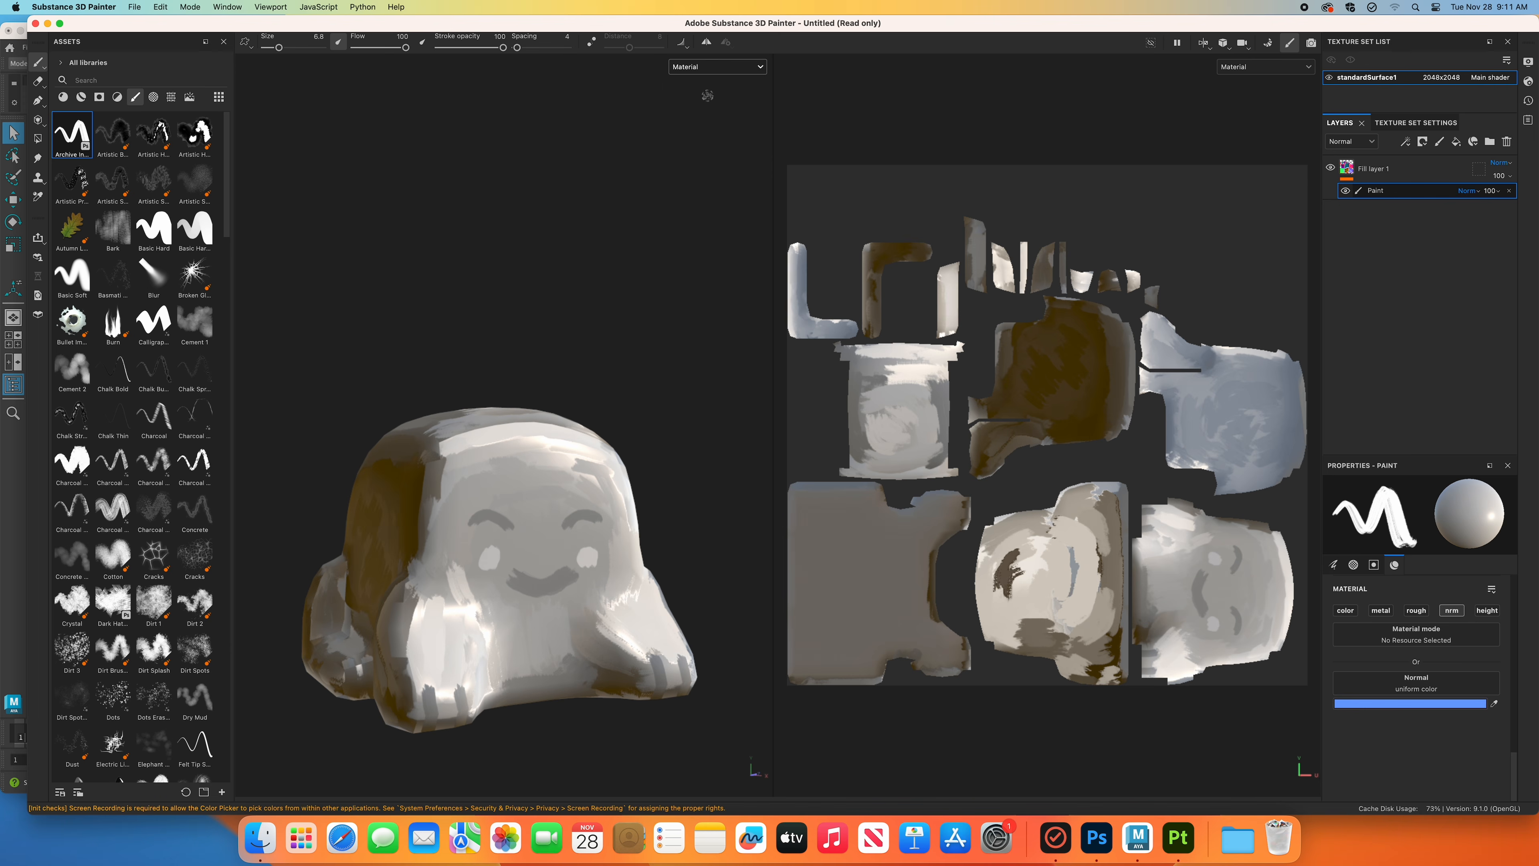
Add a fill layer above Fill layer 1 and set its normal channel's blend mode to Normal.
click(1379, 173)
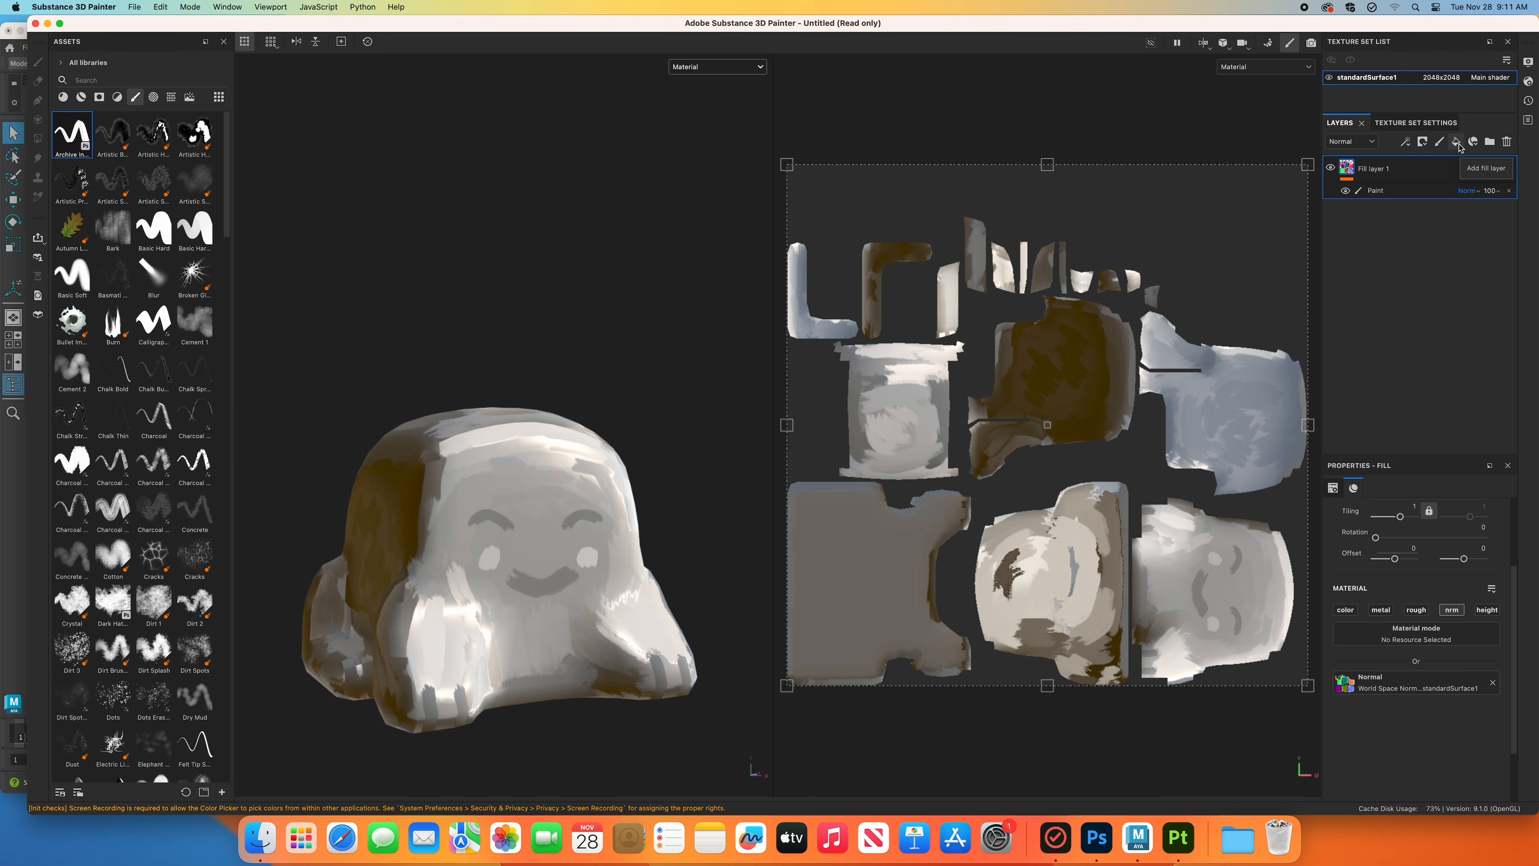
click(1456, 143)
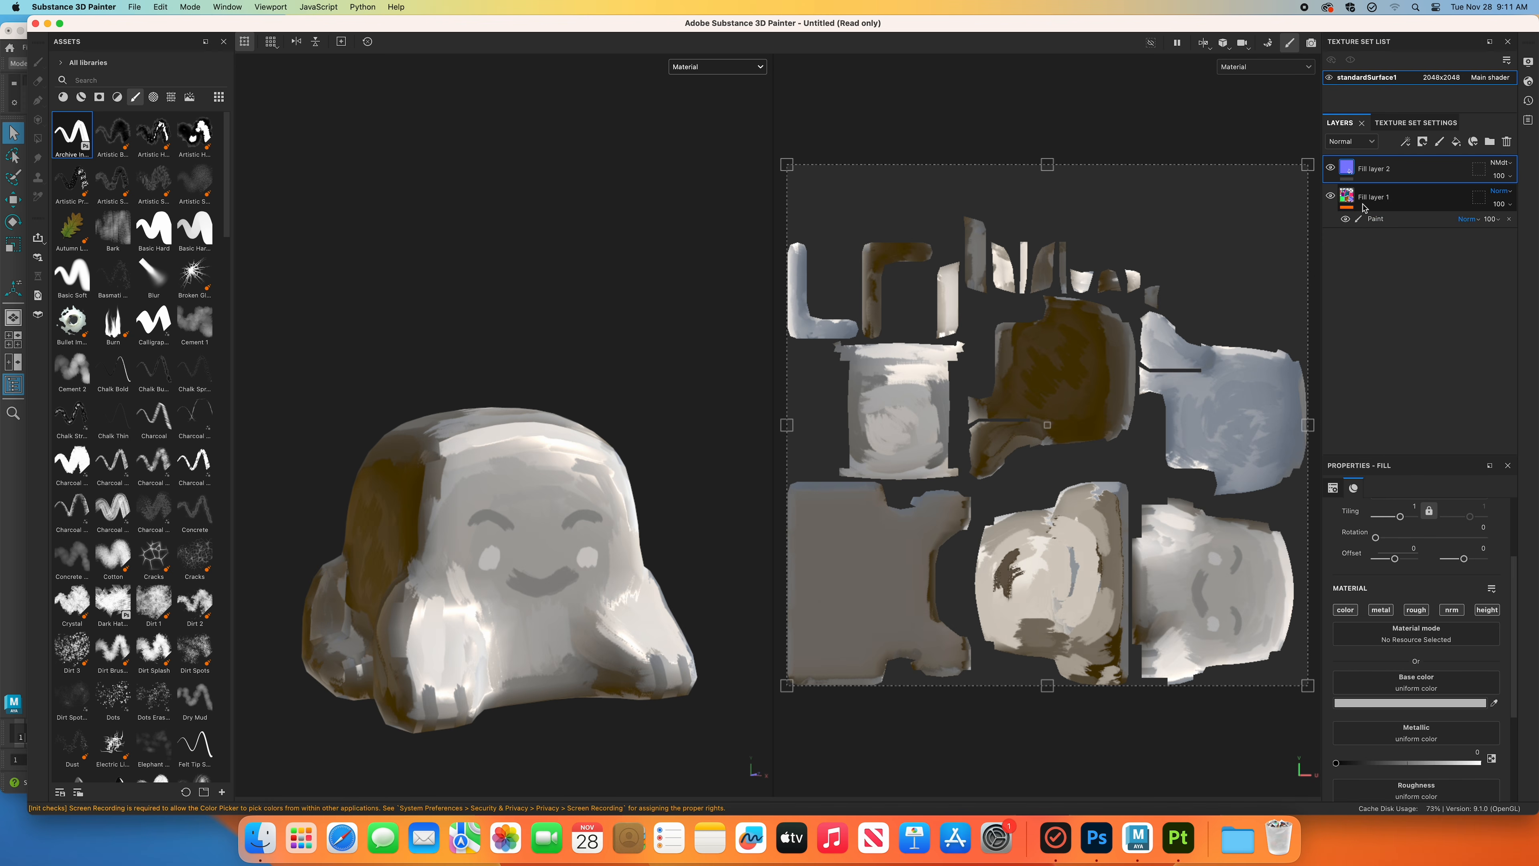
click(1500, 162)
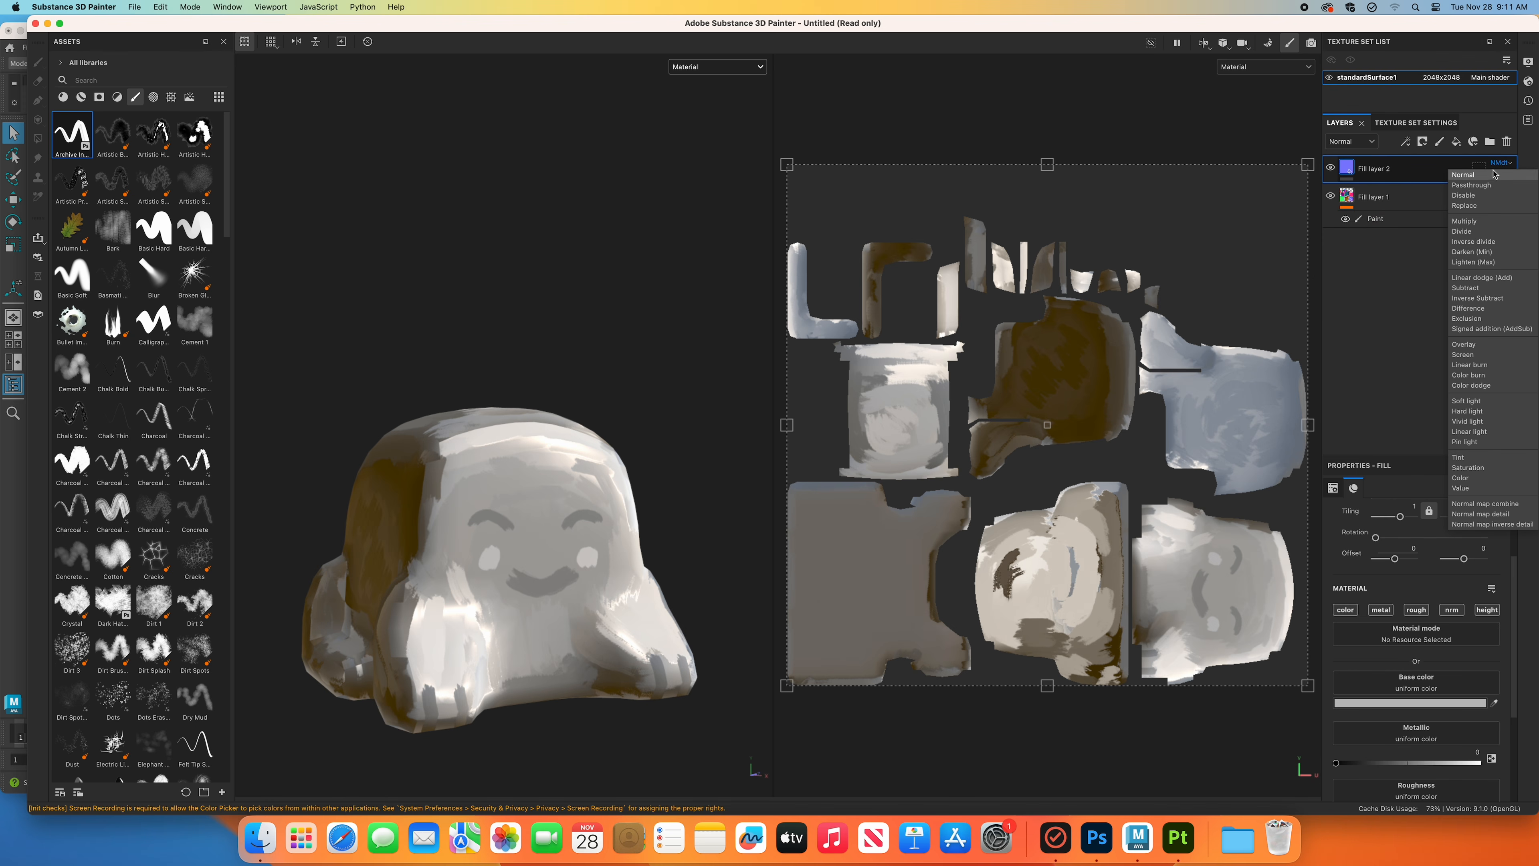
click(1492, 176)
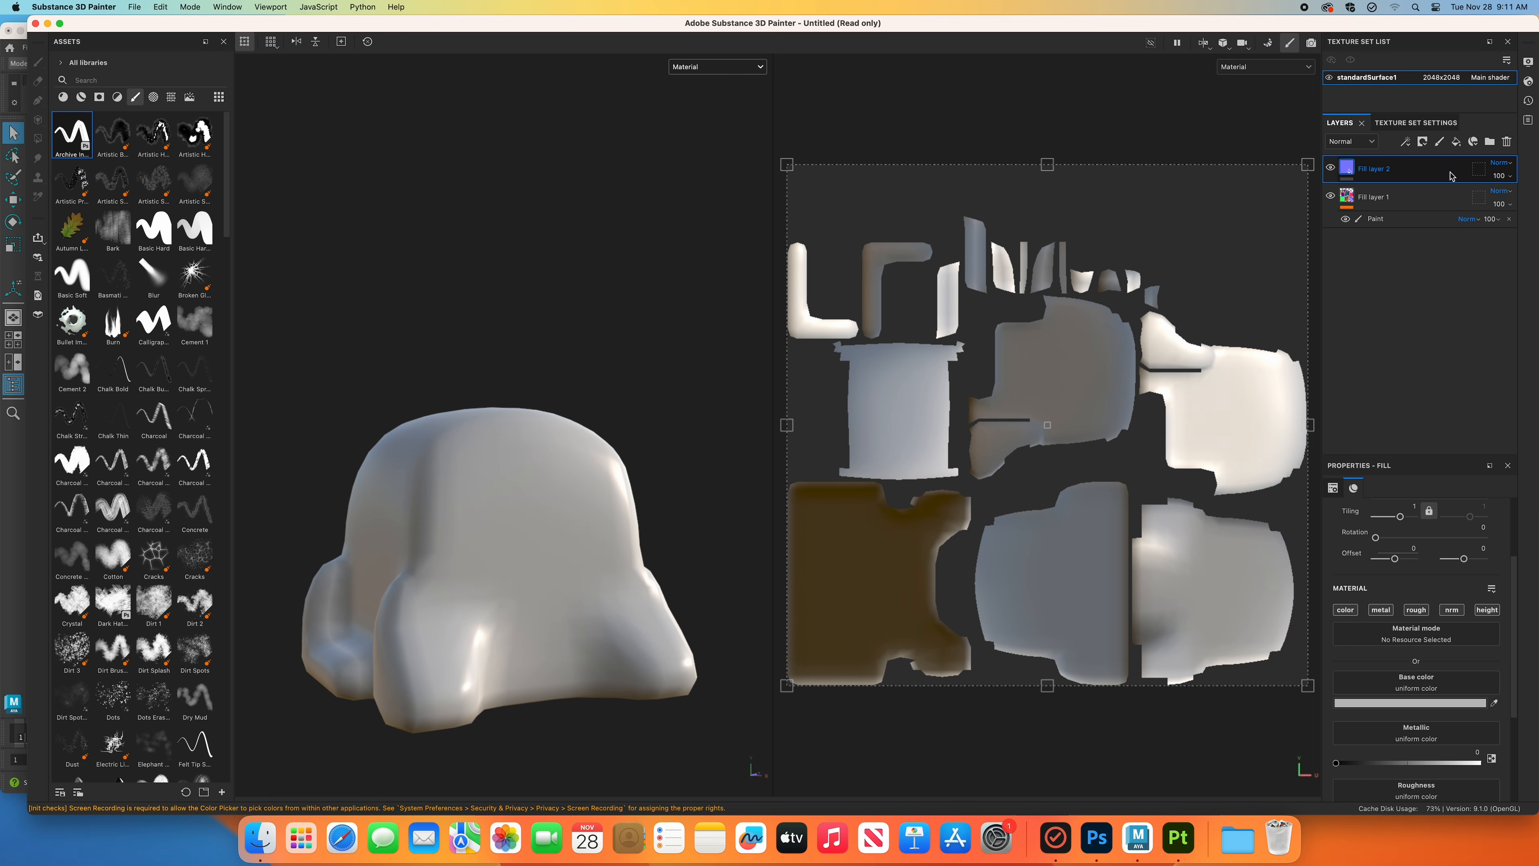
Switch the layer stack to the Base color channel and disable Fill layer 2's metal, rough, nrm and height channels.
click(1367, 145)
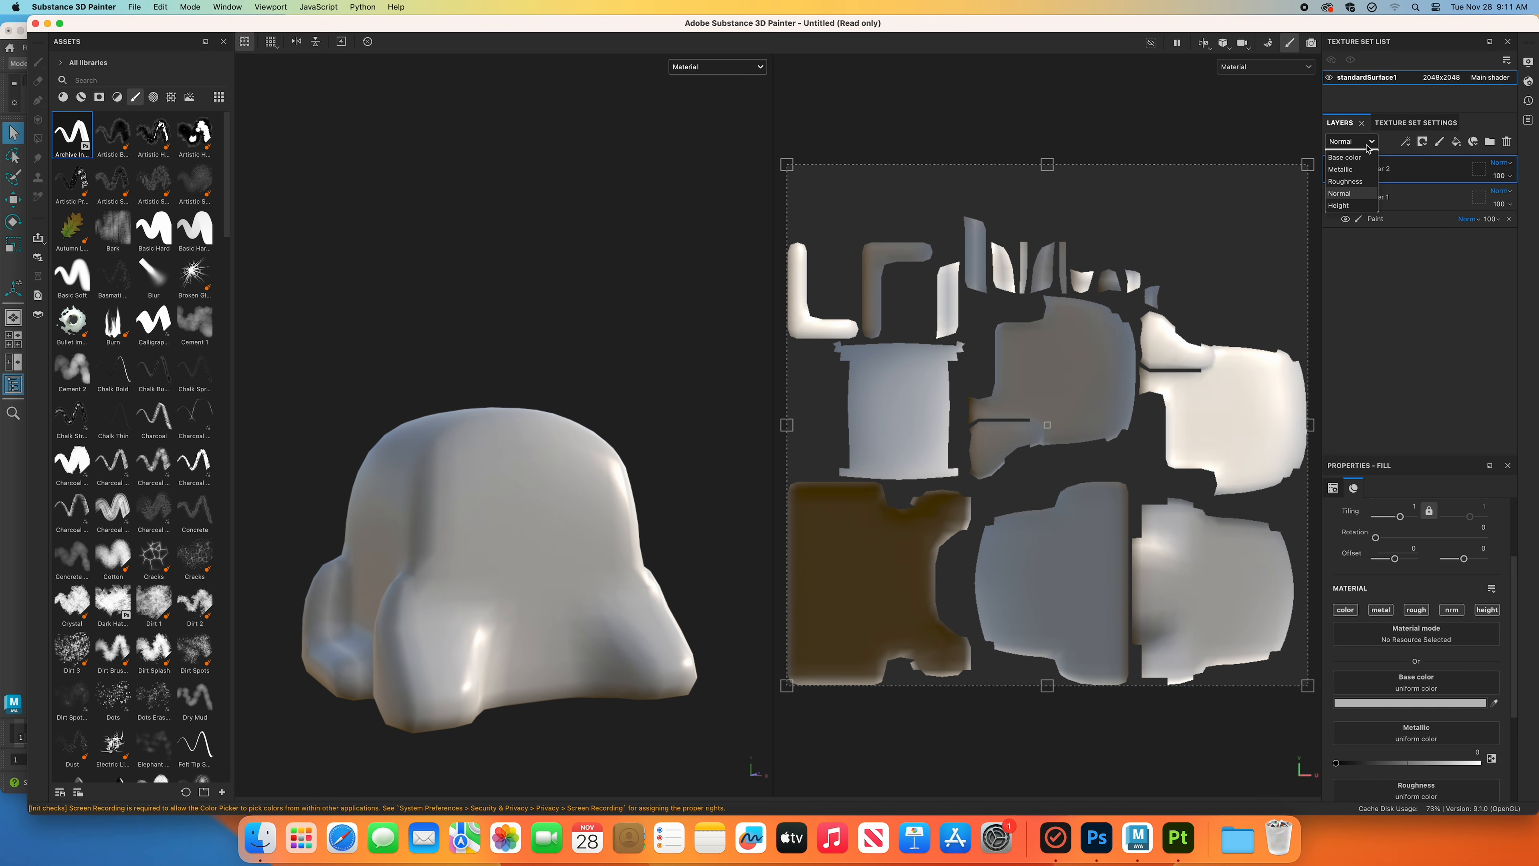
click(1363, 157)
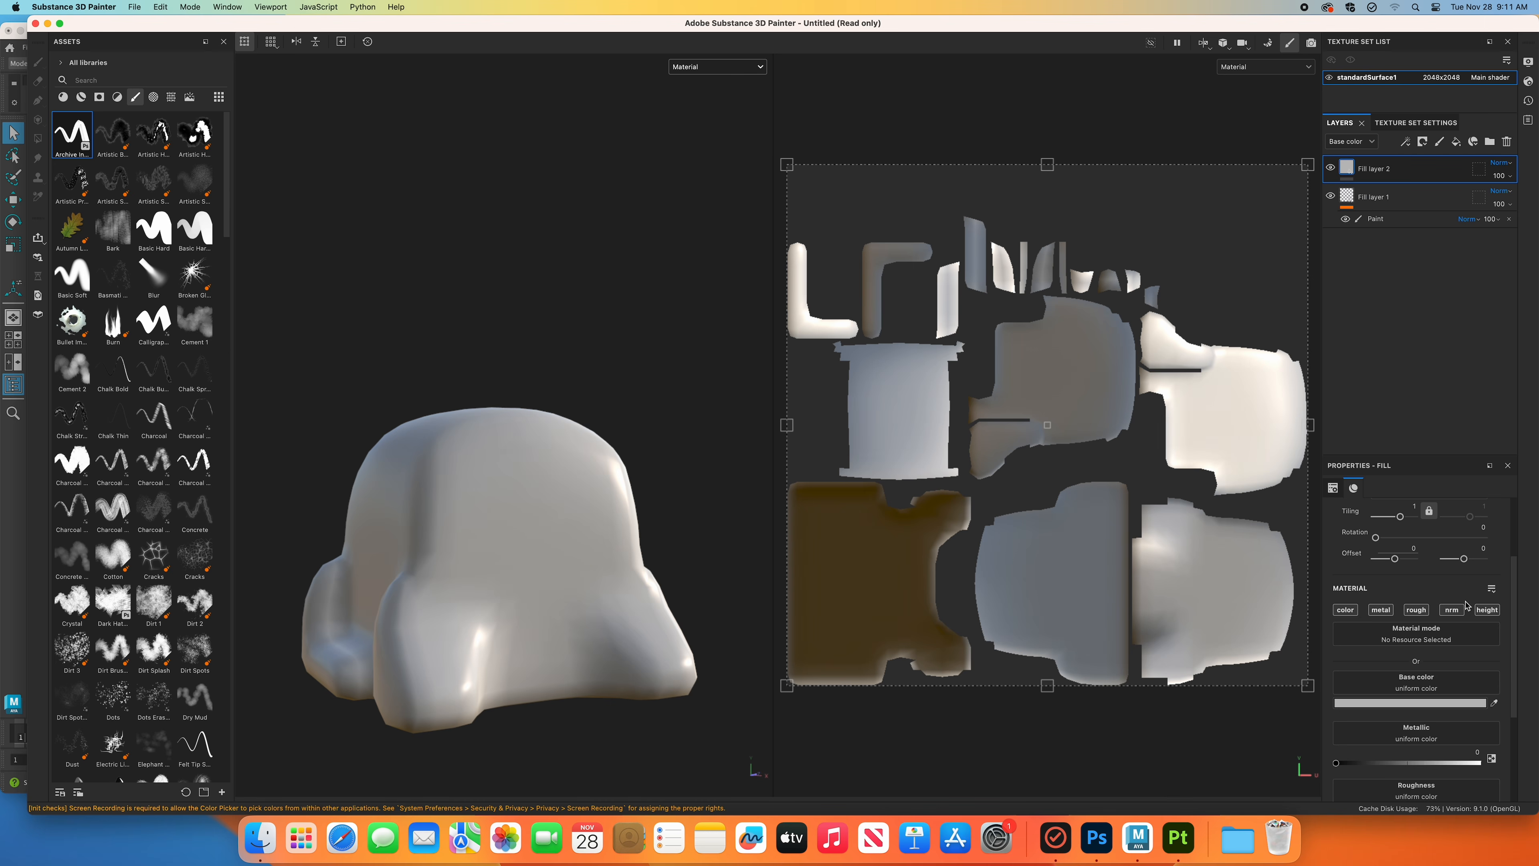
click(1383, 610)
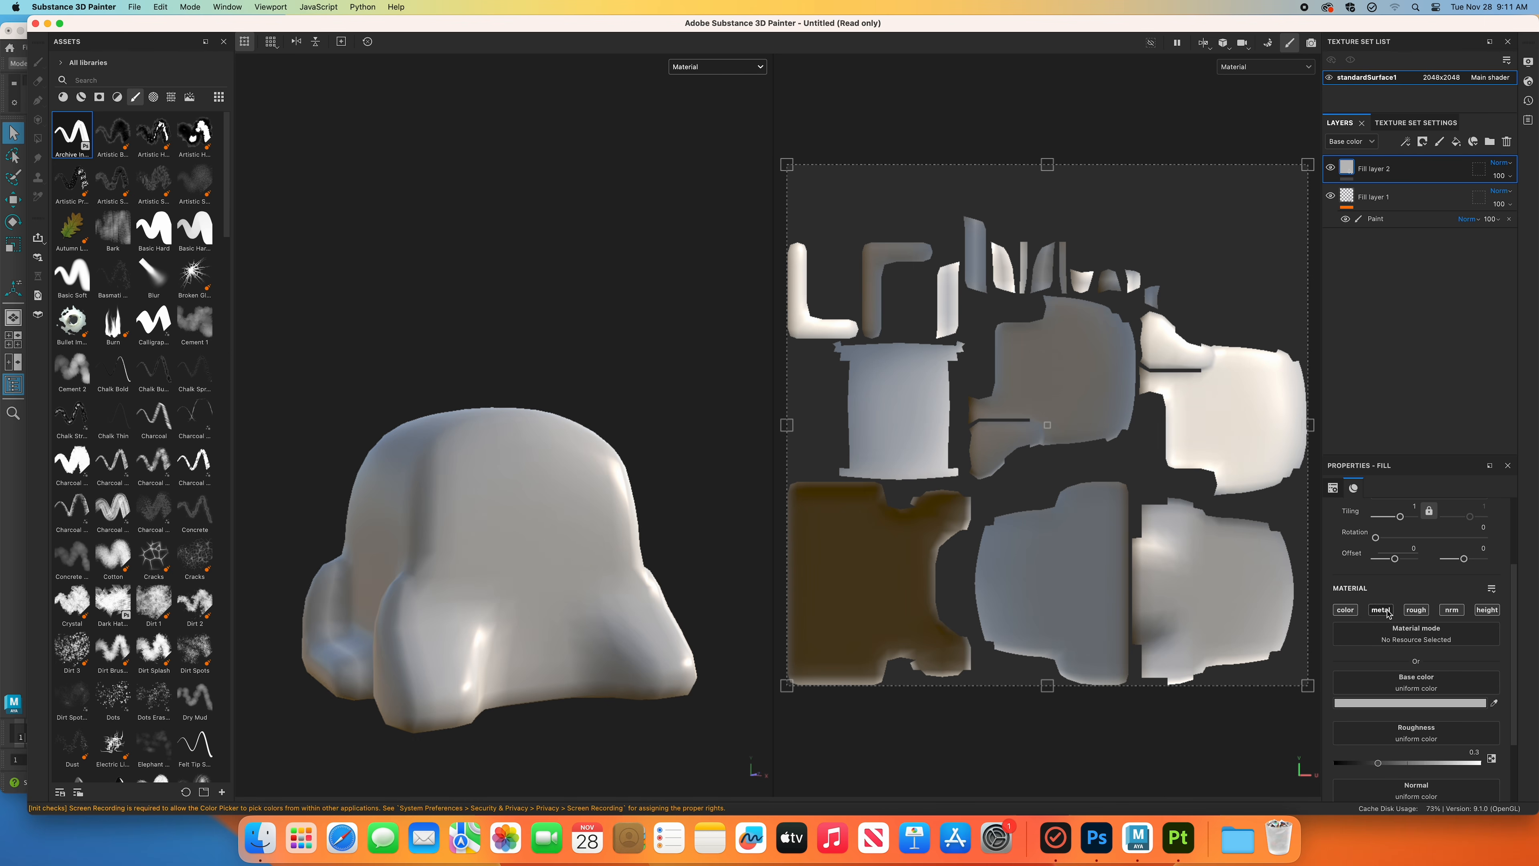
click(1416, 610)
click(1451, 610)
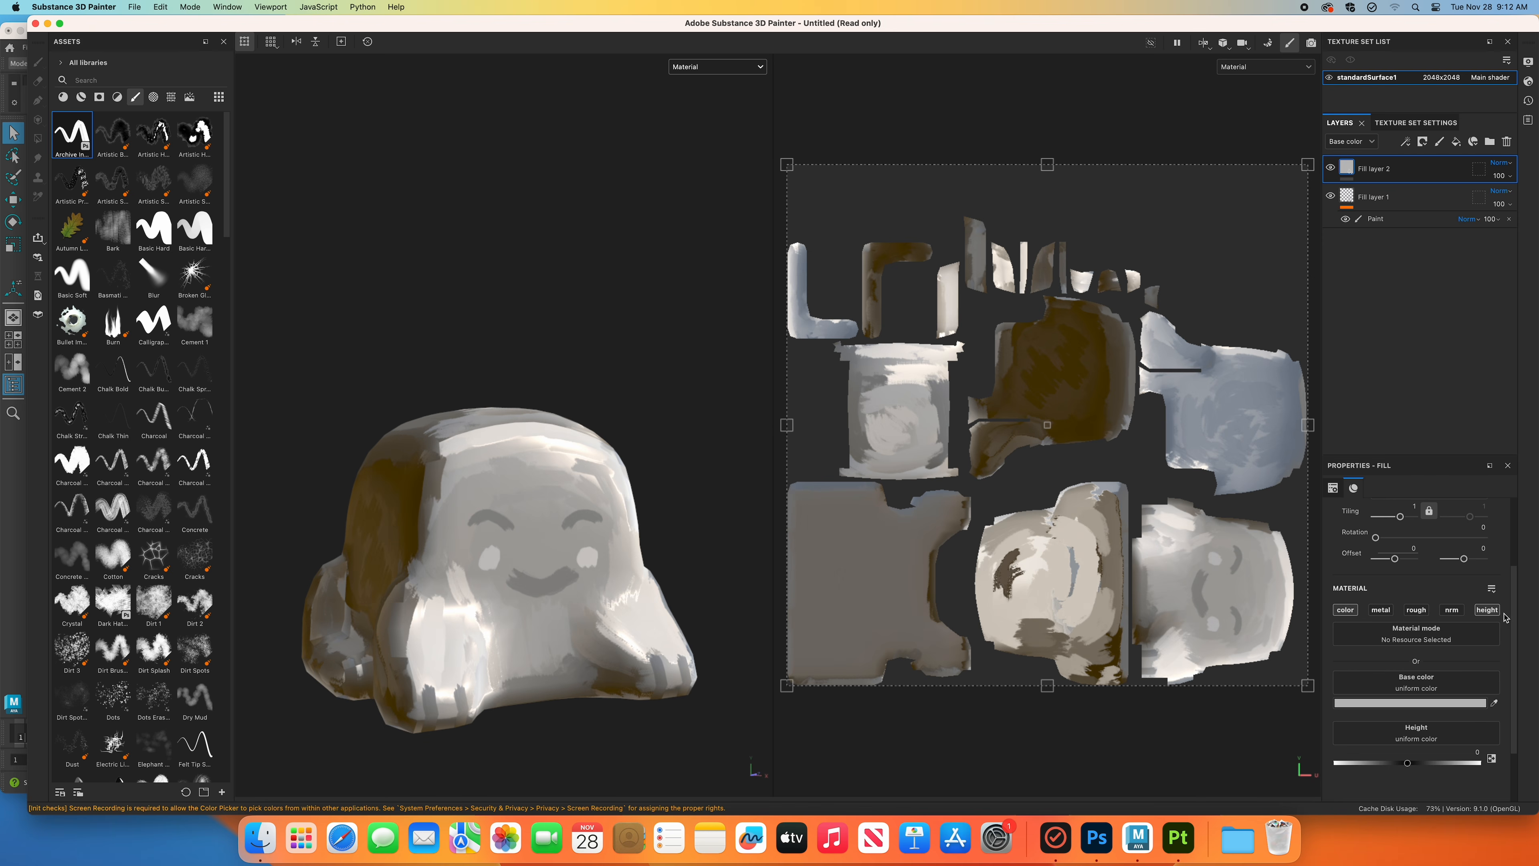
click(1488, 610)
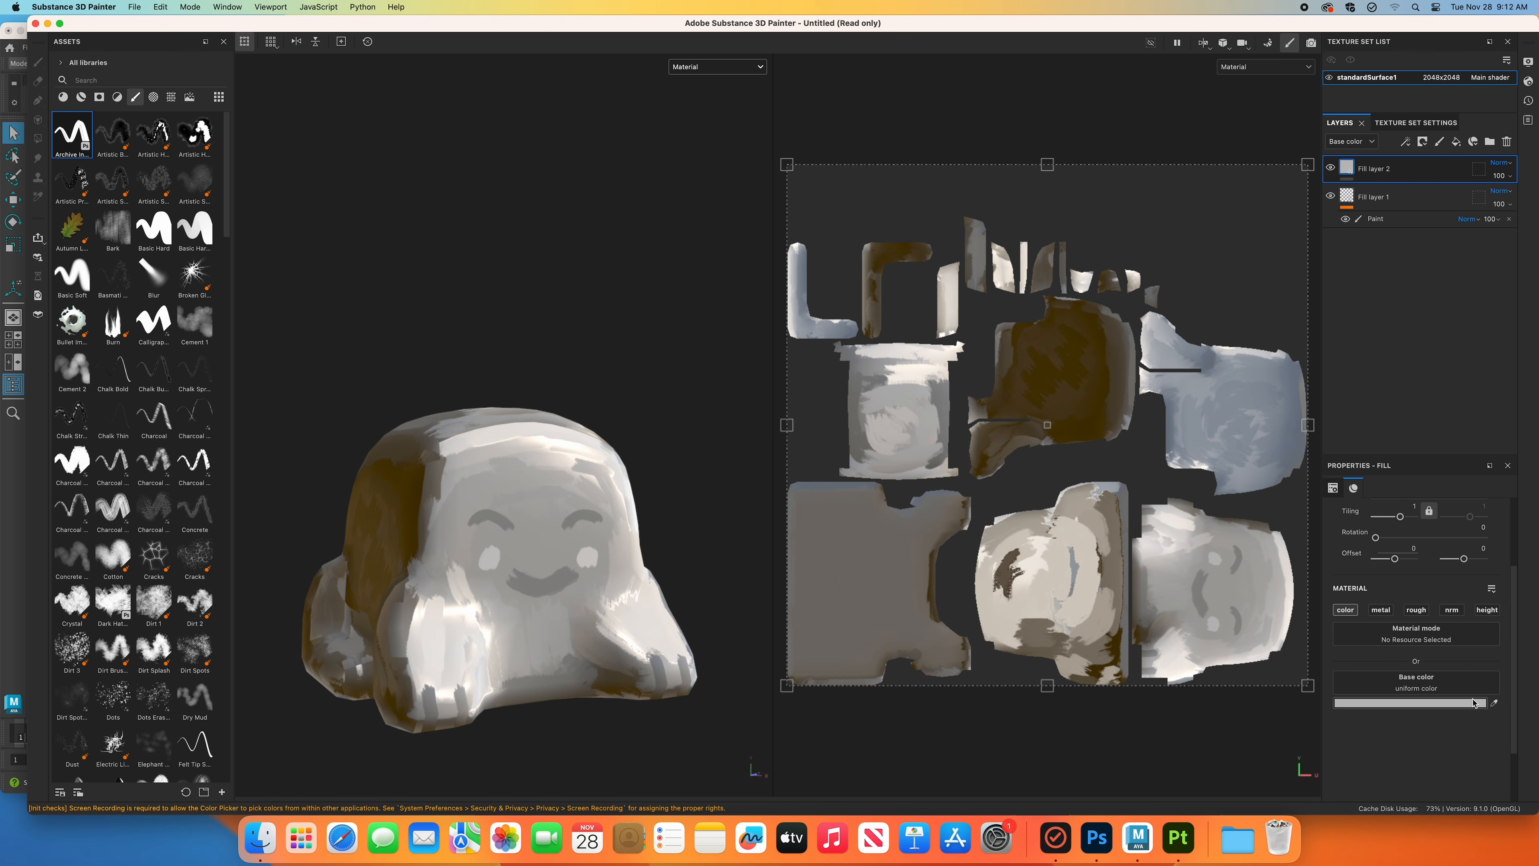
Compare the model with Fill layer 2's nrm channel on and off, and check the normal source of Fill layer 1.
click(1452, 611)
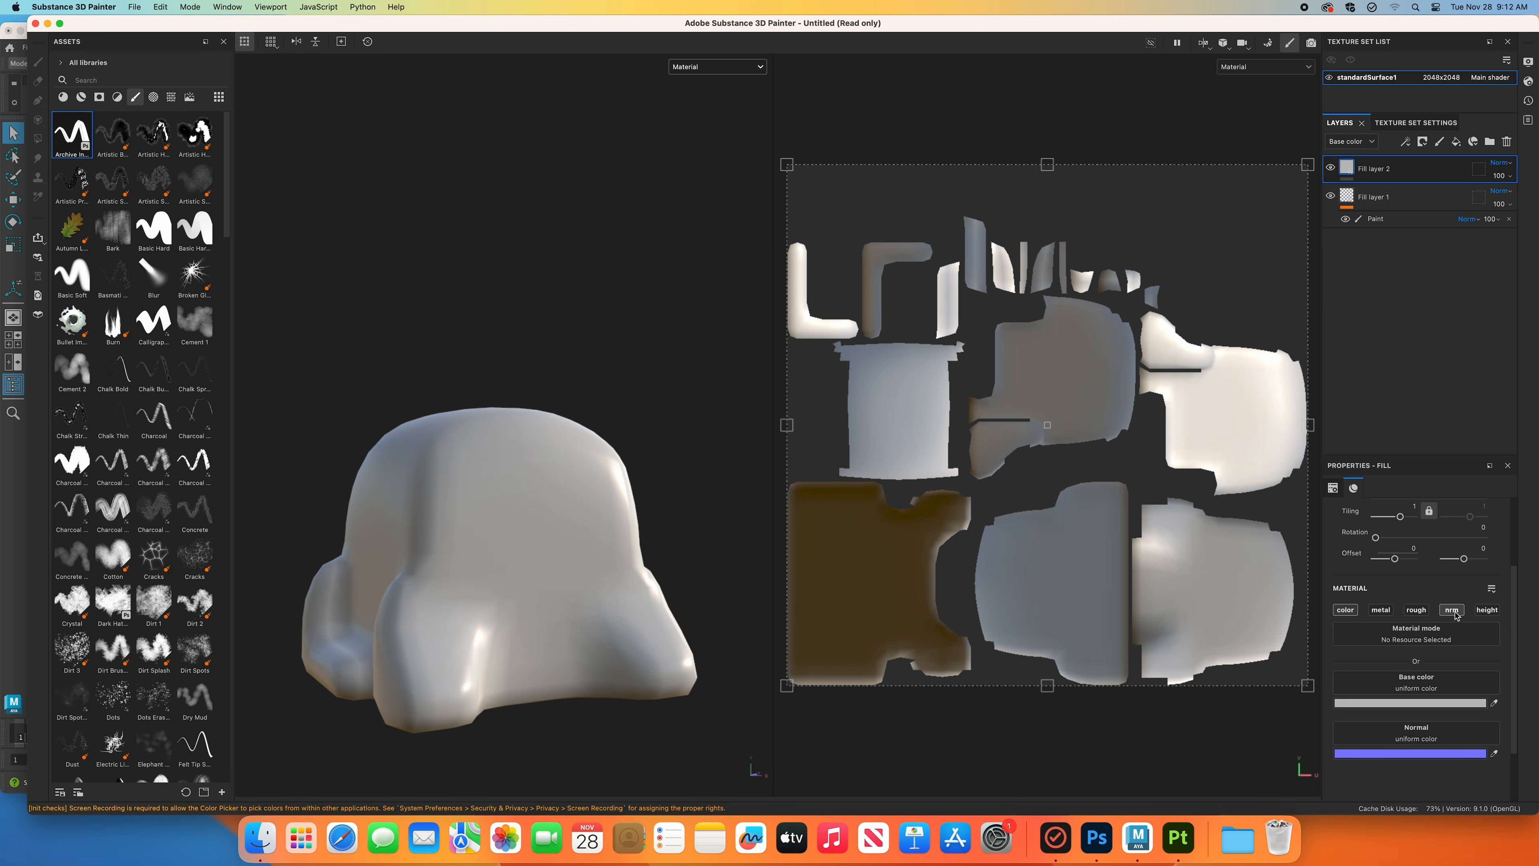
click(1454, 611)
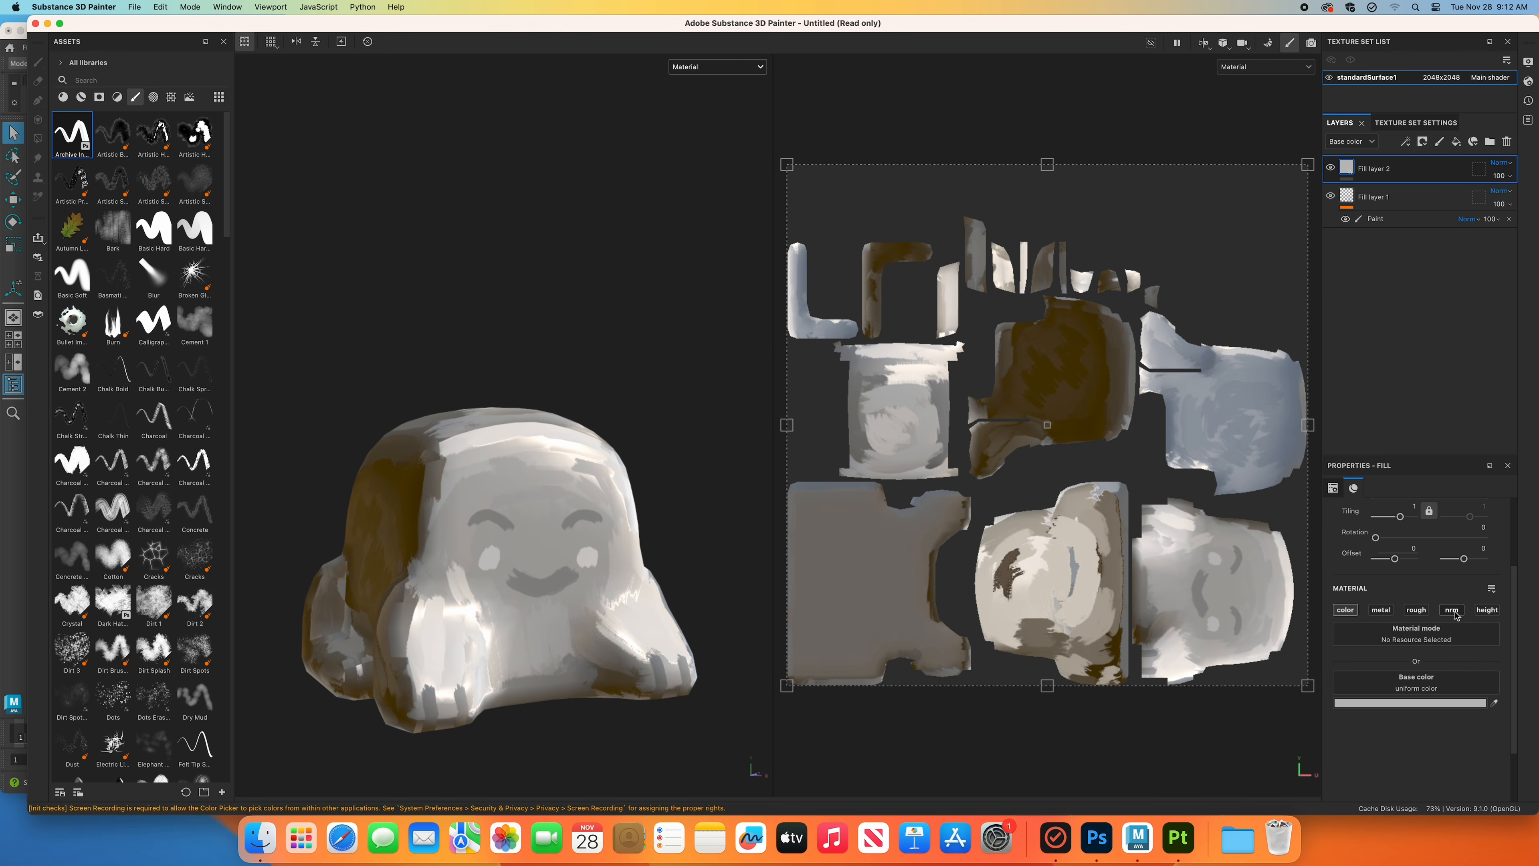
click(1452, 610)
click(1452, 610)
click(1452, 610)
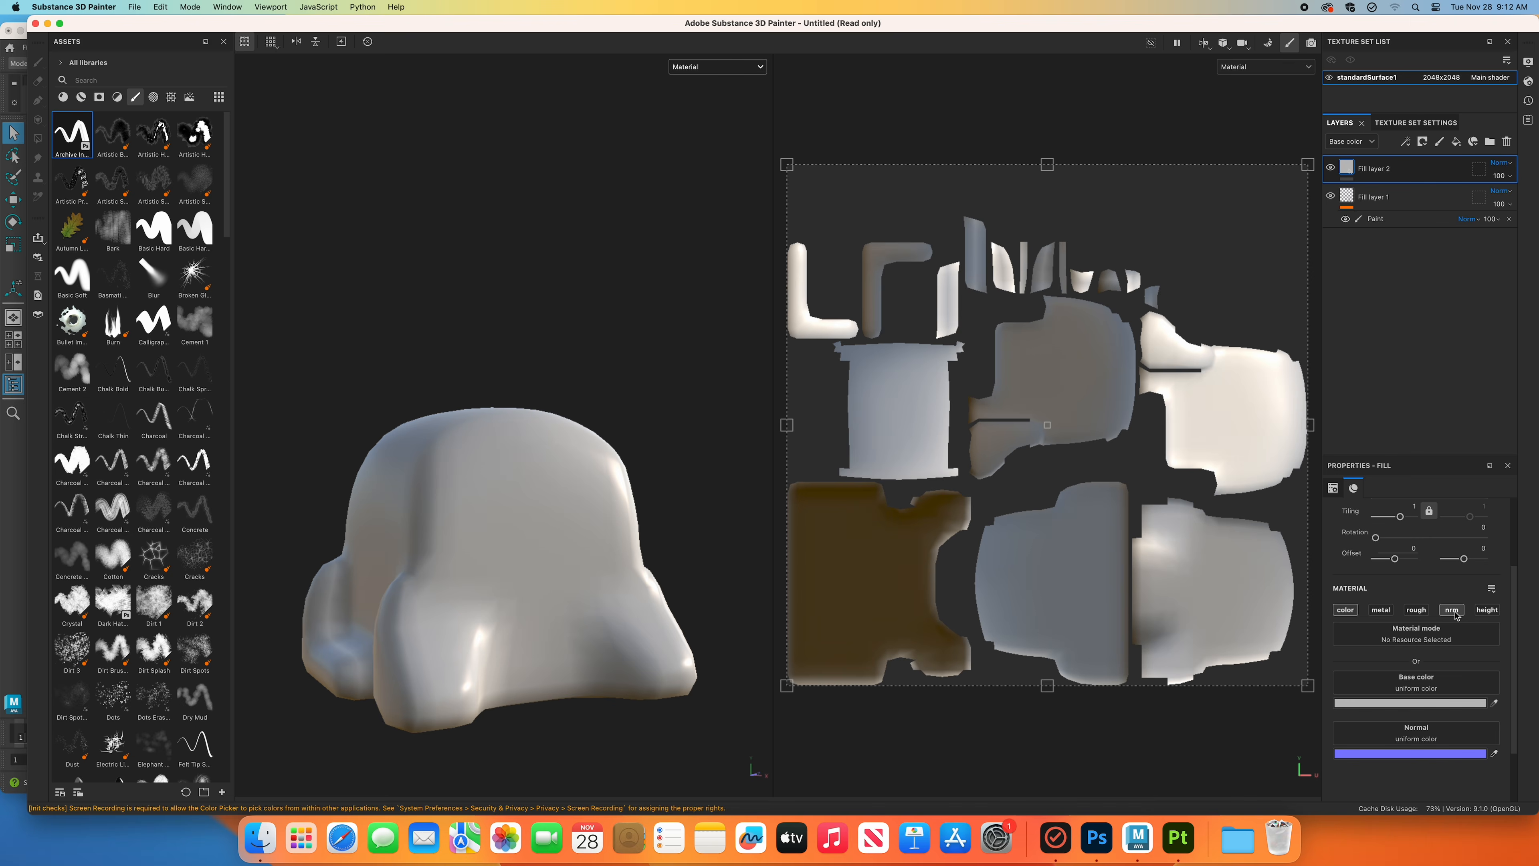
click(1454, 612)
click(1454, 611)
click(1453, 610)
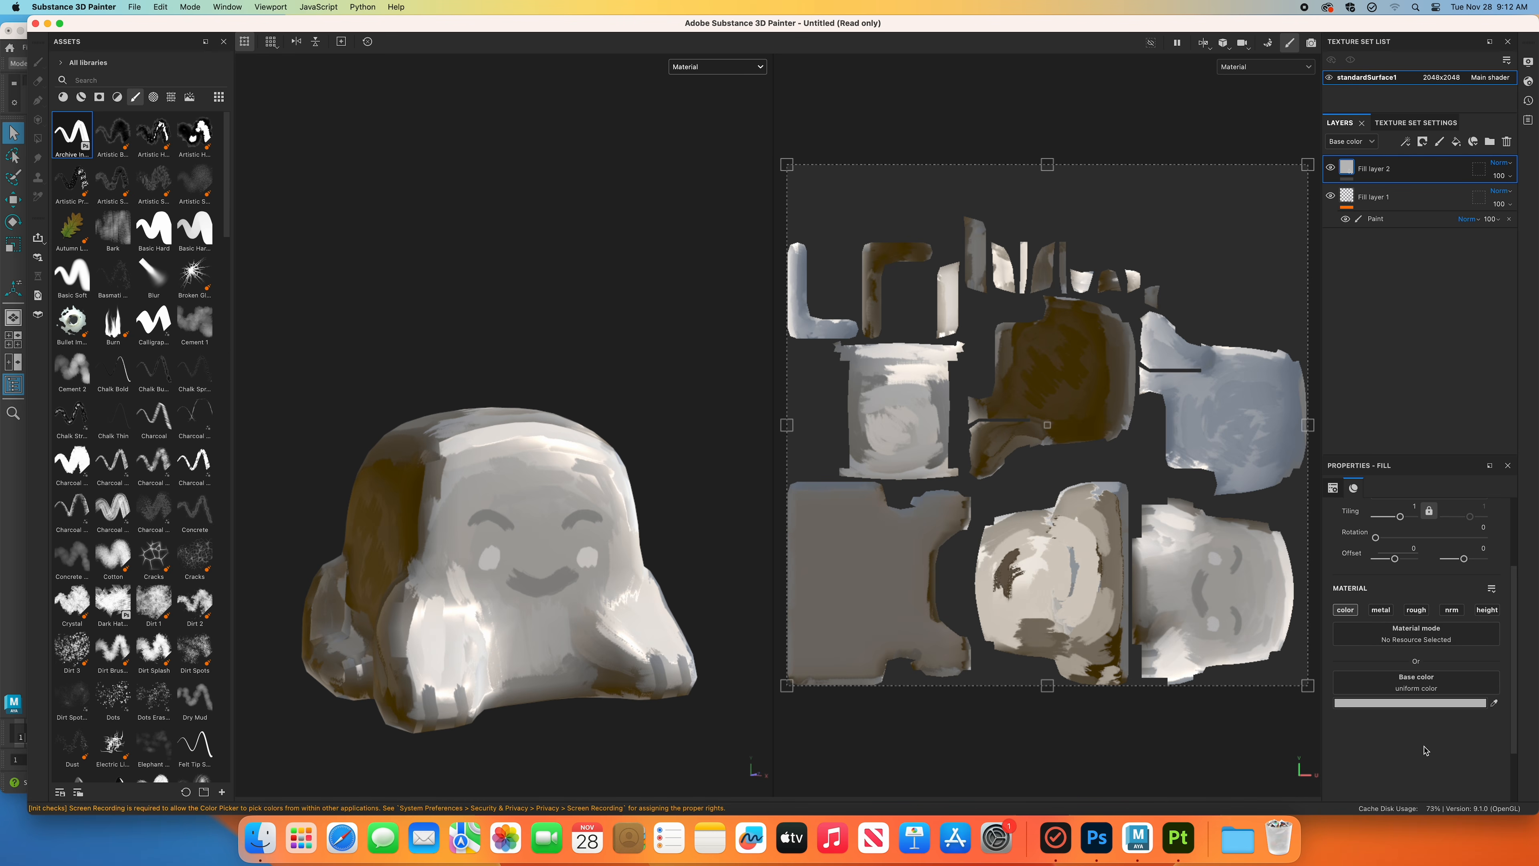
click(1433, 204)
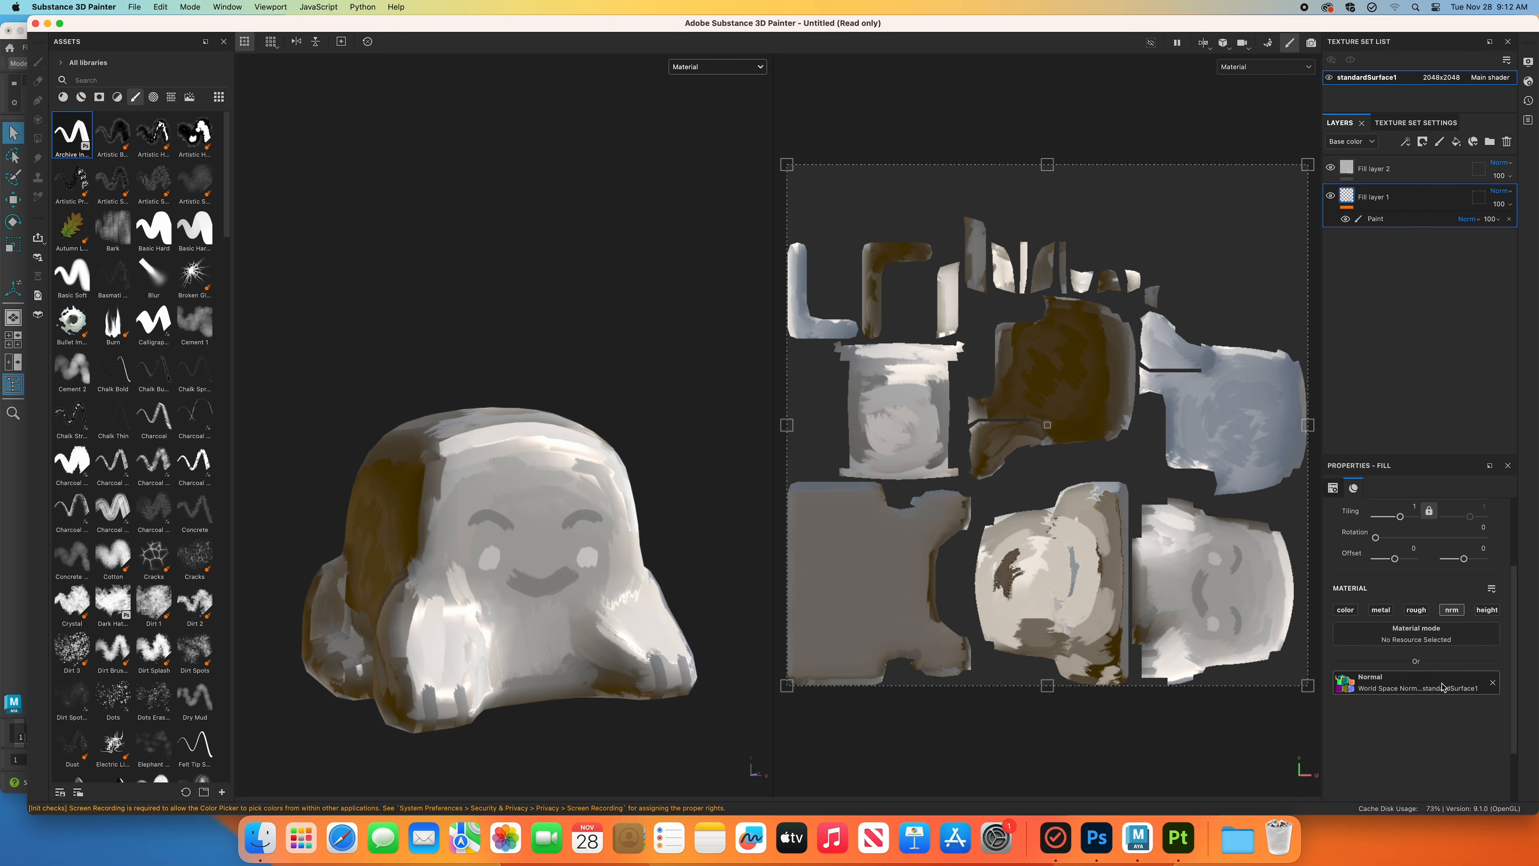
click(1421, 171)
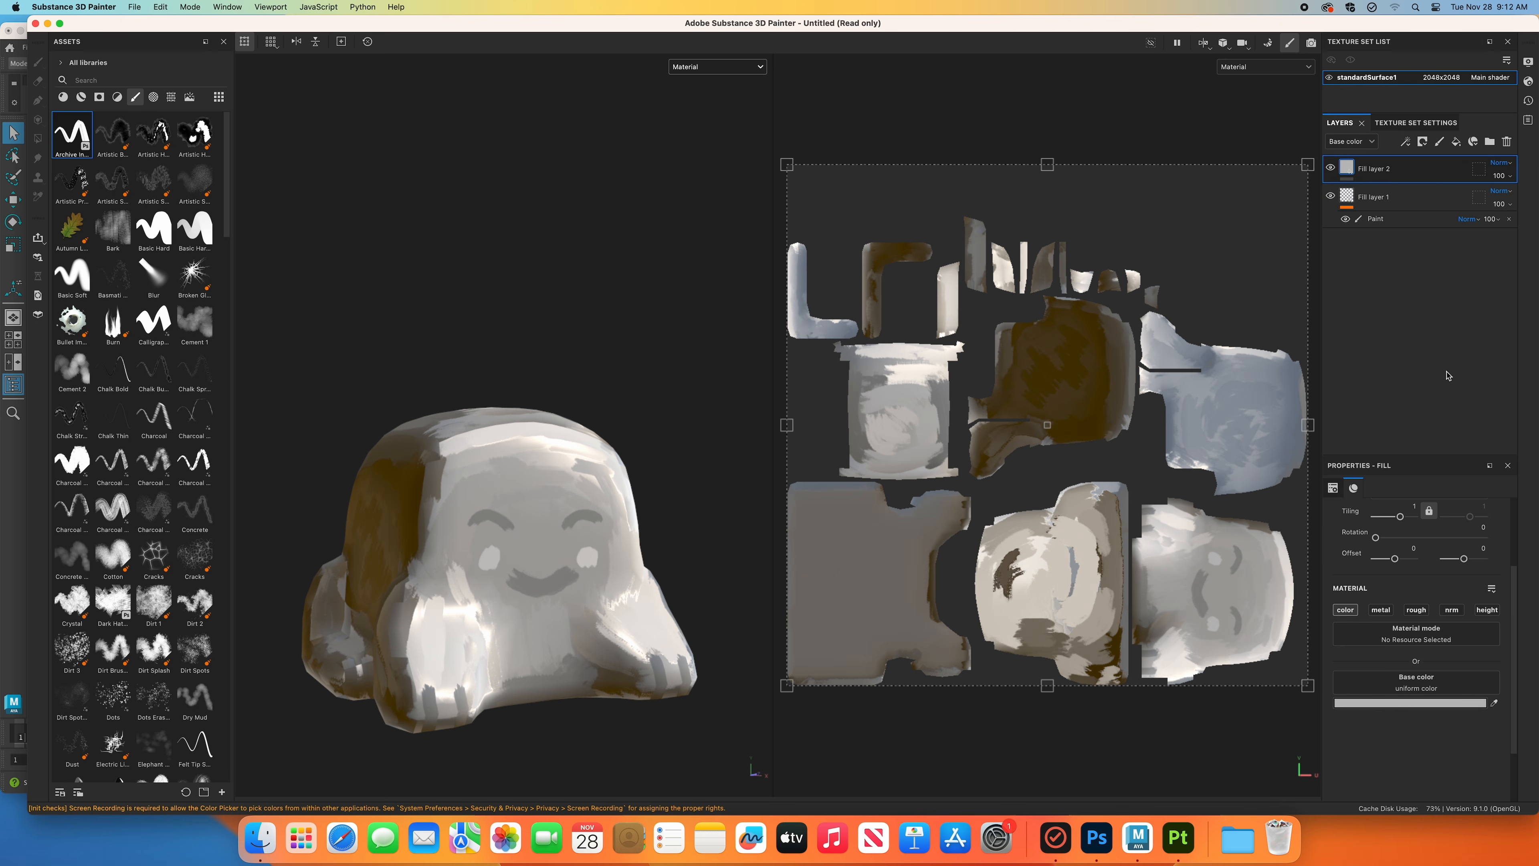
Try the Creature Skin Green Smooth smart material from the library on the character, and delete its layer.
click(80, 97)
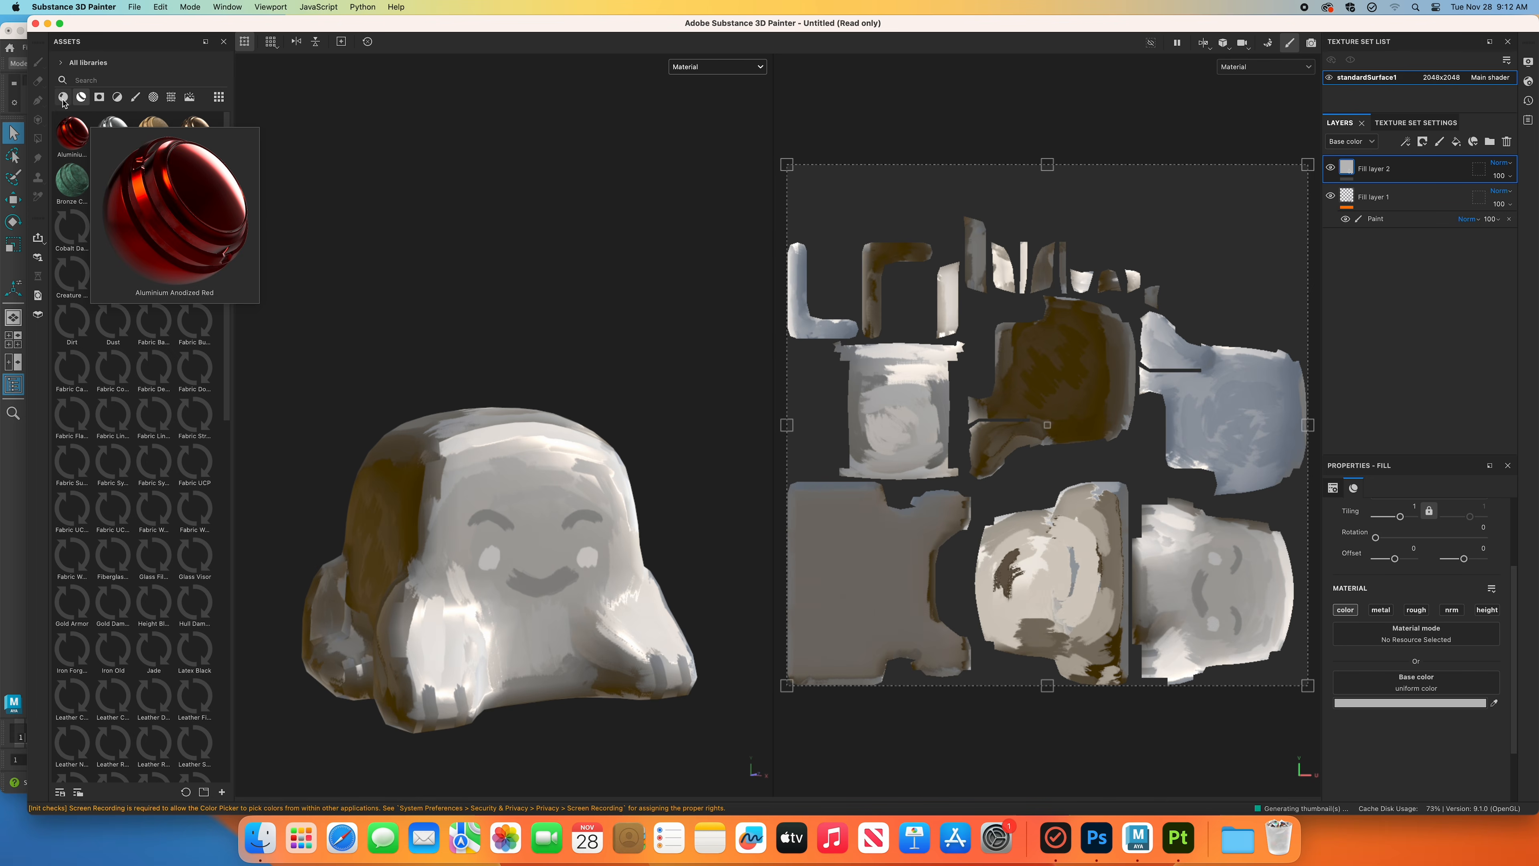
click(63, 98)
scroll(227, 253, down, 1)
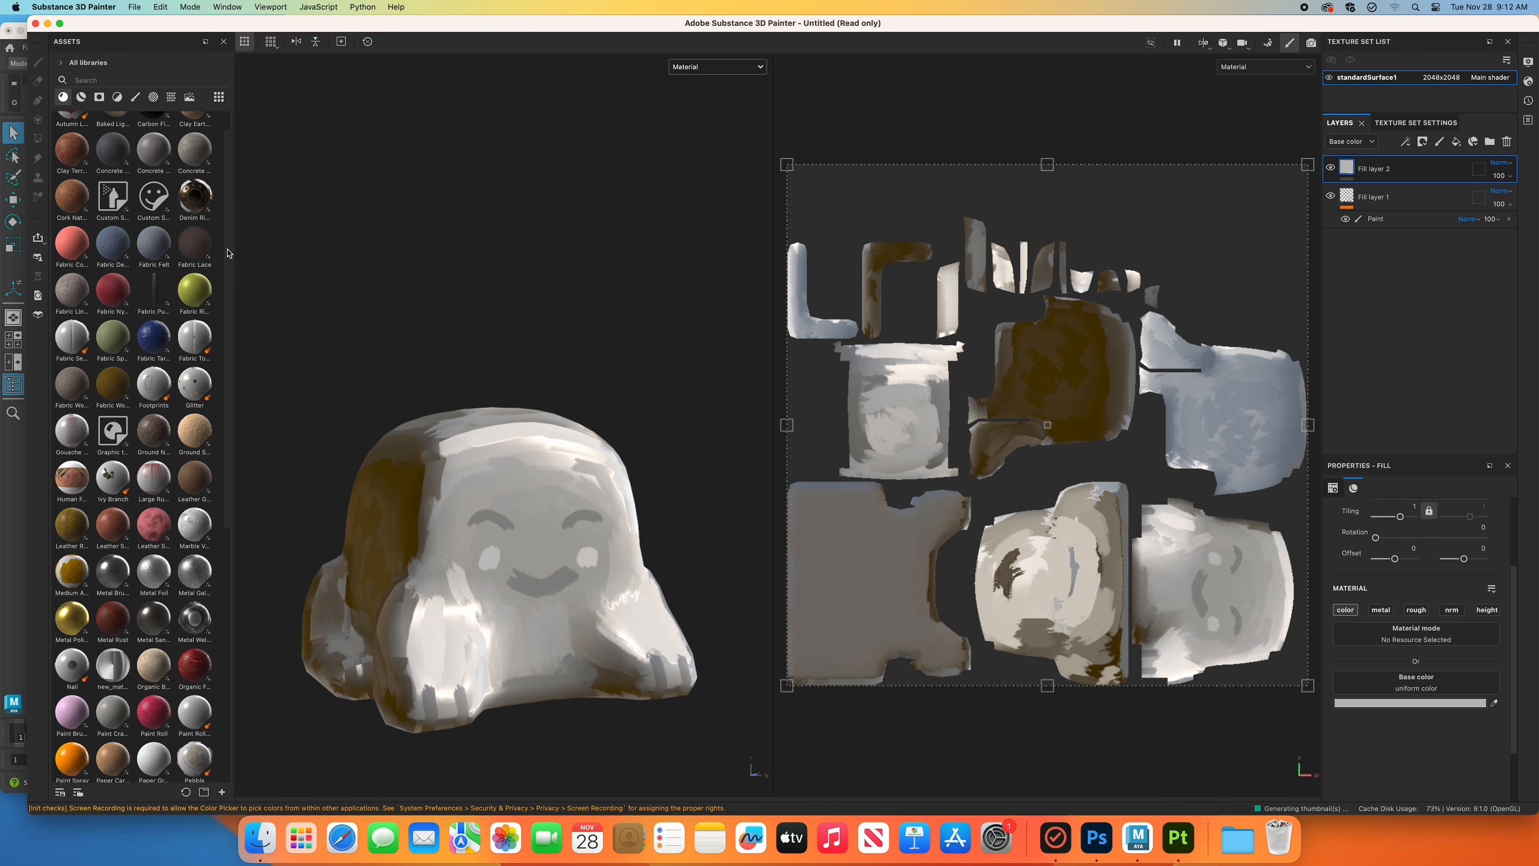
drag(228, 253, 226, 475)
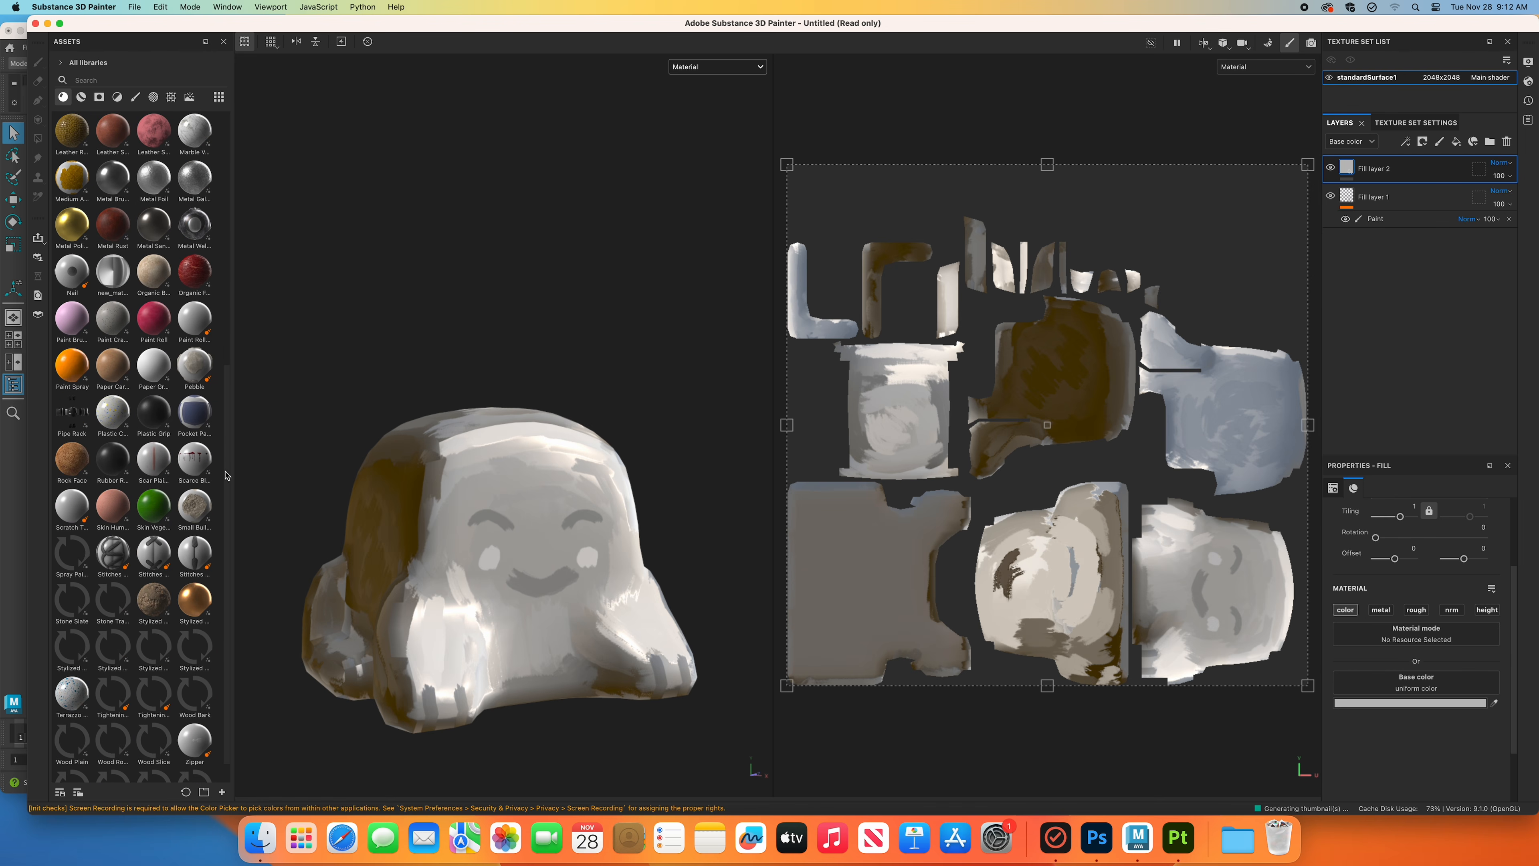
click(82, 97)
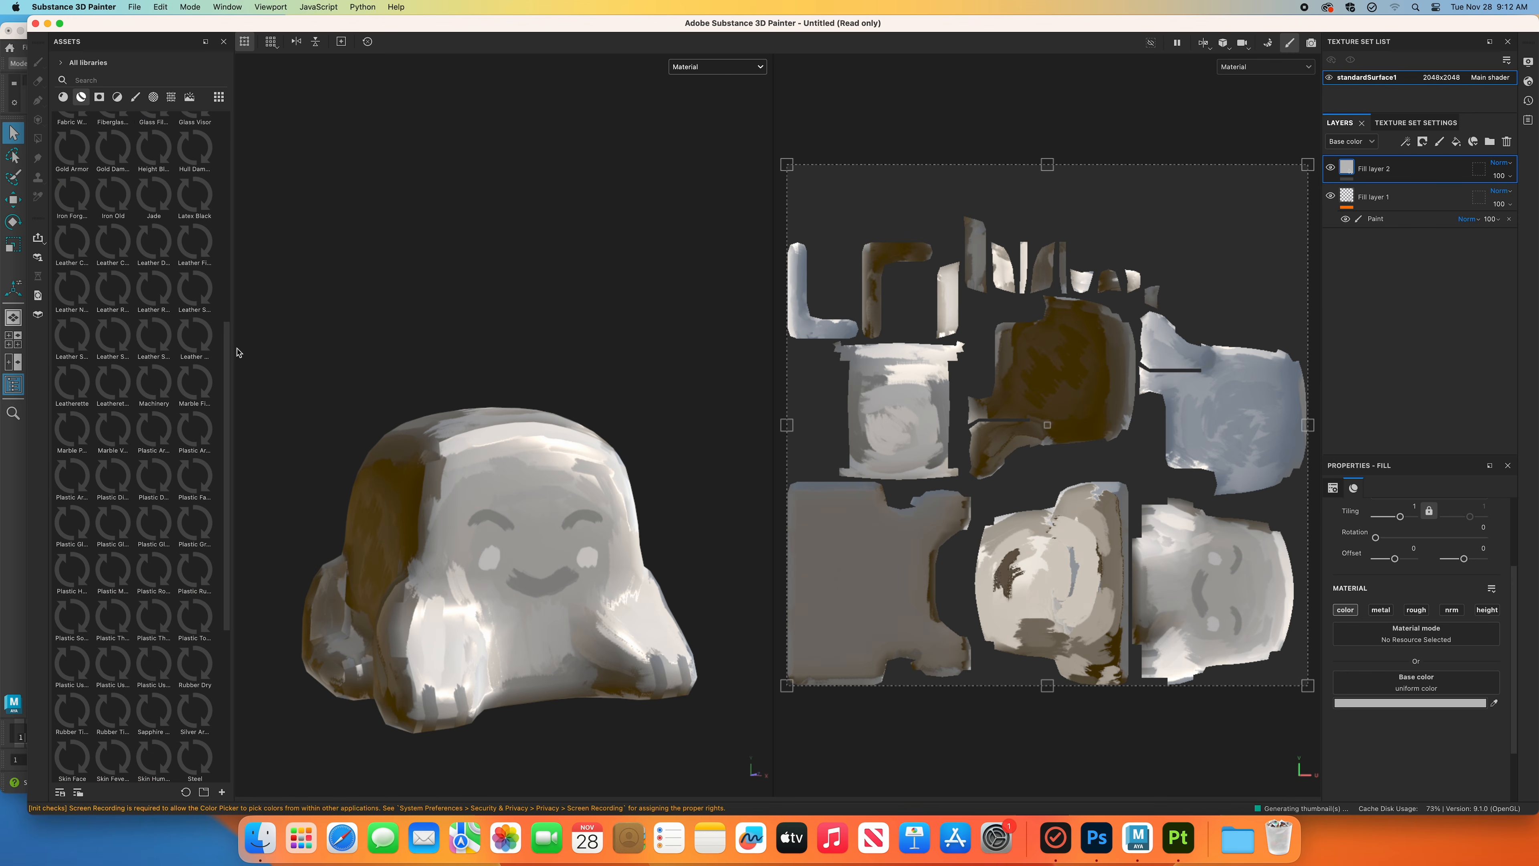
drag(229, 353, 218, 82)
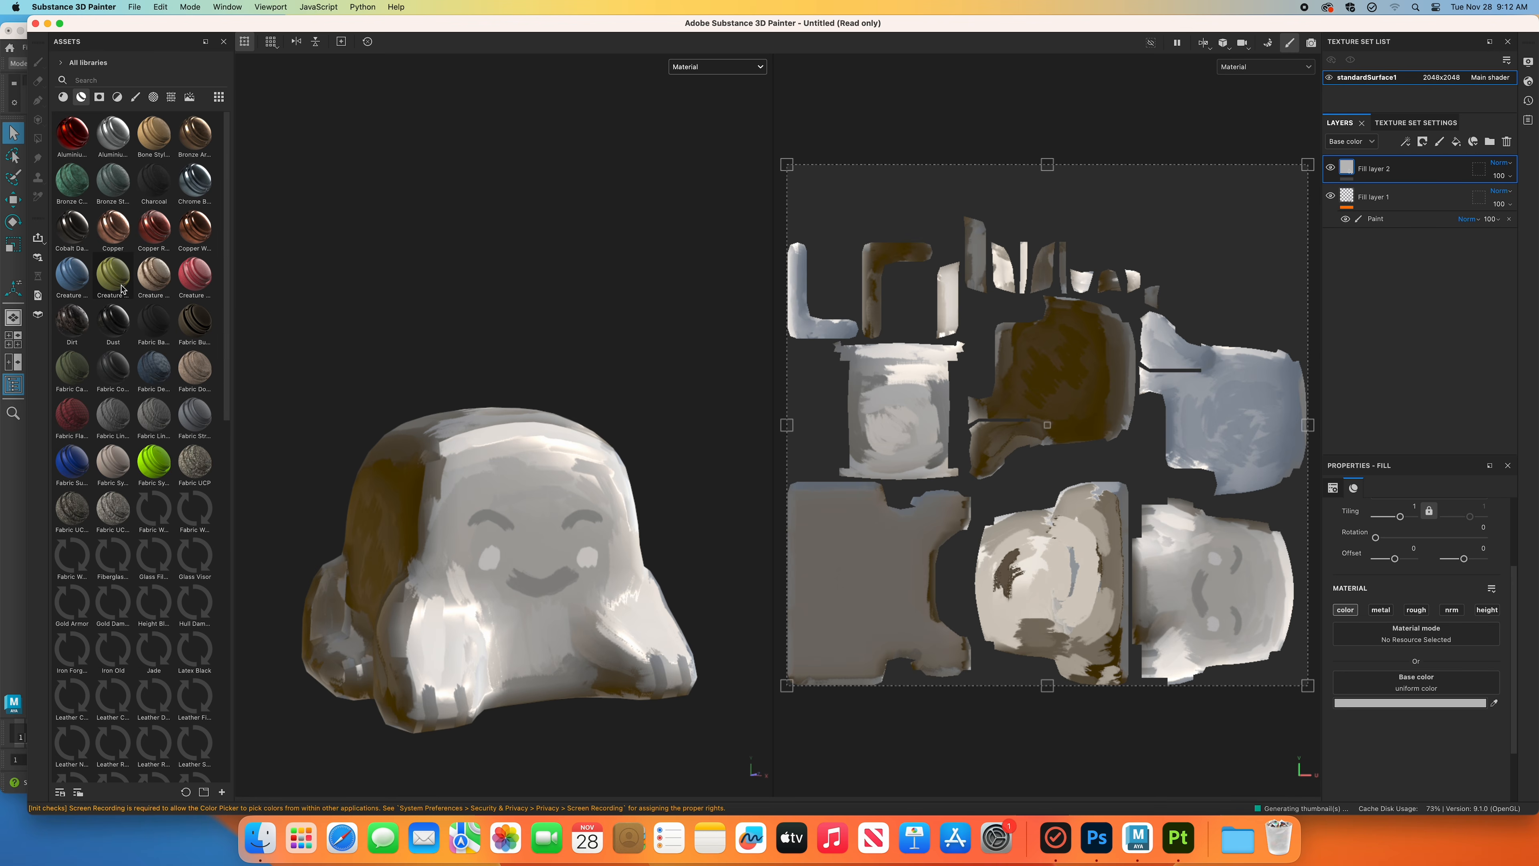
mouse_move(117, 287)
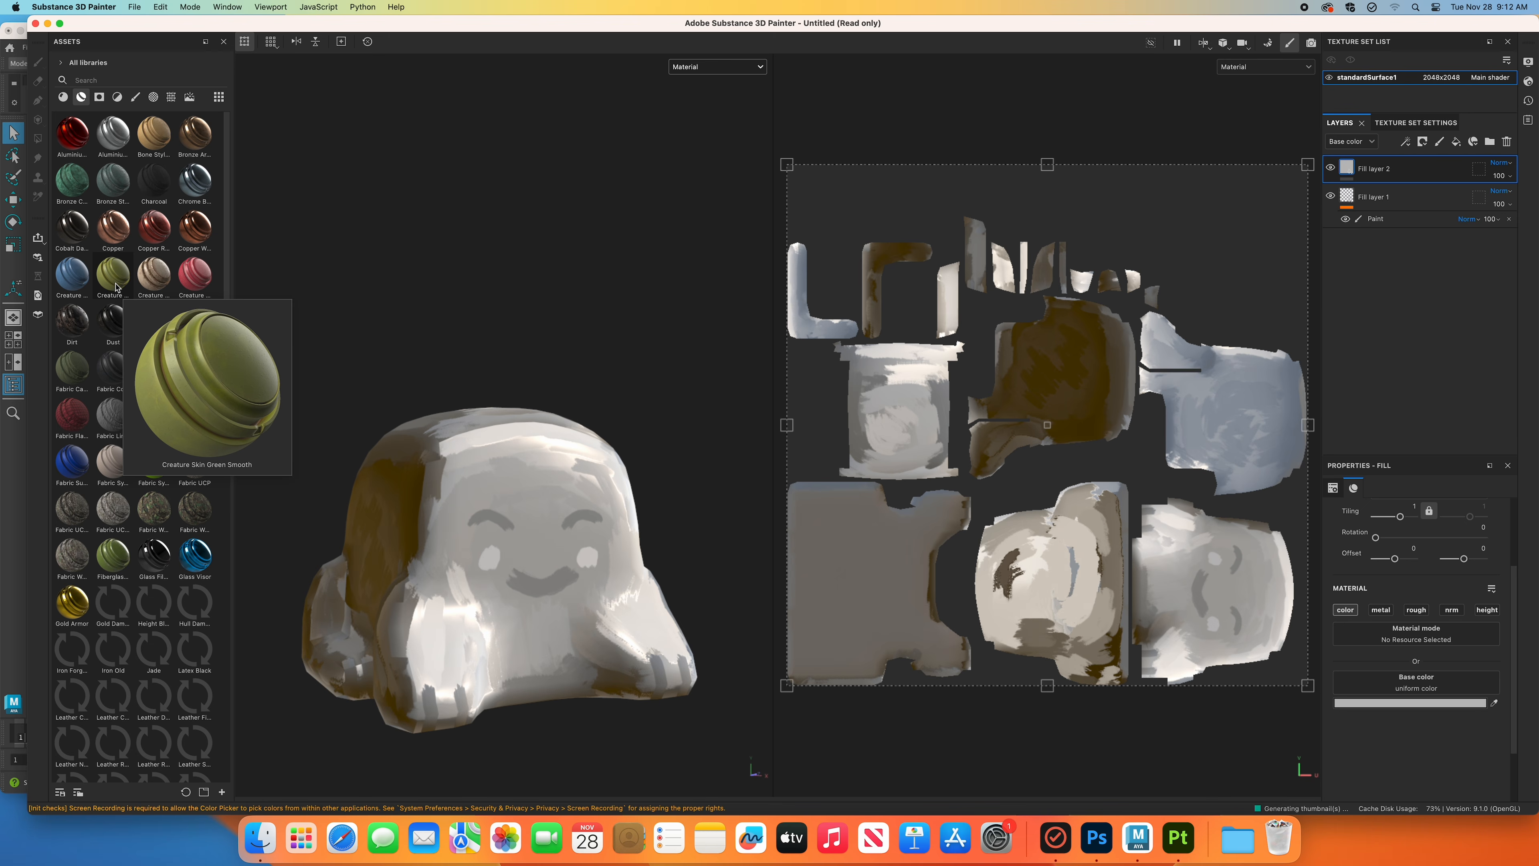
drag(117, 288, 450, 575)
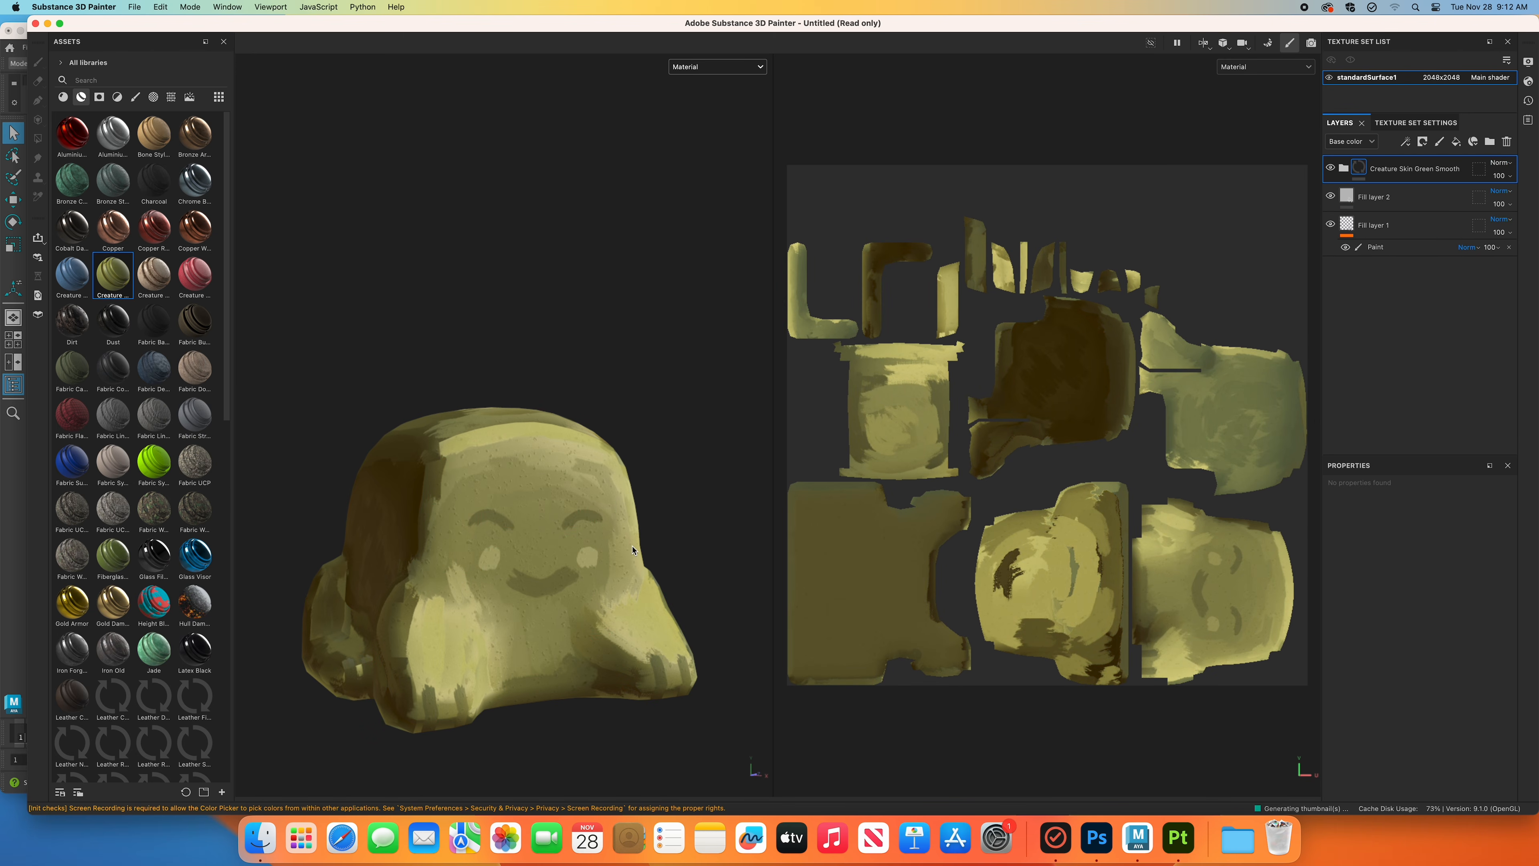
alt+drag(631, 548, 570, 548)
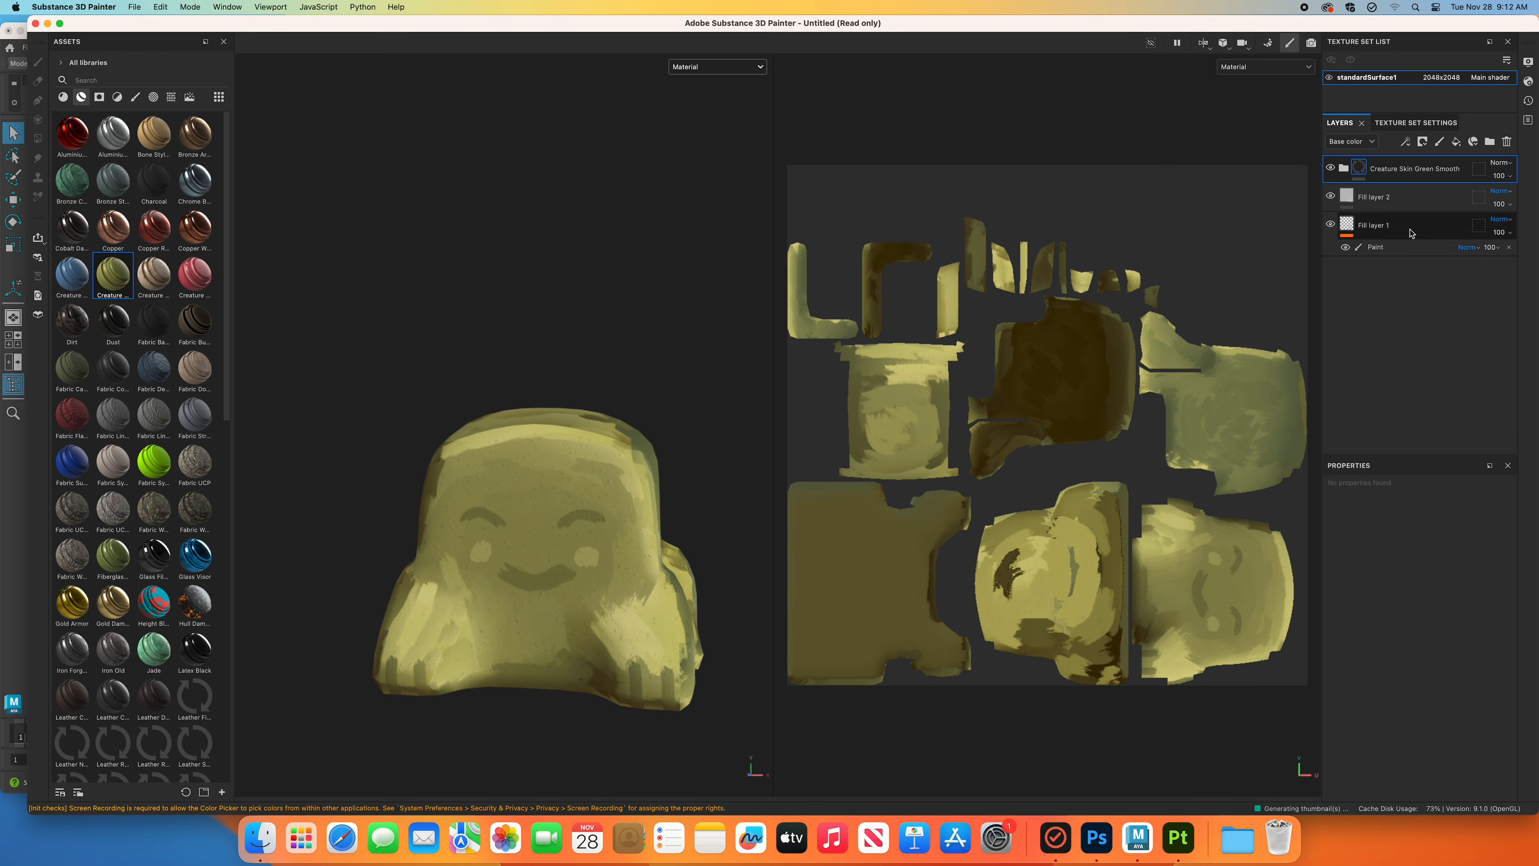
click(1507, 141)
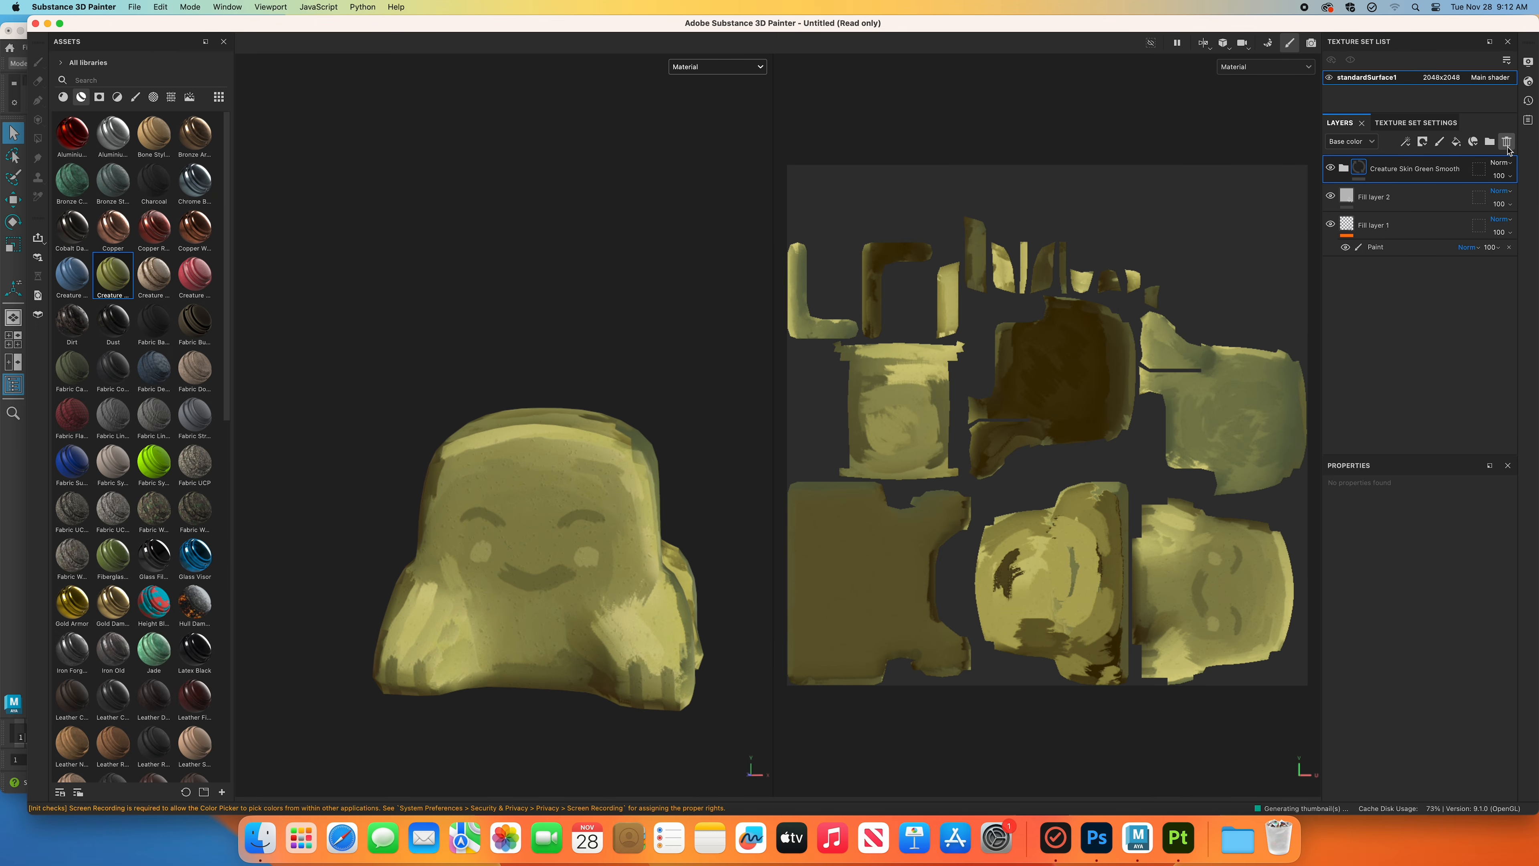
Set Fill layer 2's base color to a muted green with H 0.342, S 0.333 and V 0.598.
click(1440, 703)
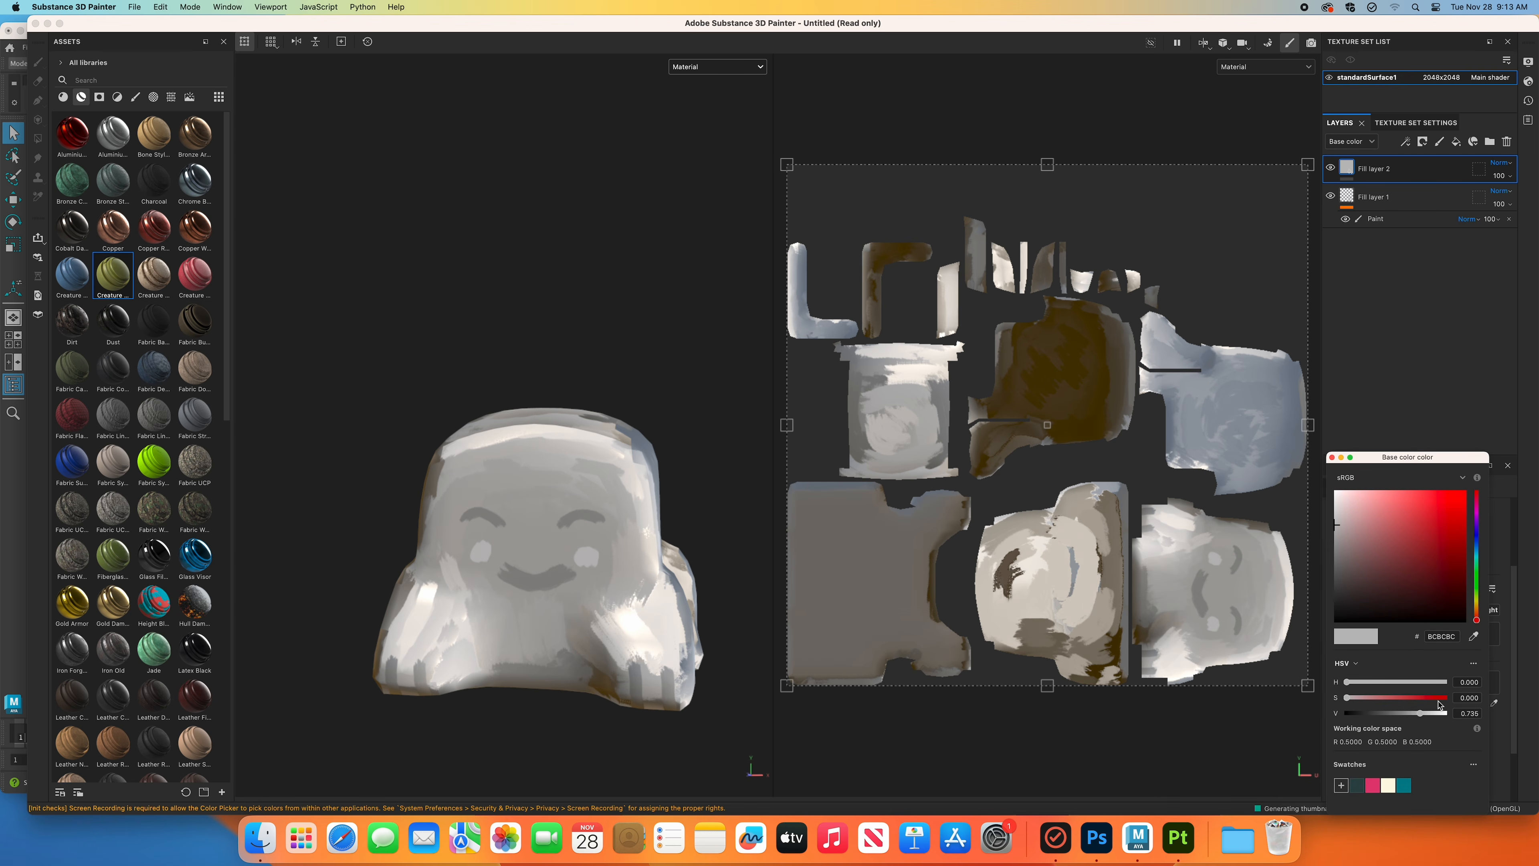
click(1477, 578)
drag(1436, 585, 1378, 543)
click(1367, 314)
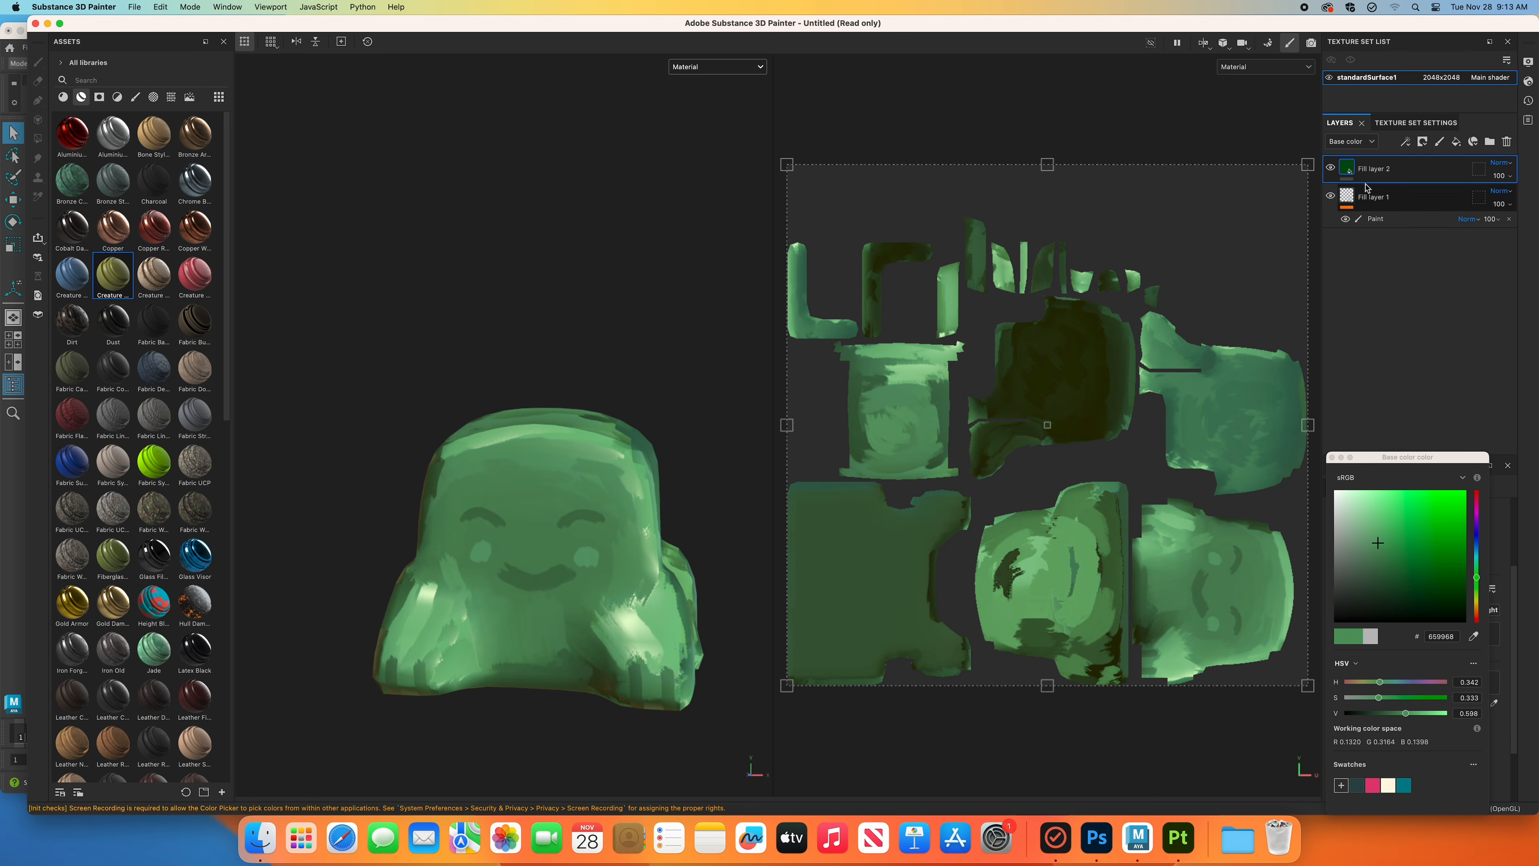
Add a paint effect to Fill layer 2 and limit it to the color channel, with nrm disabled.
right_click(1382, 172)
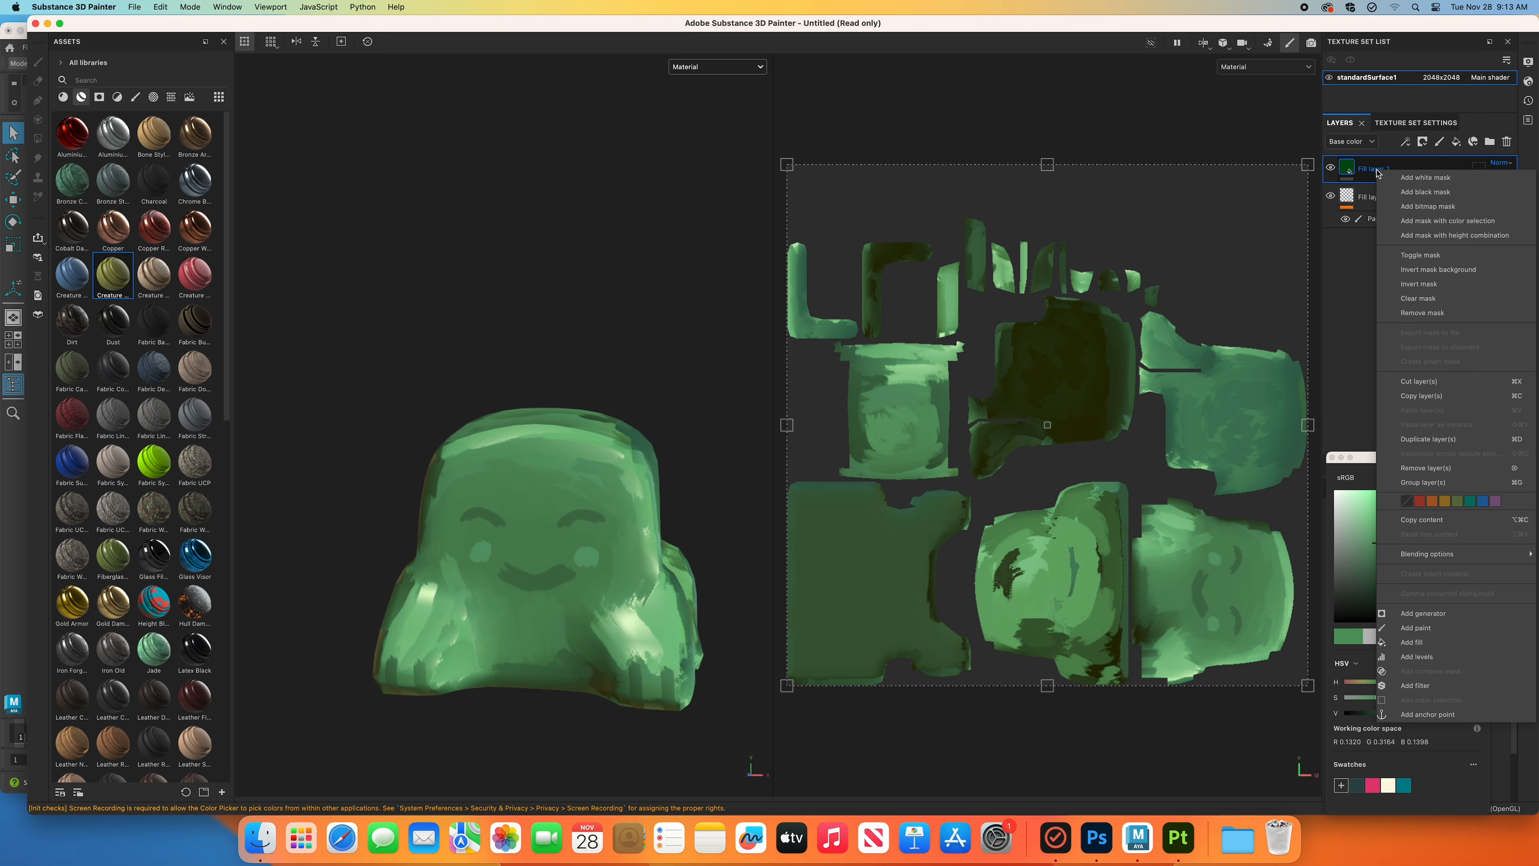
click(1448, 629)
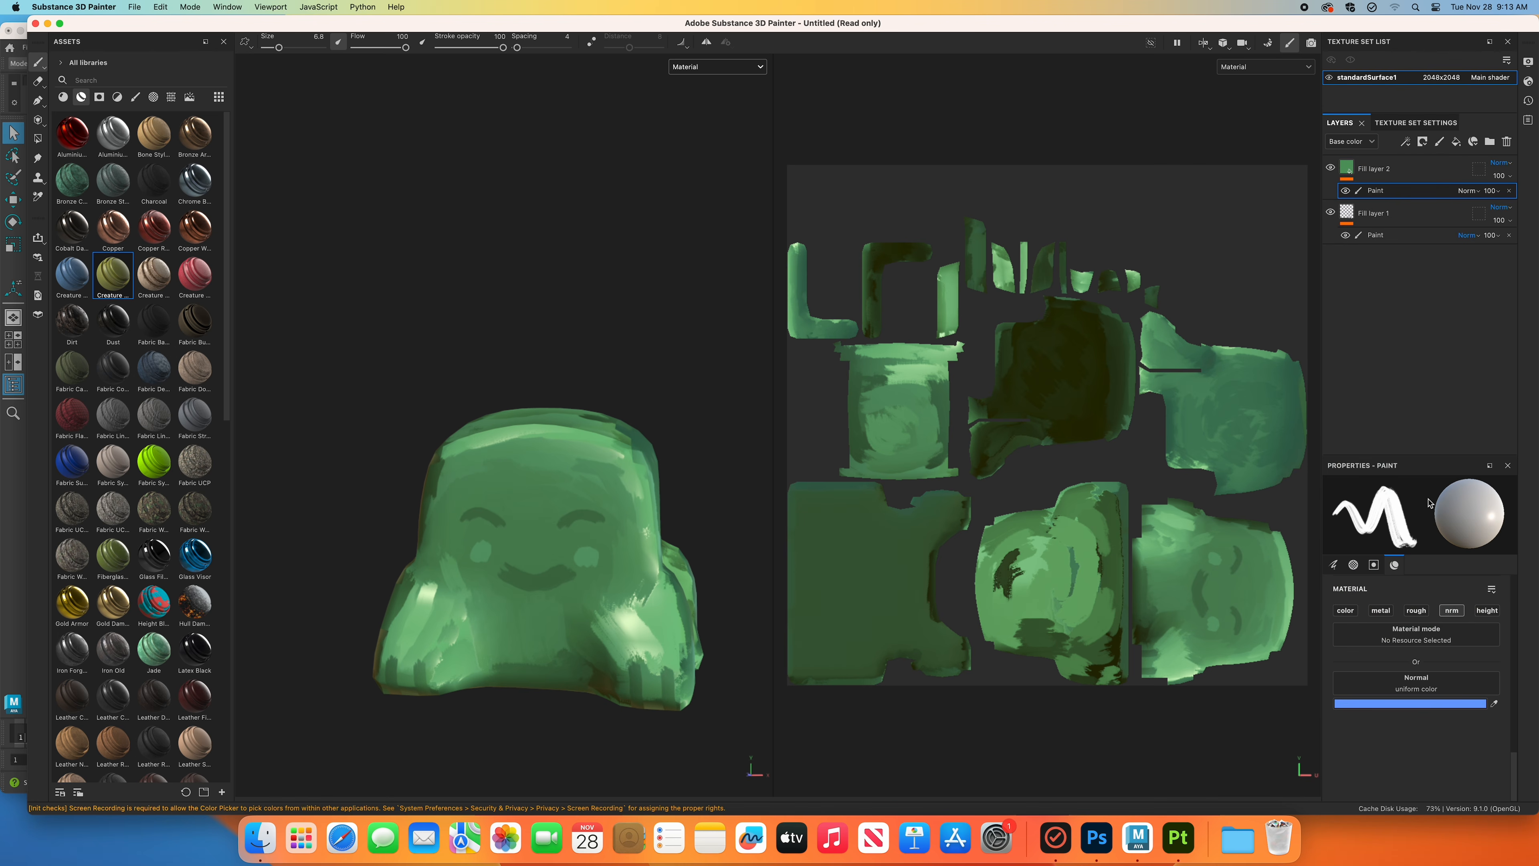
click(1451, 610)
click(1345, 610)
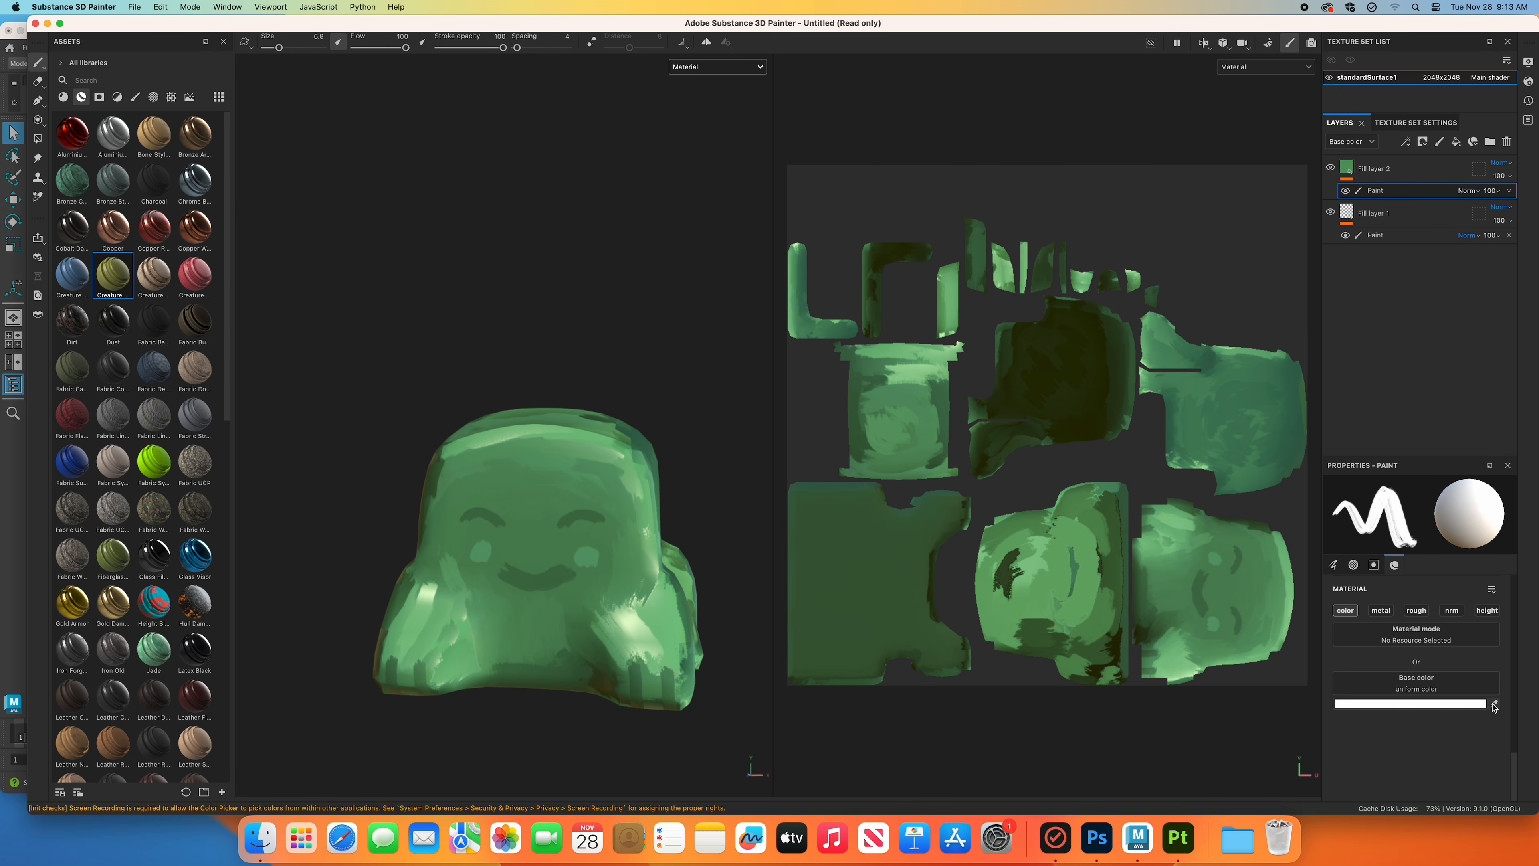
Set the paint base color to pink with H 0.000, S 0.320 and V 0.790, and choose the Basic Hard brush.
click(1461, 704)
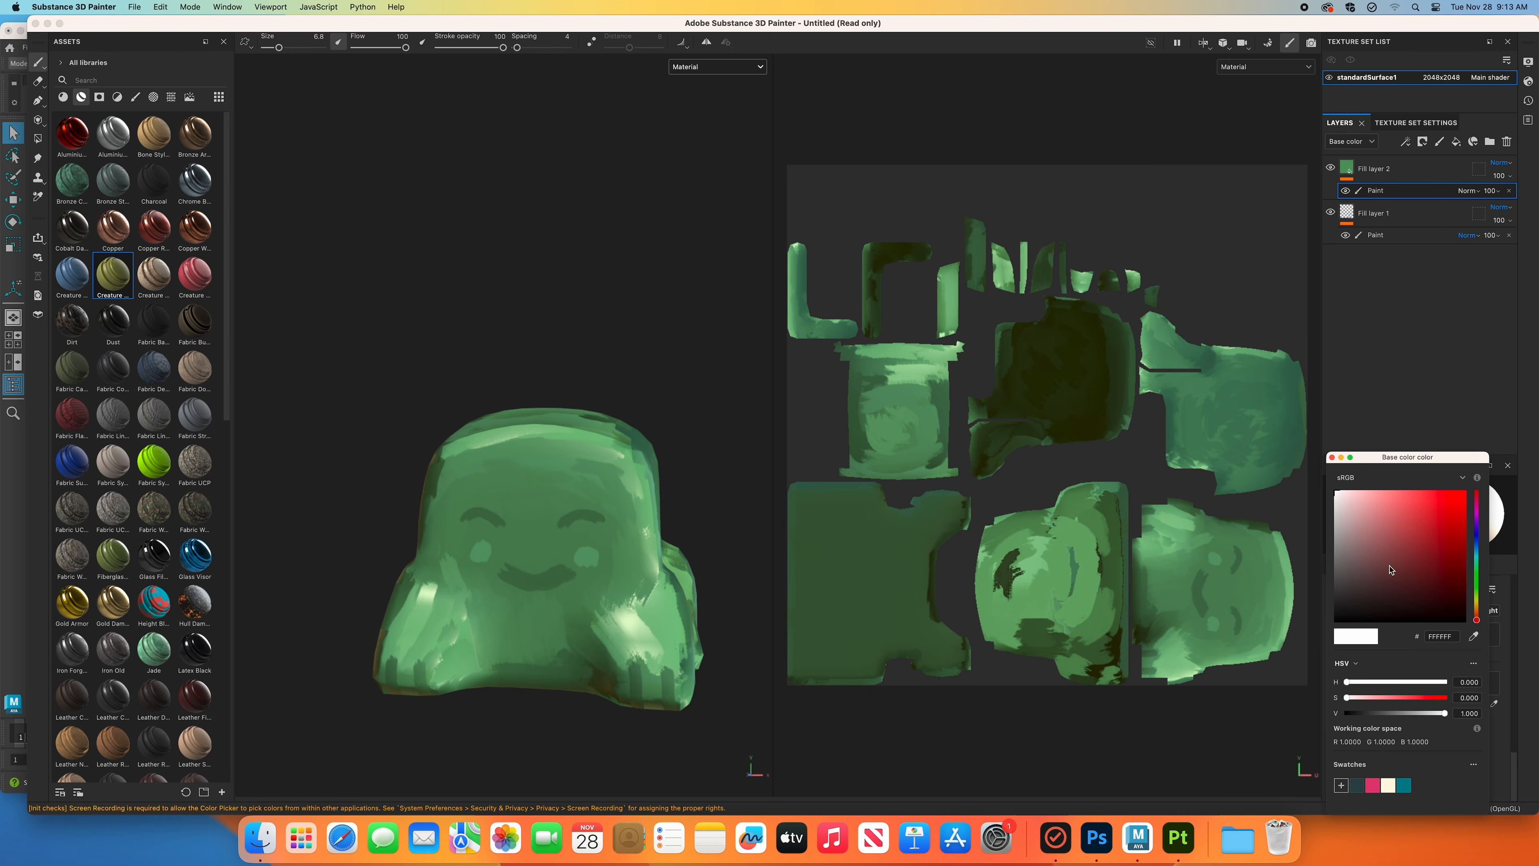
drag(1370, 518, 1376, 517)
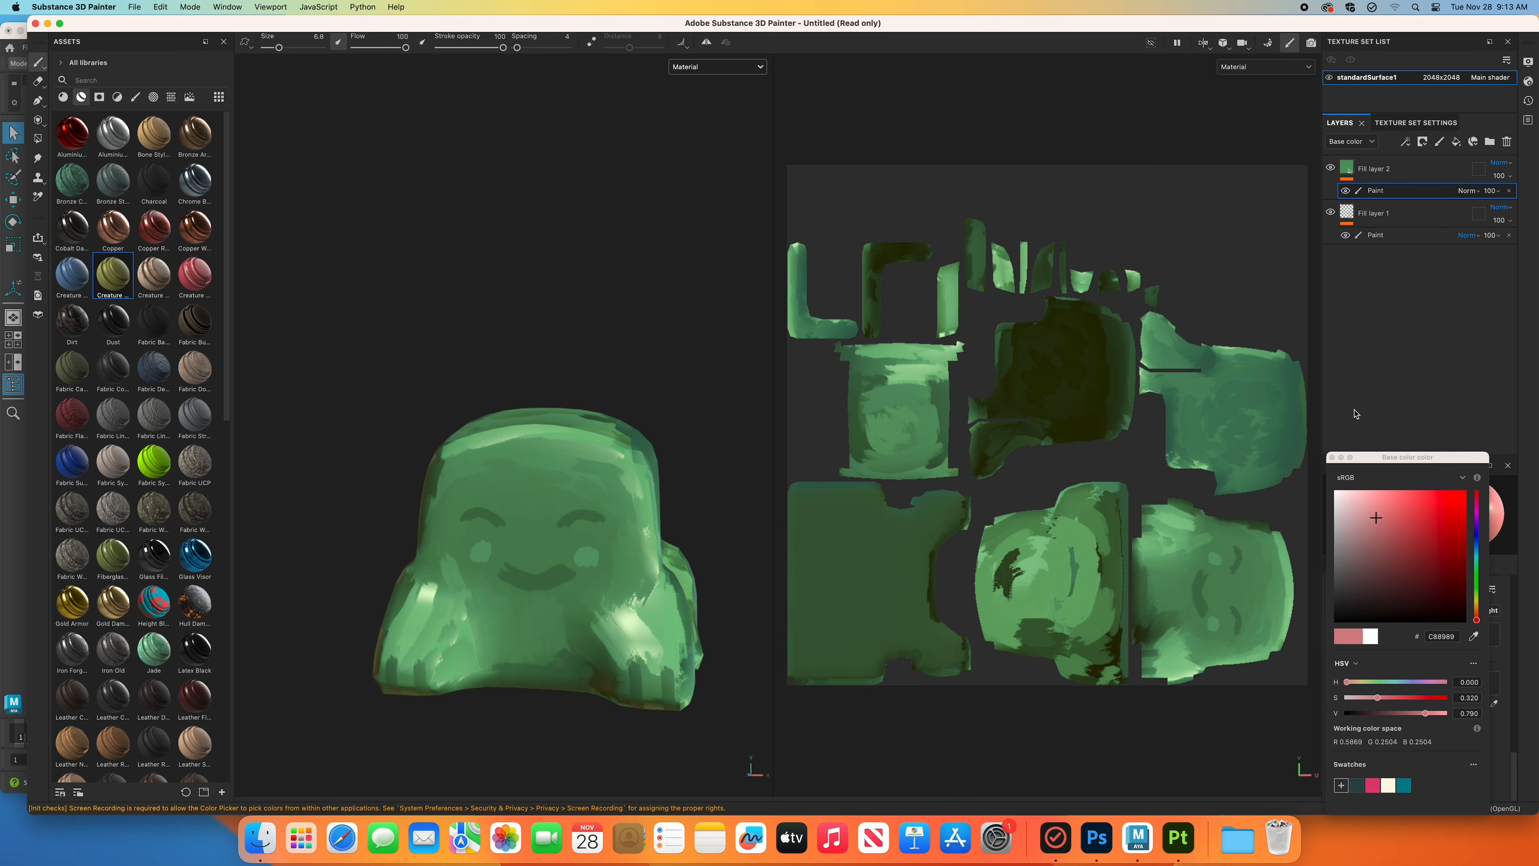
click(1332, 457)
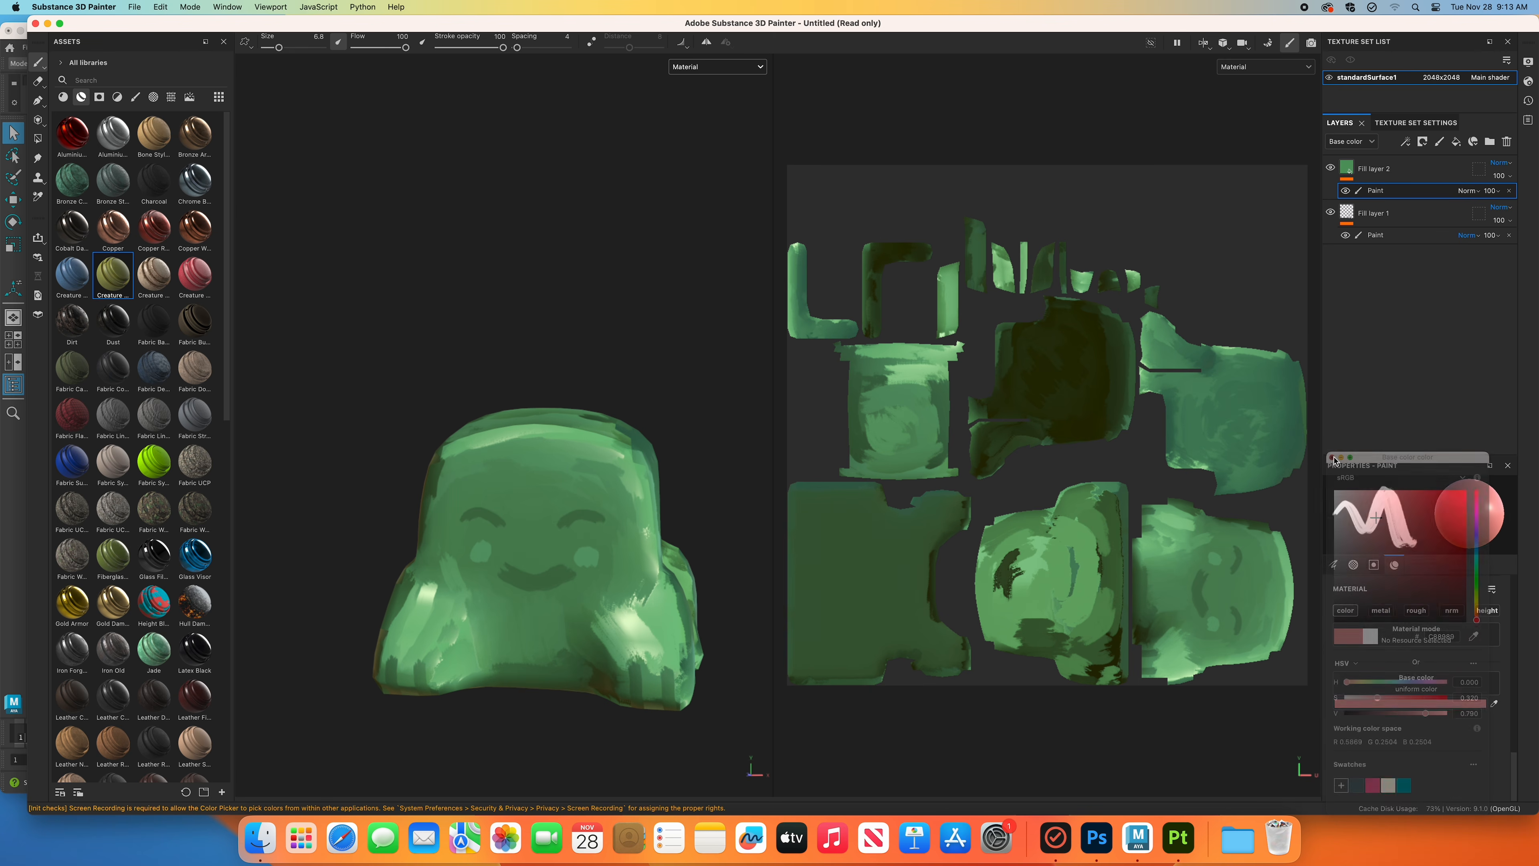
click(135, 97)
click(154, 229)
Paint a pink round spot over each of the character's two cheeks and check the result on the whole model.
scroll(463, 568, down, 2)
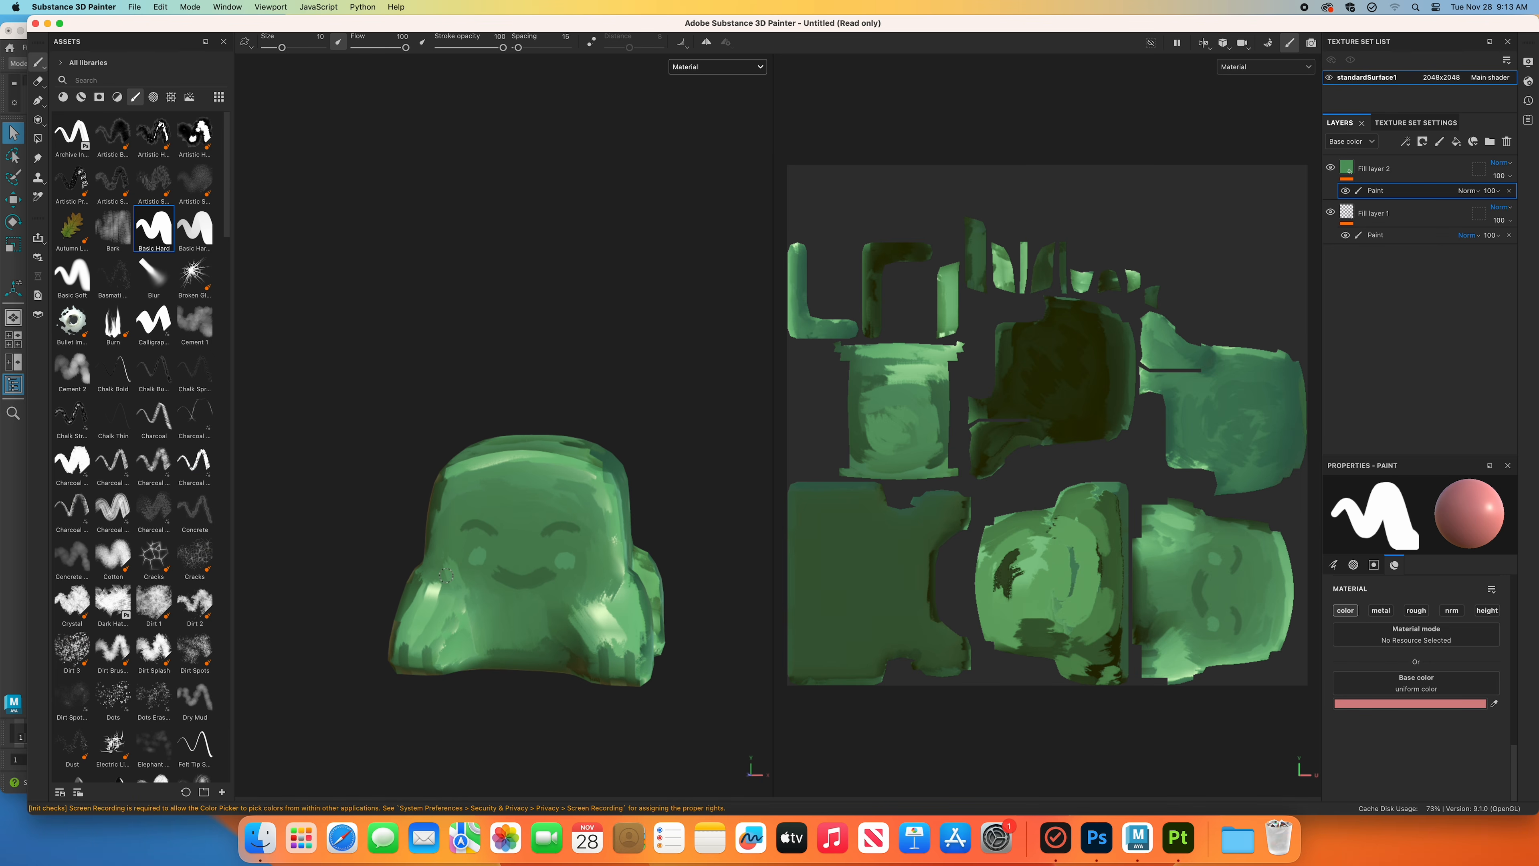
scroll(404, 563, up, 6)
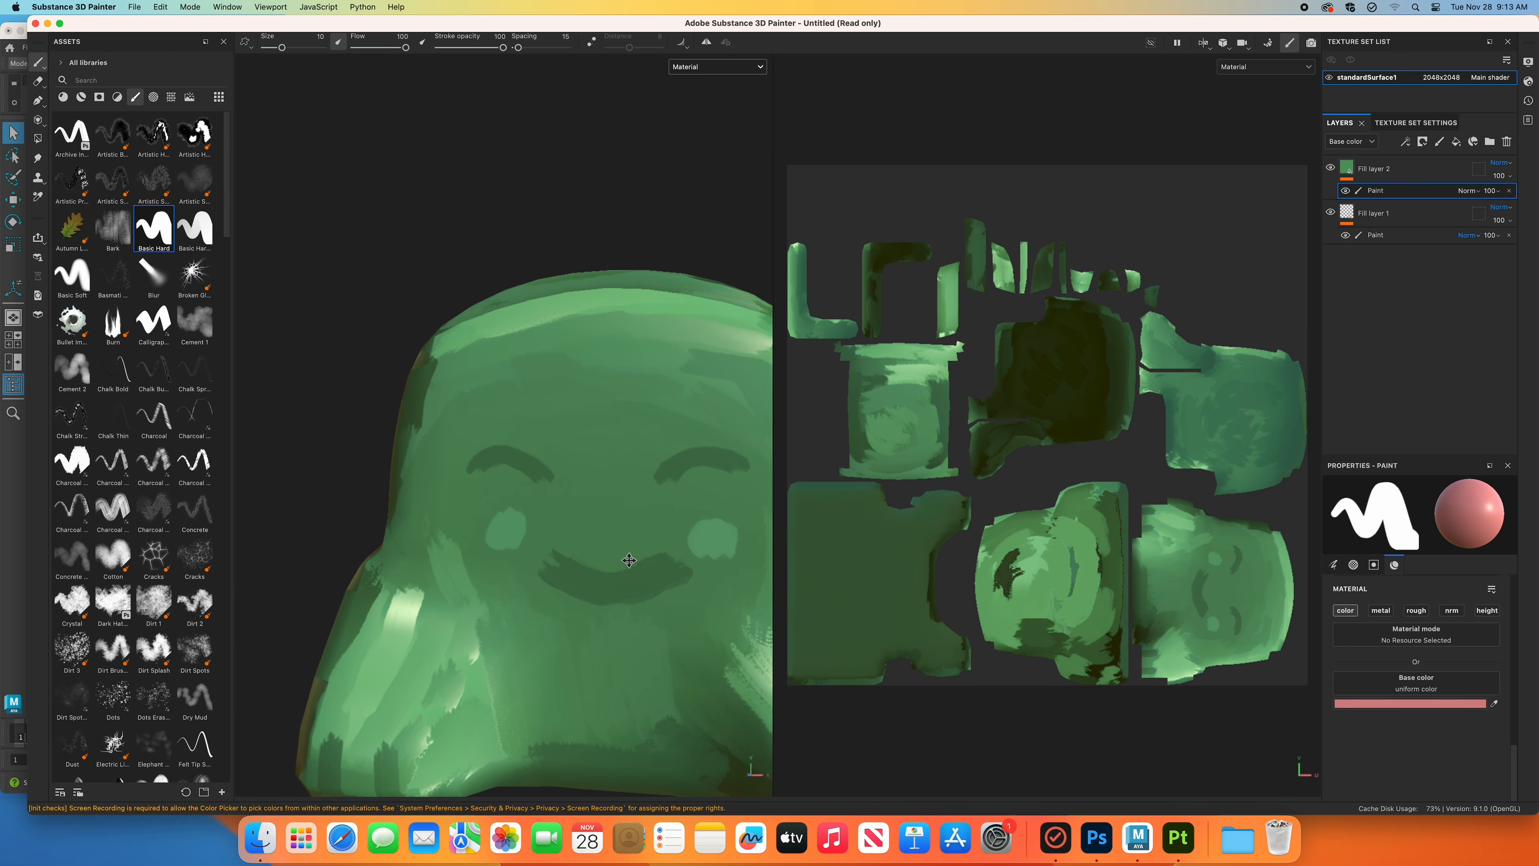
drag(449, 512, 451, 513)
key(super+z)
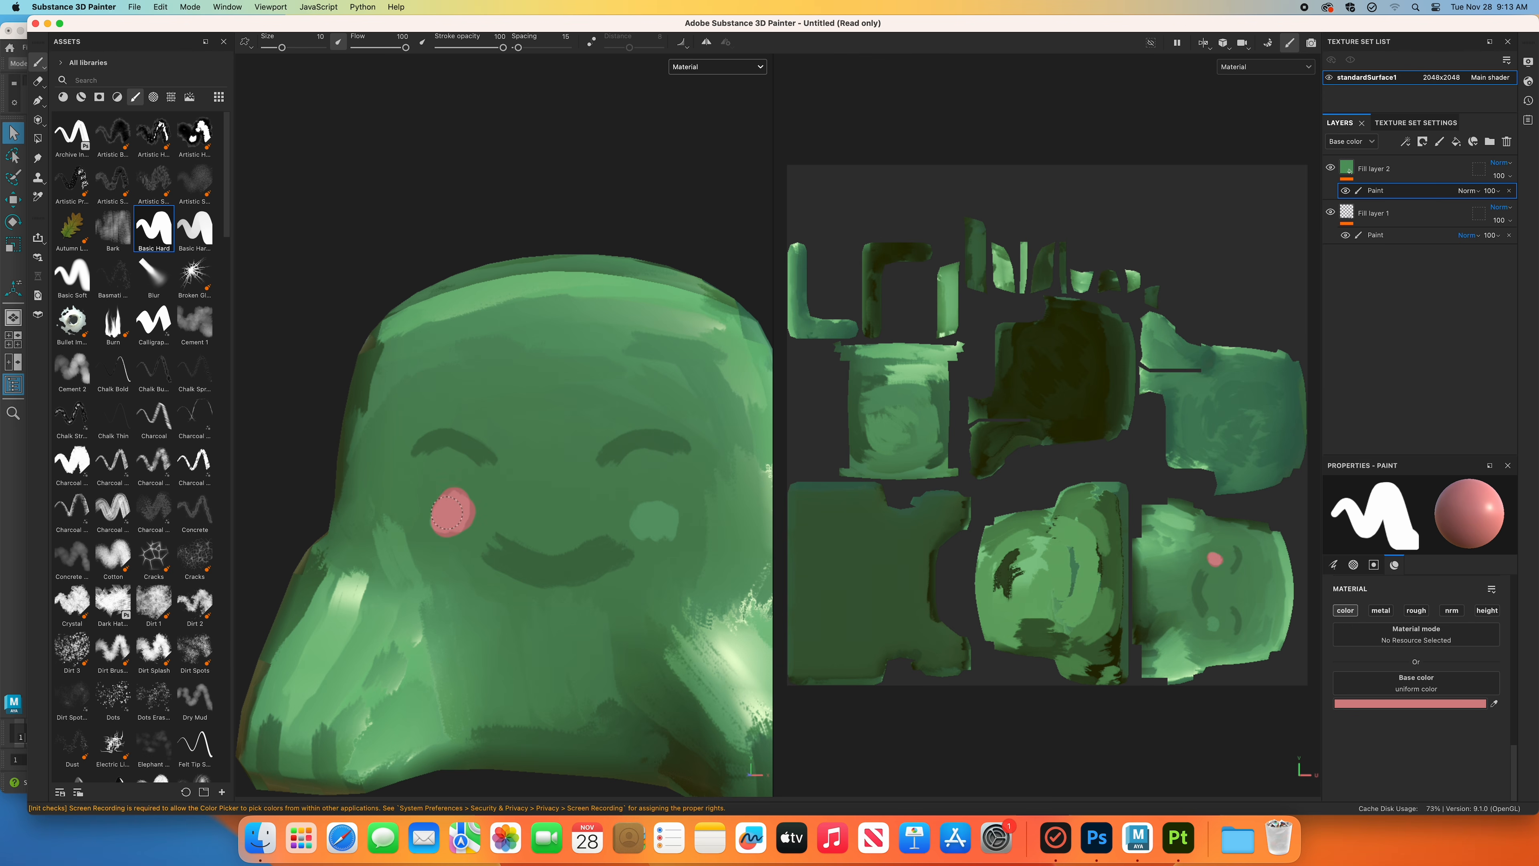
mouse_move(673, 527)
mouse_down()
mouse_move(641, 529)
mouse_move(660, 524)
mouse_up()
scroll(618, 530, up, 3)
scroll(618, 530, down, 8)
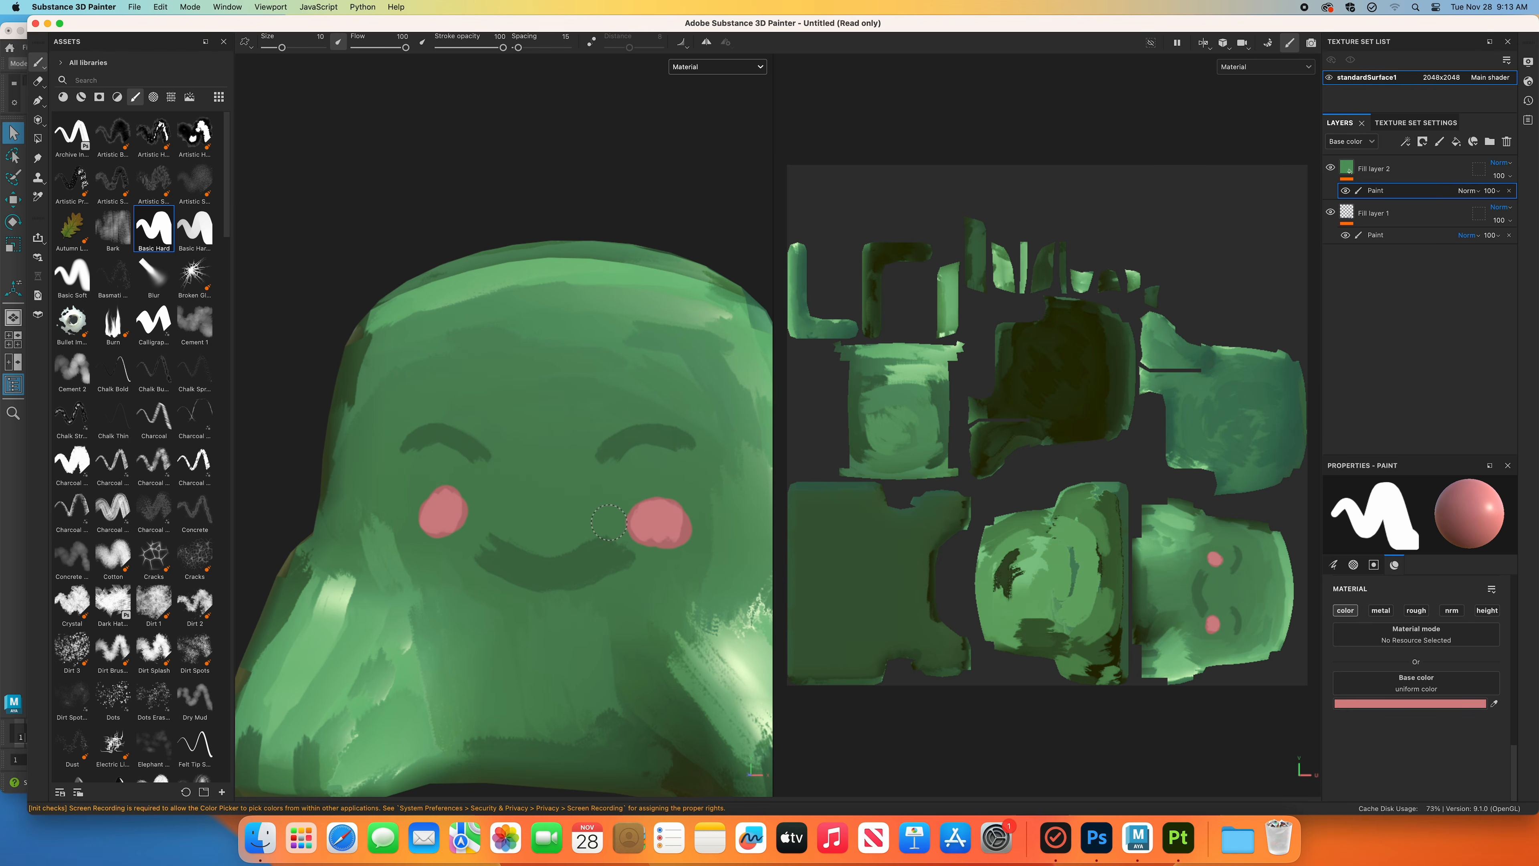
mouse_move(624, 576)
alt+mouse_down()
mouse_move(712, 600)
mouse_move(526, 619)
mouse_move(636, 600)
mouse_move(598, 573)
alt+mouse_up()
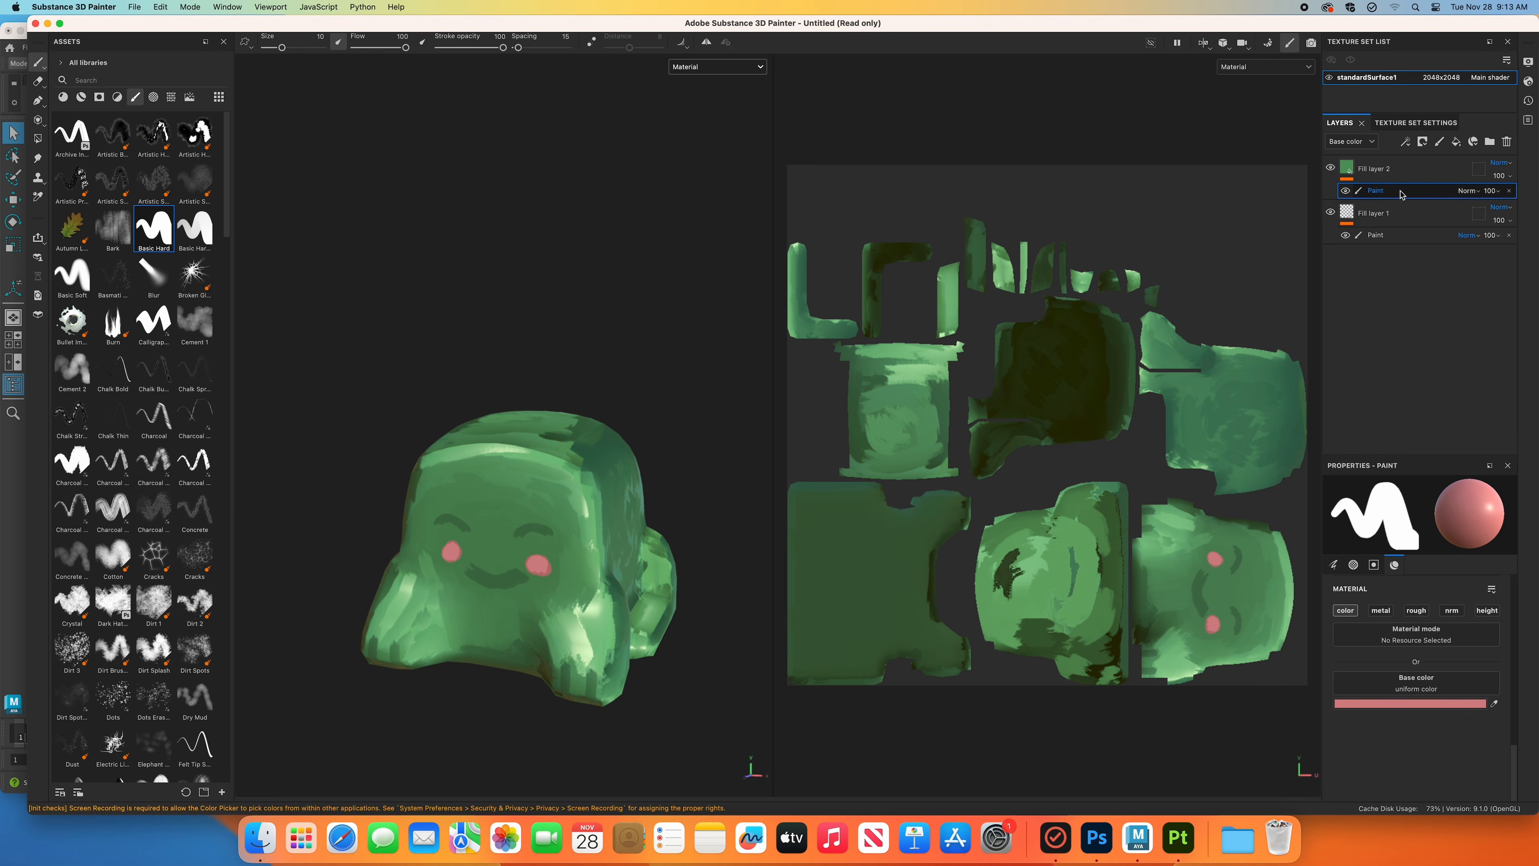
Rename the texture set as BobColor.
double_click(1388, 81)
text(BobColor)
key(Return)
Open the texture export settings and review the output templates and the list of files for export.
click(141, 8)
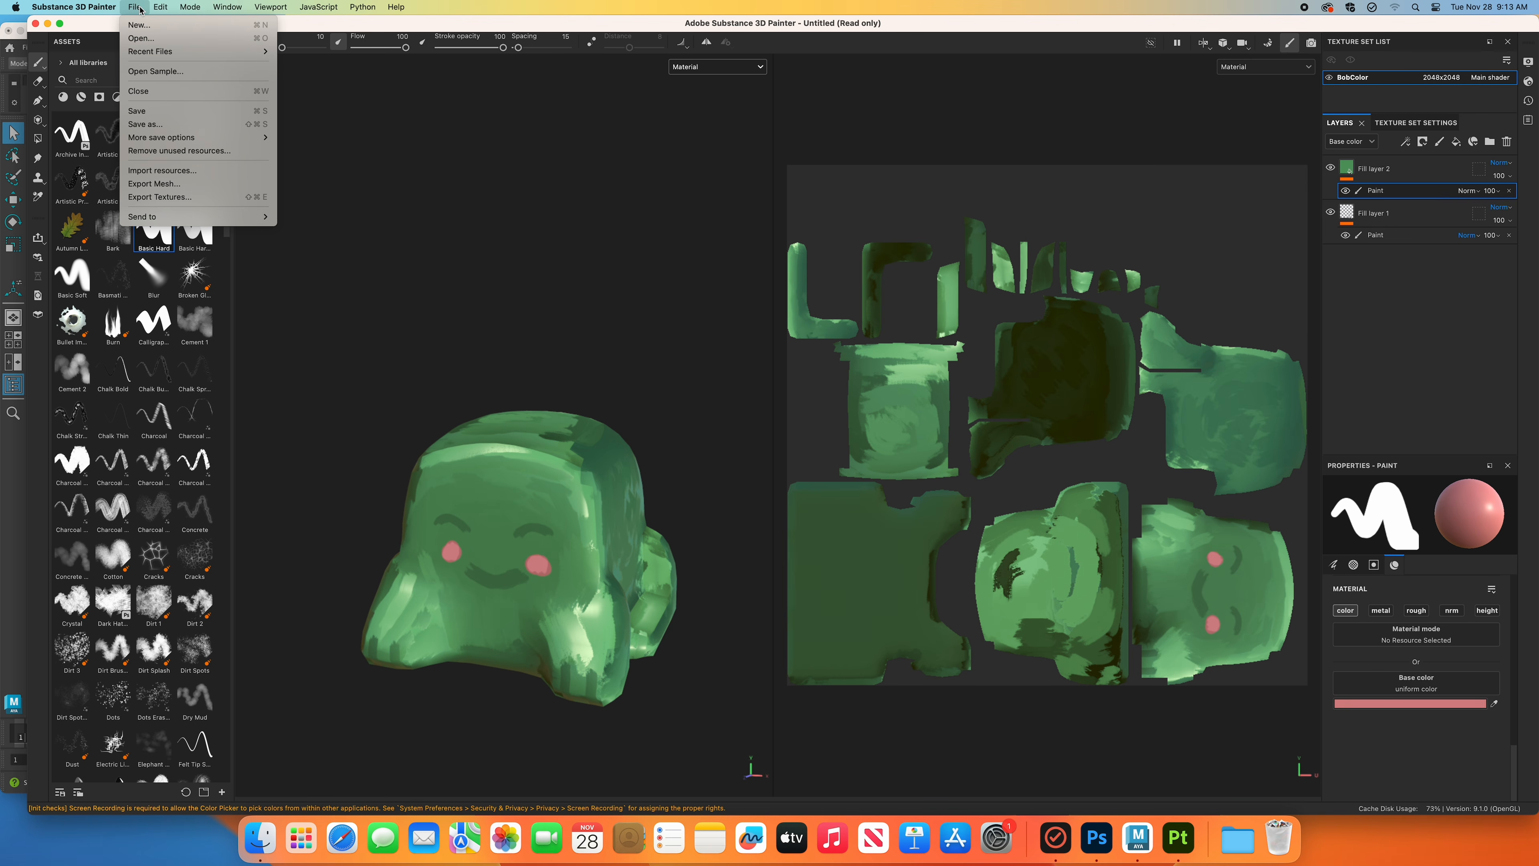
click(184, 198)
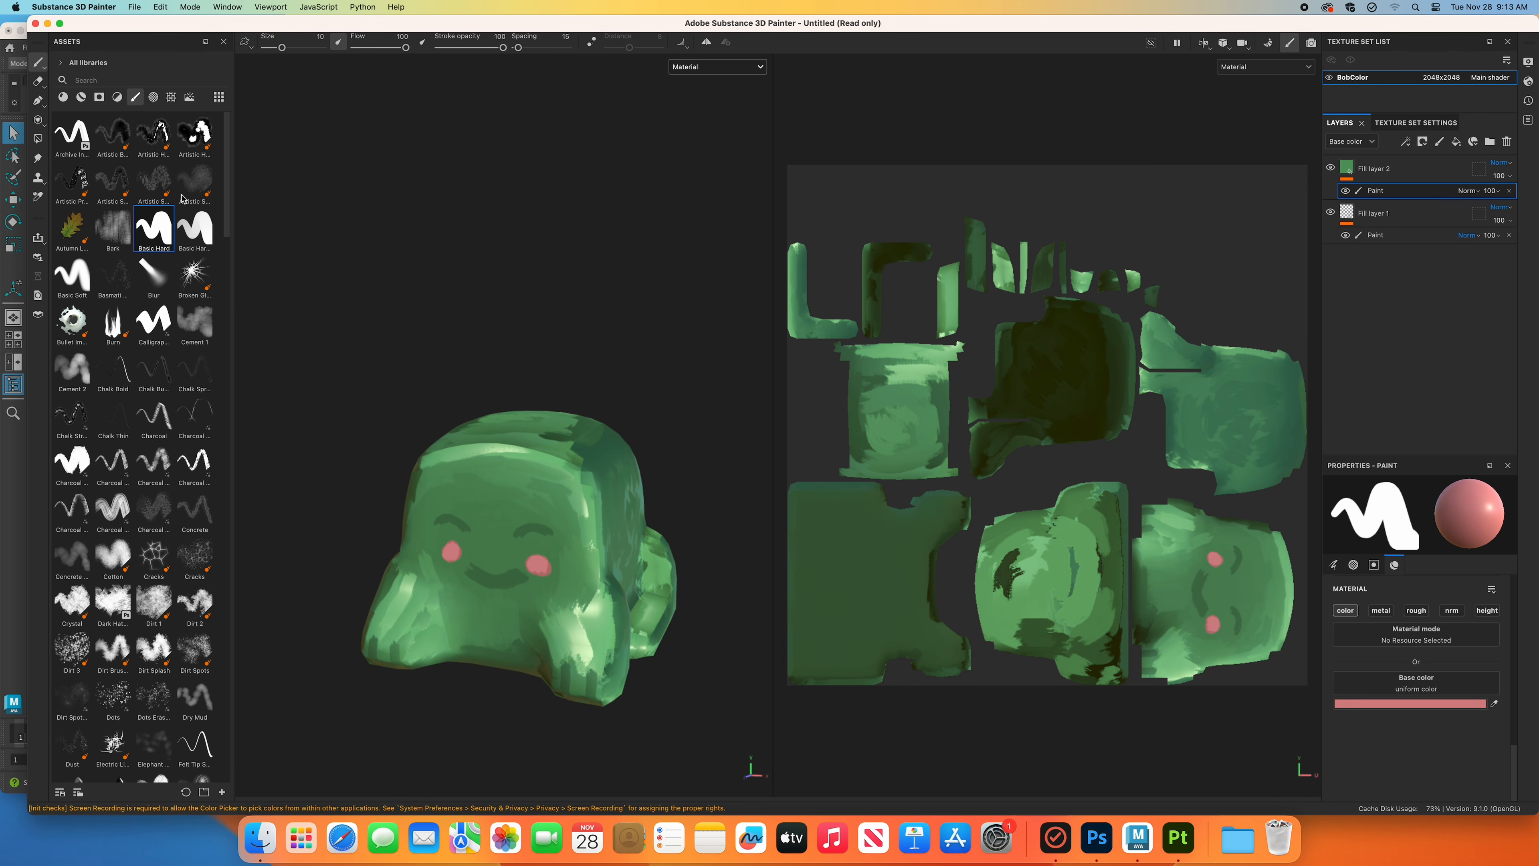
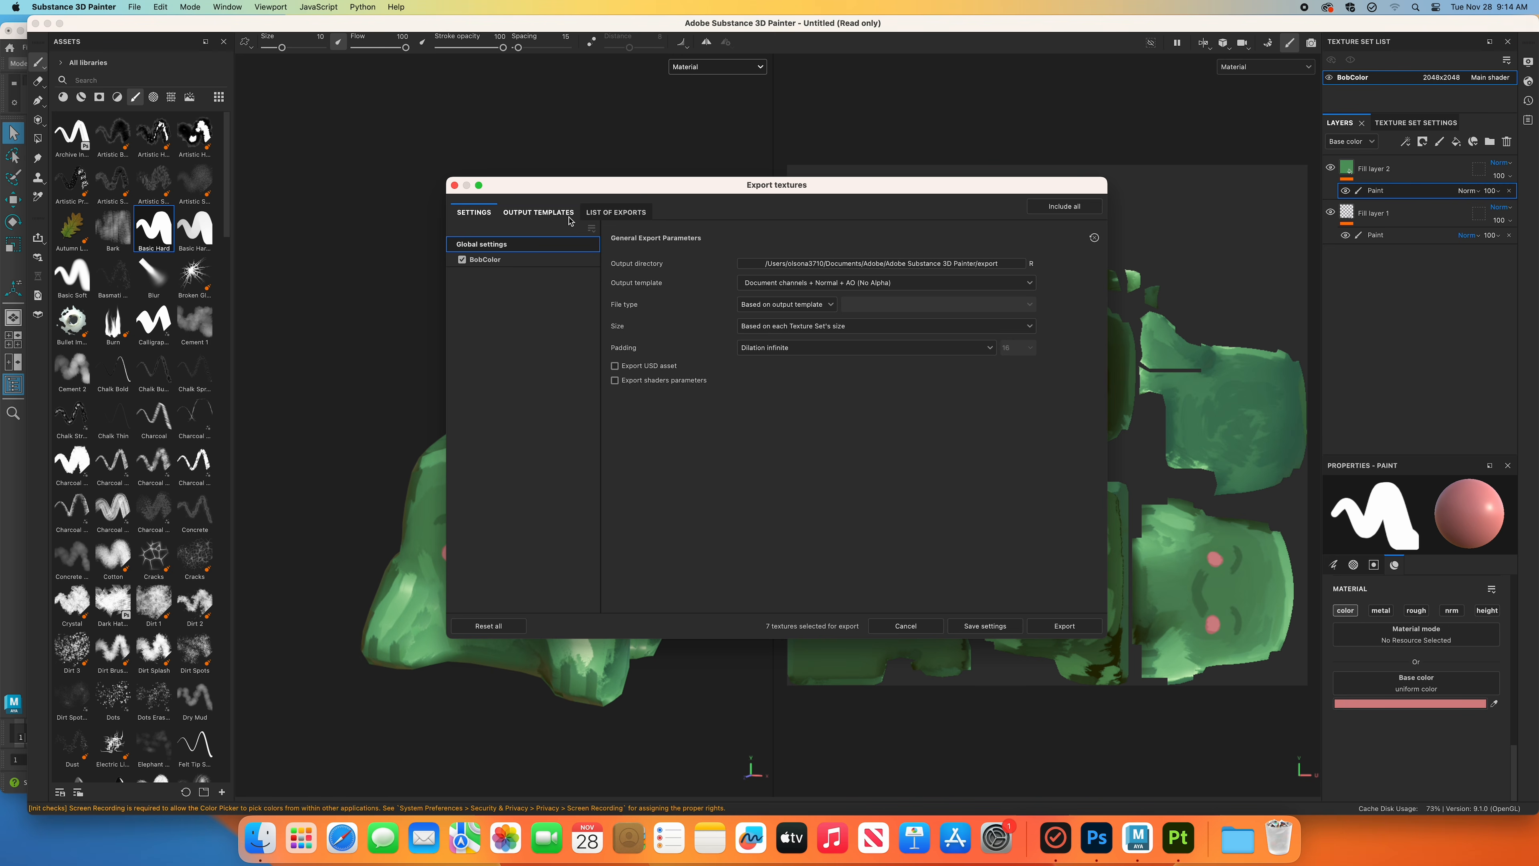
click(537, 212)
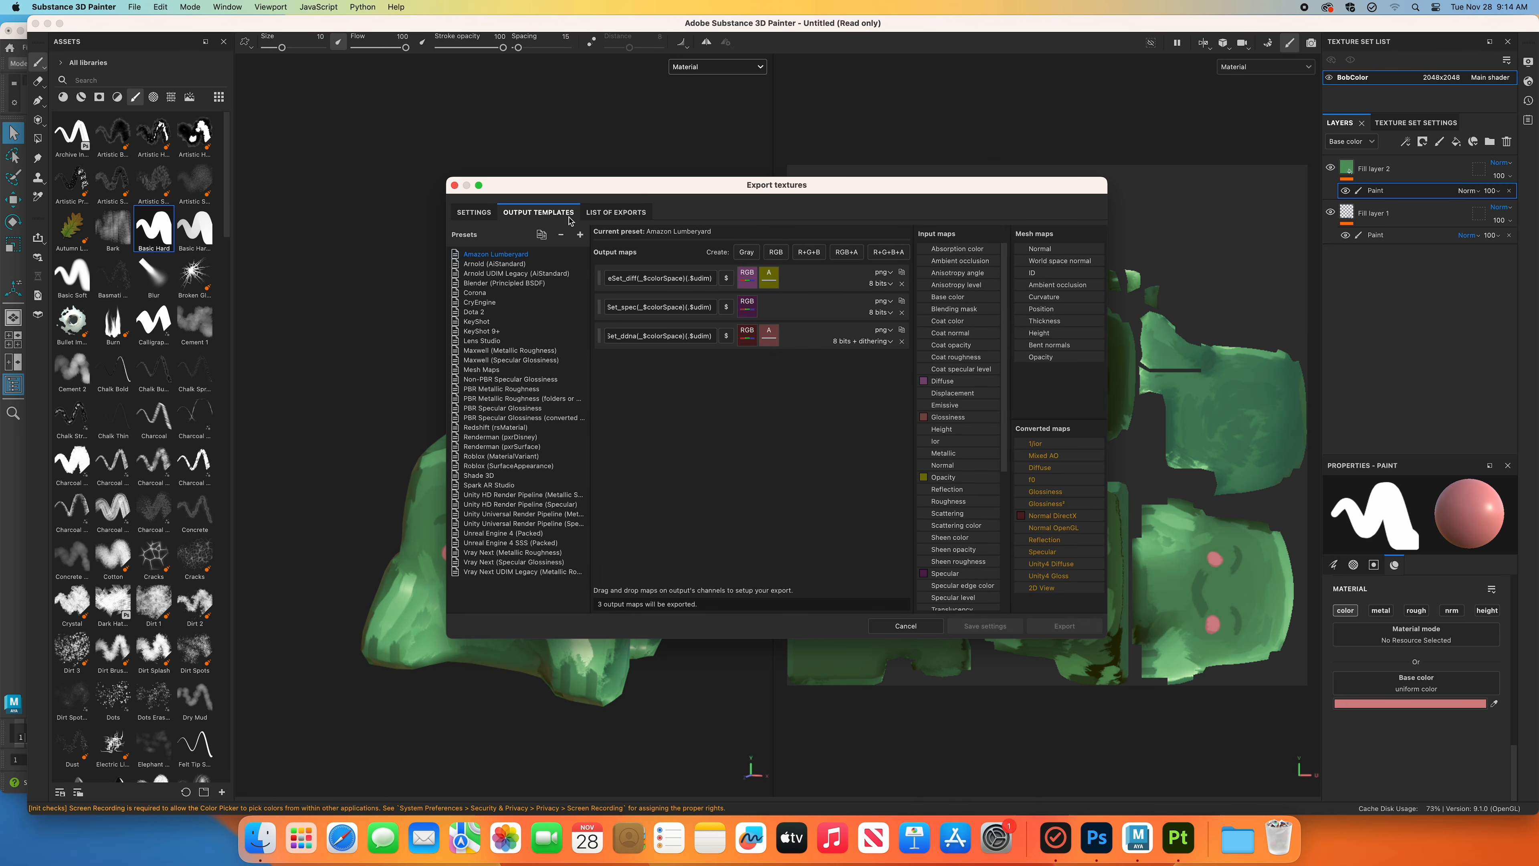
click(616, 212)
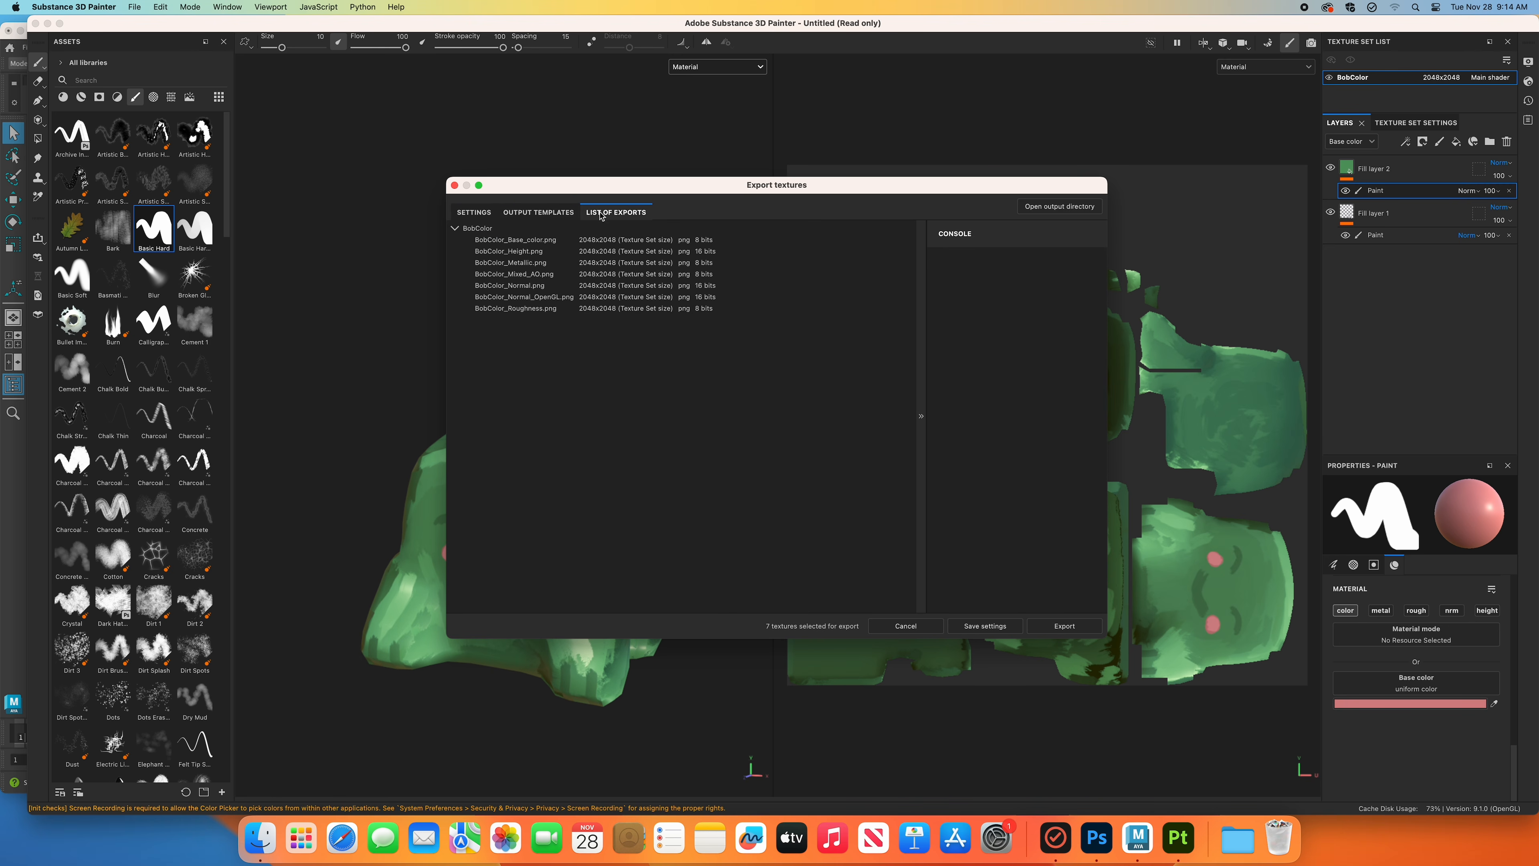
click(538, 212)
click(463, 215)
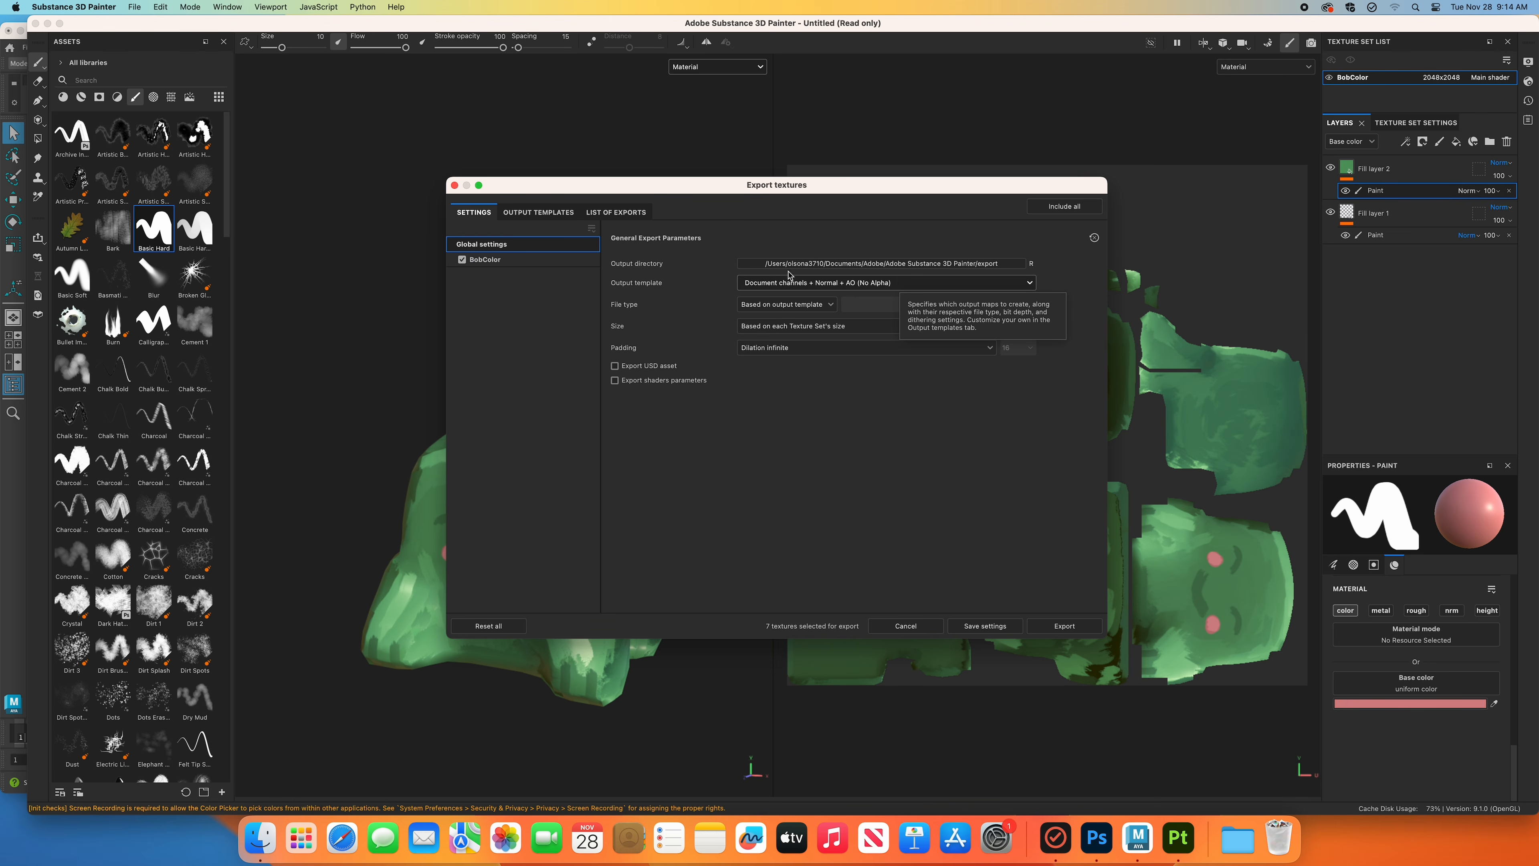
Choose the Document channels + Normal + AO (No Alpha) output template and set the export padding to Dilation + transparent.
click(814, 285)
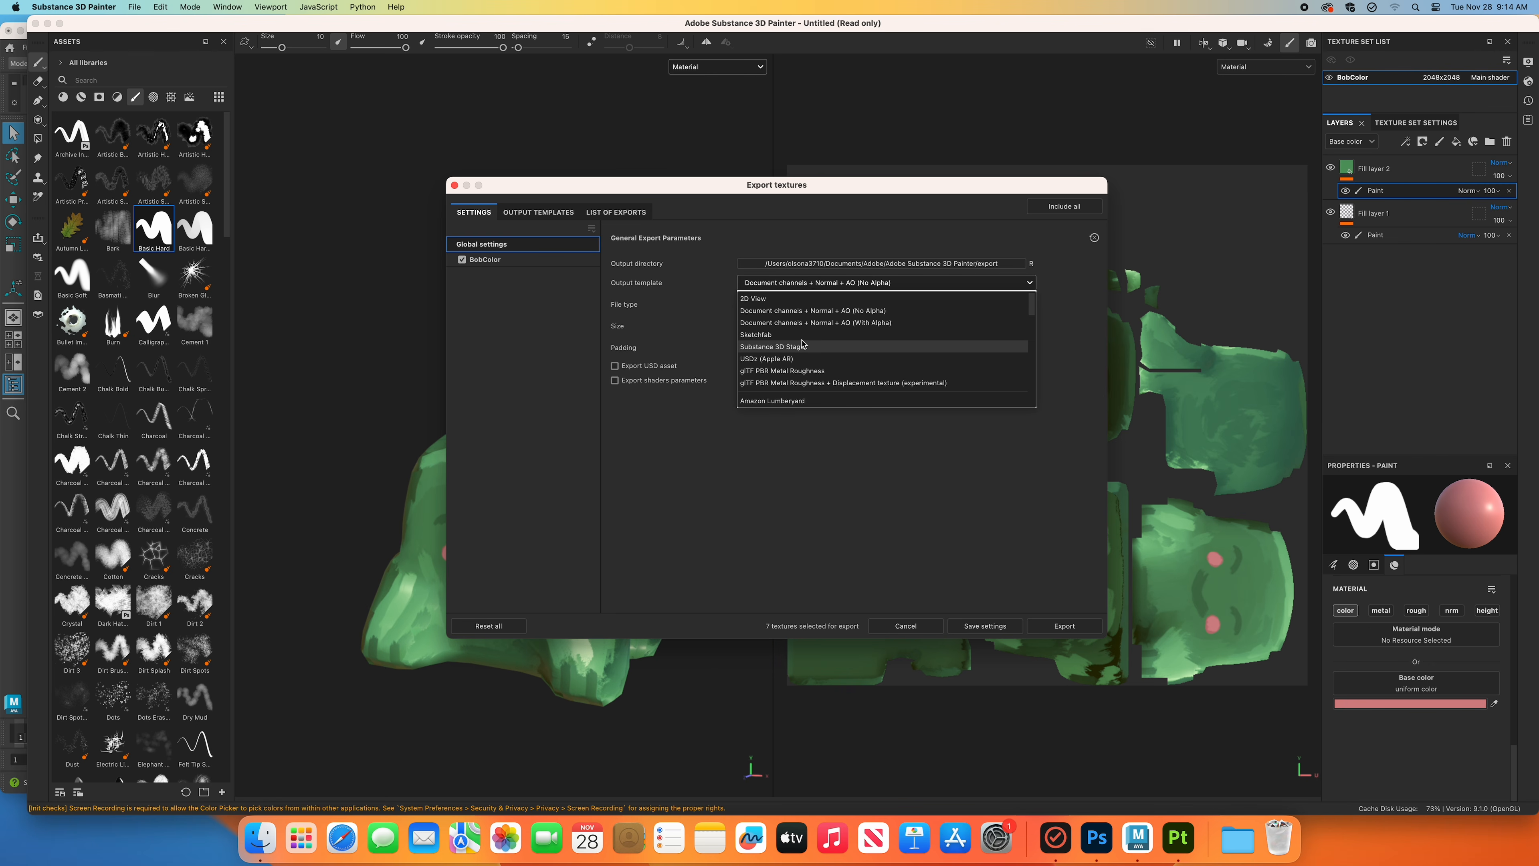
scroll(803, 344, down, 3)
scroll(803, 344, up, 3)
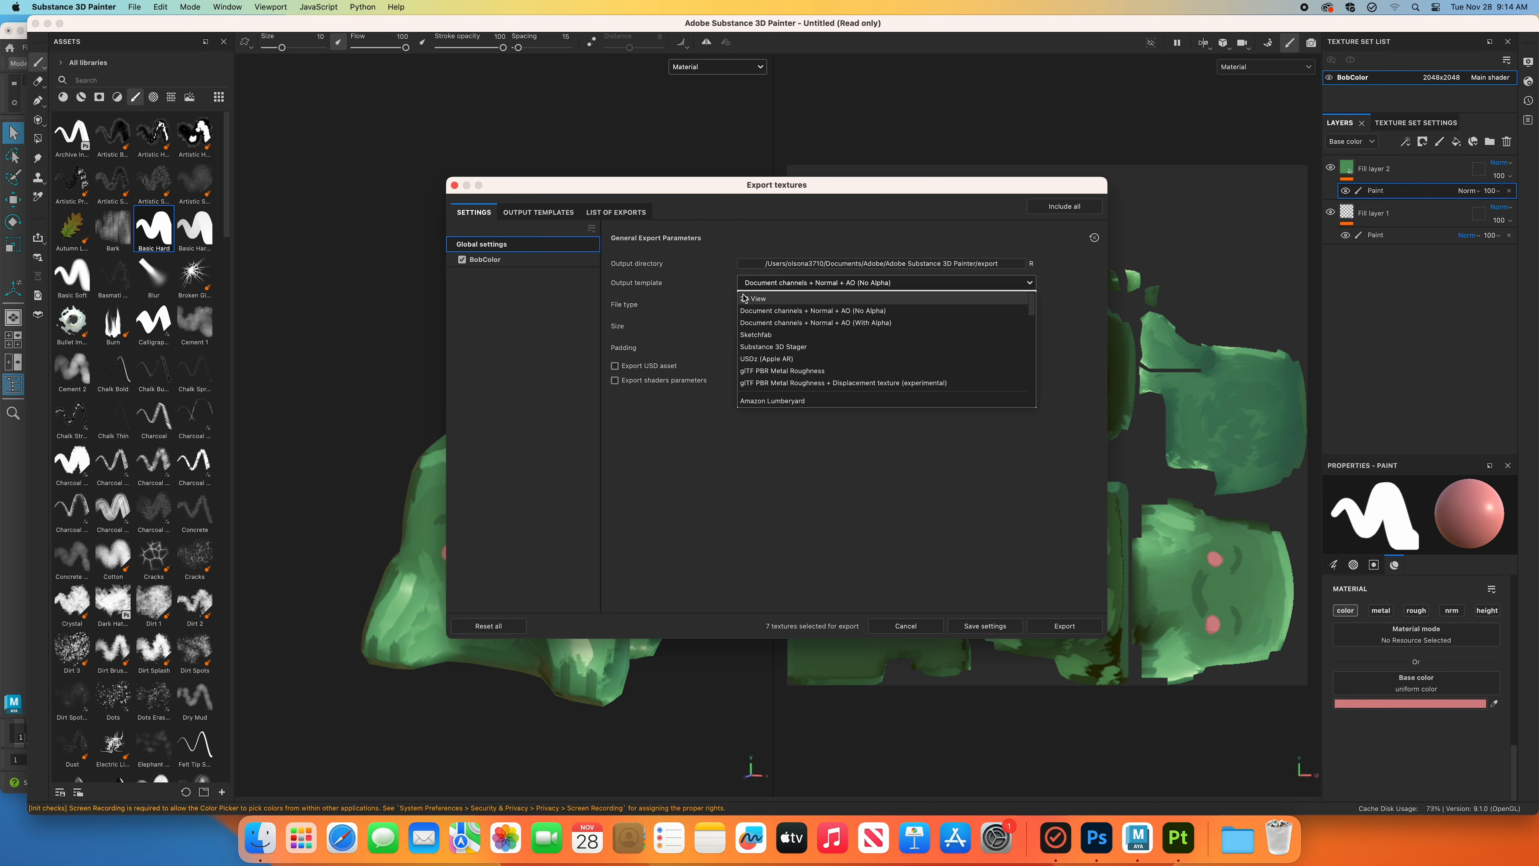
click(799, 311)
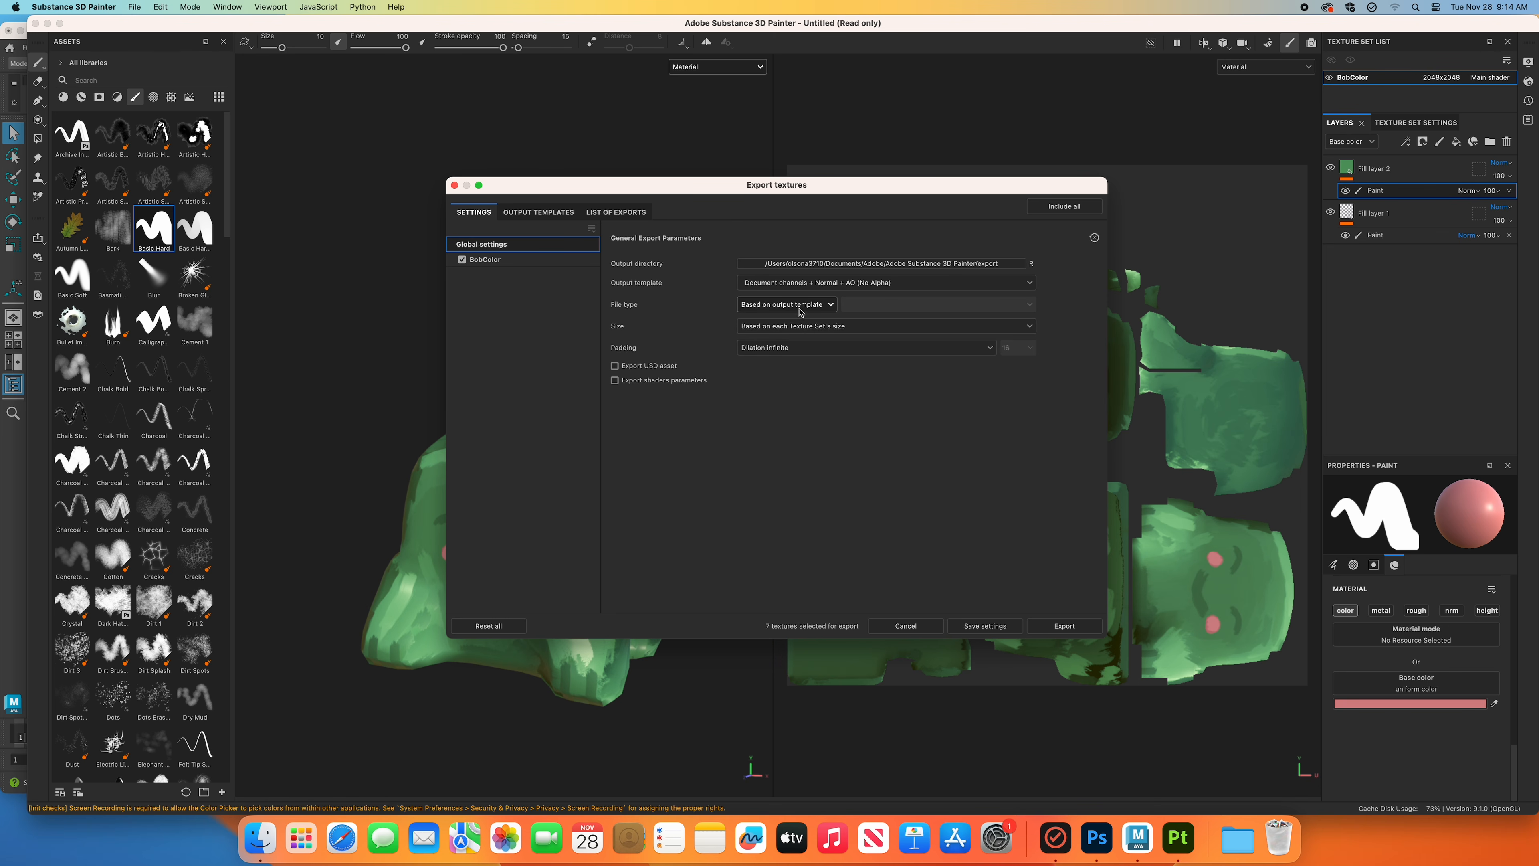
click(801, 349)
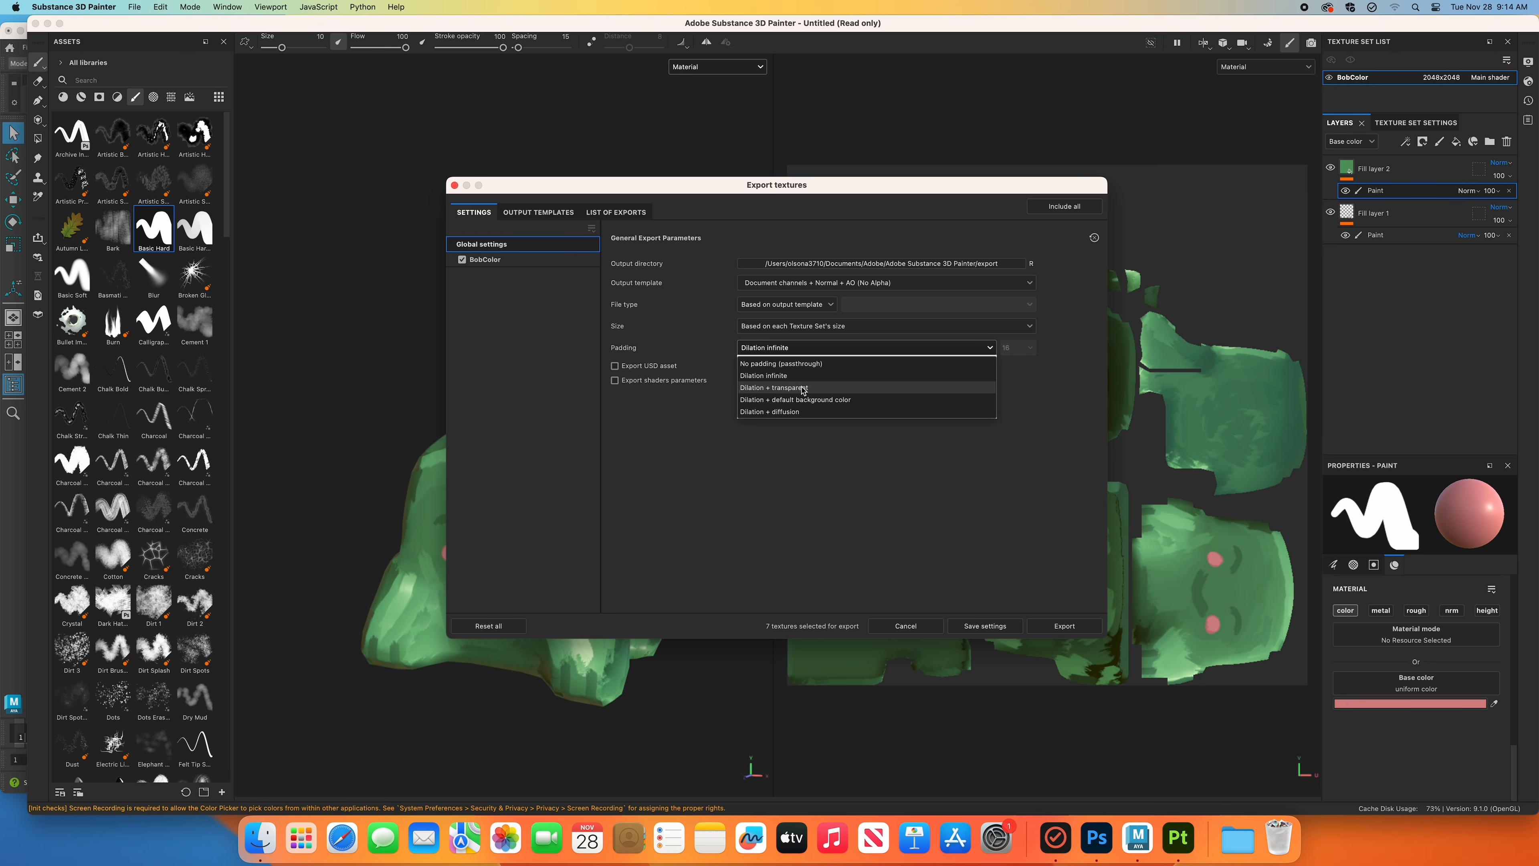
click(787, 376)
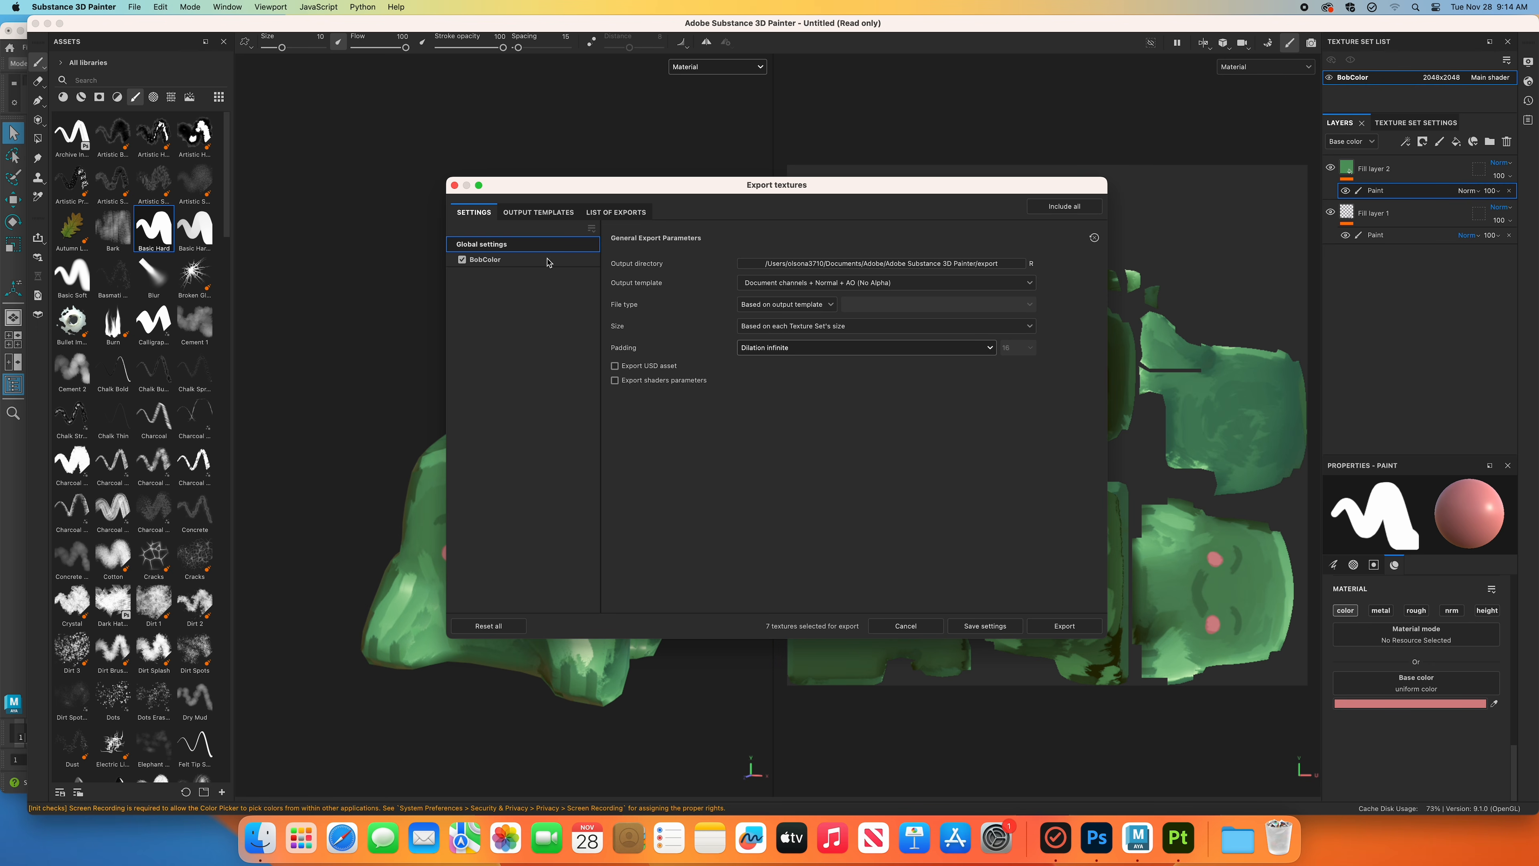
click(782, 351)
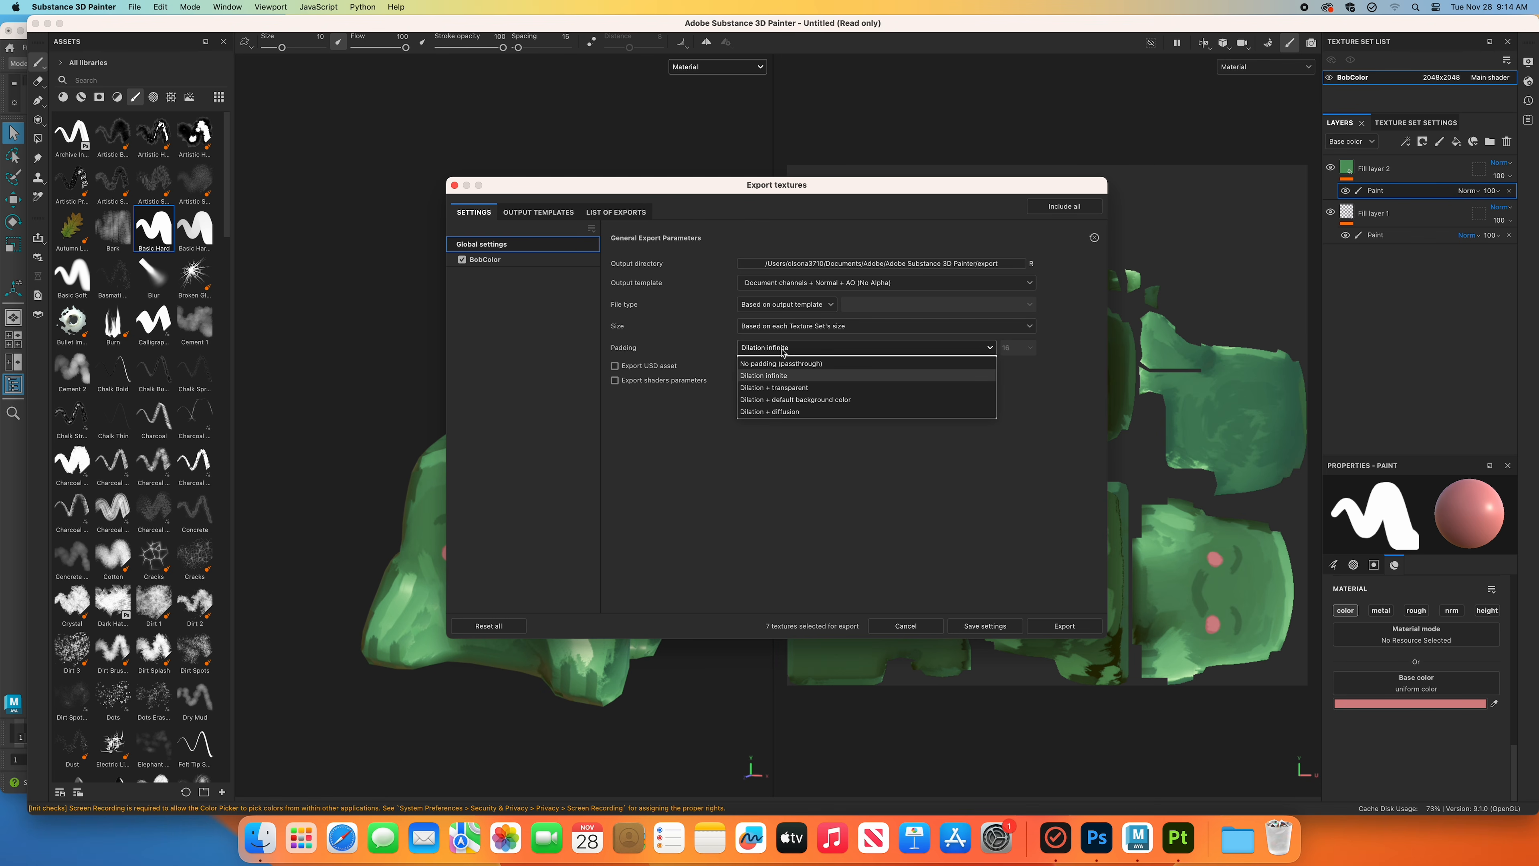
click(778, 388)
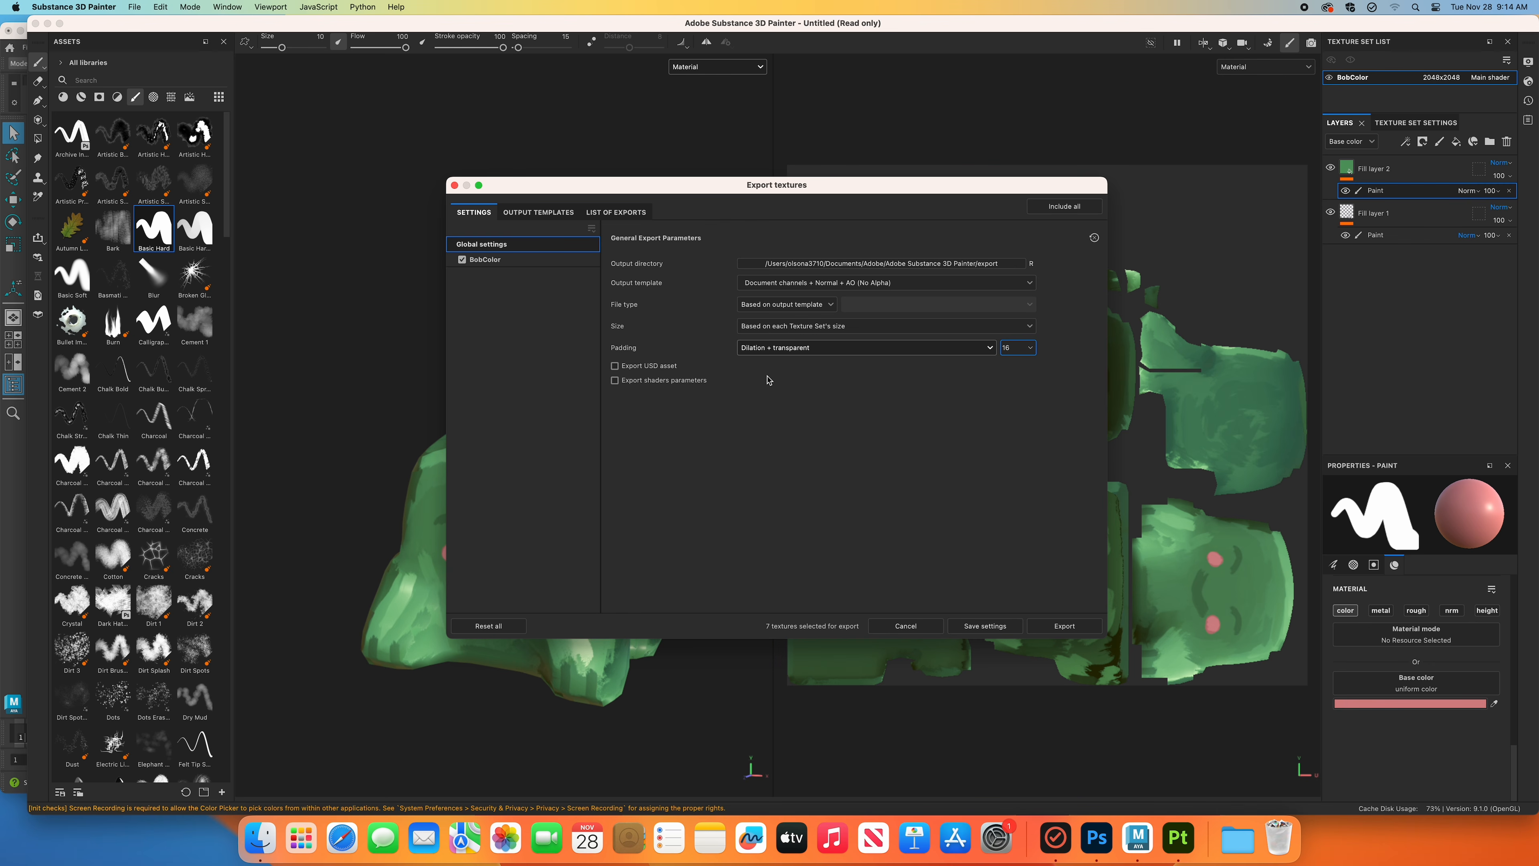
Review the list of BobColor texture files and export them.
drag(1030, 184, 899, 393)
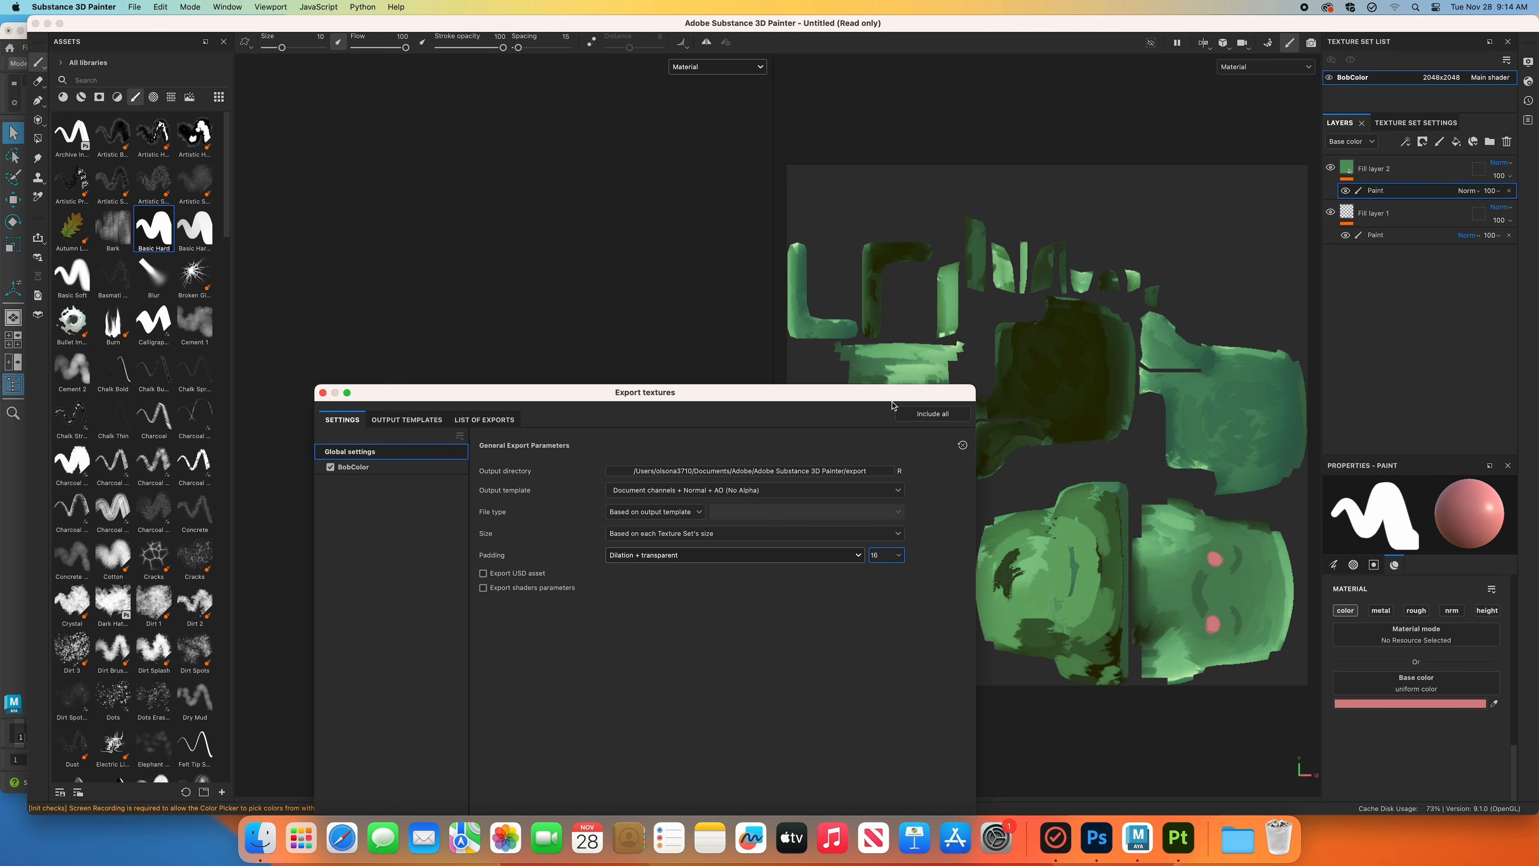
drag(893, 396, 942, 209)
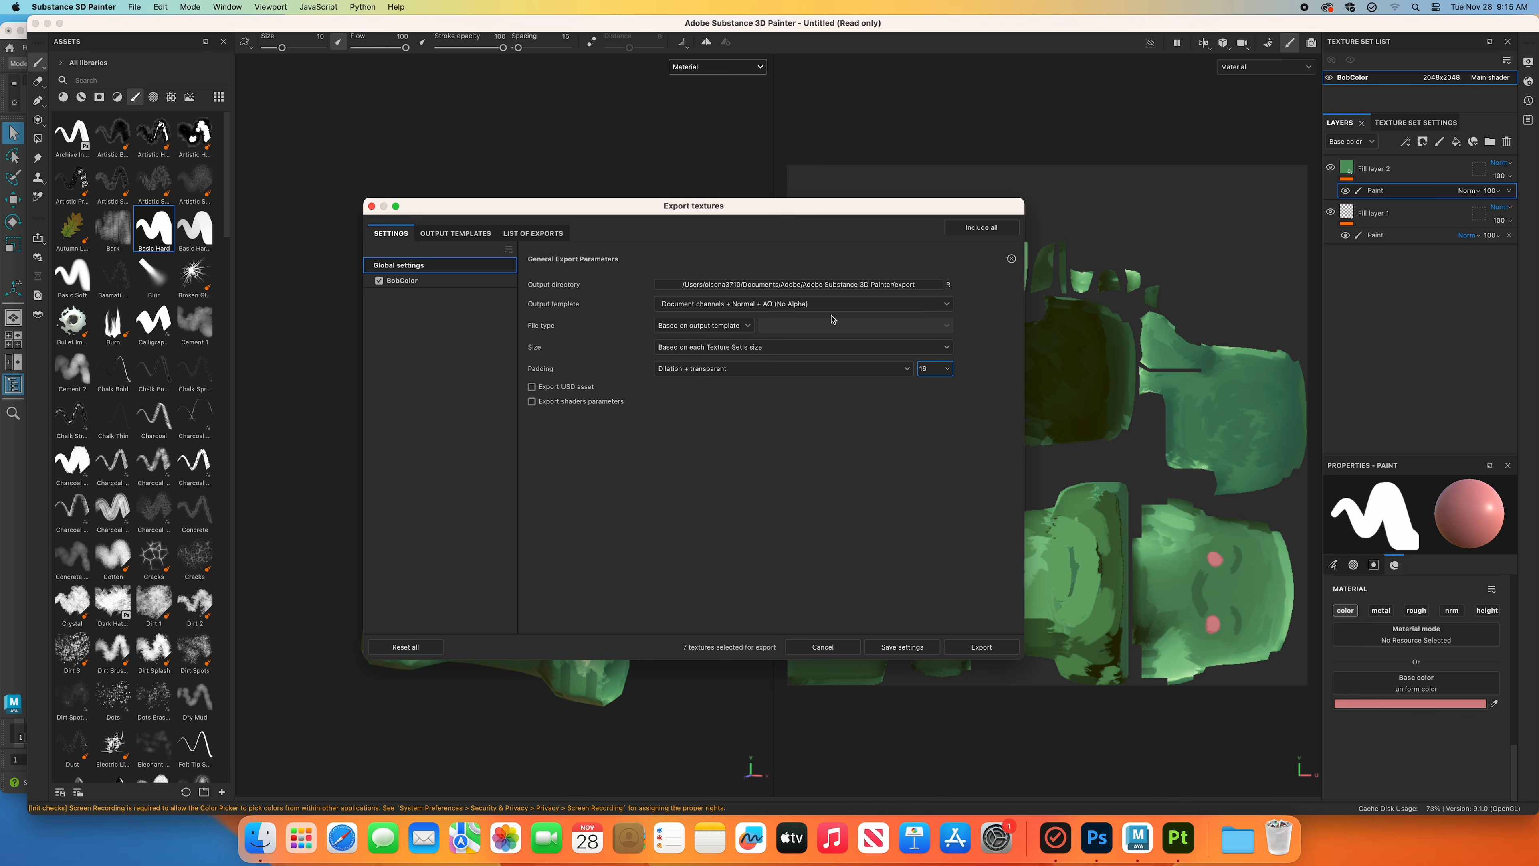
click(552, 234)
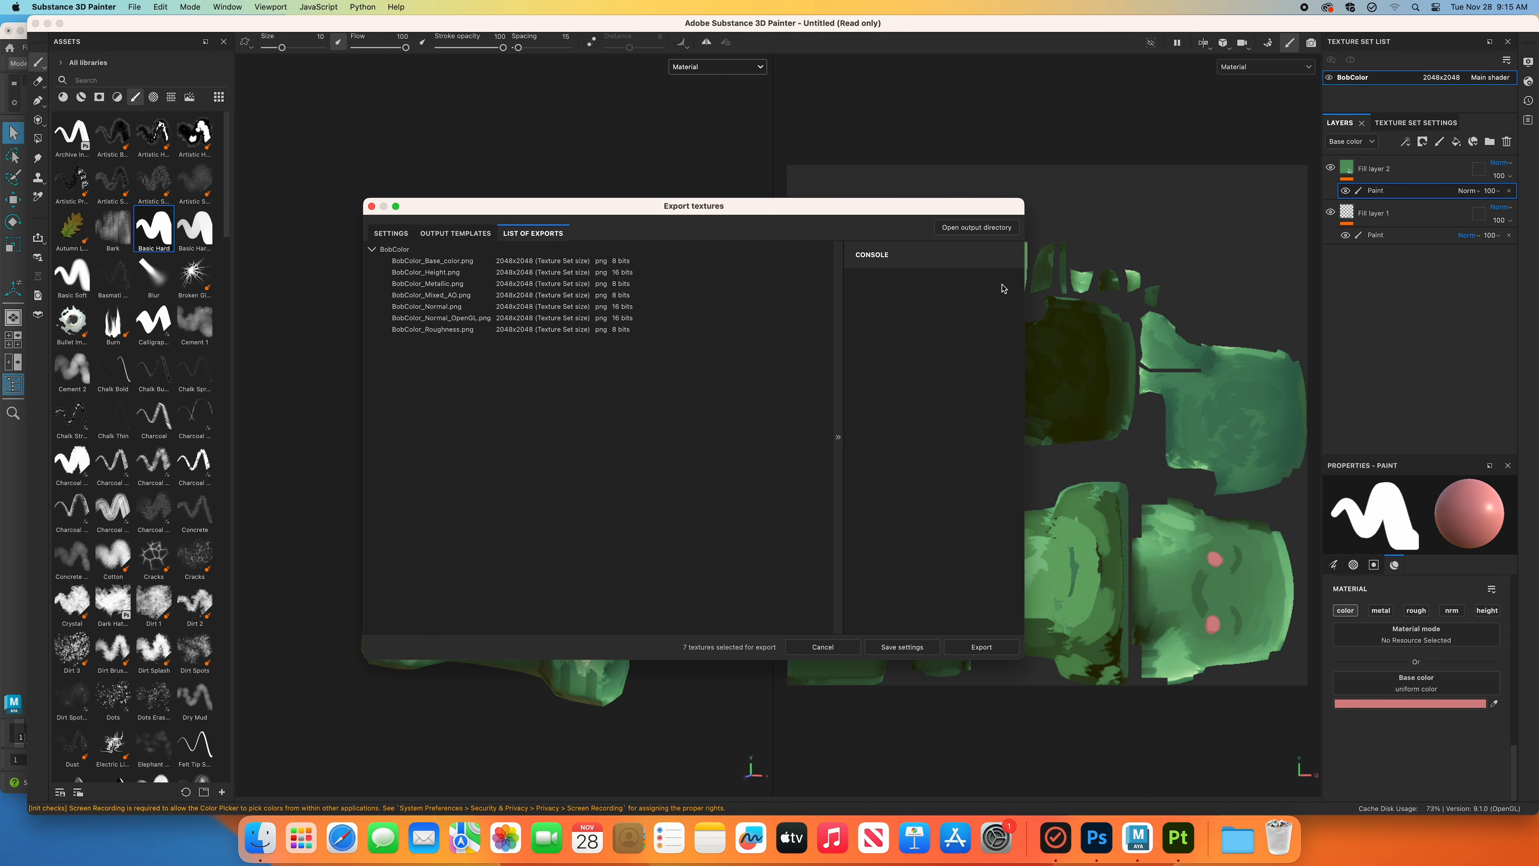
click(981, 647)
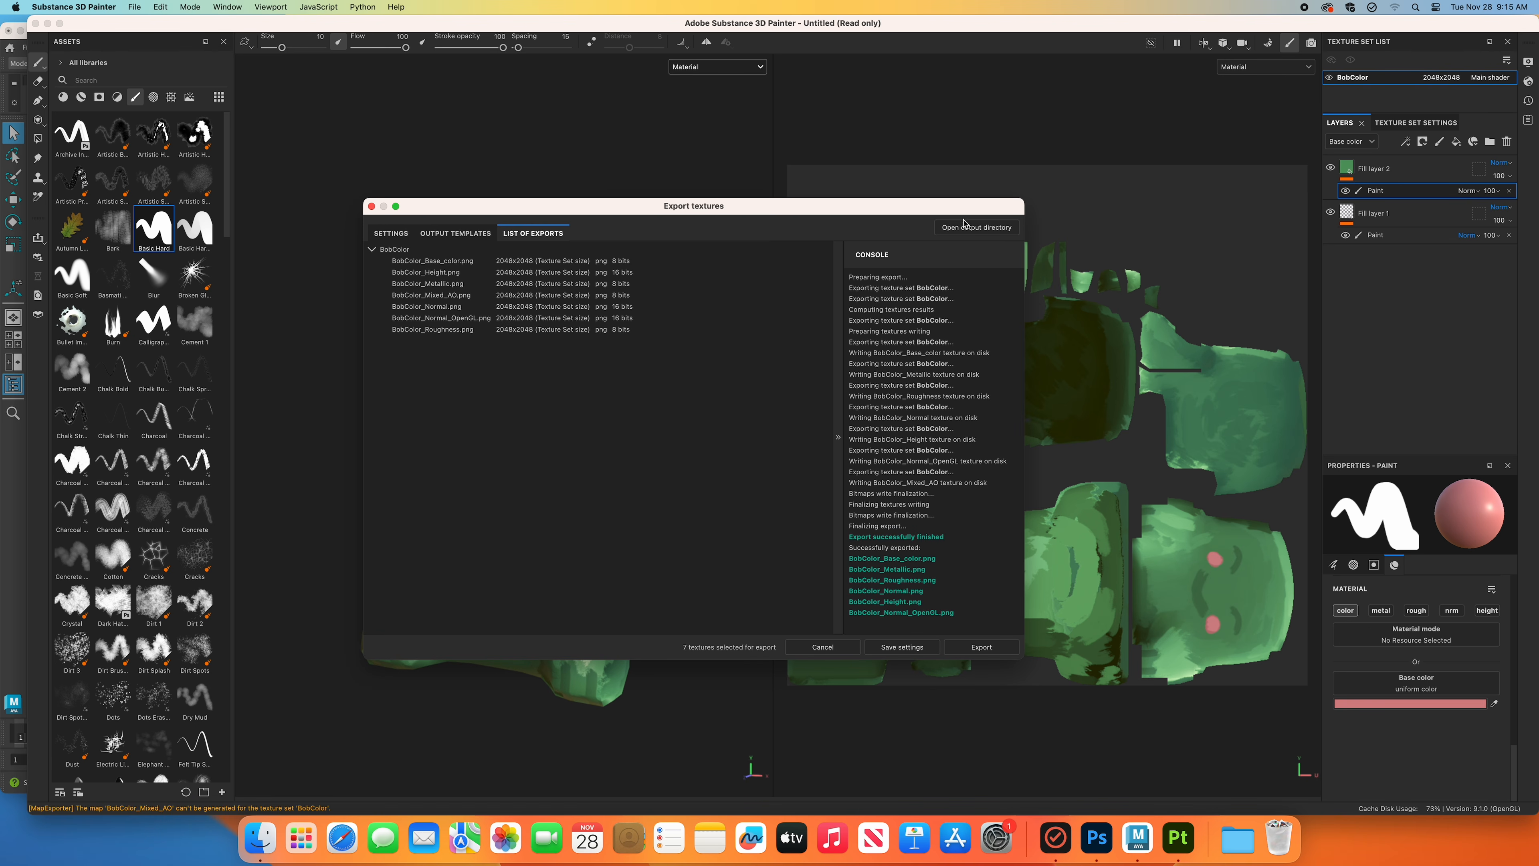
Open the texture output directory and place the Demo project folder window beside the exported BobColor files.
click(977, 228)
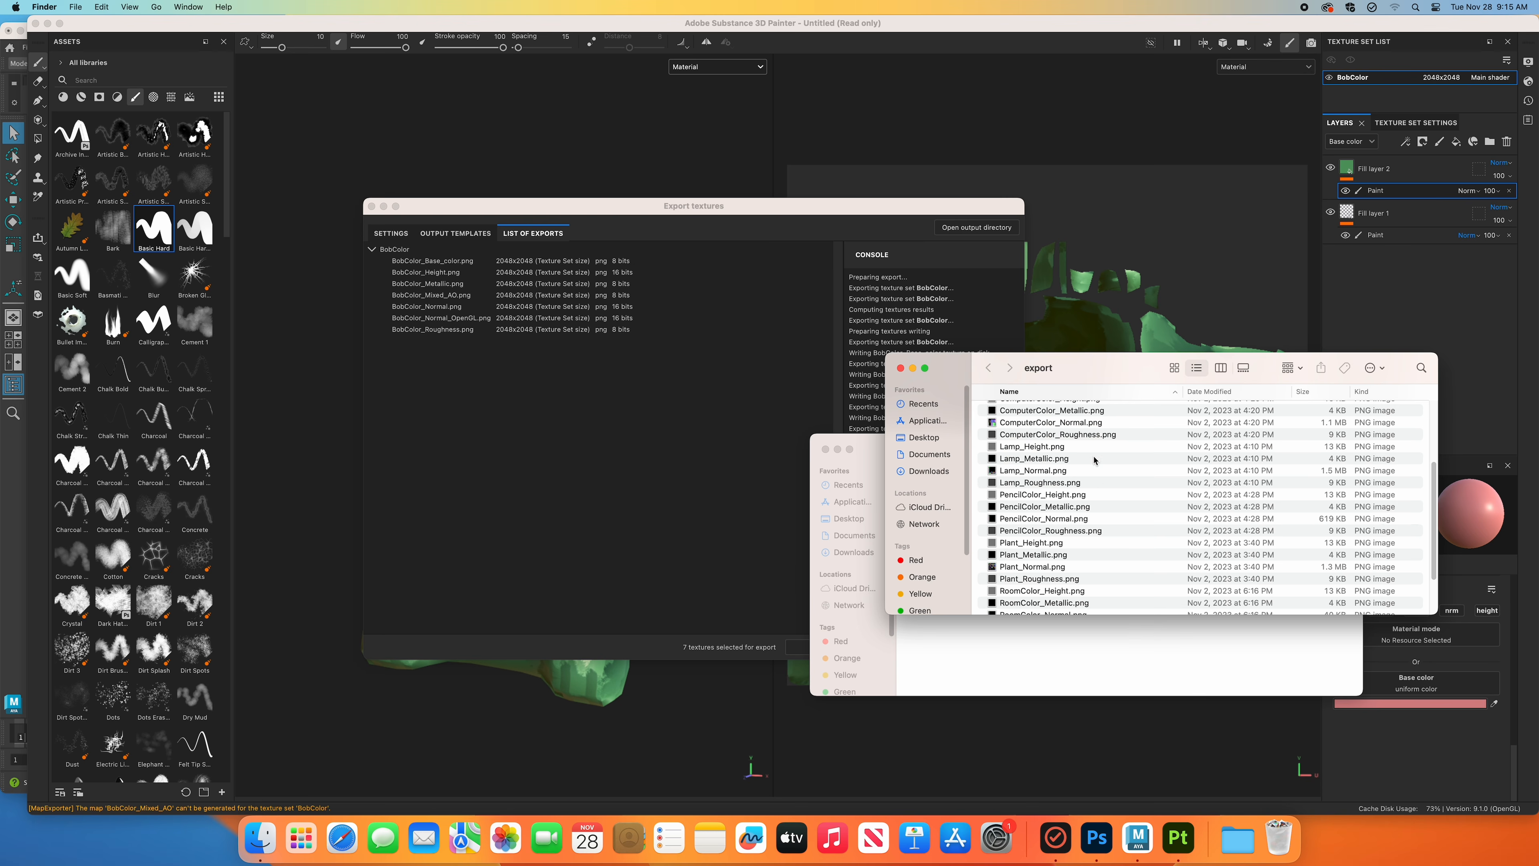
scroll(1048, 471, up, 5)
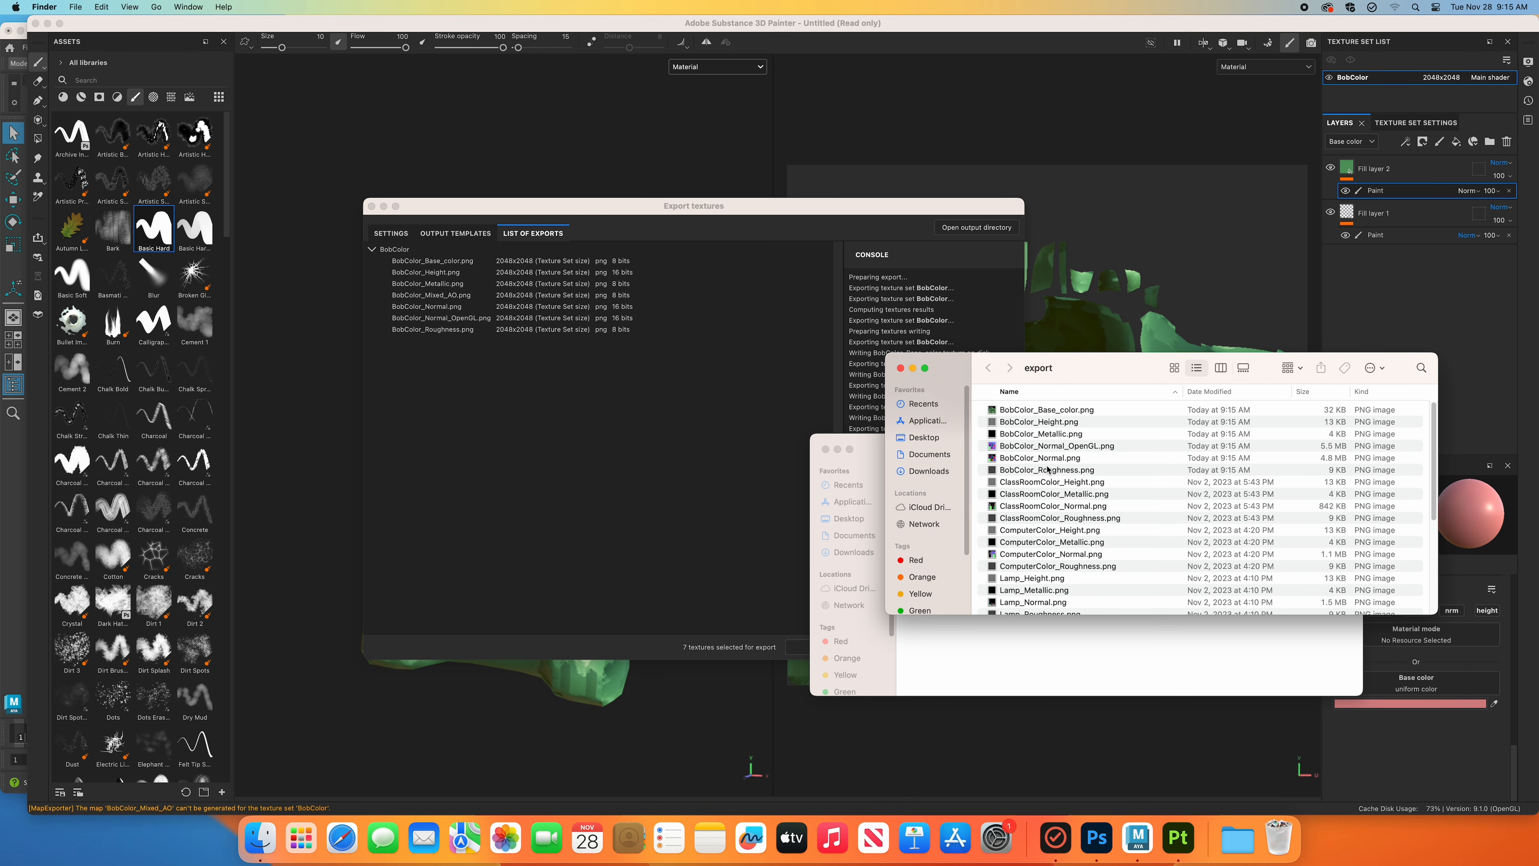
click(1017, 664)
drag(1009, 447, 574, 510)
click(477, 512)
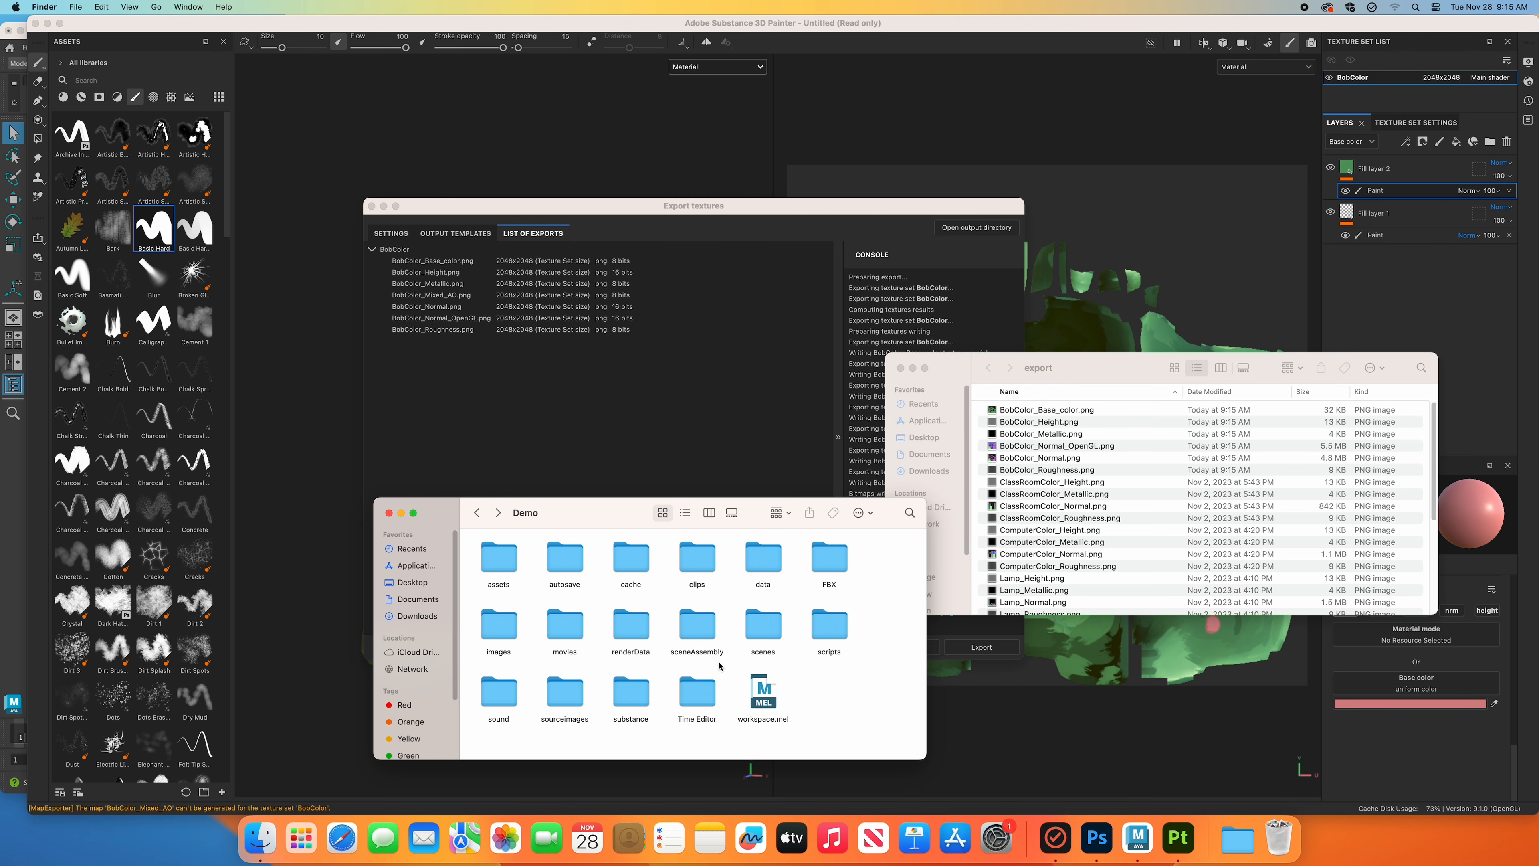
Try to create a new folder named Substance in the Demo folder, and move the untitled folder to the trash.
right_click(825, 720)
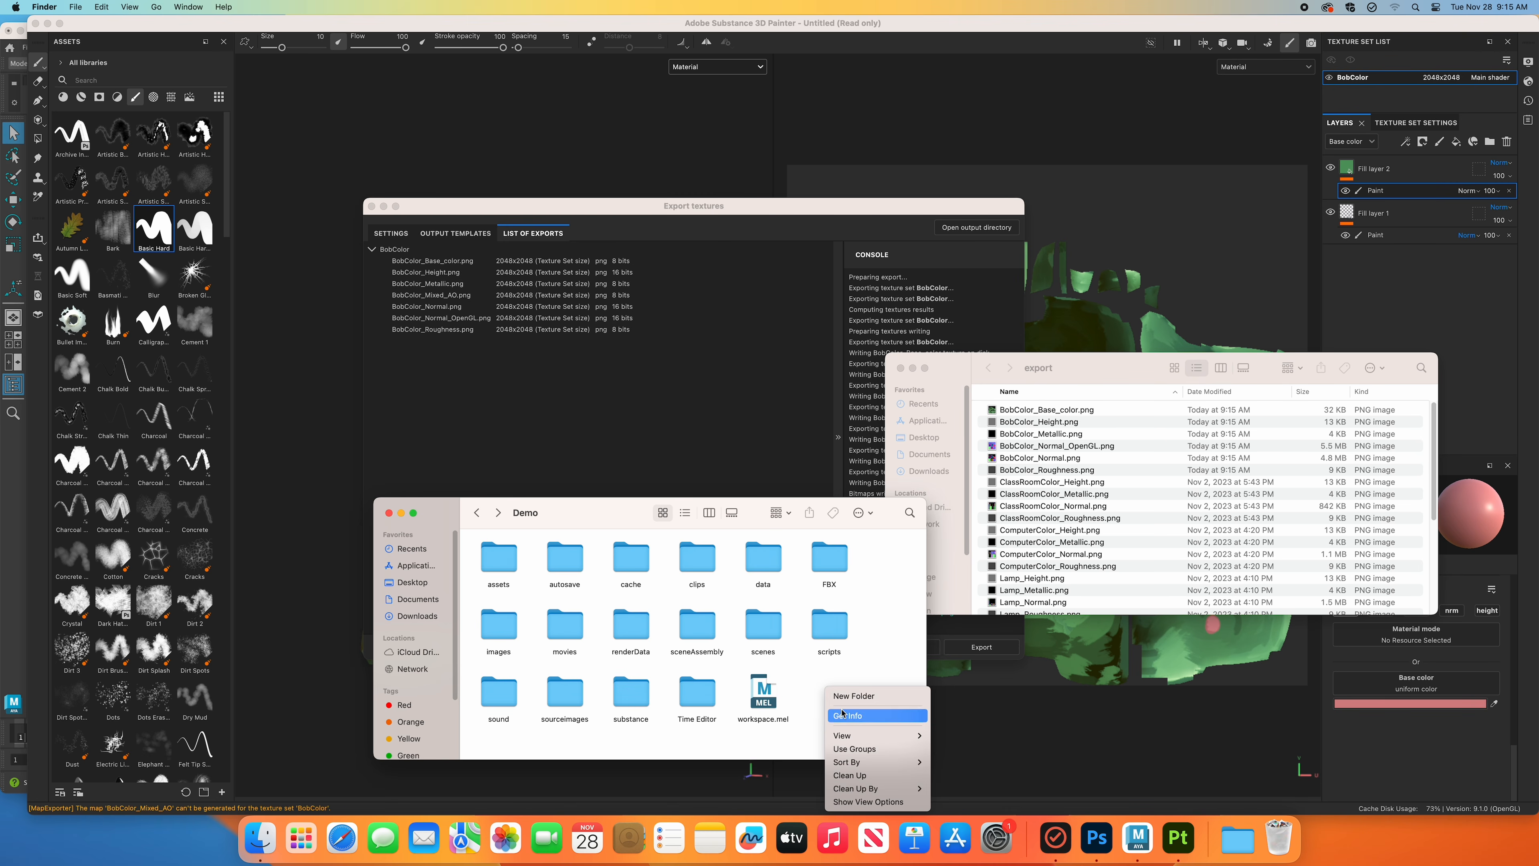
click(845, 692)
text(Substance)
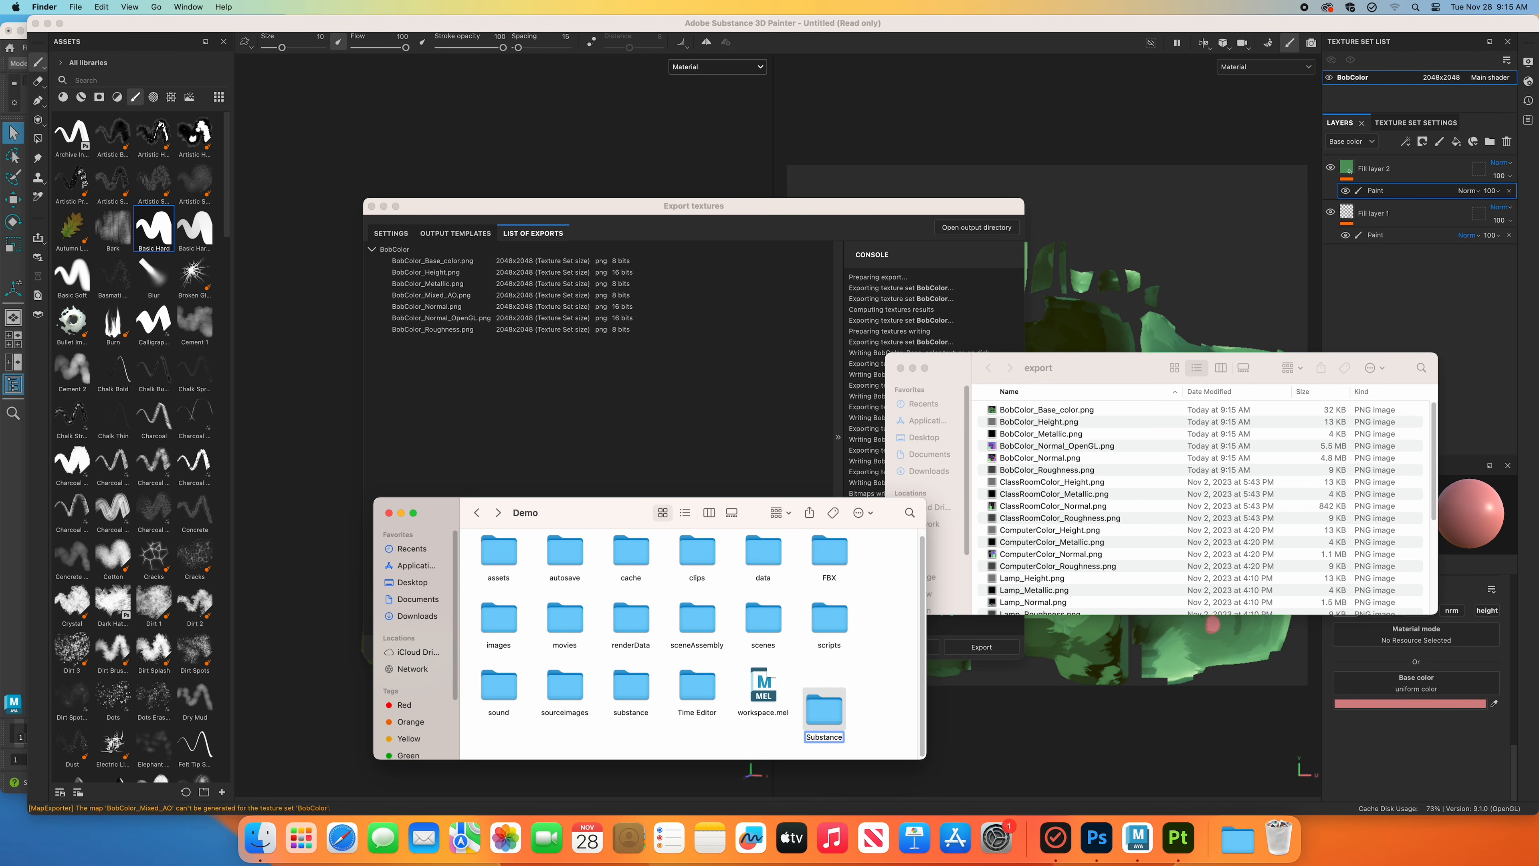
key(Return)
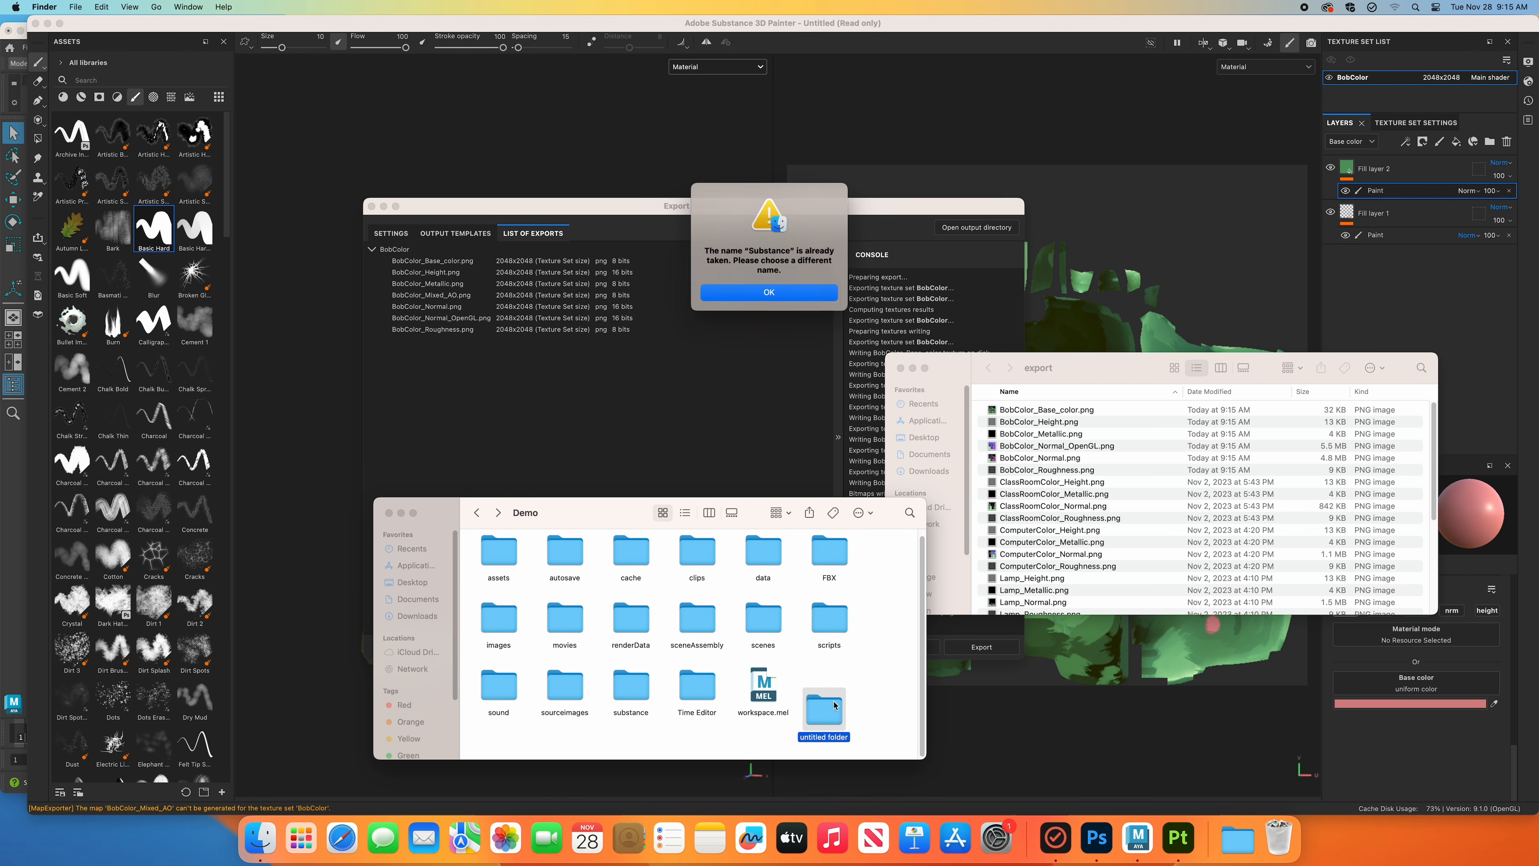
click(797, 293)
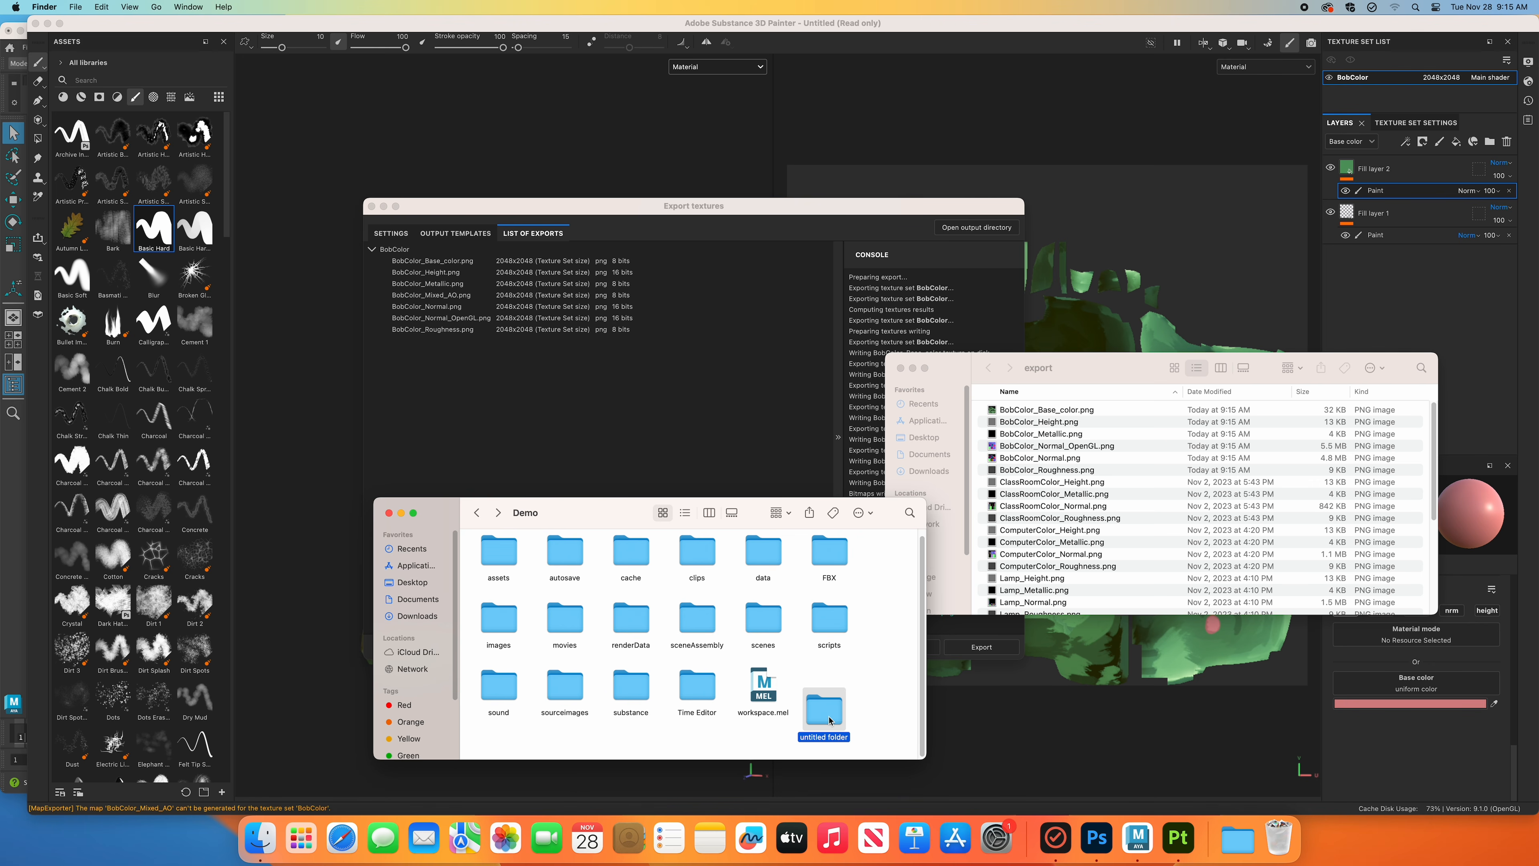
right_click(817, 705)
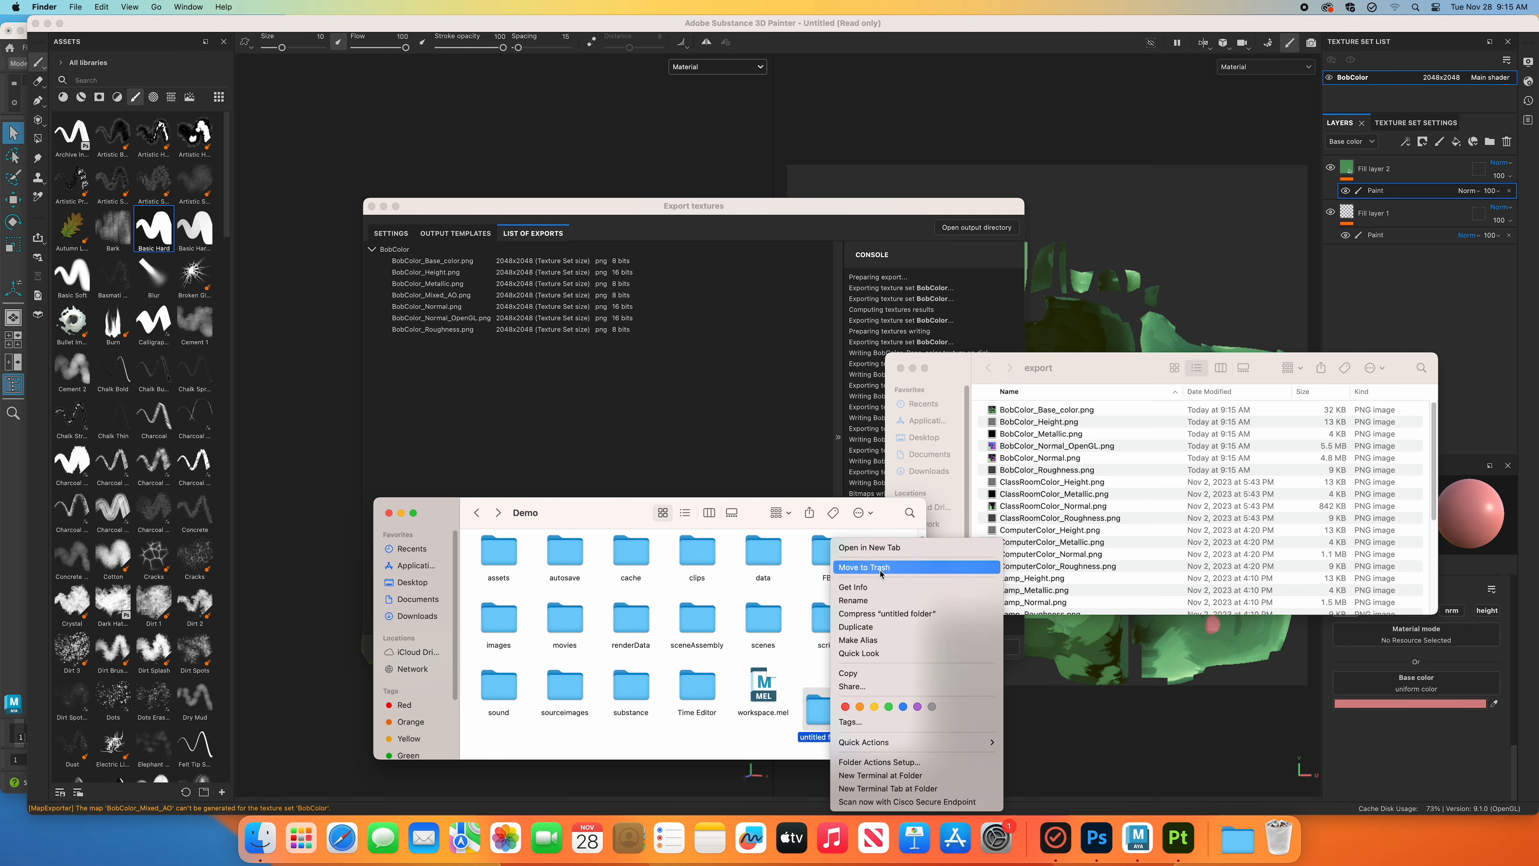
click(866, 571)
Open the existing substance folder in Demo and move BobColor_Base_color.png into it from the export folder.
double_click(642, 691)
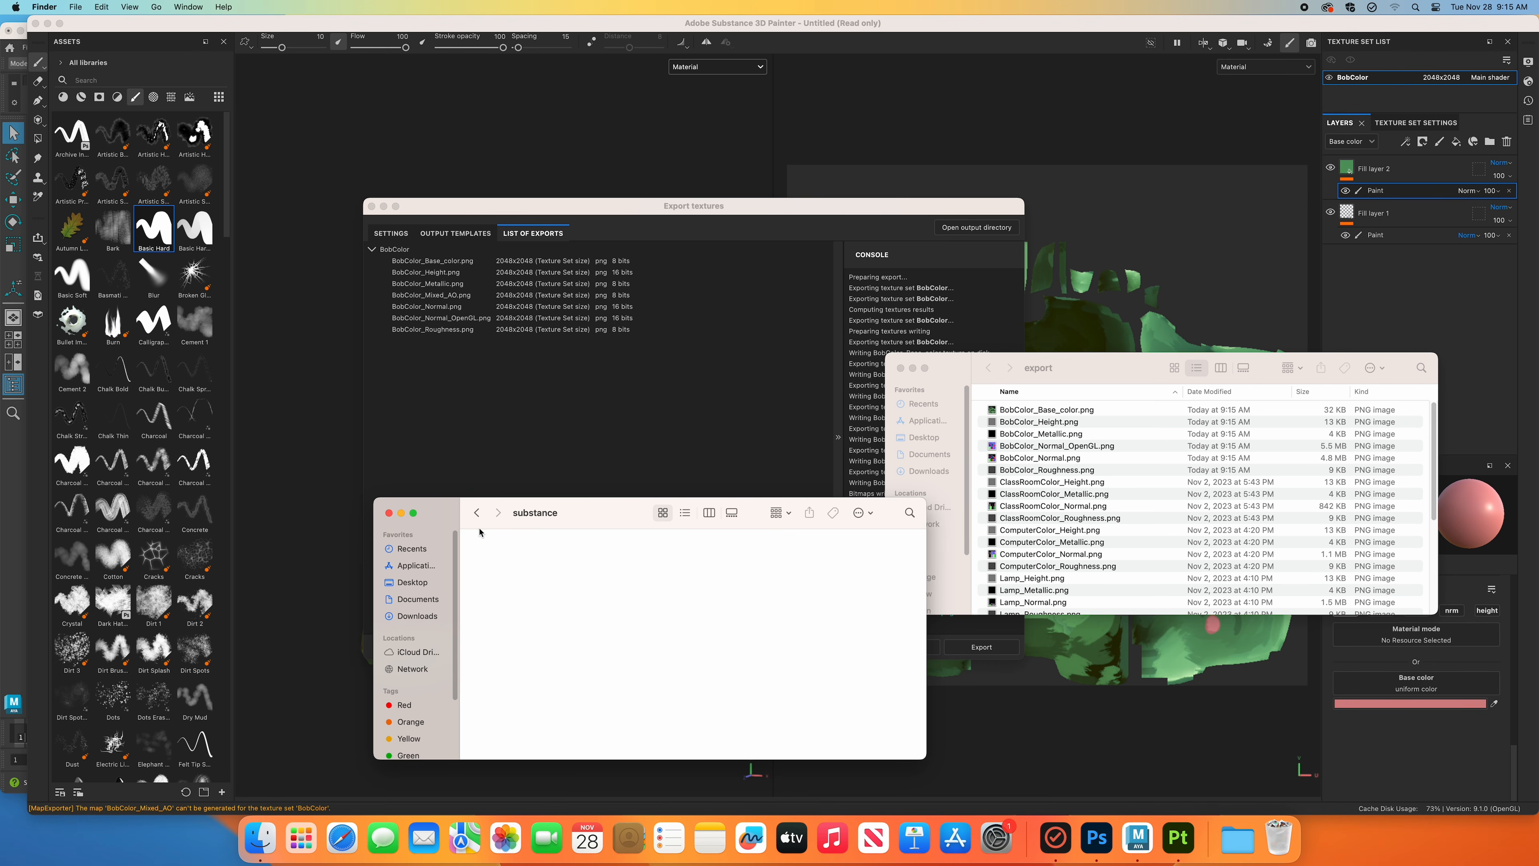
key(super+bracketleft)
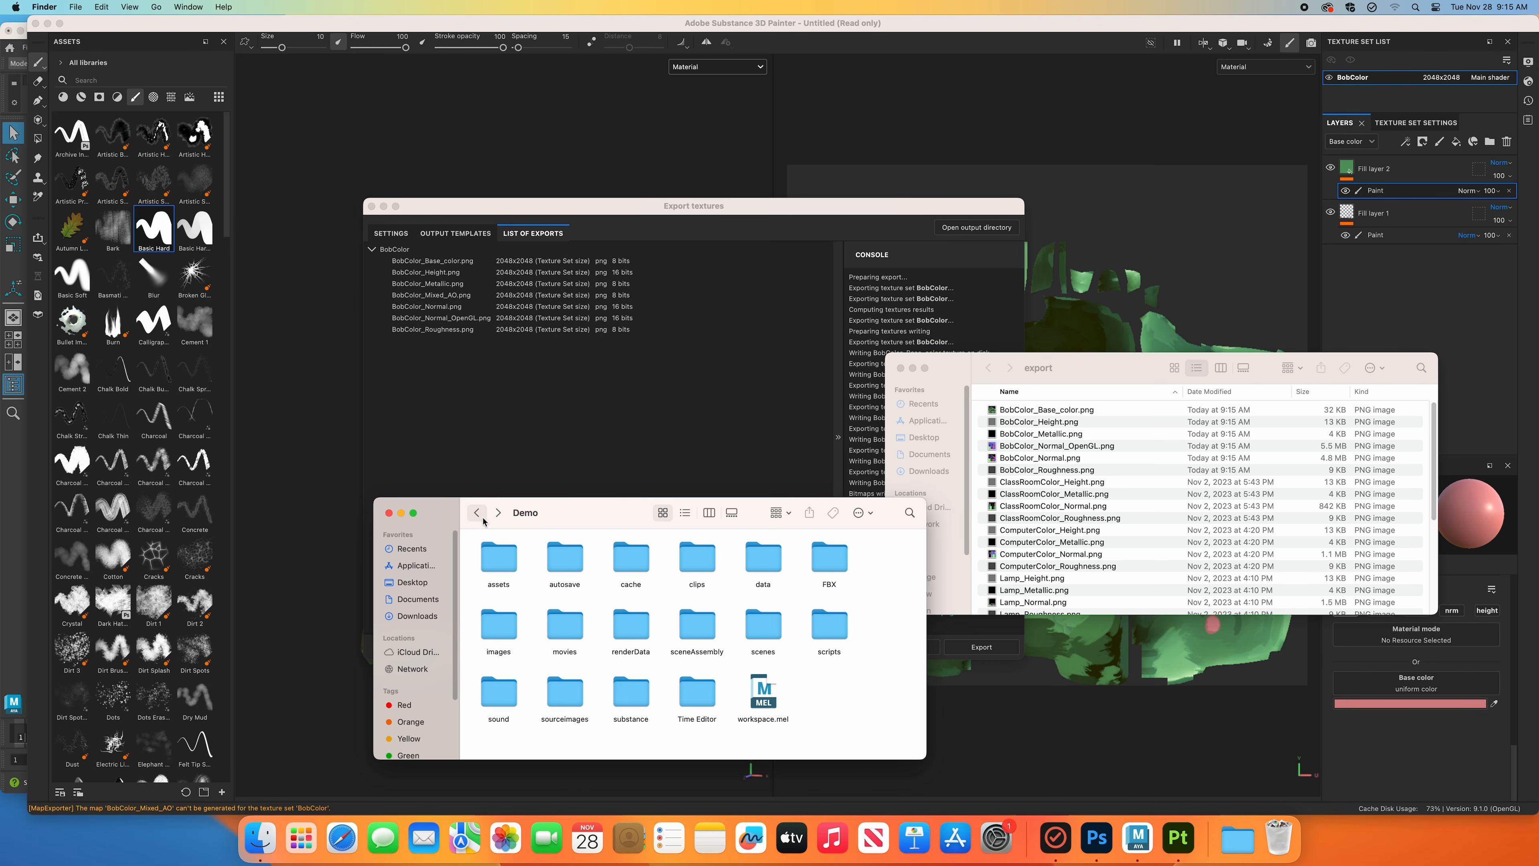
double_click(640, 694)
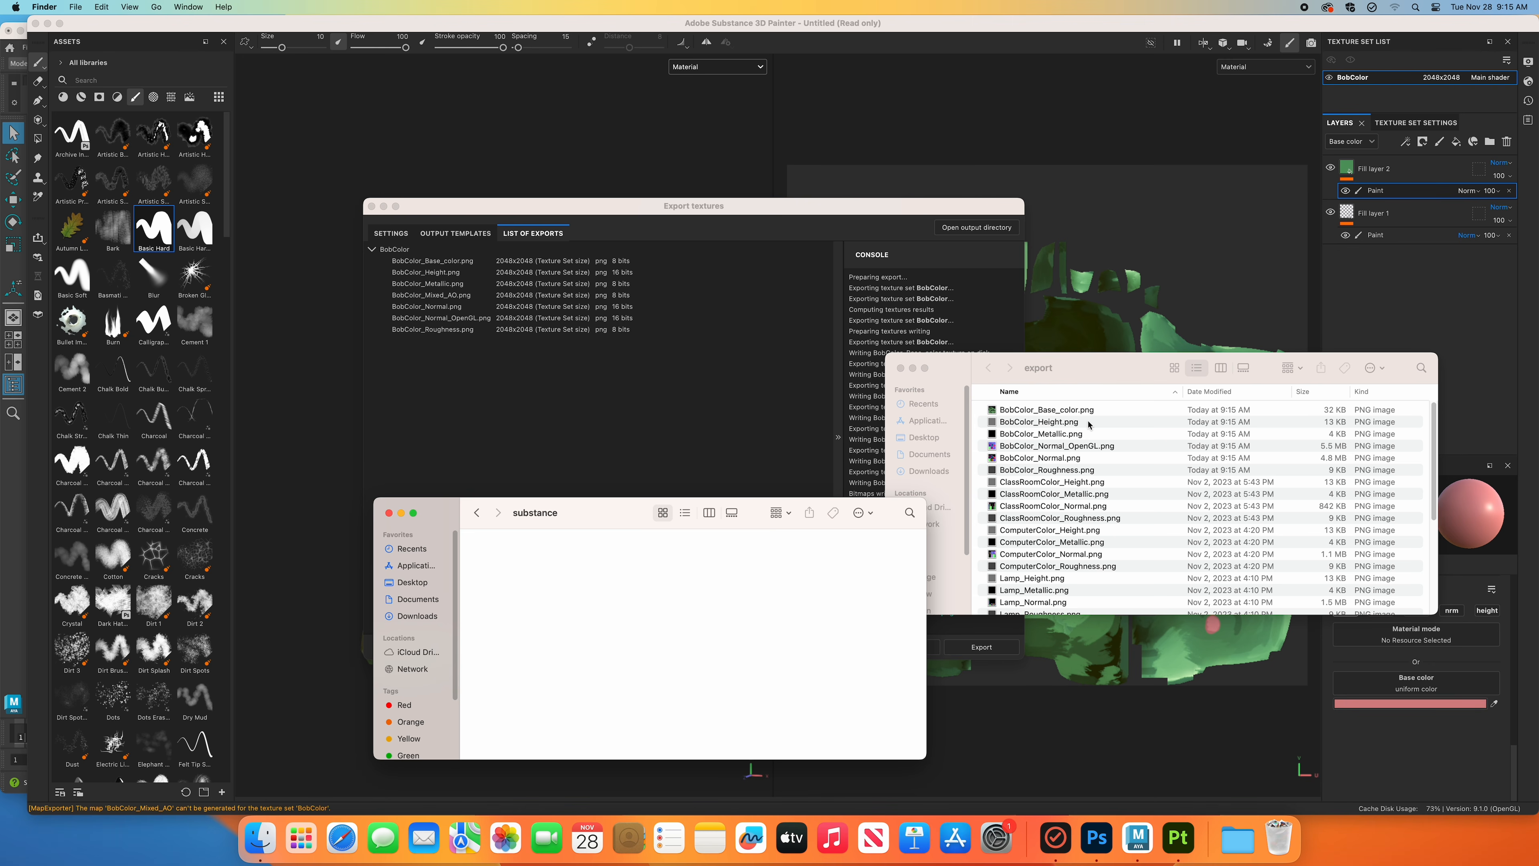
click(1066, 418)
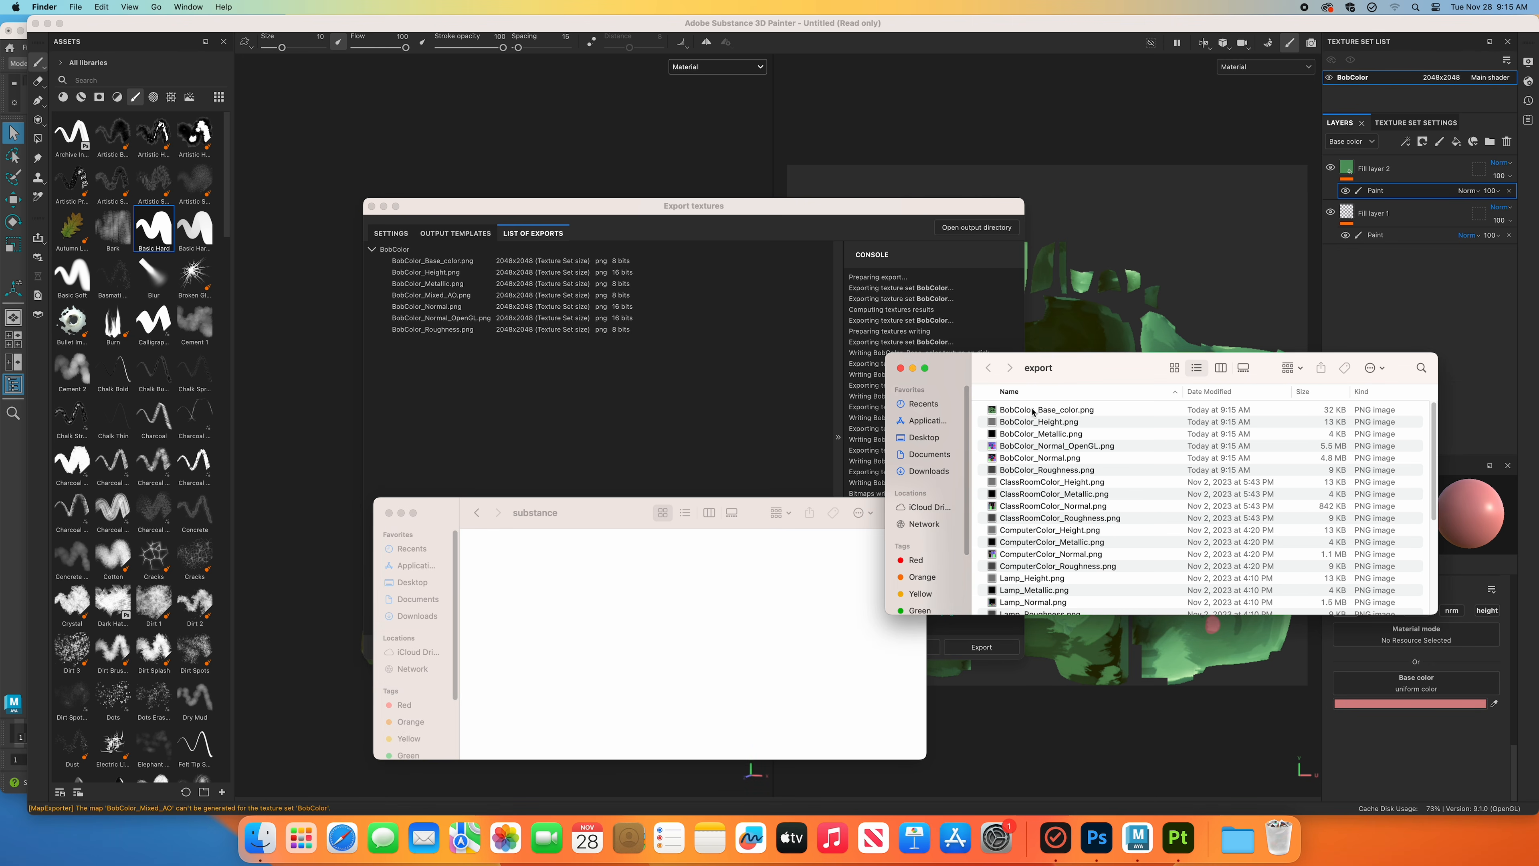
click(1038, 411)
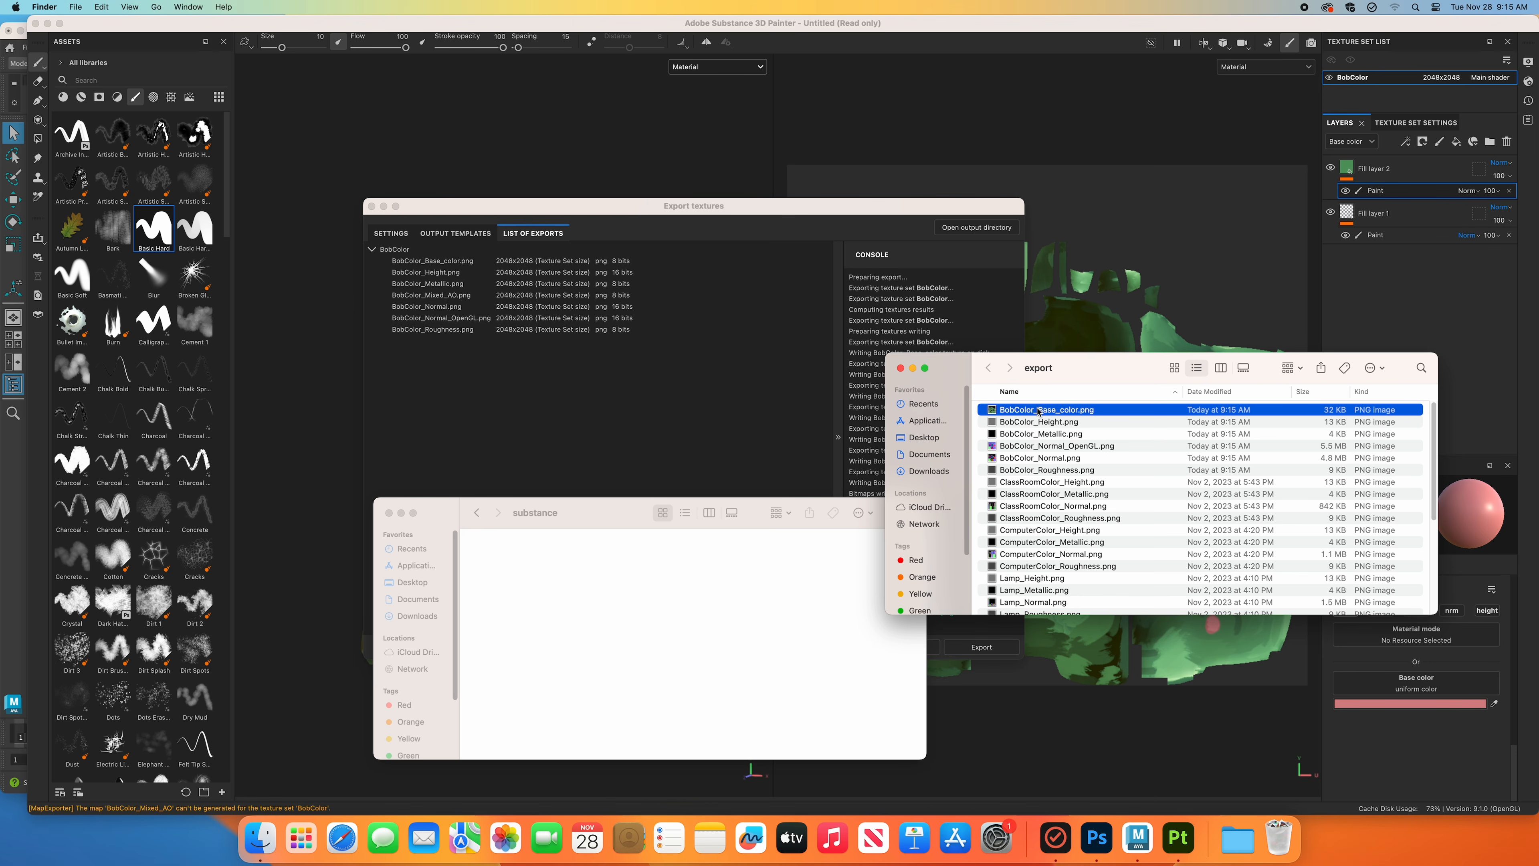
drag(1038, 412, 574, 643)
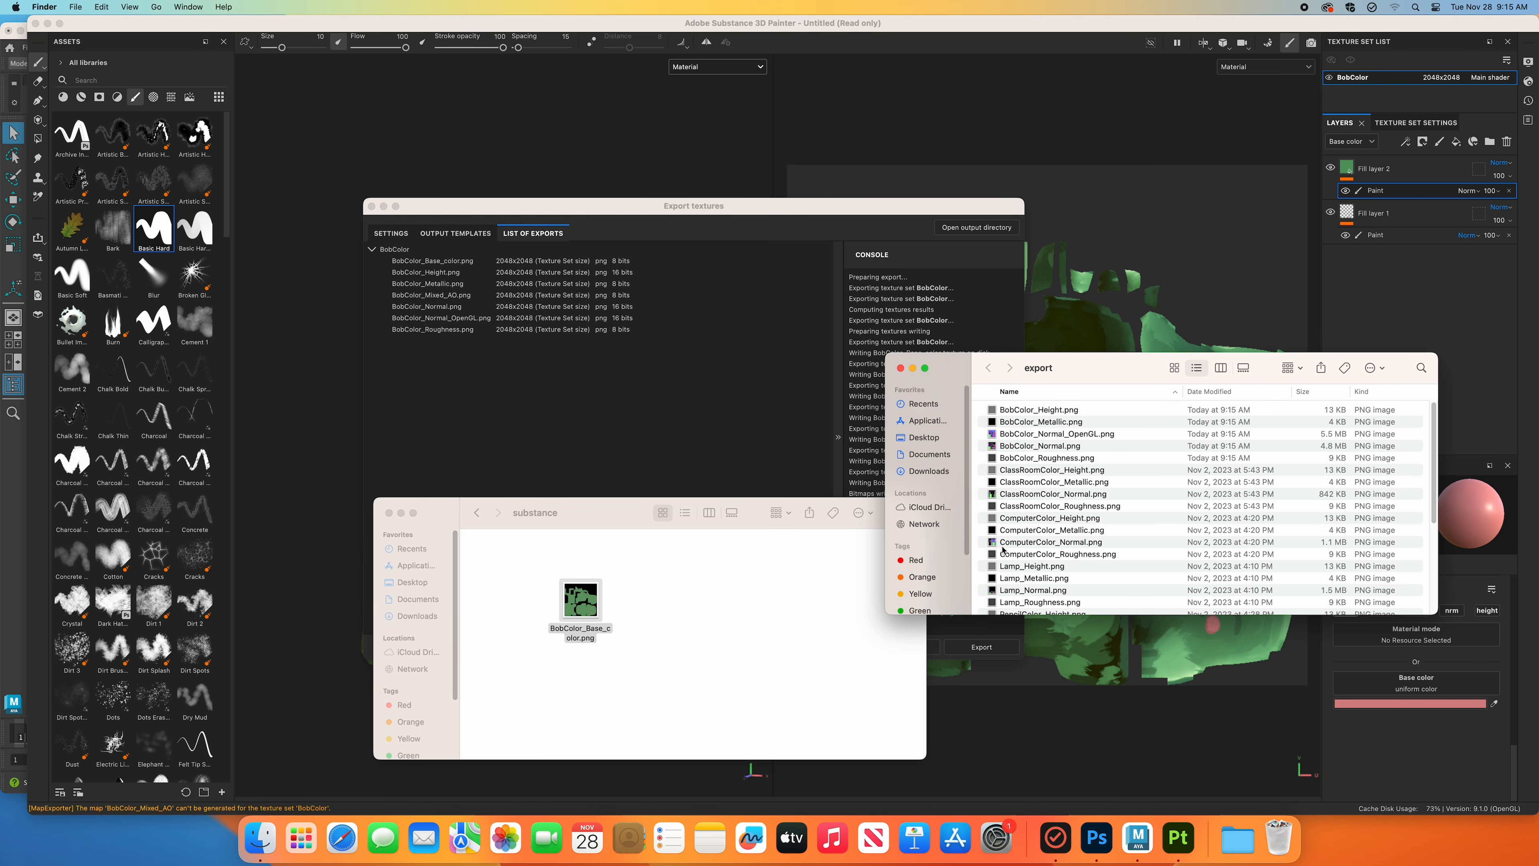
Move BobColor_Normal_OpenGL.png into the substance folder and line up the base color file beside it.
click(1052, 437)
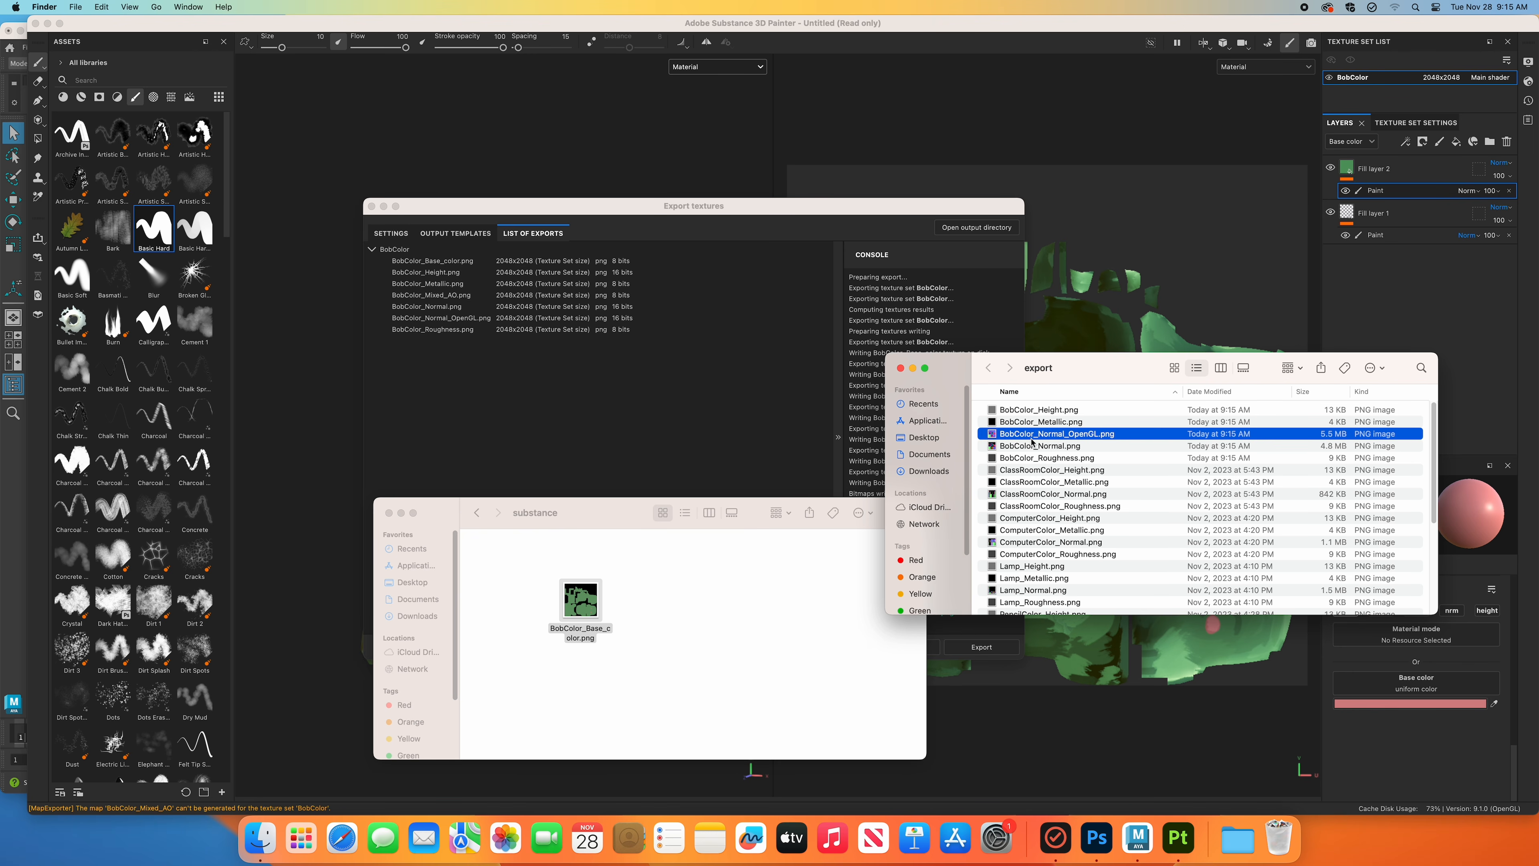
drag(992, 439, 497, 572)
drag(579, 600, 570, 569)
click(684, 626)
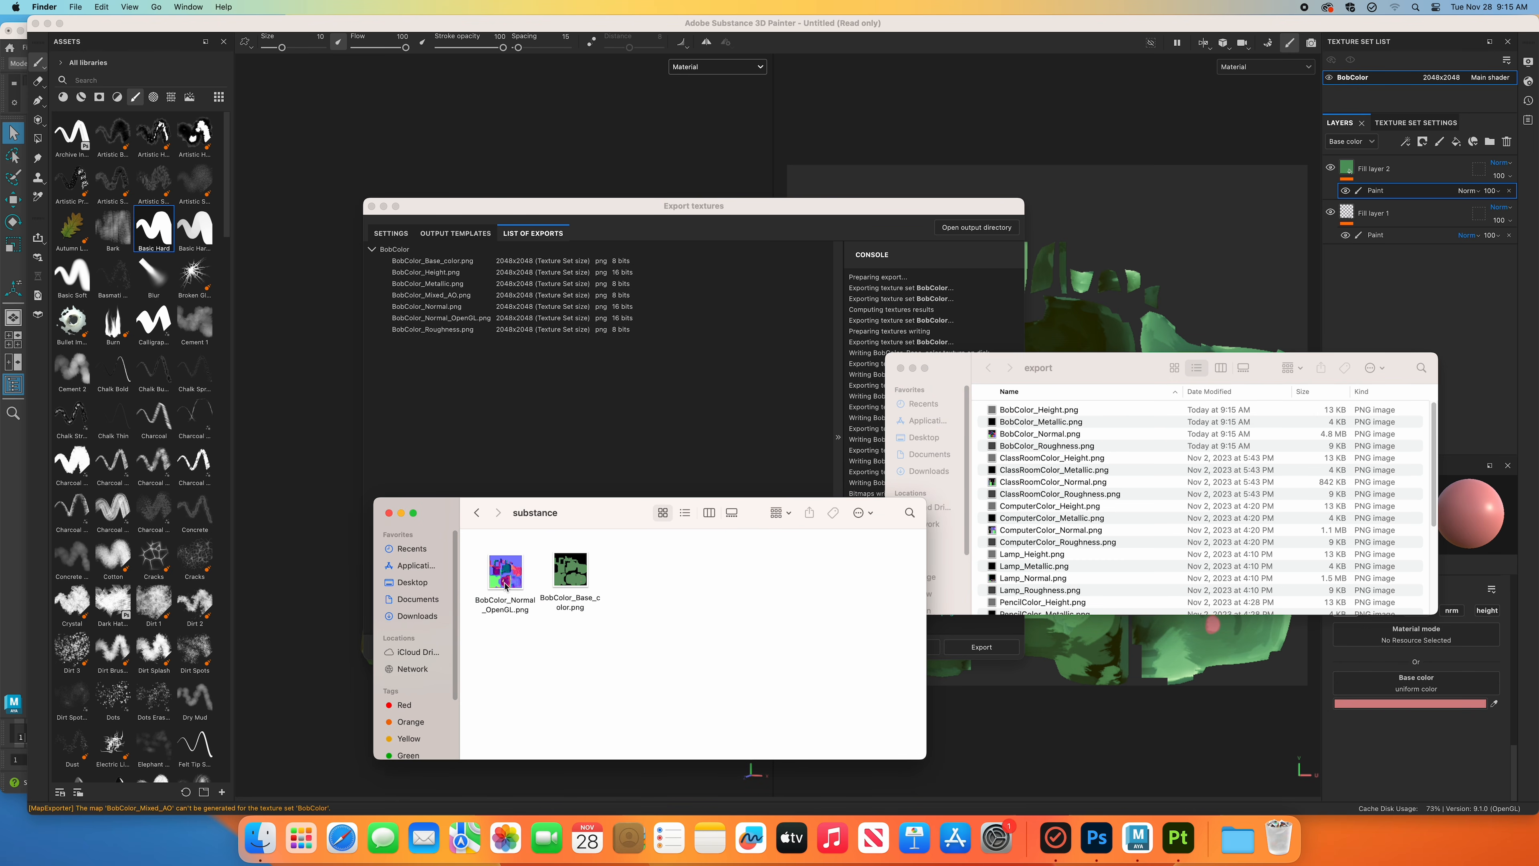
Switch to Photoshop and open BobColor_Base_color.png and BobColor_Normal_OpenGL.png from the Desktop's Demo/substance folder.
click(1098, 837)
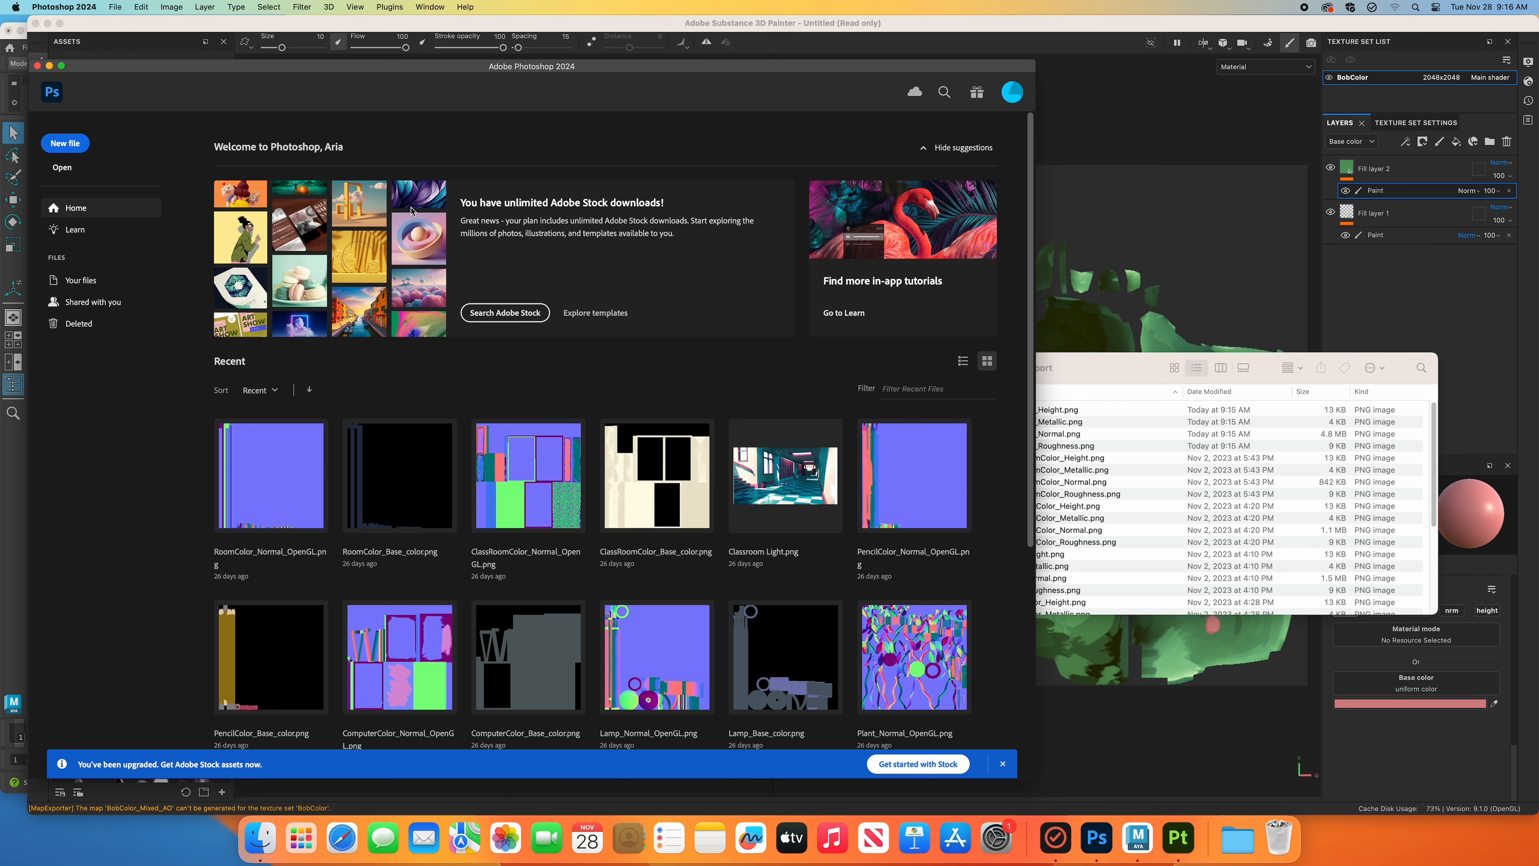
click(63, 168)
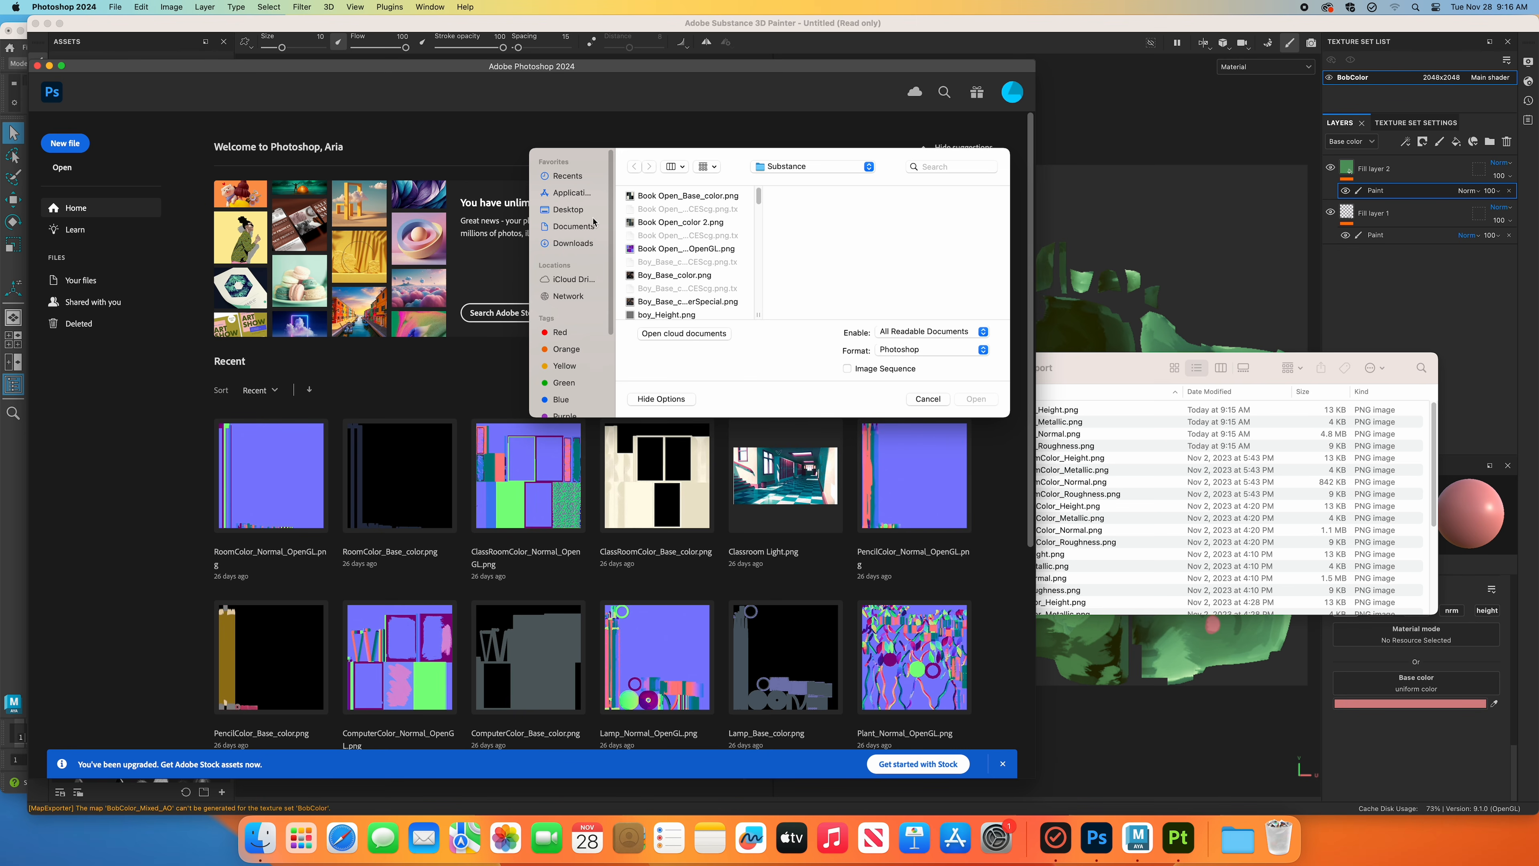
click(568, 210)
click(667, 199)
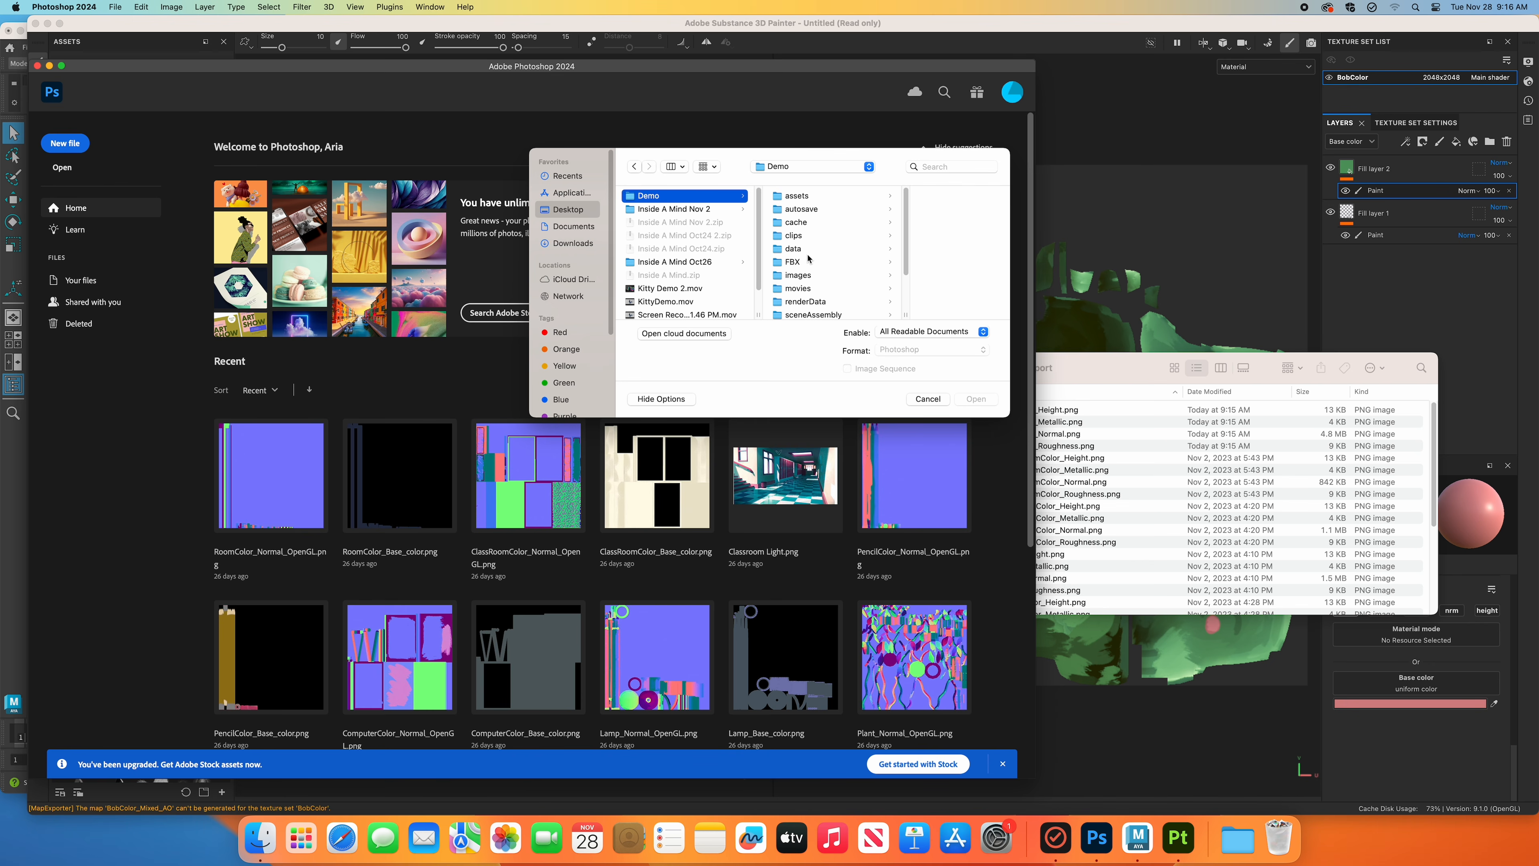
scroll(812, 313, down, 4)
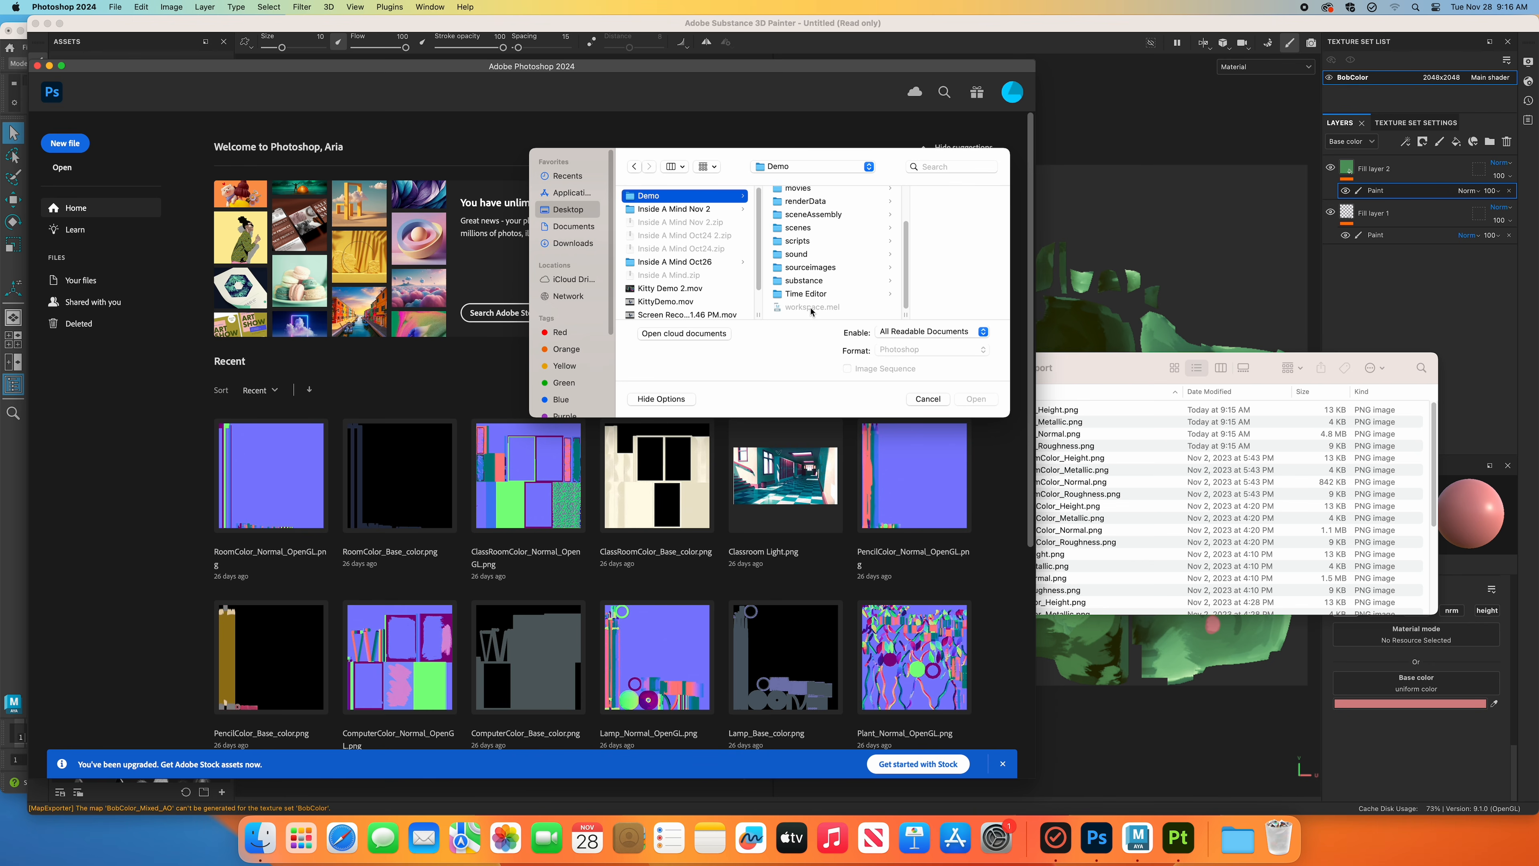
click(809, 280)
click(908, 199)
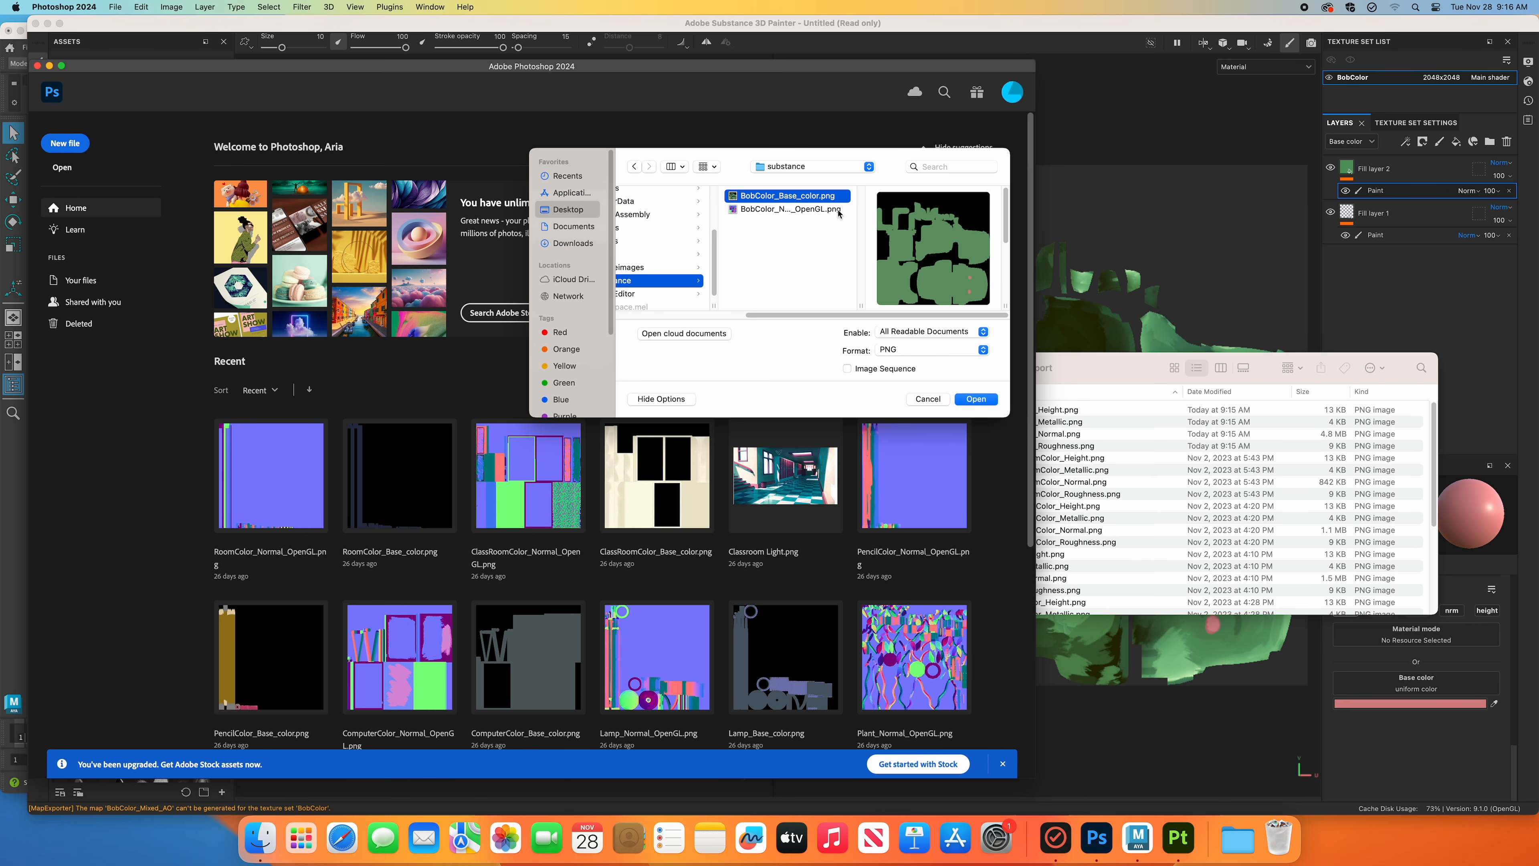
shift+click(839, 210)
click(979, 400)
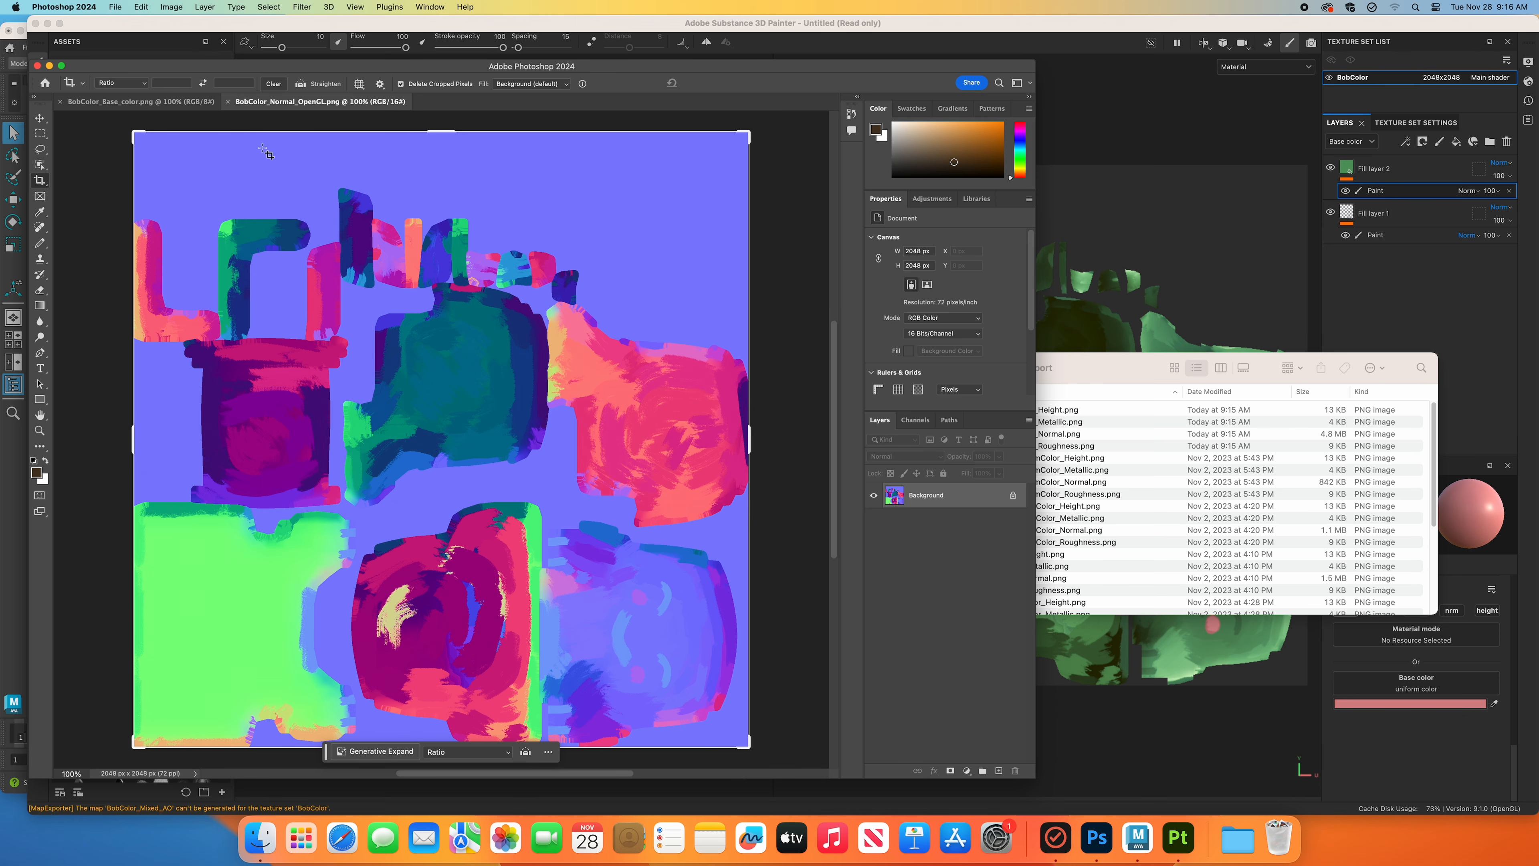
Unlock the base color image's background layer and copy the image into the BobColor_Normal_OpenGL.png document as a new layer.
click(161, 103)
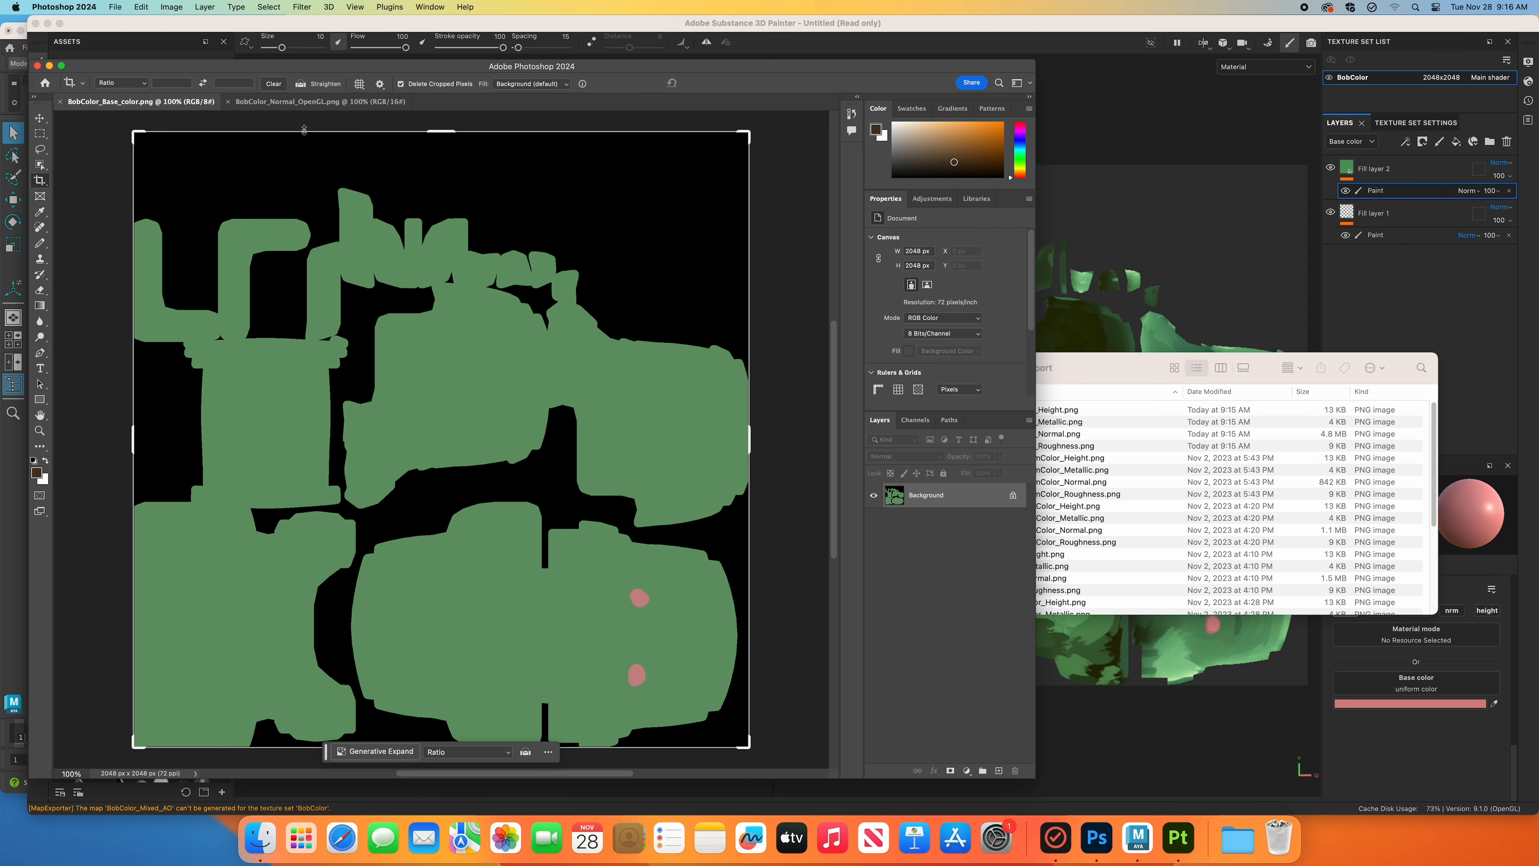
click(349, 104)
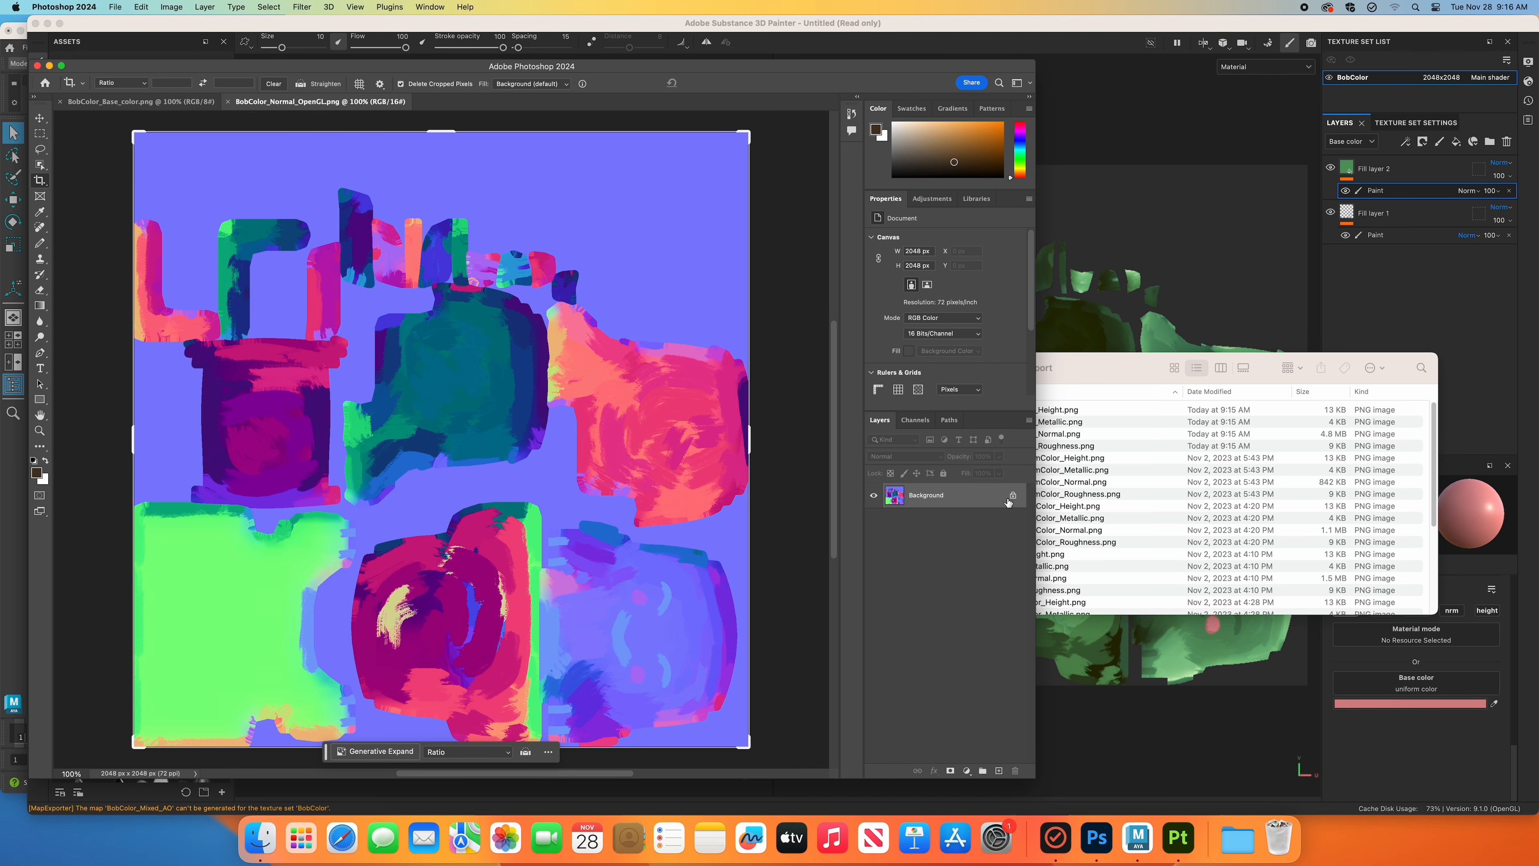
click(186, 106)
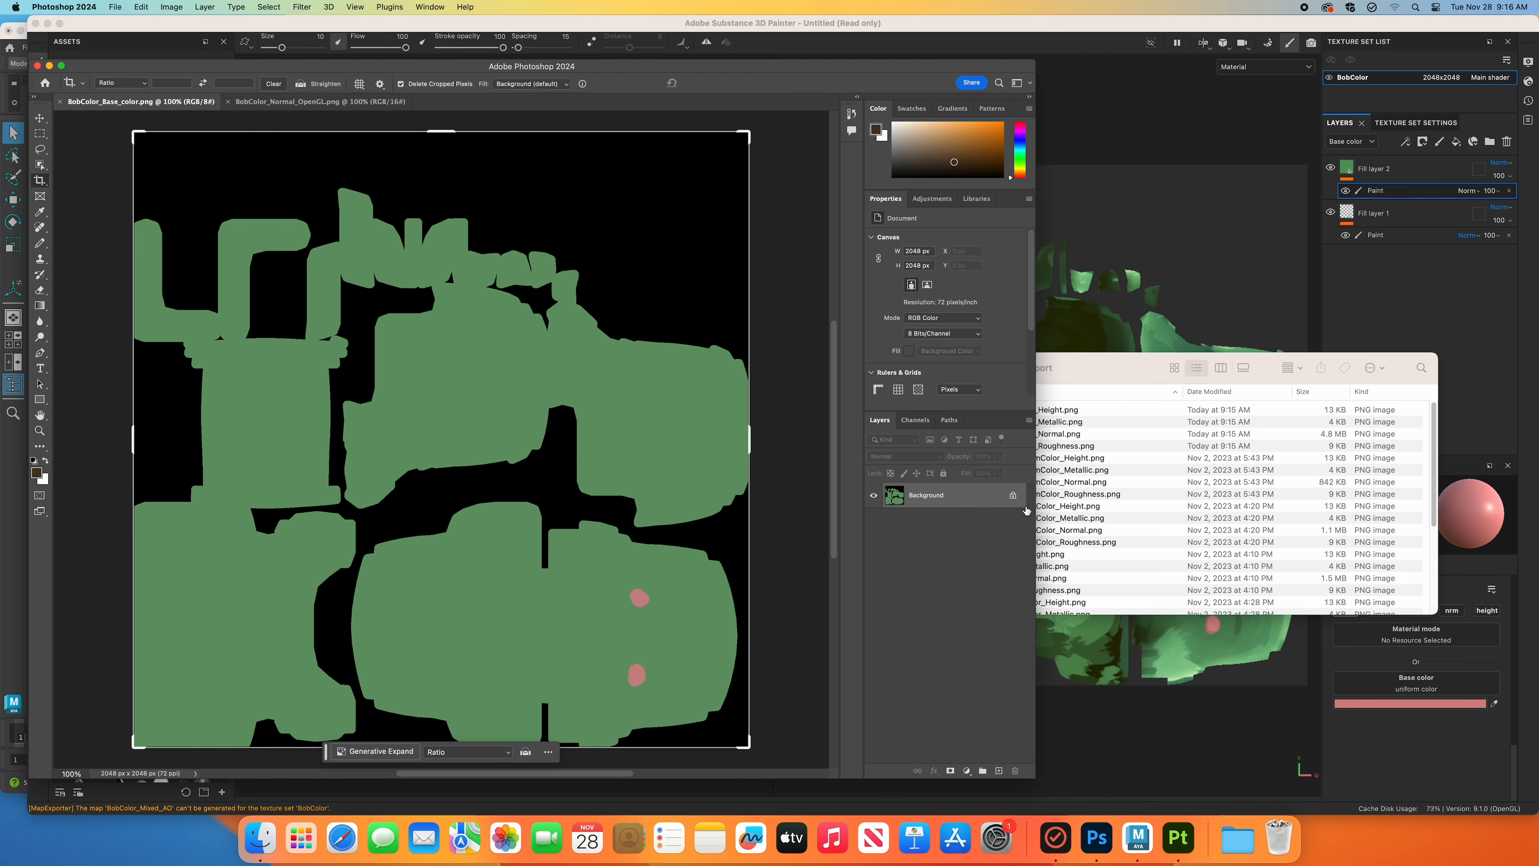
click(1012, 495)
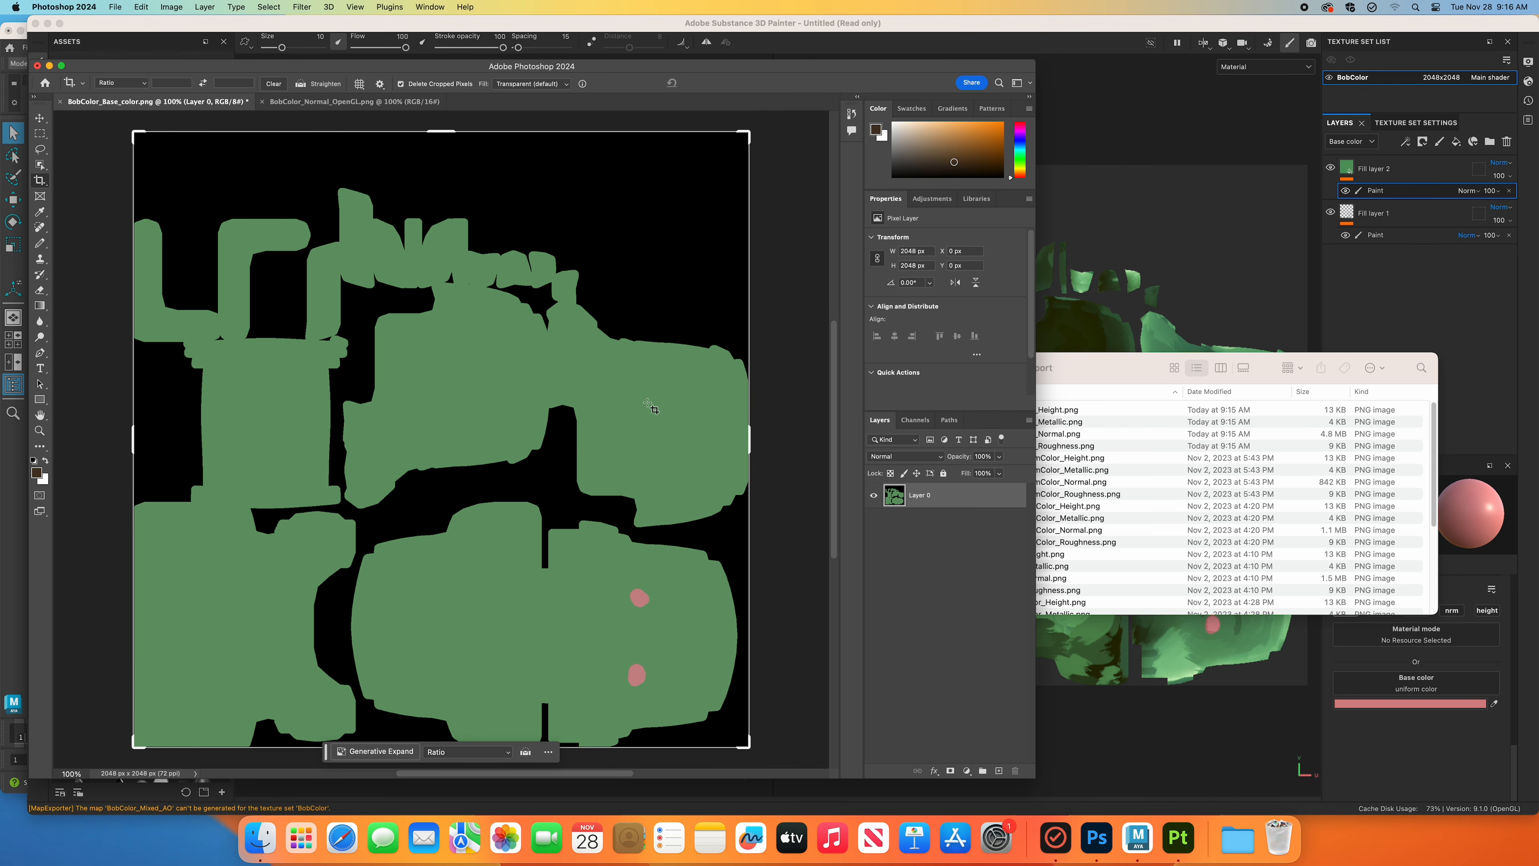
click(354, 101)
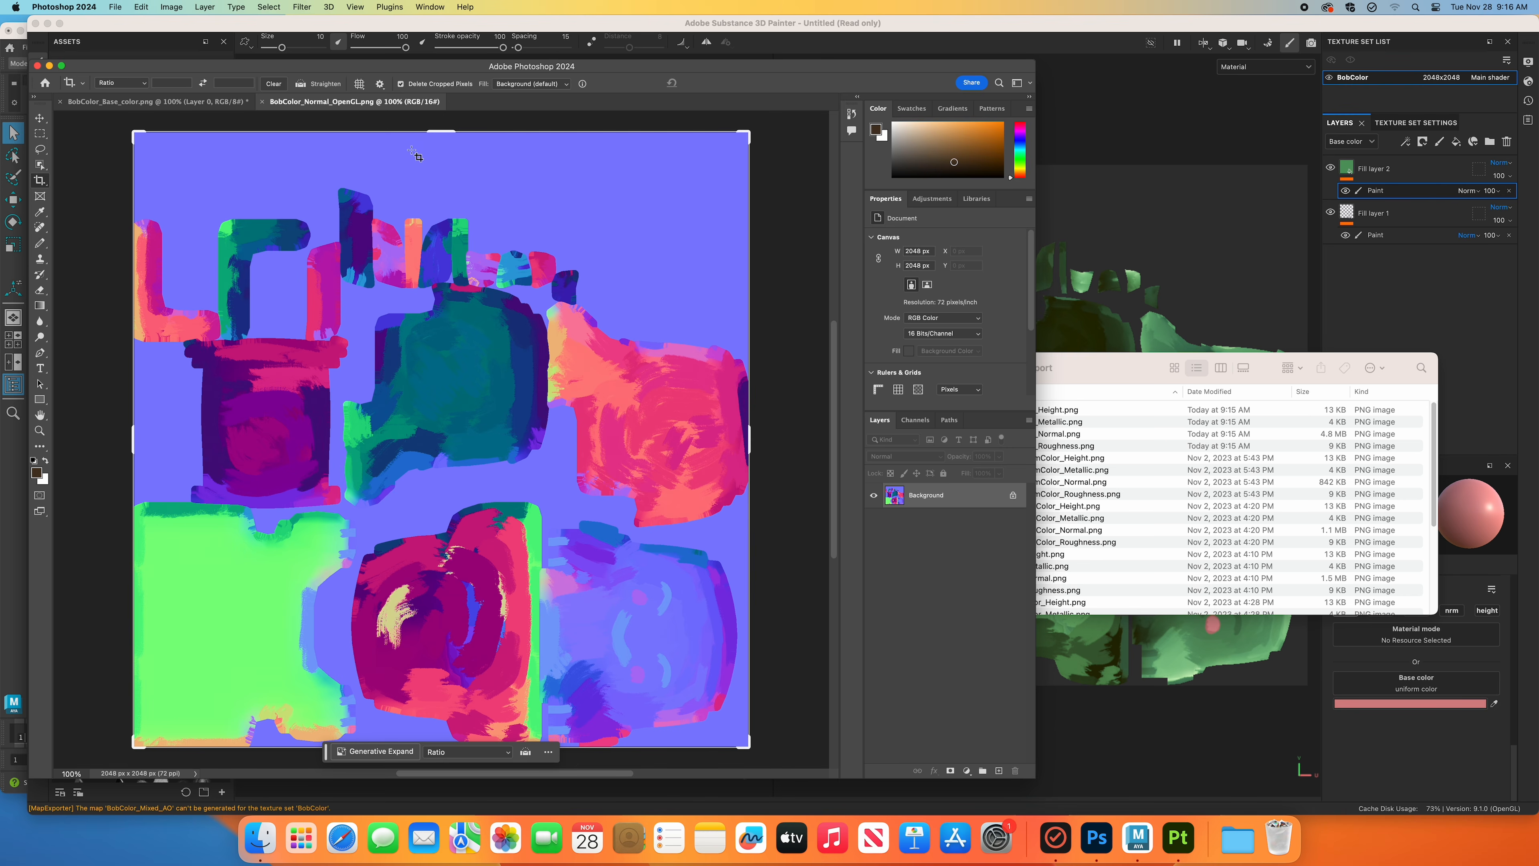
key(super+v)
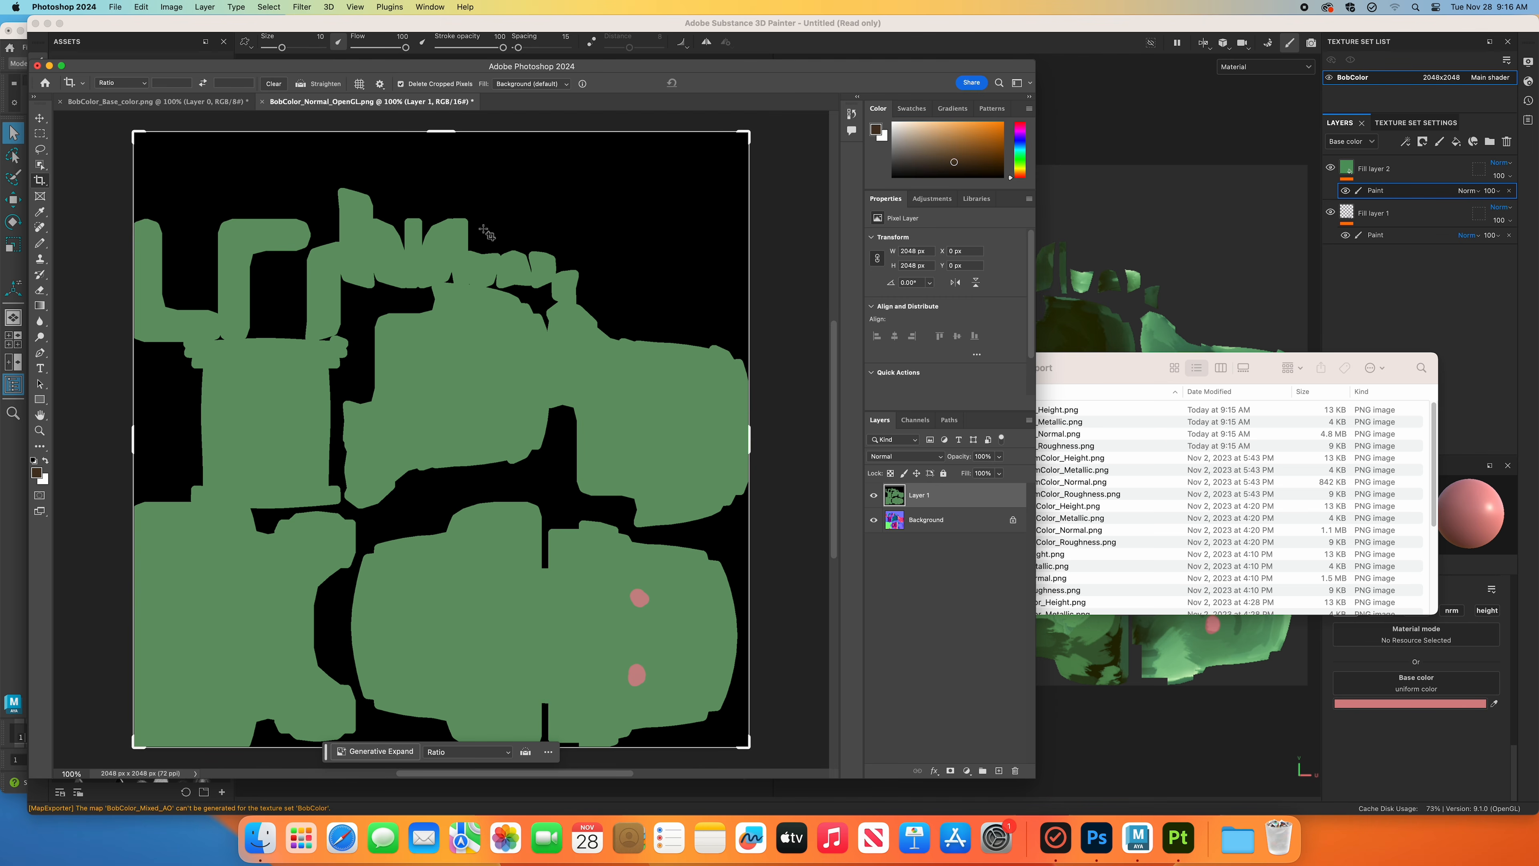
Unlock the normal map's background layer and set the blend mode of the base color layer above it to Color.
click(1011, 519)
click(902, 456)
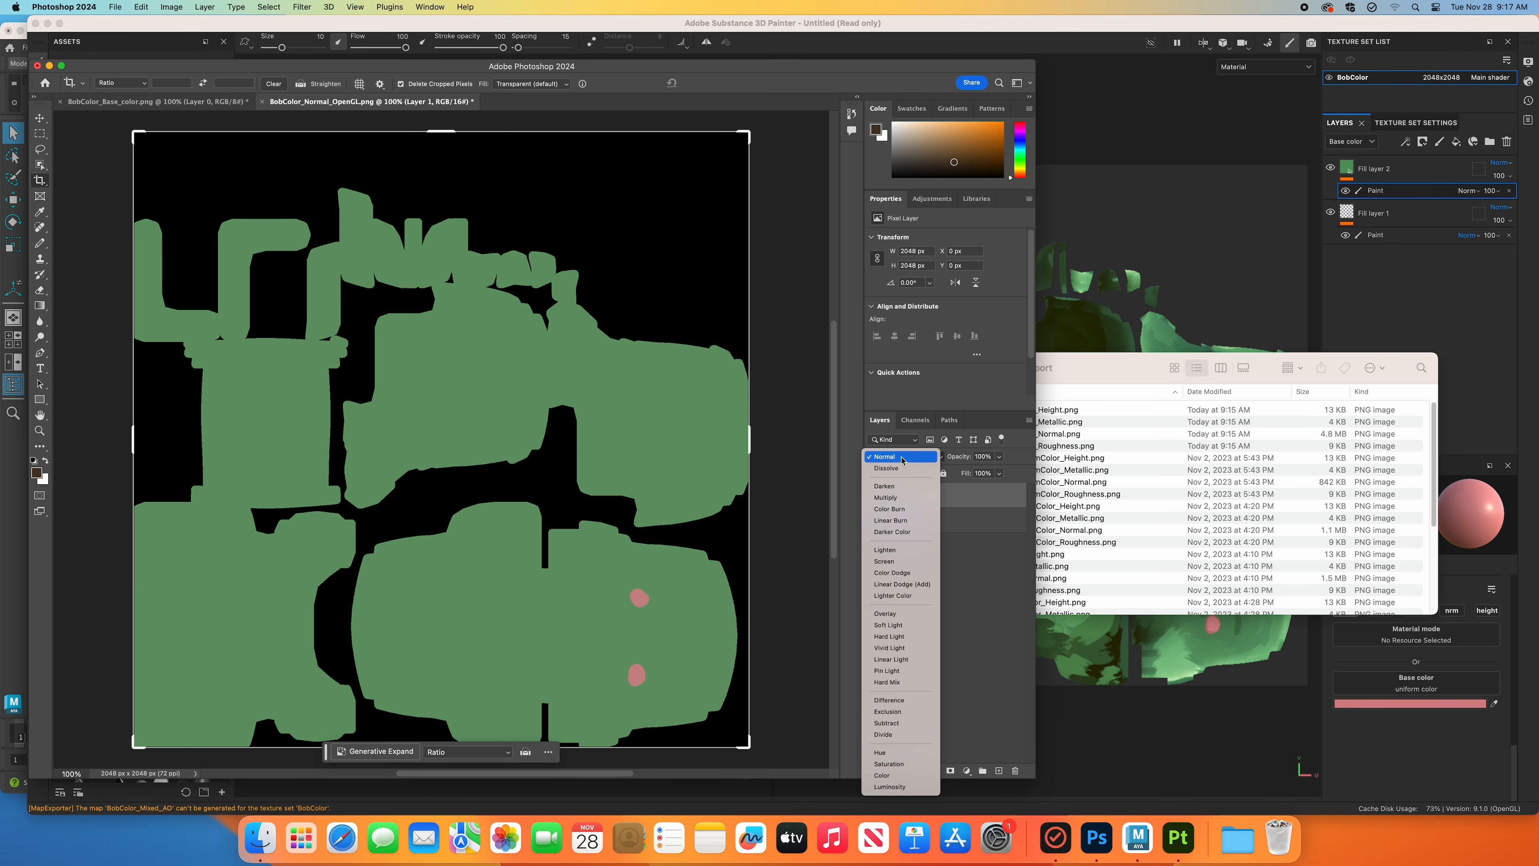
click(897, 775)
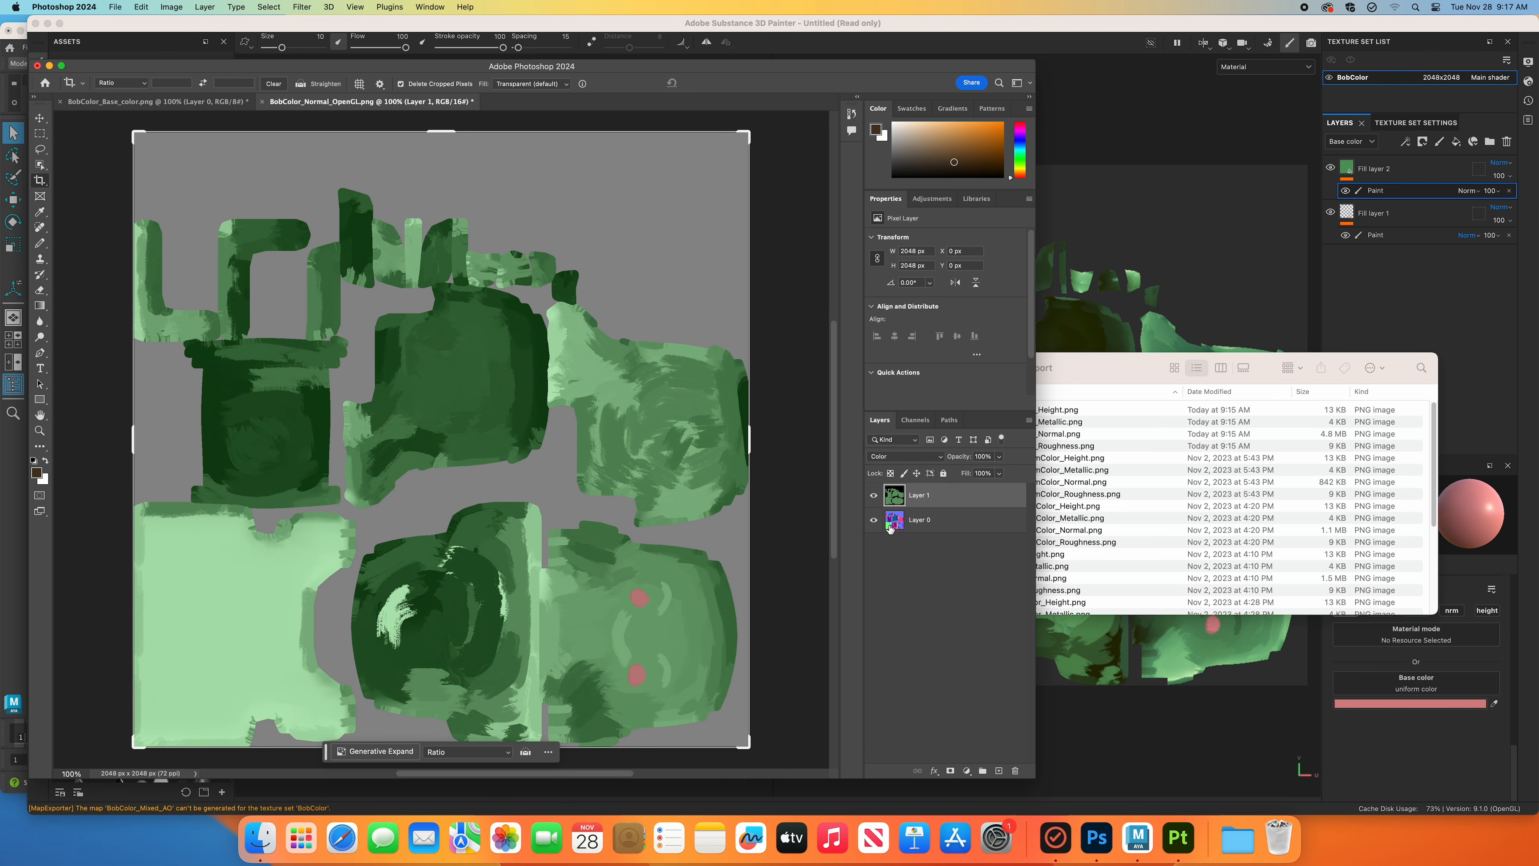
Export the combined normal map and base color image as a 2048 x 2048 px PNG at 100% scale.
click(920, 526)
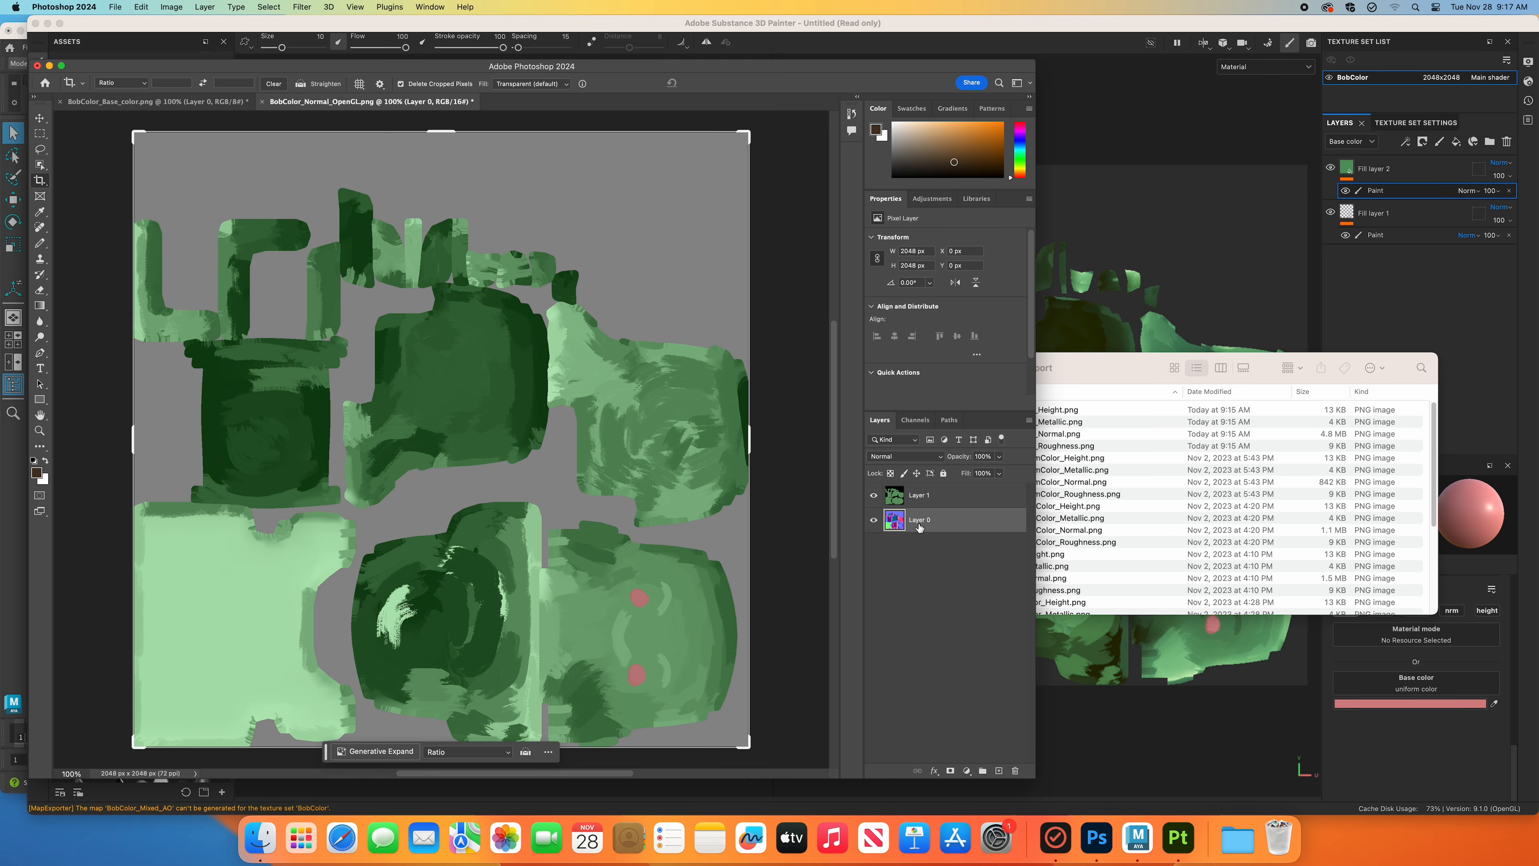
click(926, 501)
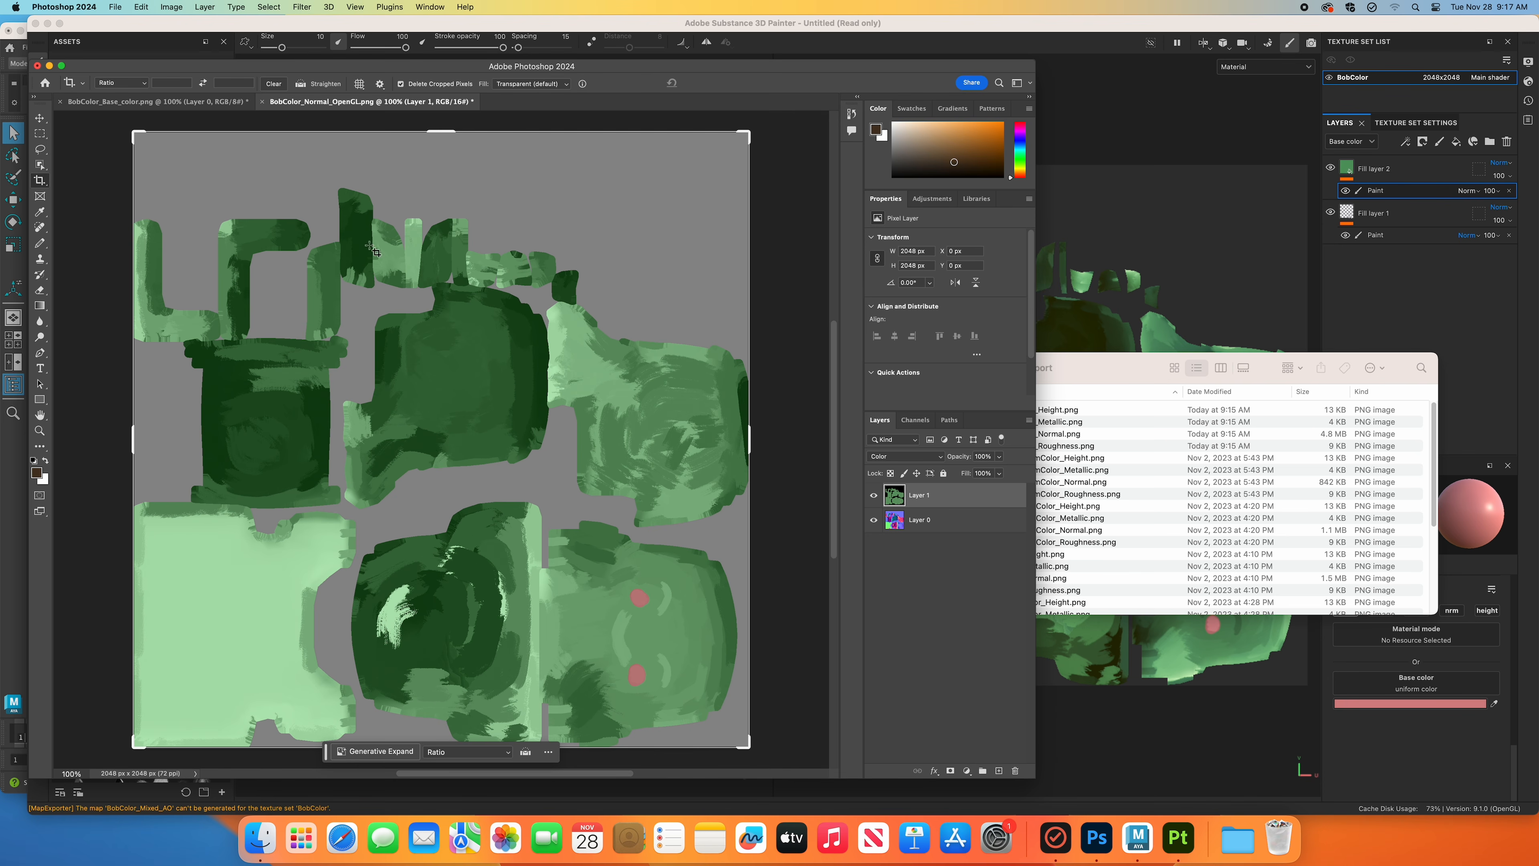
click(115, 7)
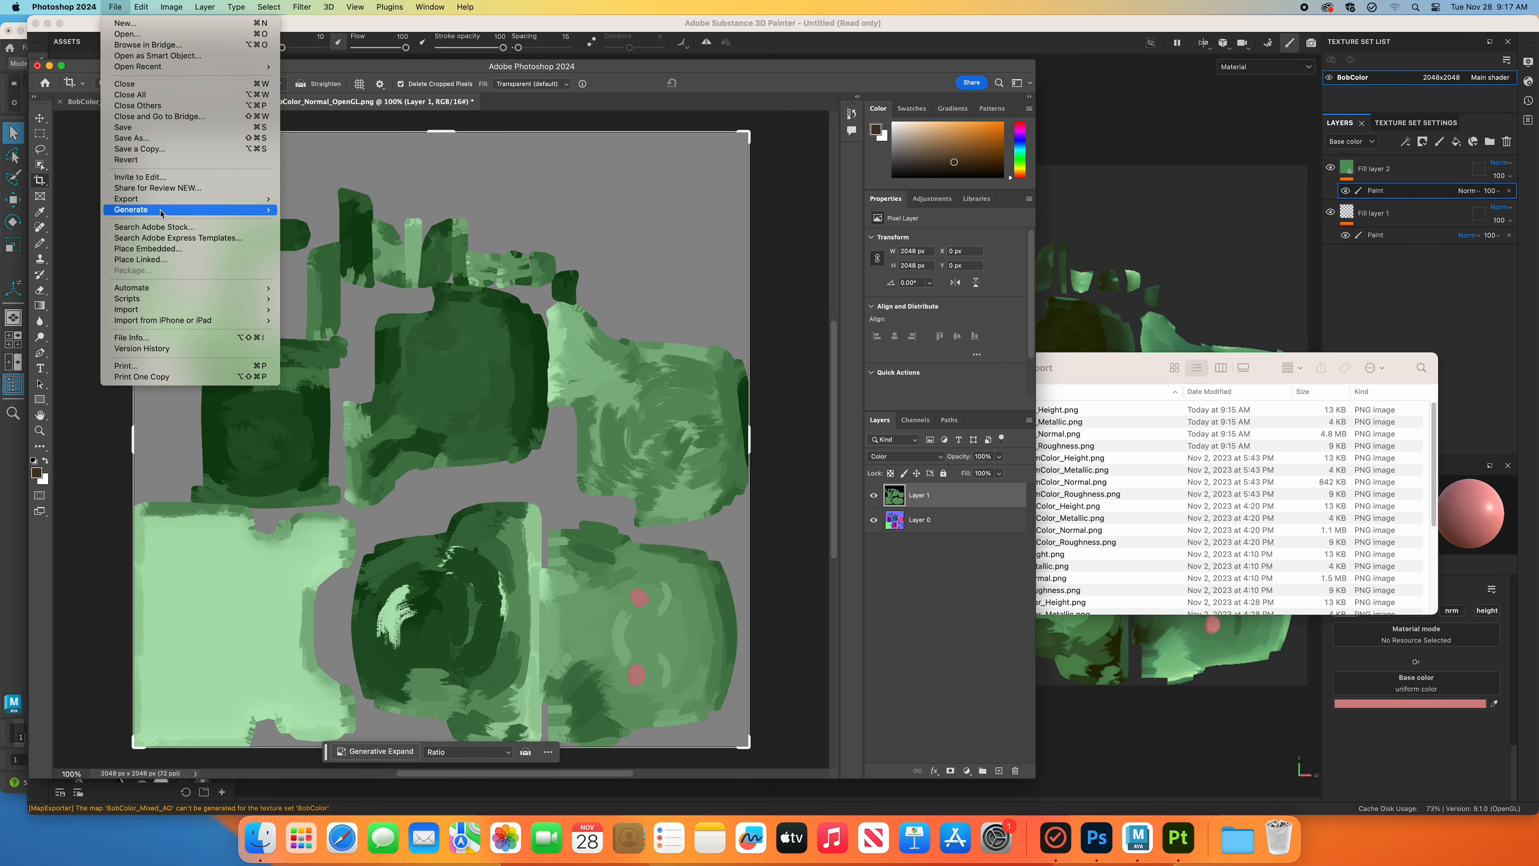
mouse_move(182, 199)
click(330, 210)
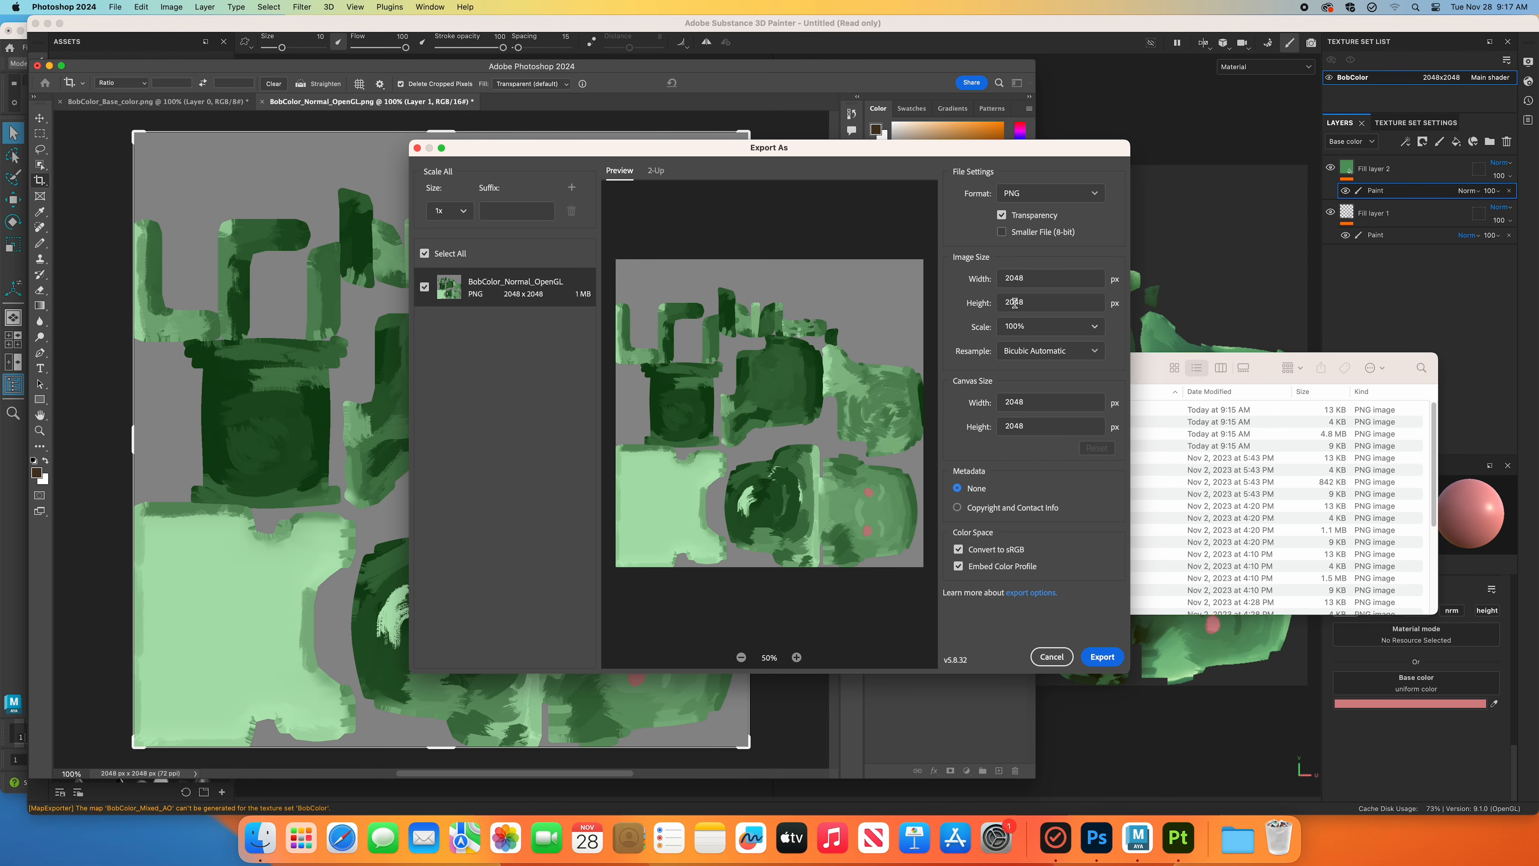
click(1117, 659)
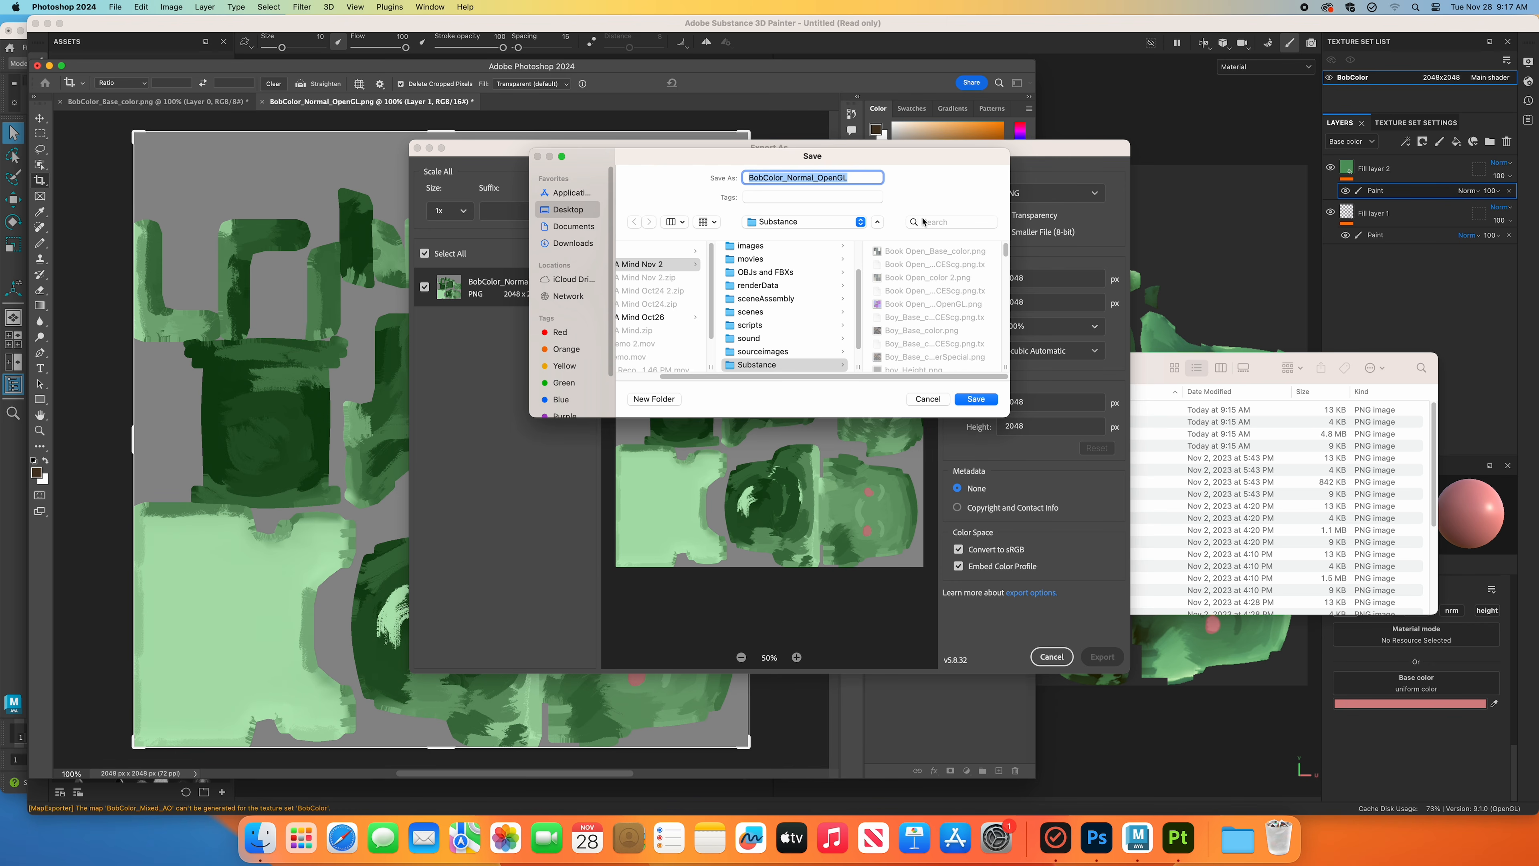
Save the exported image in the Desktop's Demo/substance folder, replacing BobColor_Base_color.png.
click(568, 209)
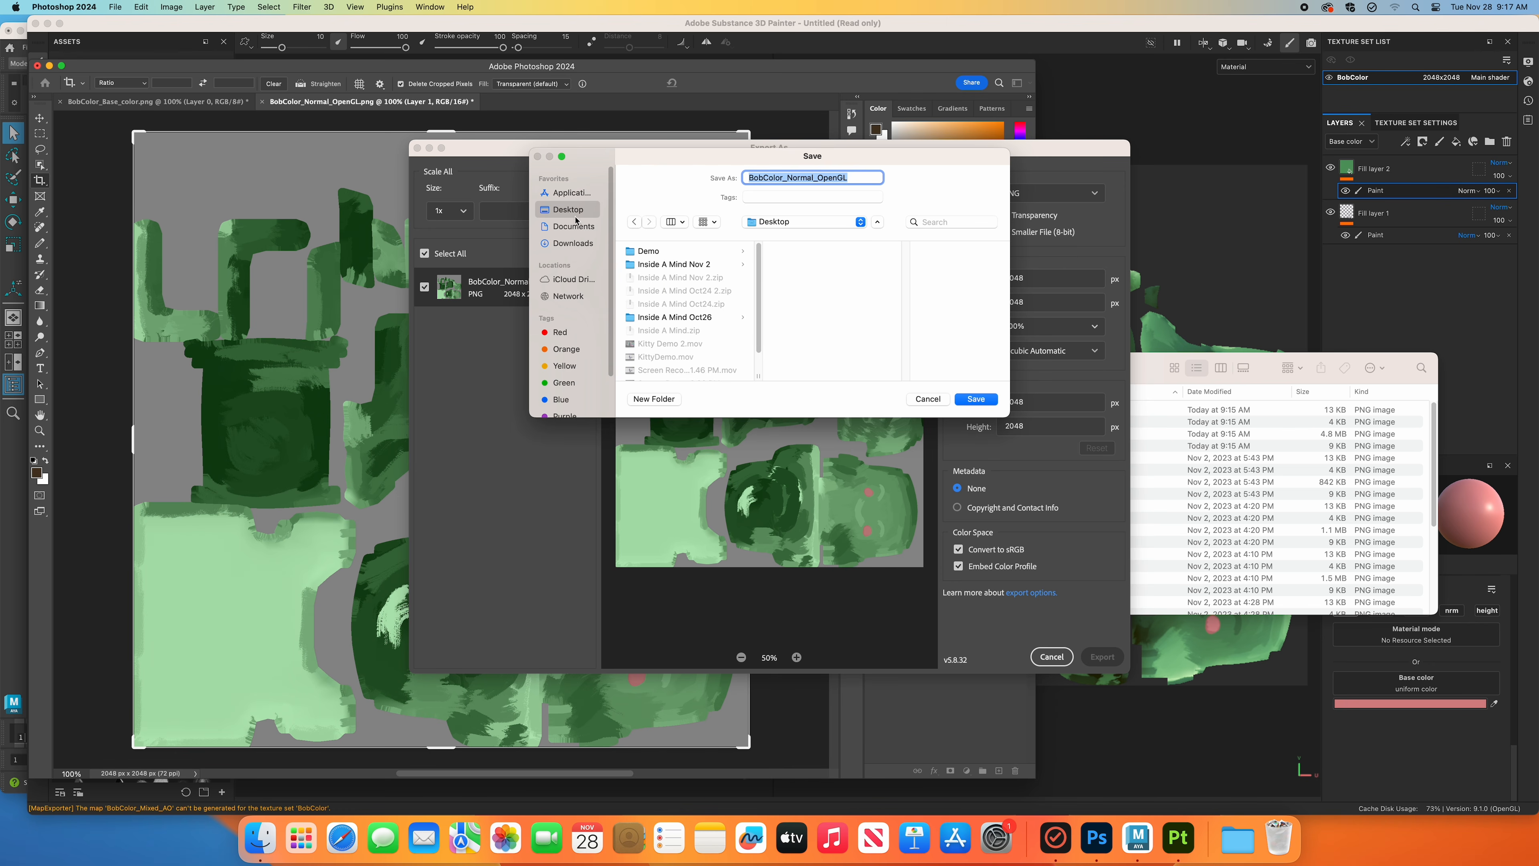
click(674, 252)
scroll(809, 321, down, 3)
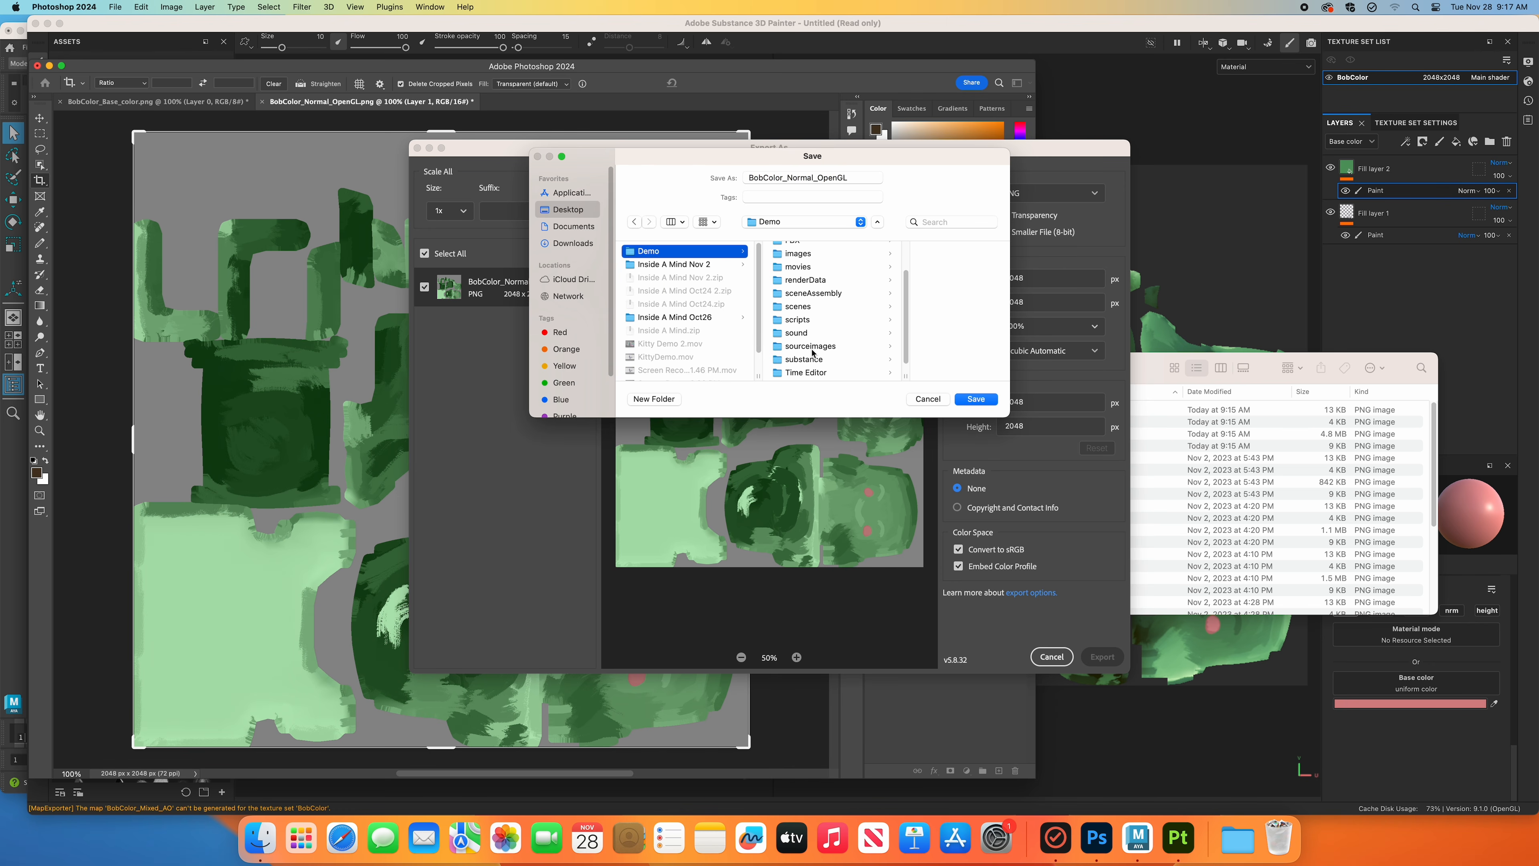
click(803, 359)
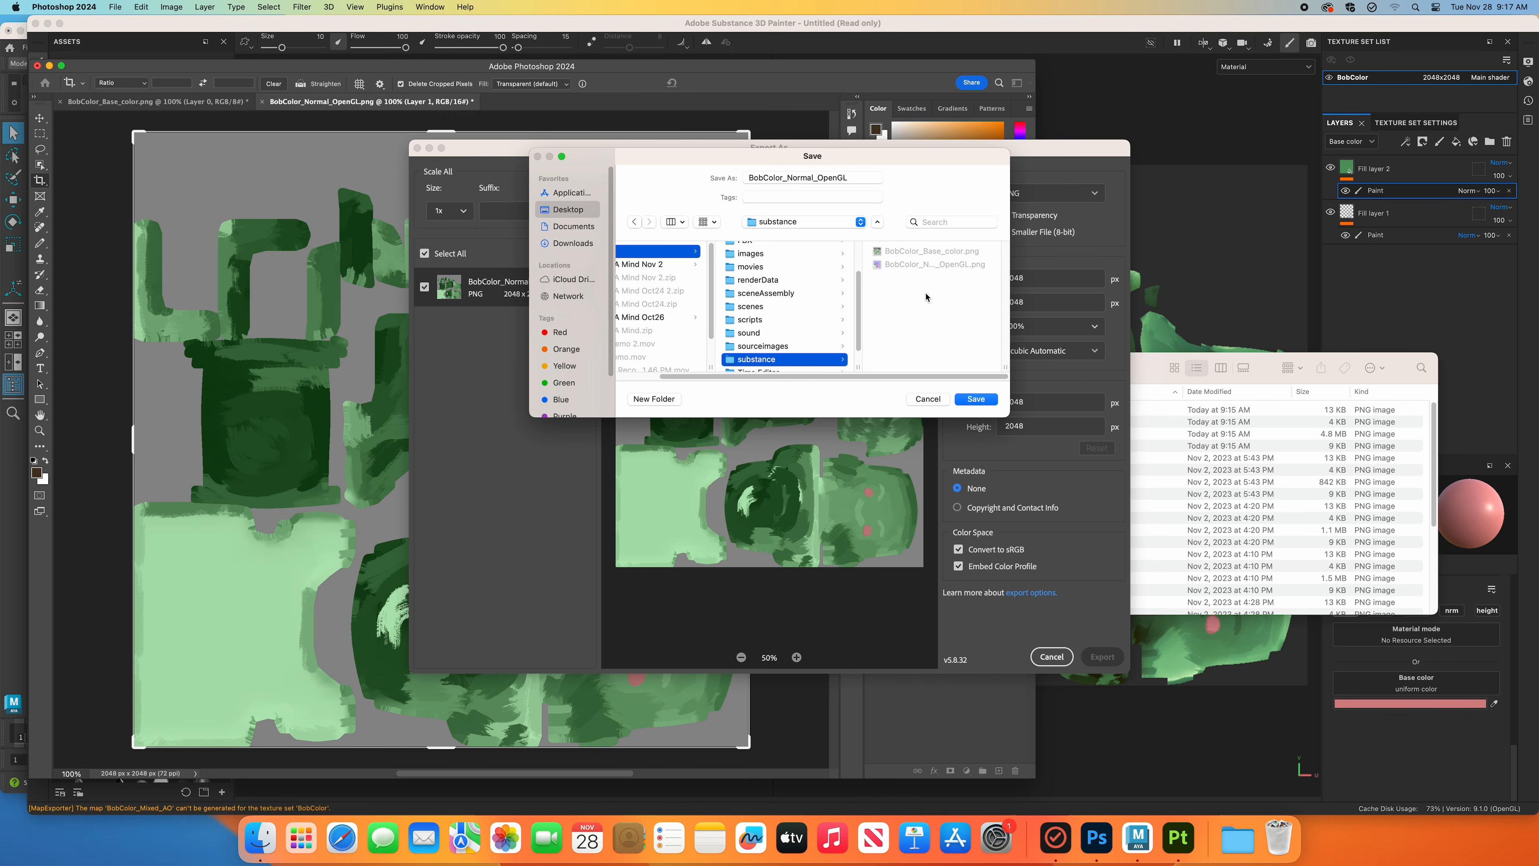
click(917, 252)
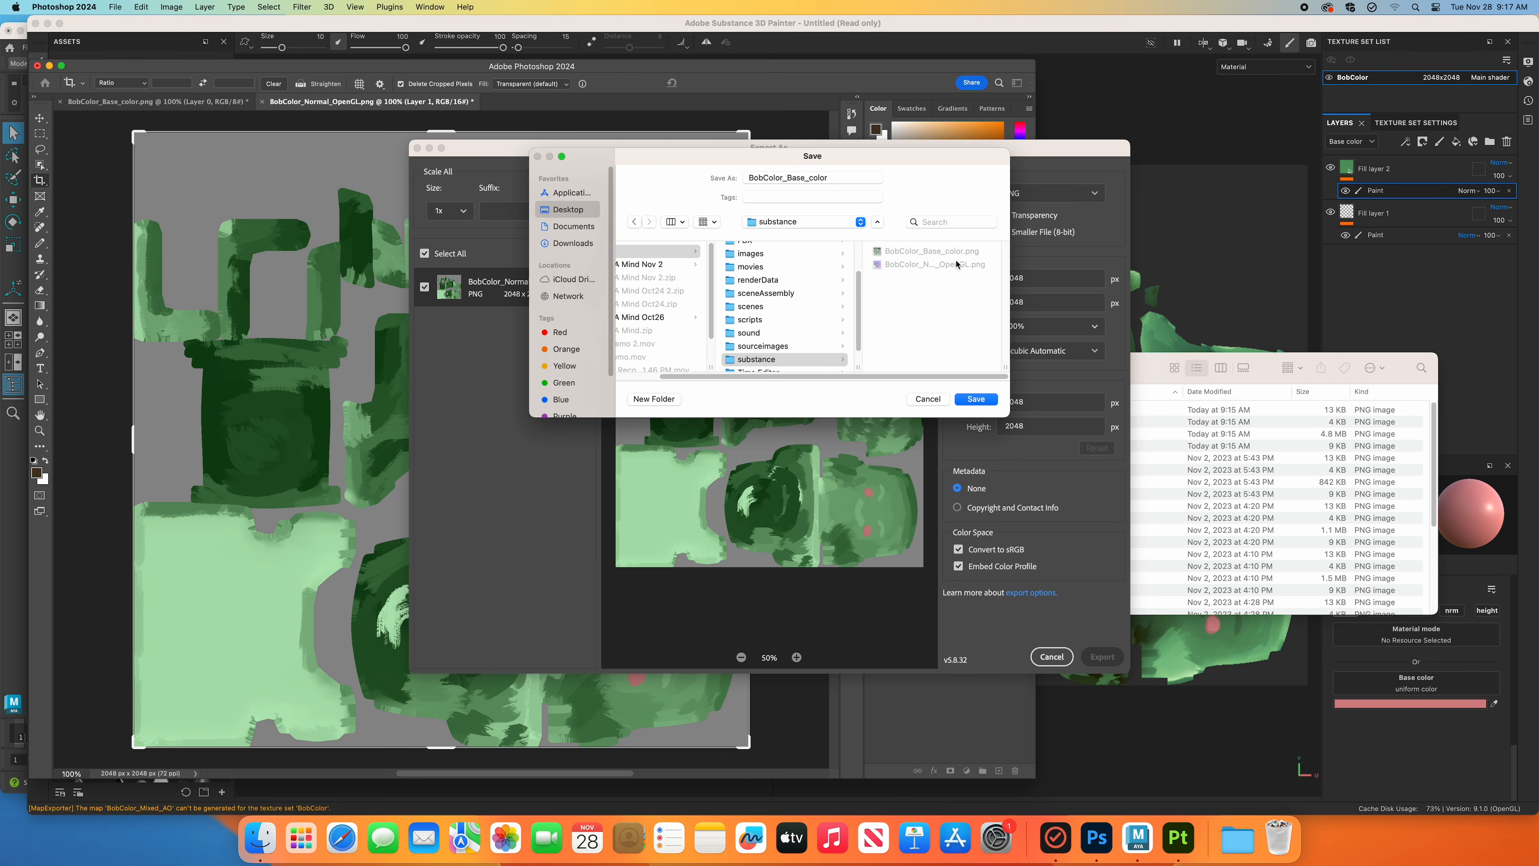
click(975, 398)
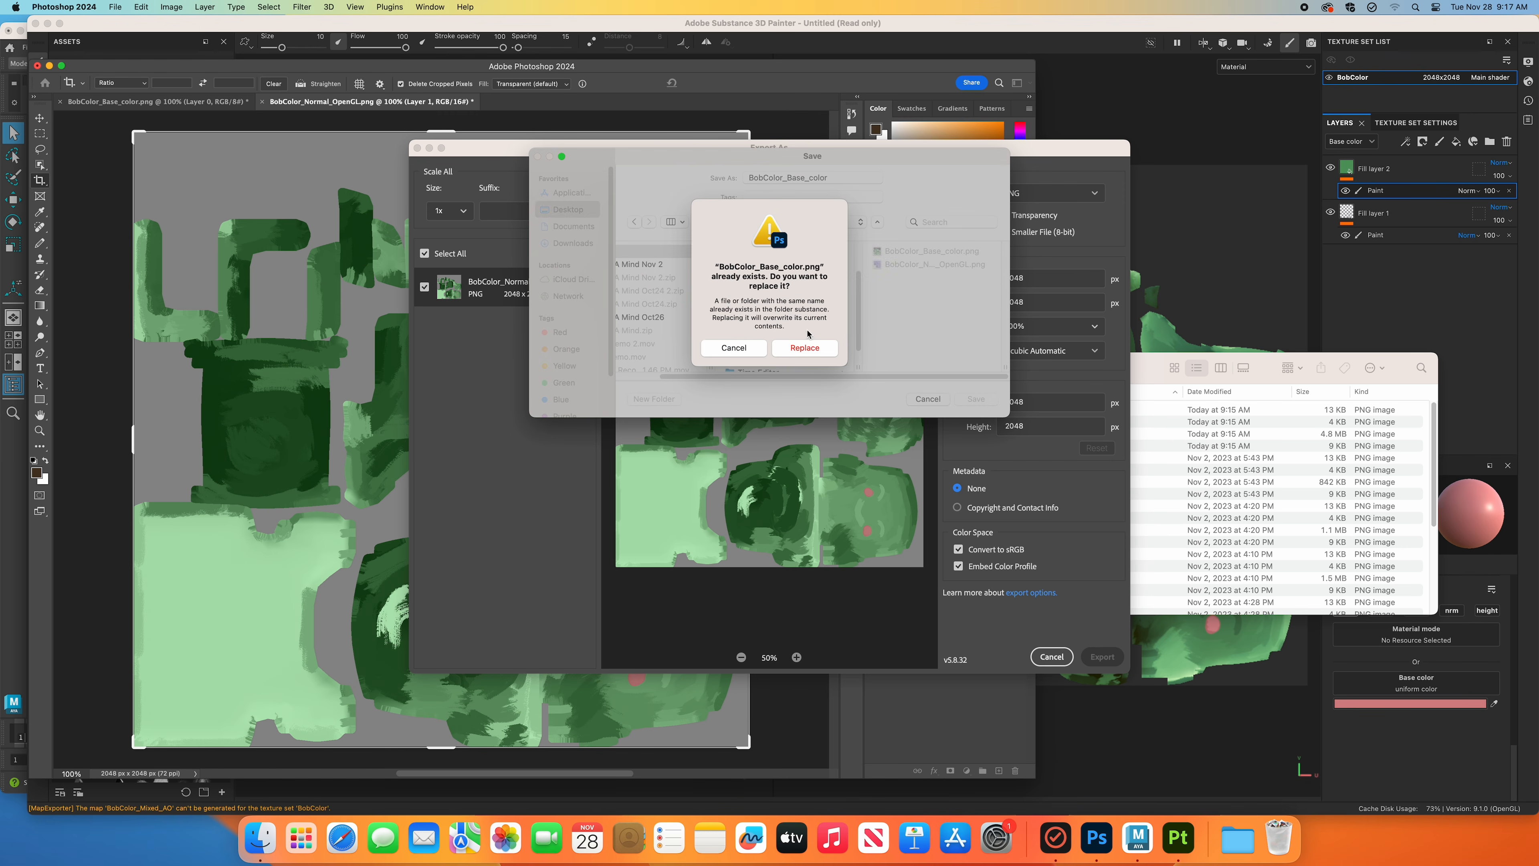
click(798, 347)
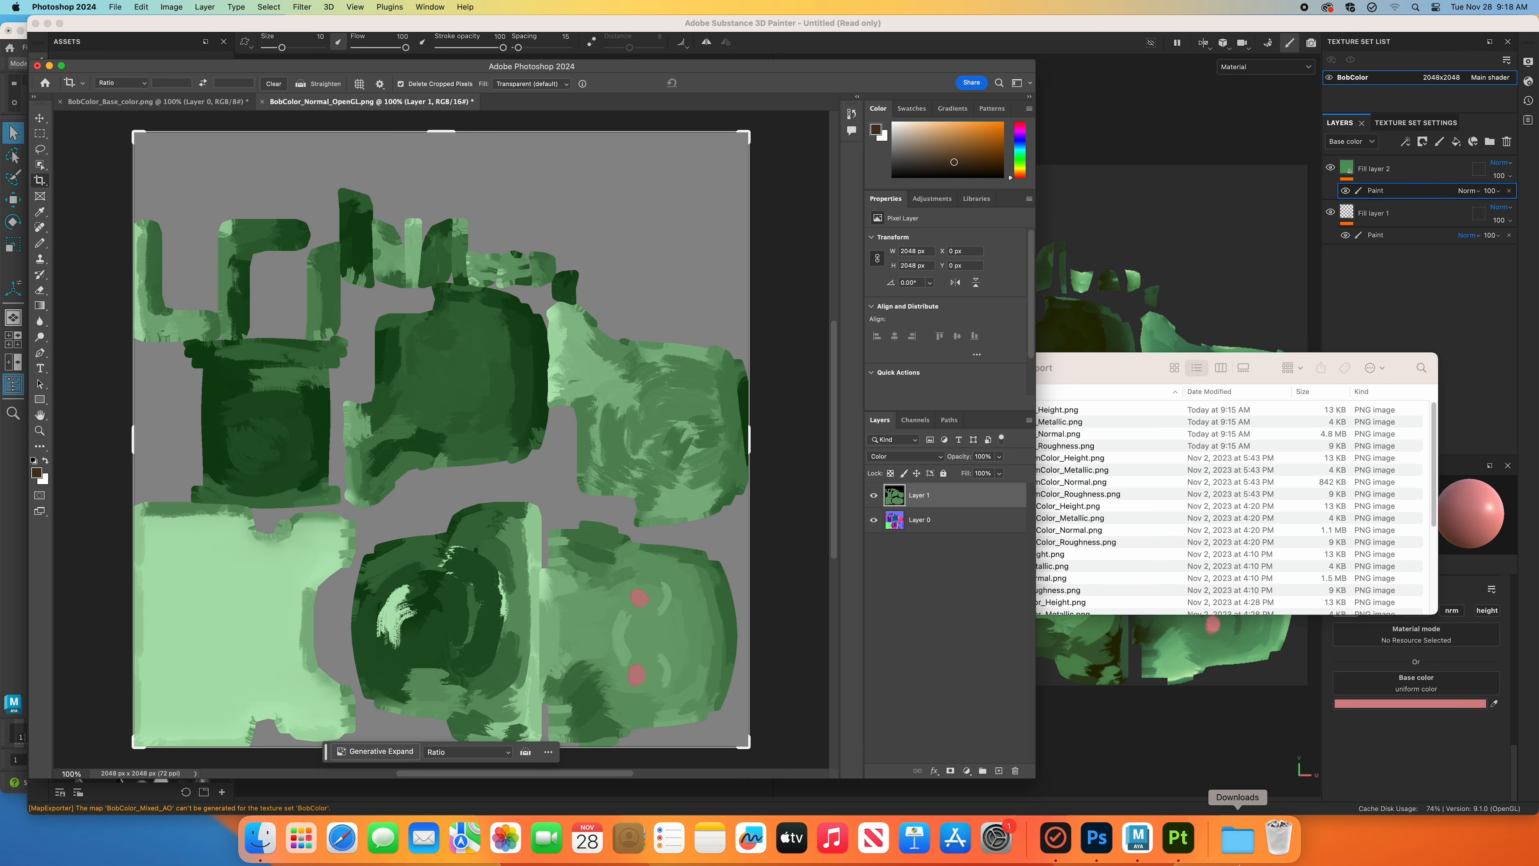
Switch to Maya, close the UV Editor, and open the Hypershade in a repositioned, taller window.
click(1125, 835)
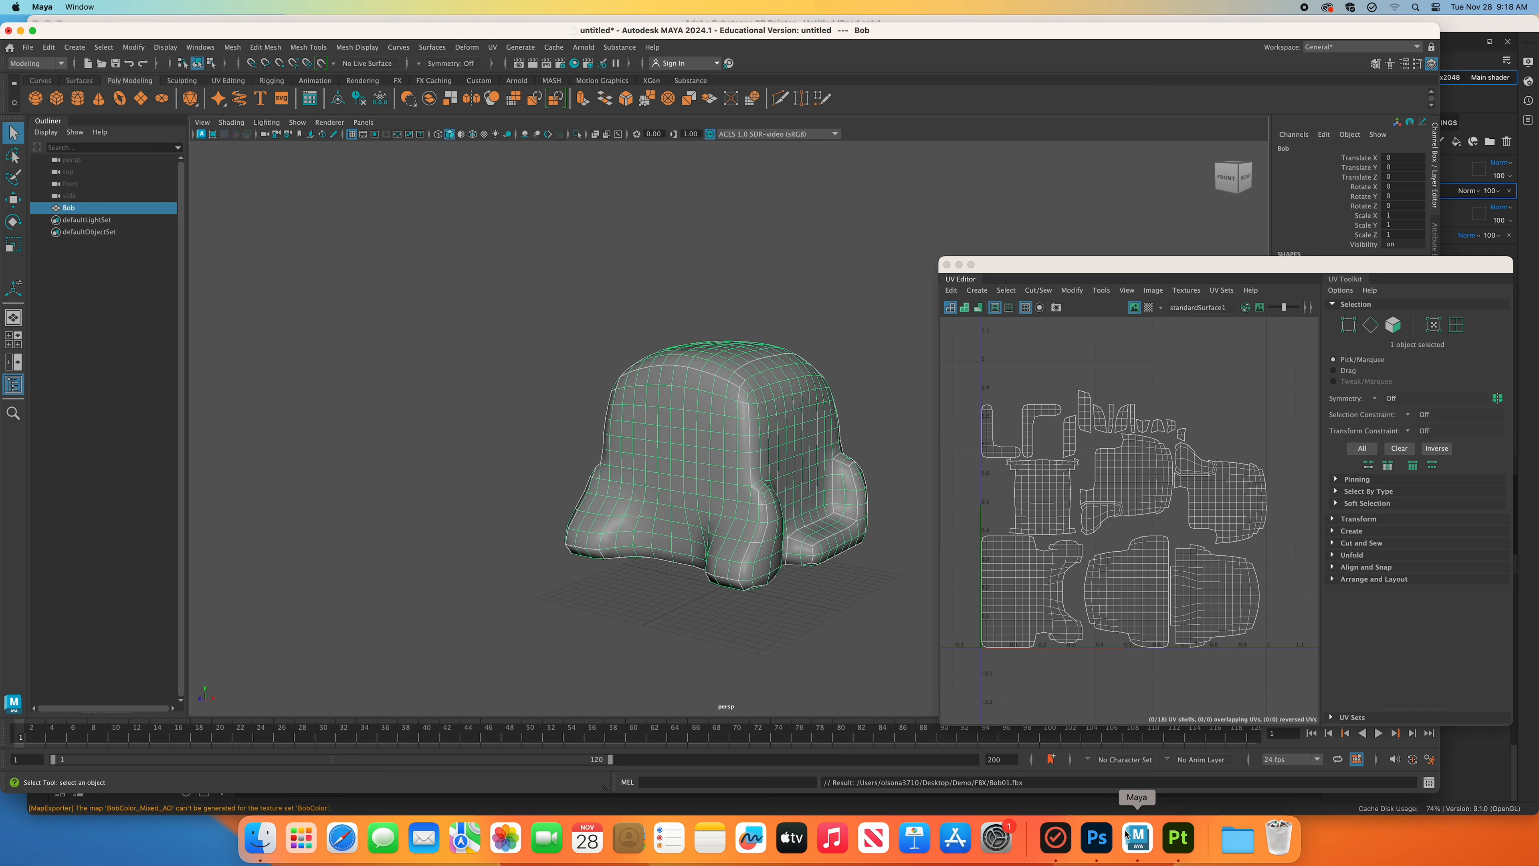
click(946, 264)
click(879, 281)
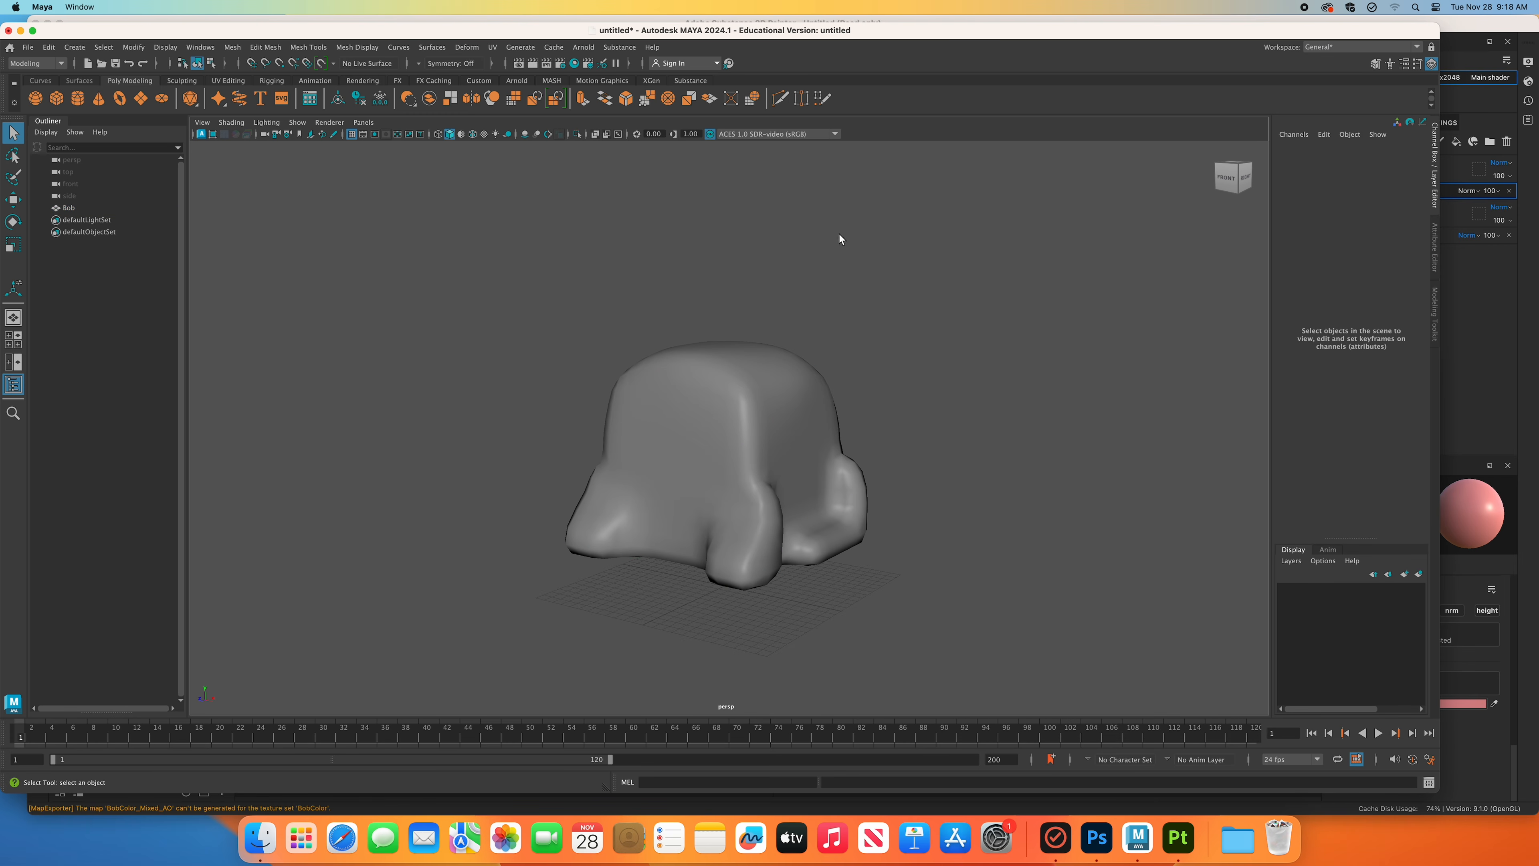
click(573, 62)
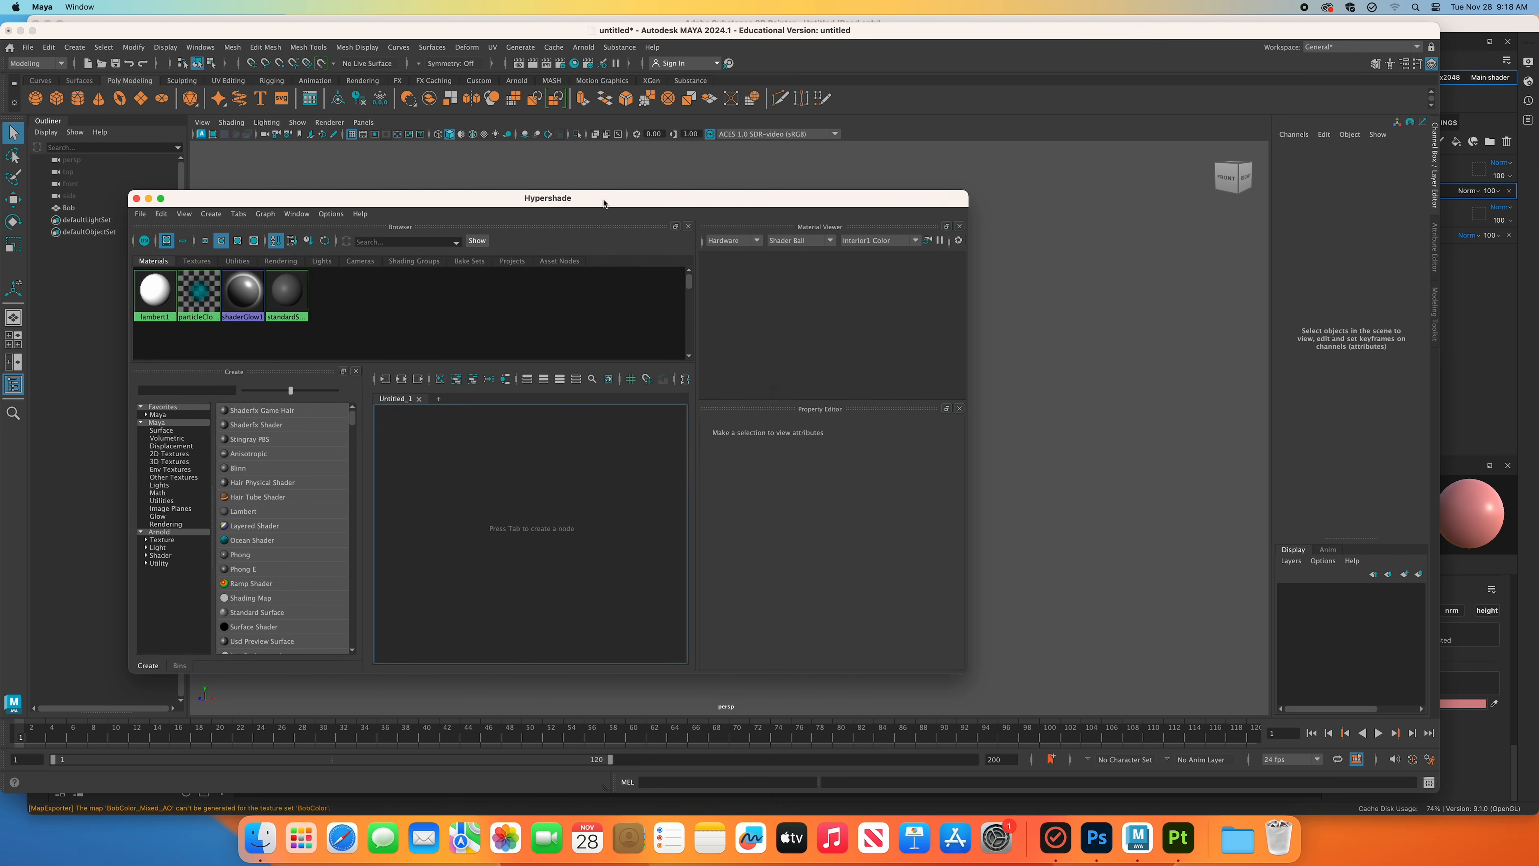
drag(598, 192, 884, 146)
drag(955, 624, 953, 699)
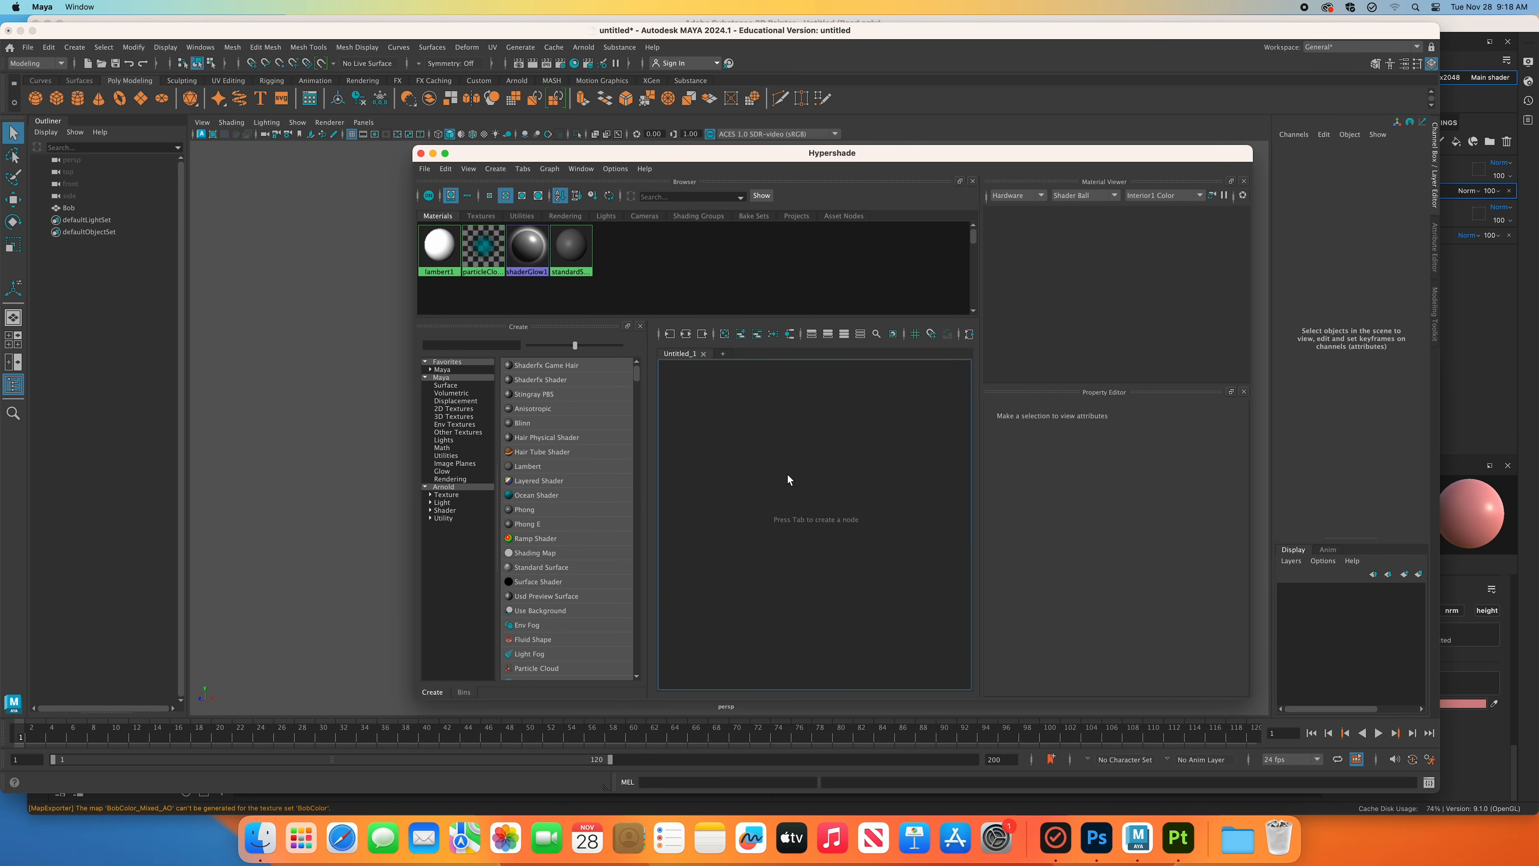
Create an aiToon material from the Arnold shaders in the Hypershade.
click(444, 489)
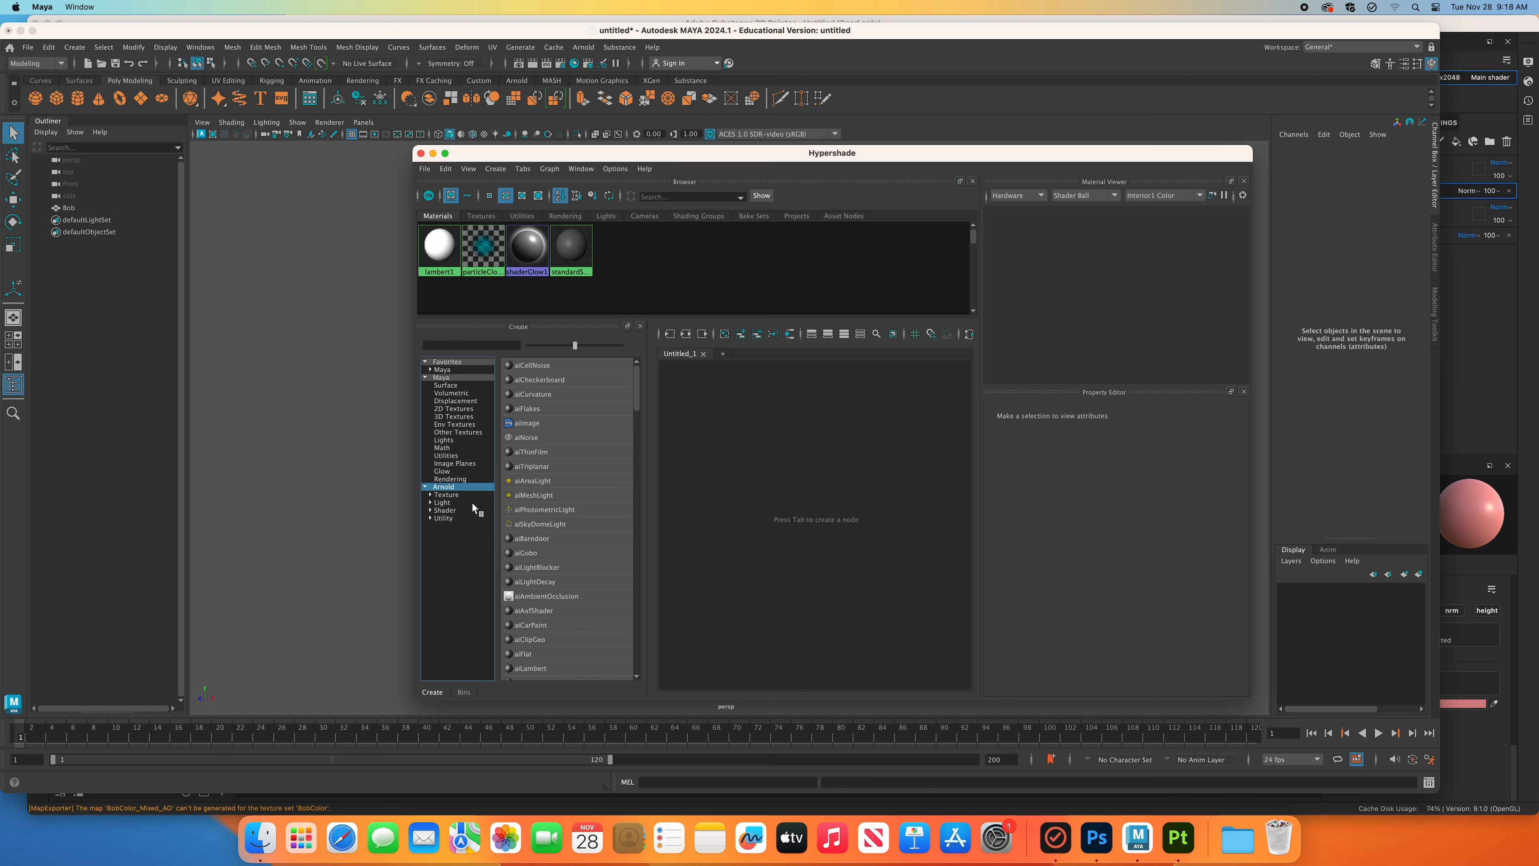
scroll(555, 567, down, 2)
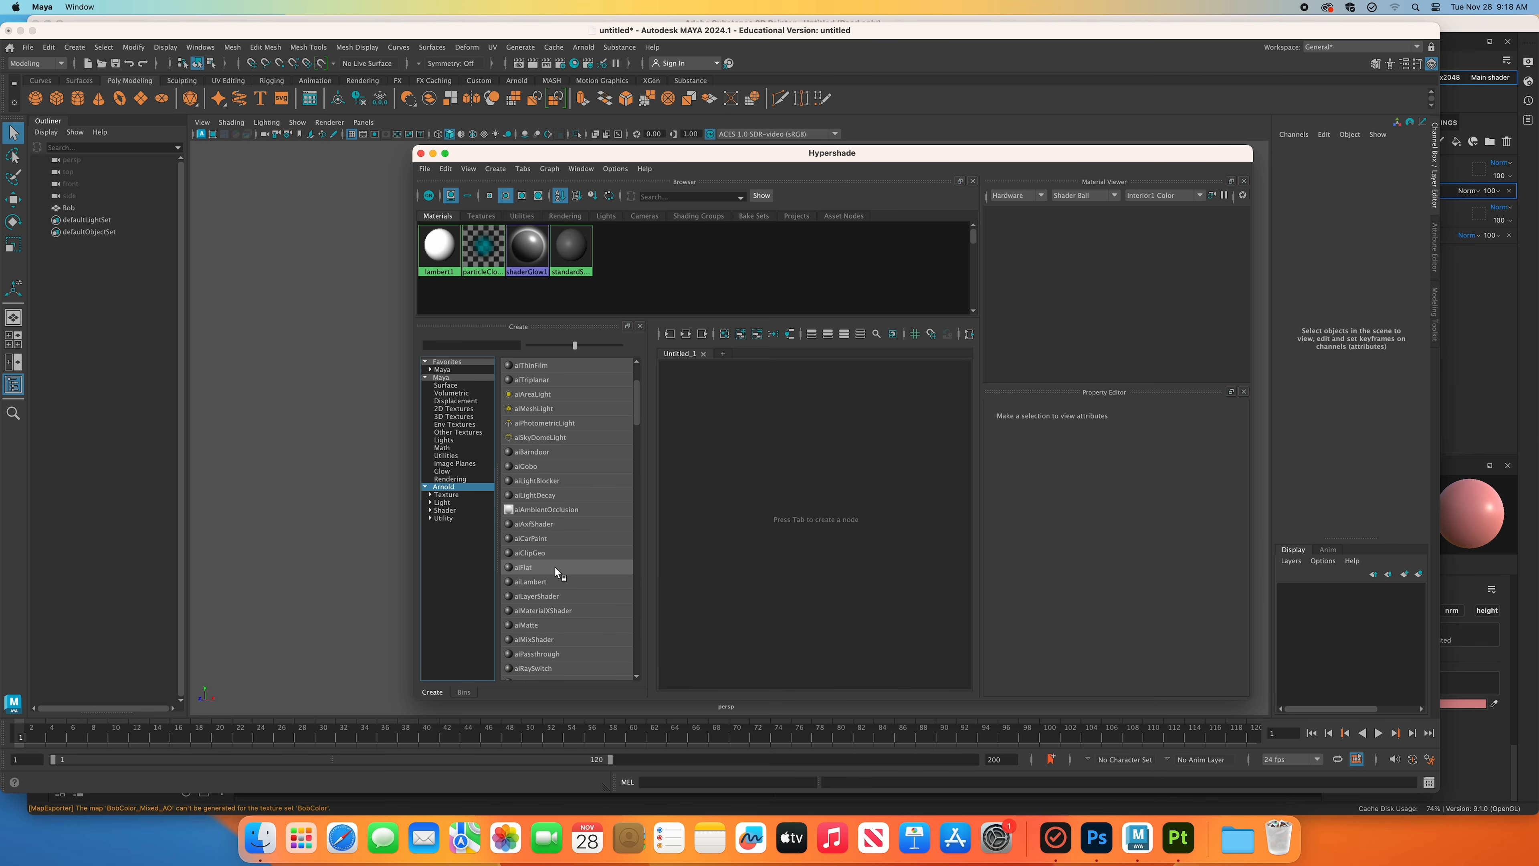
scroll(557, 558, down, 5)
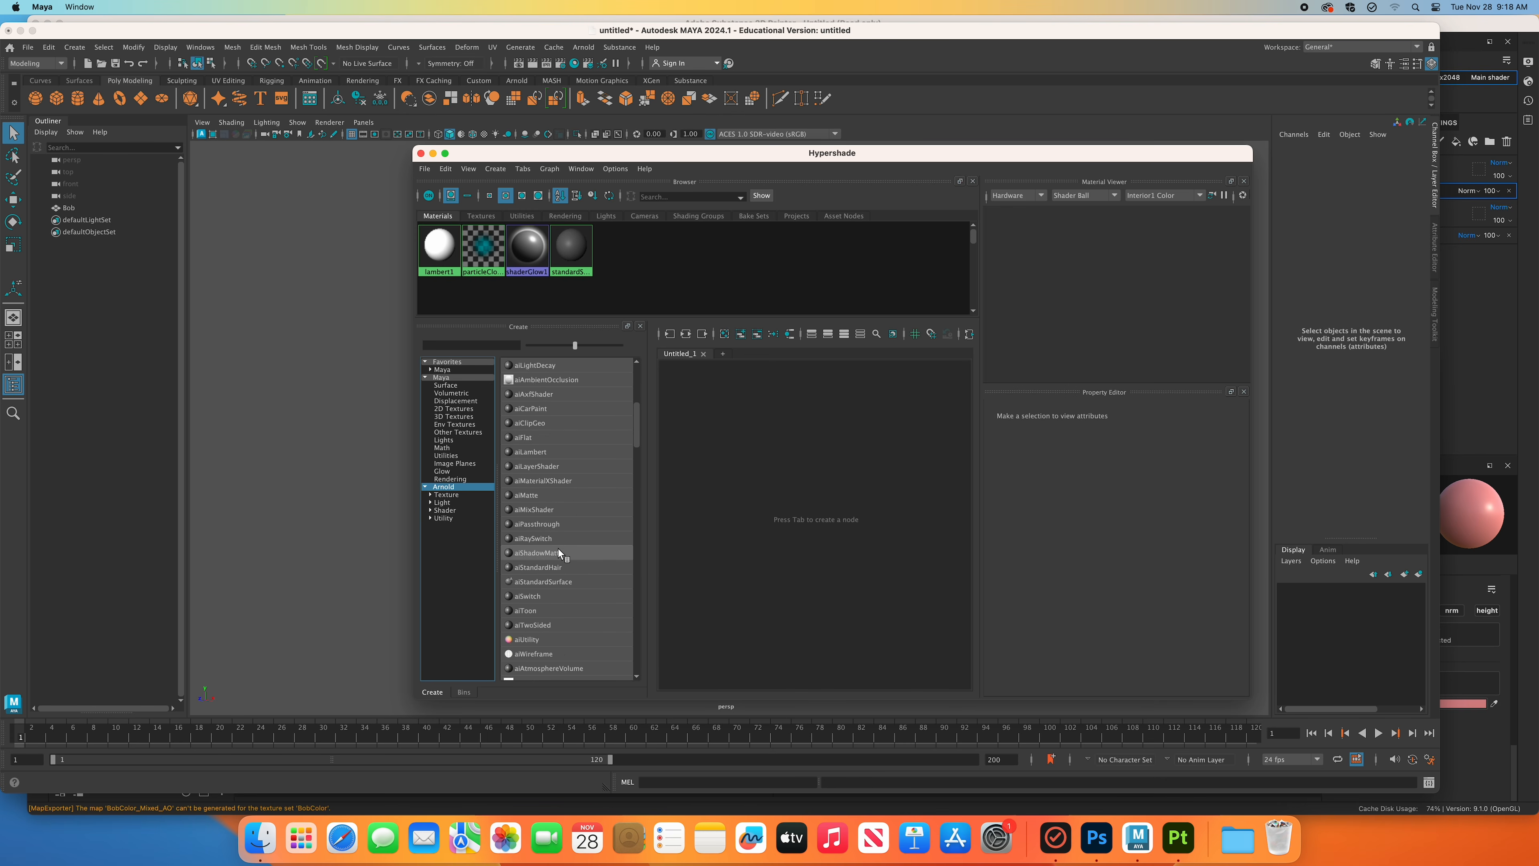
click(543, 524)
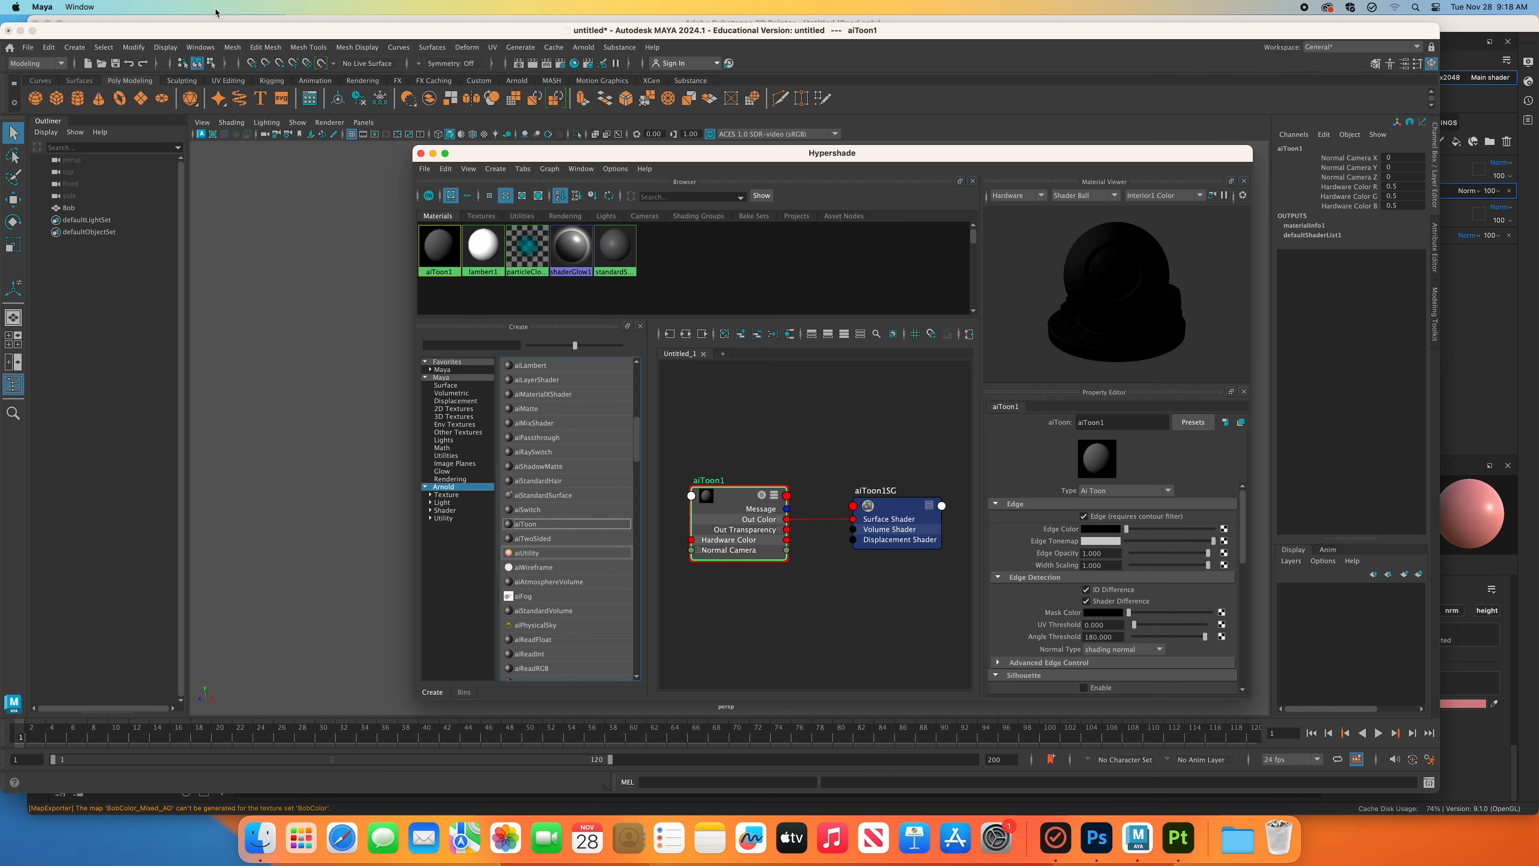
Set the render output to png image format with the HD_1080 image size preset in the Render Settings.
click(212, 49)
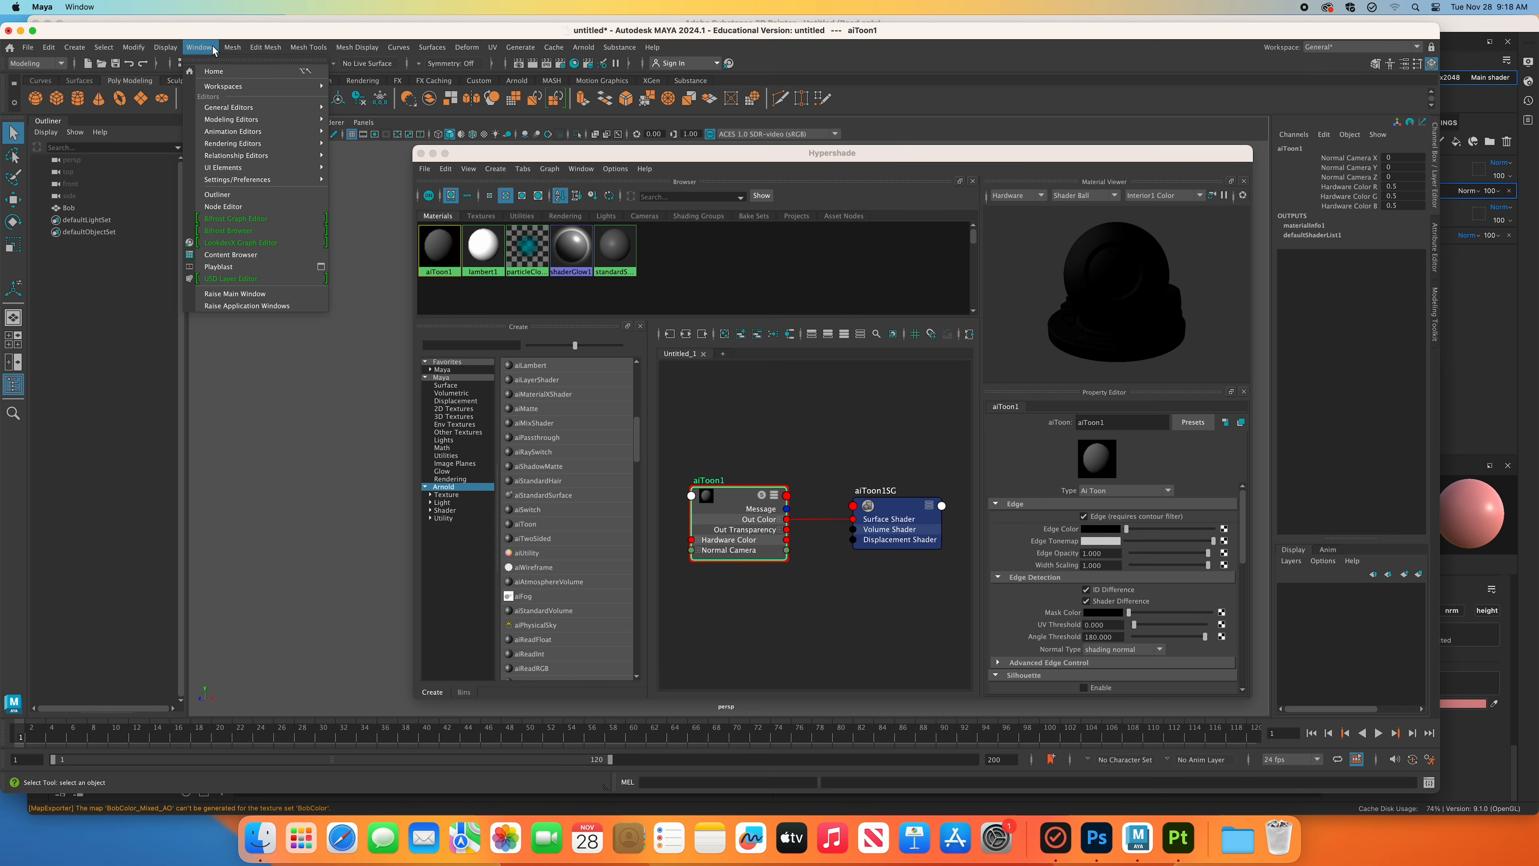
mouse_move(254, 143)
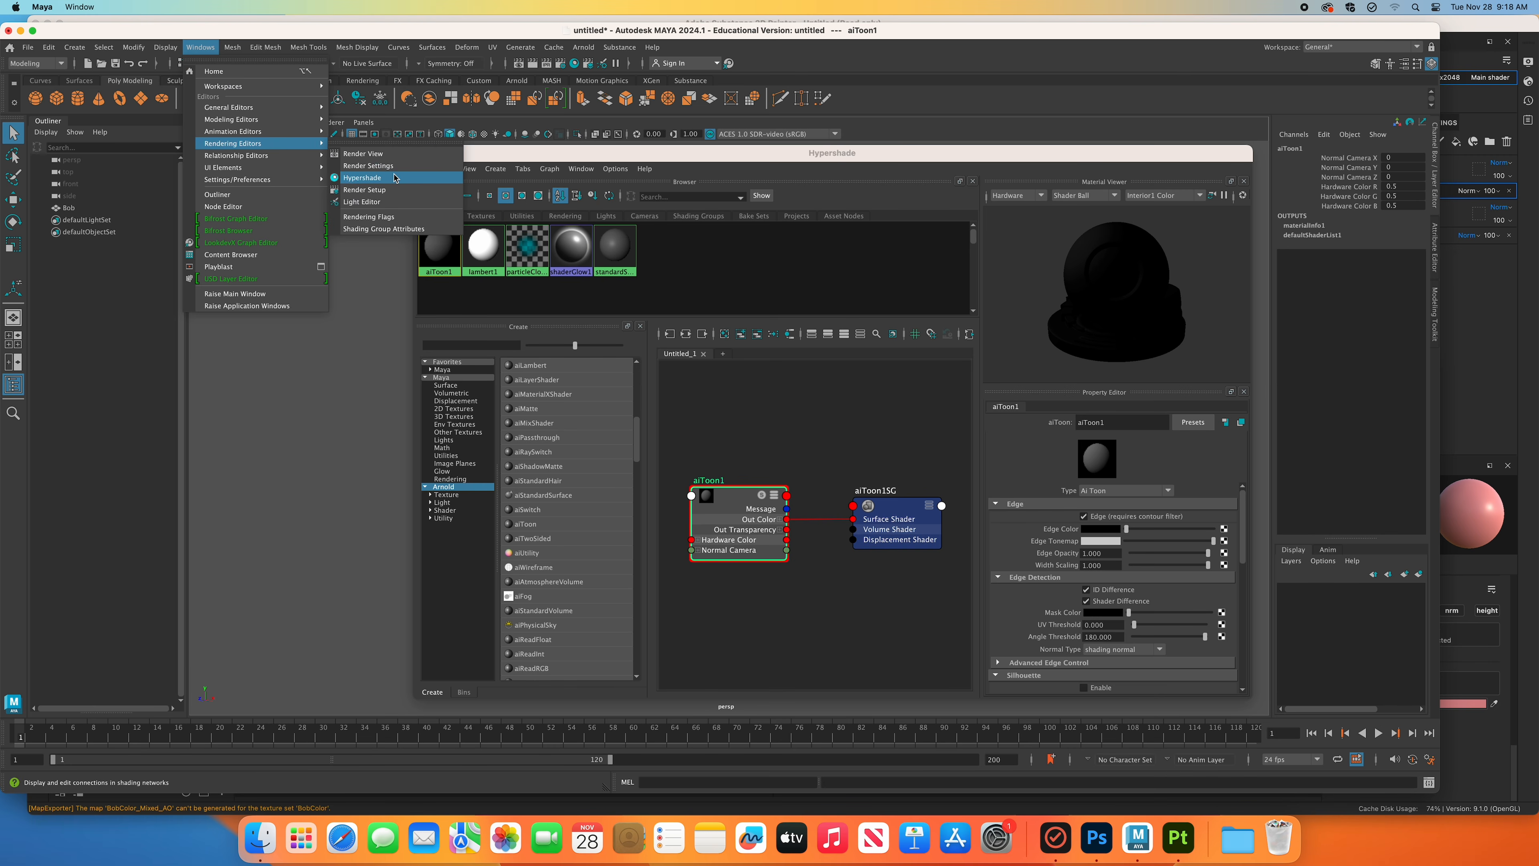
click(394, 171)
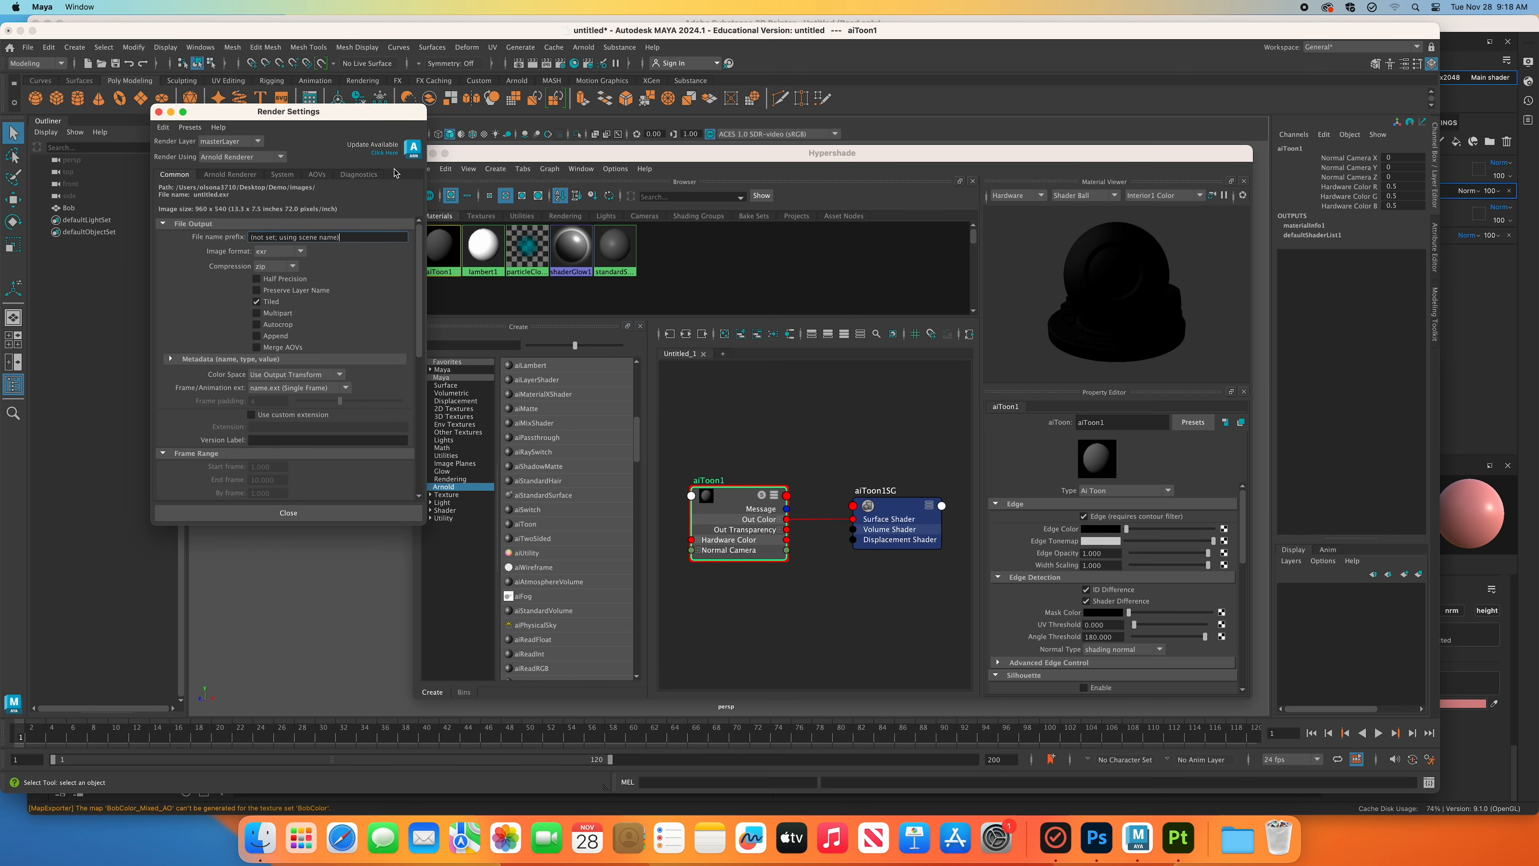
click(306, 254)
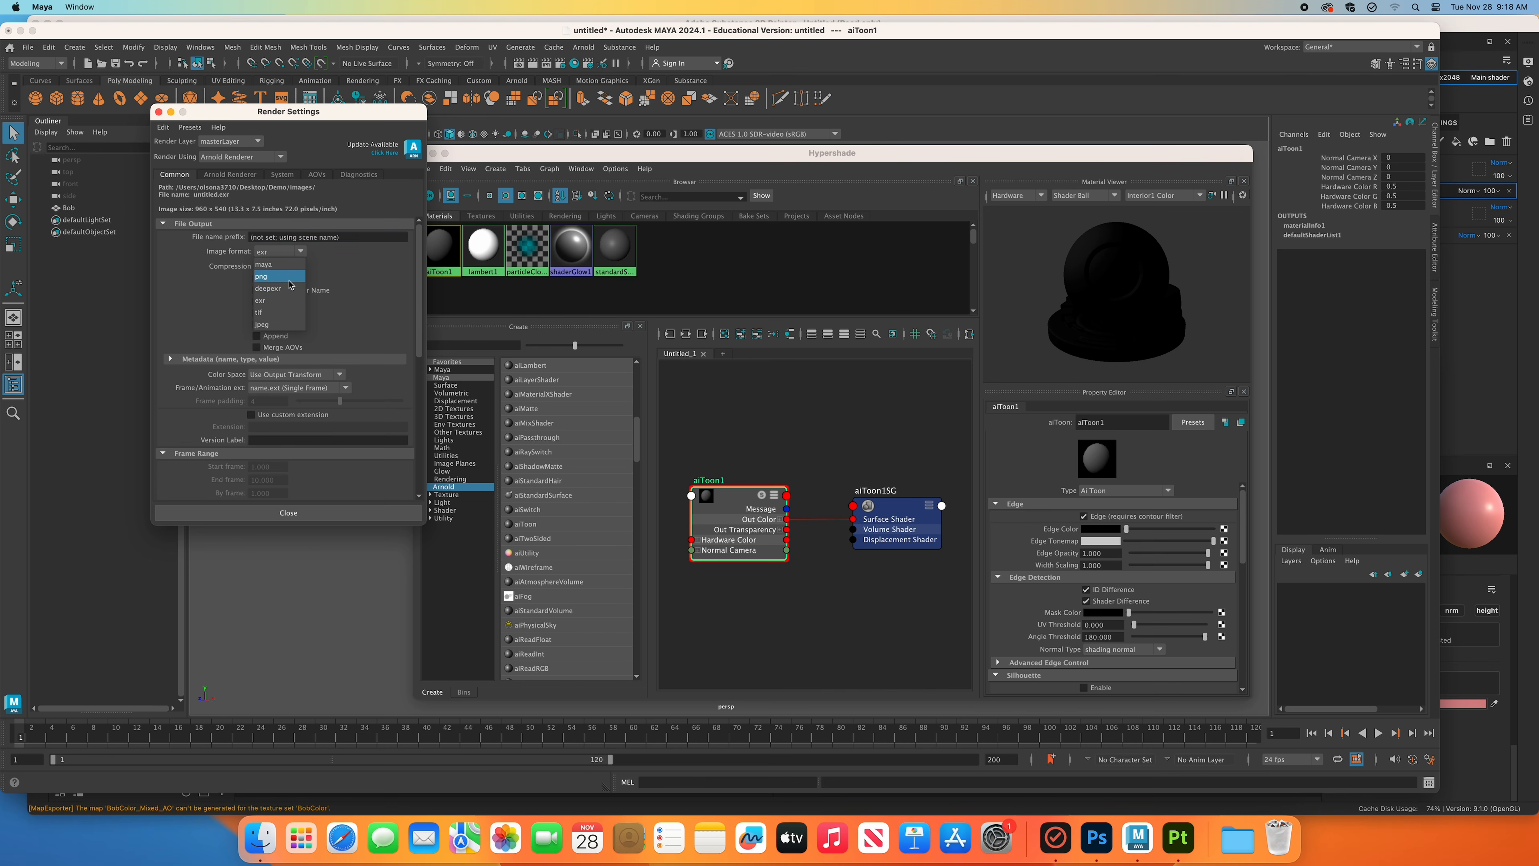
click(287, 277)
scroll(352, 382, down, 5)
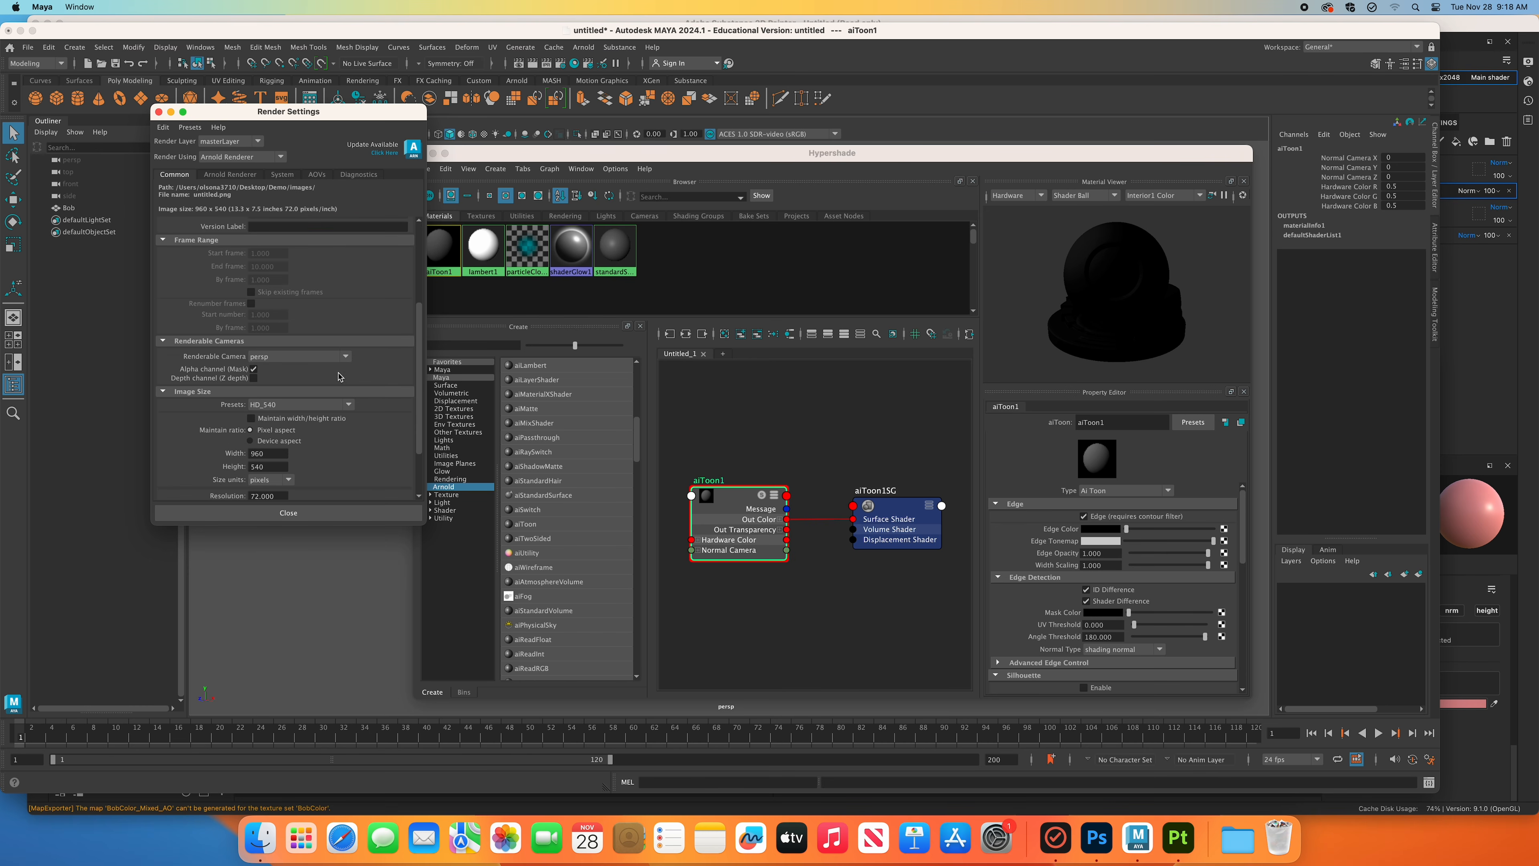
click(332, 403)
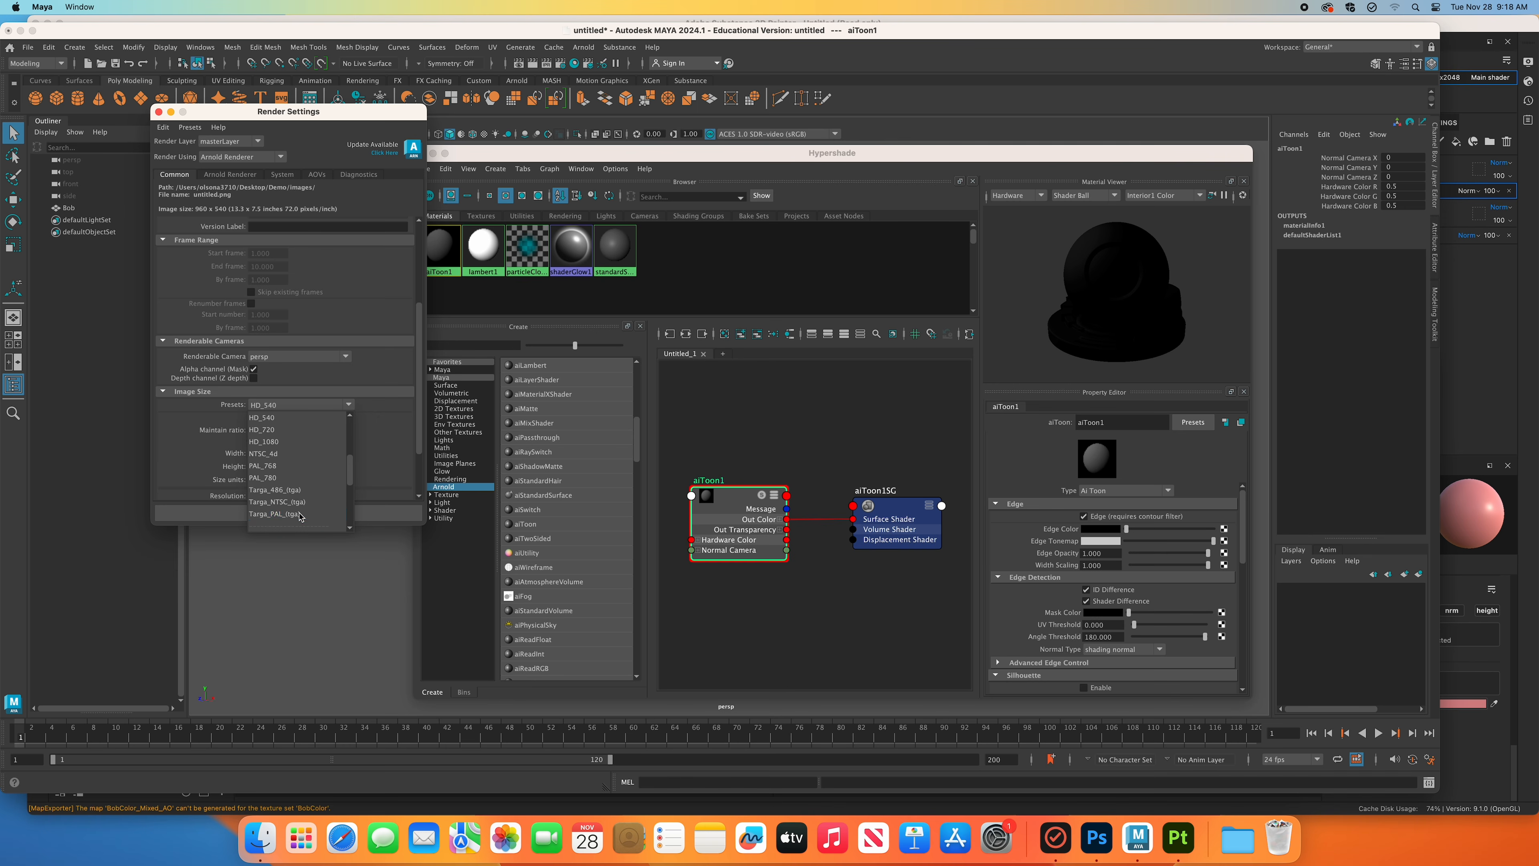
click(285, 441)
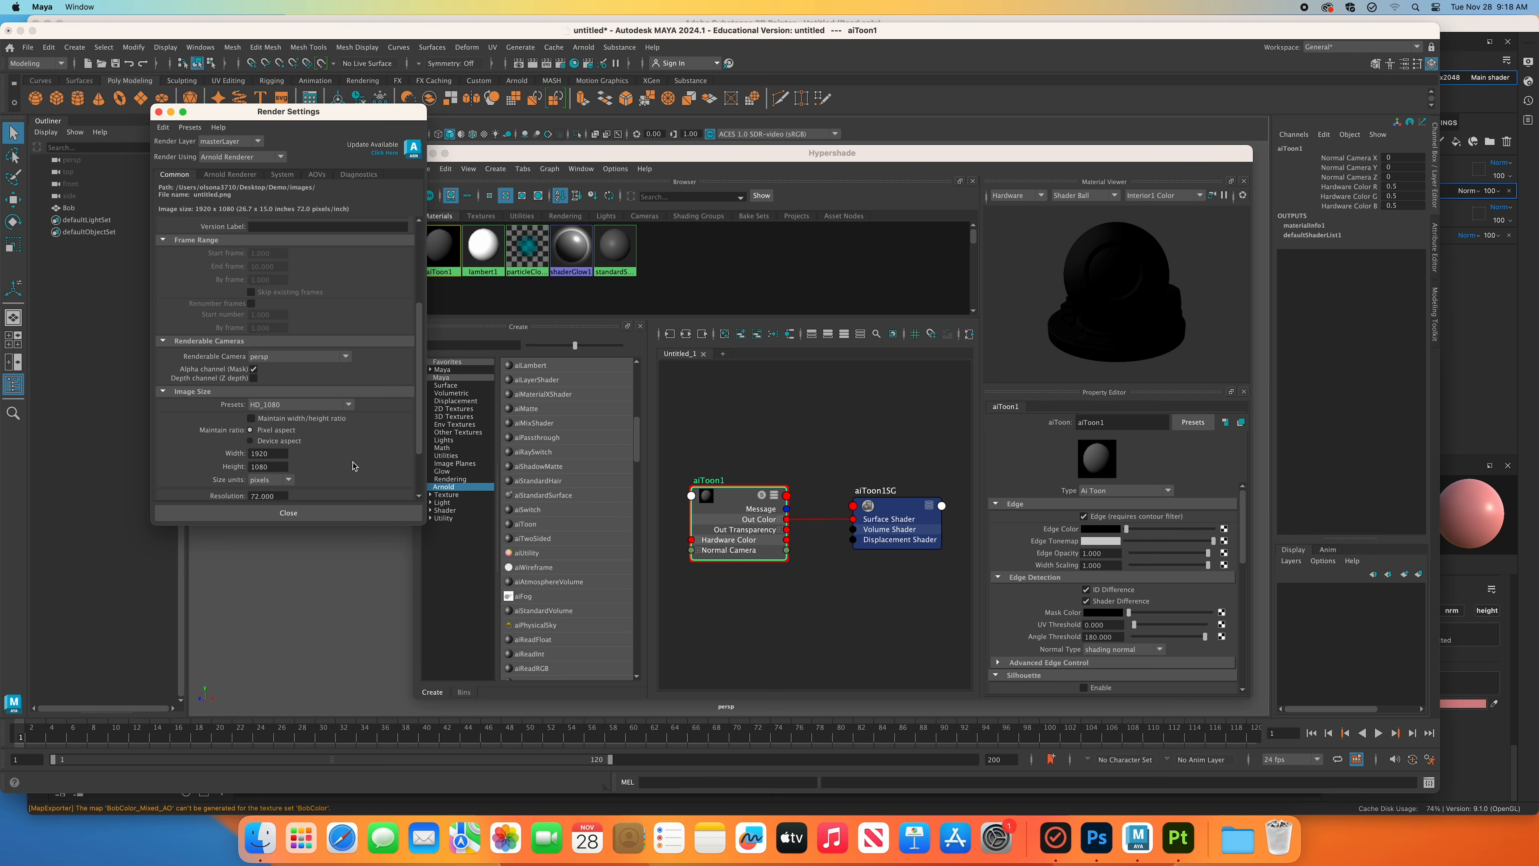
Set the Arnold Renderer's sampling filter type to contour and close the Render Settings.
click(249, 177)
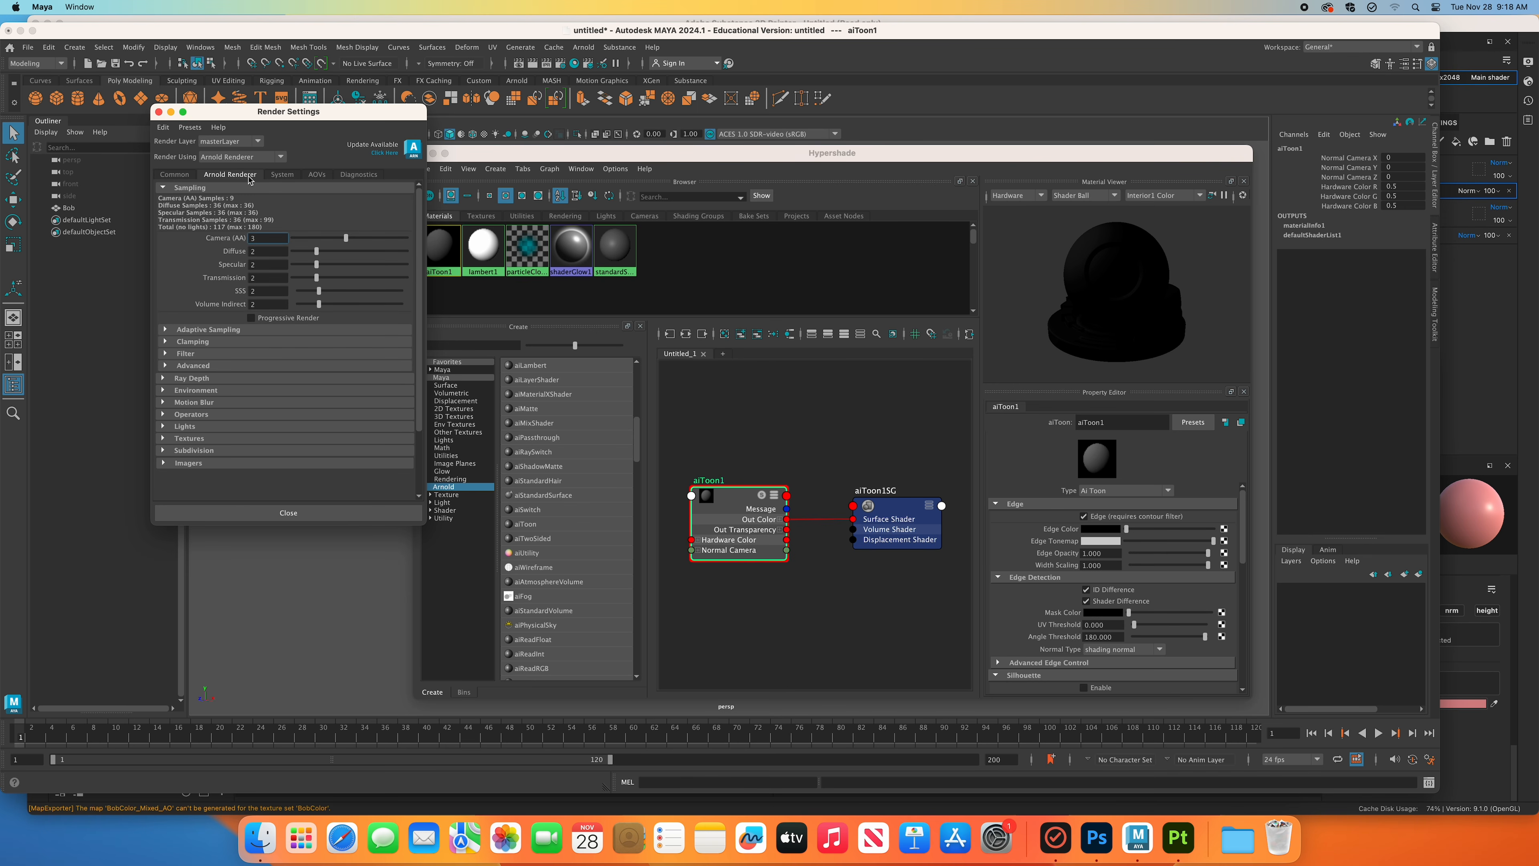
click(180, 356)
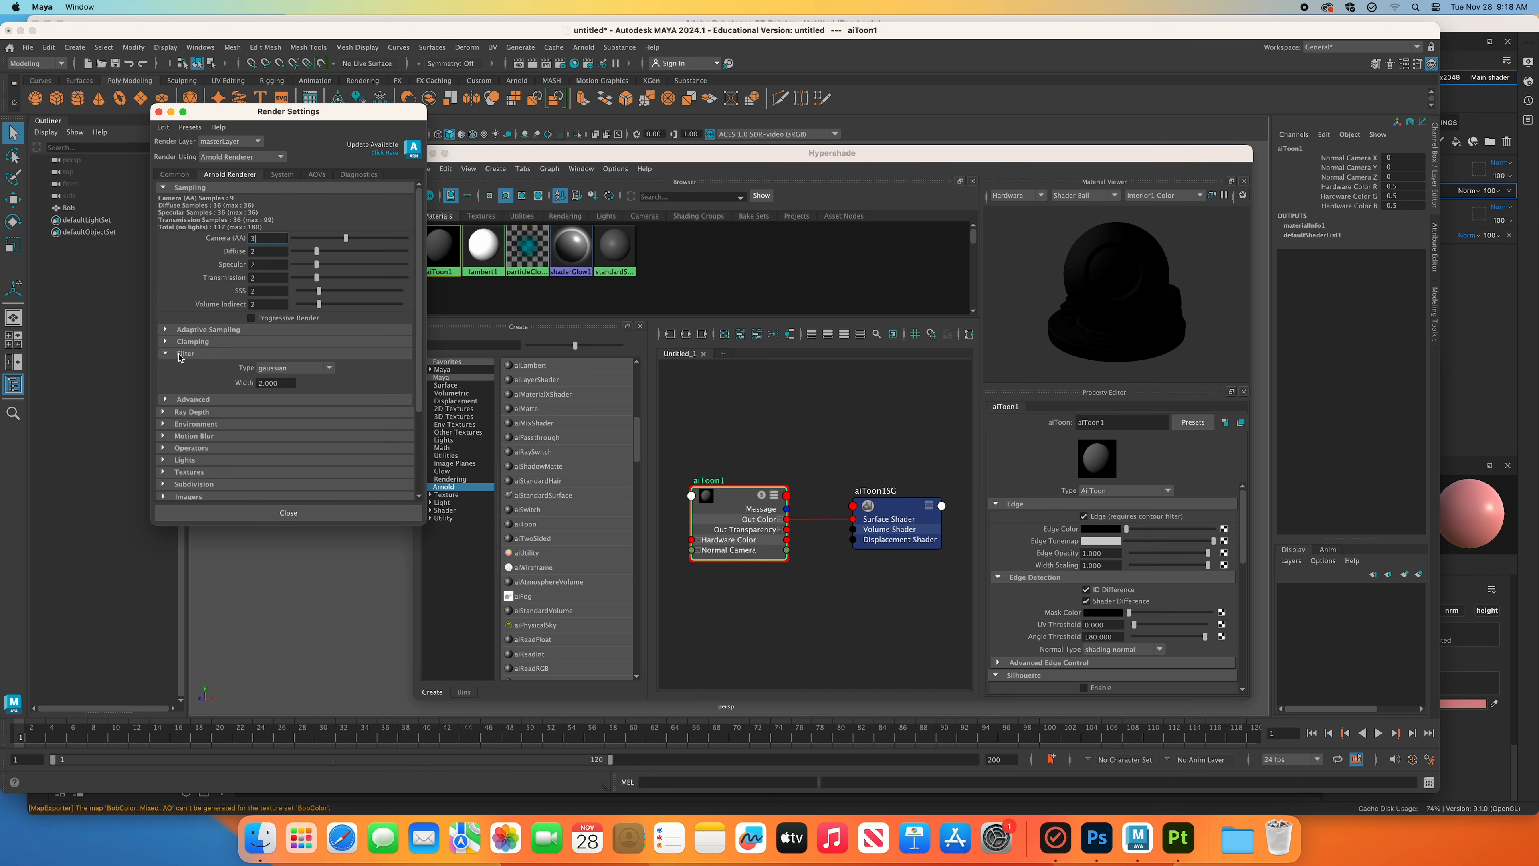
click(289, 370)
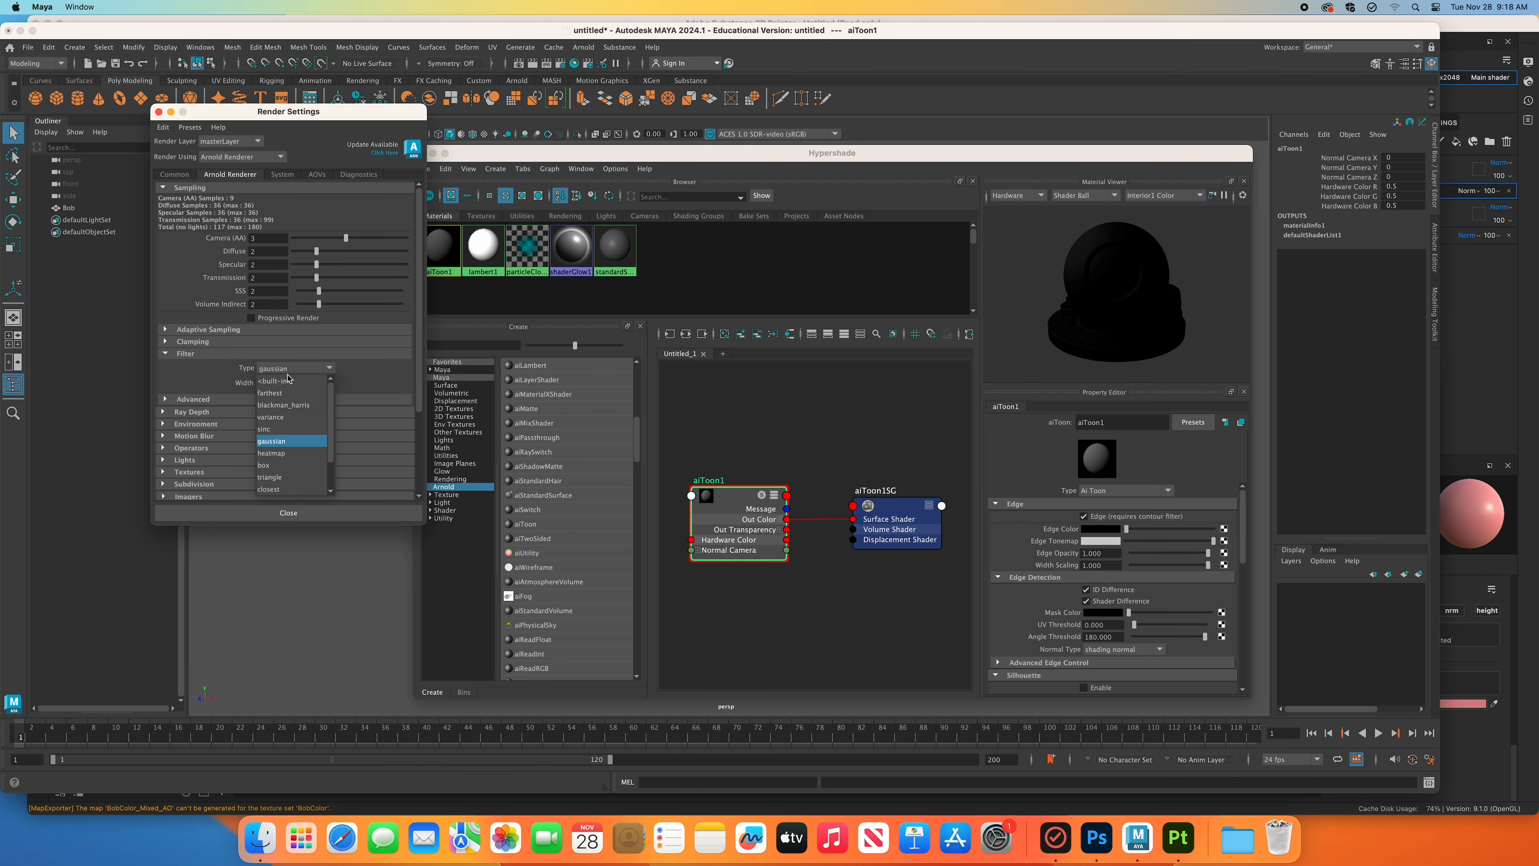
scroll(293, 417, down, 3)
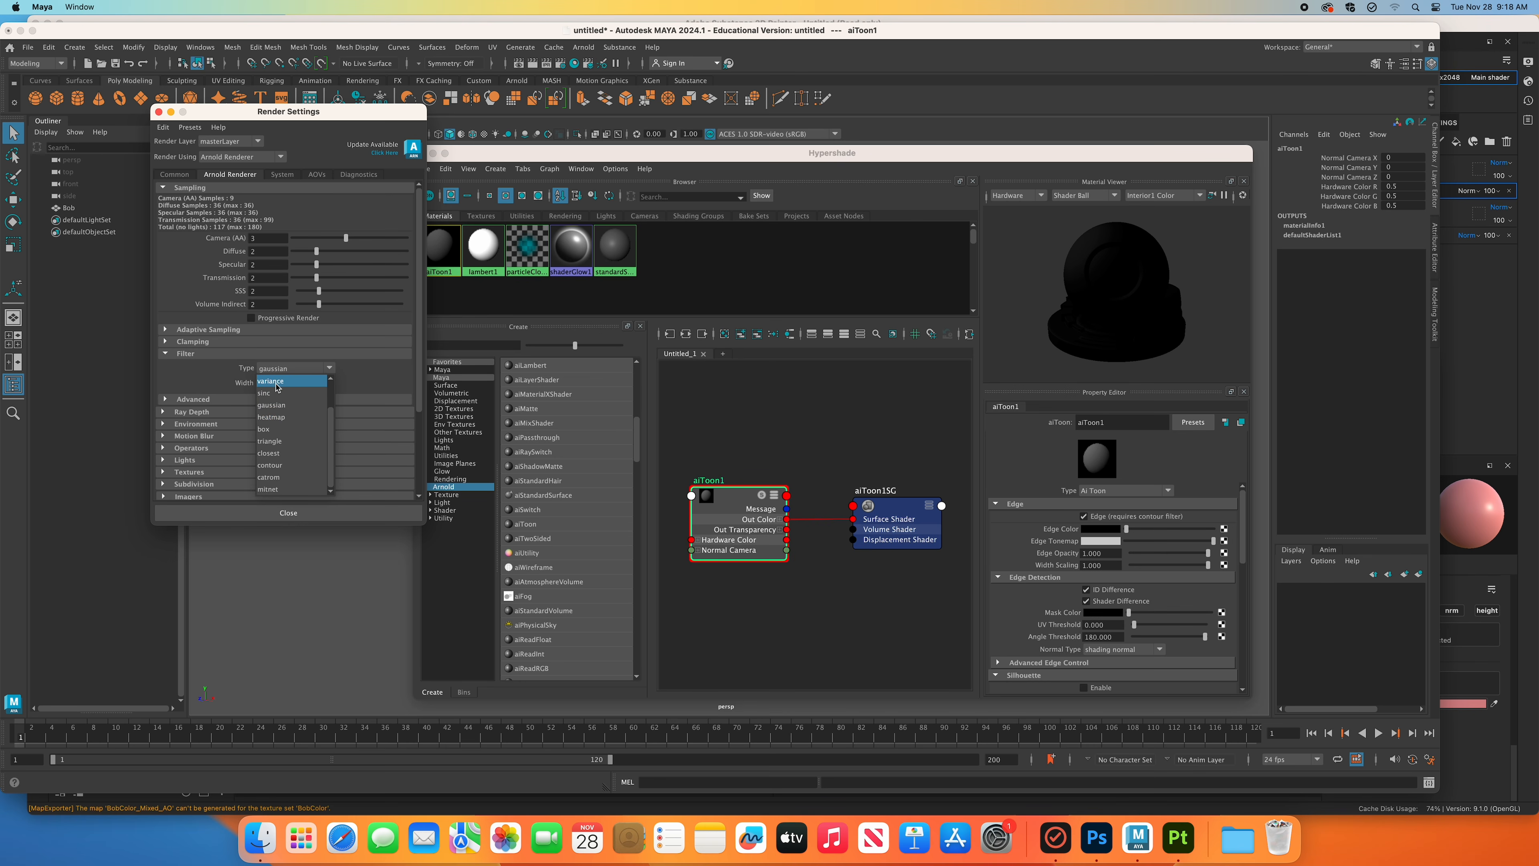
click(283, 467)
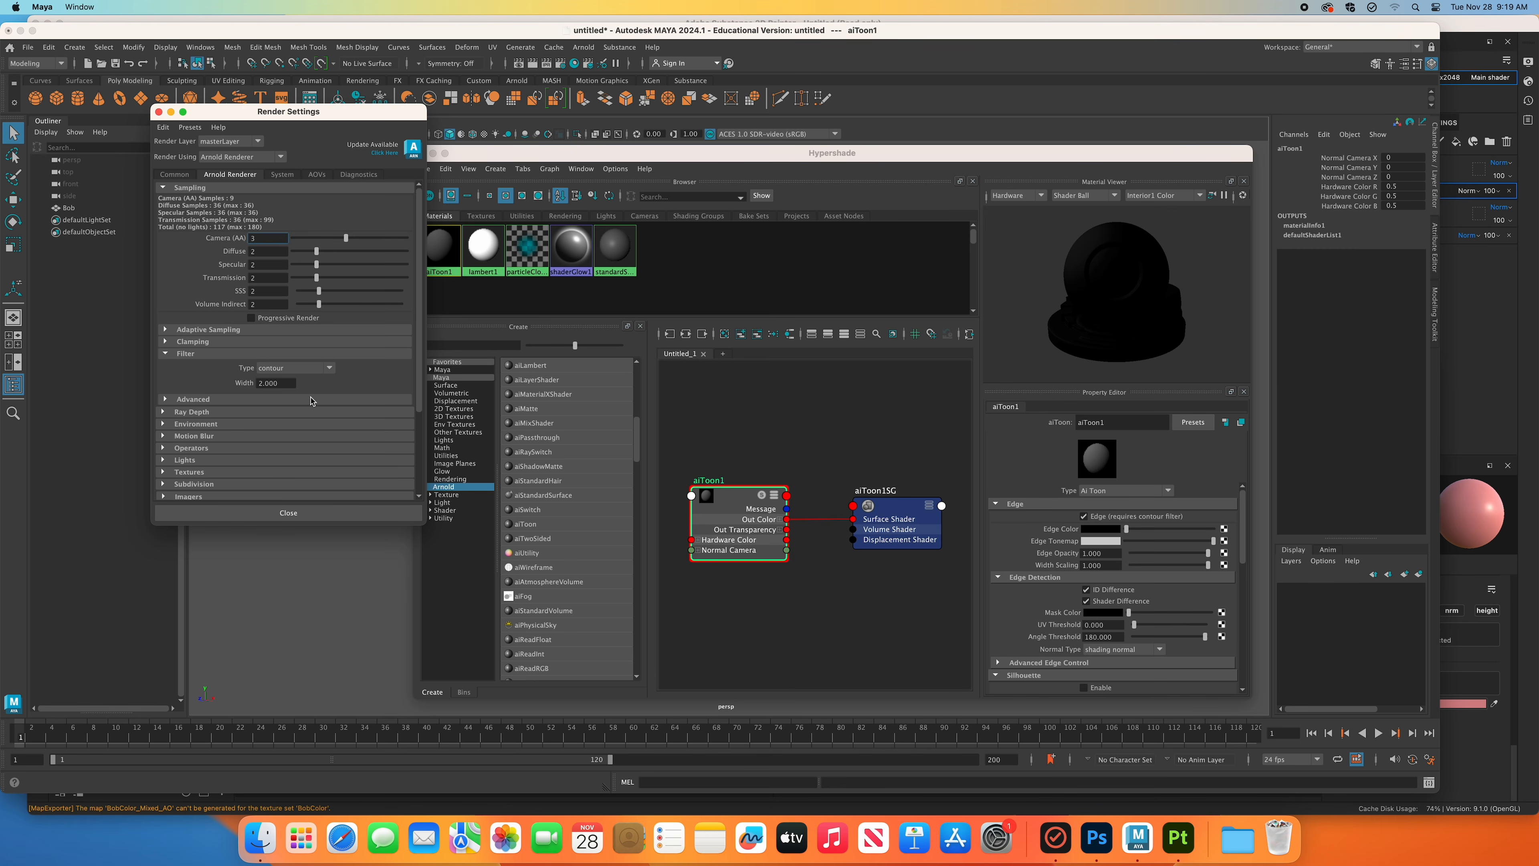
click(159, 111)
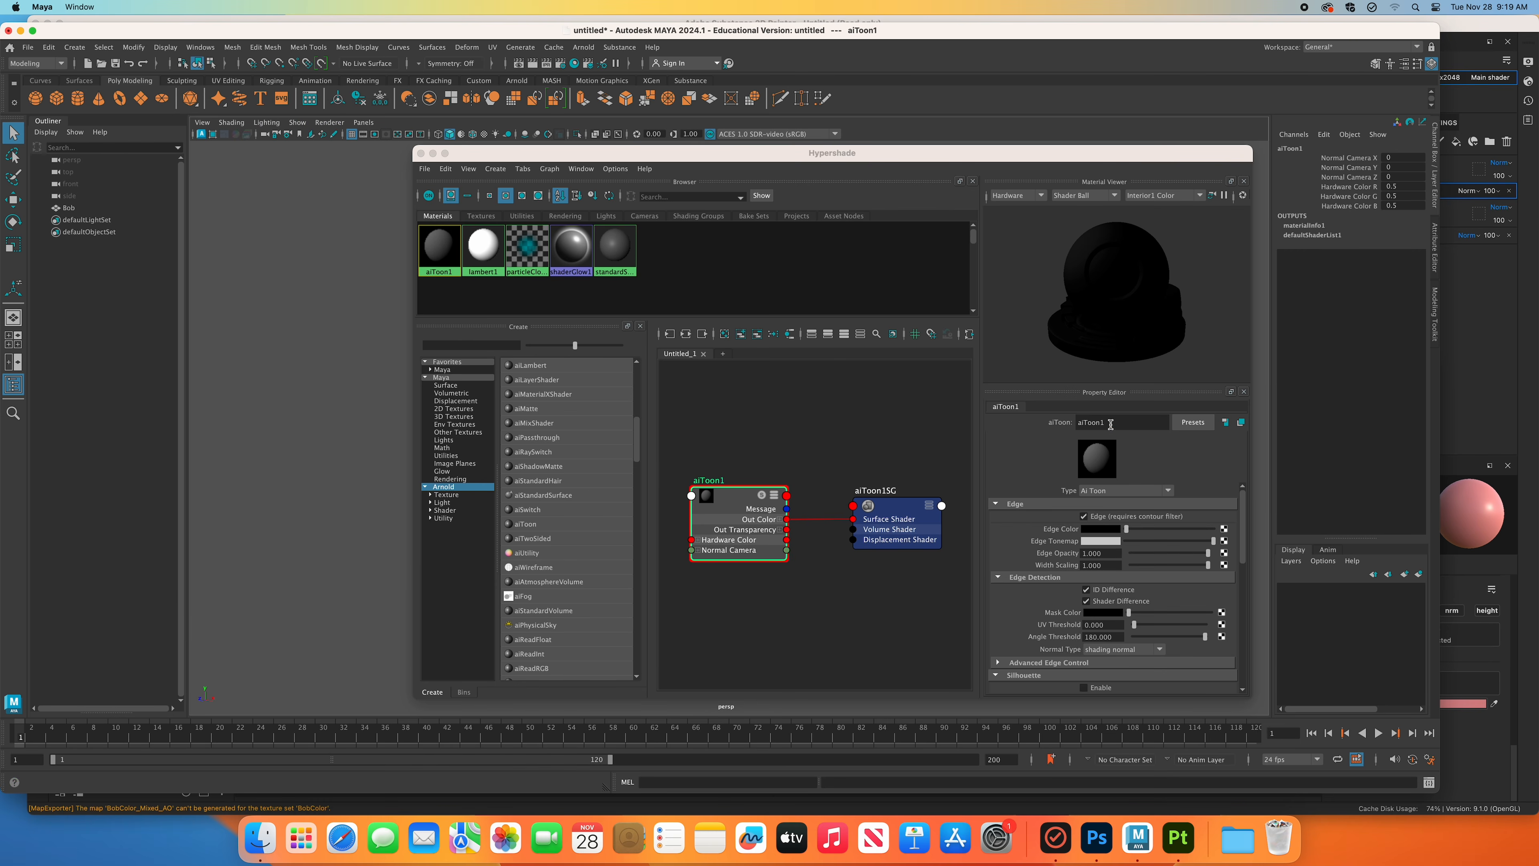
Rename the aiToon material as BobTexture.
drag(1112, 424, 1013, 426)
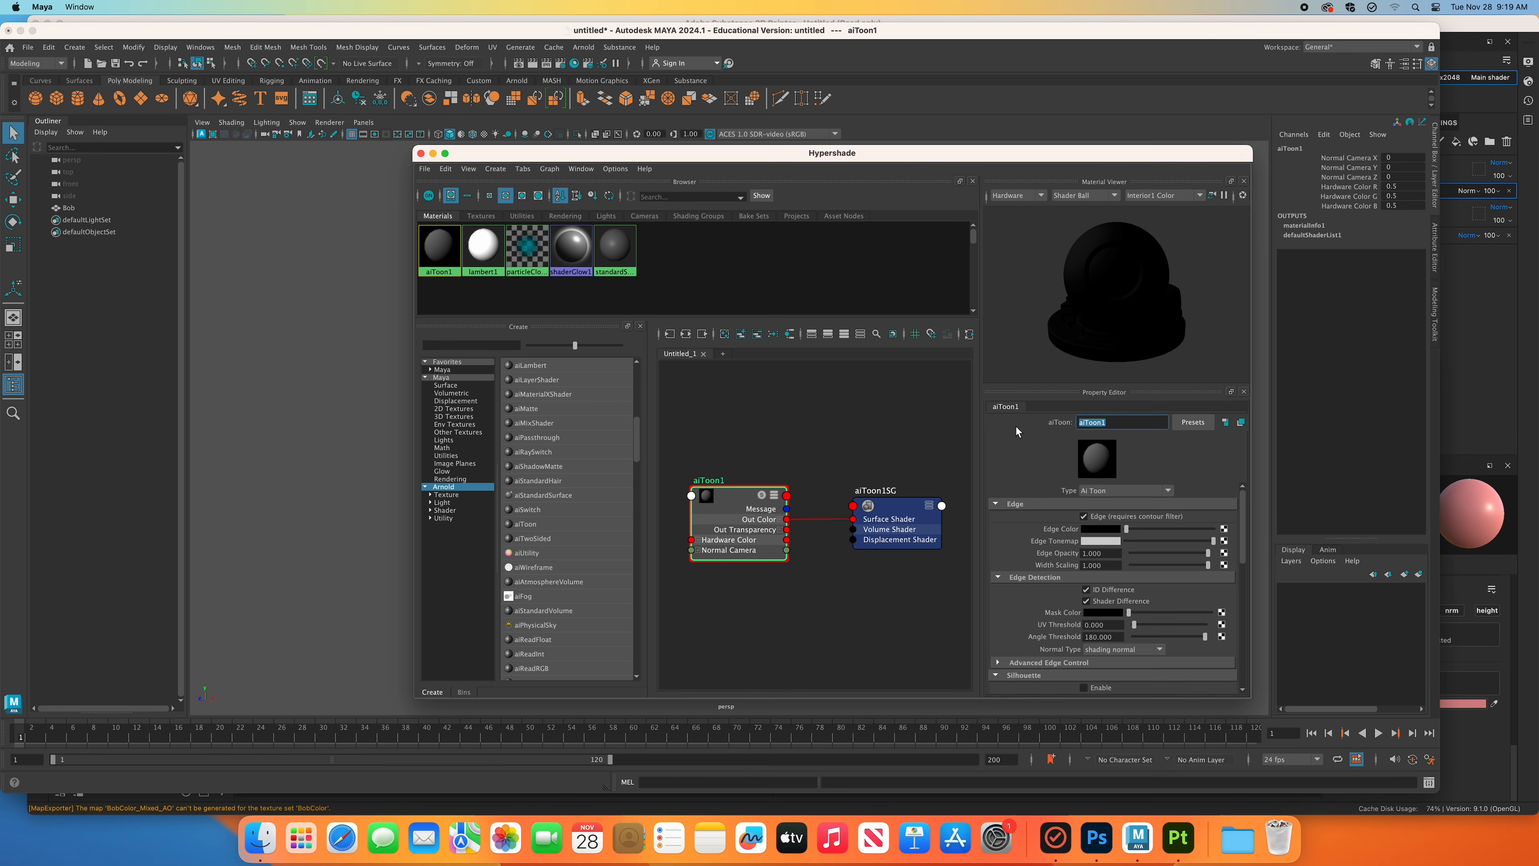
text(B)
text(obCo)
key(BackSpace)
key(BackSpace)
key(BackSpace)
key(BackSpace)
key(BackSpace)
text(Teure)
key(Return)
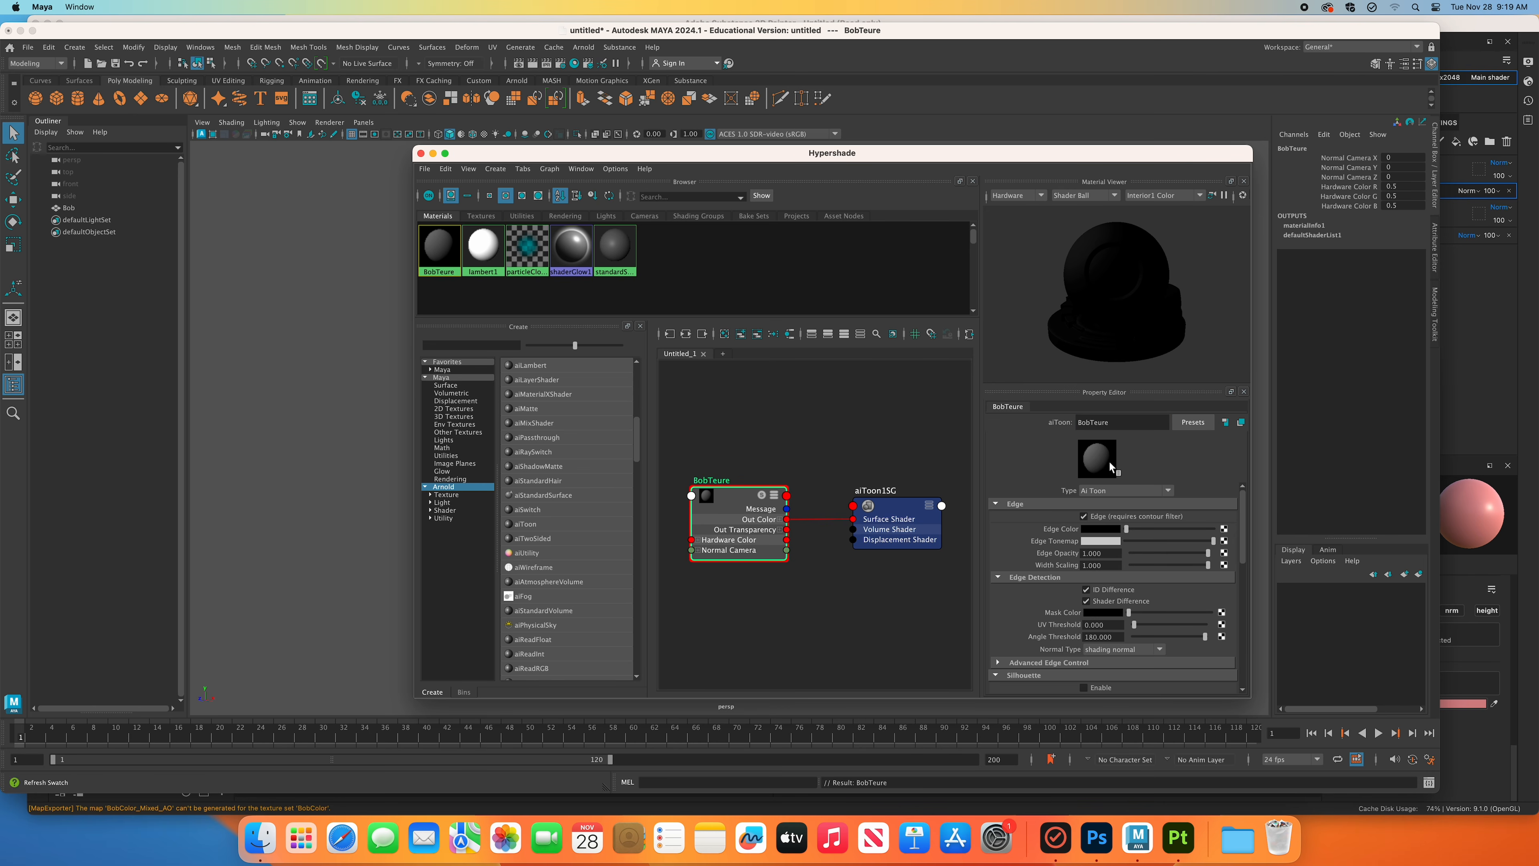
click(1100, 422)
text(xt)
key(Return)
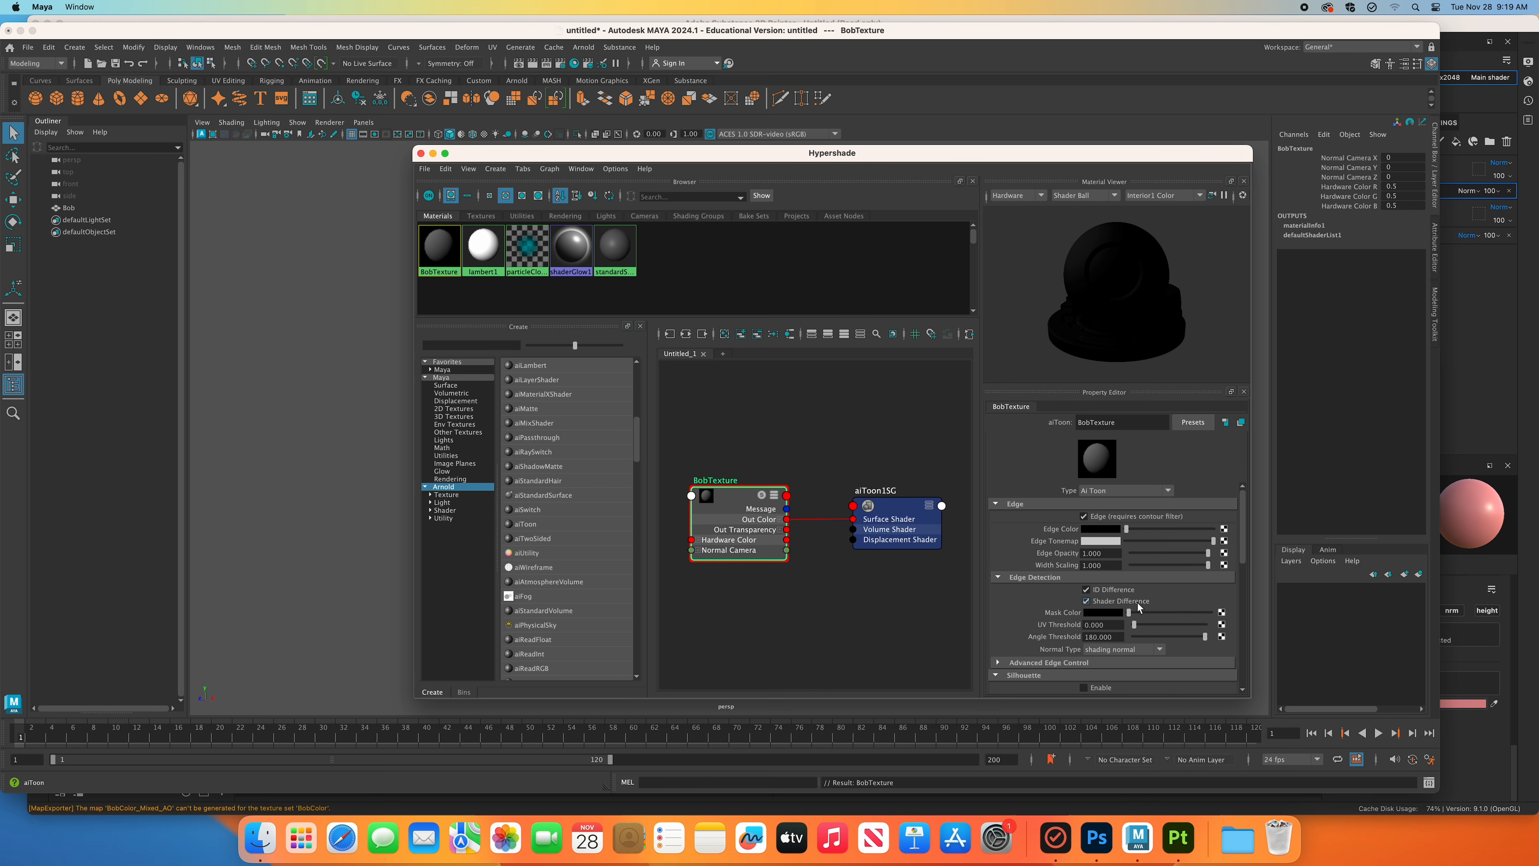
Map a file texture node to the Base color of the BobTexture material.
scroll(1129, 598, down, 3)
scroll(1128, 599, down, 2)
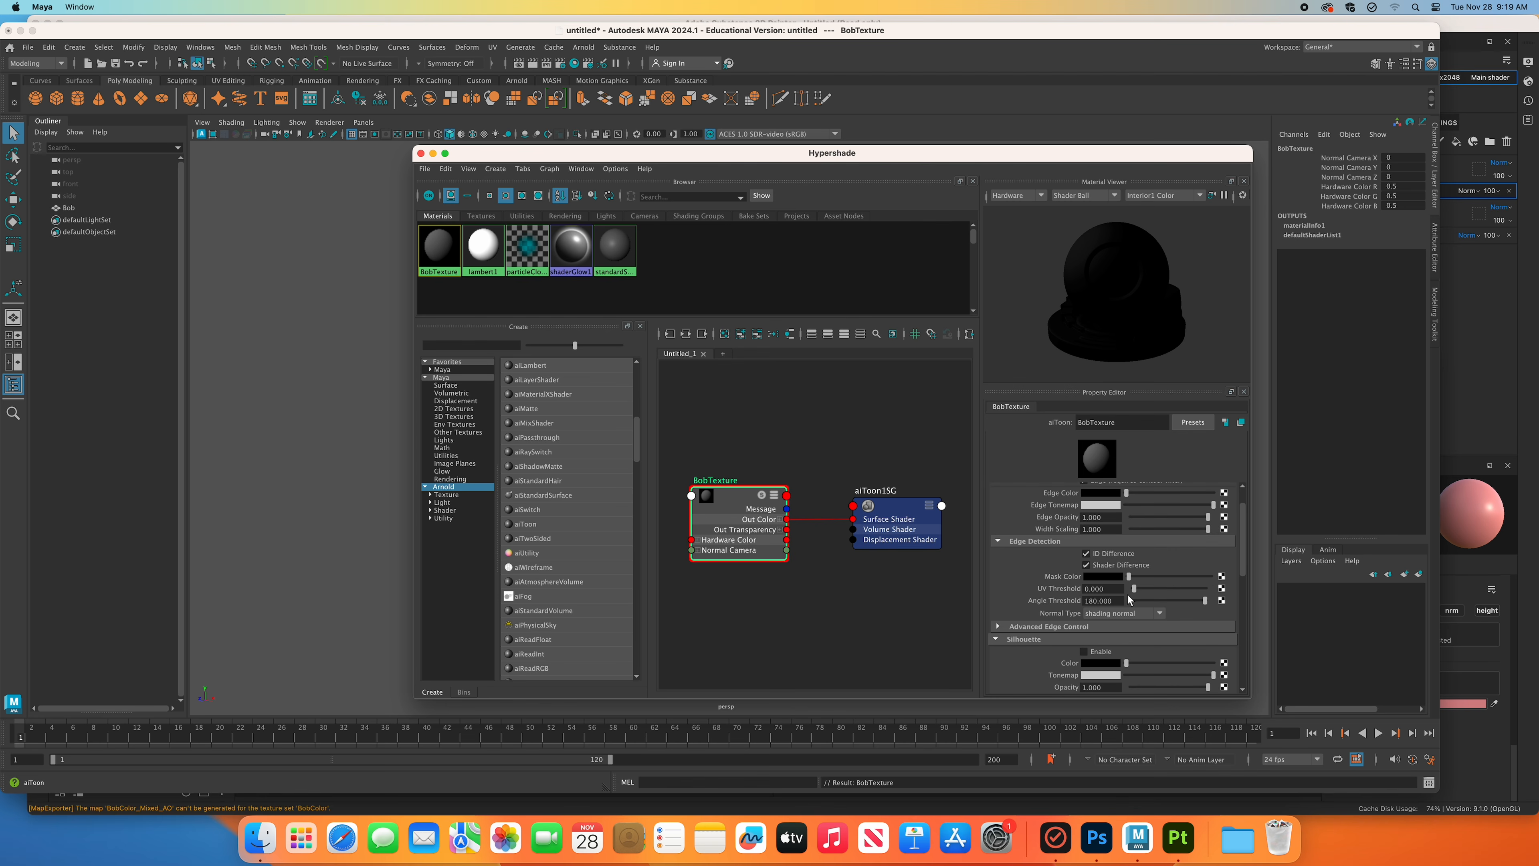
scroll(1128, 599, down, 2)
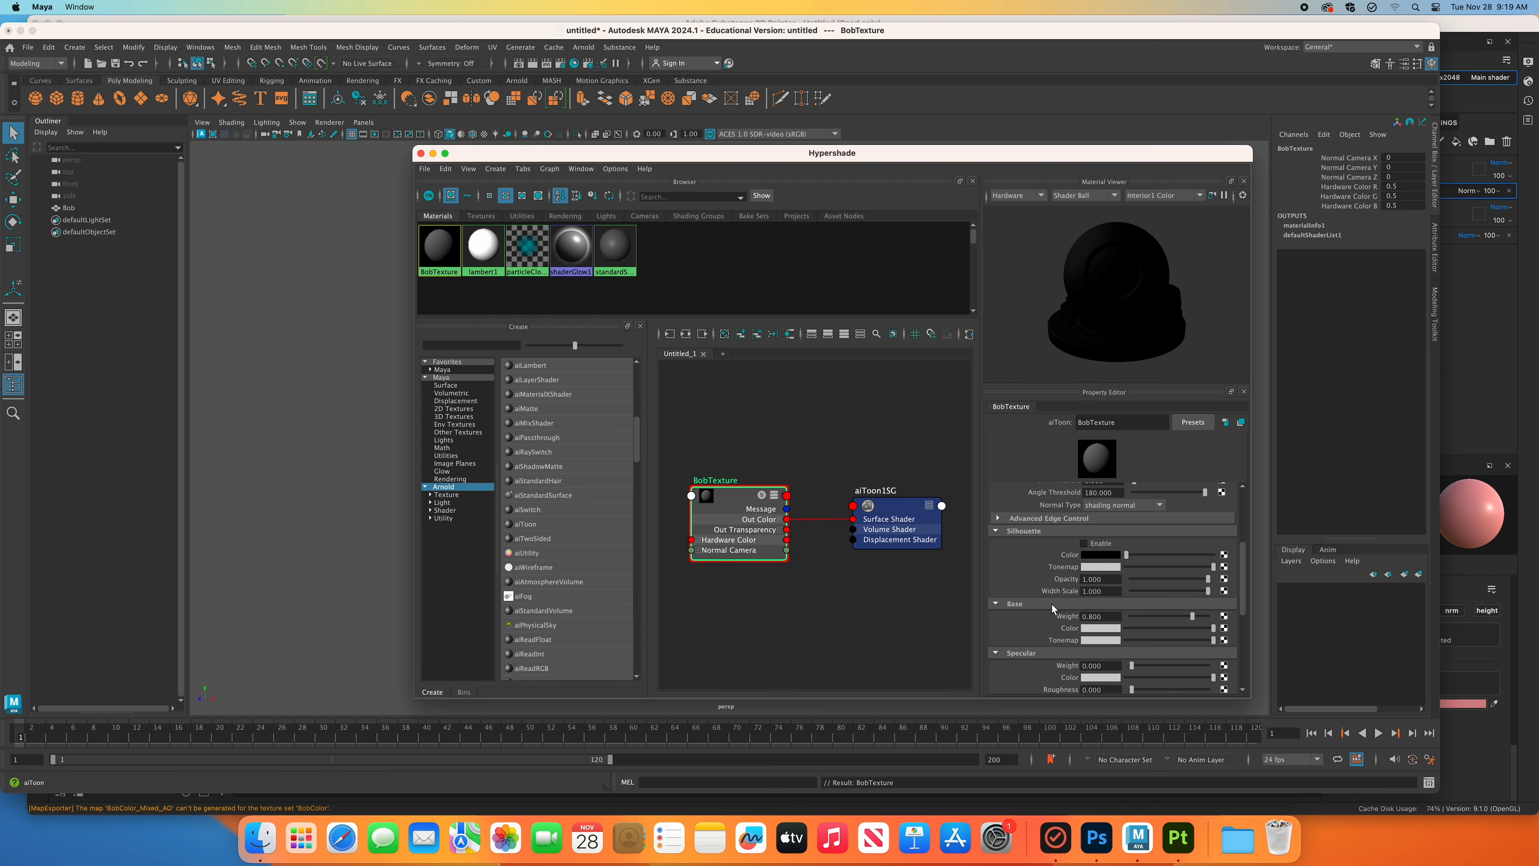
click(1223, 628)
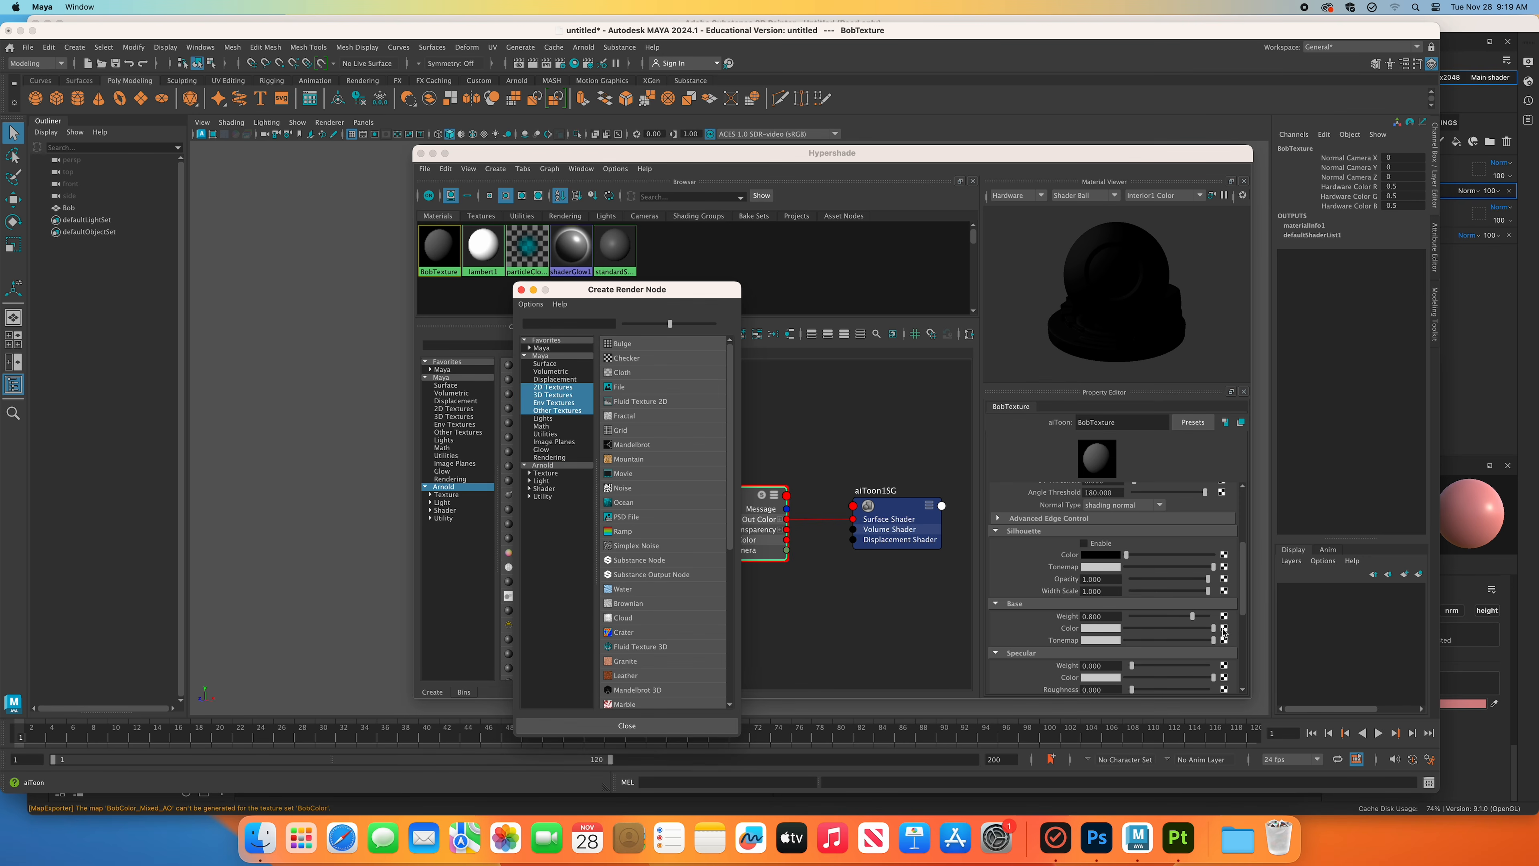
click(619, 387)
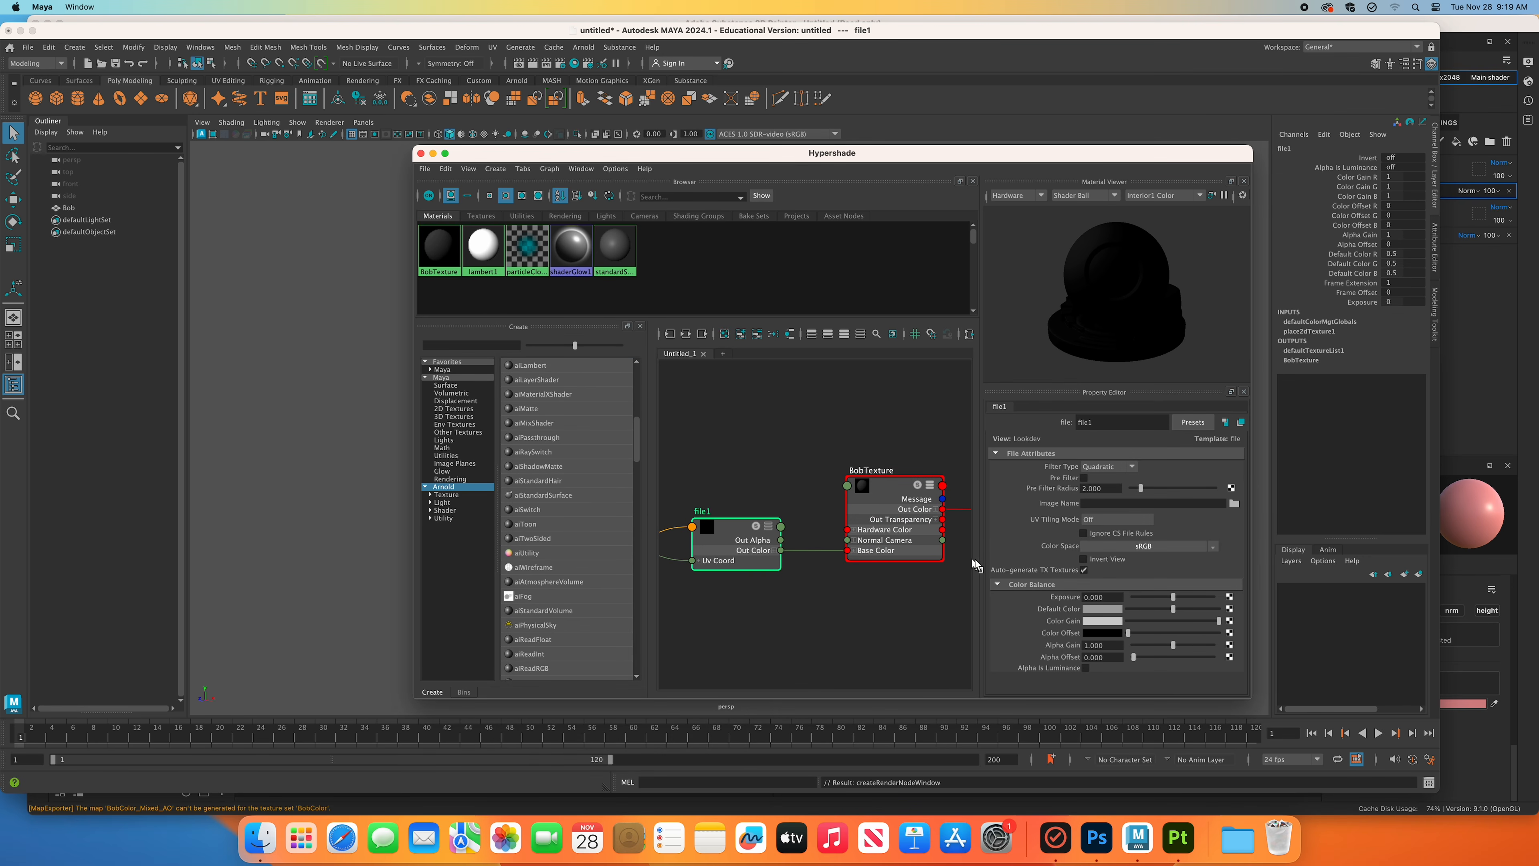
Load BobColor_Base_color.png from the Demo project's substance folder as the base color file node's image.
click(1233, 504)
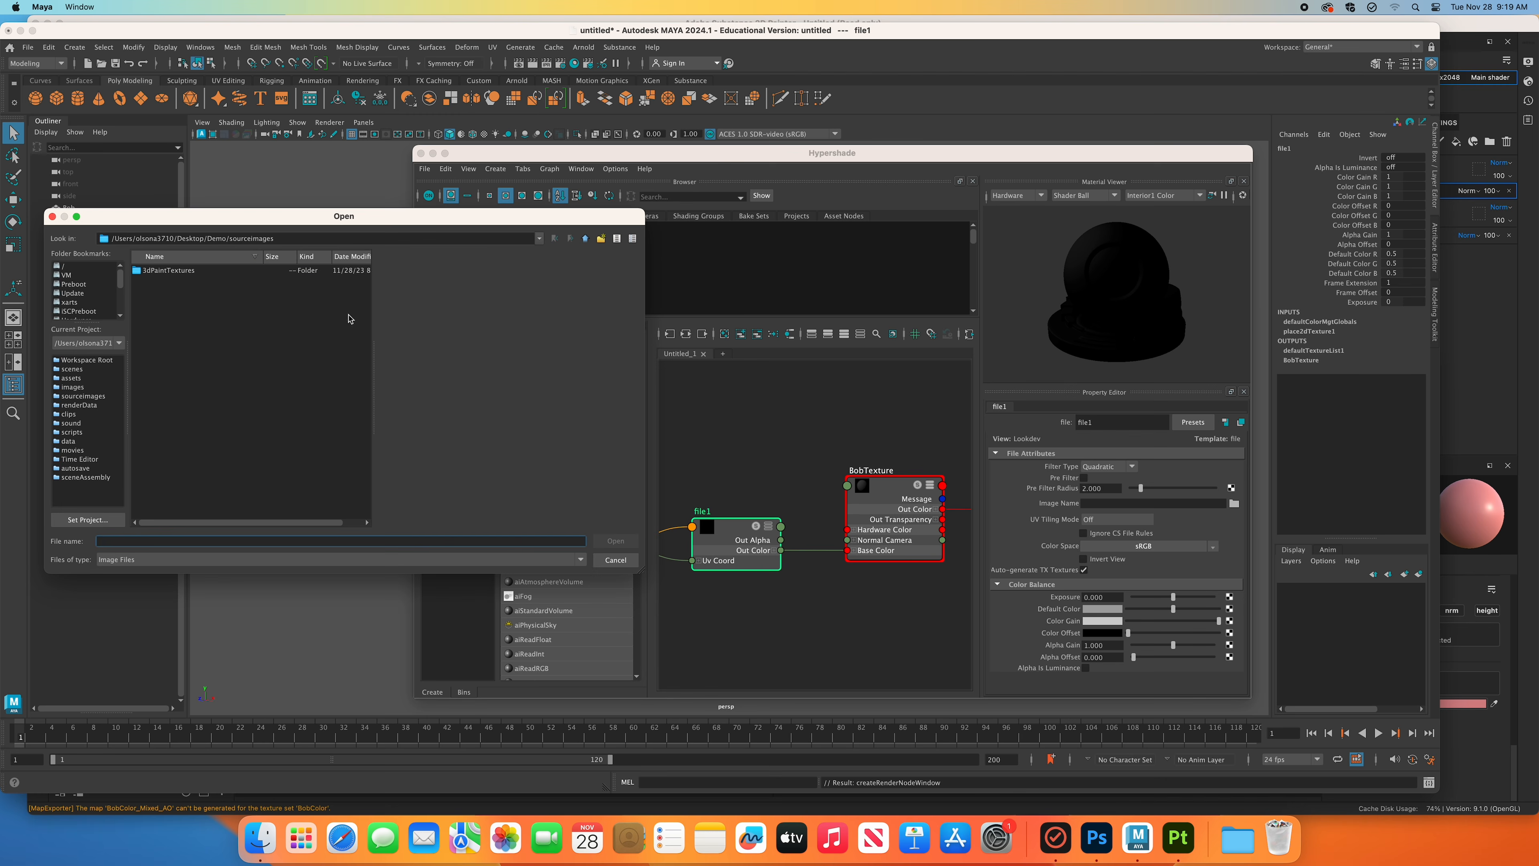
scroll(71, 306, down, 5)
click(71, 293)
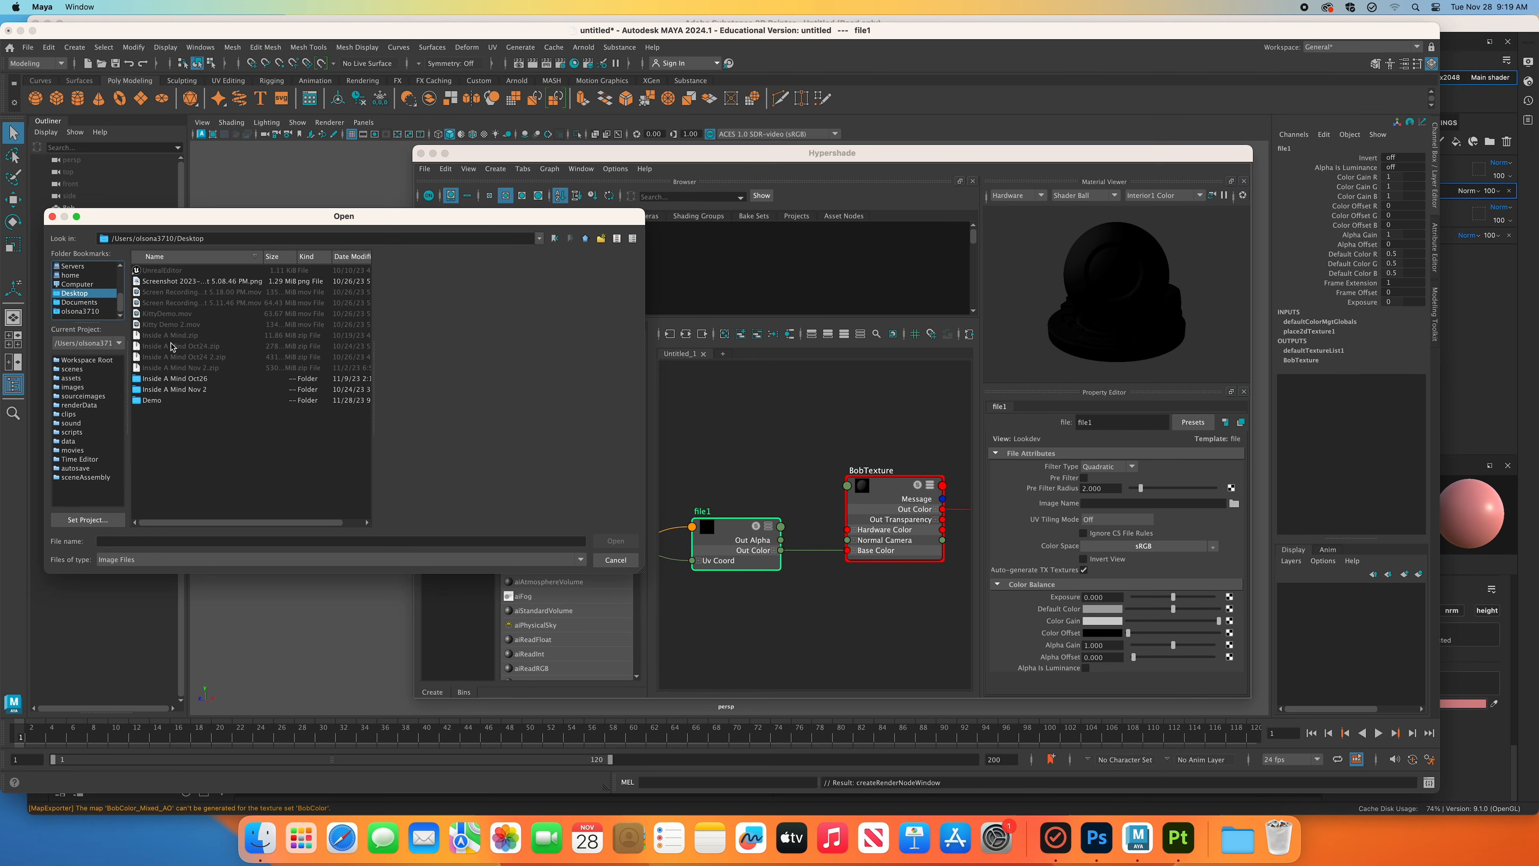
double_click(168, 403)
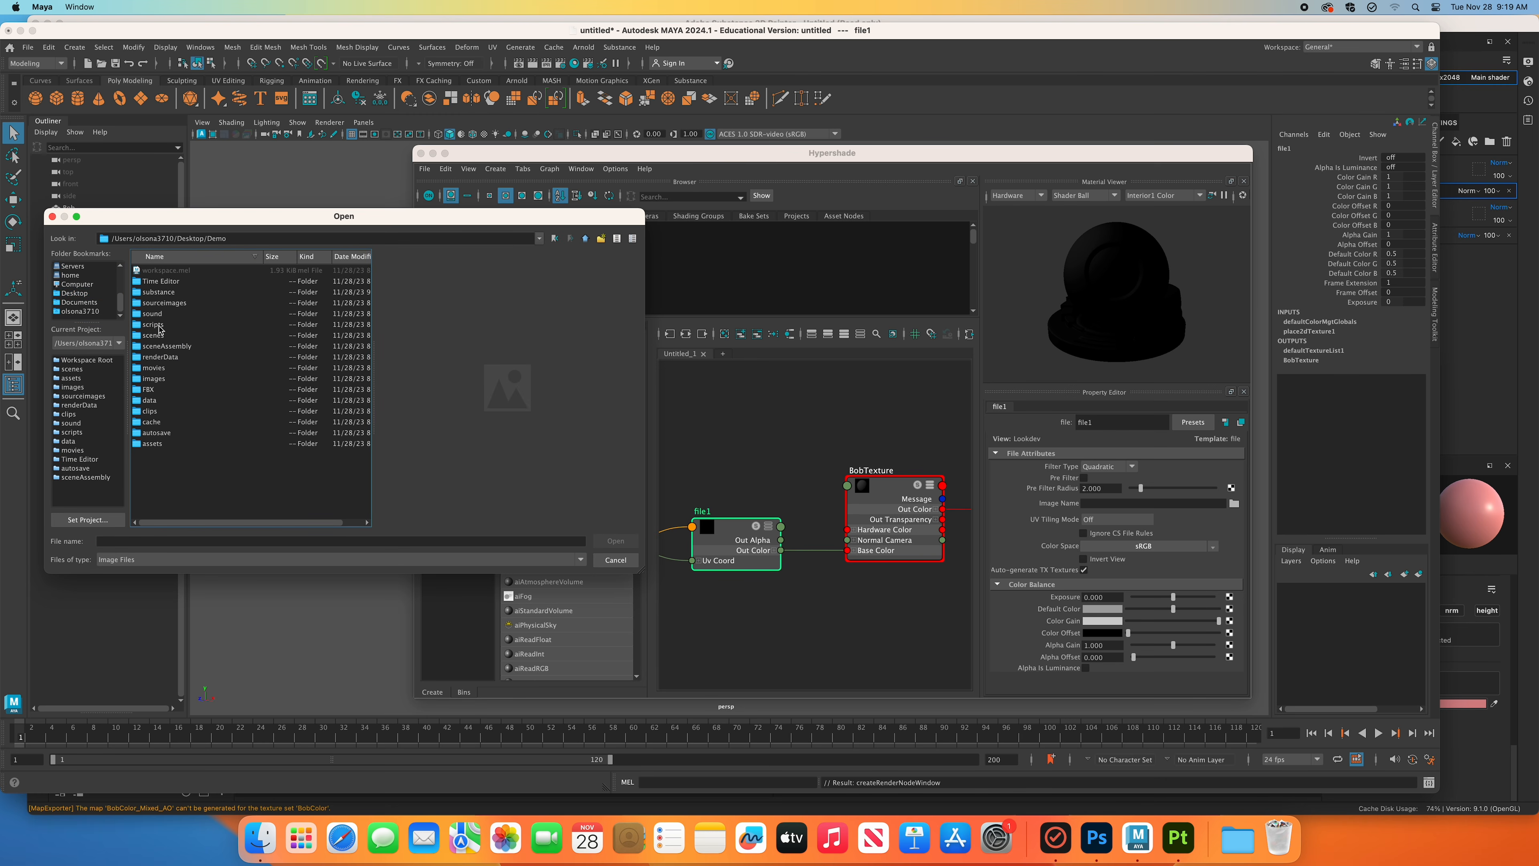
double_click(165, 294)
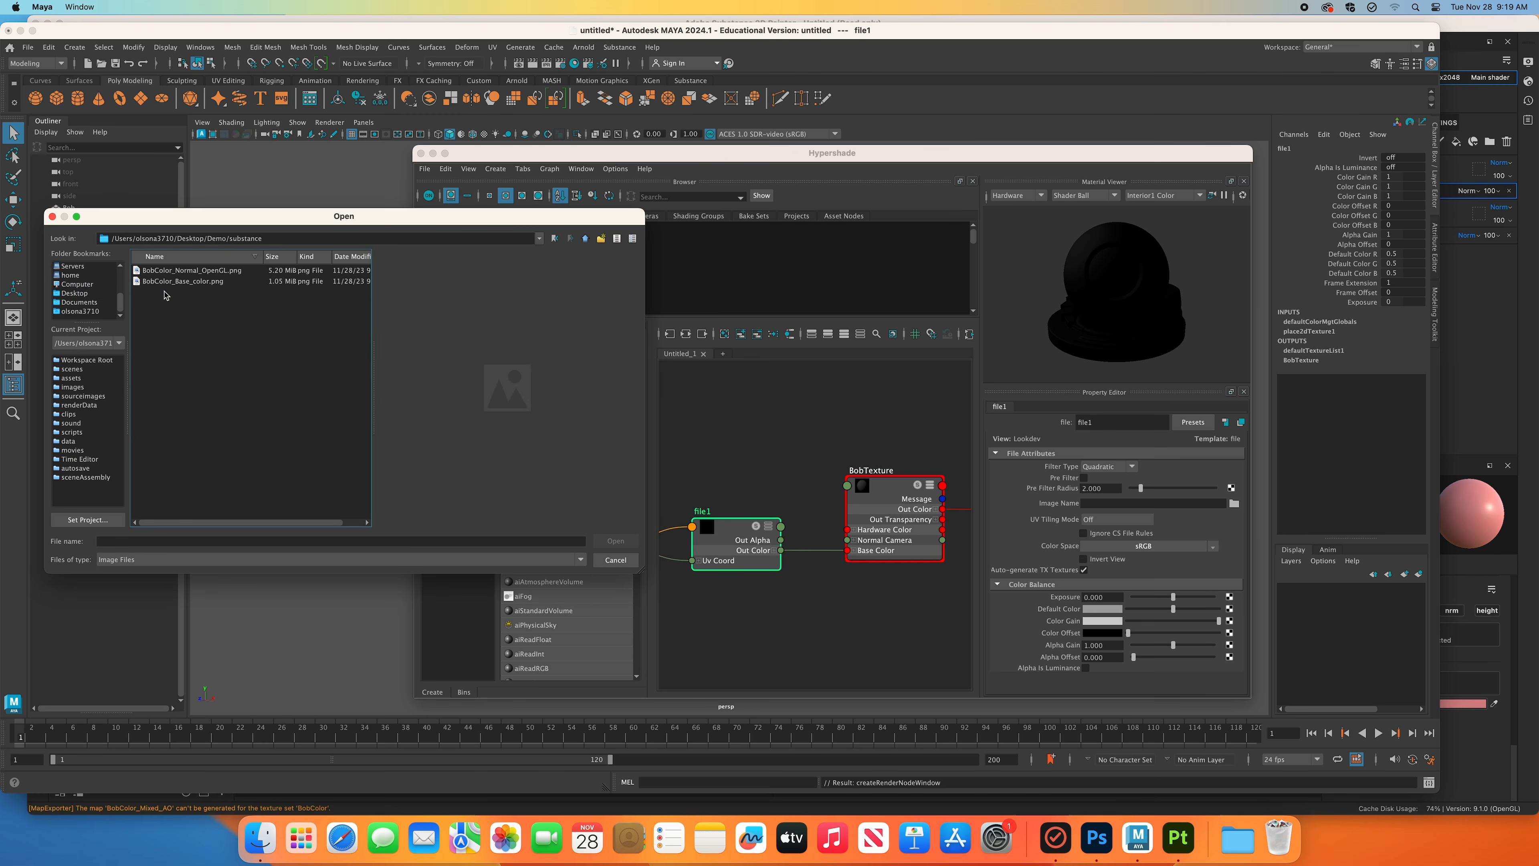
click(185, 281)
click(615, 540)
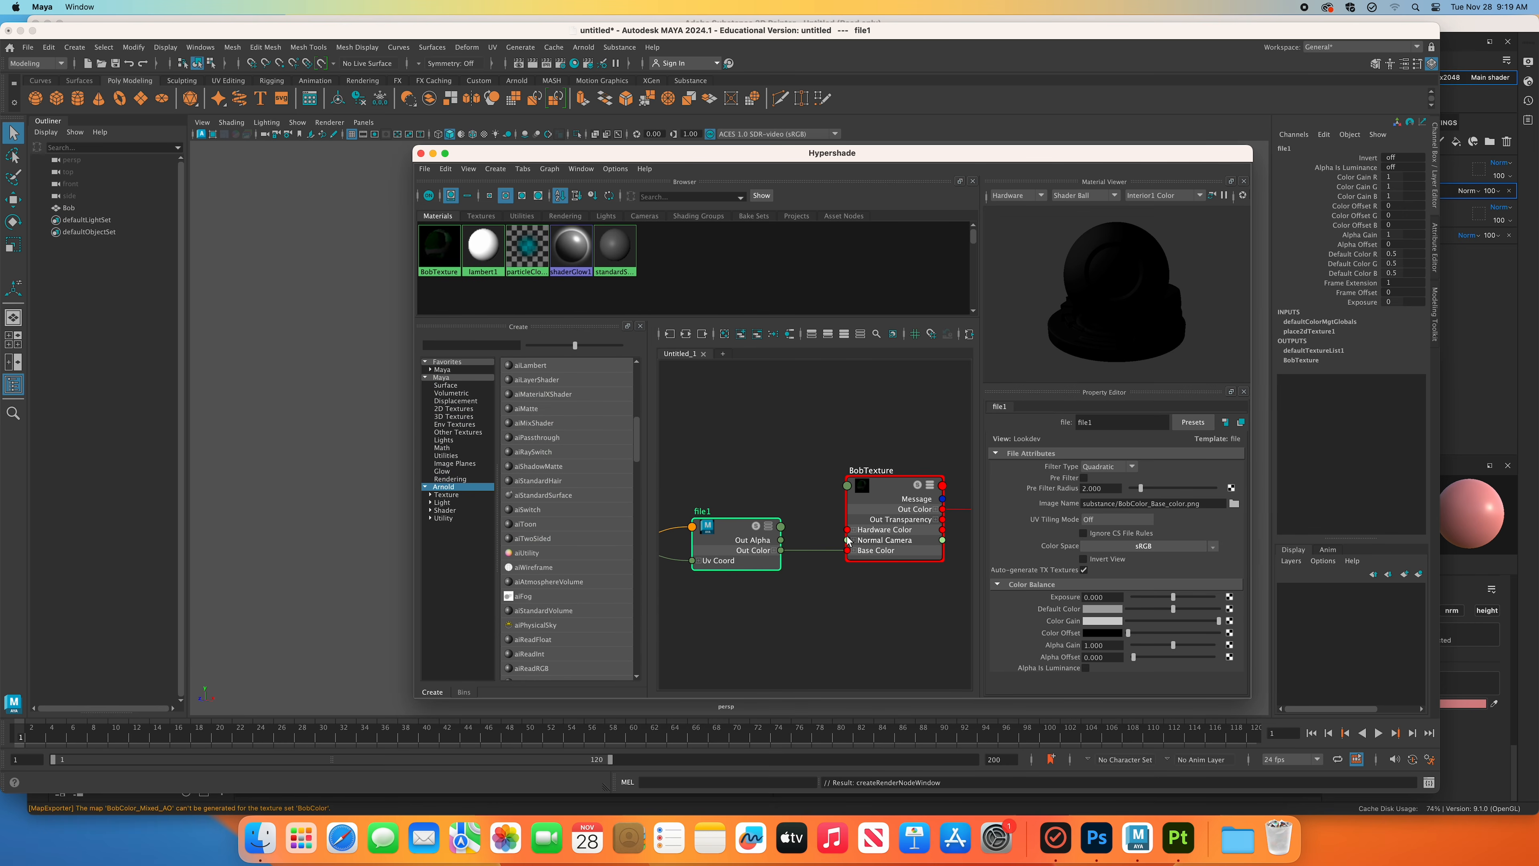
Create a second file texture node and connect its Out Color to BobTexture's Normal Camera input.
click(443, 377)
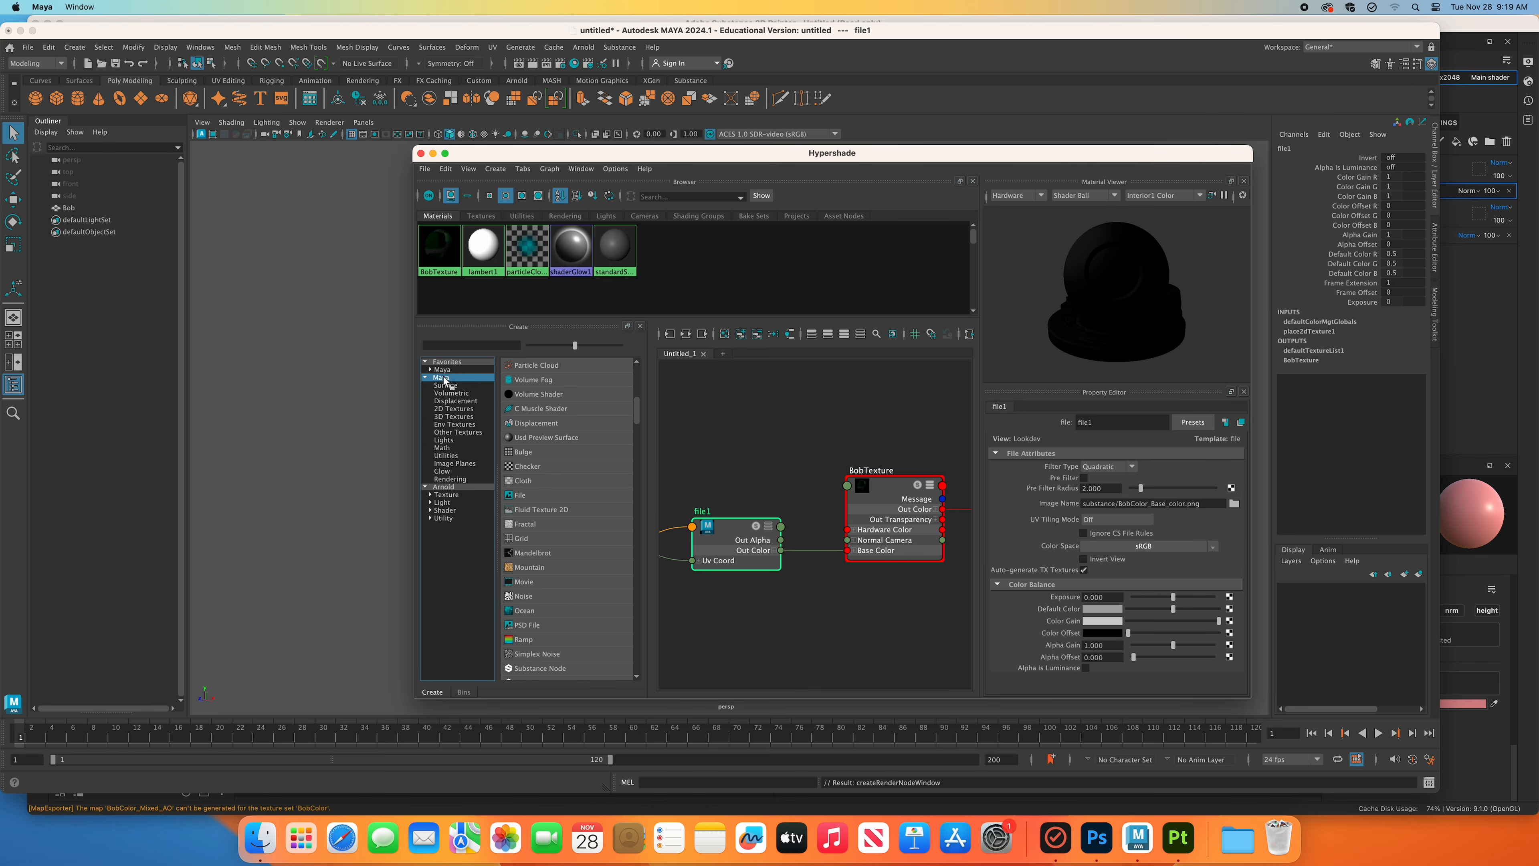
click(519, 496)
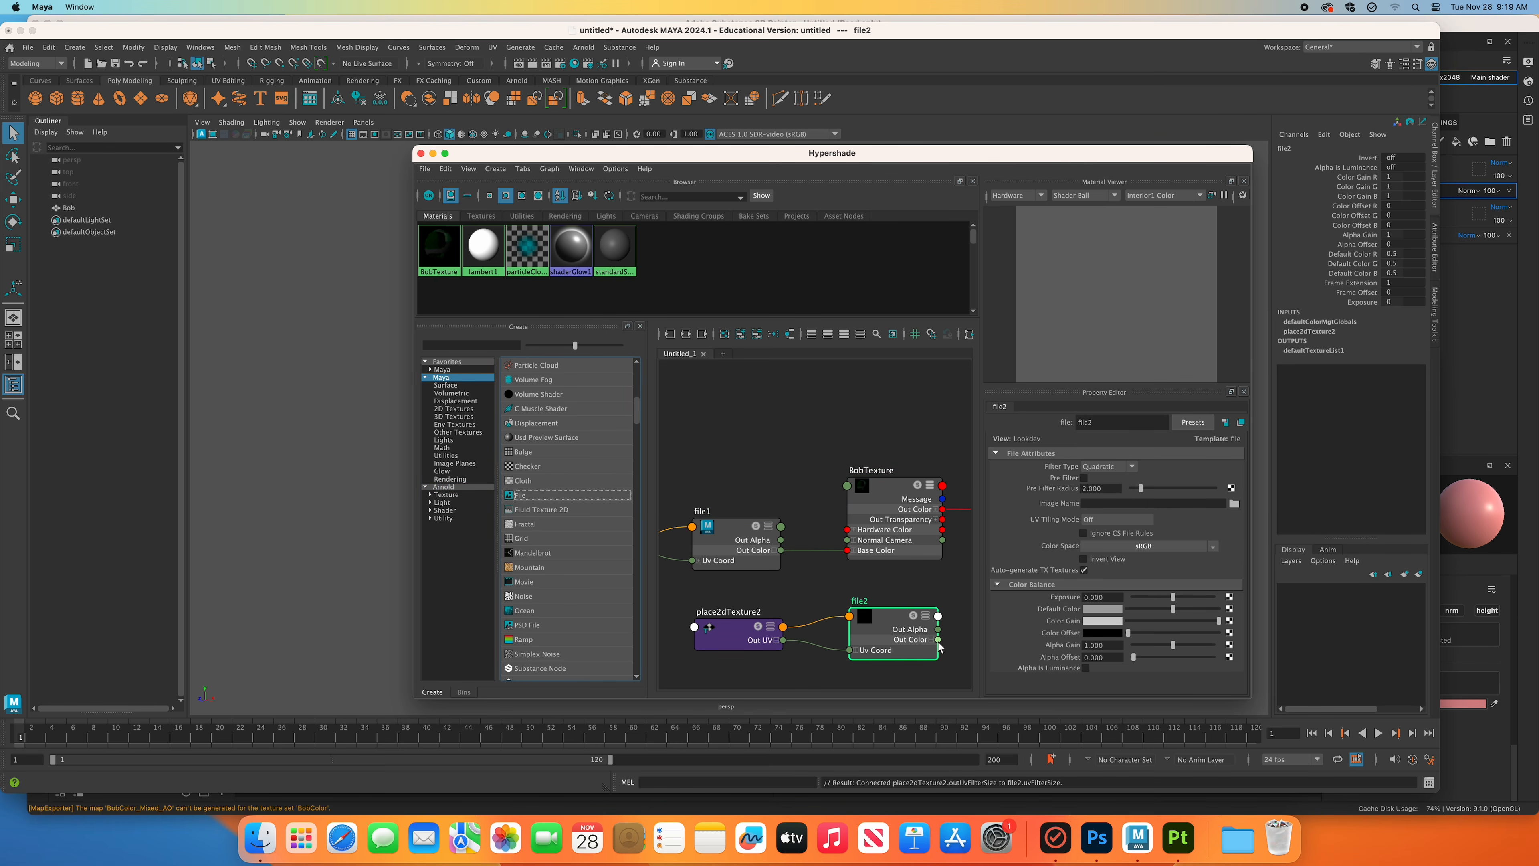
drag(939, 643, 847, 541)
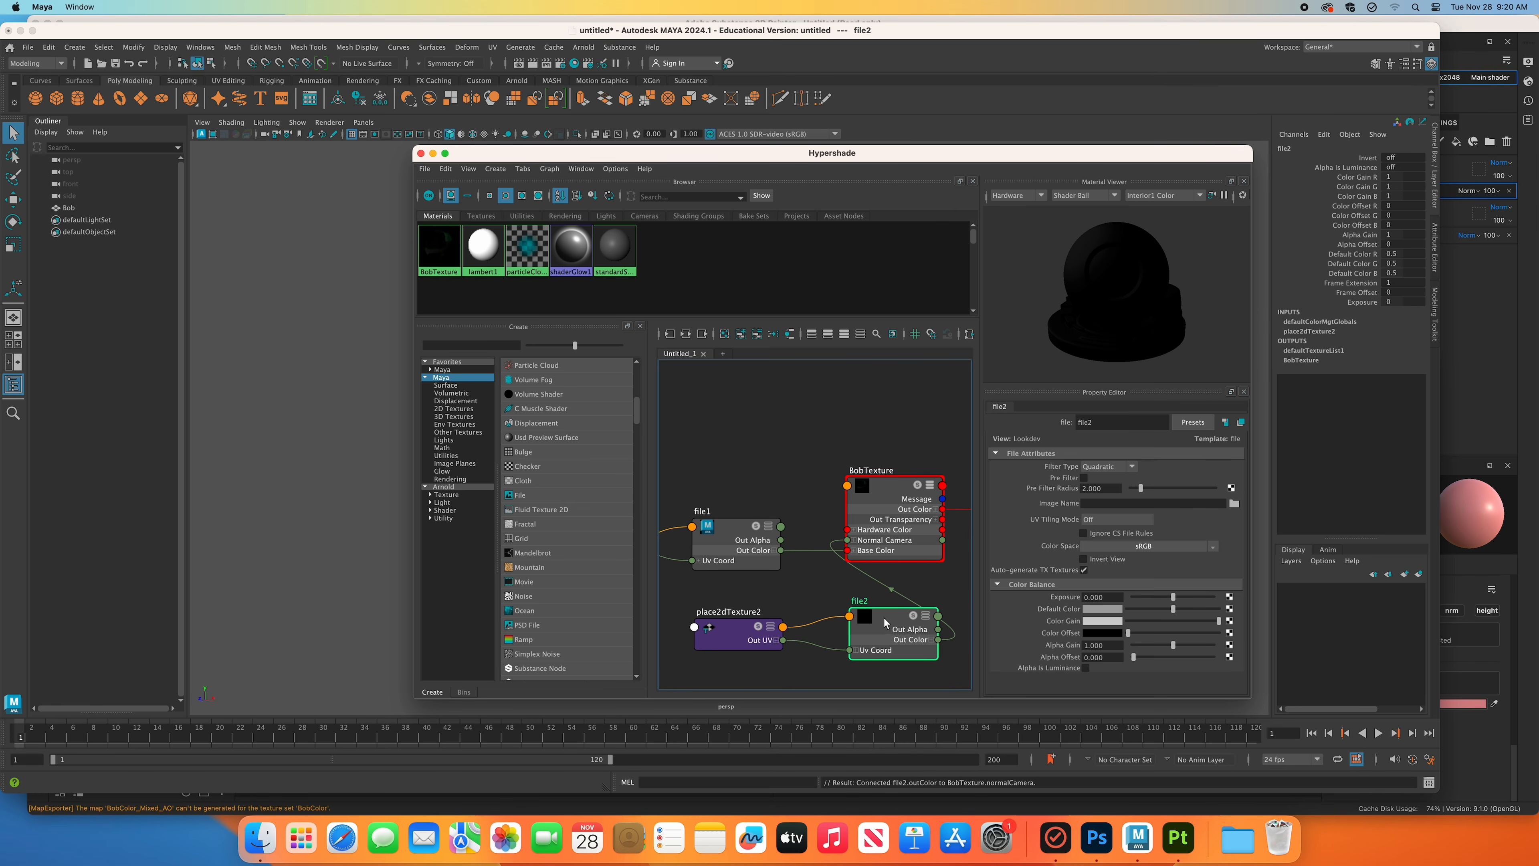
Load BobColor_Normal_OpenGL.png from the Demo project's substance folder into the second file node.
click(1234, 503)
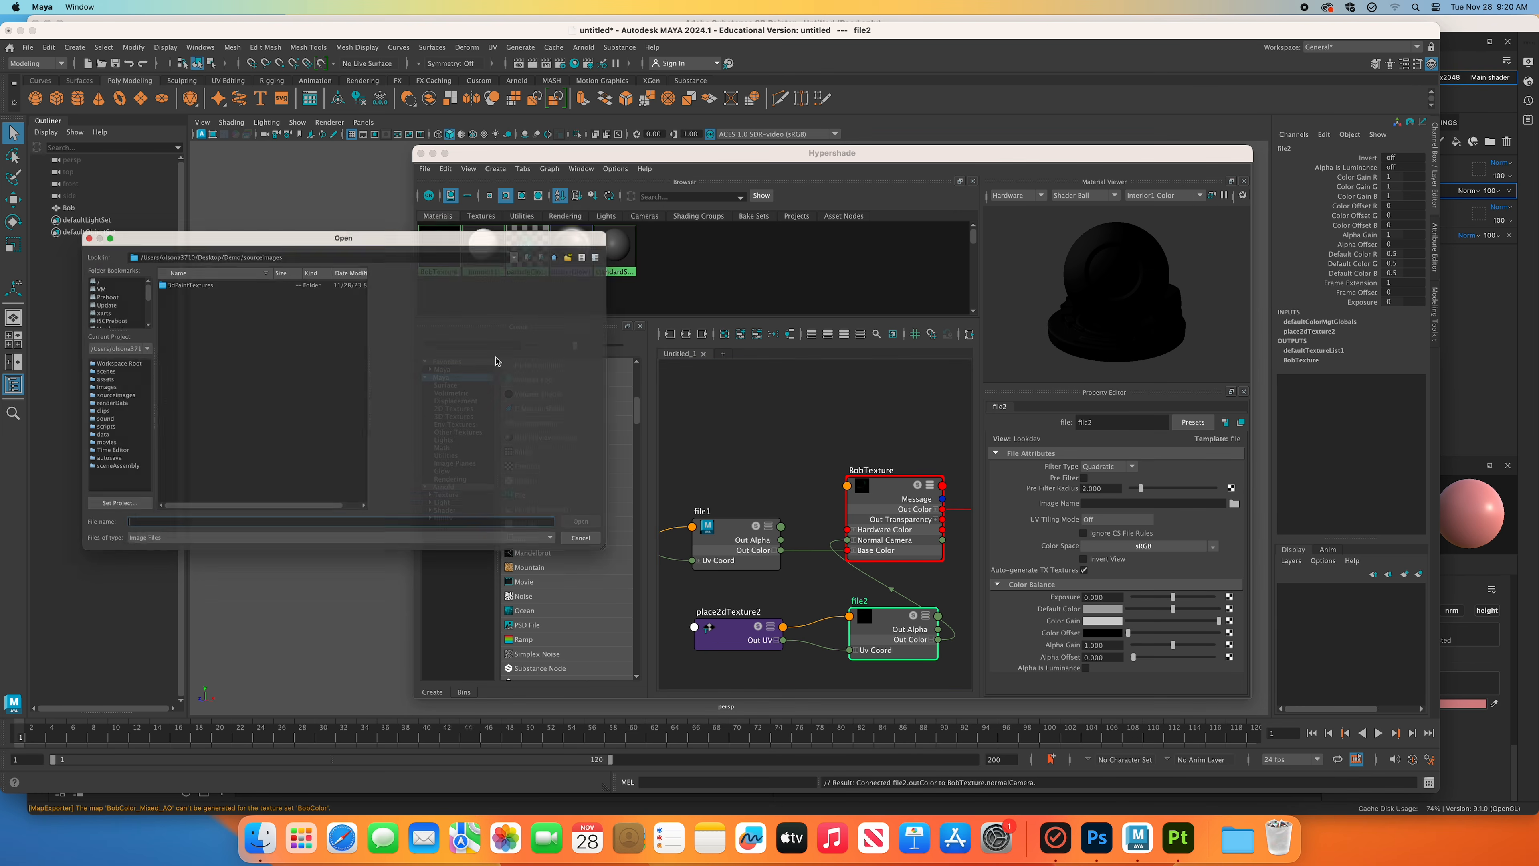
scroll(86, 307, down, 5)
click(76, 293)
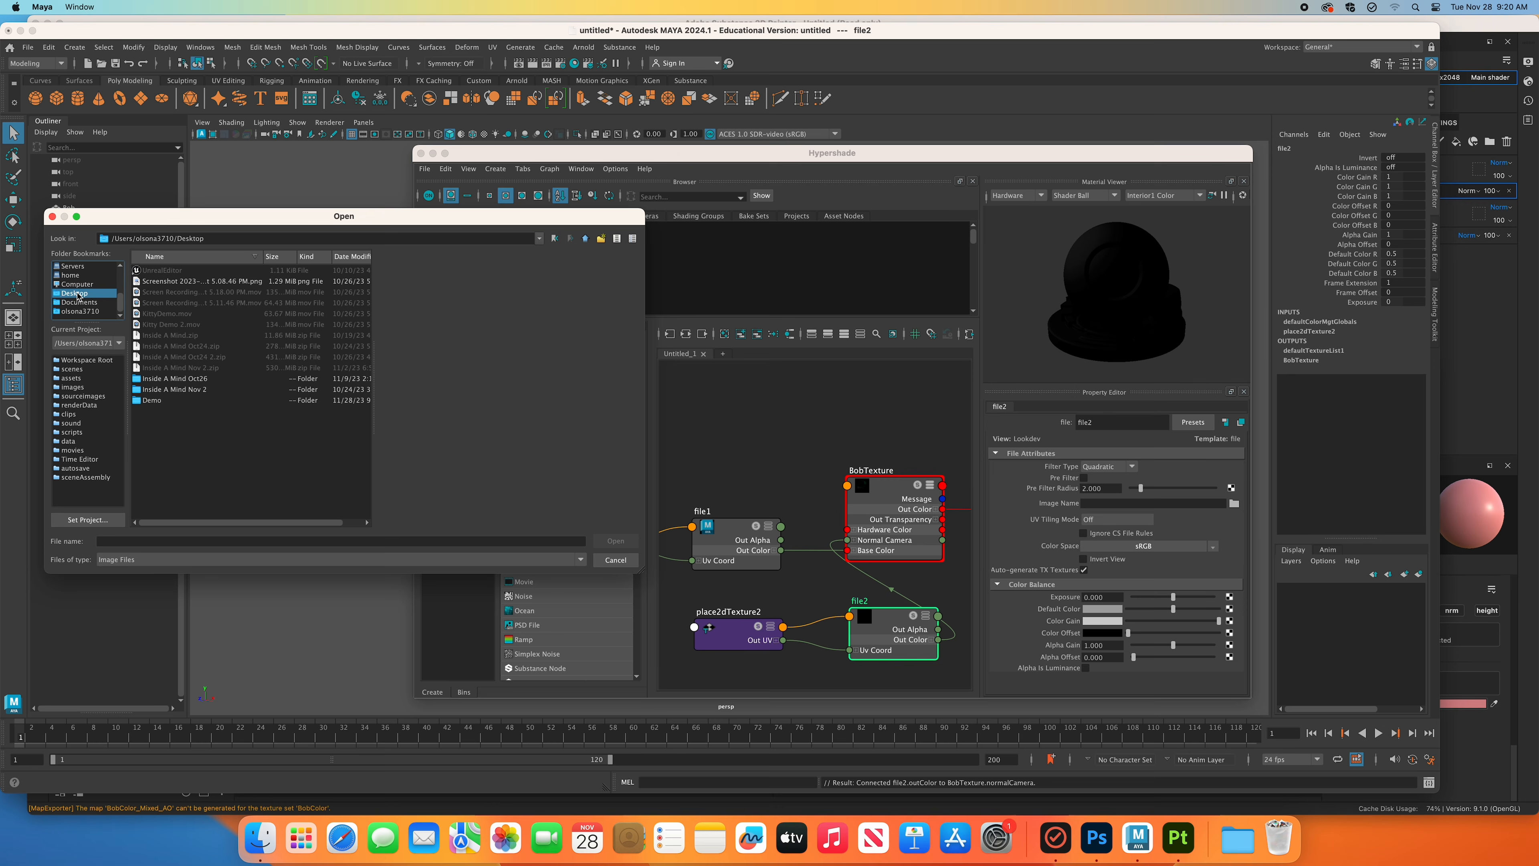
double_click(169, 401)
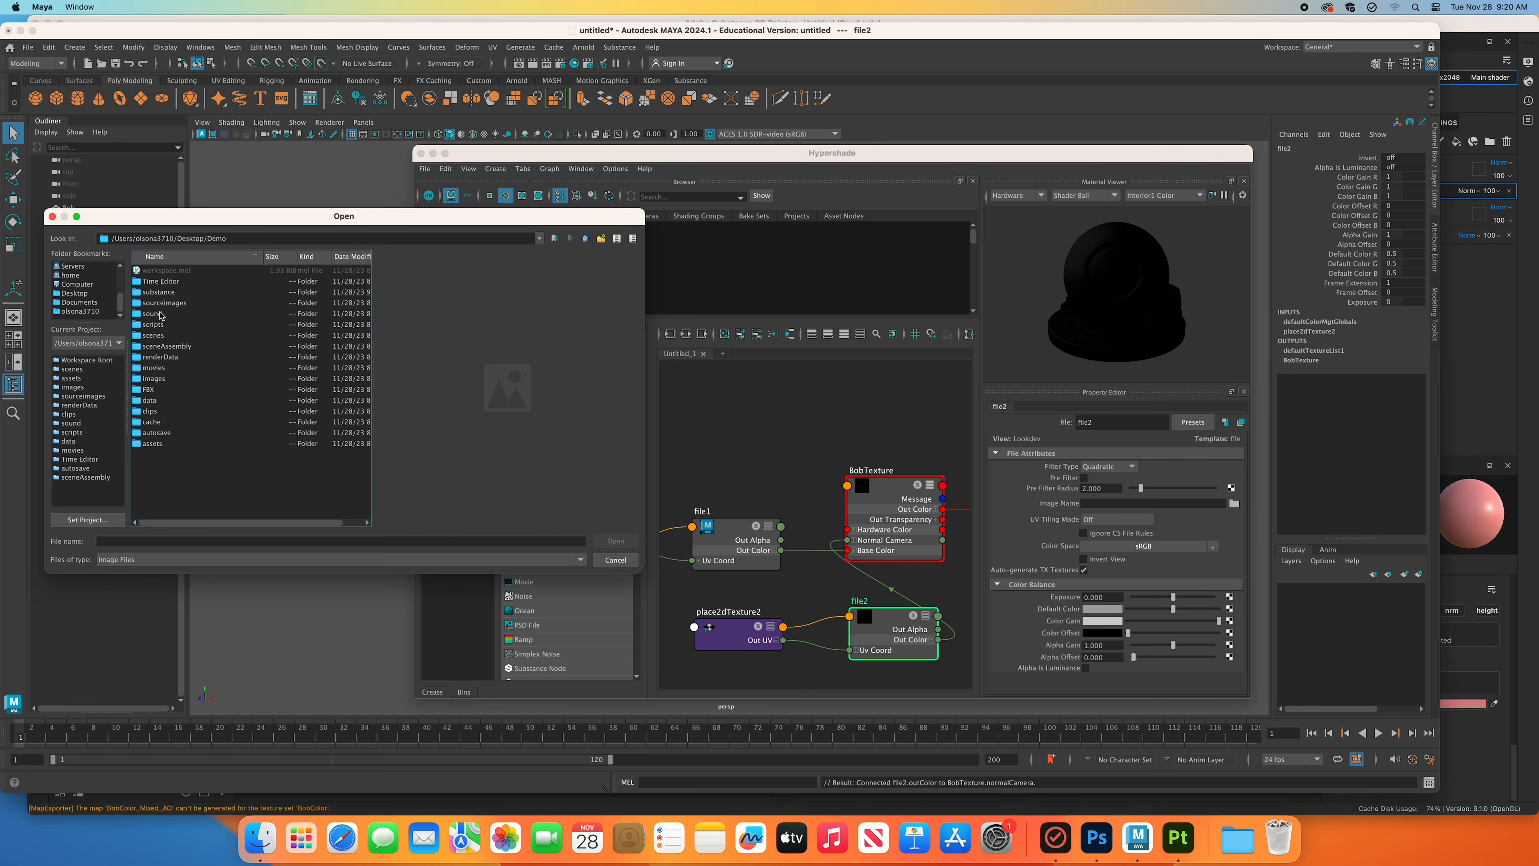
double_click(174, 292)
click(182, 281)
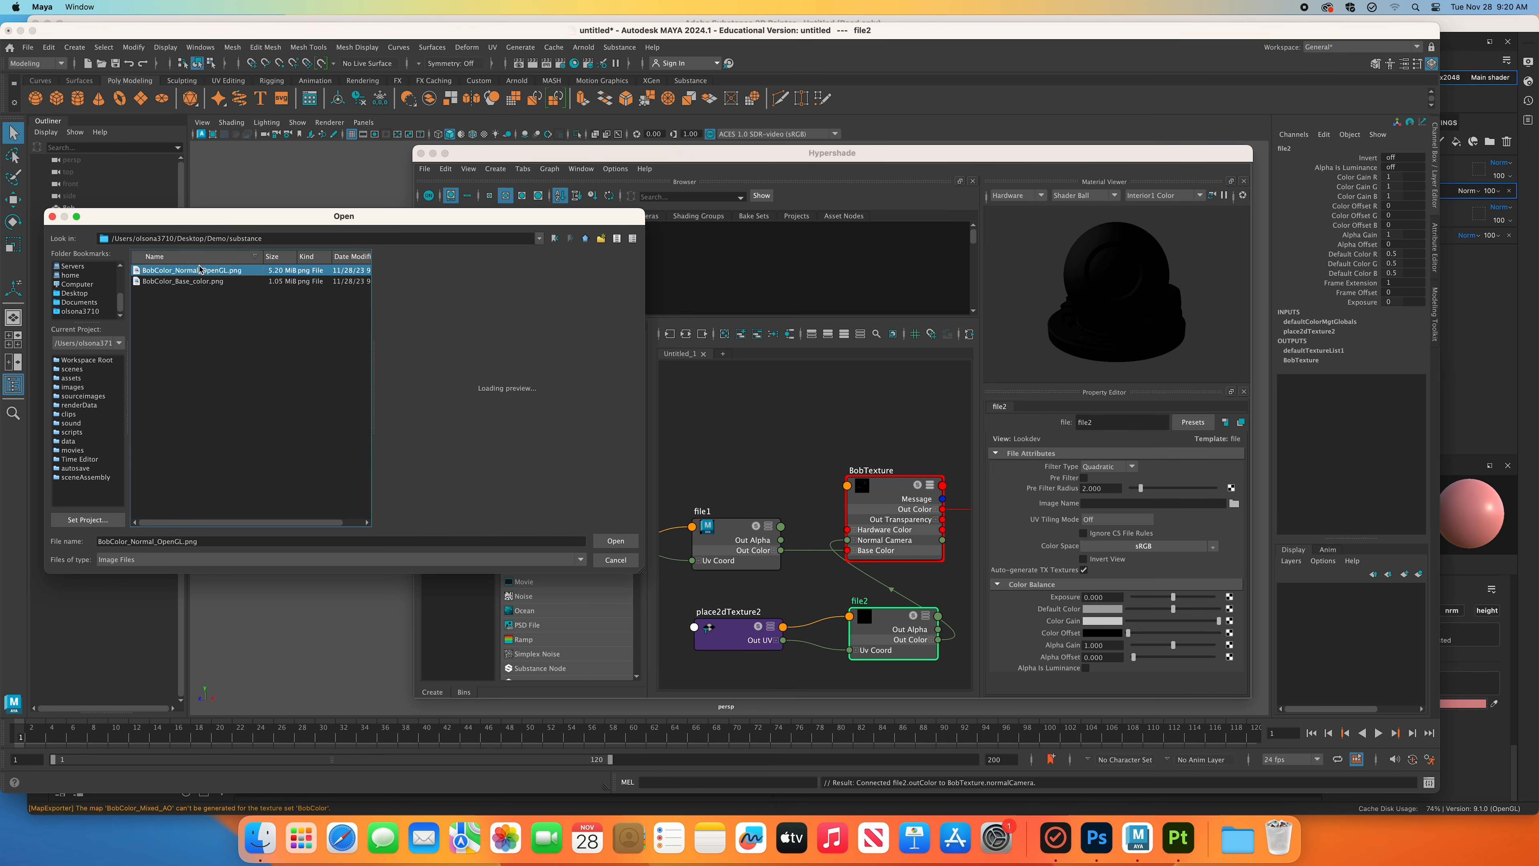
click(615, 541)
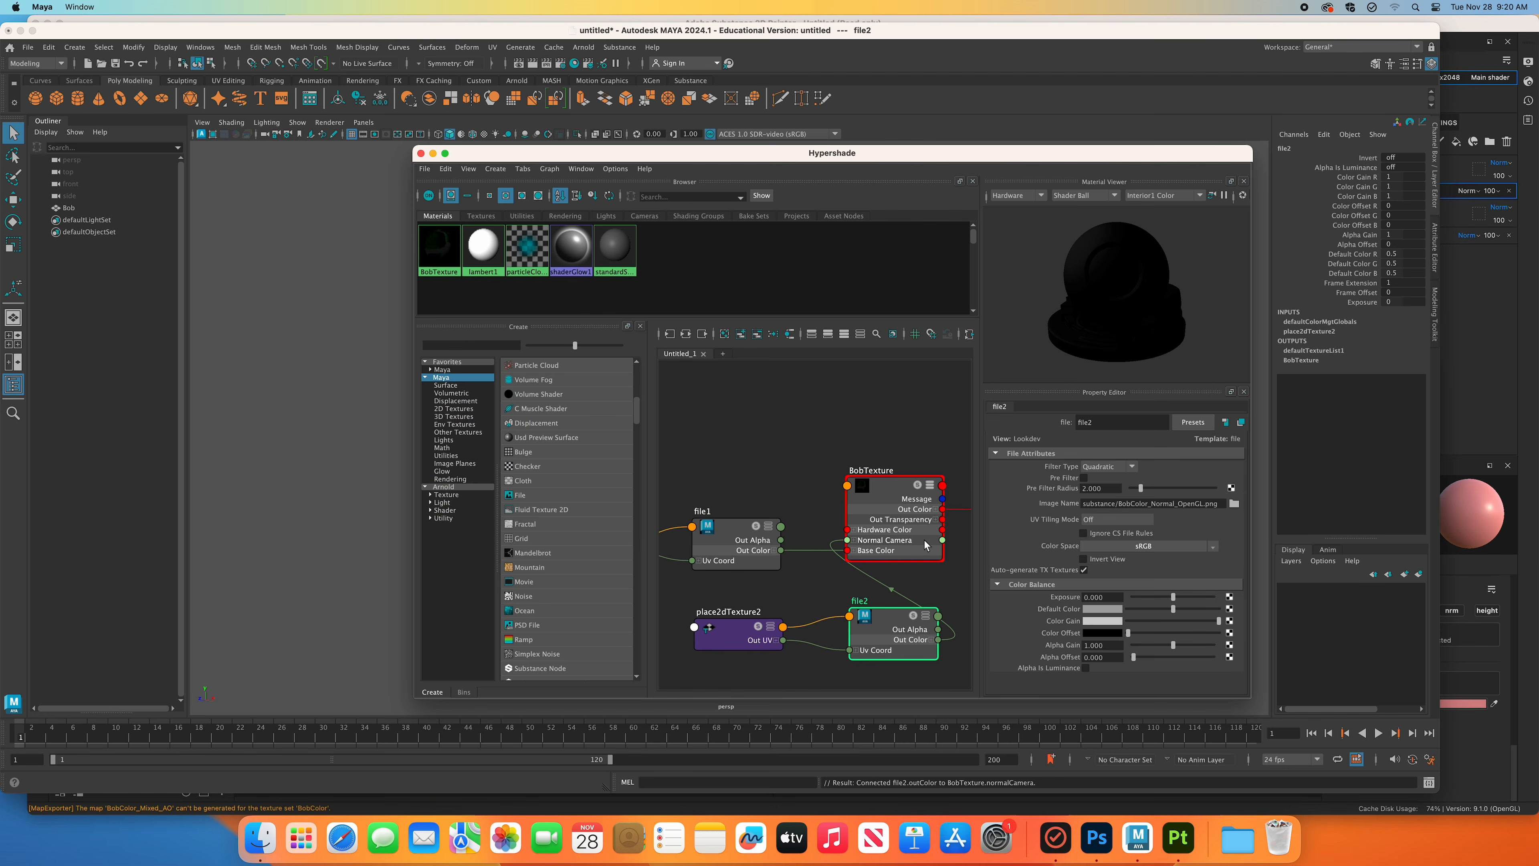
Arrange the normal map's file and placement nodes above the base color nodes and check both file nodes feeding BobTexture.
click(879, 489)
scroll(1110, 624, down, 5)
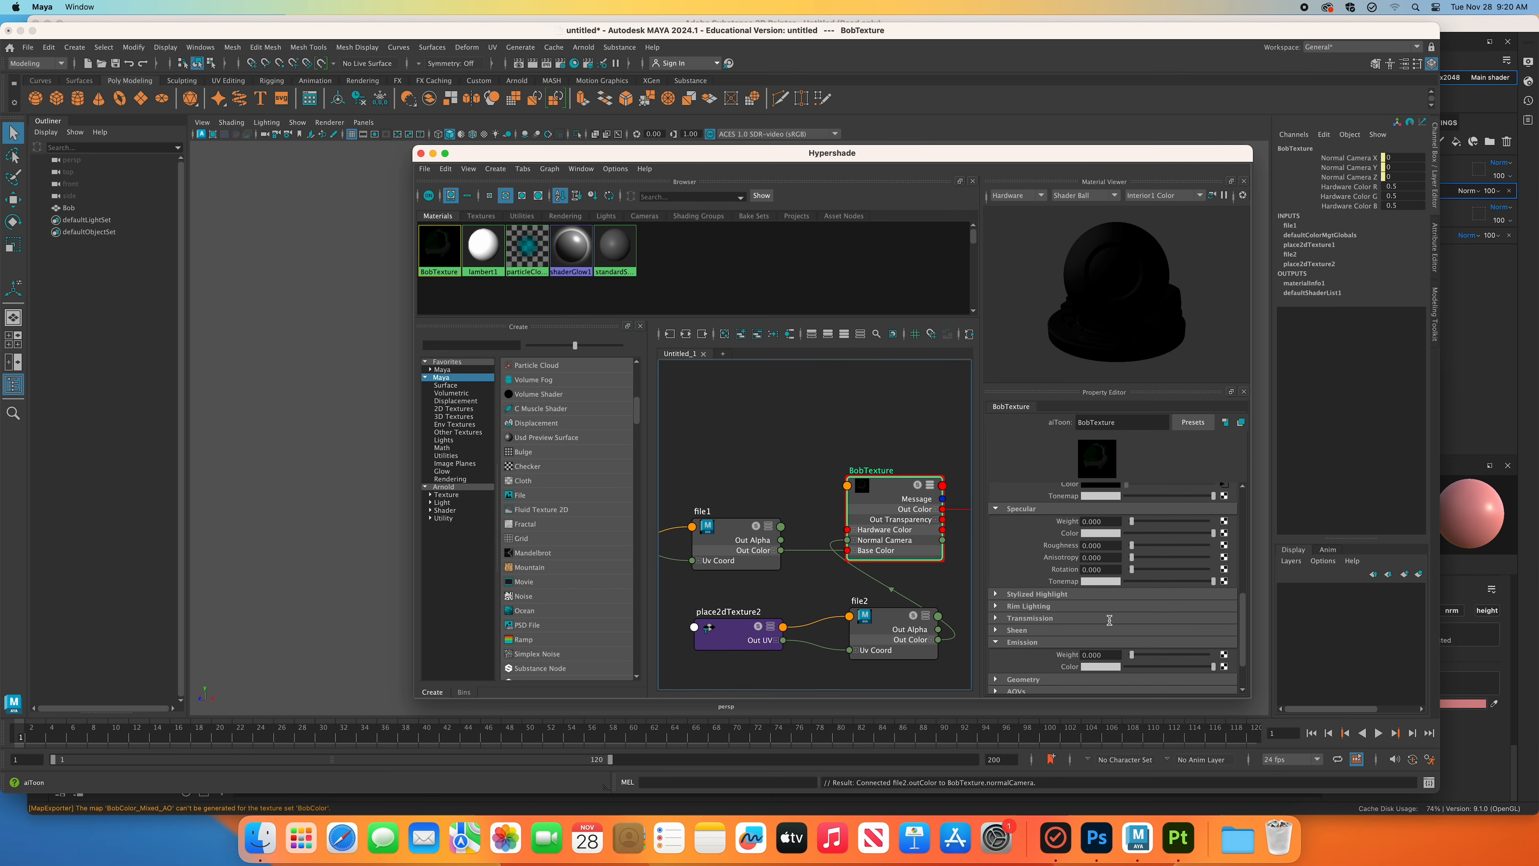
drag(882, 633, 741, 447)
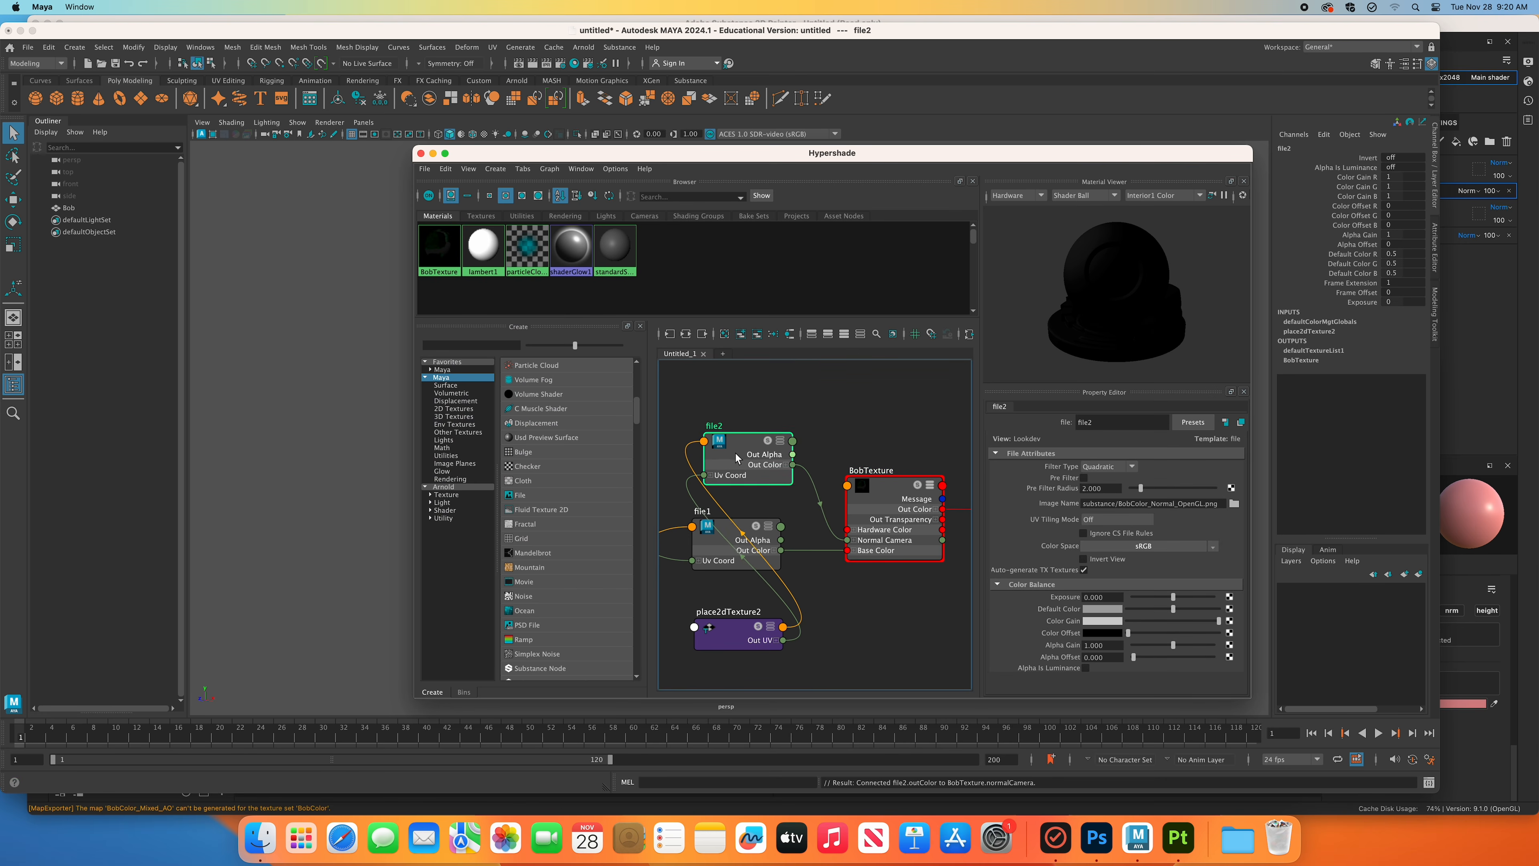
scroll(735, 597, down, 4)
drag(734, 608, 686, 543)
scroll(708, 578, up, 3)
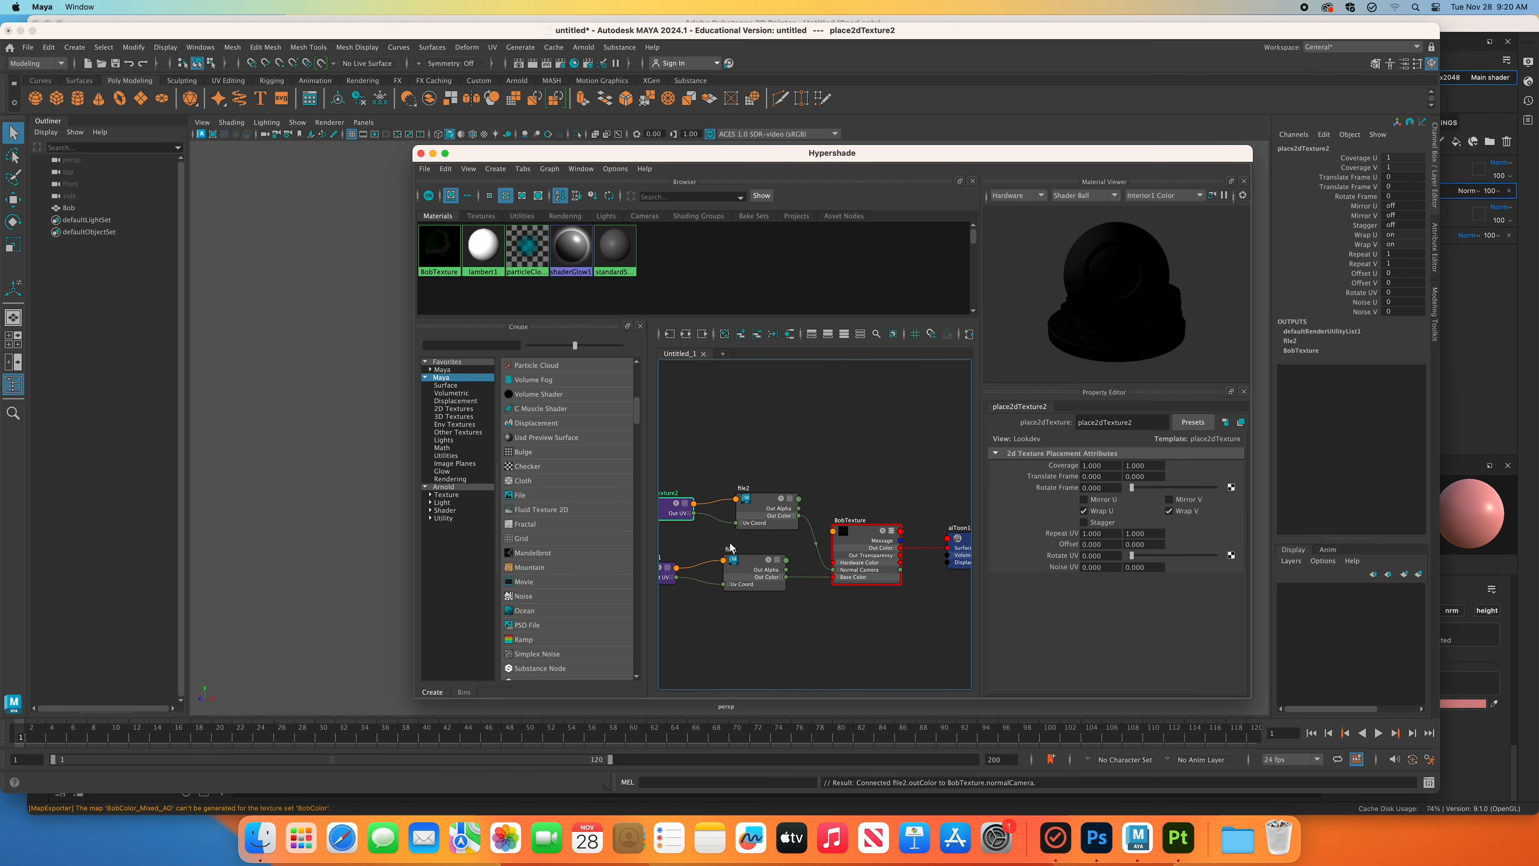
click(757, 520)
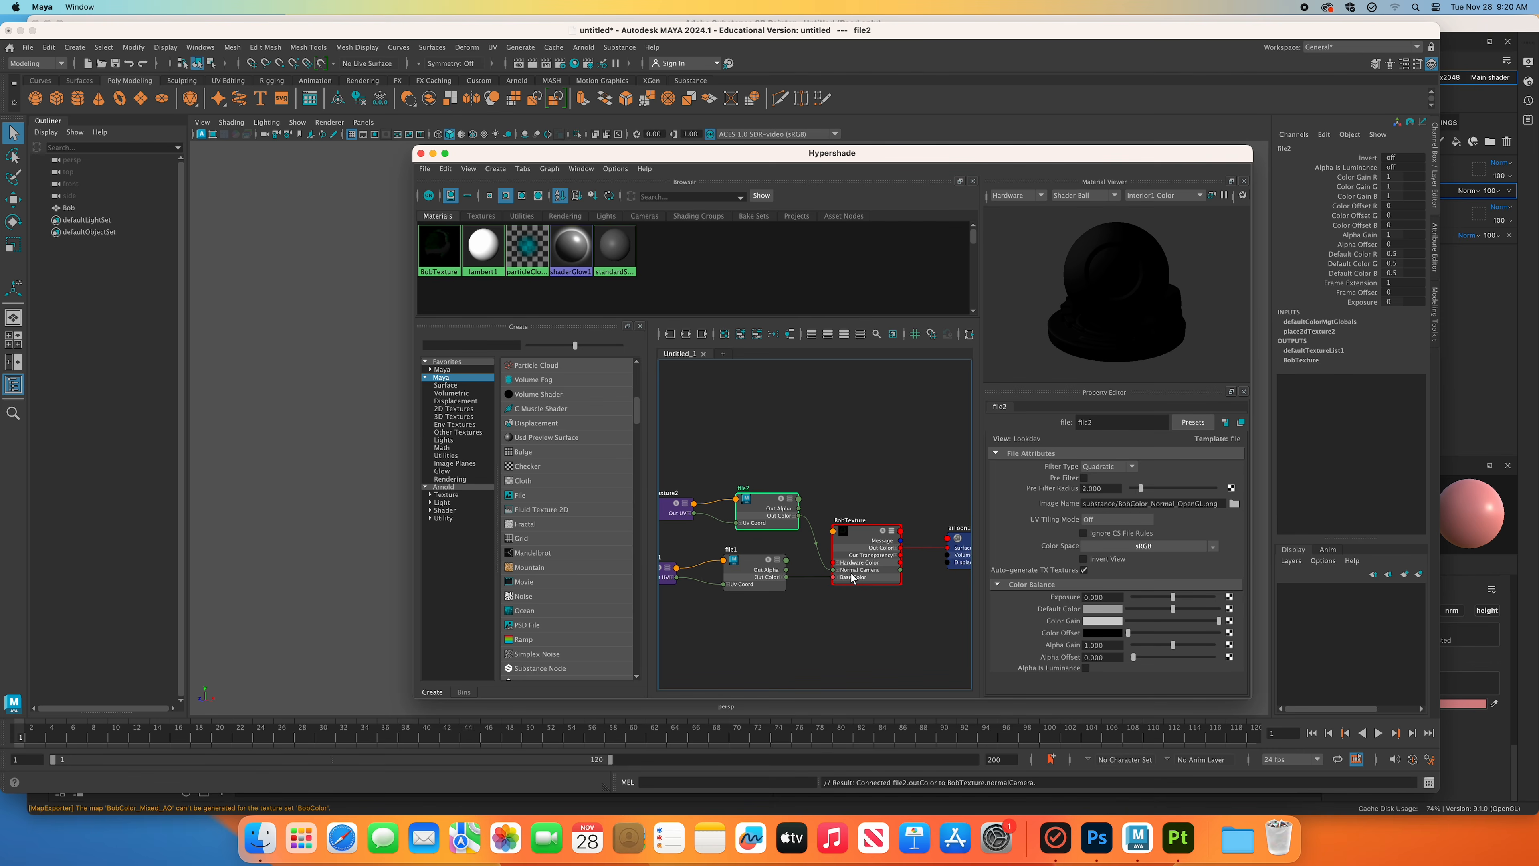
click(782, 573)
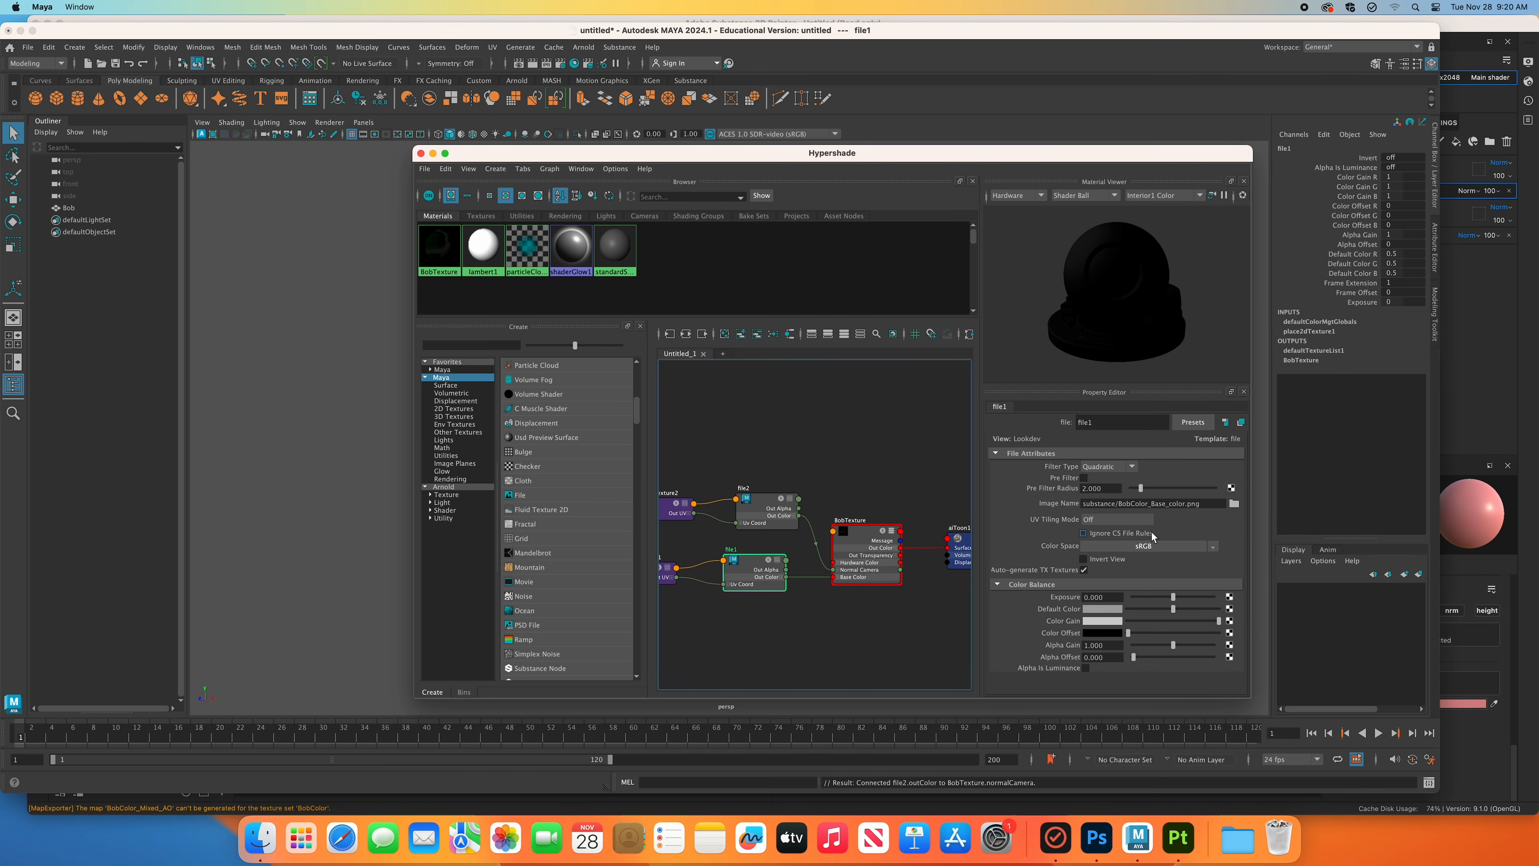
click(860, 580)
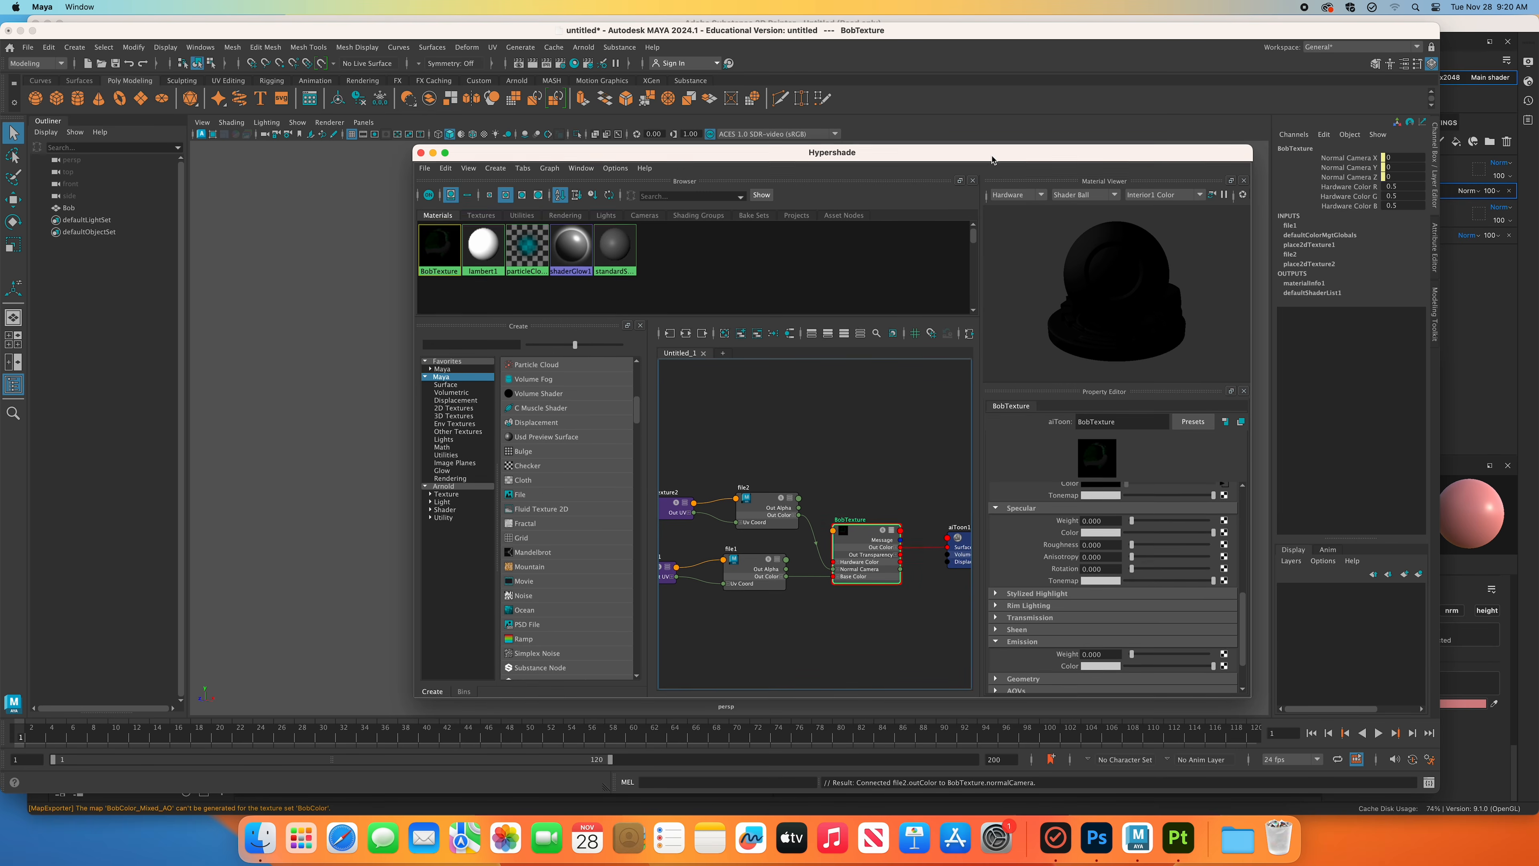
Move the Hypershade window off the model and add an Arnold Skydome Light to the scene.
drag(990, 160, 1194, 393)
drag(718, 390, 893, 517)
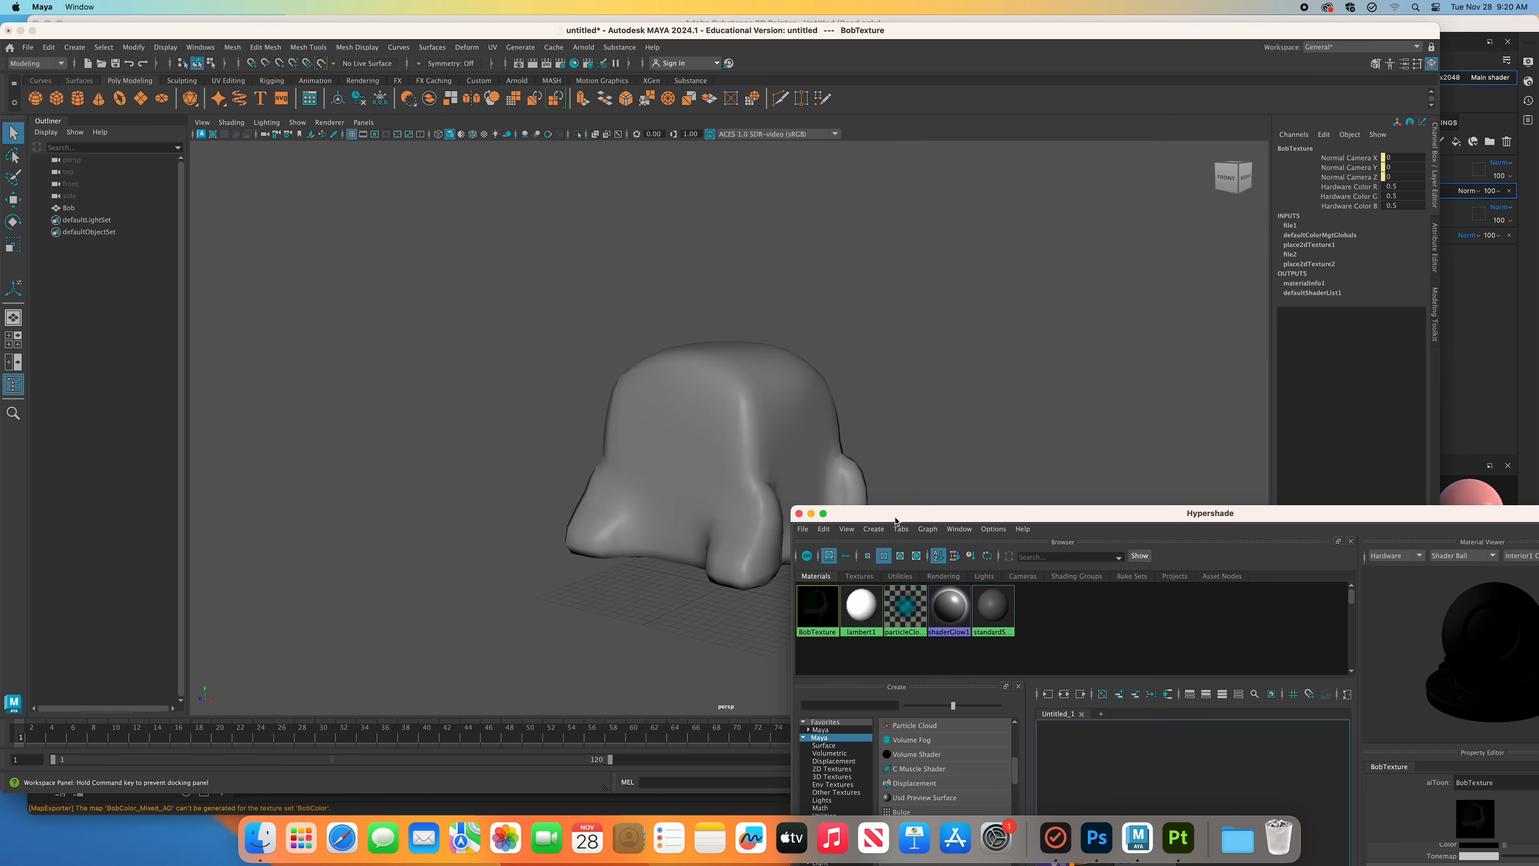
click(382, 298)
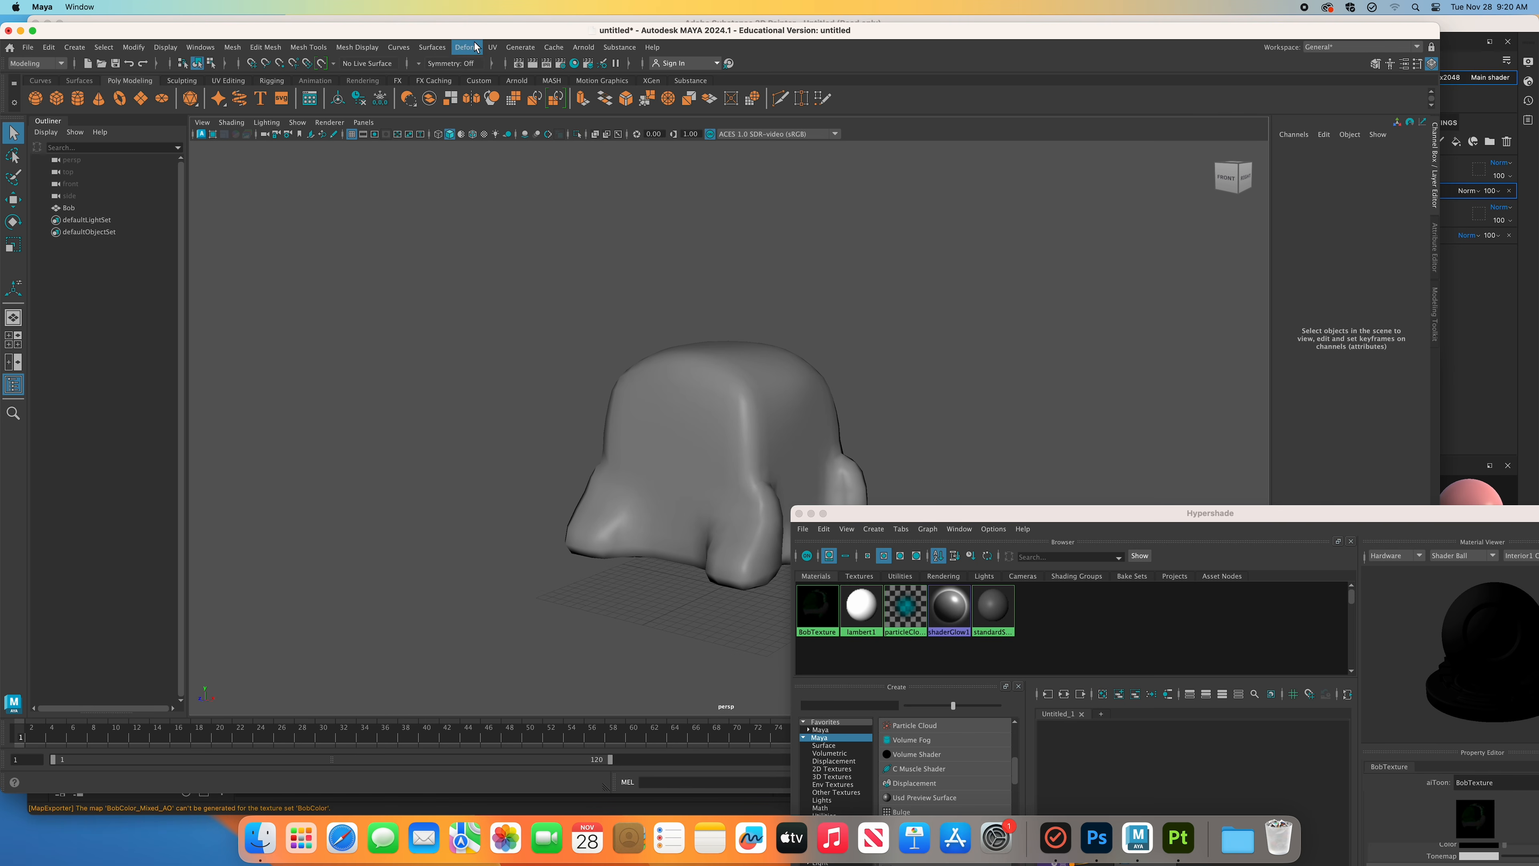
click(576, 47)
mouse_move(666, 110)
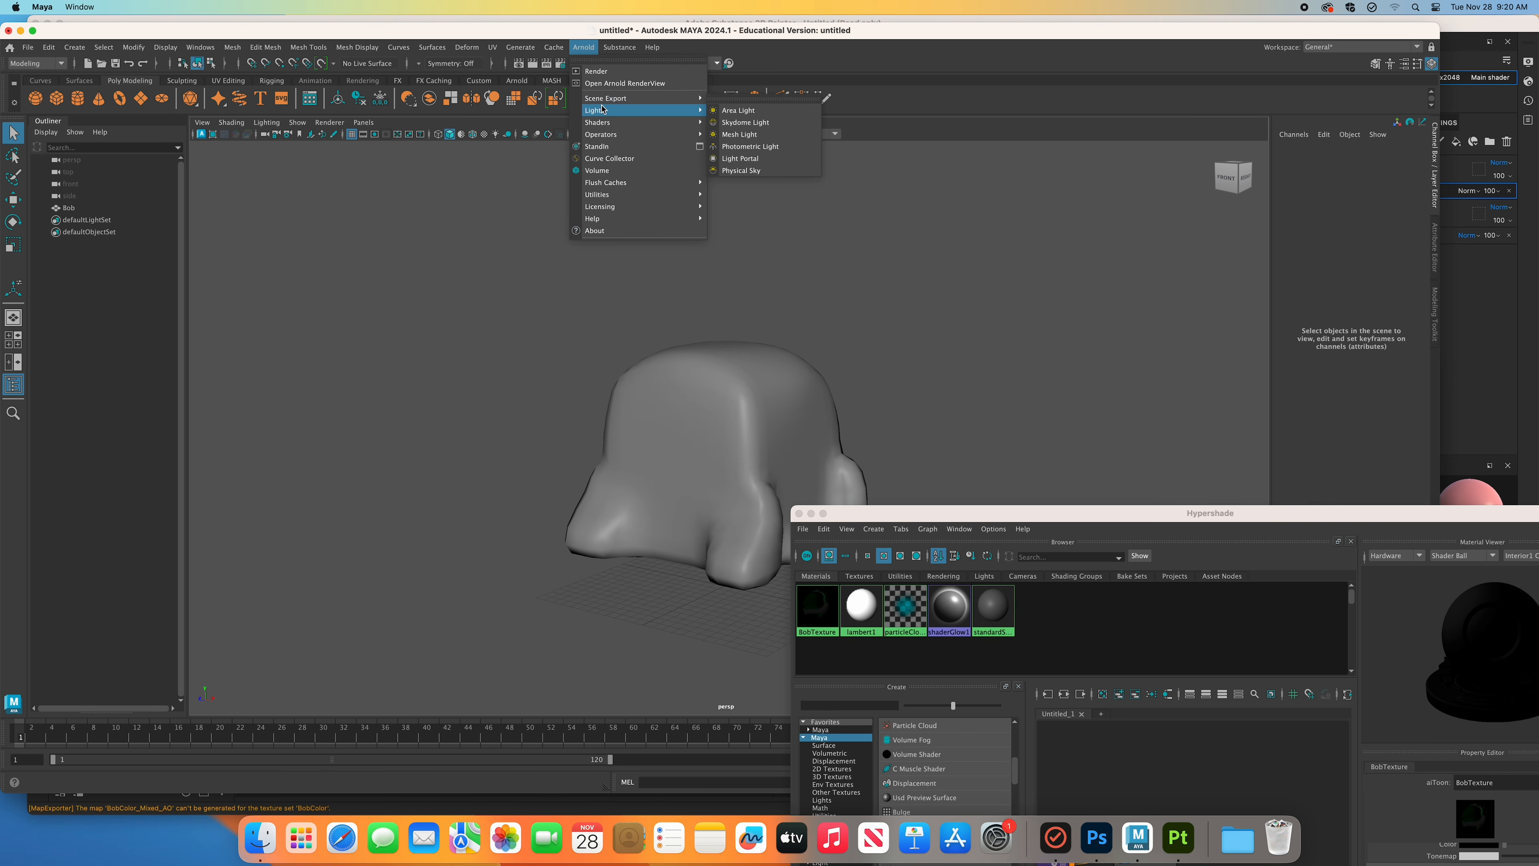
click(745, 122)
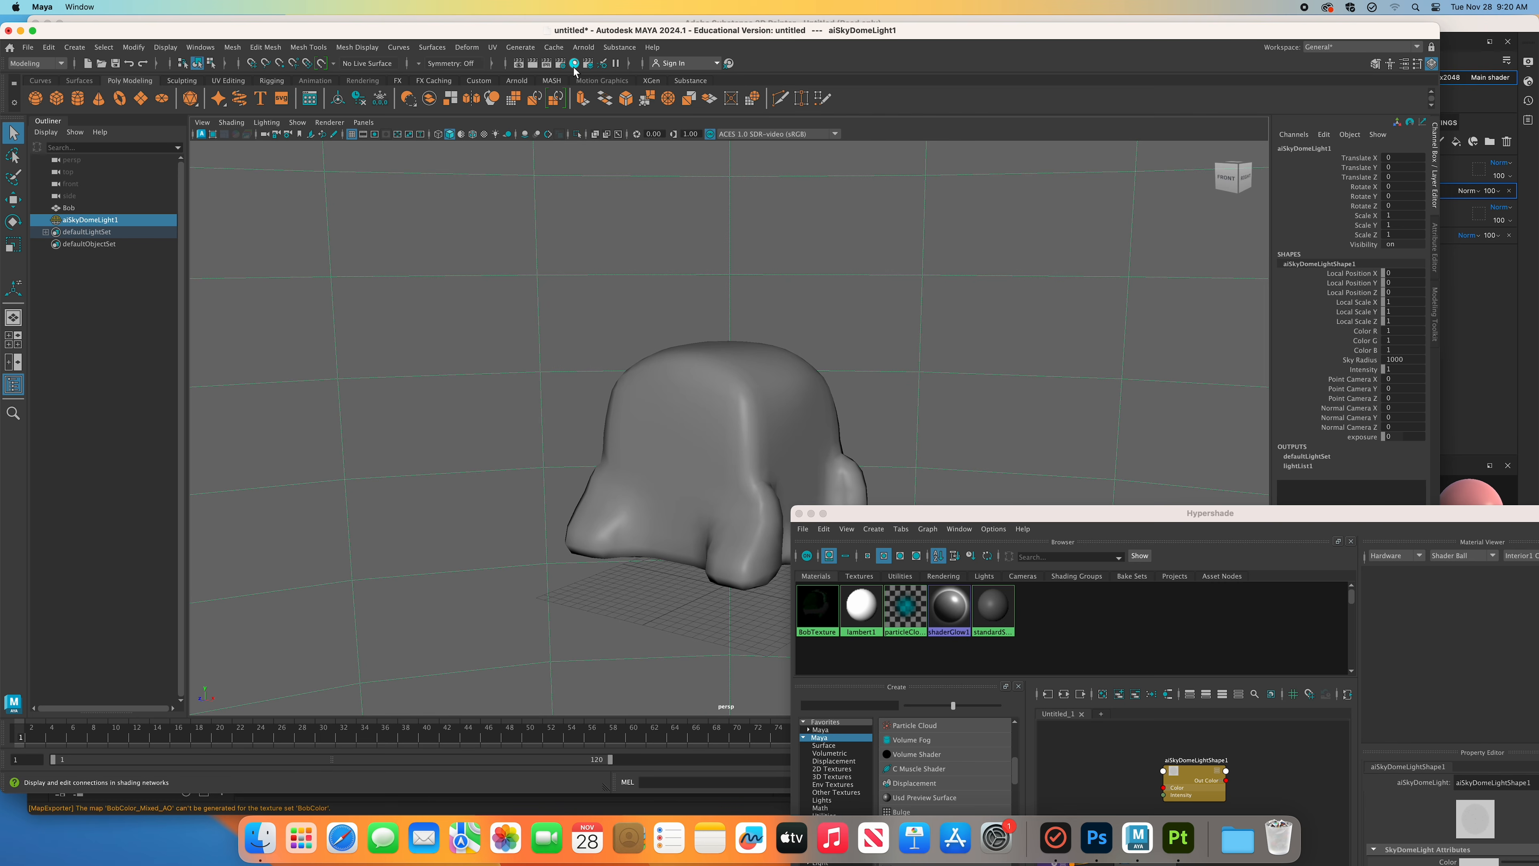
Render the scene in the Arnold RenderView and move the render window clear of the model.
click(584, 47)
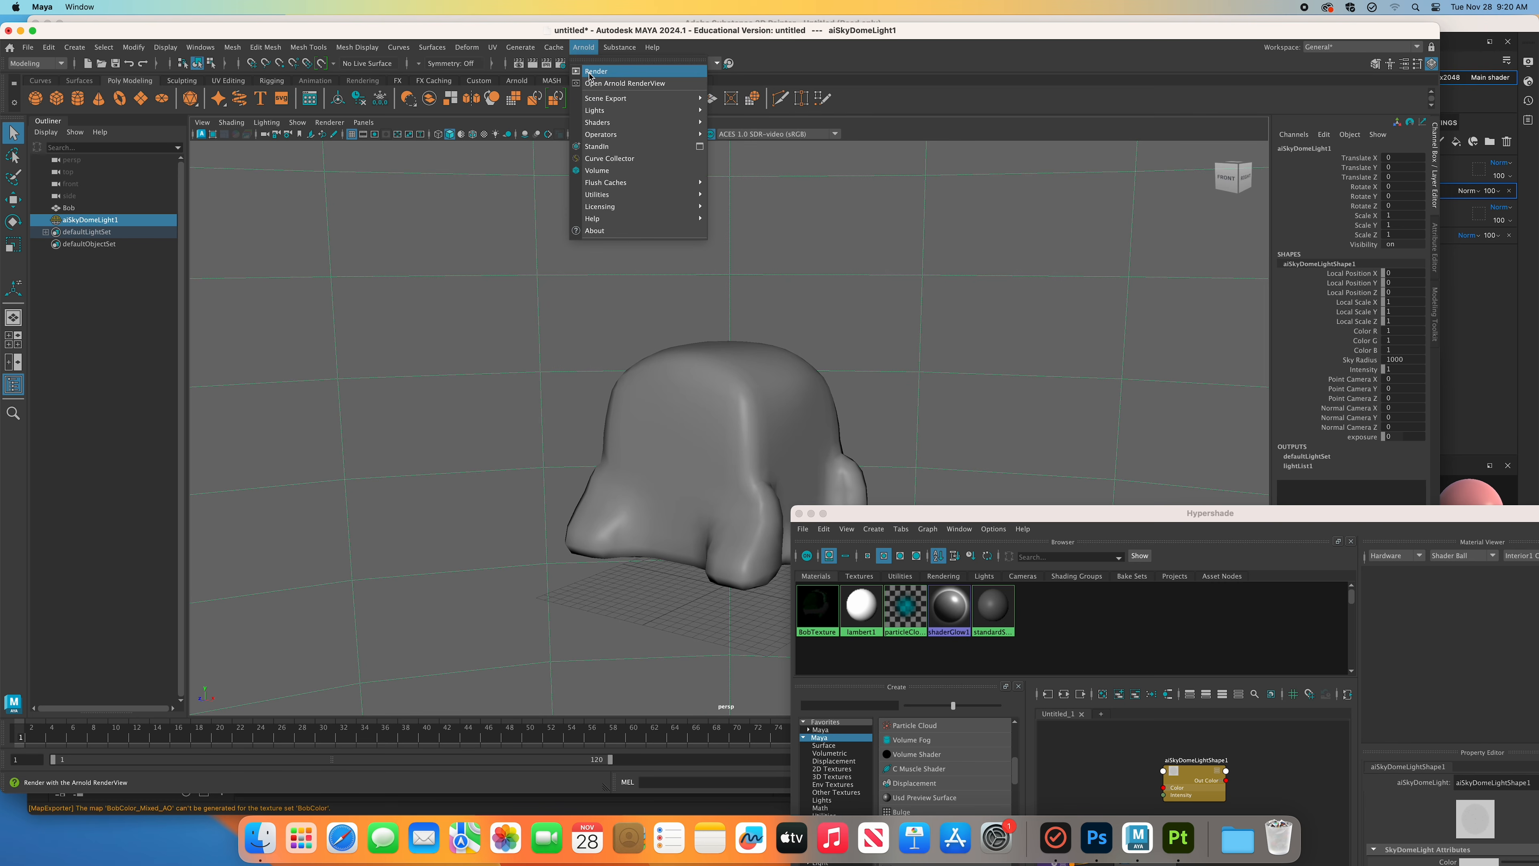
click(588, 74)
drag(567, 122, 832, 176)
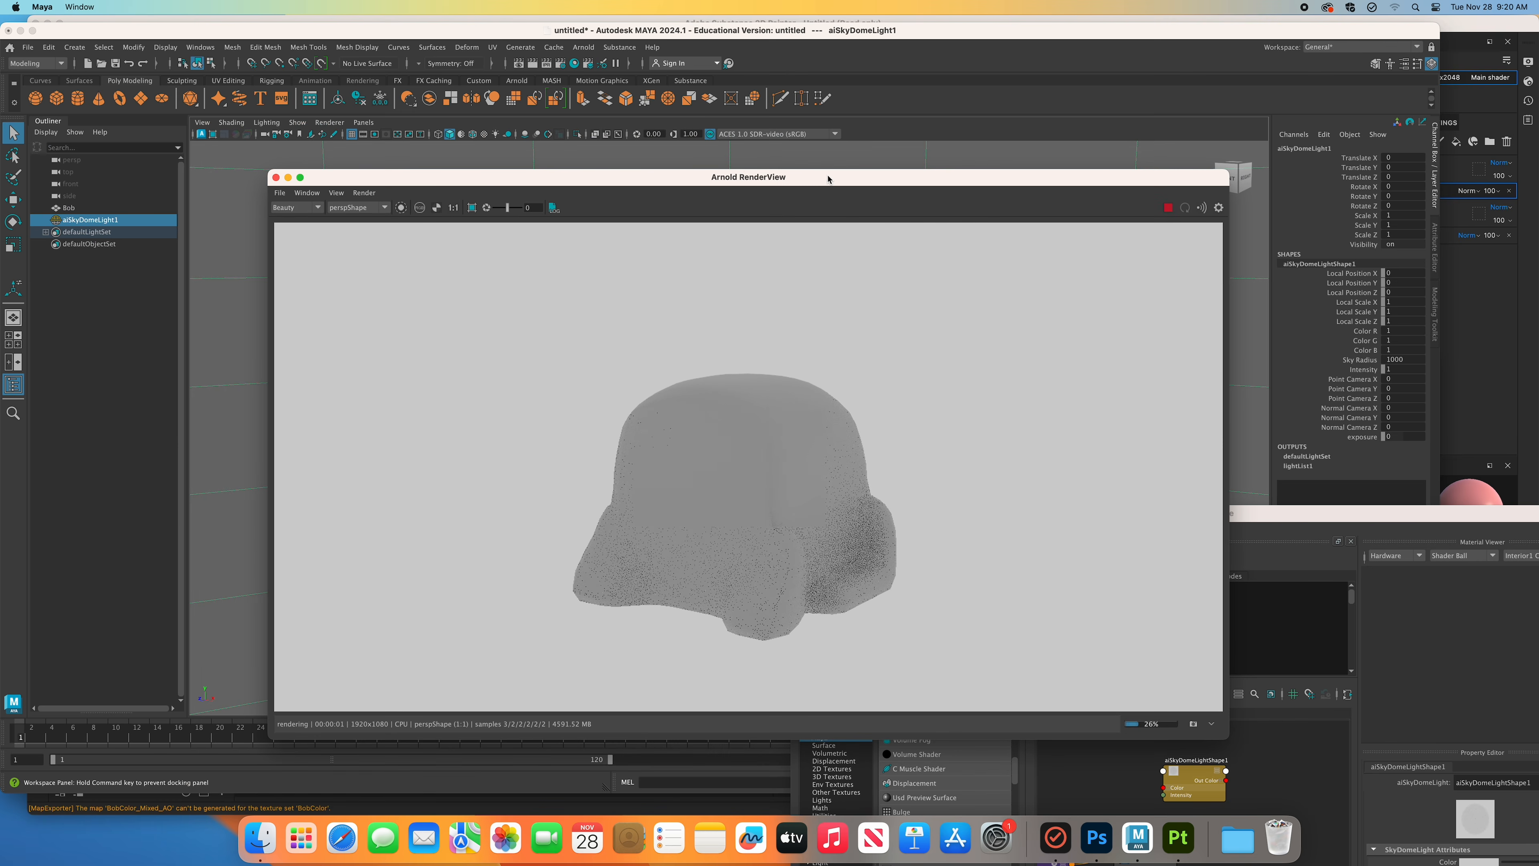
drag(721, 182, 858, 648)
Assign the BobTexture material to the Bob mesh.
click(744, 417)
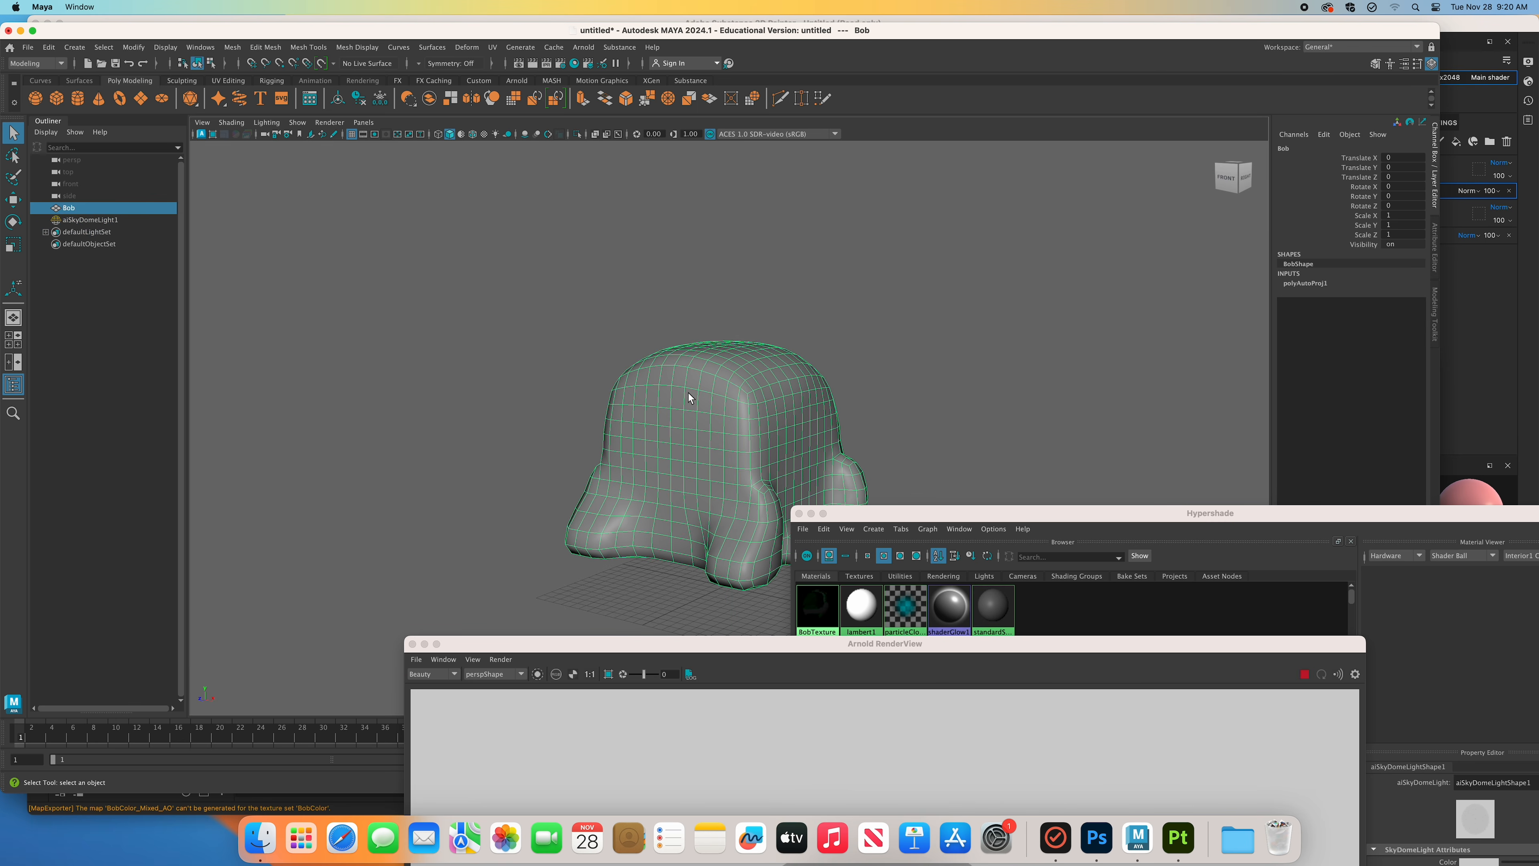
right_drag(688, 392, 756, 727)
click(877, 461)
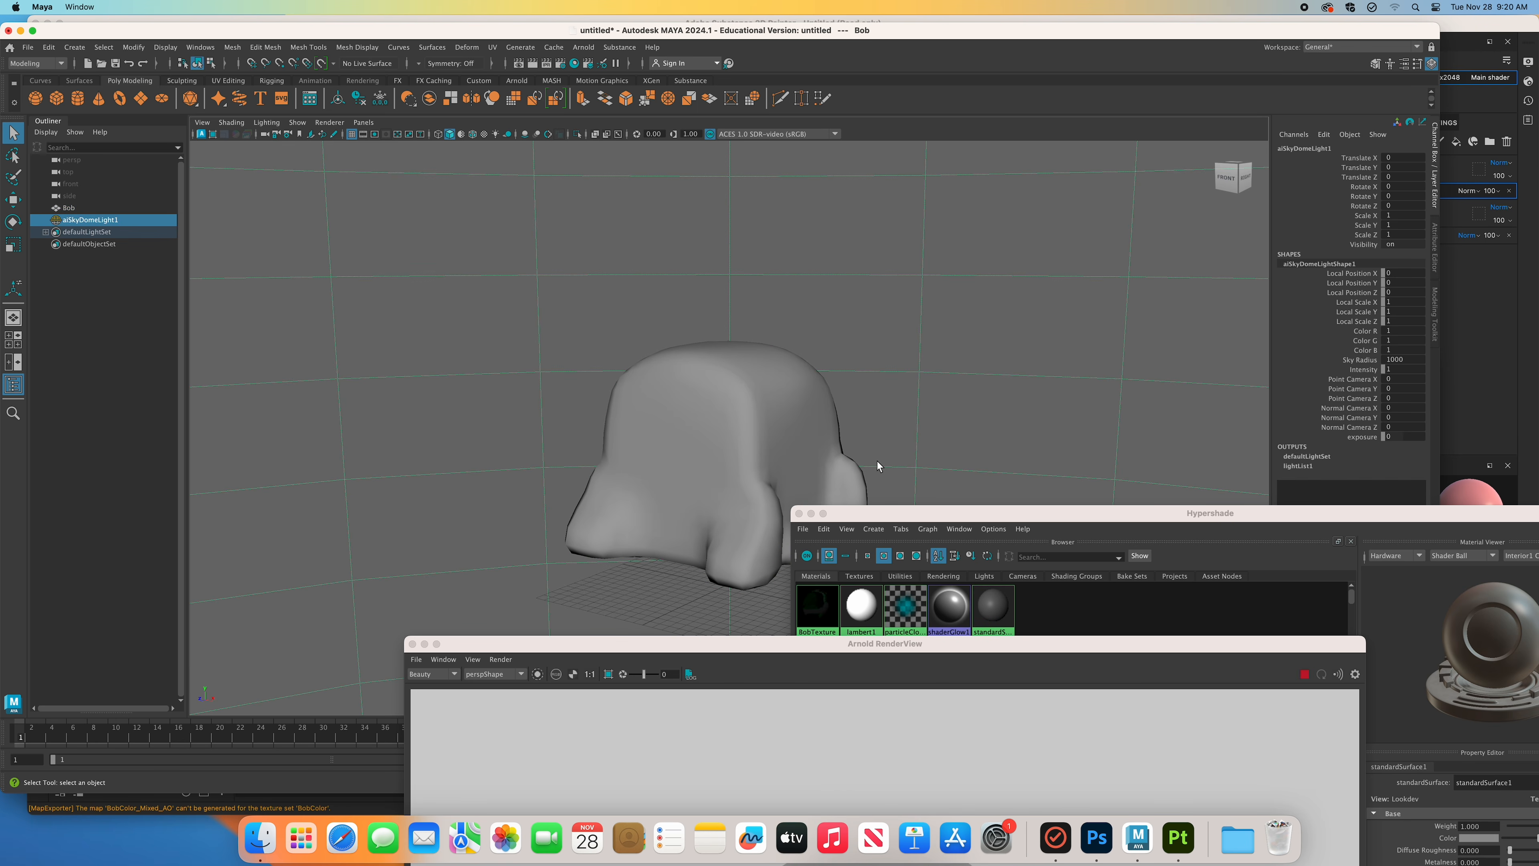
Narrow the Arnold RenderView beside the viewport and examine Bob's toon render from the front, the side and an angle.
drag(892, 655, 592, 113)
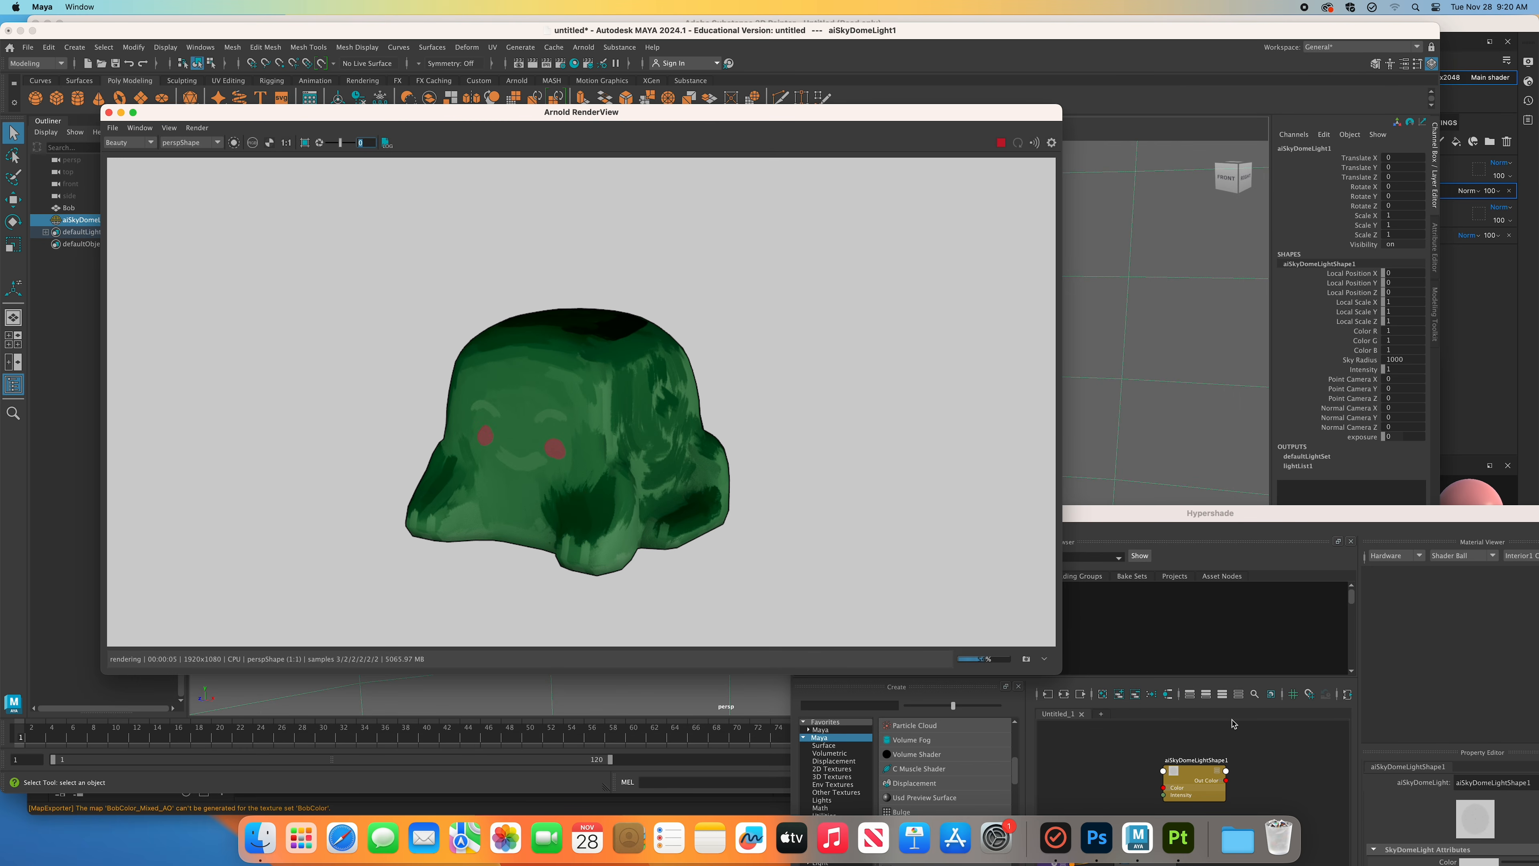
drag(1055, 674, 716, 709)
alt+drag(891, 376, 861, 395)
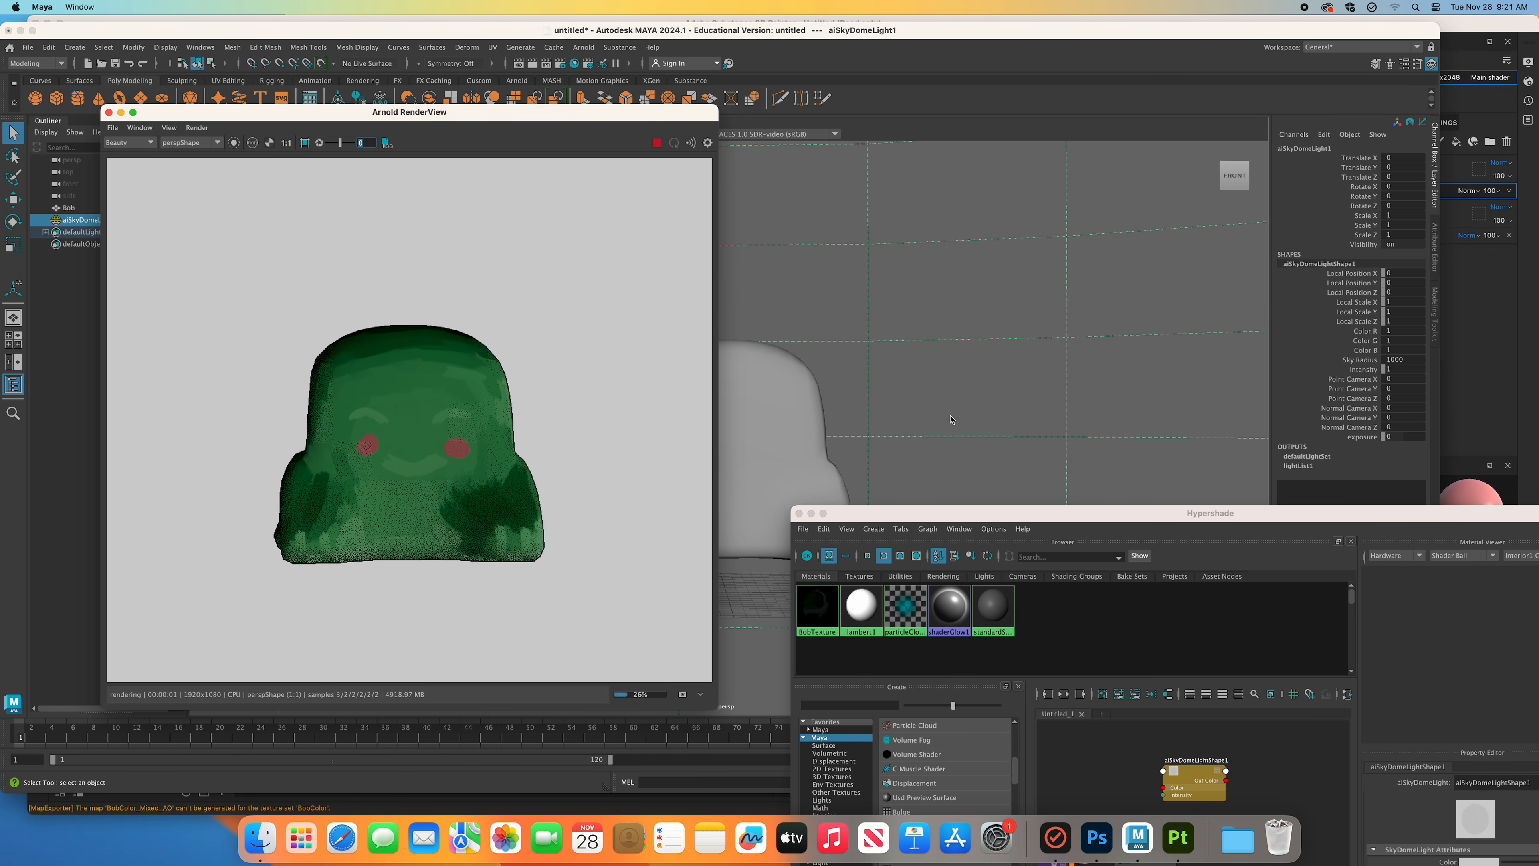
mouse_move(837, 450)
alt+mouse_down()
mouse_move(945, 448)
mouse_move(847, 438)
alt+mouse_up()
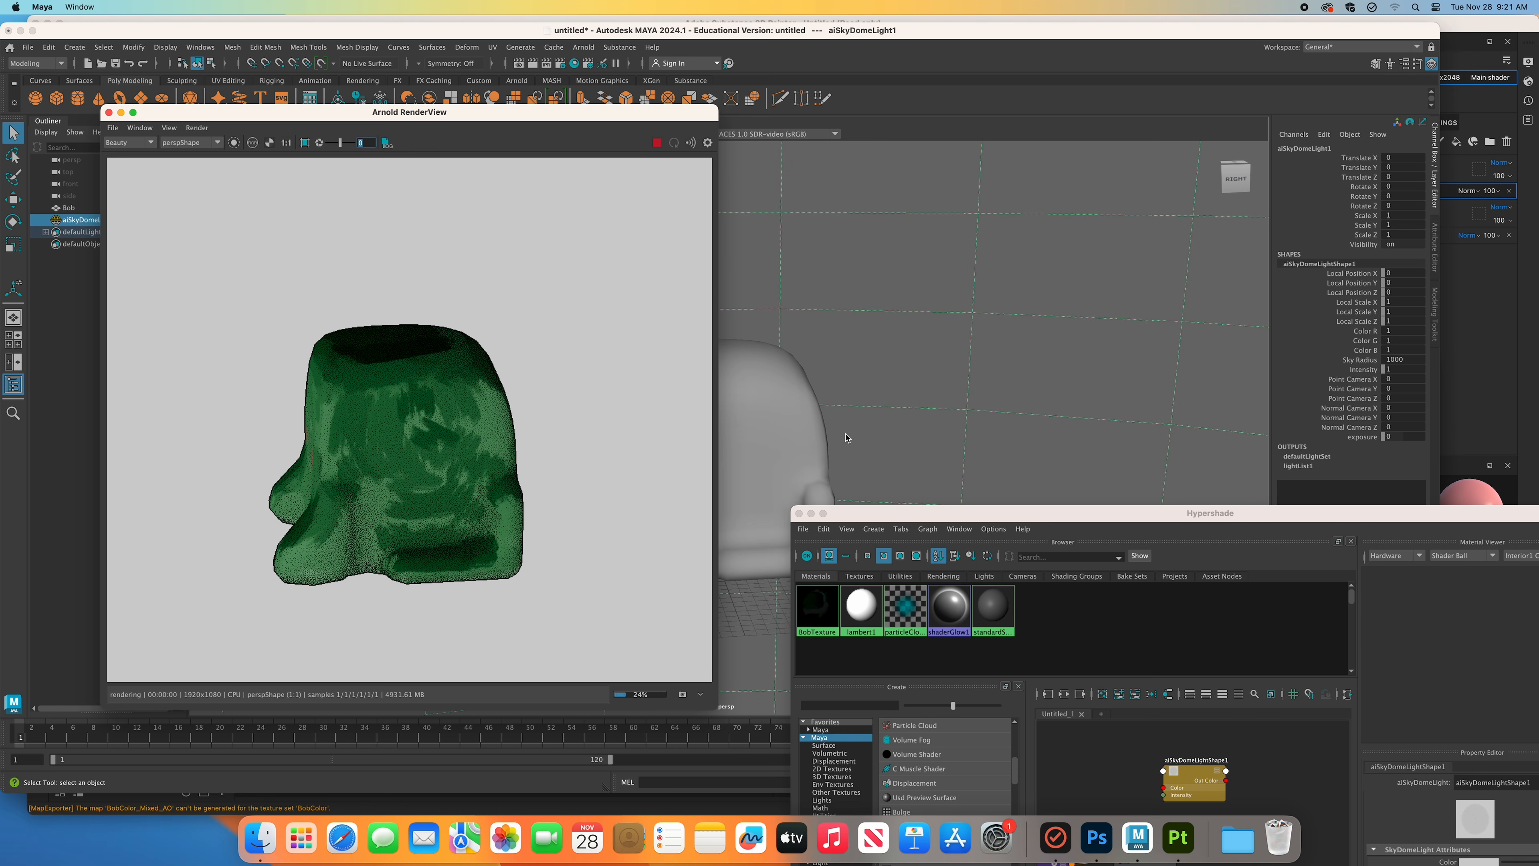
alt+drag(811, 467, 859, 456)
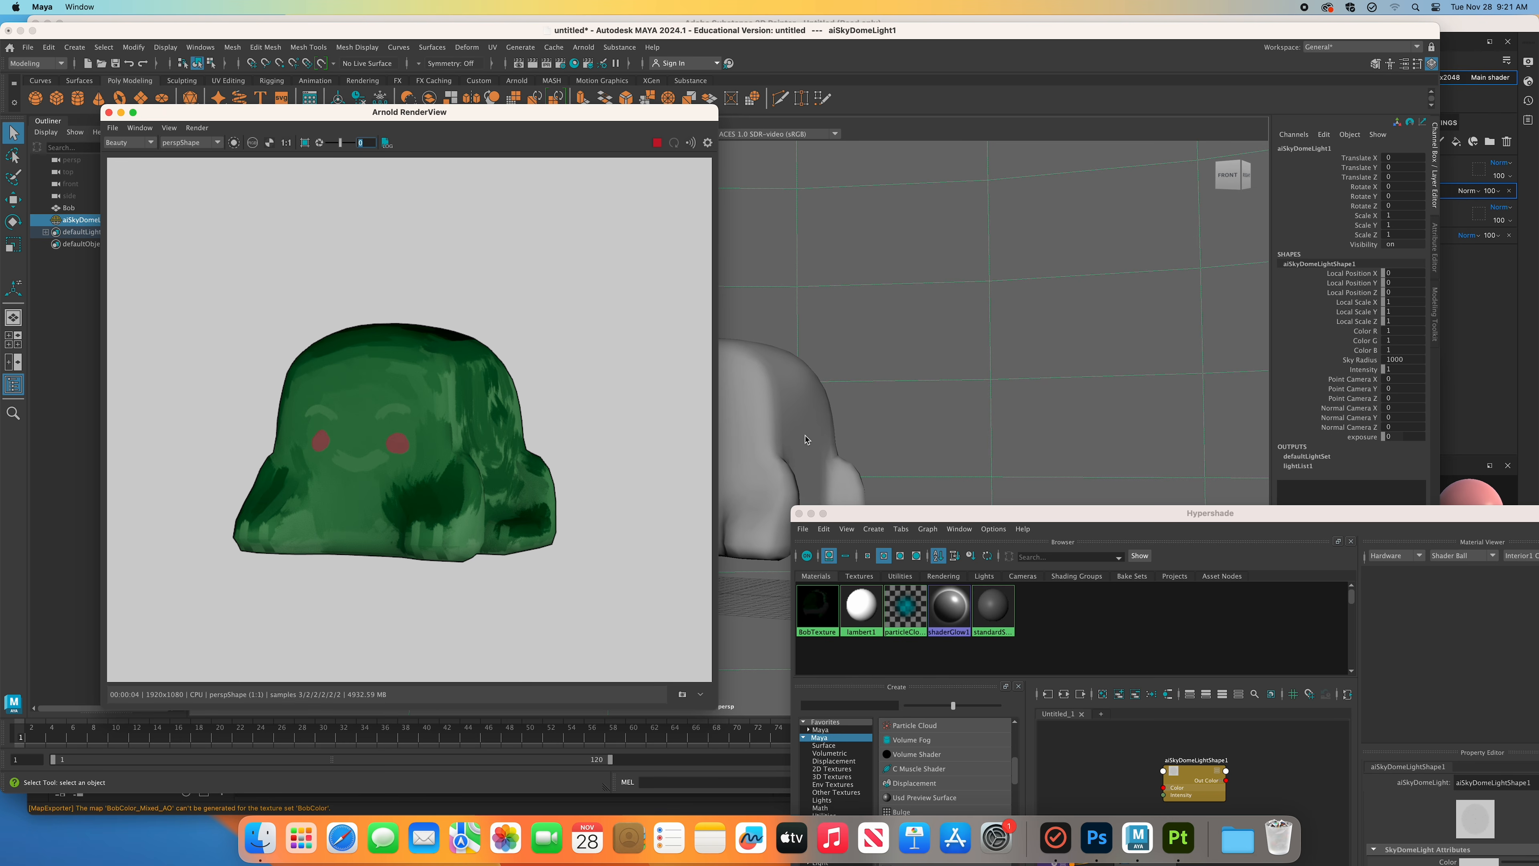
Move the Hypershade window up beside the Arnold RenderView so its node graph is accessible.
alt+drag(805, 439, 807, 442)
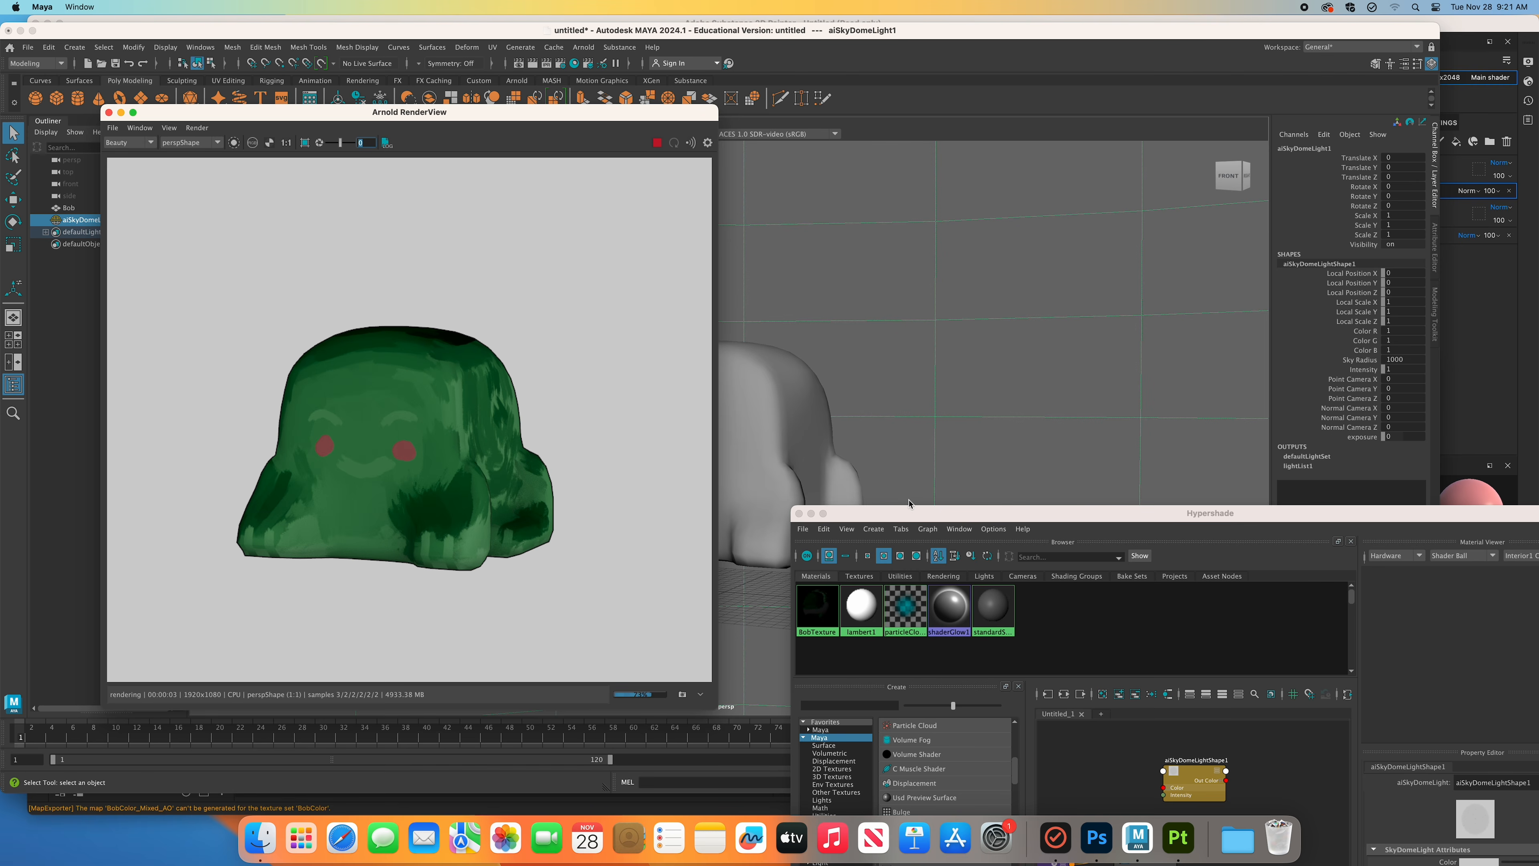
double_click(943, 517)
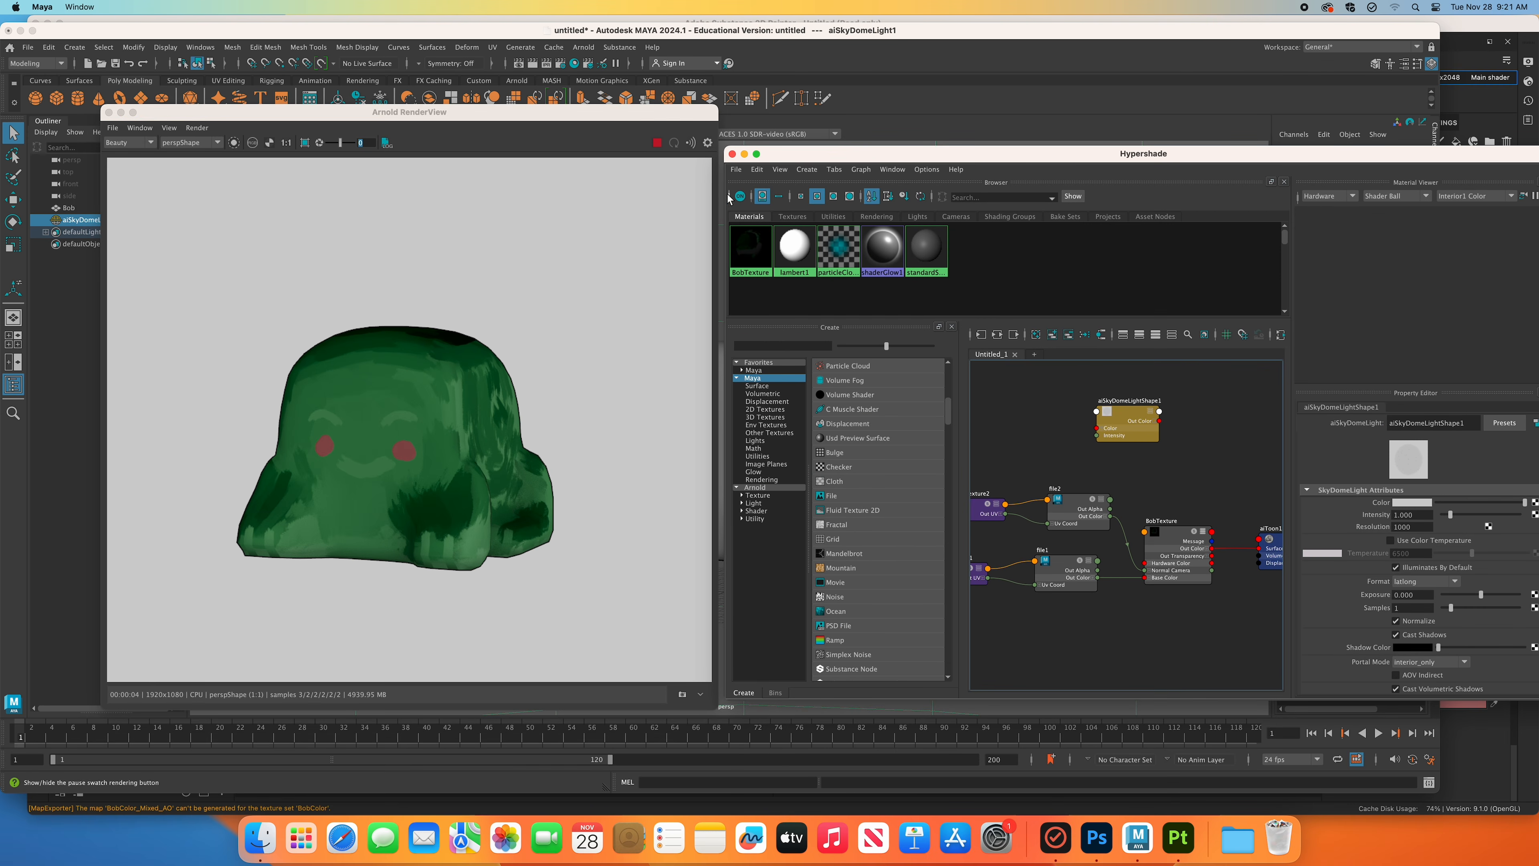
drag(725, 197, 777, 200)
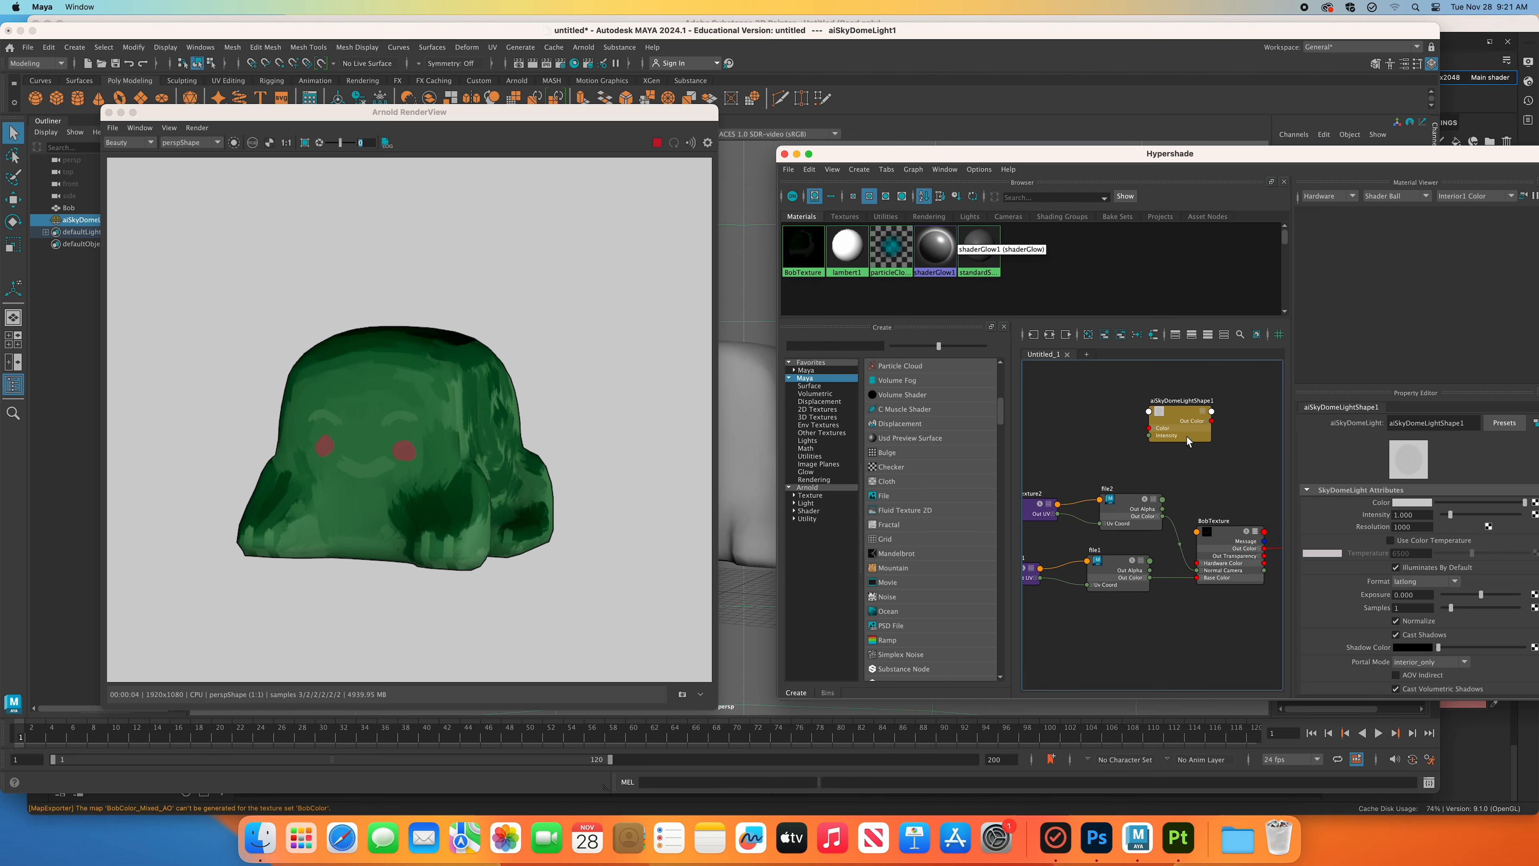
Connect a Ramp texture to the Base Tonemap of the BobTexture material, keeping the whole Hypershade window in view.
click(1223, 538)
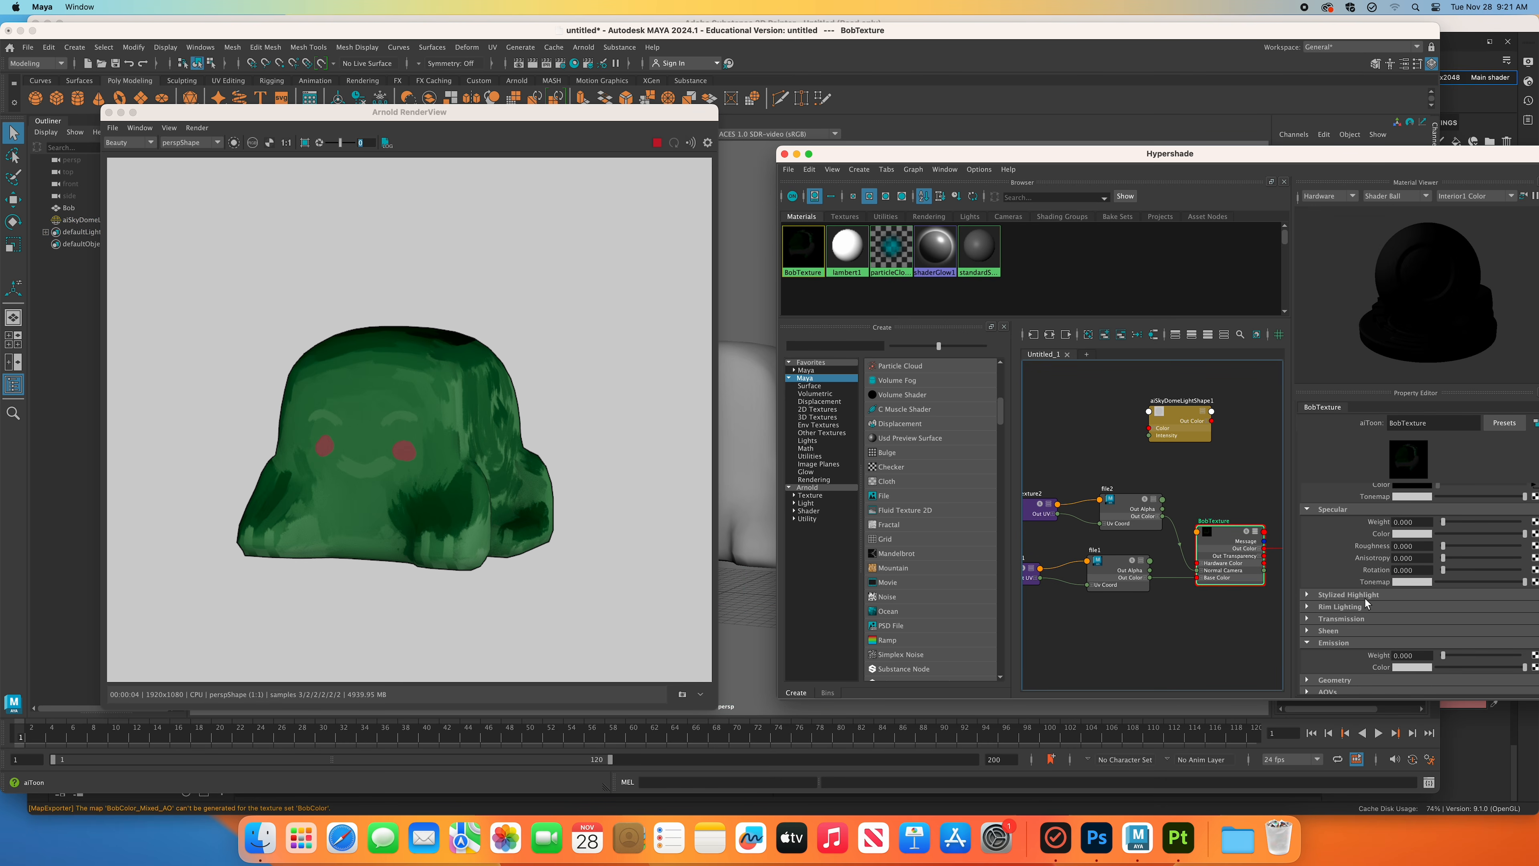
scroll(1357, 560, down, 2)
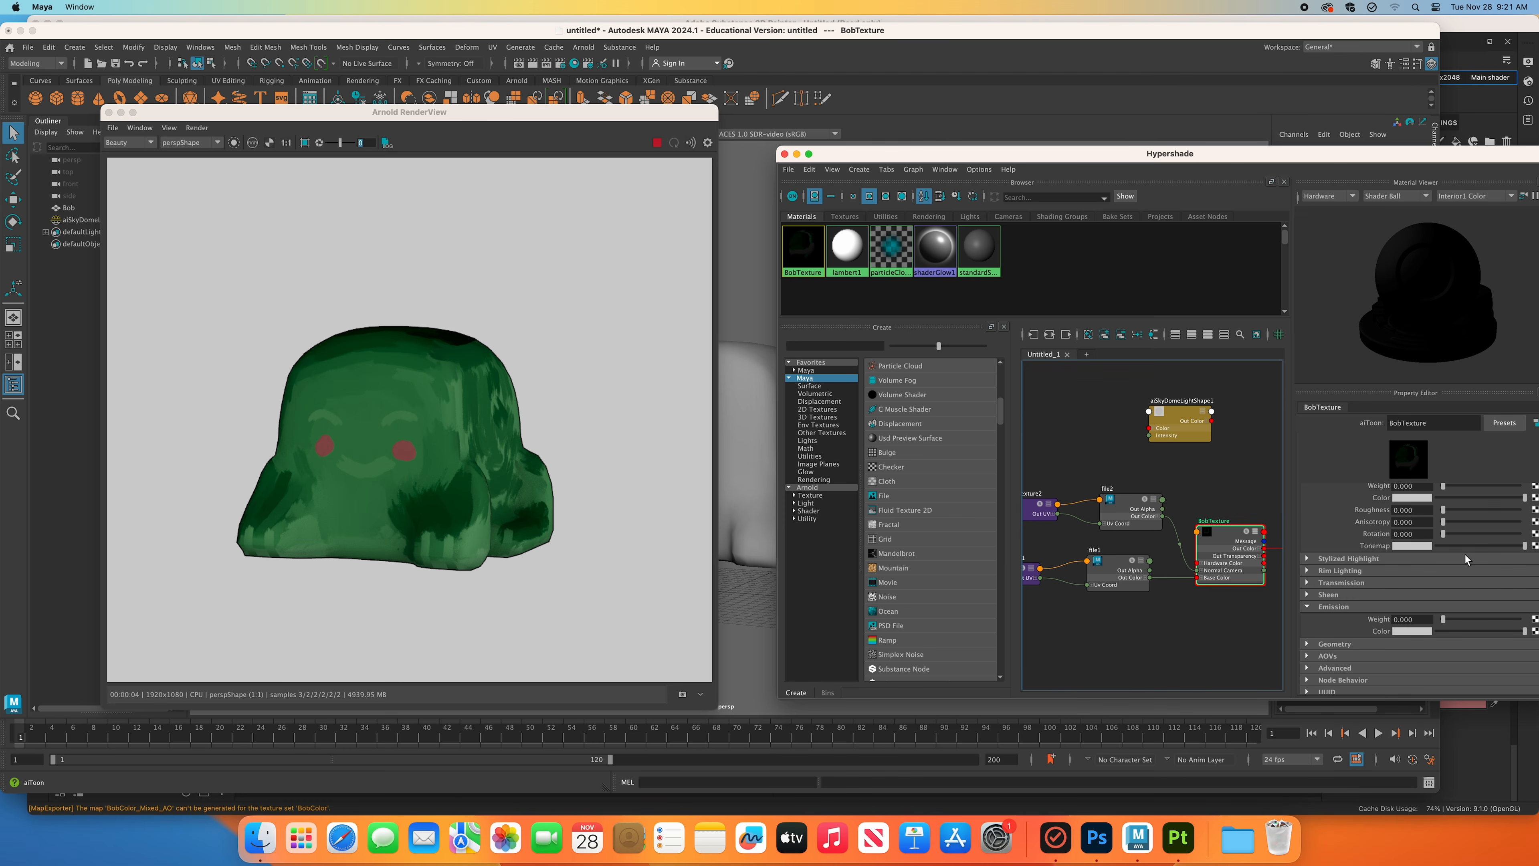
scroll(1464, 554, up, 2)
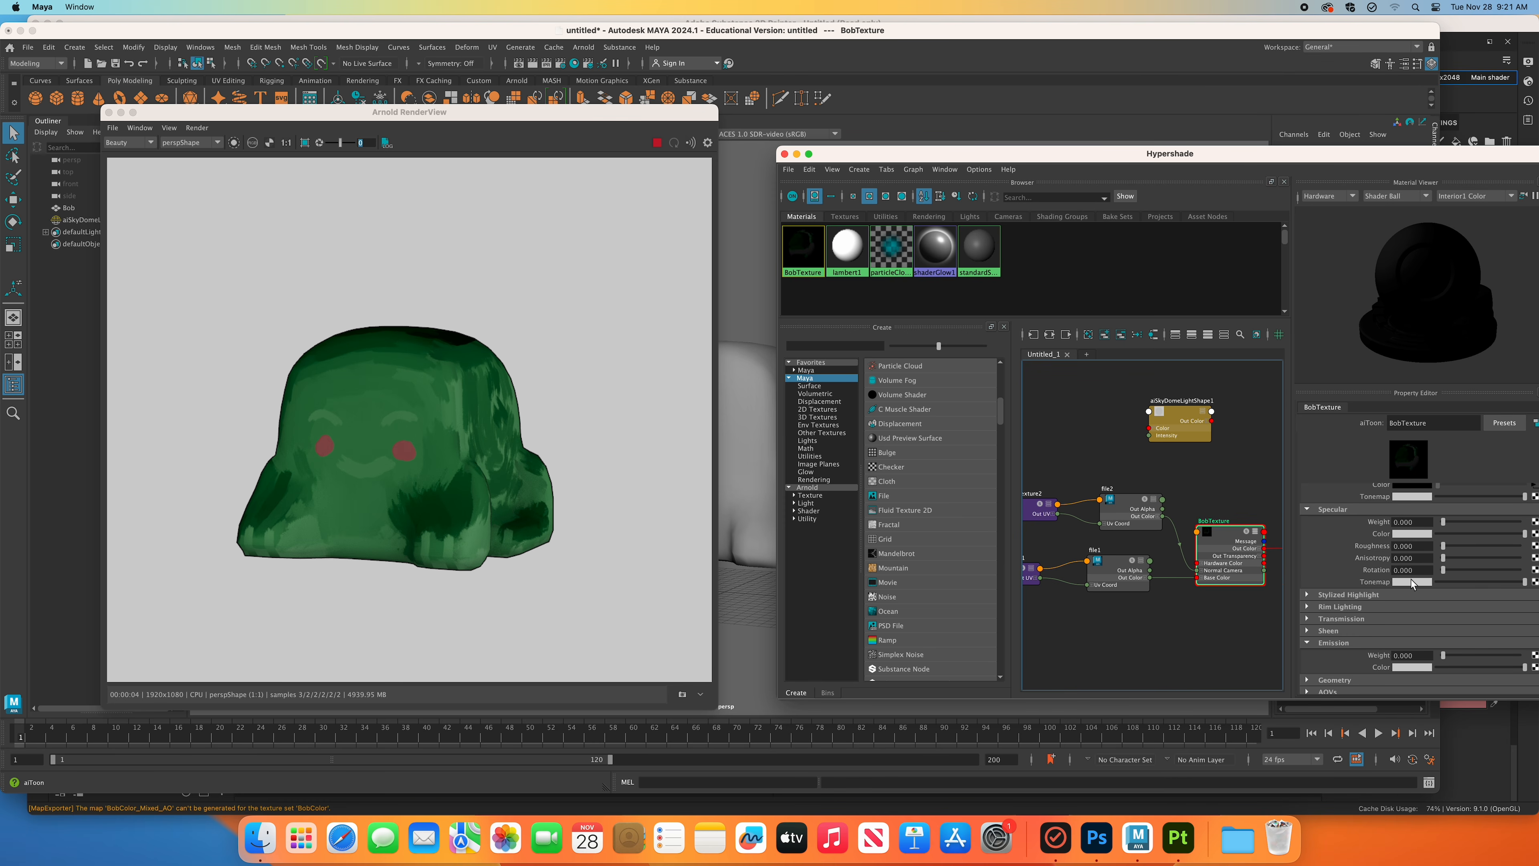
scroll(1410, 578, up, 10)
scroll(1410, 578, up, 4)
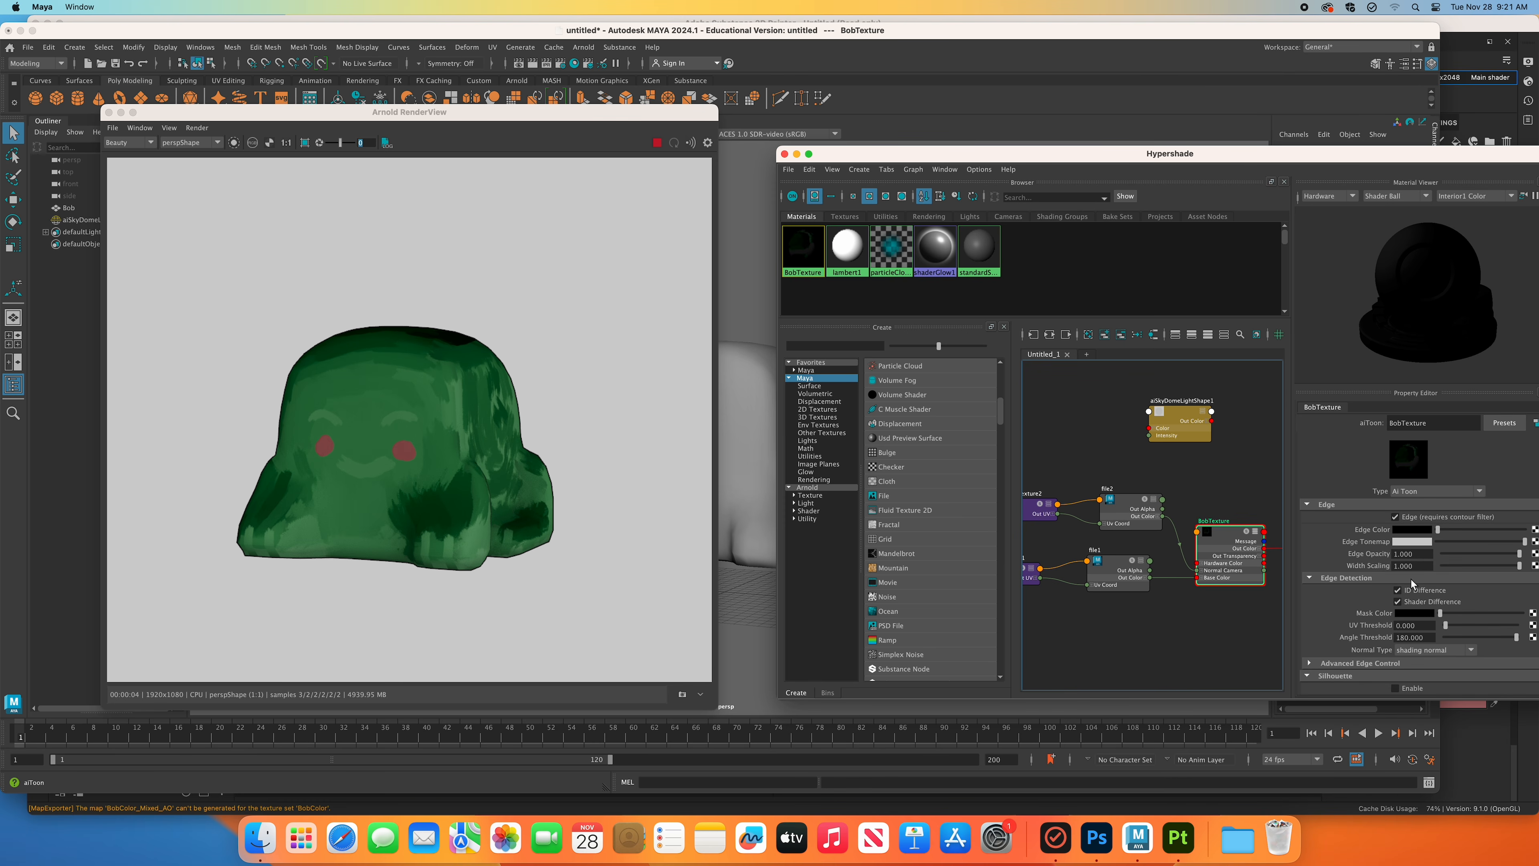
scroll(1410, 578, down, 8)
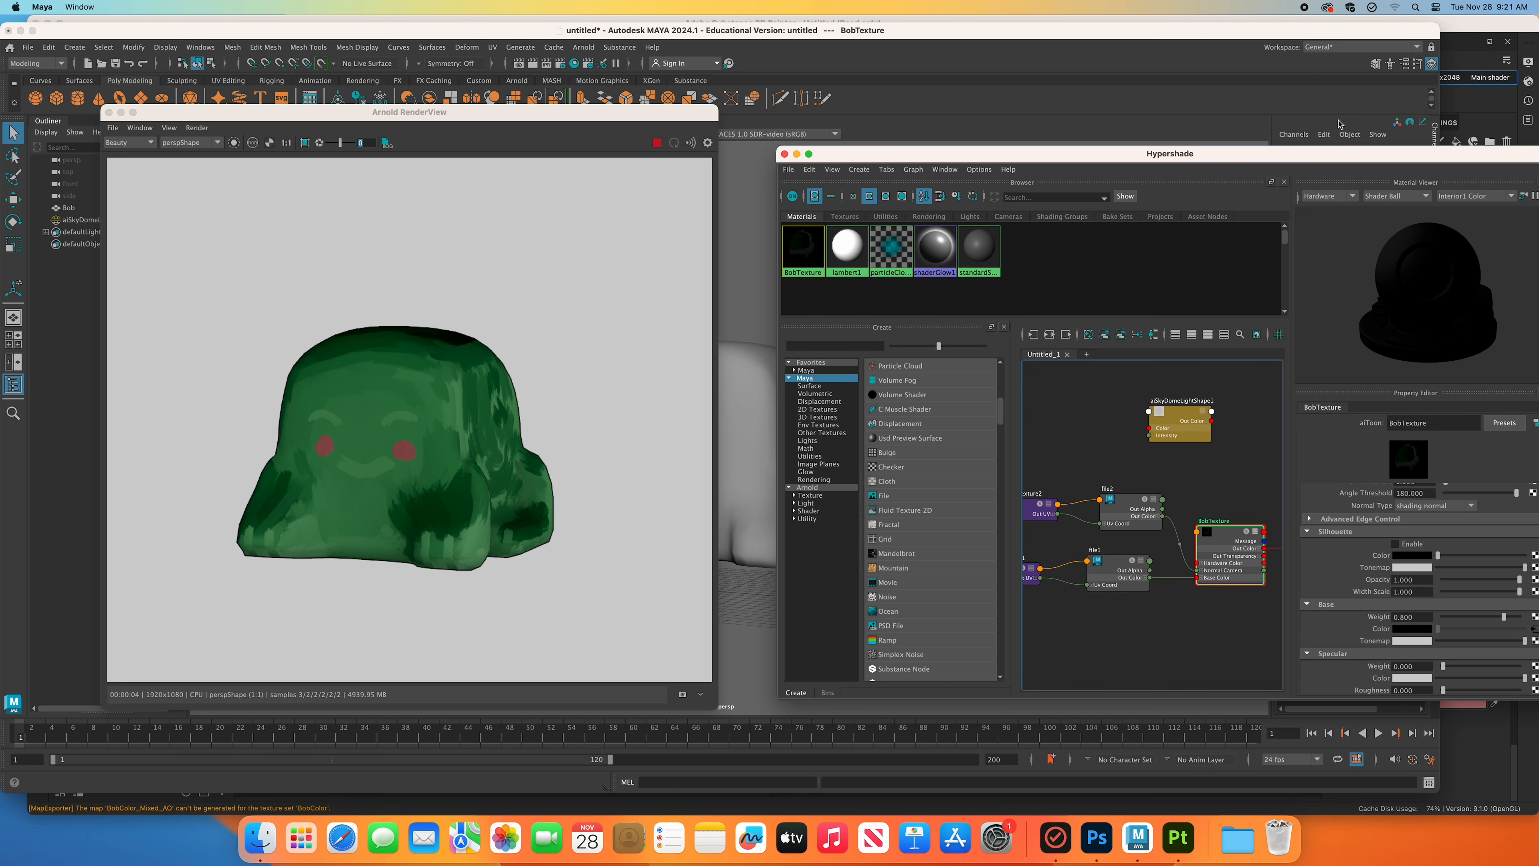
drag(1347, 154, 1292, 124)
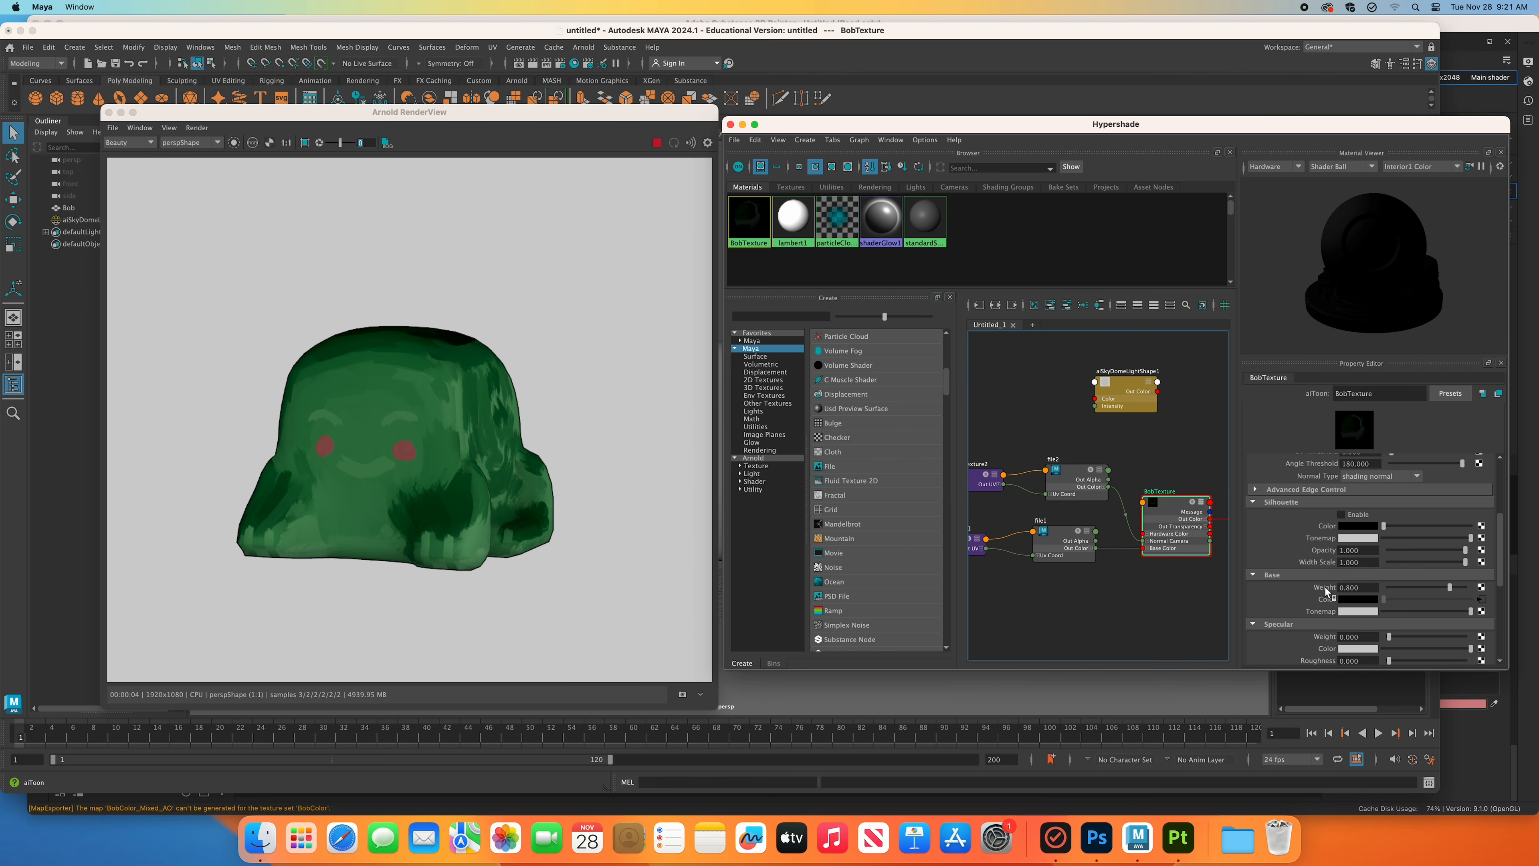
click(1481, 611)
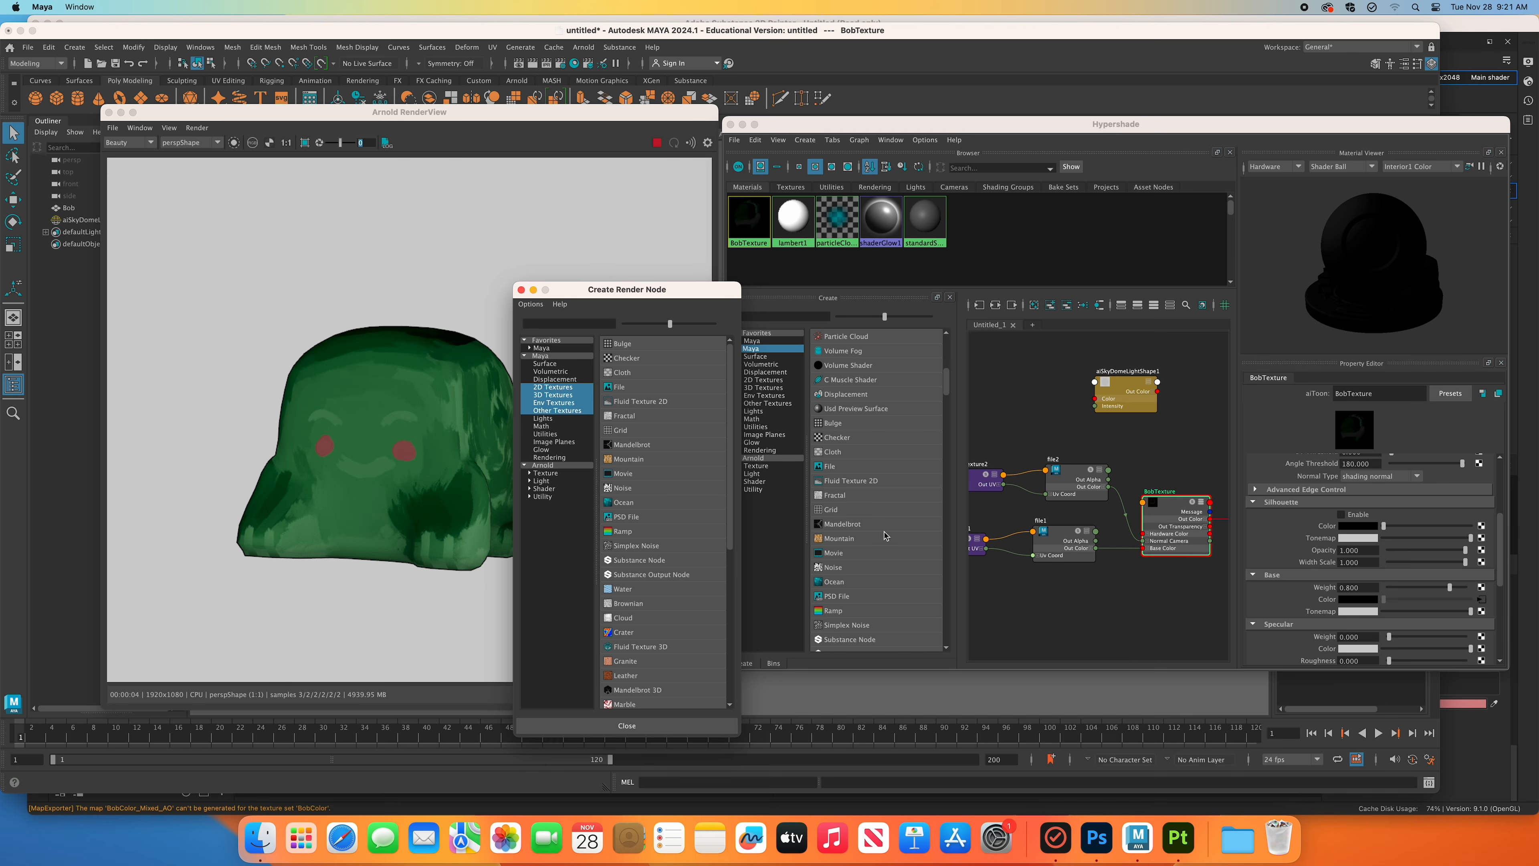
click(620, 532)
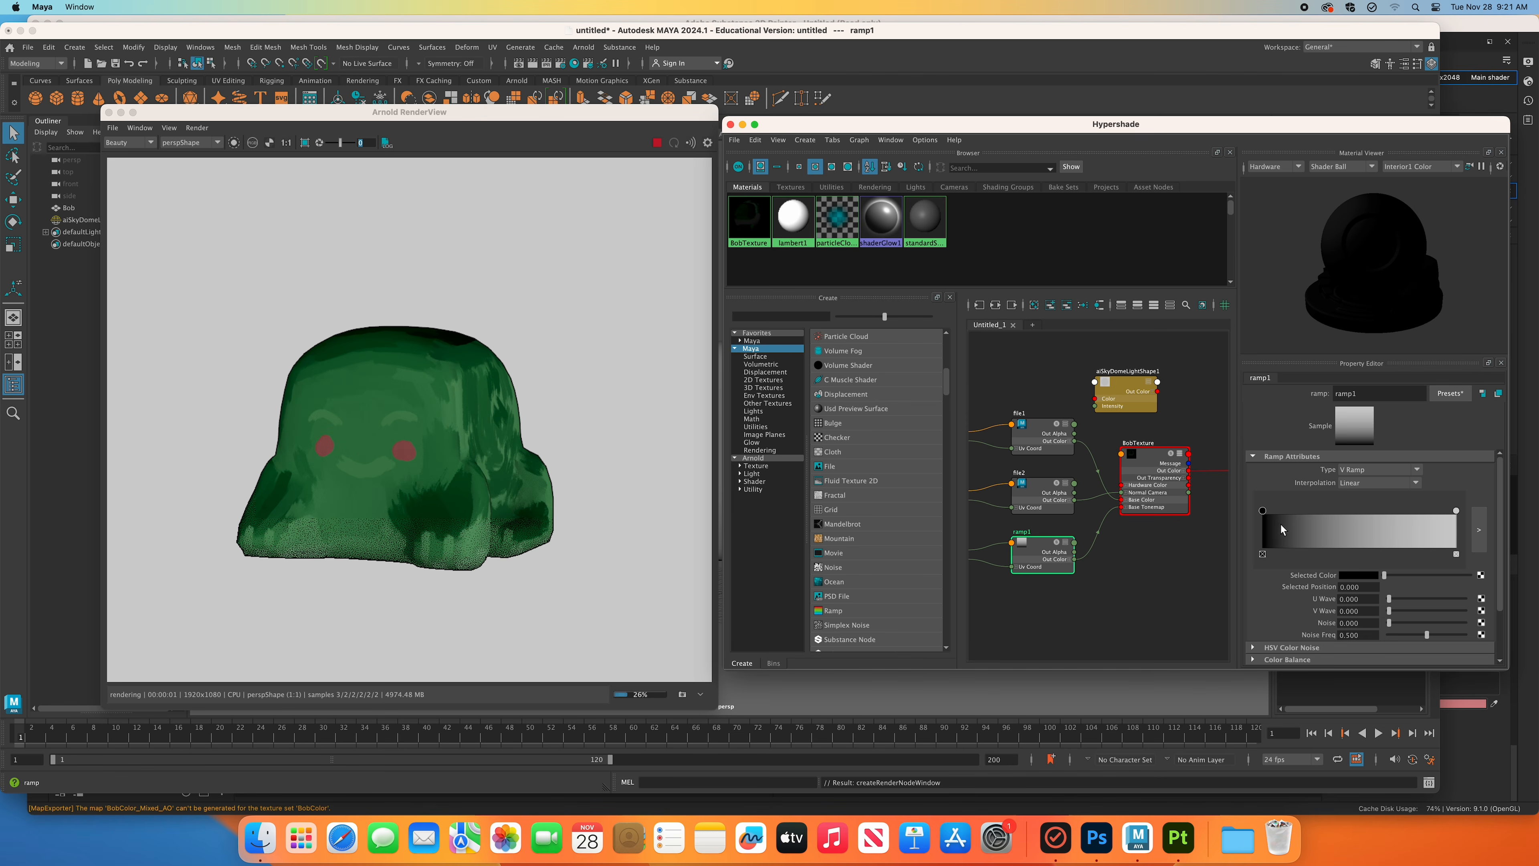
Set the ramp's black start color to a dark blue with hue 244.414, saturation 0.844 and value 0.384.
click(1366, 575)
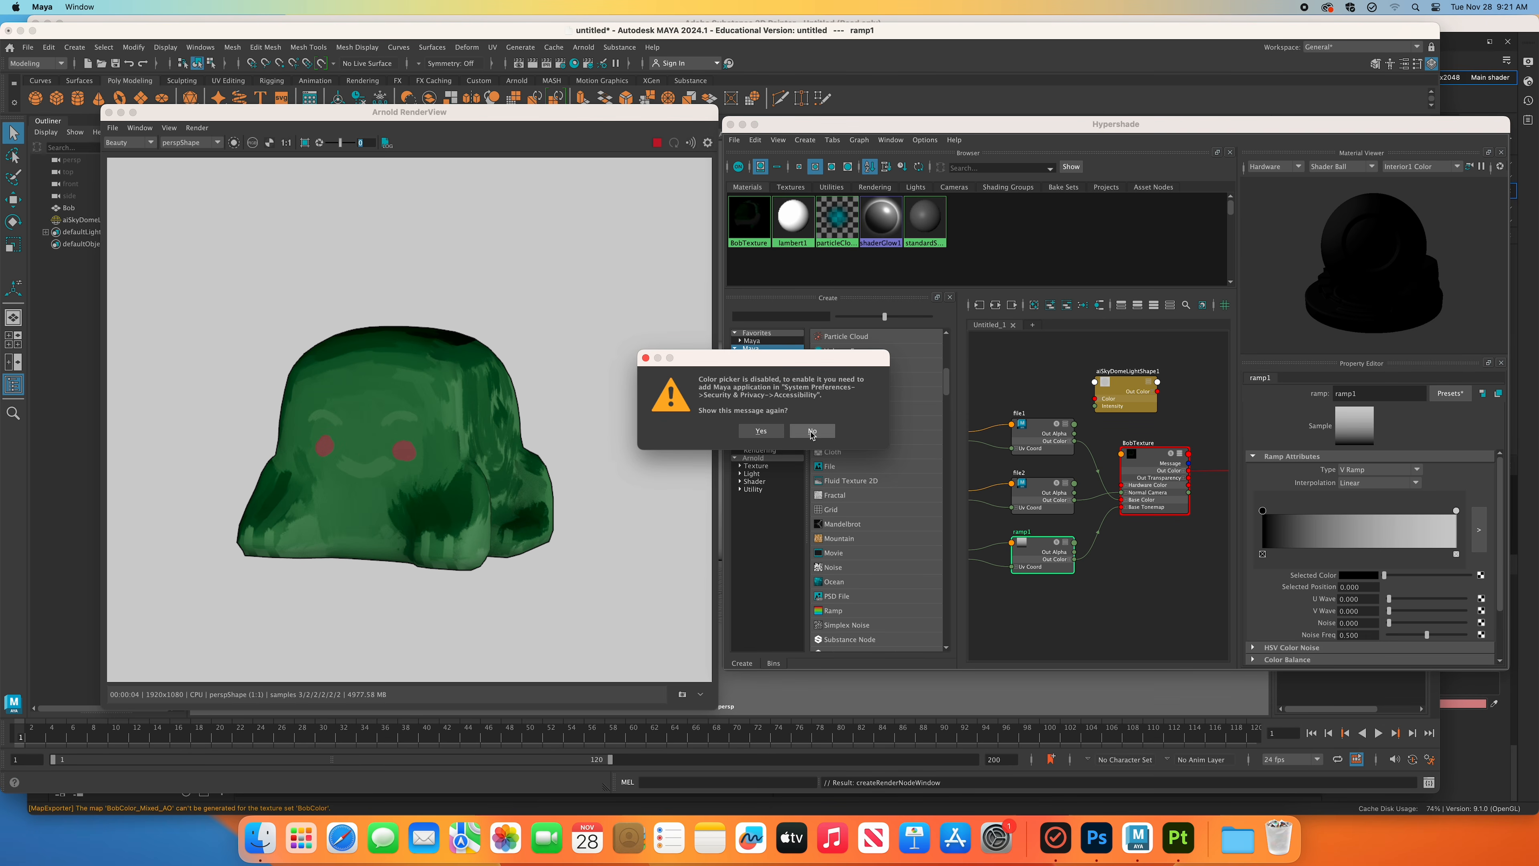
click(812, 431)
click(1360, 574)
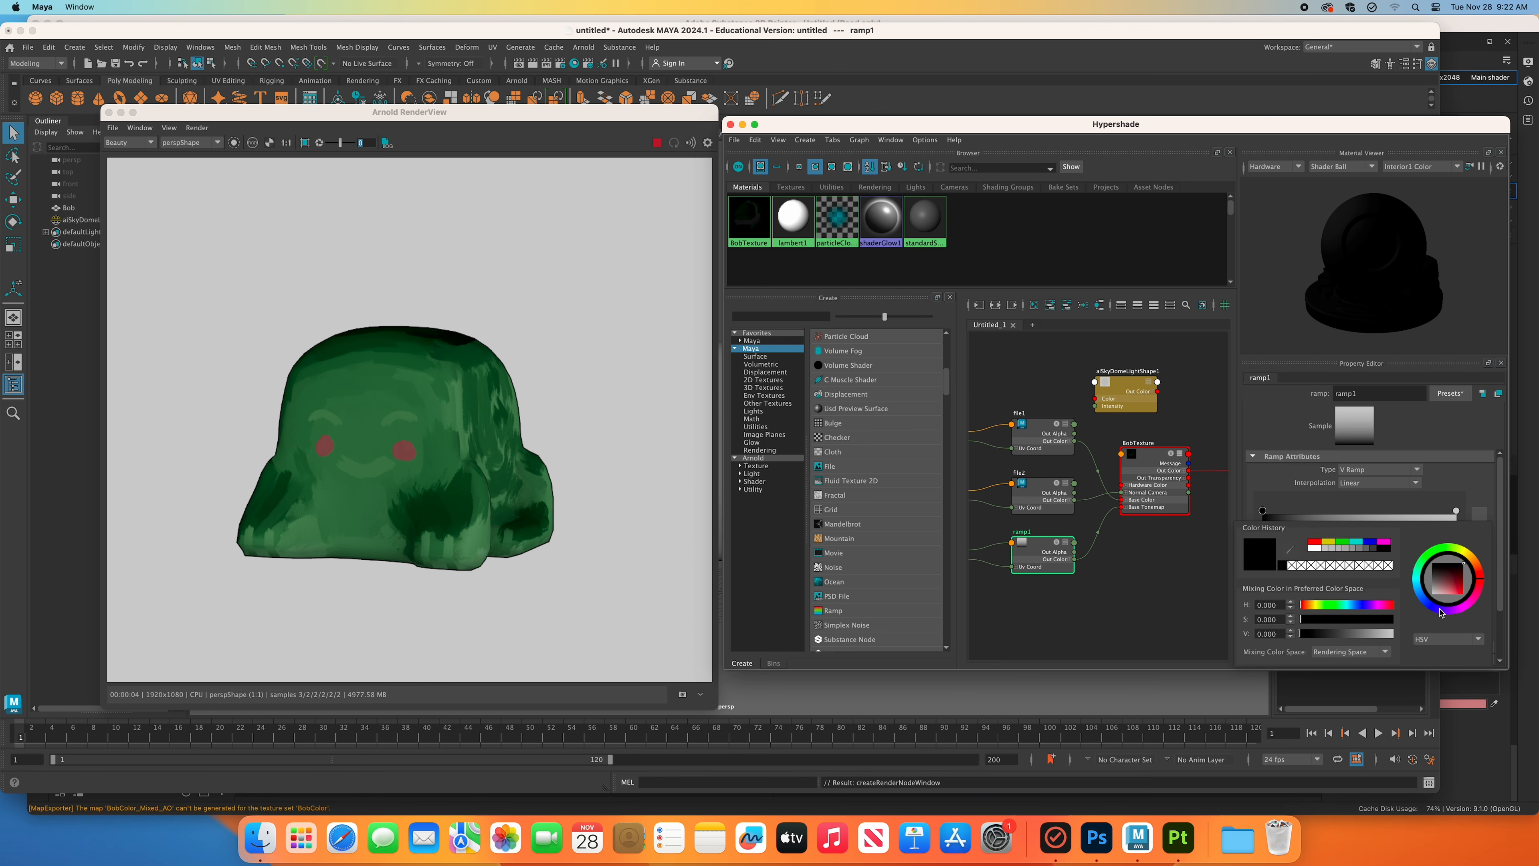
drag(1452, 598, 1458, 586)
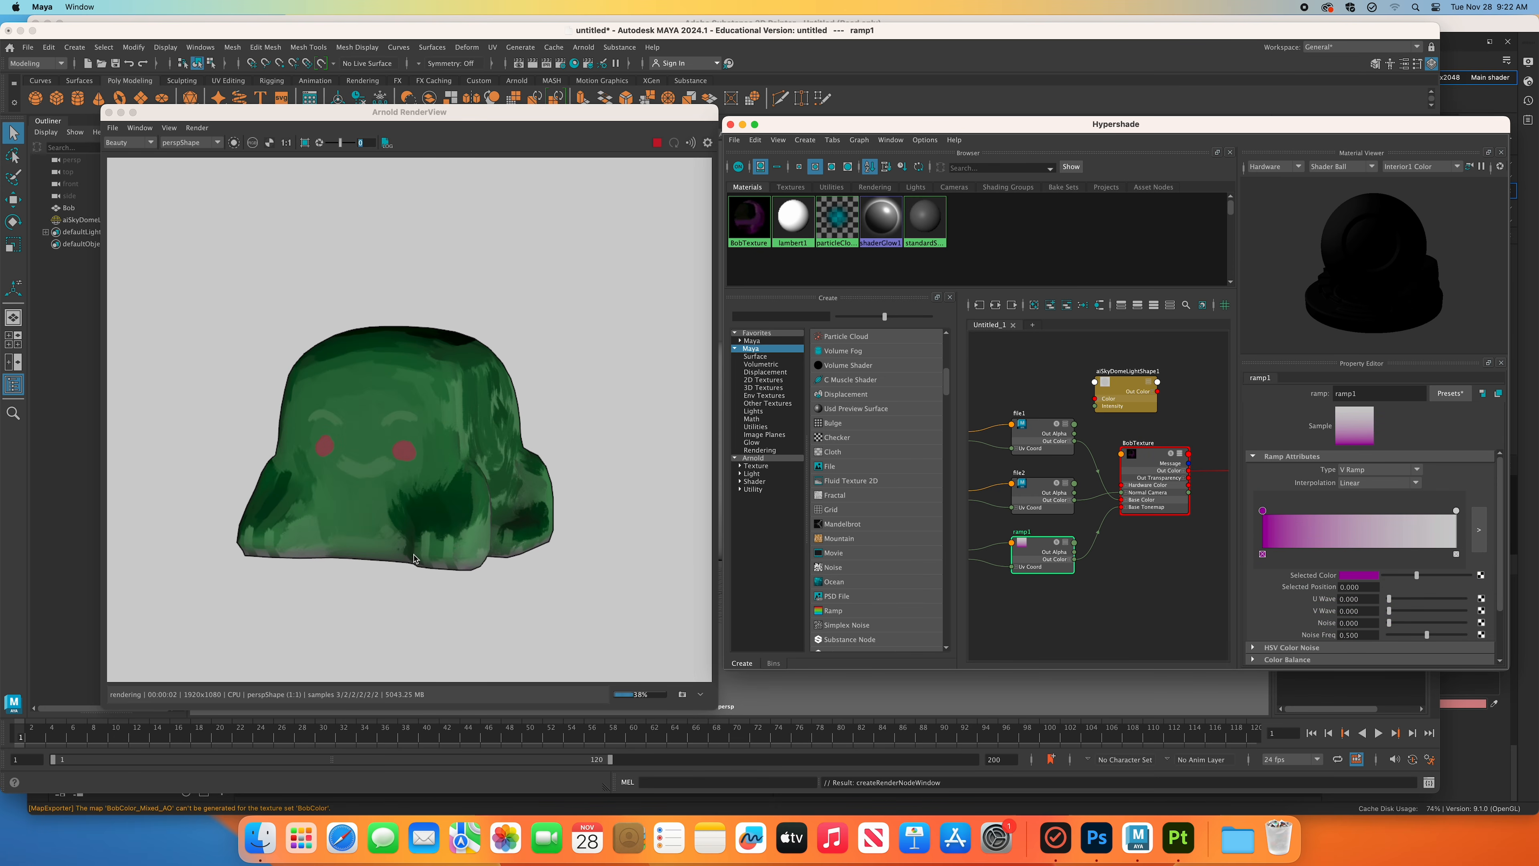
click(1360, 576)
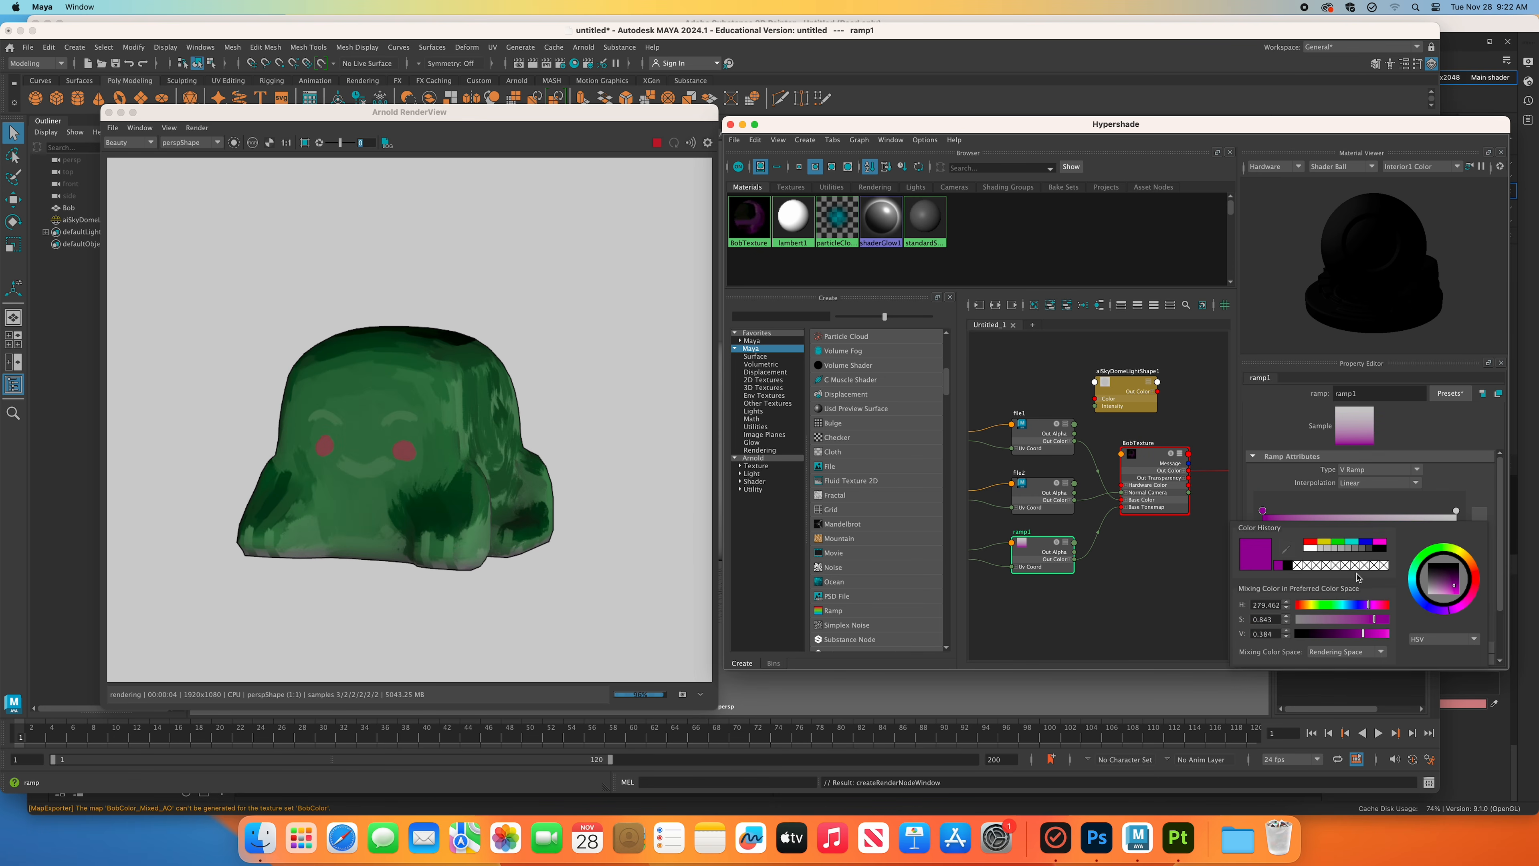
click(1430, 607)
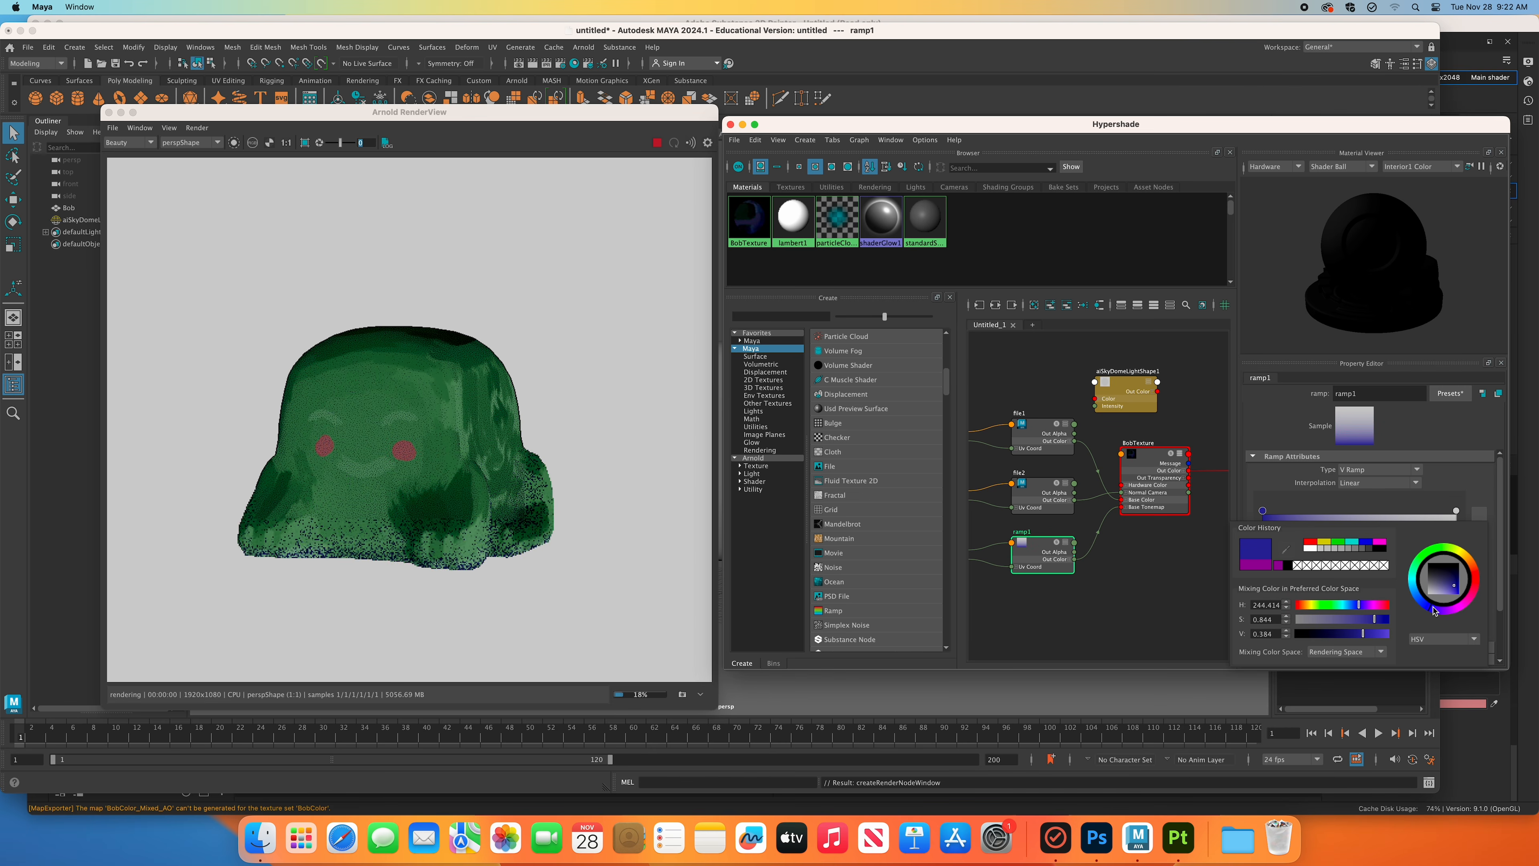
Try different hues for the ramp's end color and leave it near-white with saturation 0.039 and value 1.000.
click(1457, 511)
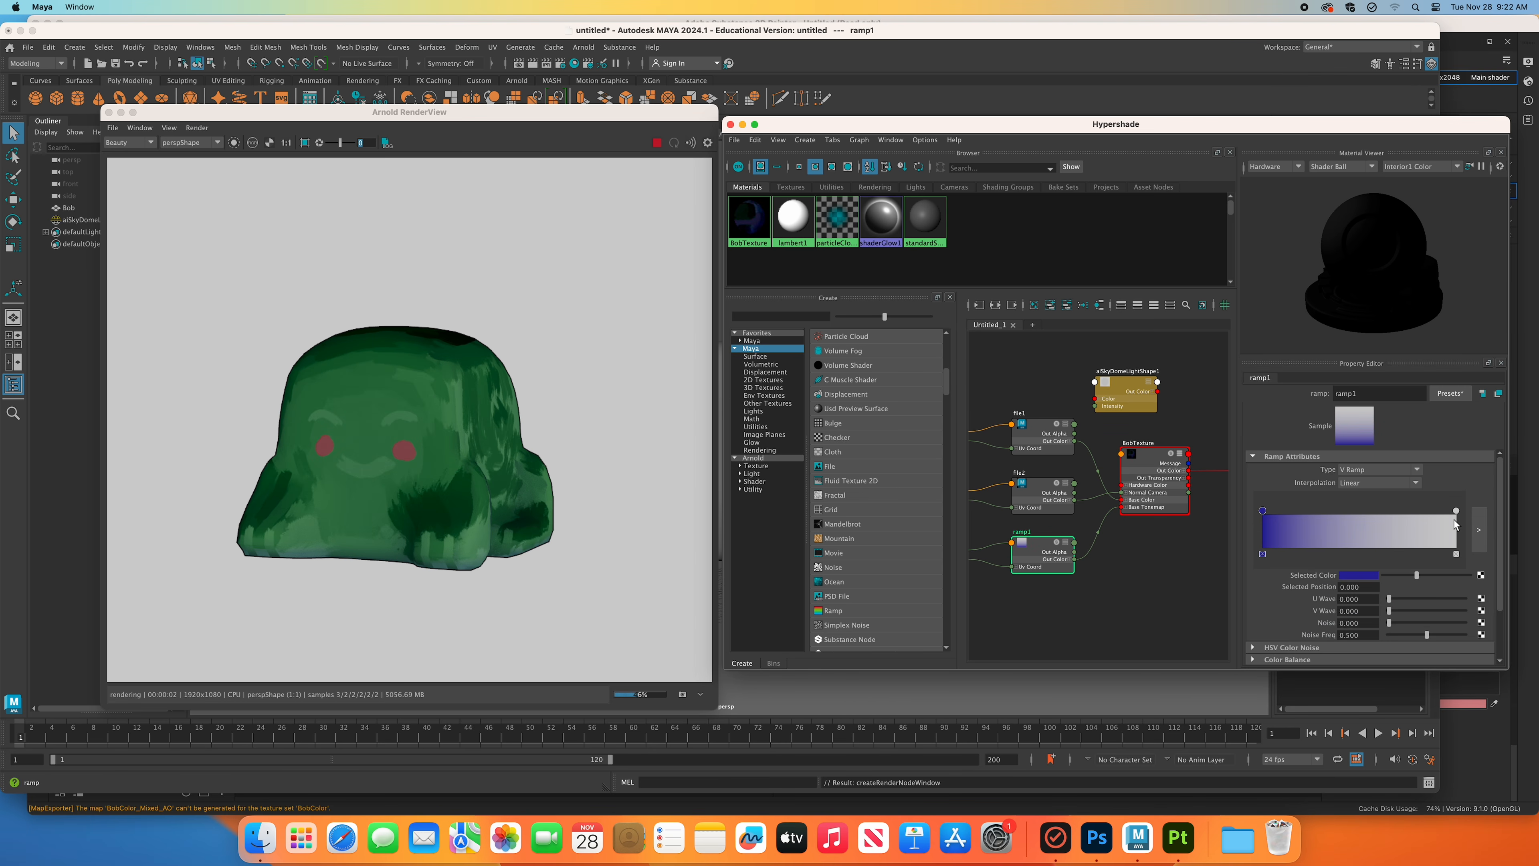
click(1366, 576)
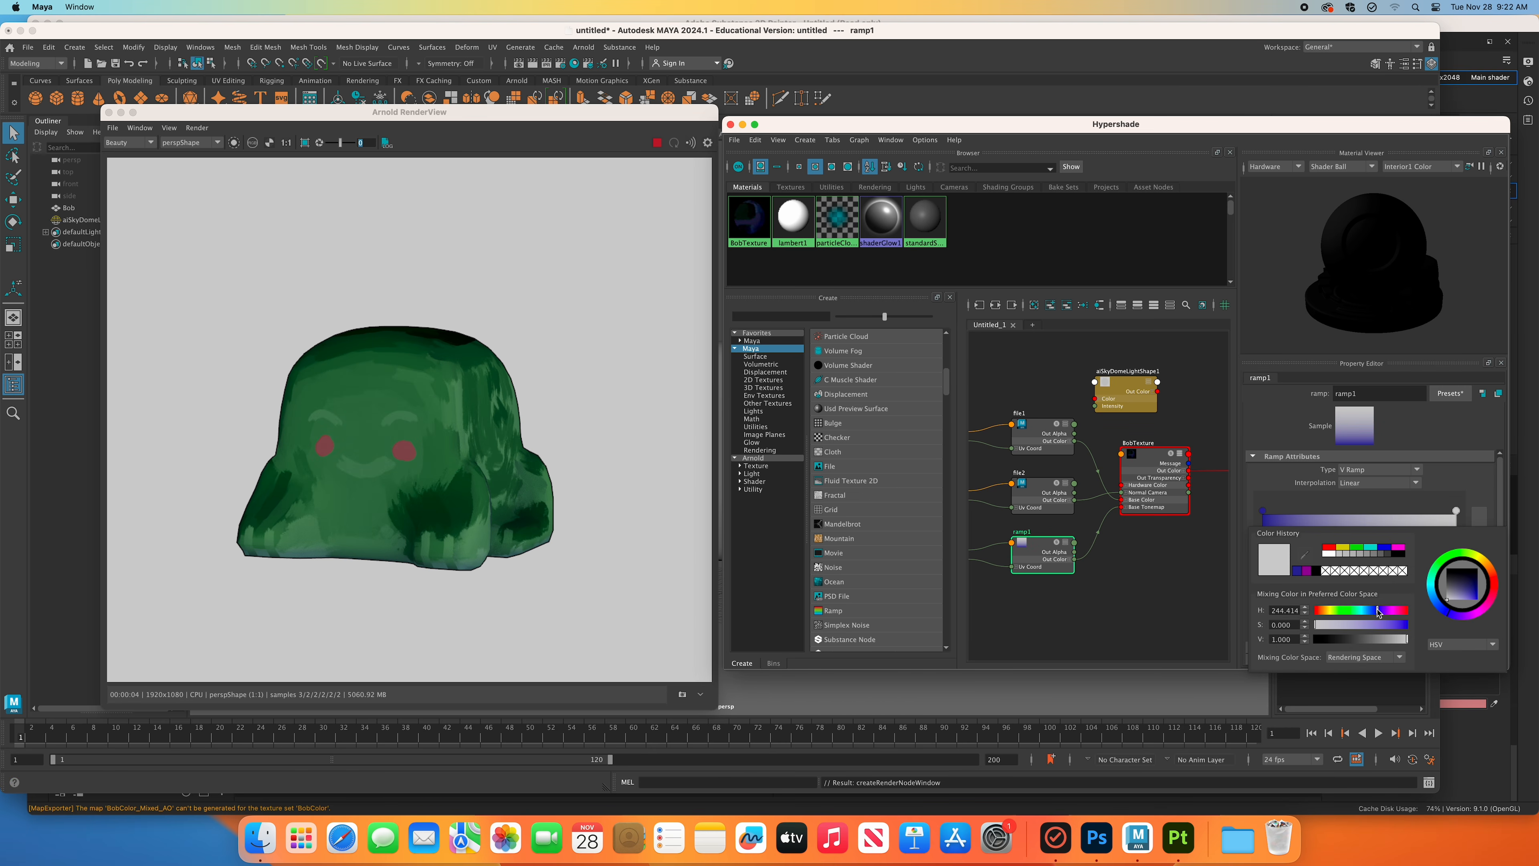
click(1299, 574)
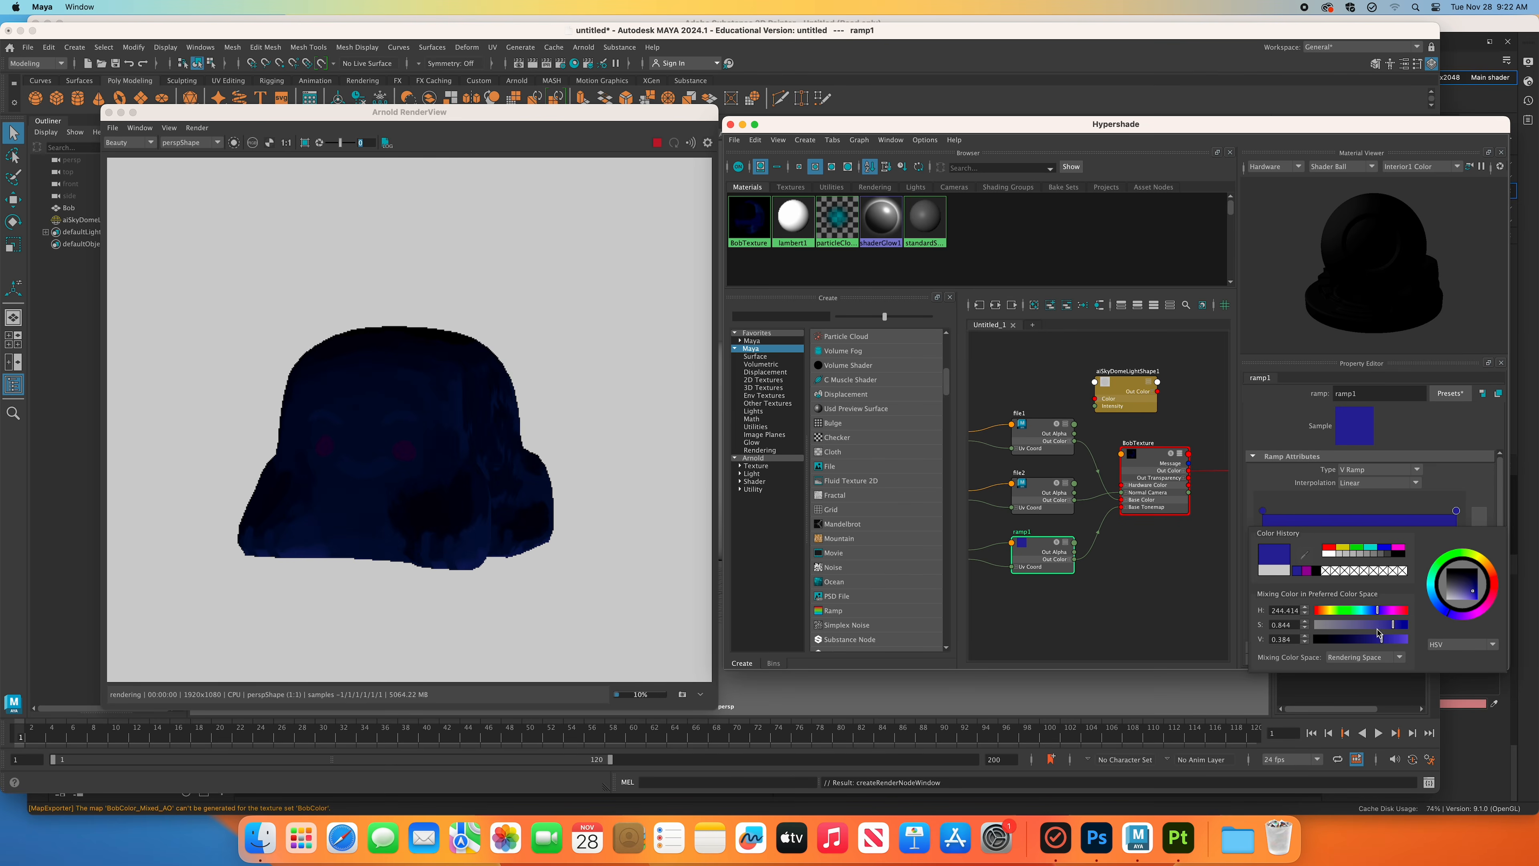
click(1431, 587)
click(1451, 584)
drag(1451, 586, 1448, 624)
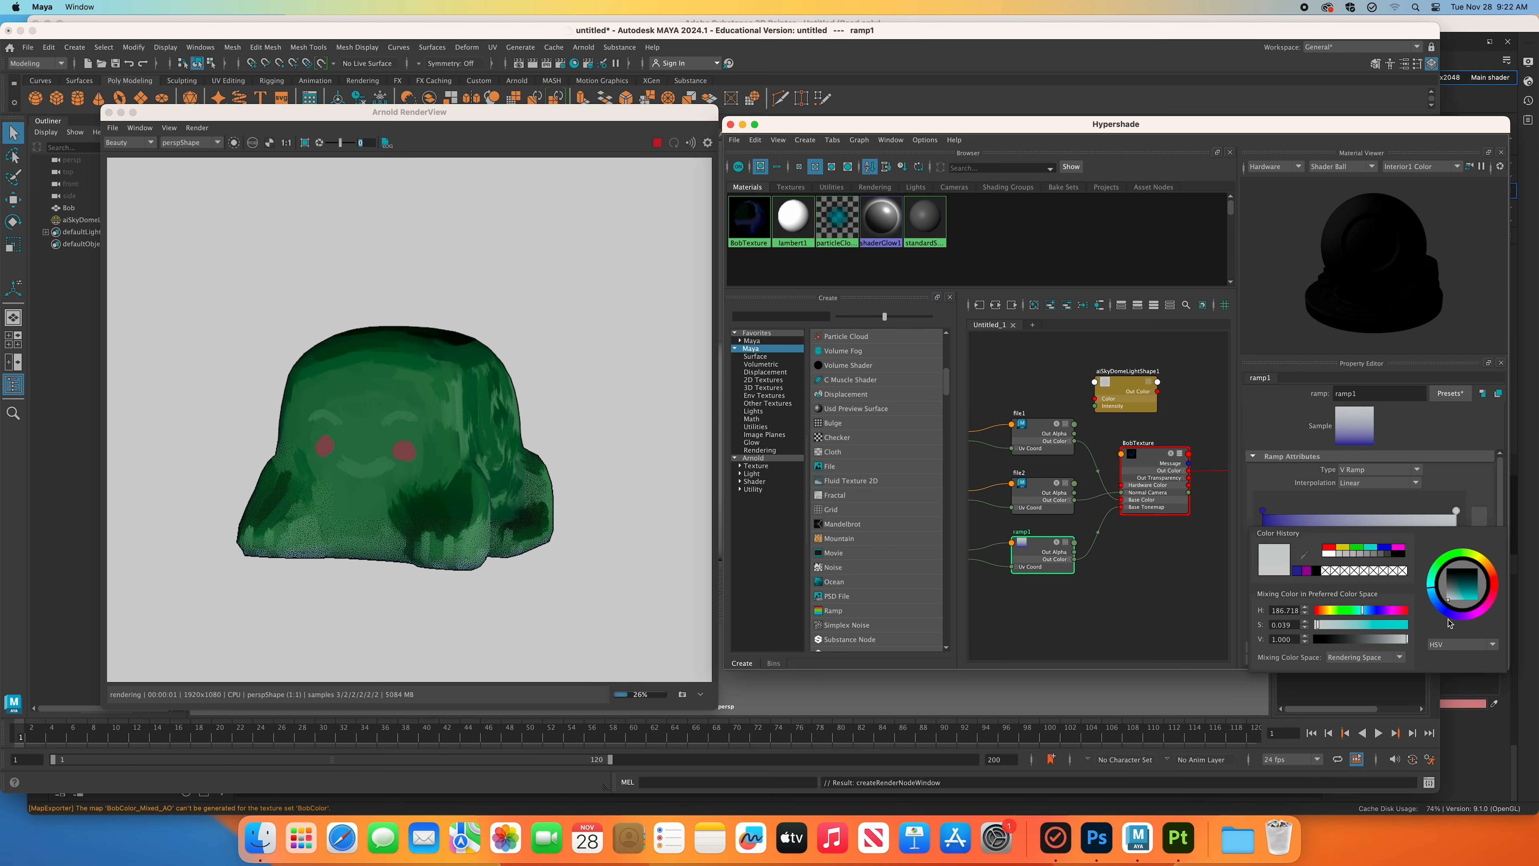
click(1433, 567)
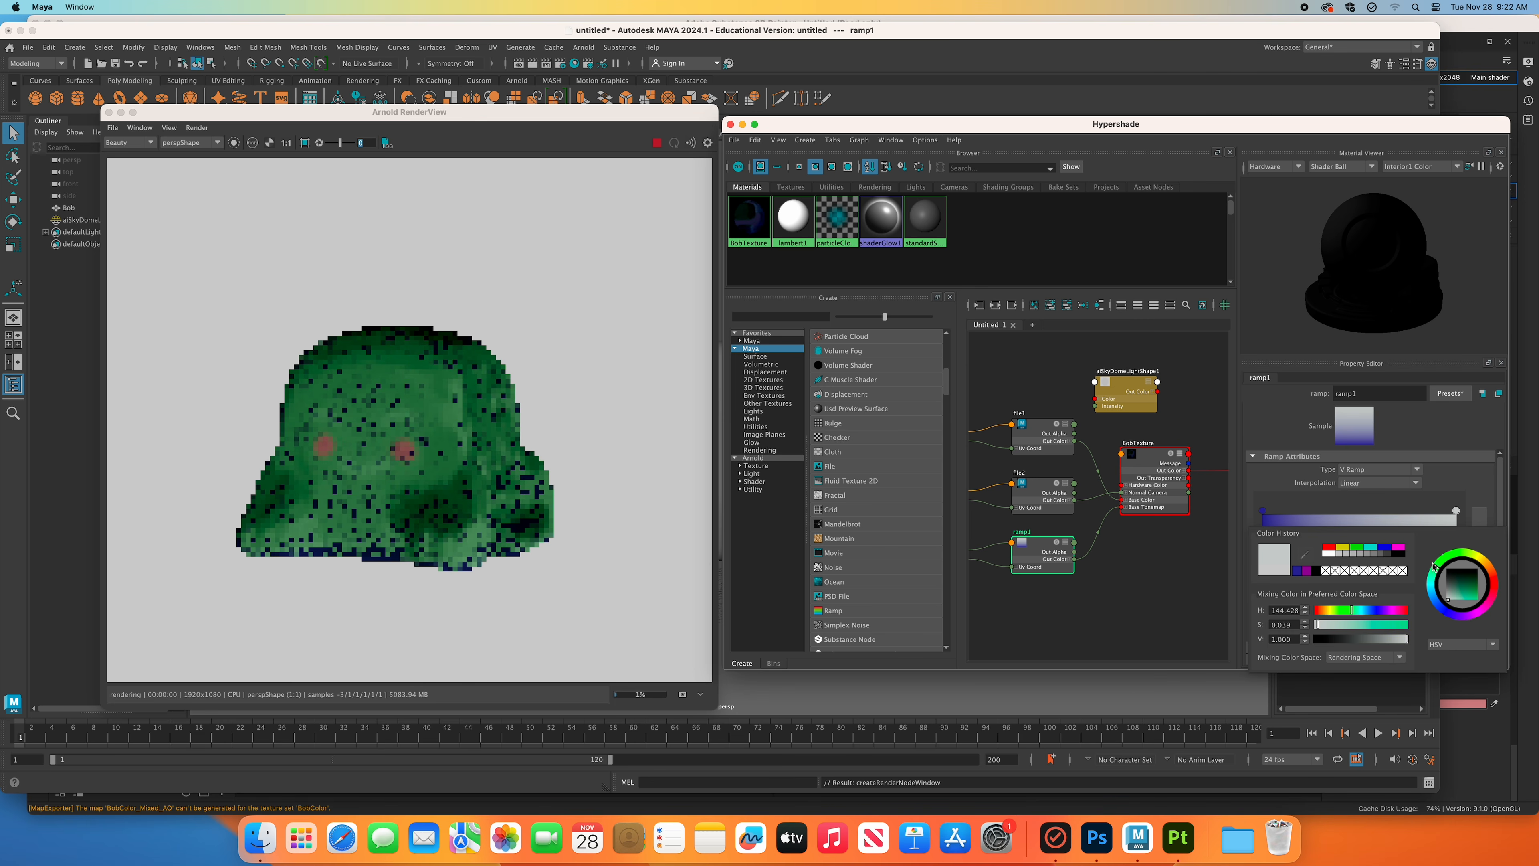
drag(1433, 563, 1455, 552)
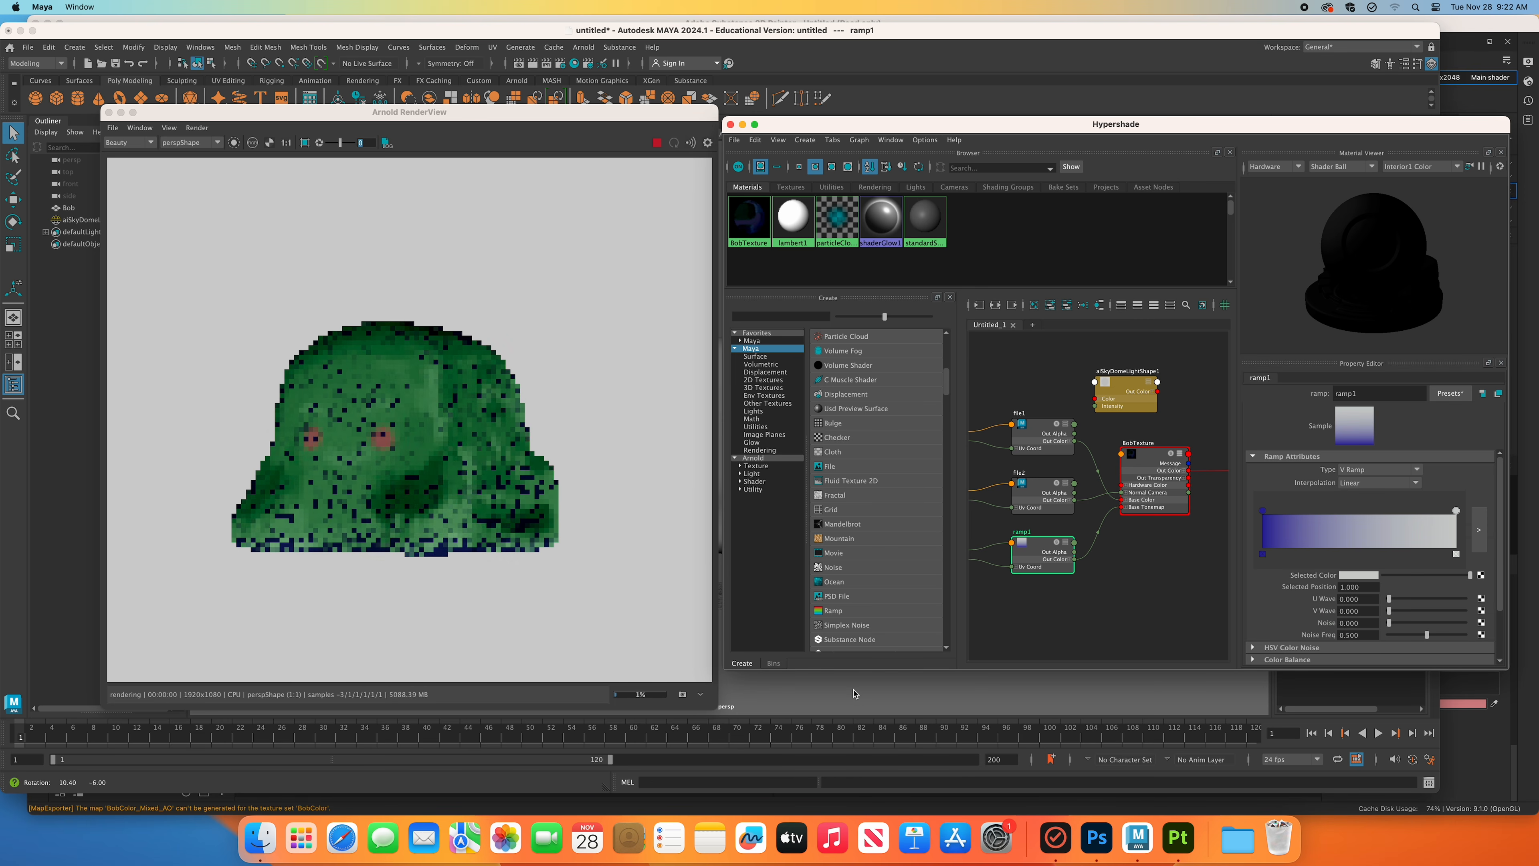
Select the BobTexture material again and expand its Stylized Highlight settings.
mouse_move(856, 692)
alt+mouse_down()
mouse_move(839, 705)
mouse_move(865, 699)
alt+mouse_up()
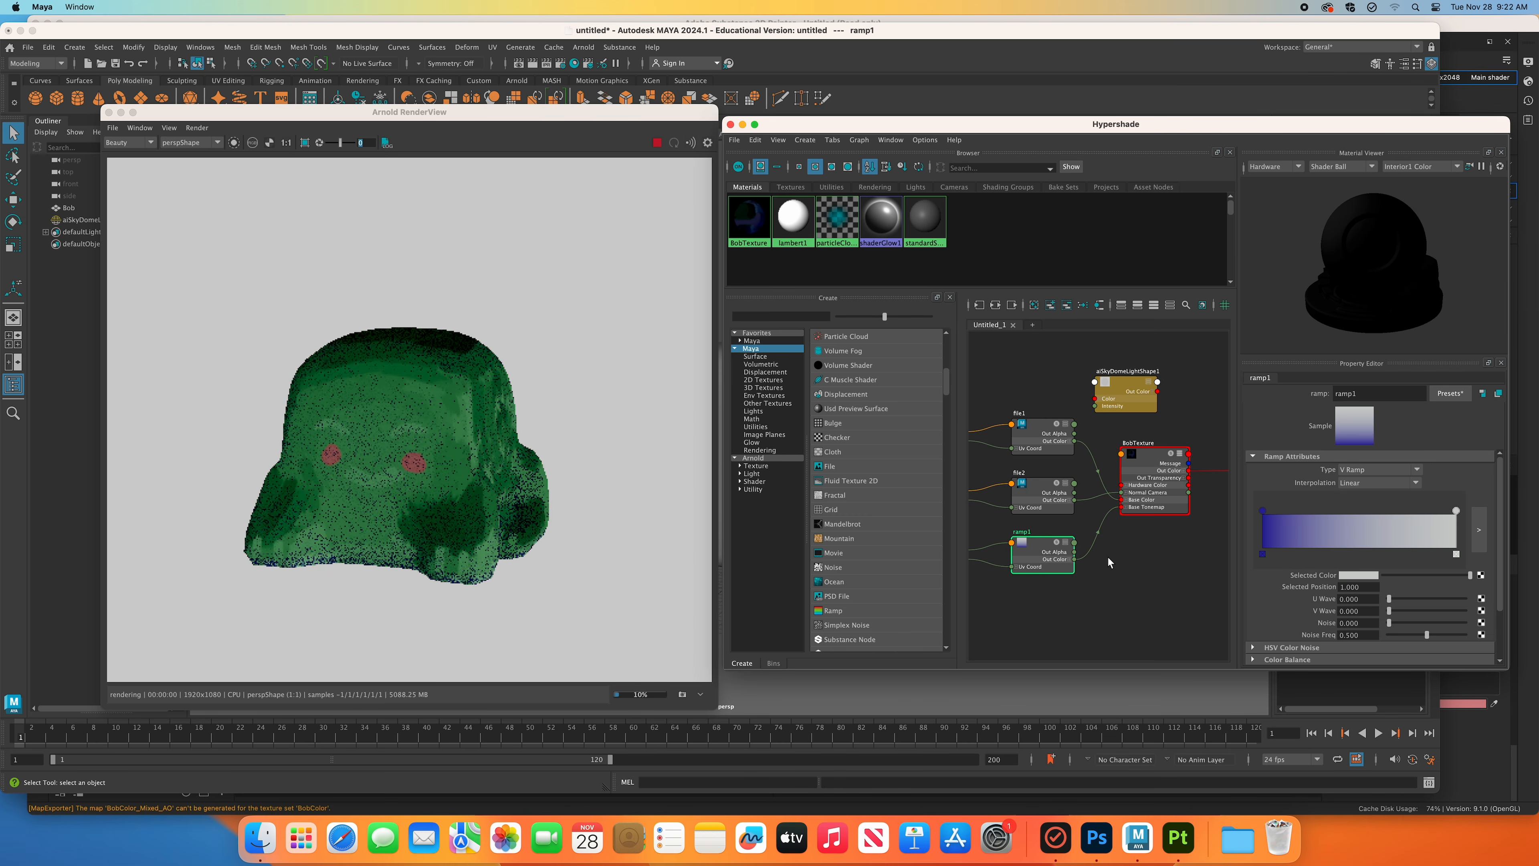
click(1177, 565)
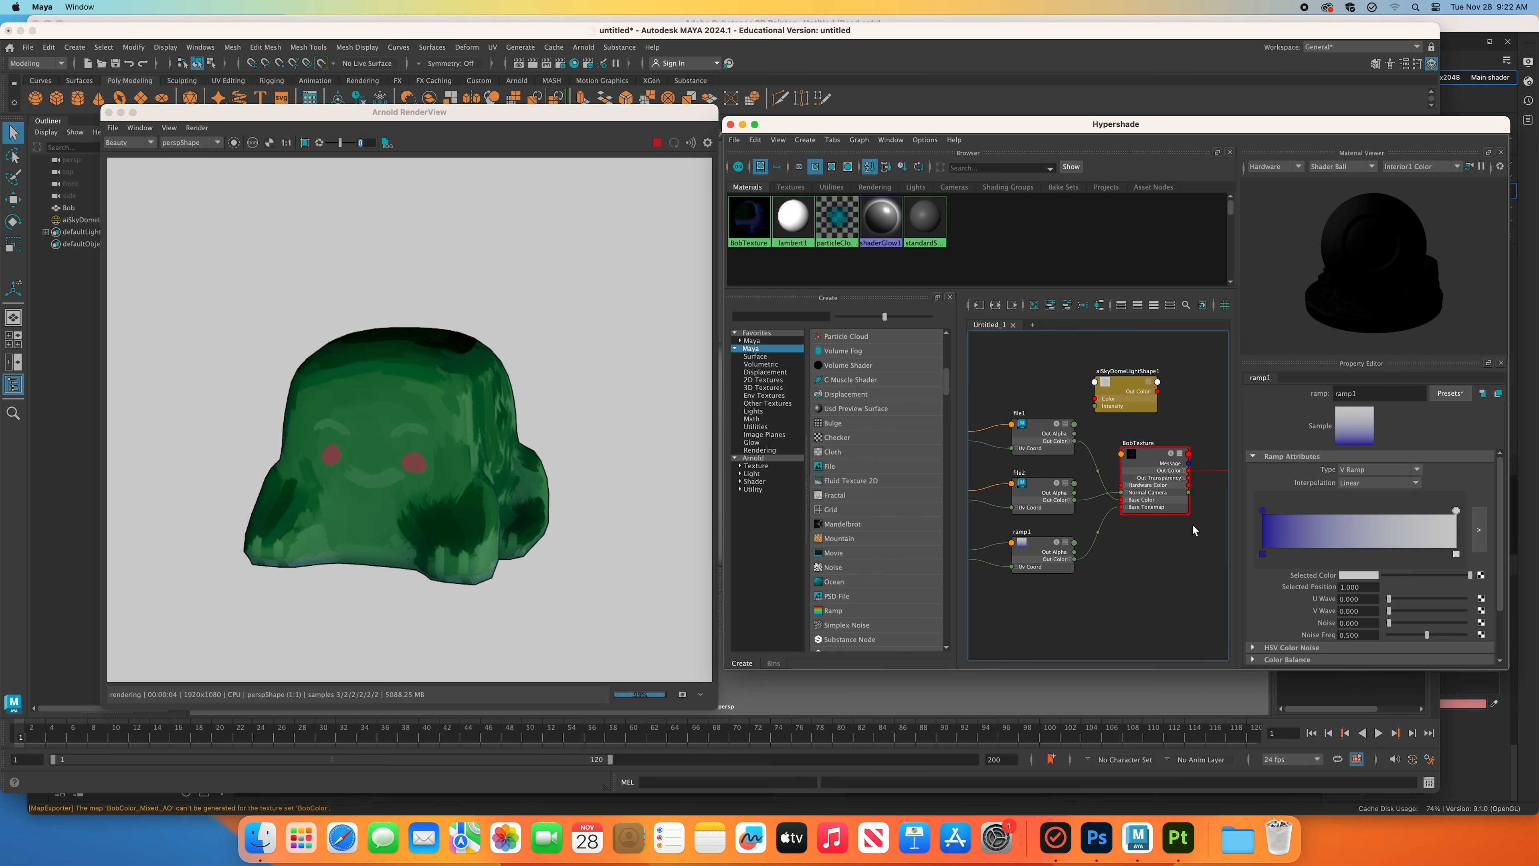
click(1151, 455)
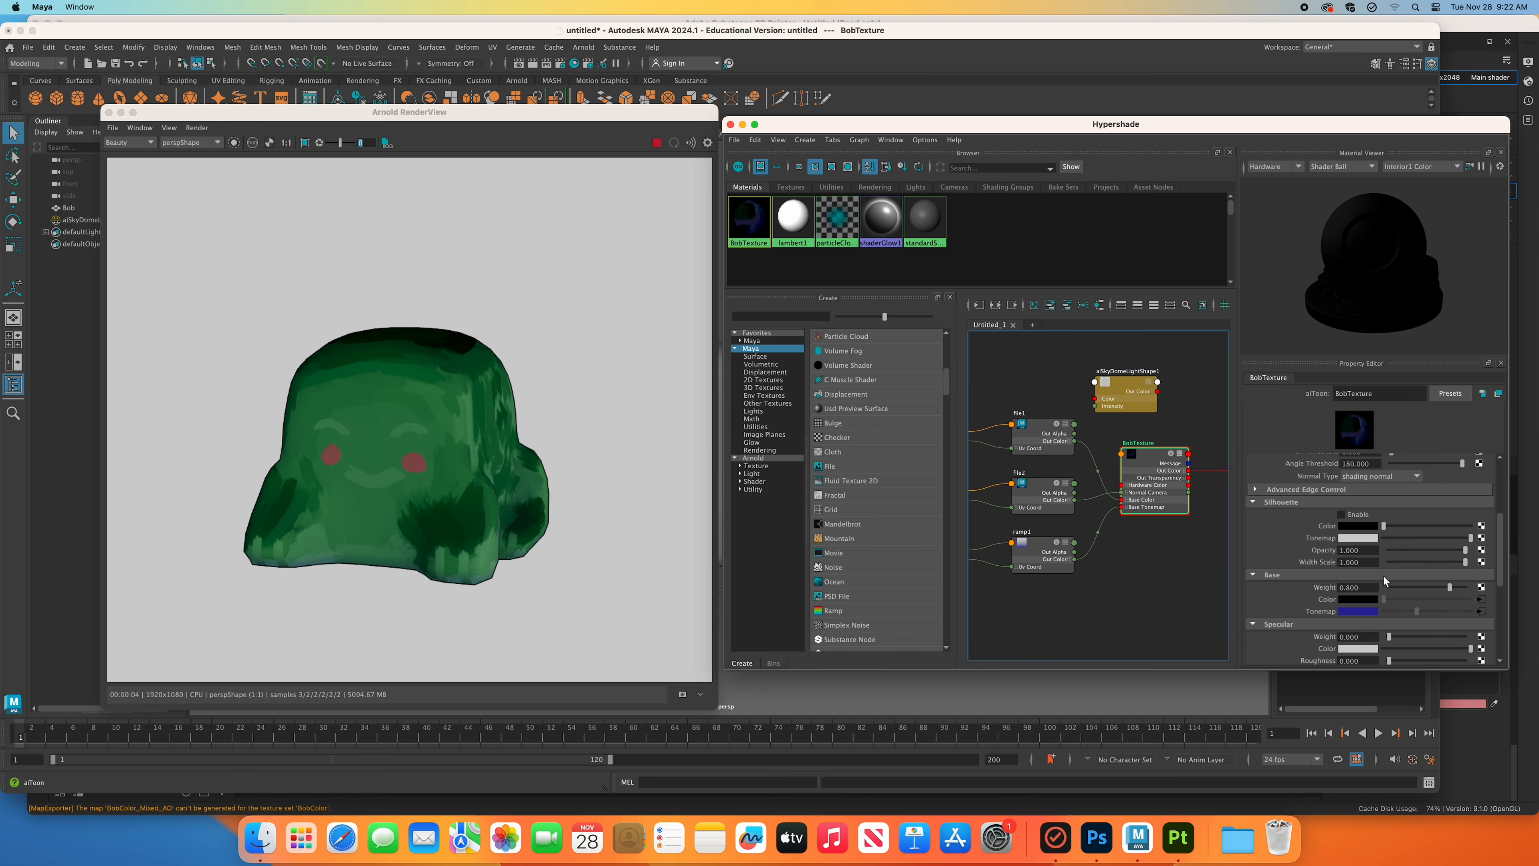
scroll(1384, 576, up, 5)
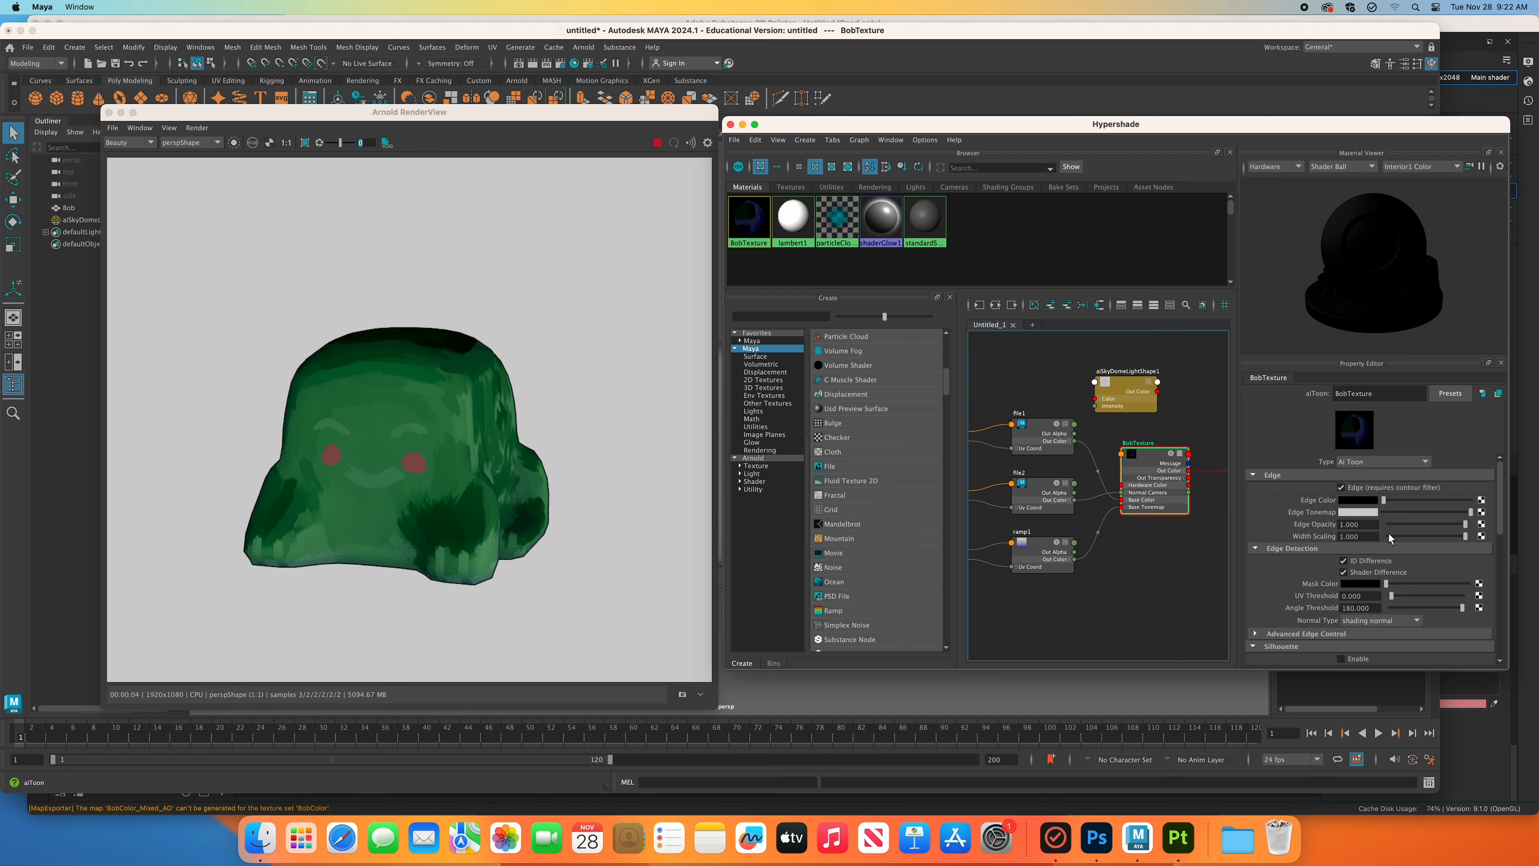
scroll(1389, 565, down, 8)
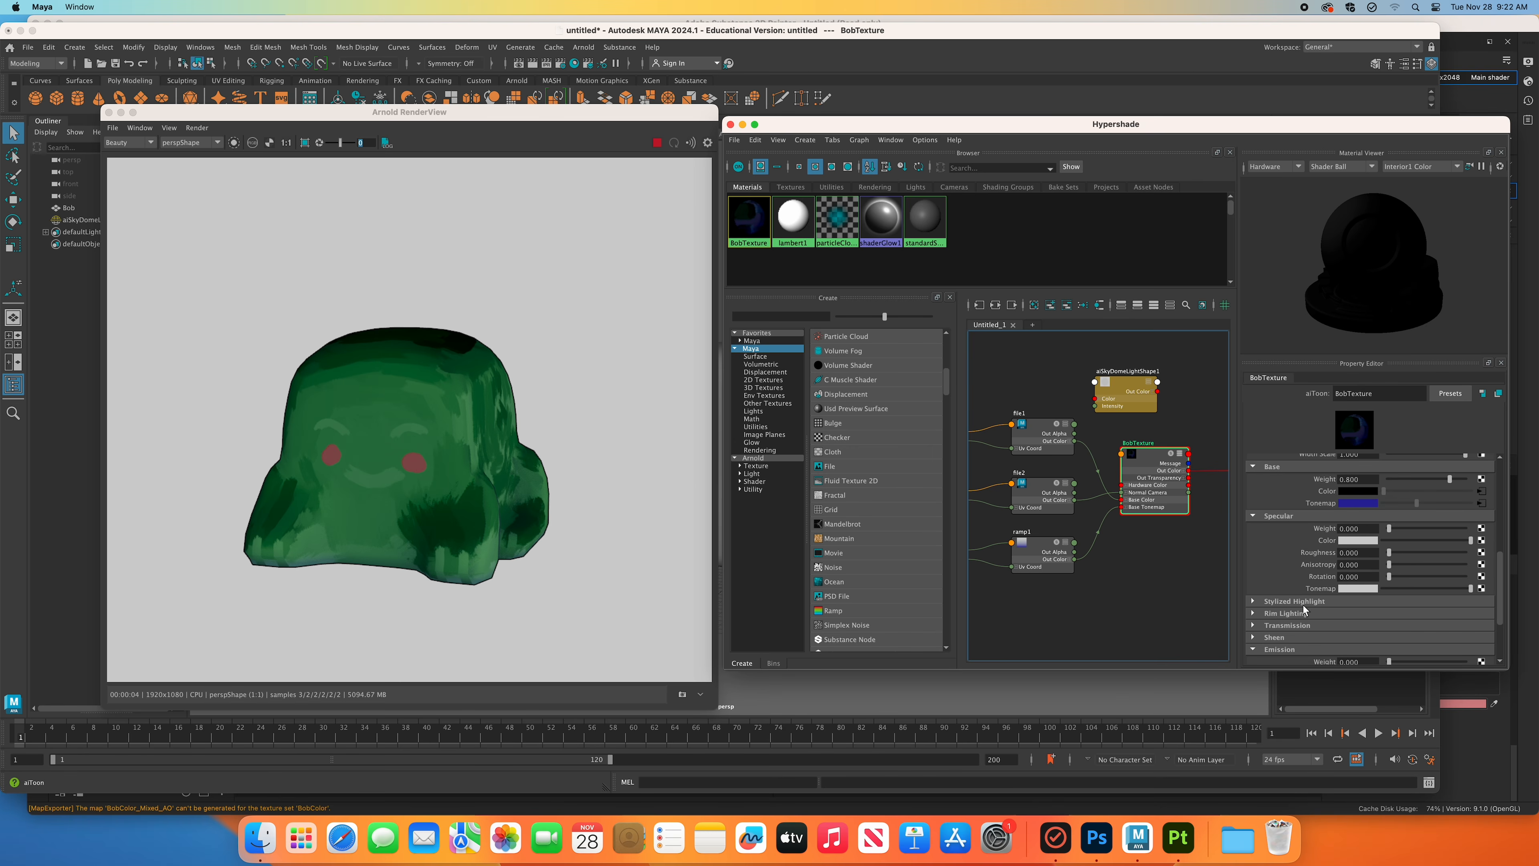
click(1301, 603)
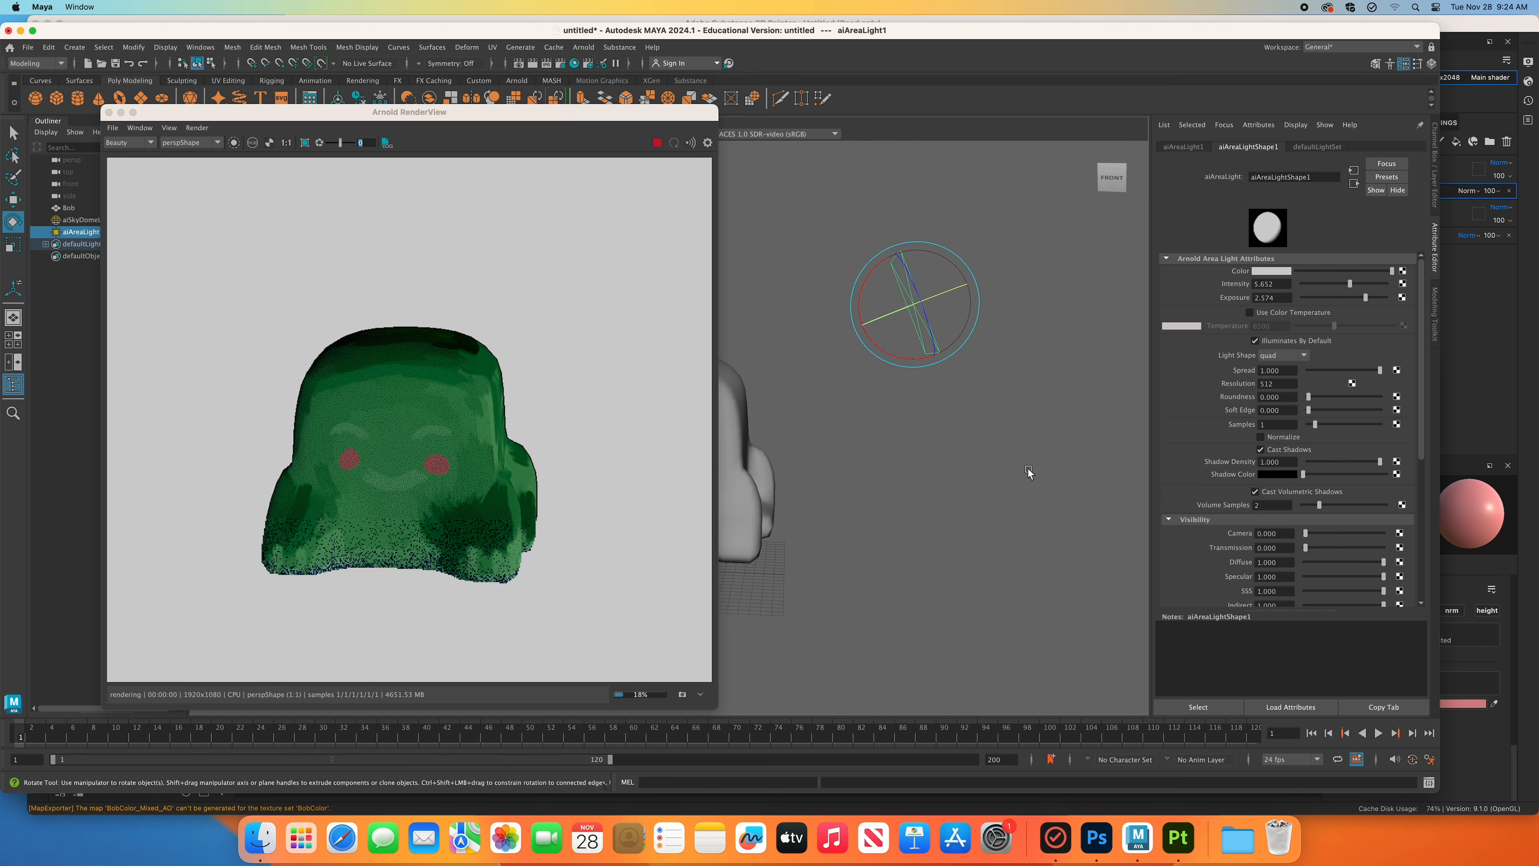
Orbit around Bob to examine the area-lit toon render from the front and from an angle.
alt+drag(998, 497, 1014, 483)
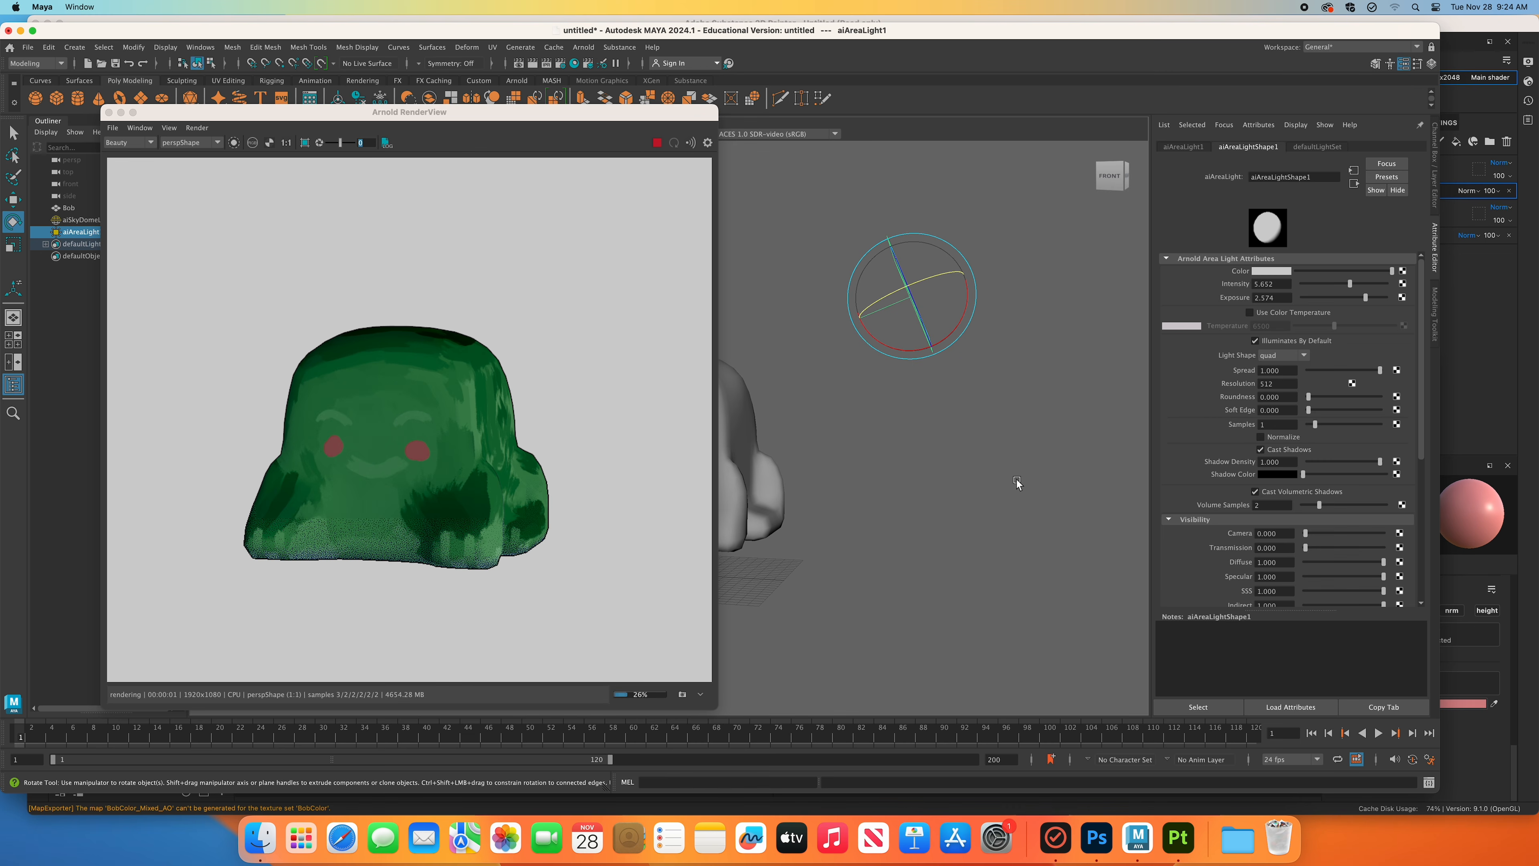
alt+drag(1016, 479, 871, 461)
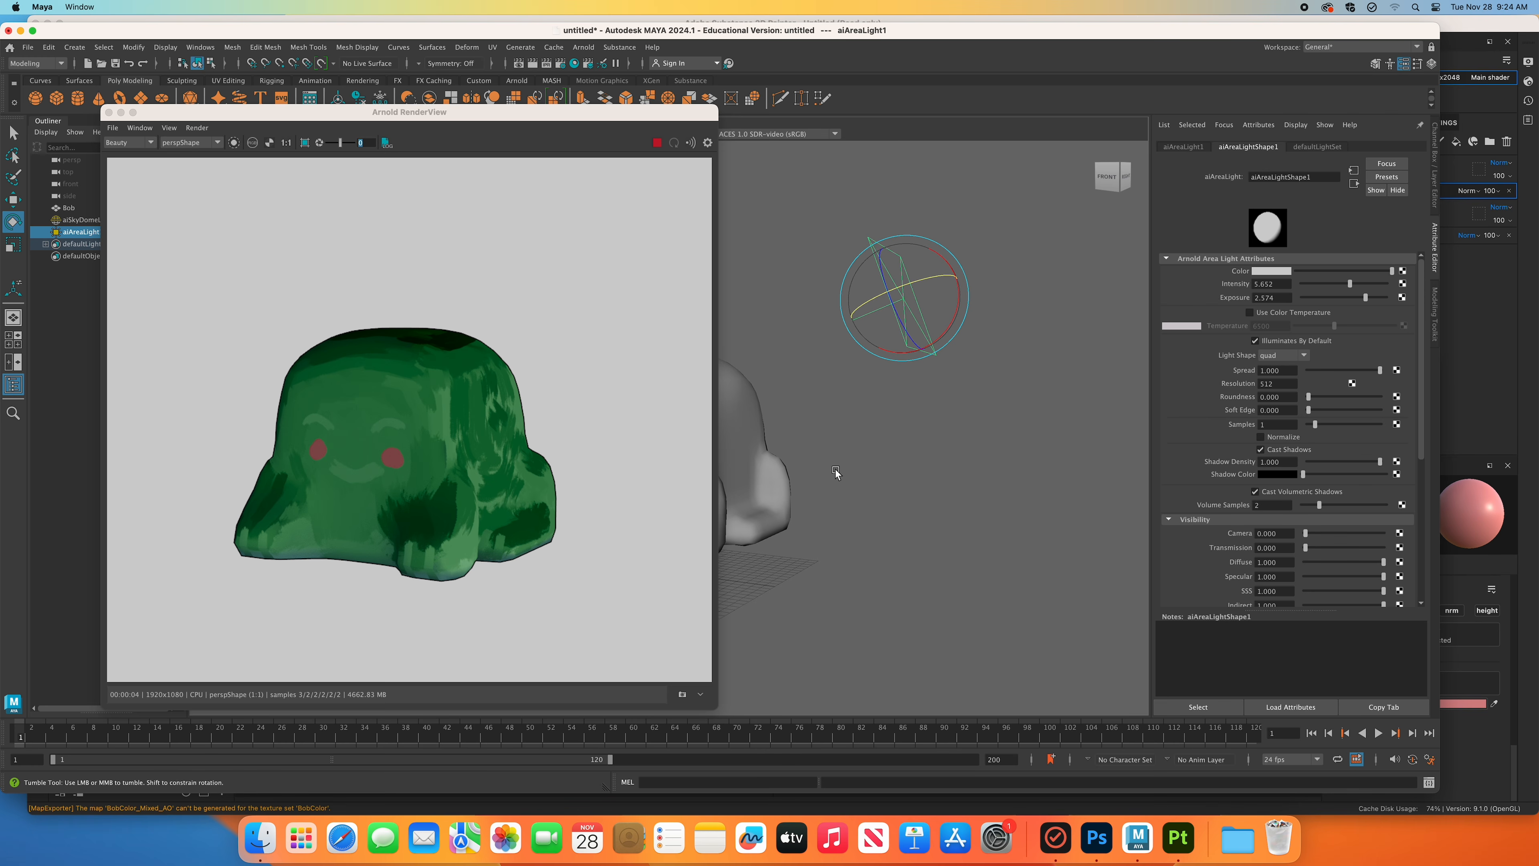
alt+drag(836, 469, 948, 496)
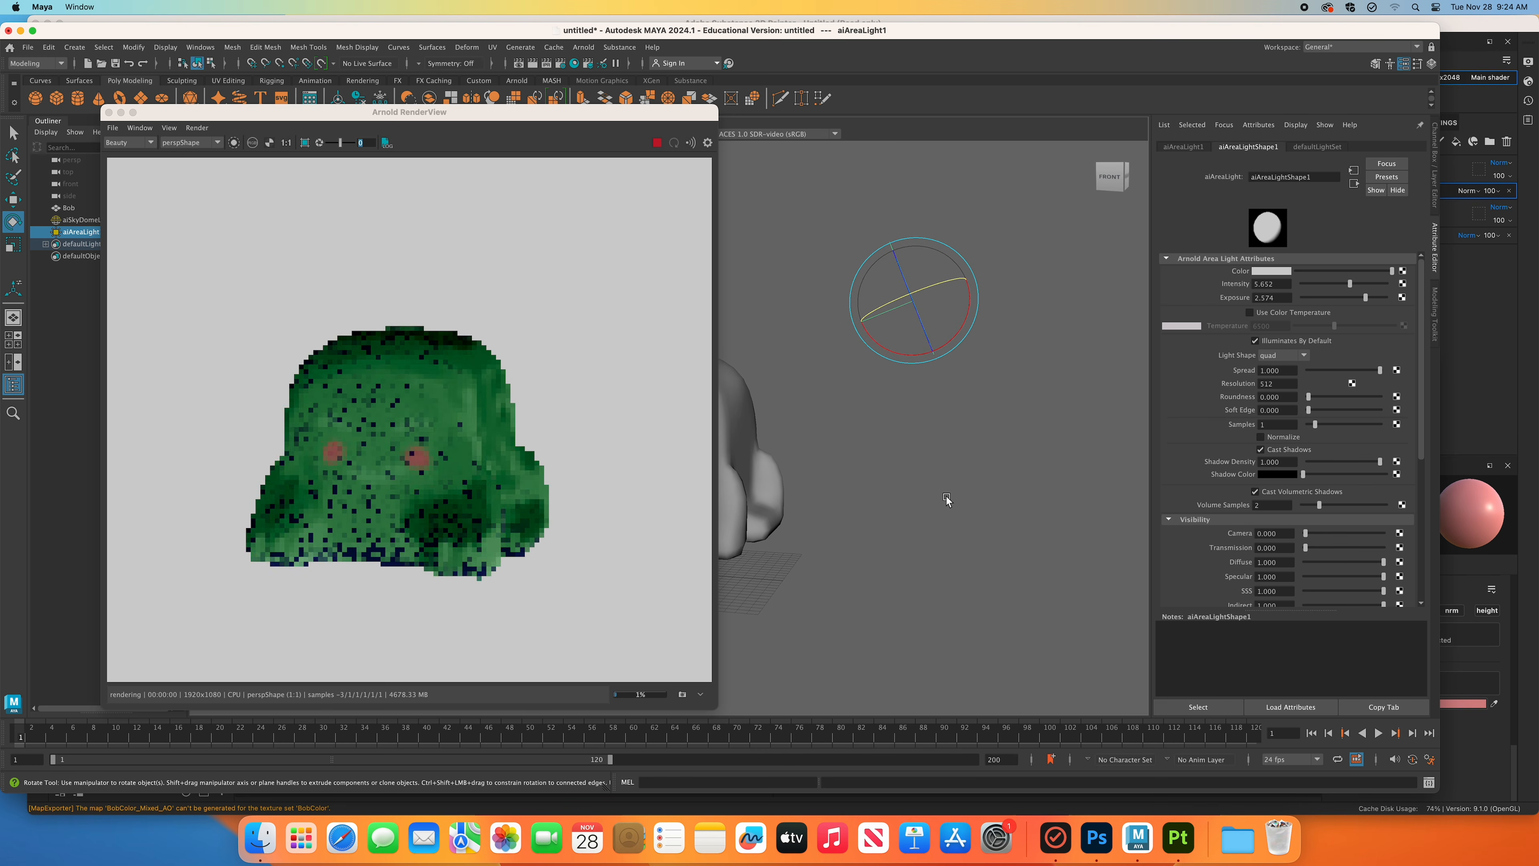